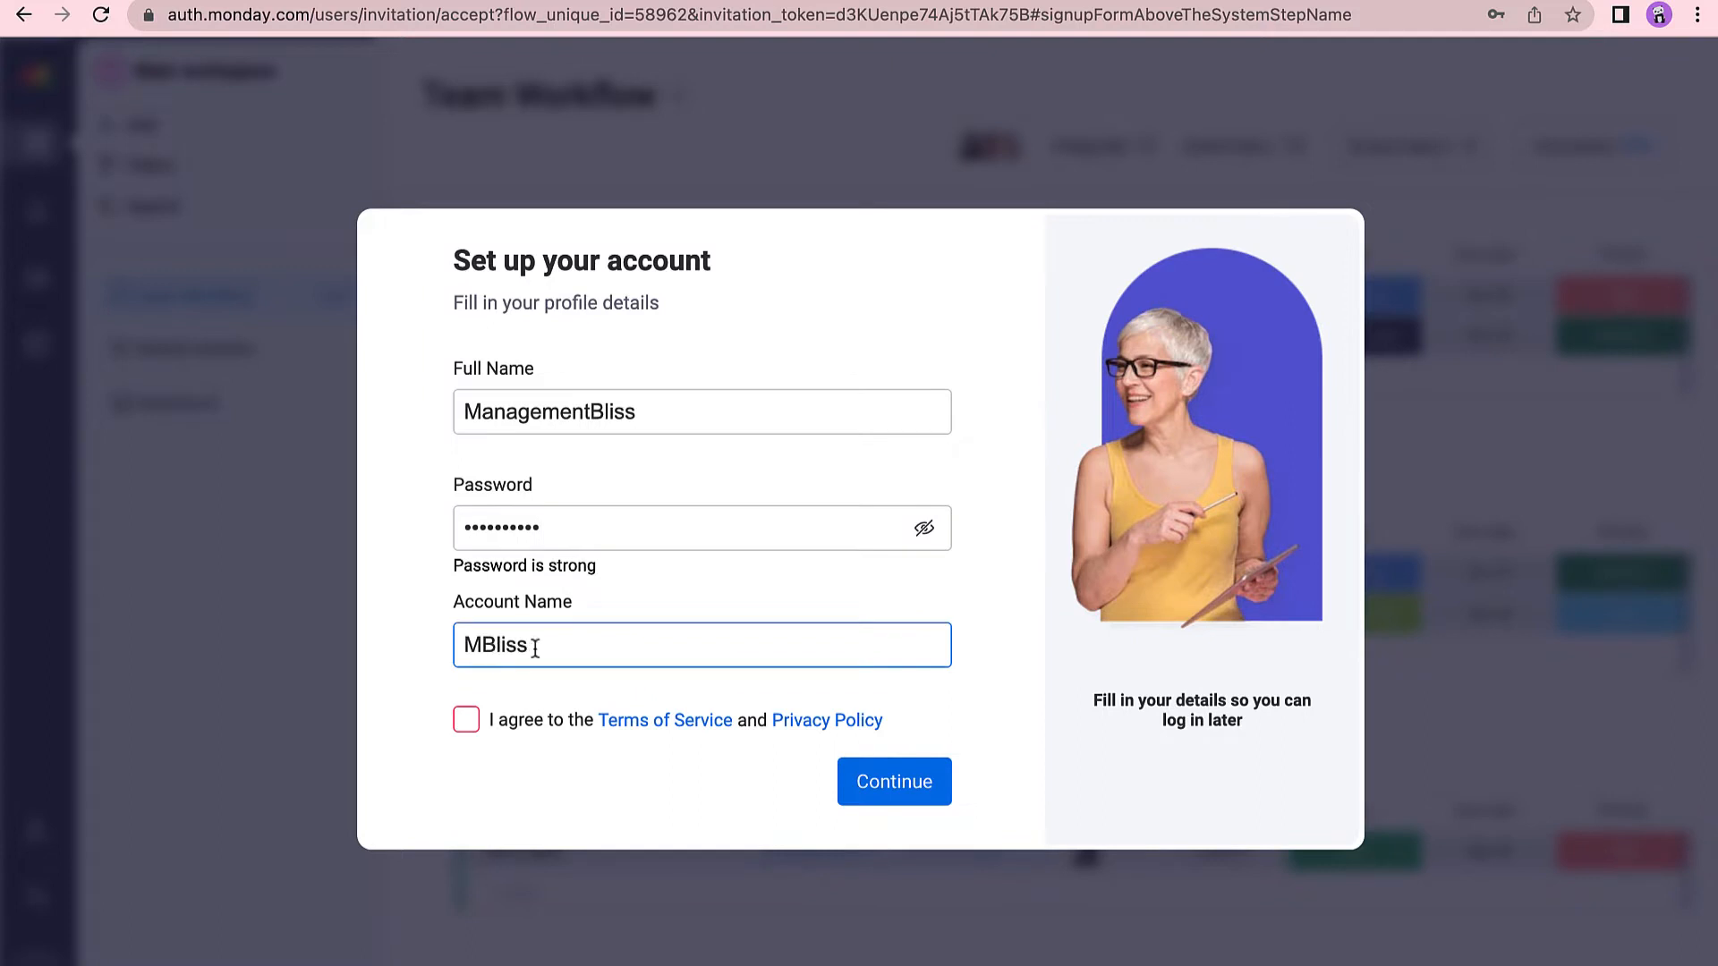
Accept the terms and state the account is for work, with Team Leader as your role.
{"action": "left_click", "coordinate": [467, 721]}
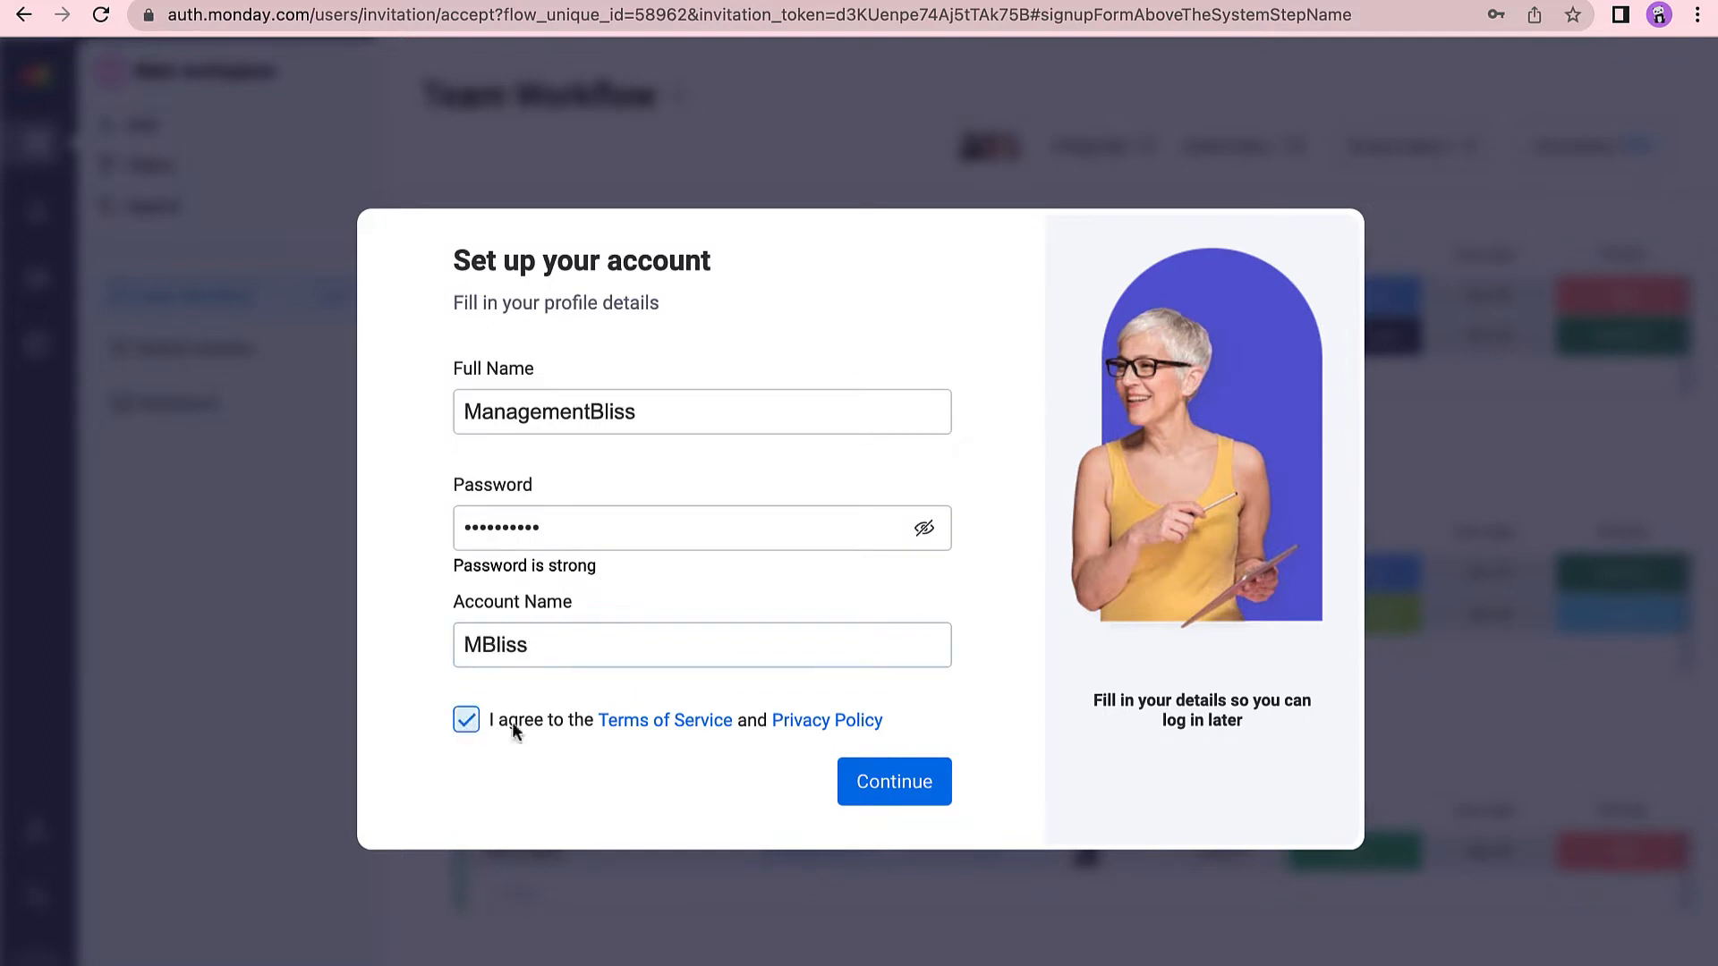
{"action": "left_click", "coordinate": [901, 784]}
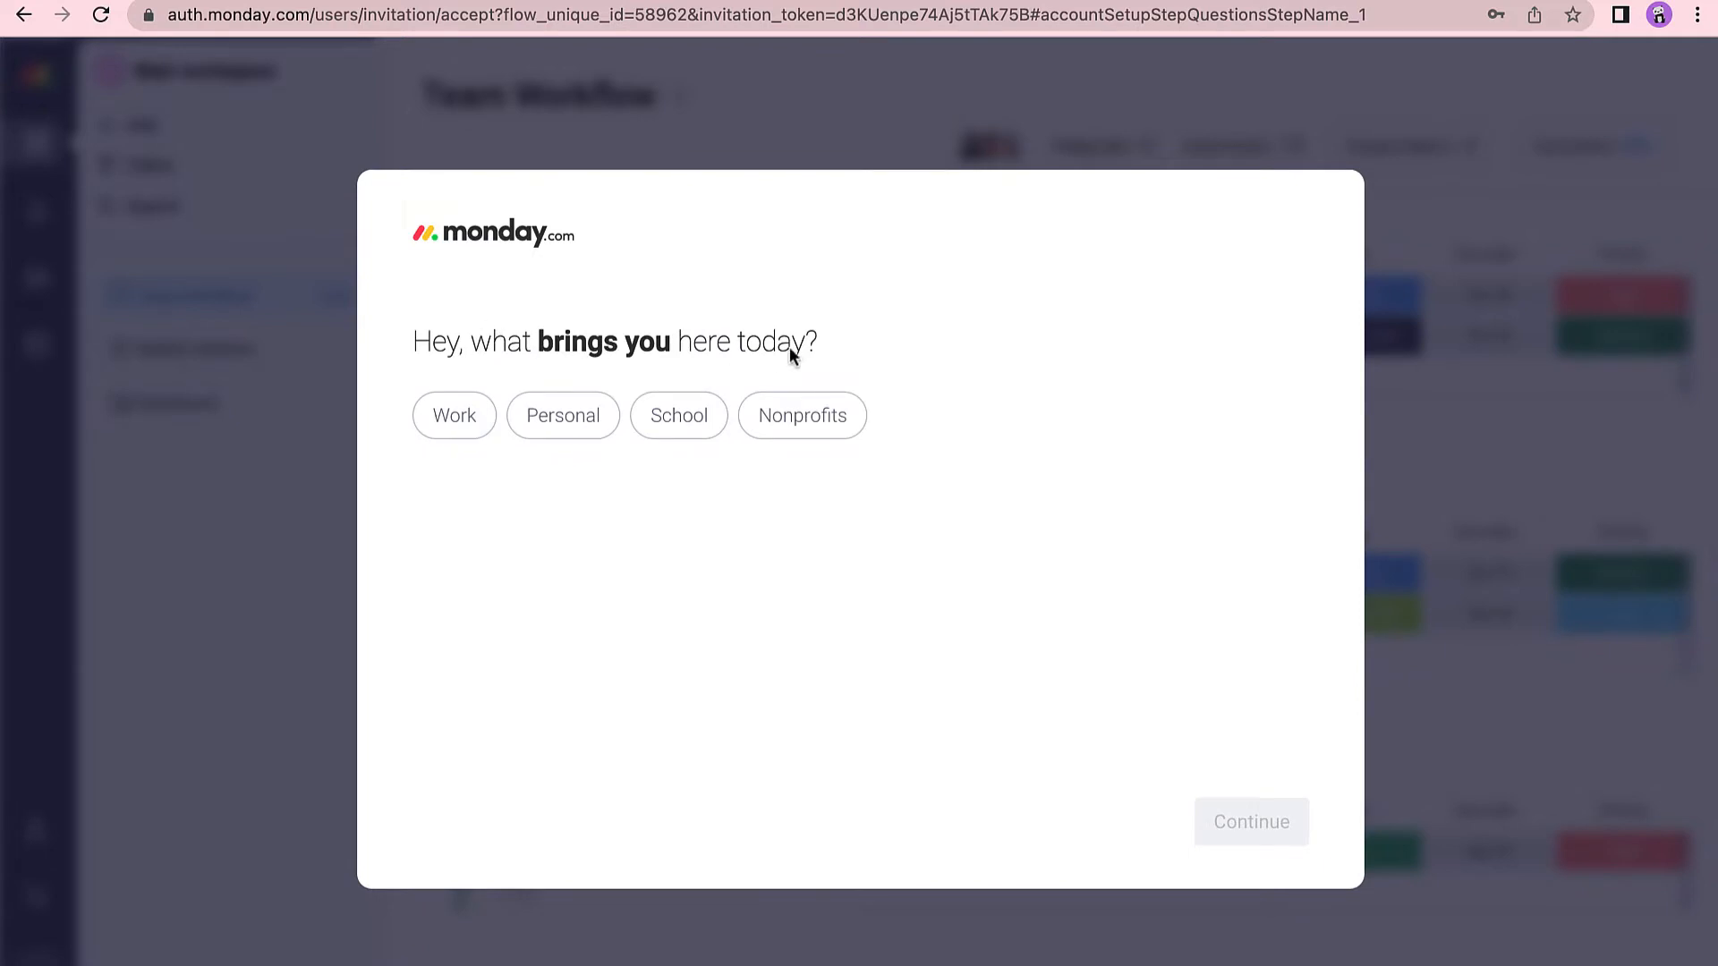
{"action": "left_click", "coordinate": [445, 417]}
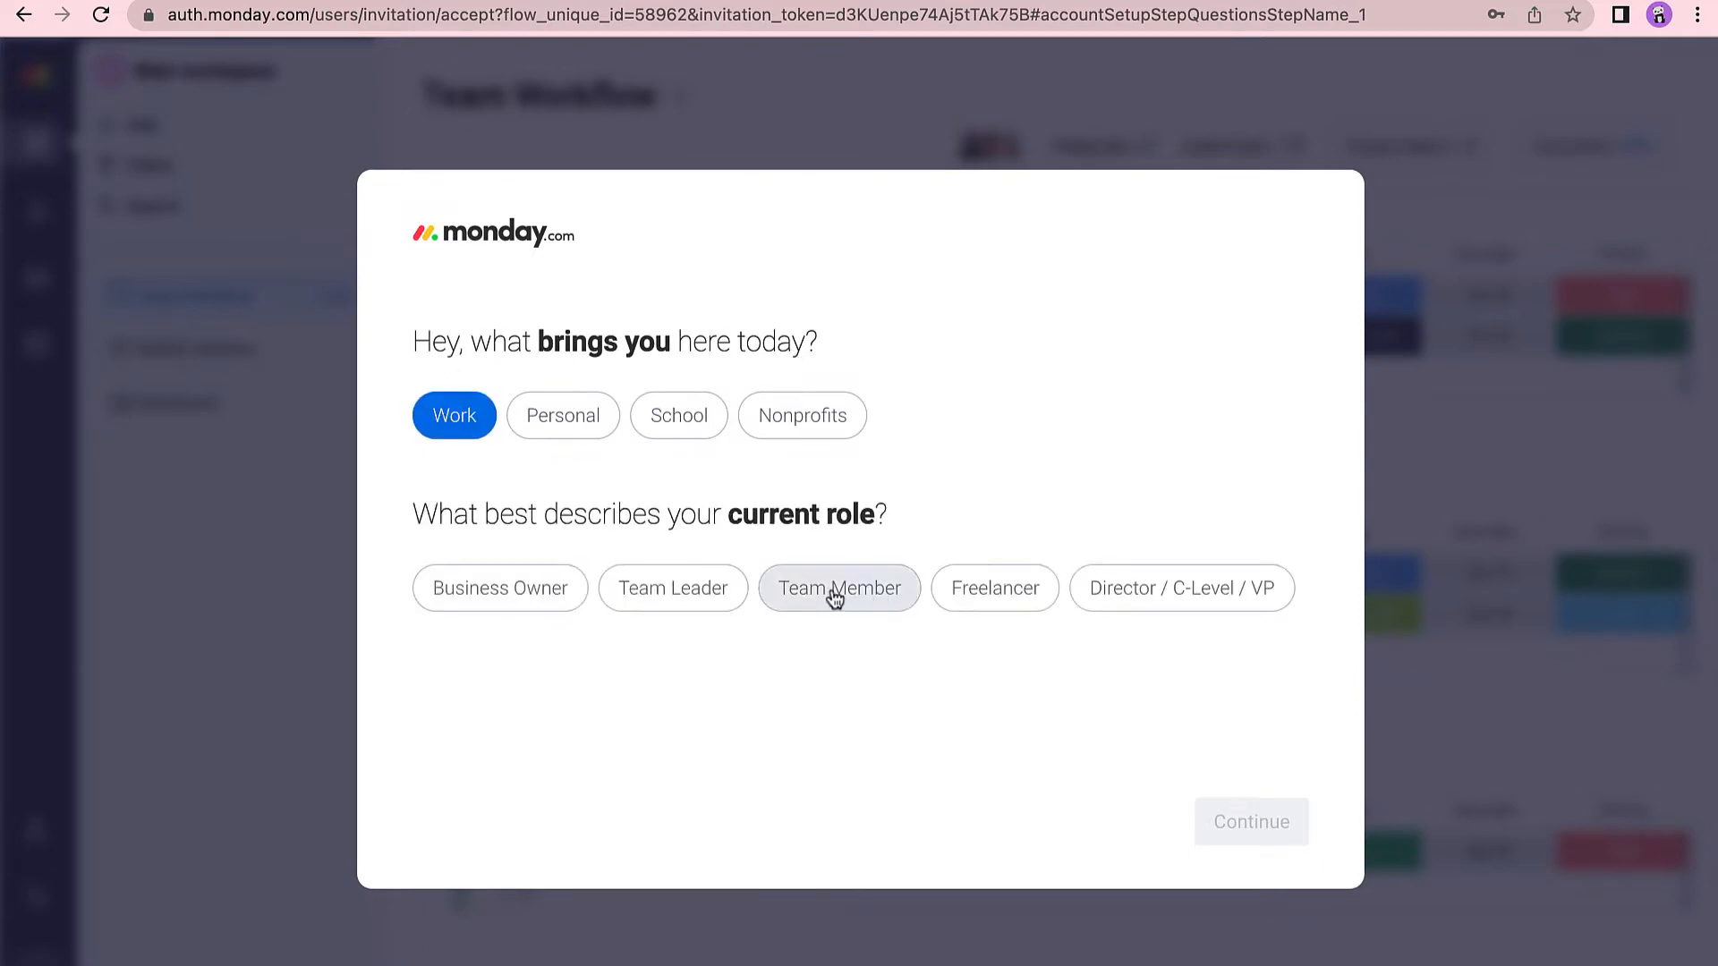
{"action": "left_click", "coordinate": [652, 602]}
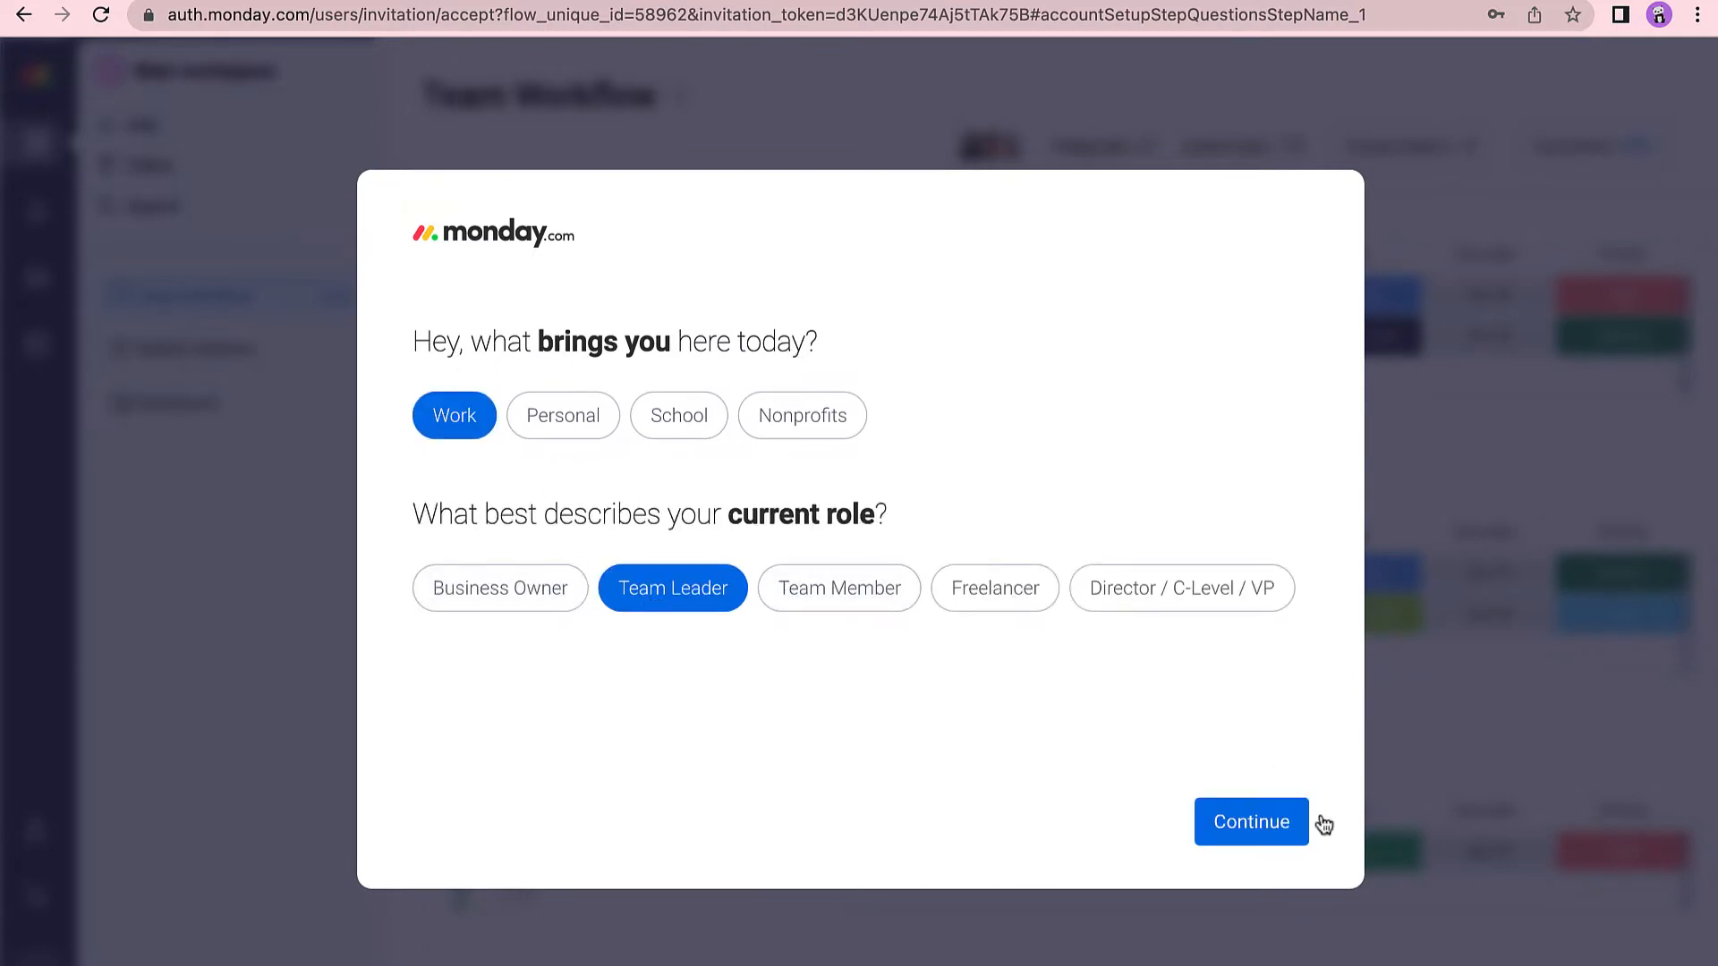
{"action": "left_click", "coordinate": [1291, 823]}
Set team size 2-5, company size 1-19, and choose Software Development to manage first.
{"action": "left_click", "coordinate": [559, 452]}
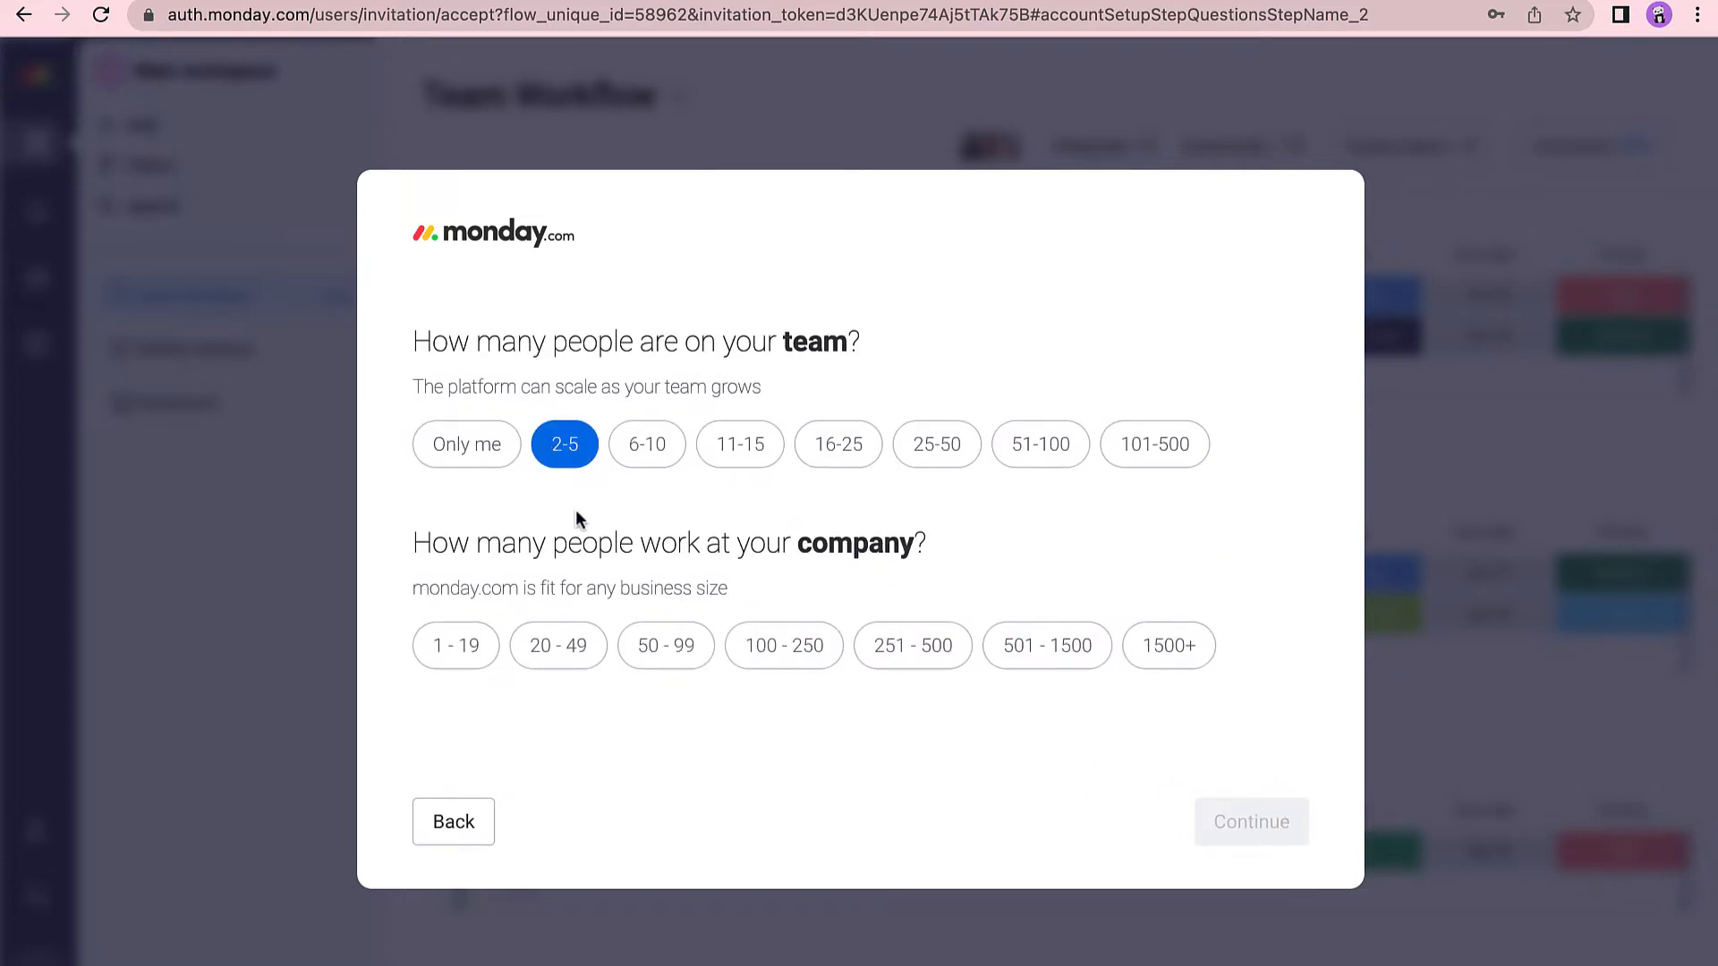
{"action": "left_click", "coordinate": [463, 662]}
{"action": "left_click", "coordinate": [1231, 820]}
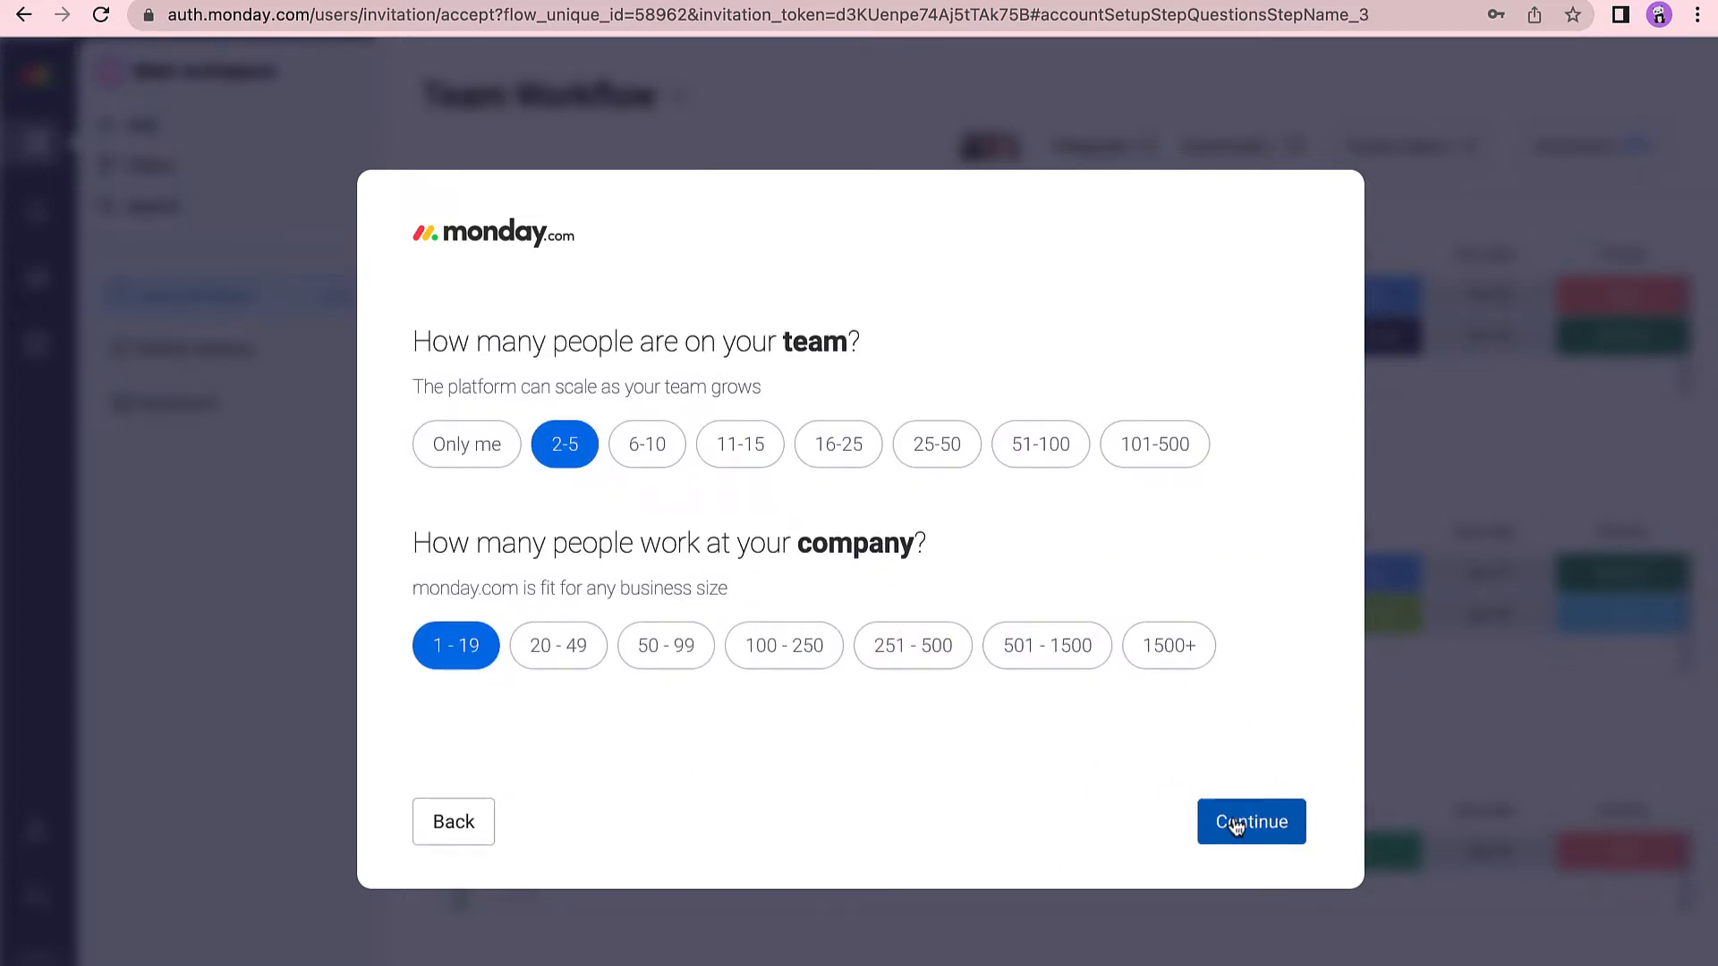
{"action": "left_click", "coordinate": [622, 598]}
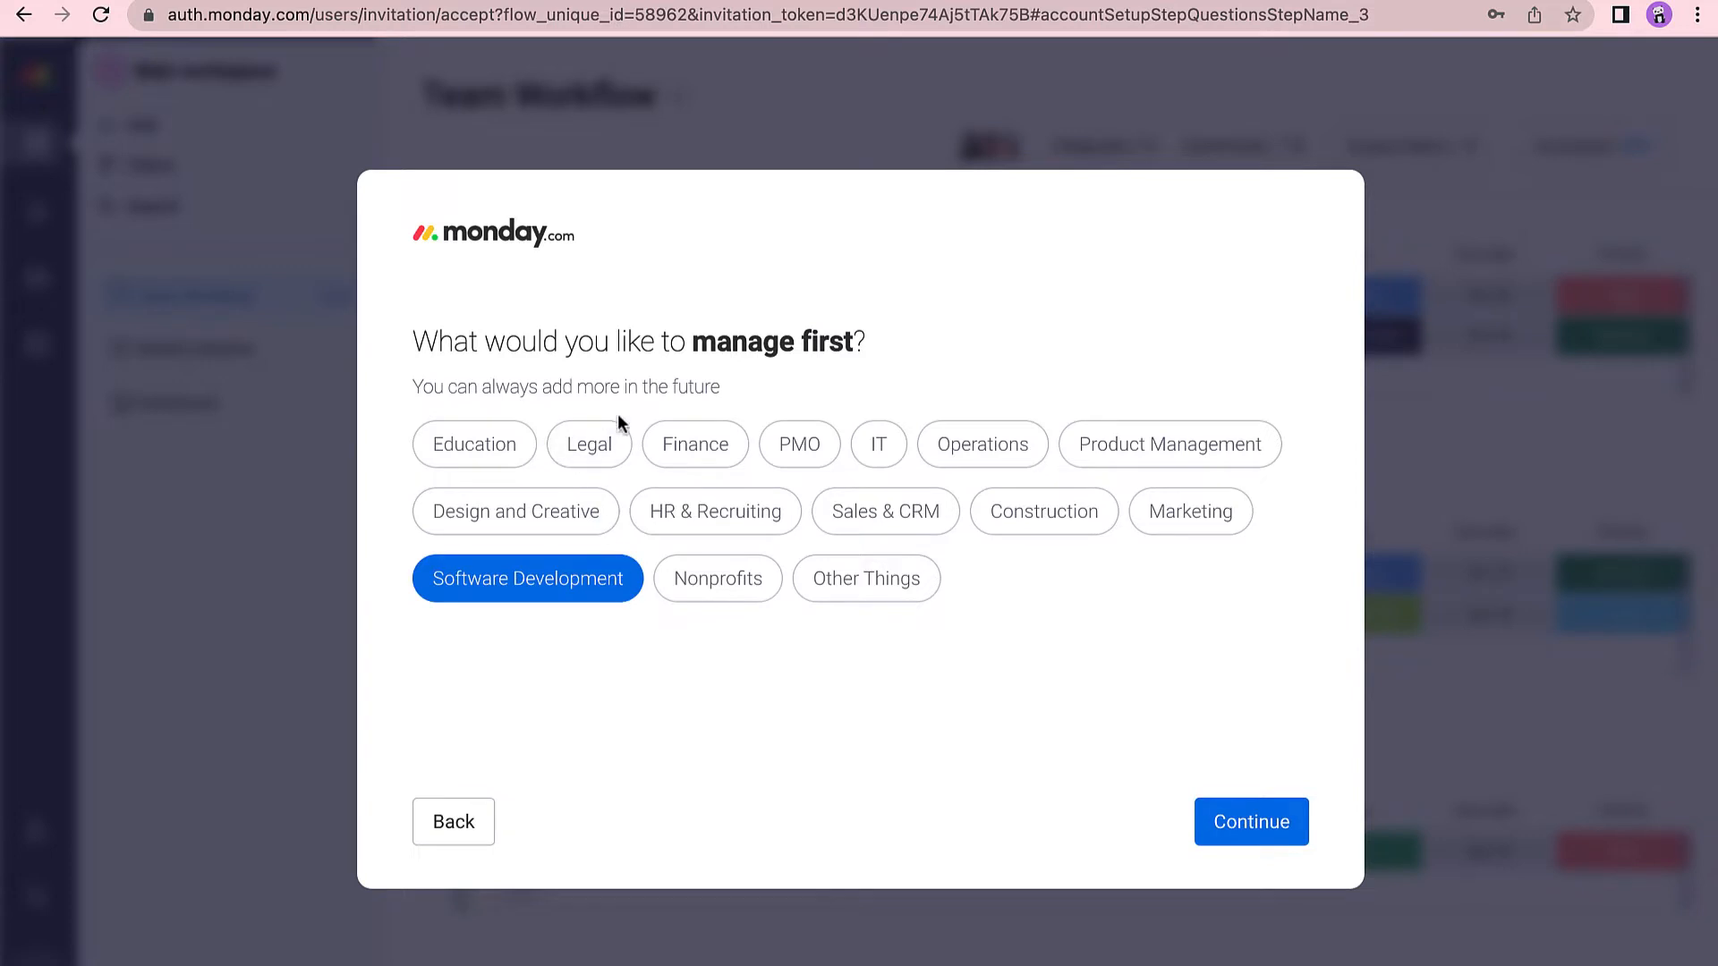
{"action": "left_click", "coordinate": [1275, 825]}
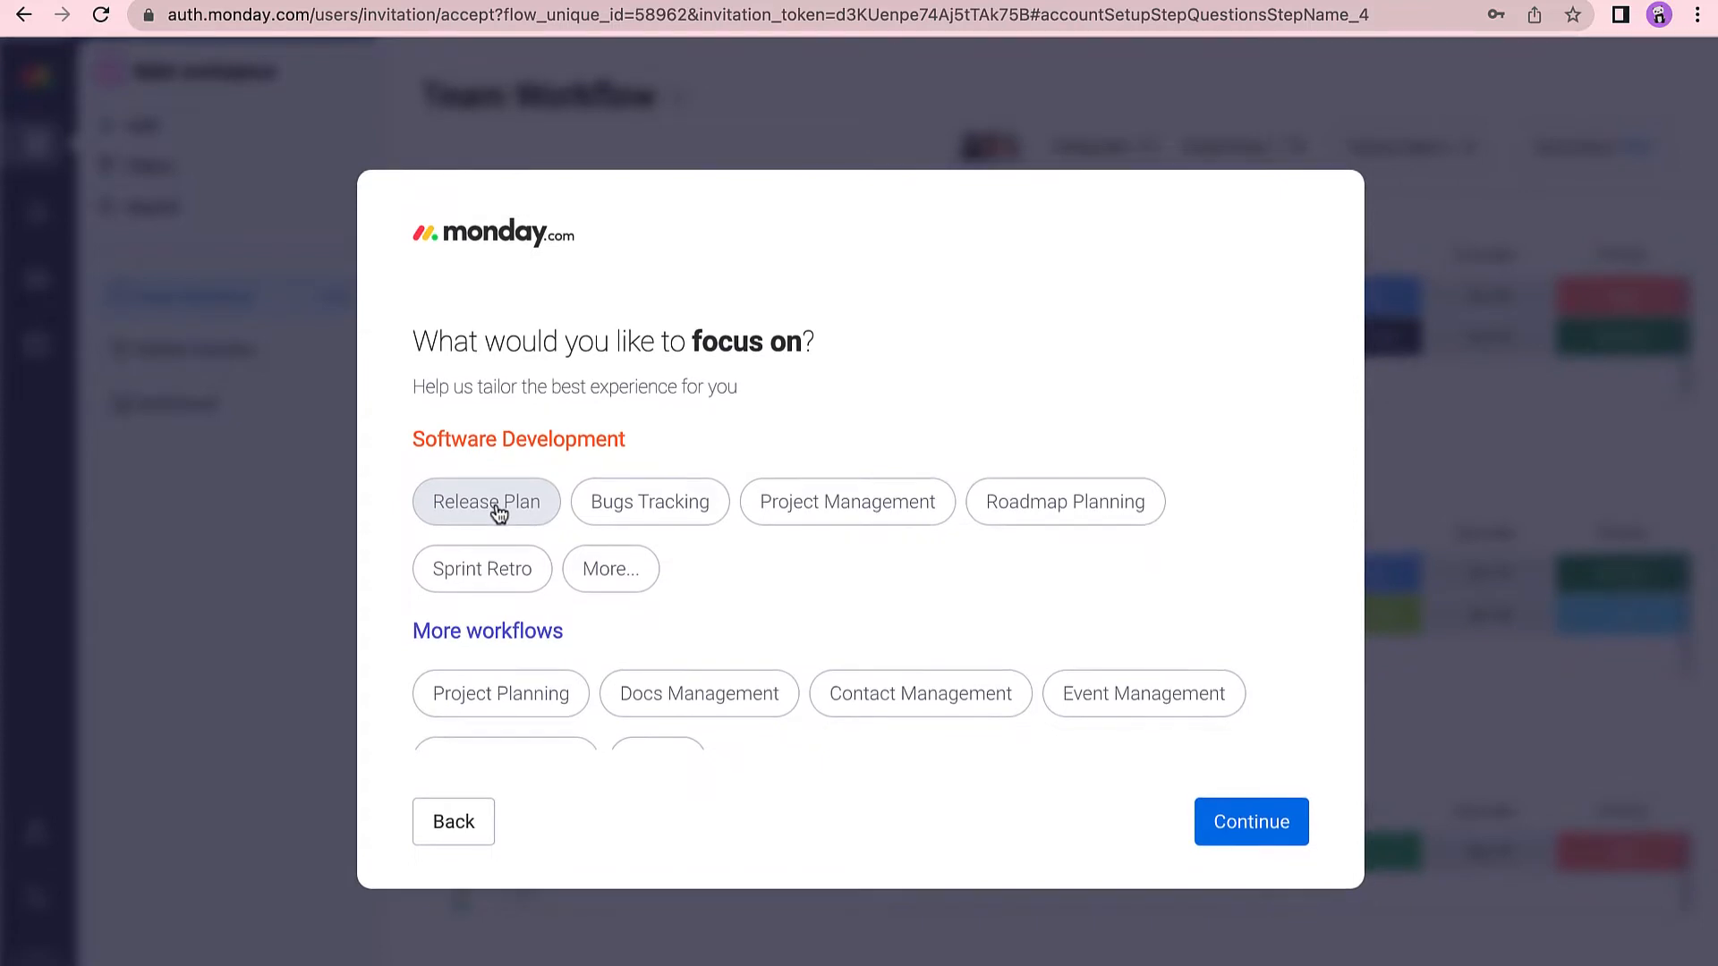
Pick Project Management, Roadmap Planning and Sprint Planning focus areas, then skip inviting teammates.
{"action": "left_click", "coordinate": [837, 571]}
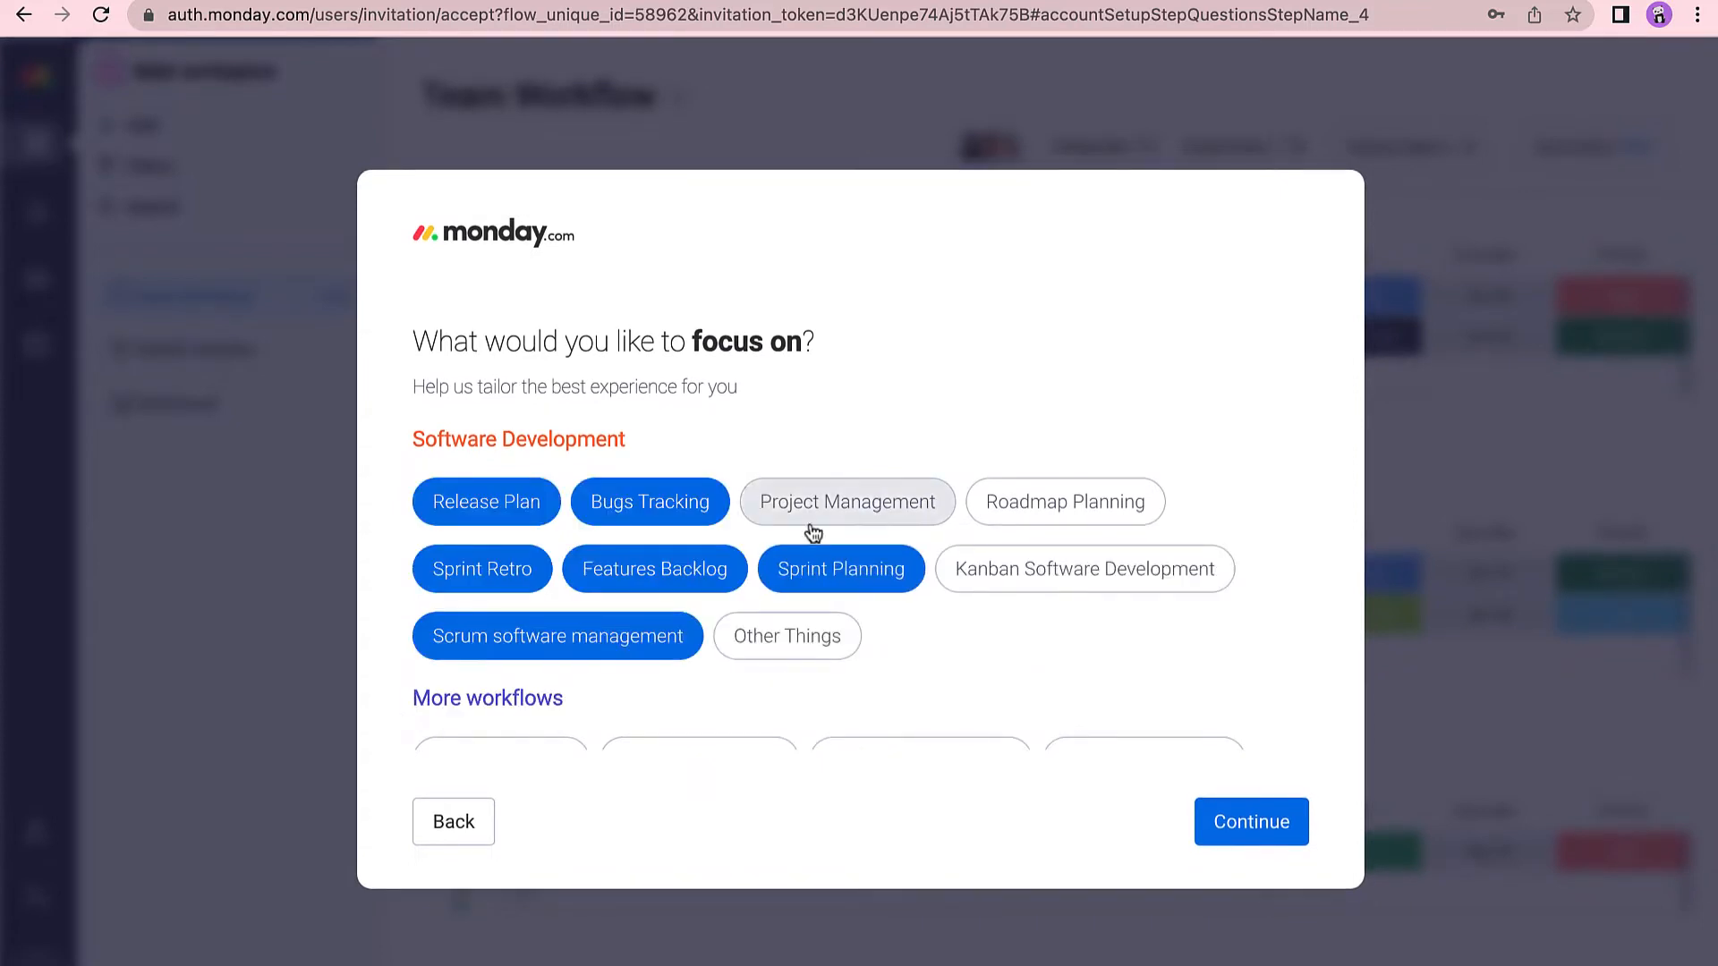
{"action": "left_click", "coordinate": [823, 514]}
{"action": "left_click", "coordinate": [1055, 513]}
{"action": "left_click", "coordinate": [1038, 573]}
{"action": "scroll", "coordinate": [812, 653], "scroll_direction": "down", "scroll_amount": 2}
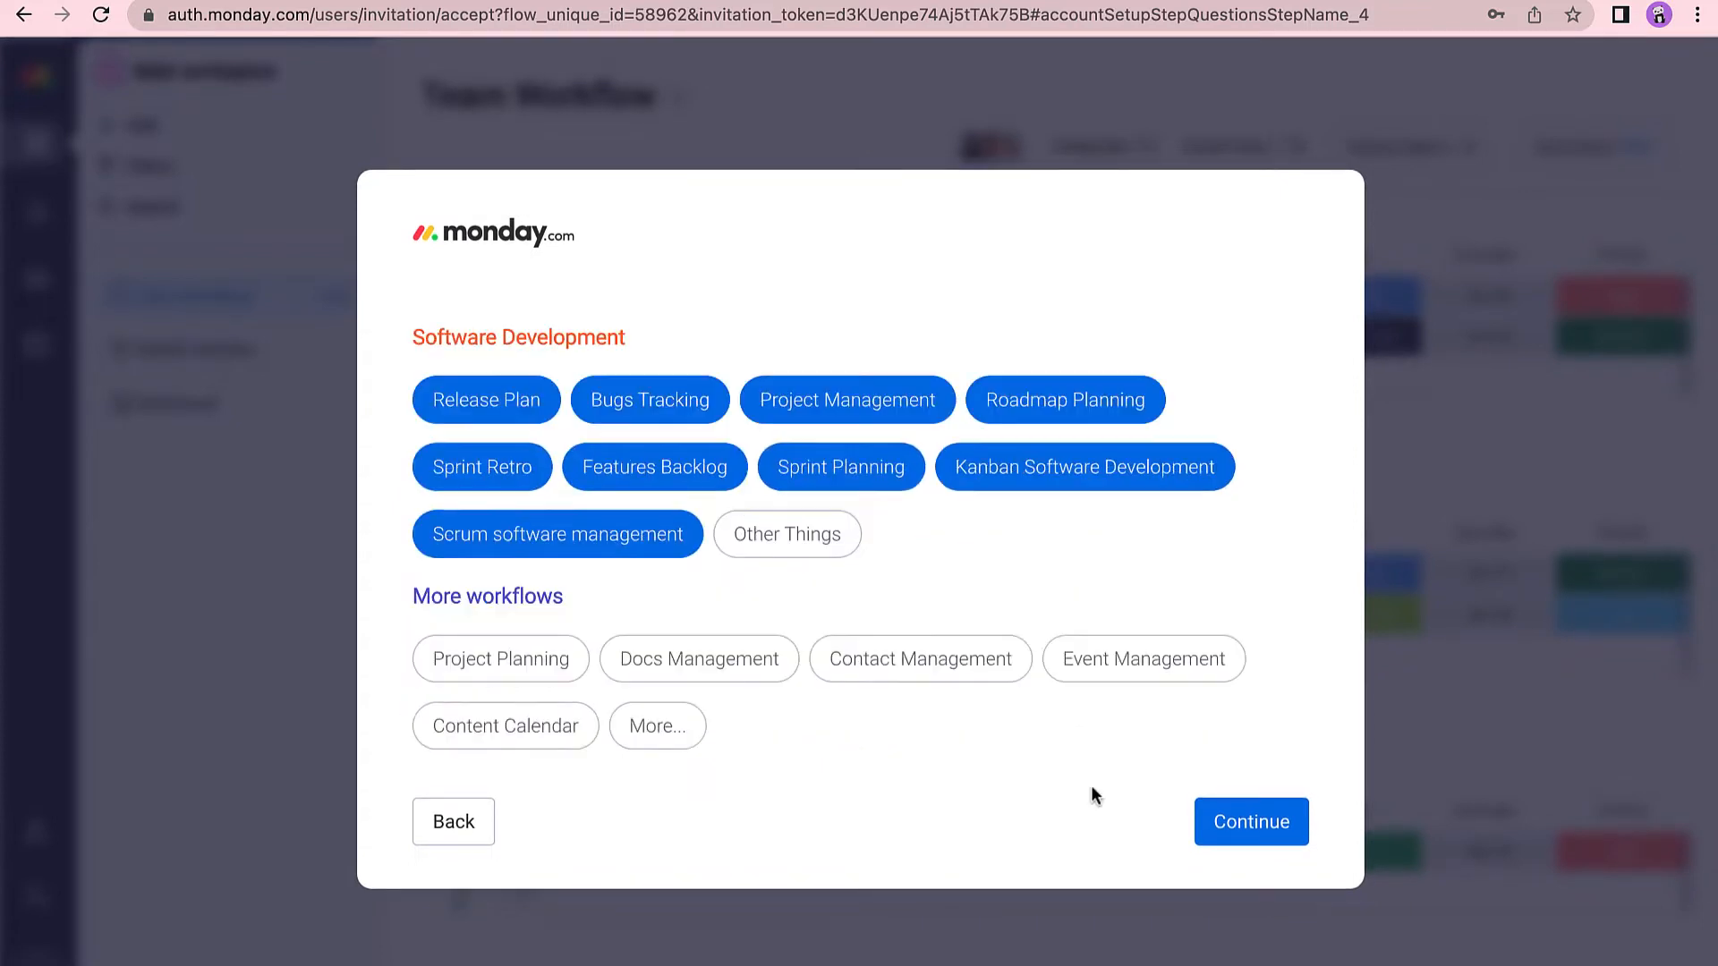
{"action": "left_click", "coordinate": [1219, 827]}
{"action": "left_click", "coordinate": [1218, 825]}
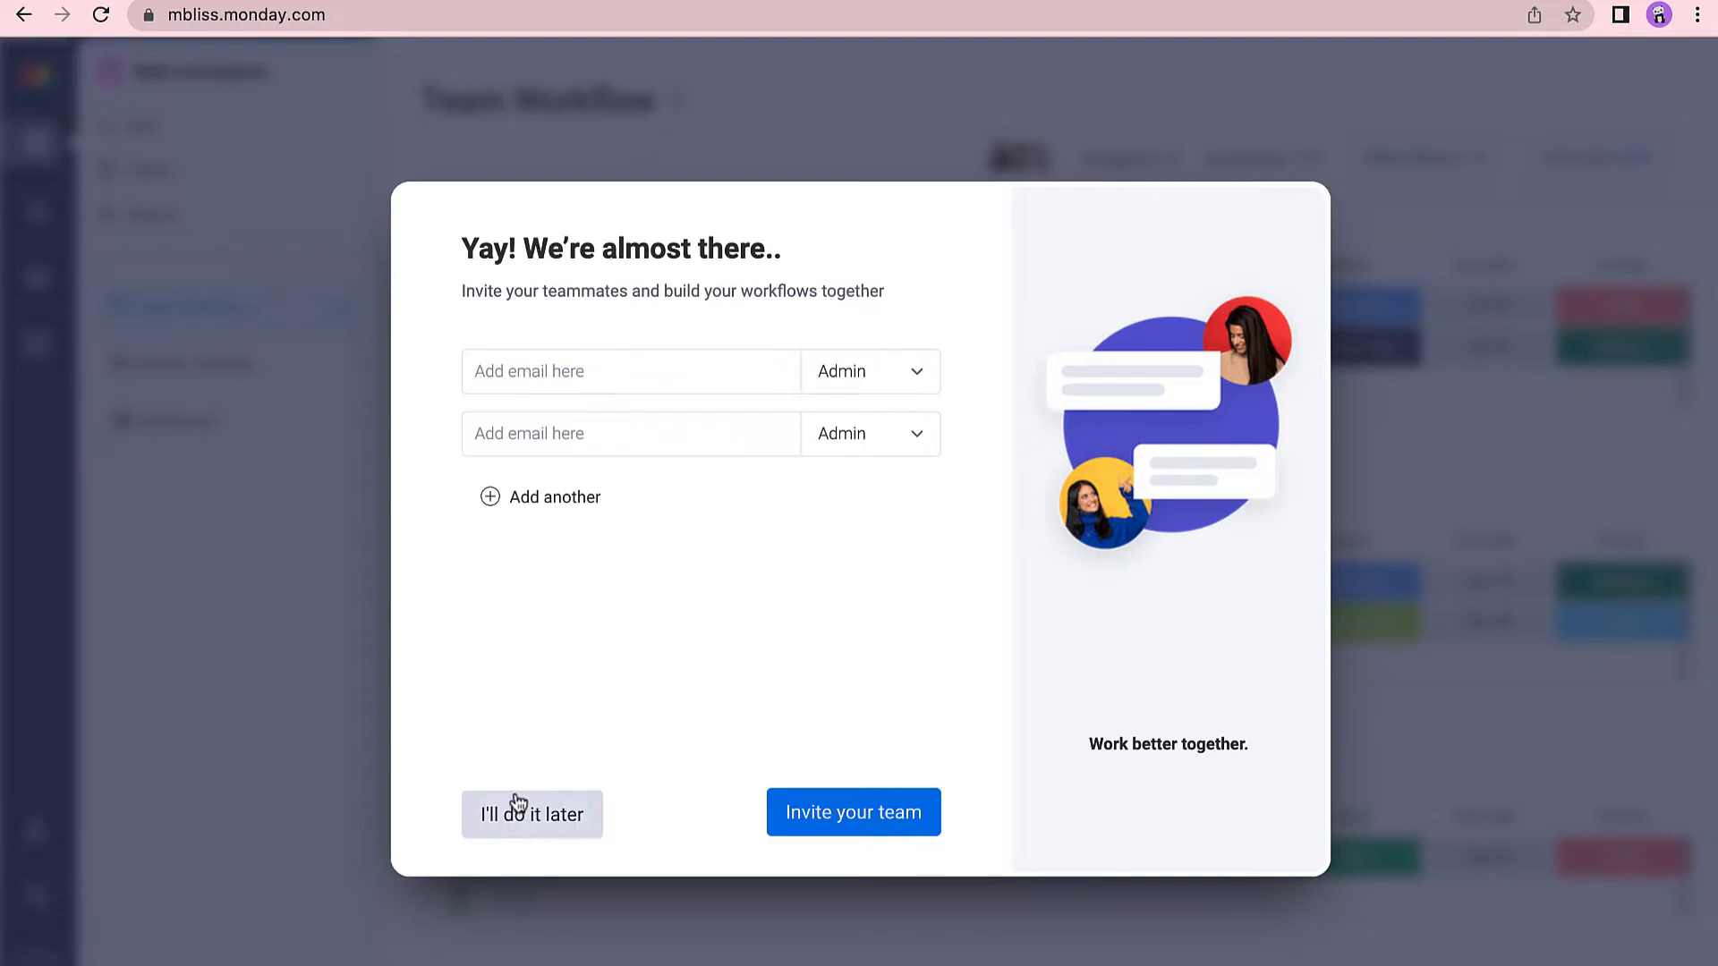
{"action": "left_click", "coordinate": [537, 830]}
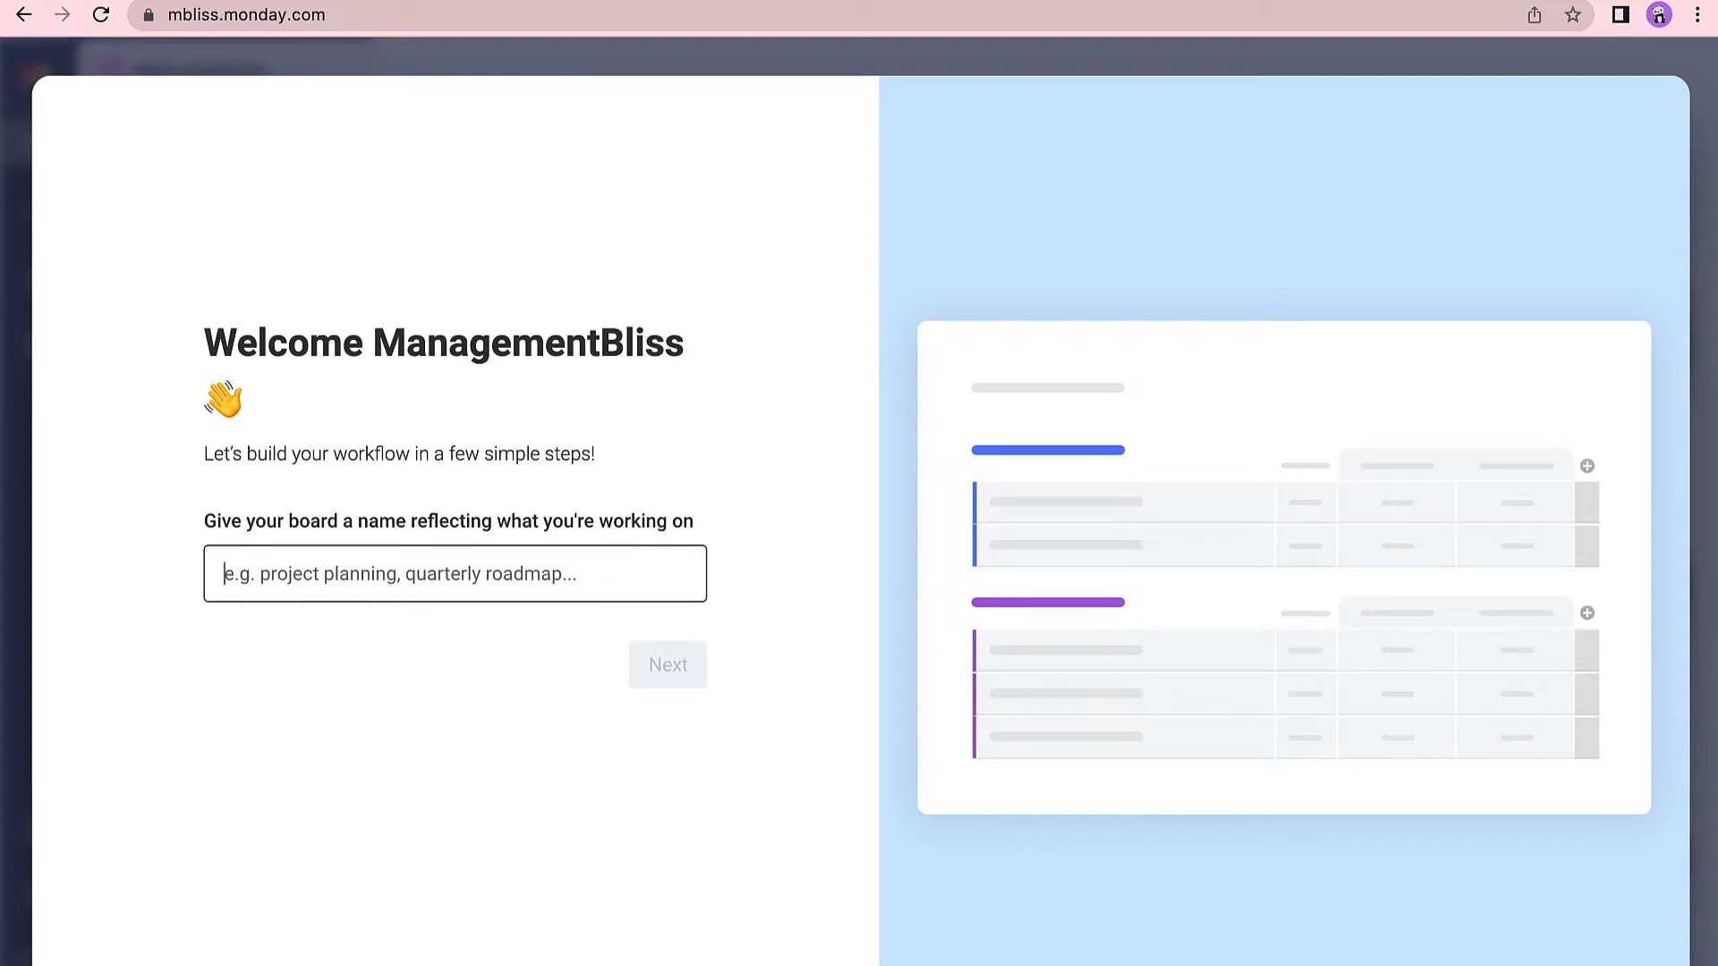
Name the board LaboratorySofwareDevelopment and have it manage Items.
{"action": "type", "text": "LaboratorySofwareDevelopment"}
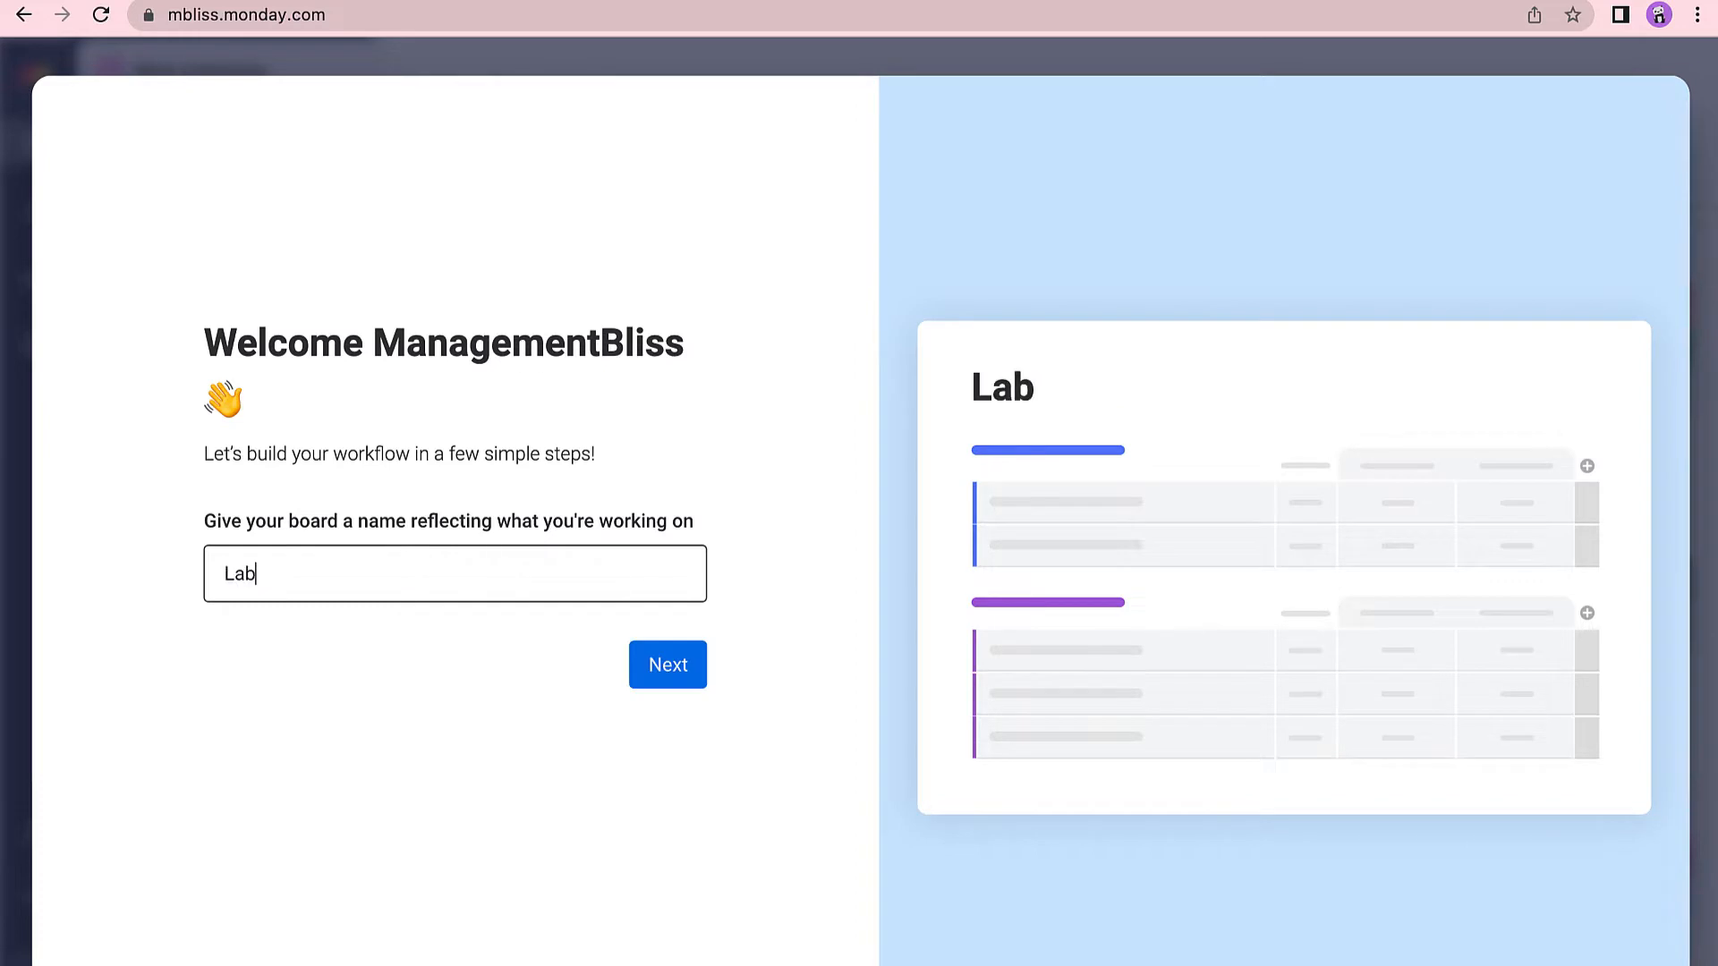
{"action": "left_click", "coordinate": [661, 664]}
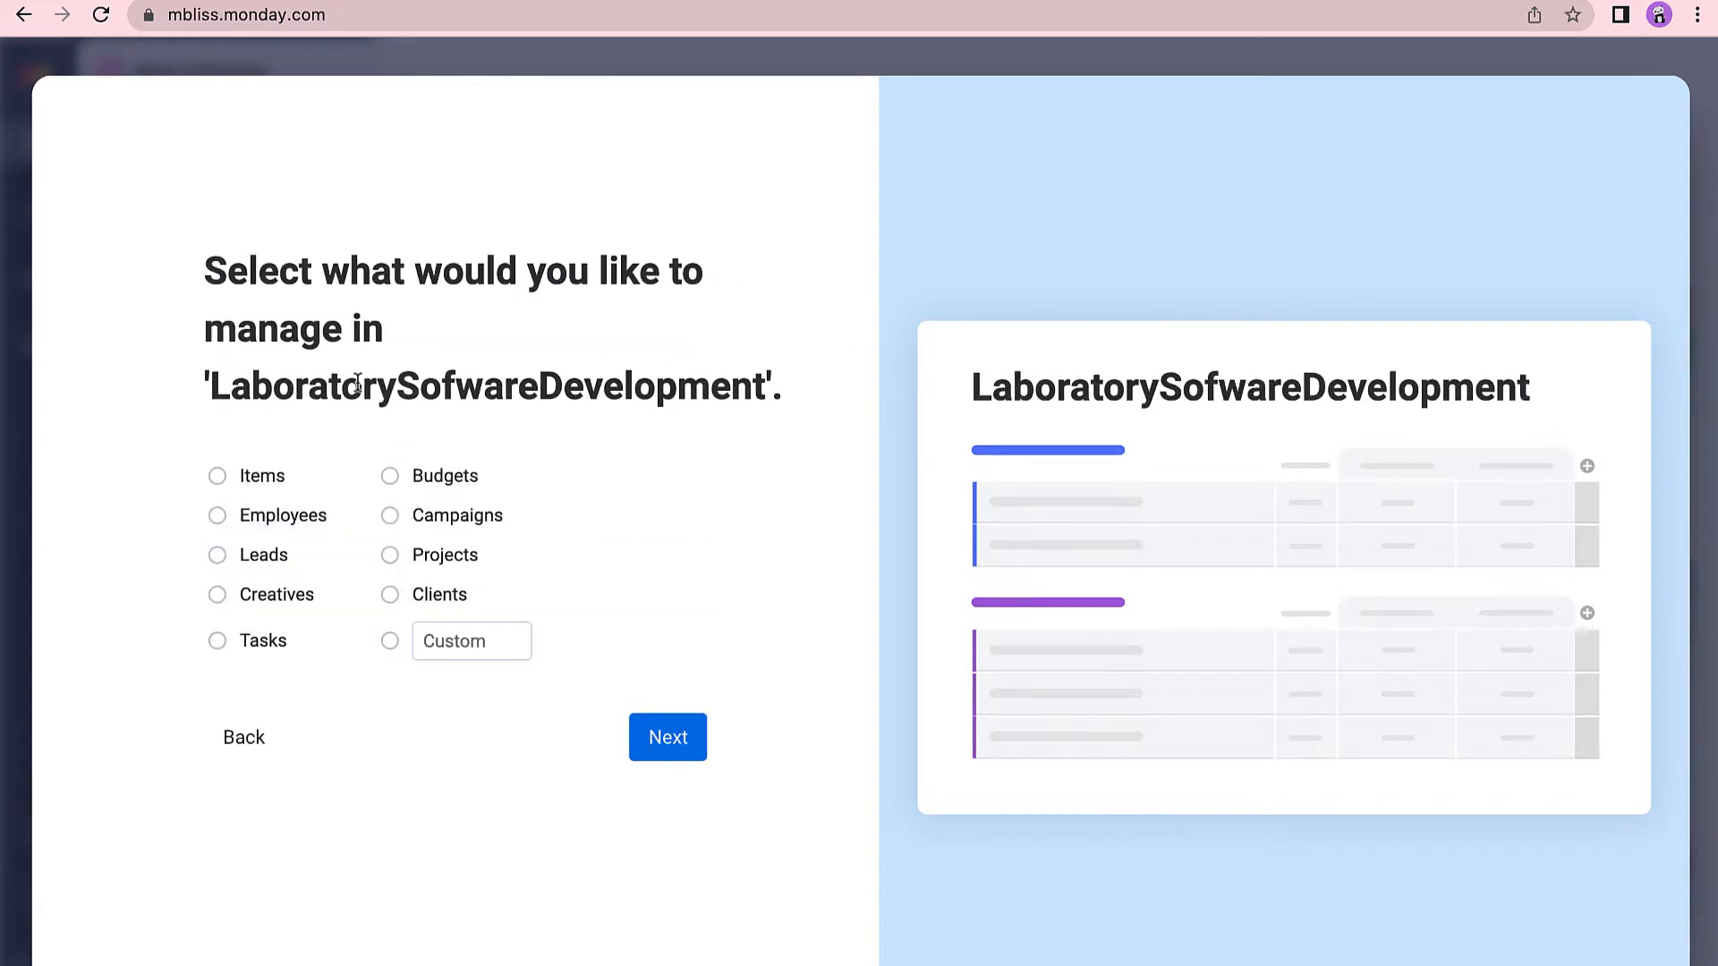
{"action": "left_click", "coordinate": [260, 485]}
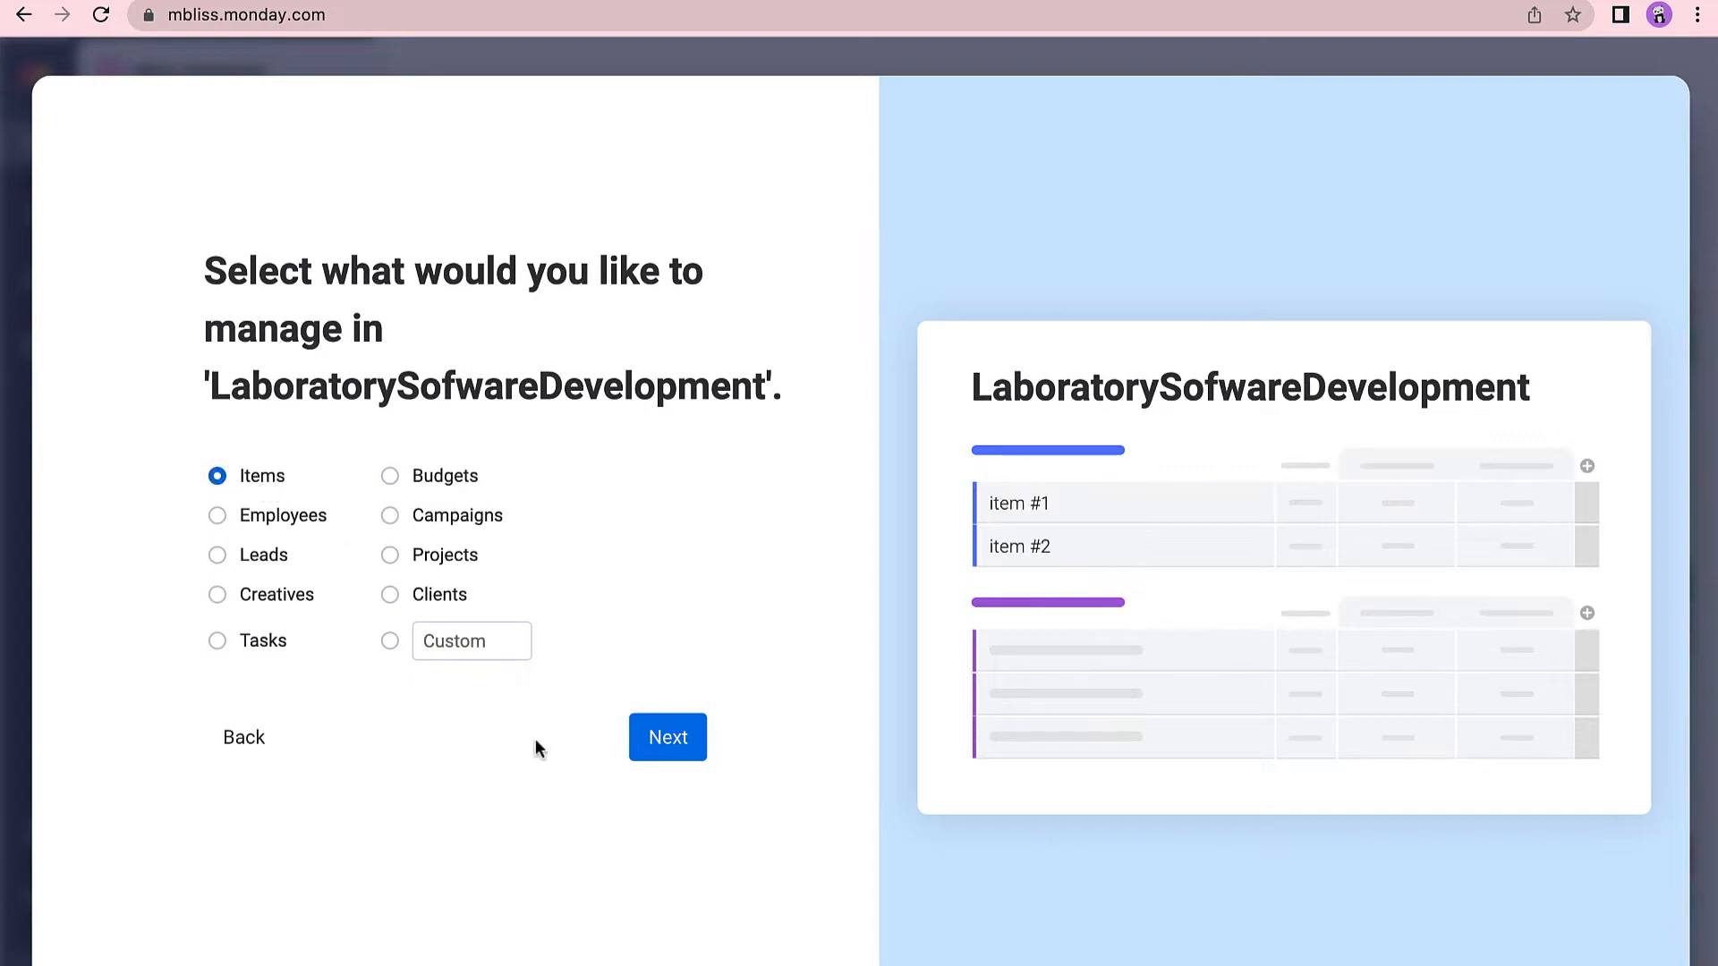
{"action": "left_click", "coordinate": [670, 746]}
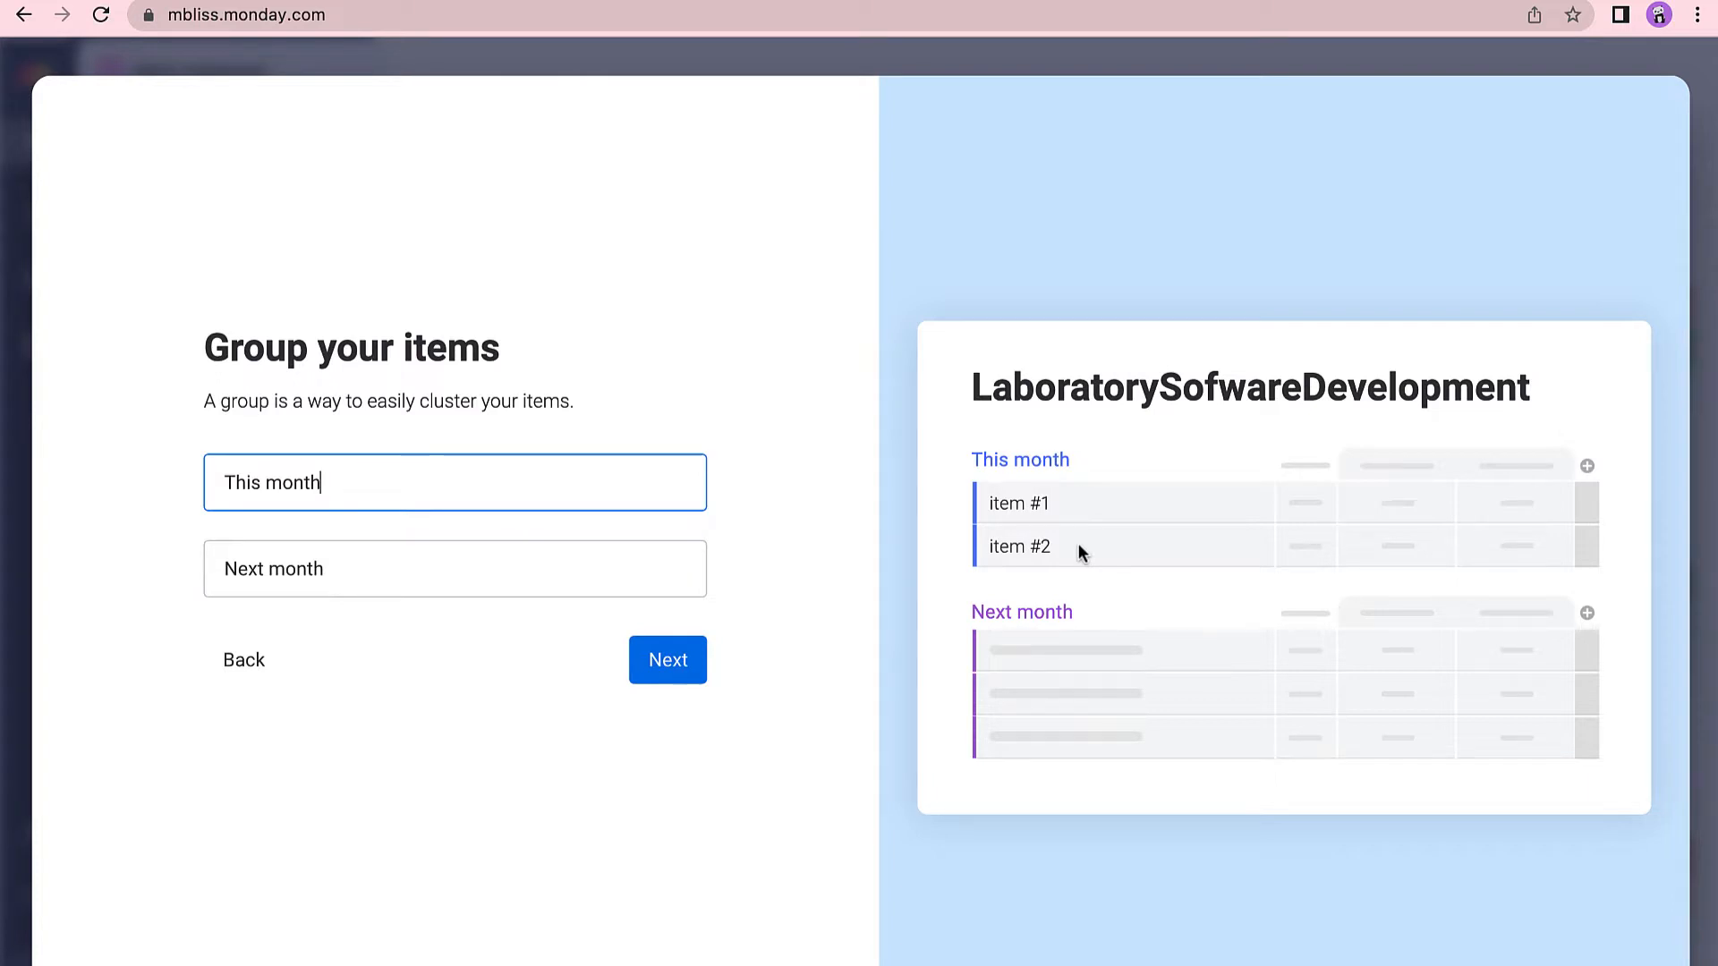
Rename the two groups to This Week and Next Week.
{"action": "double_click", "coordinate": [300, 483]}
{"action": "type", "text": "Week"}
{"action": "left_click", "coordinate": [356, 567]}
{"action": "double_click", "coordinate": [318, 568]}
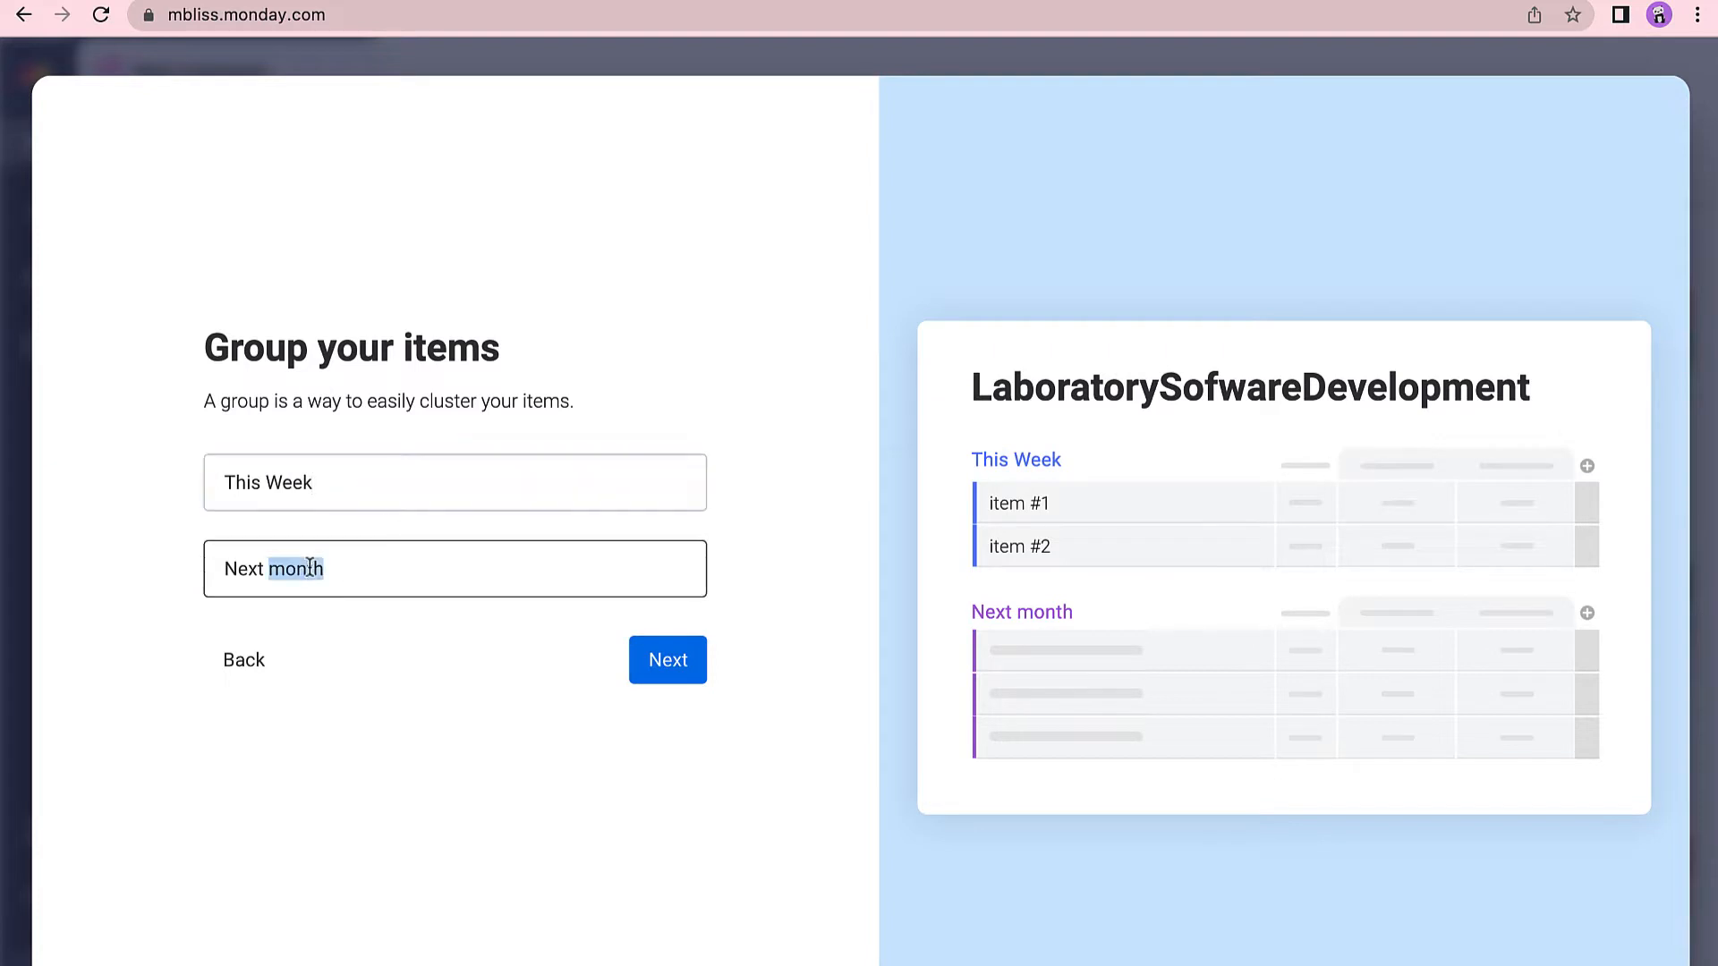
{"action": "type", "text": "Week"}
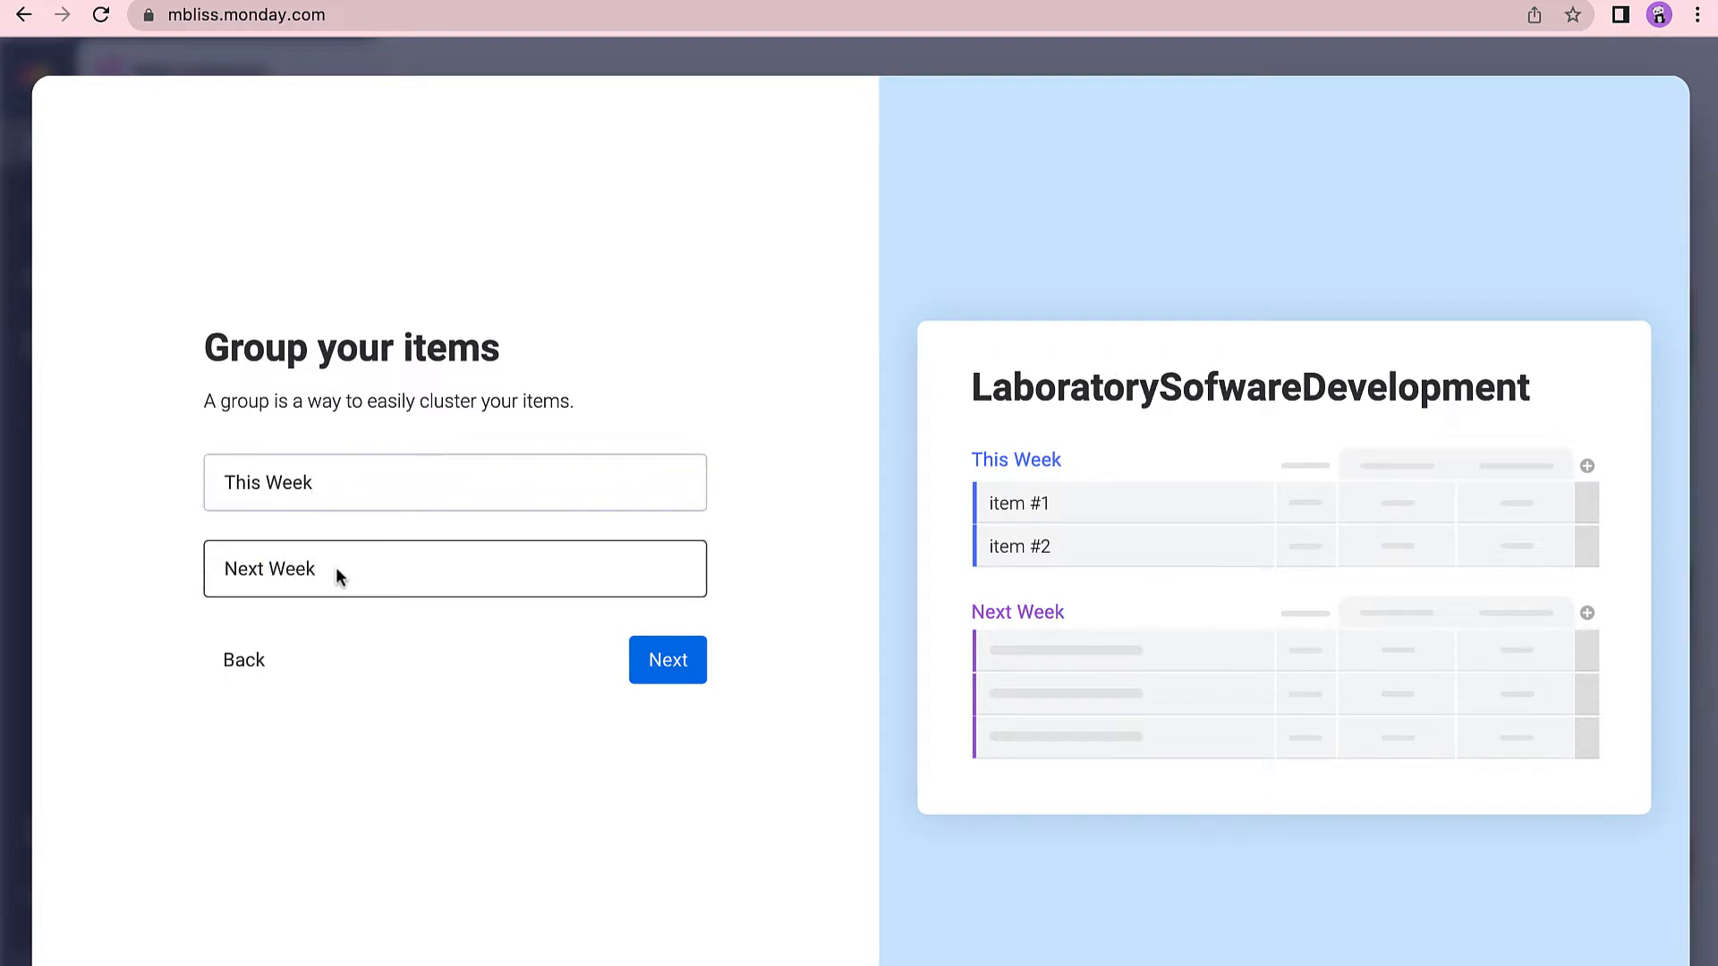
{"action": "left_click", "coordinate": [675, 662]}
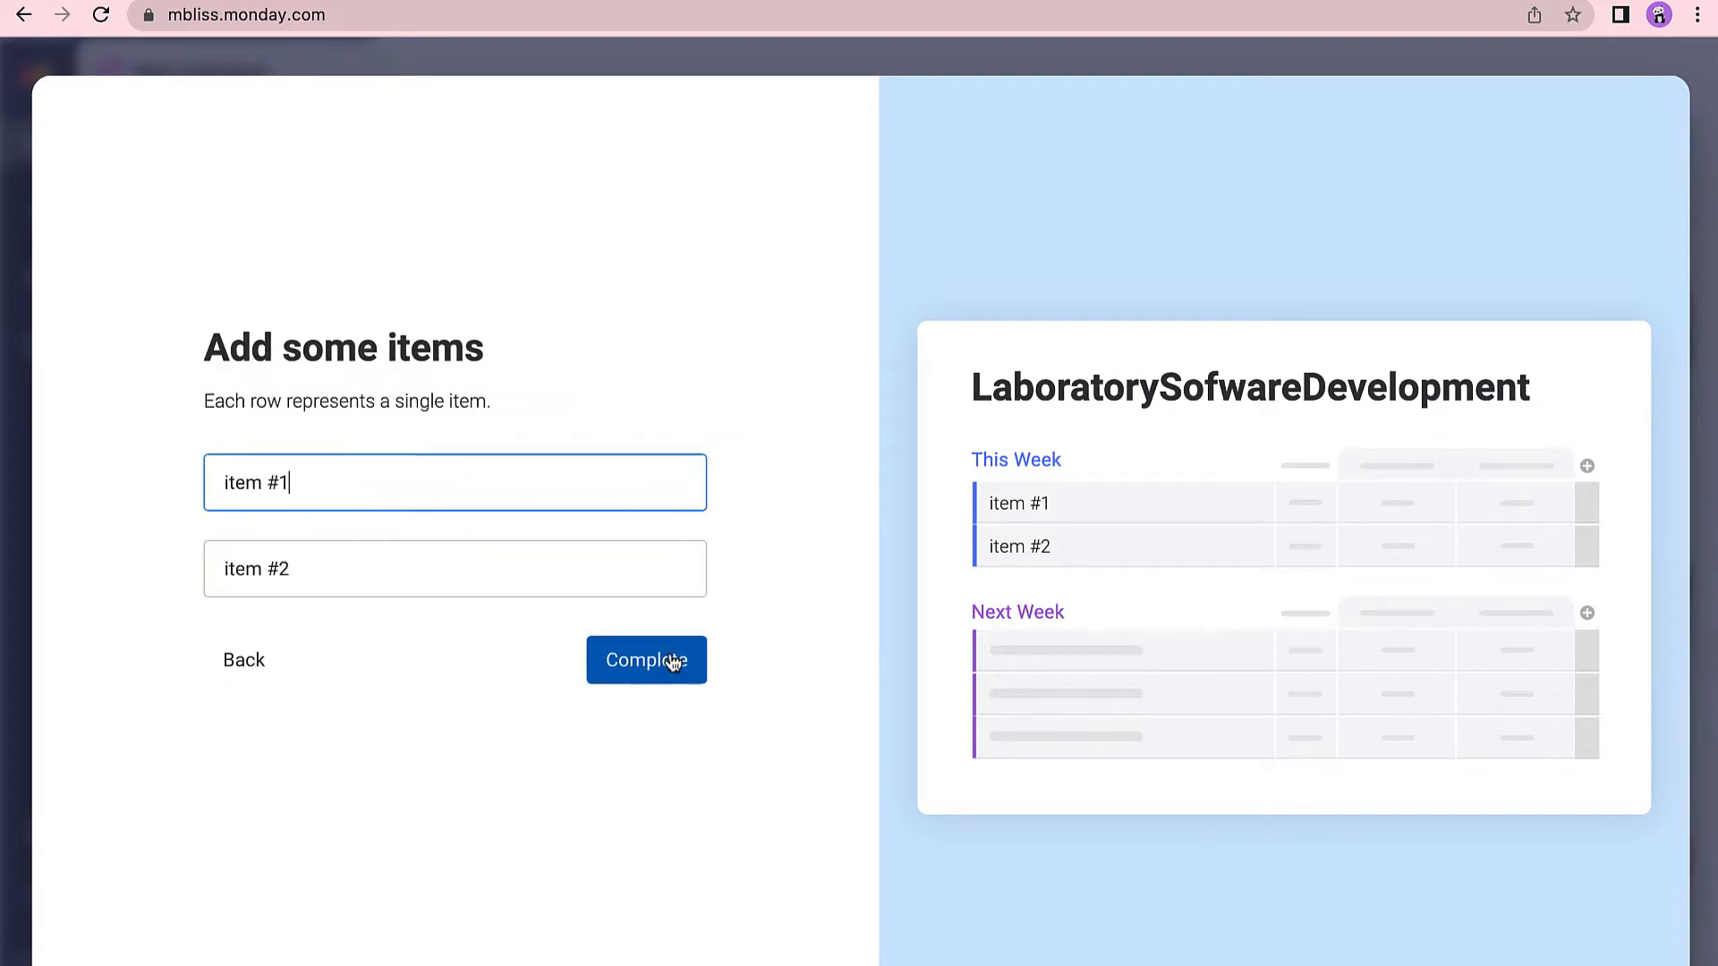
Enter the clinician lab-results and nurse blood-report-verification user stories as items and complete the board.
{"action": "double_click", "coordinate": [240, 484]}
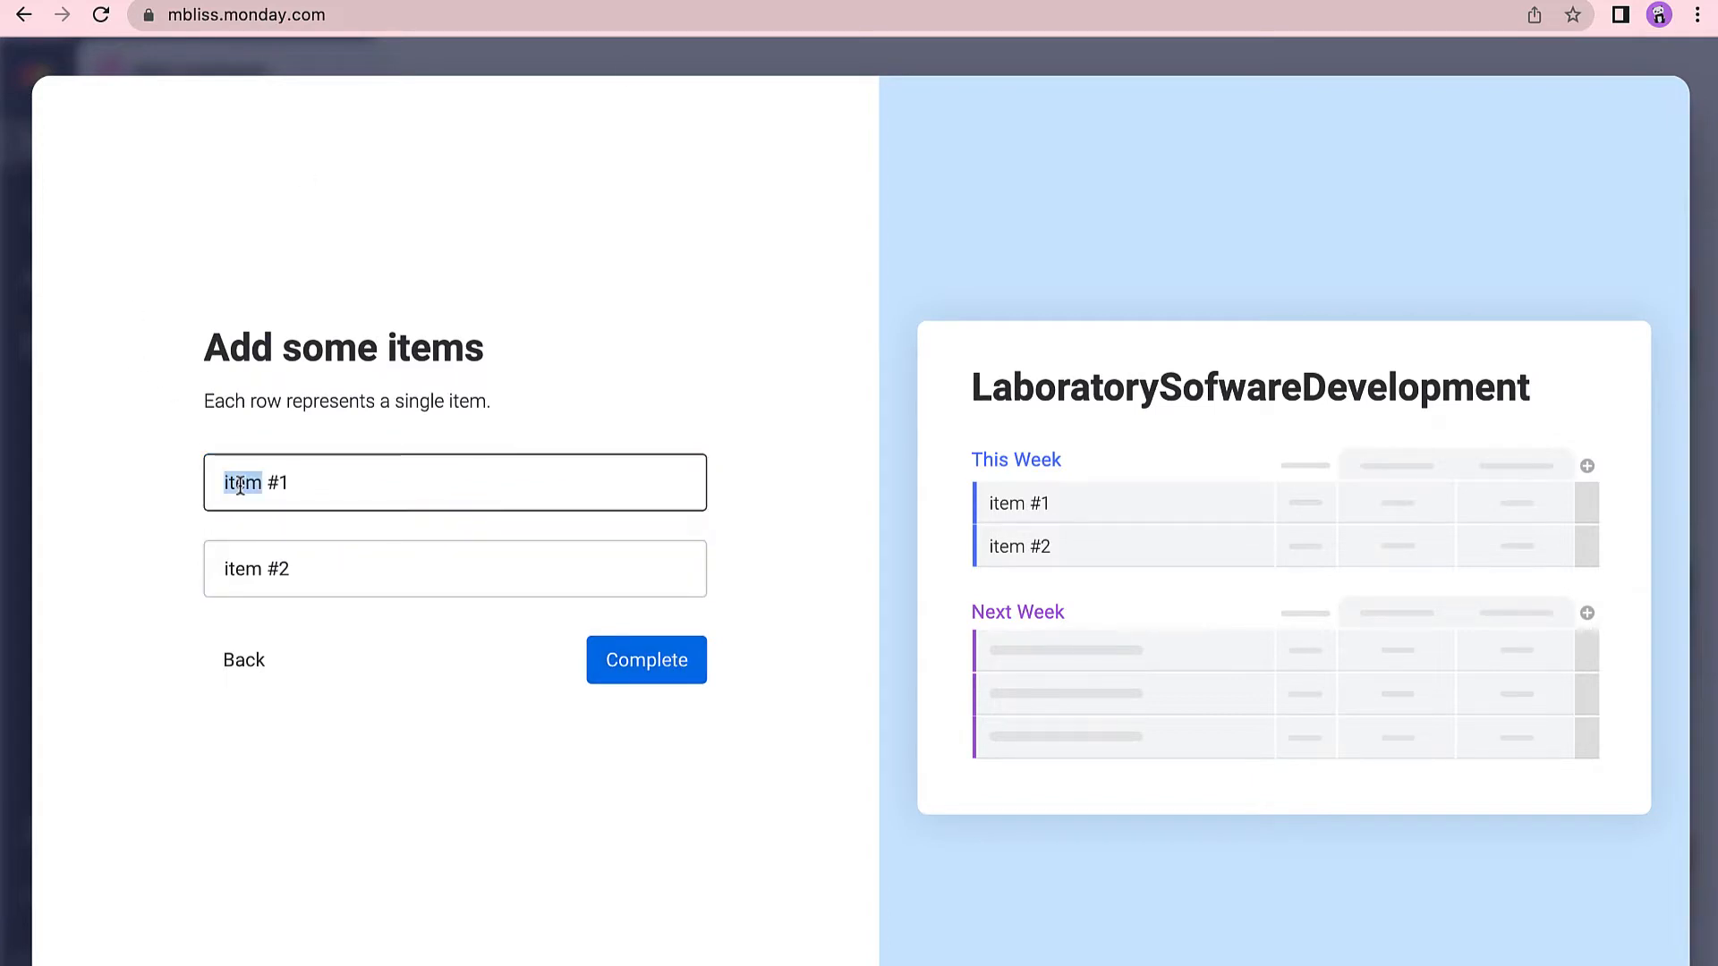
{"action": "type", "text": "task"}
{"action": "double_click", "coordinate": [239, 570]}
{"action": "type", "text": "task"}
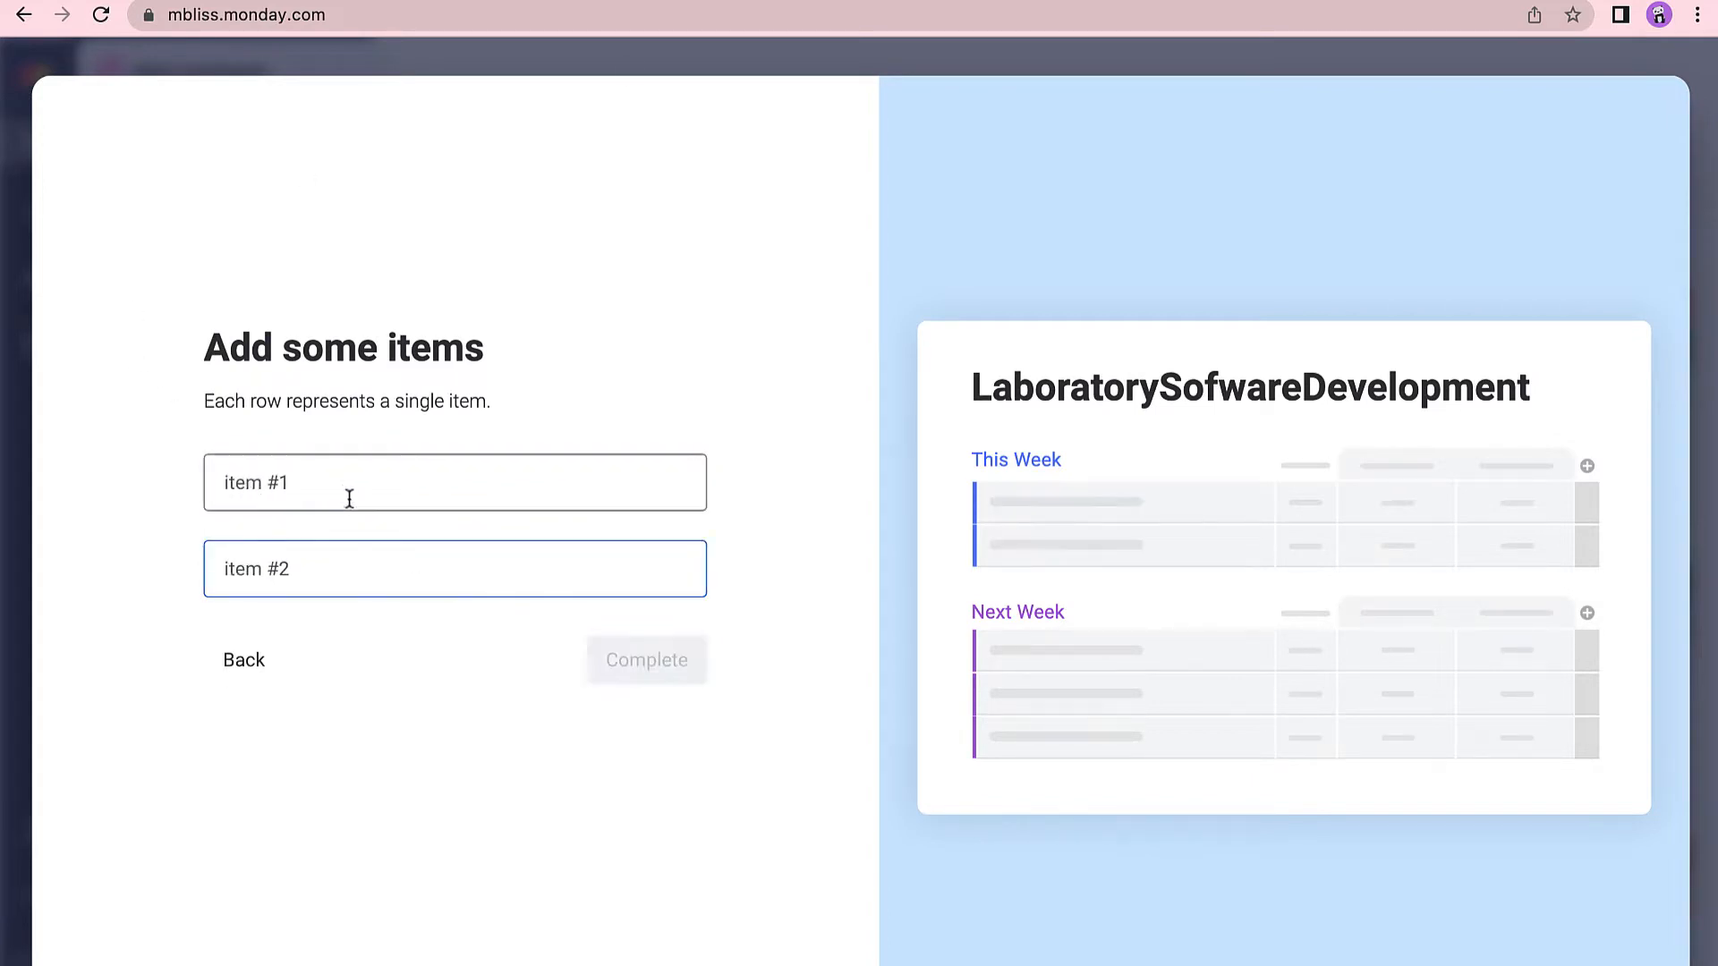
{"action": "left_click", "coordinate": [346, 489]}
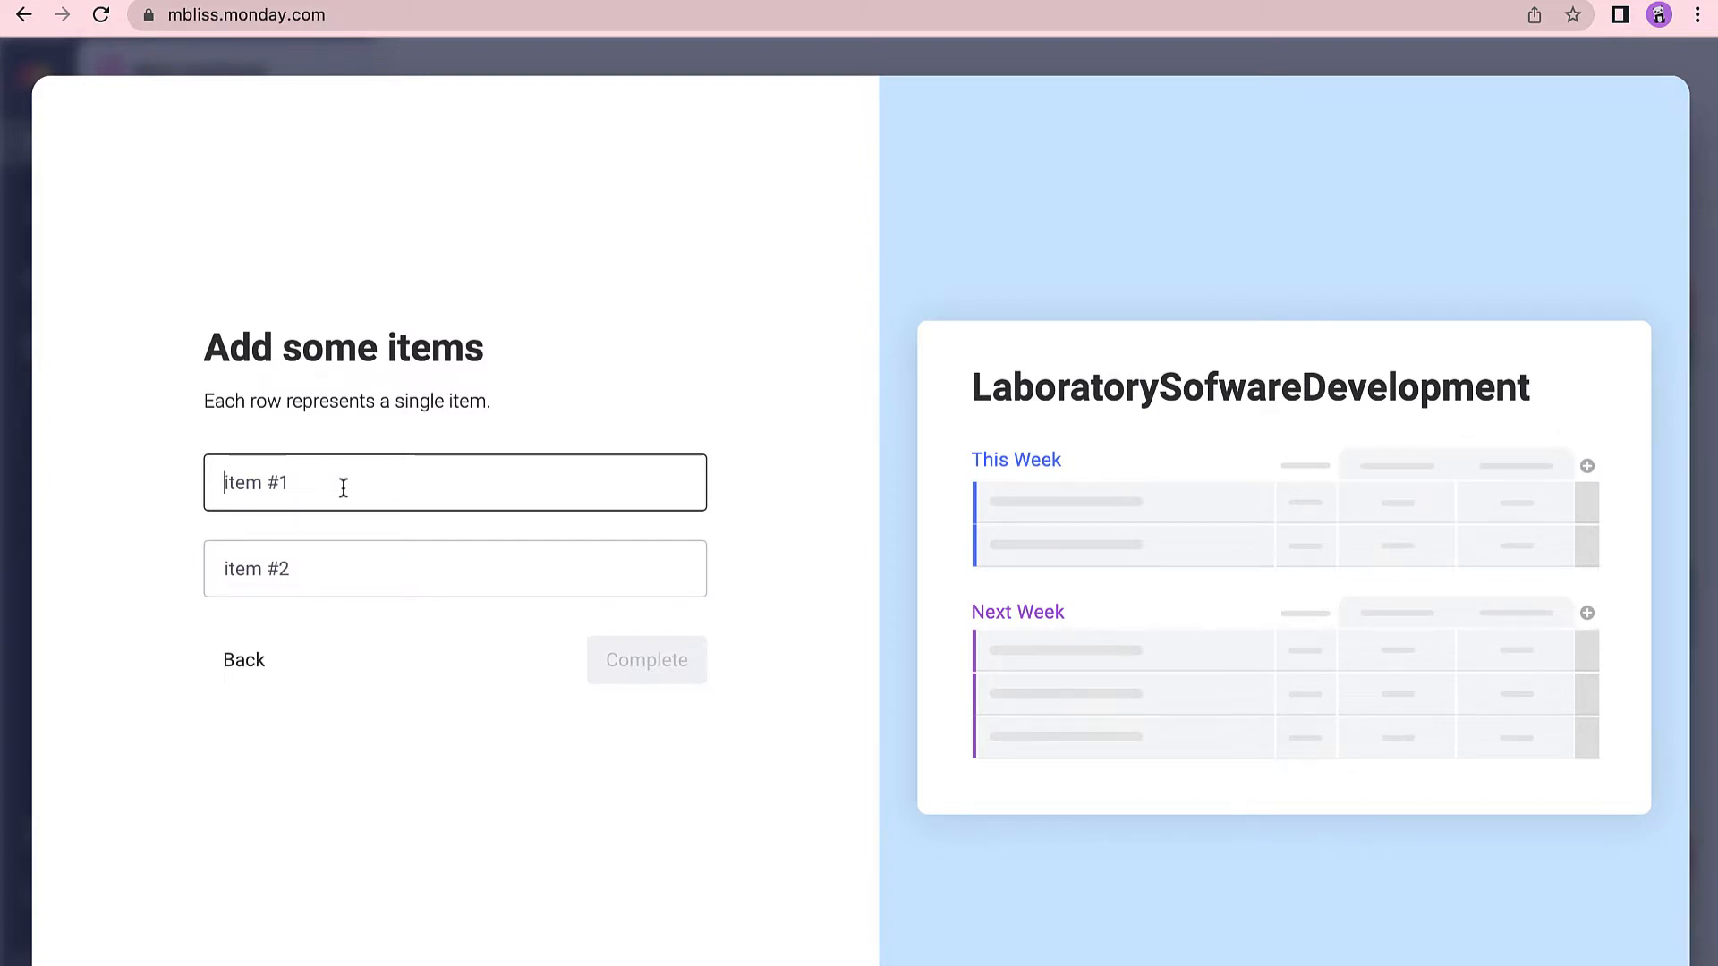
{"action": "type", "text": "As a Clini"}
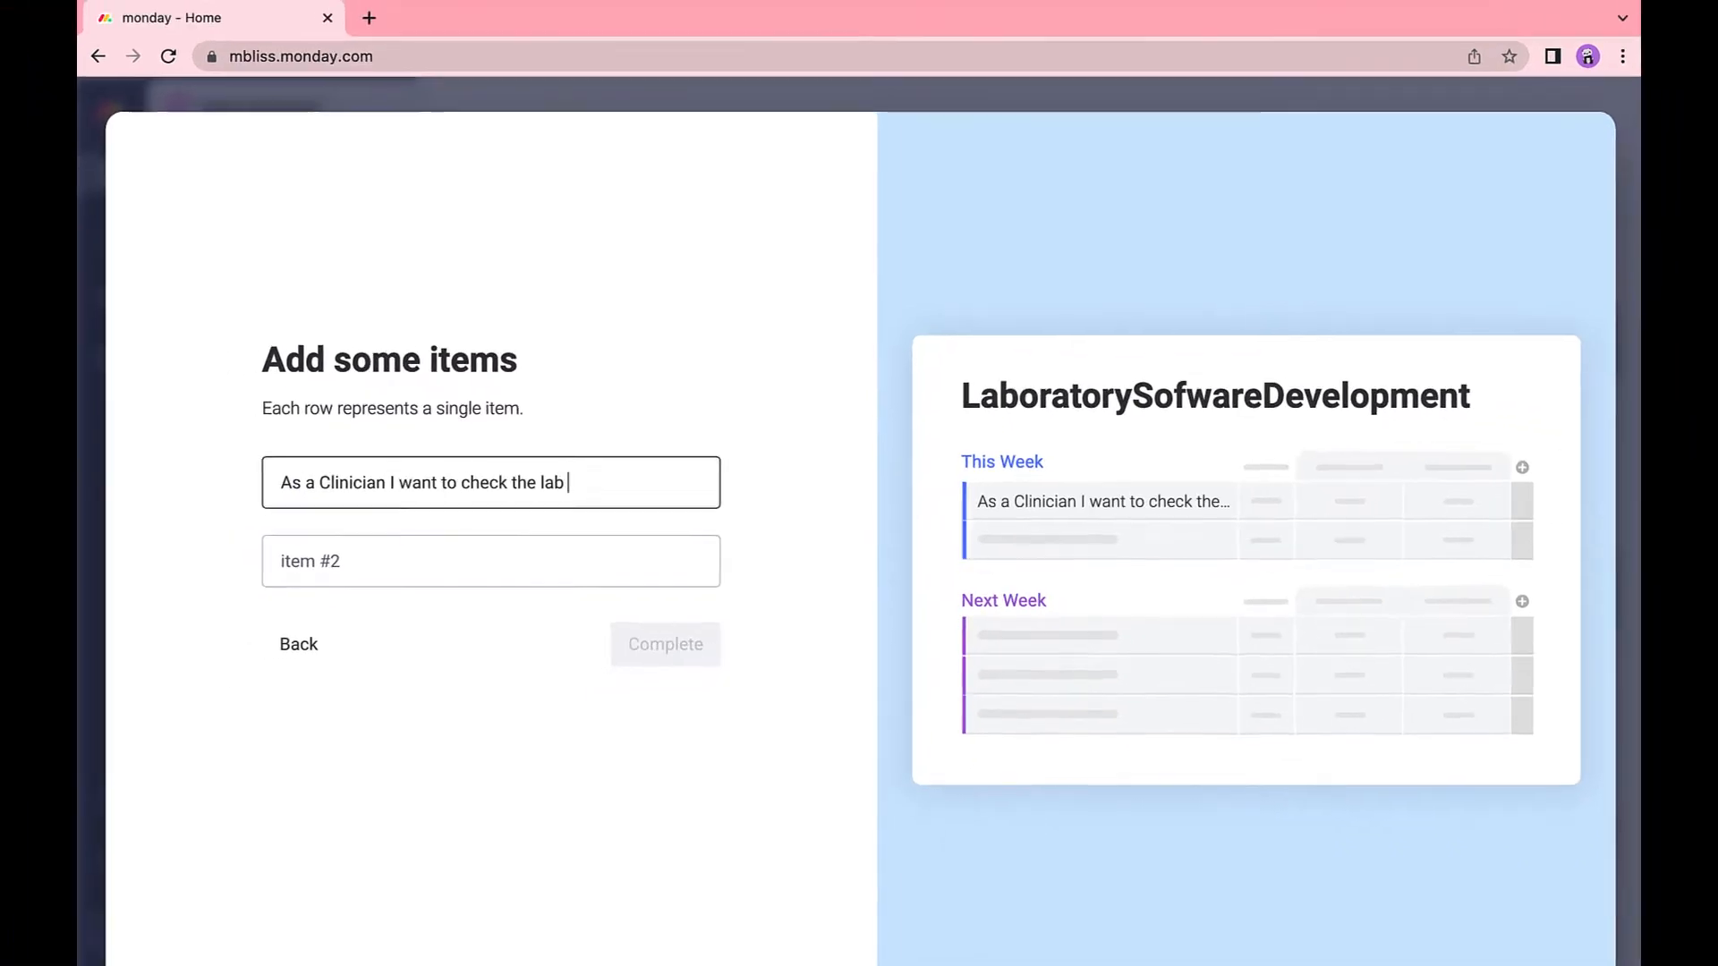
{"action": "type", "text": "results"}
{"action": "left_click", "coordinate": [374, 551]}
{"action": "double_click", "coordinate": [627, 561]}
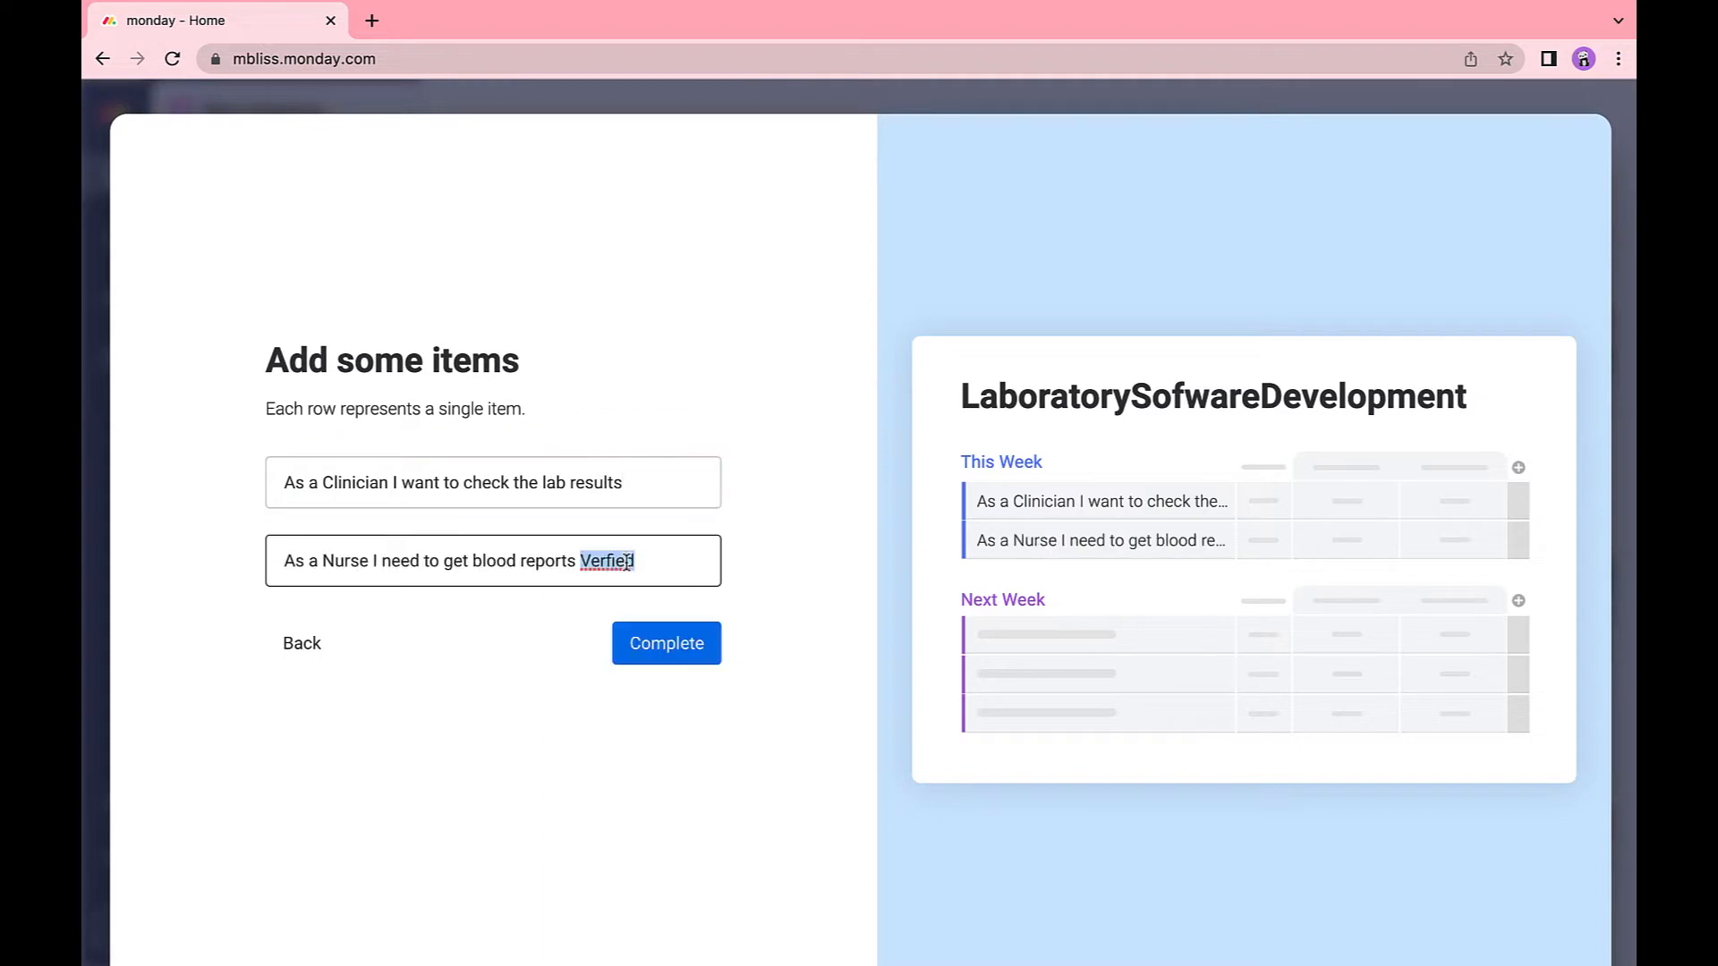
{"action": "type", "text": "Verified"}
{"action": "left_click", "coordinate": [678, 644]}
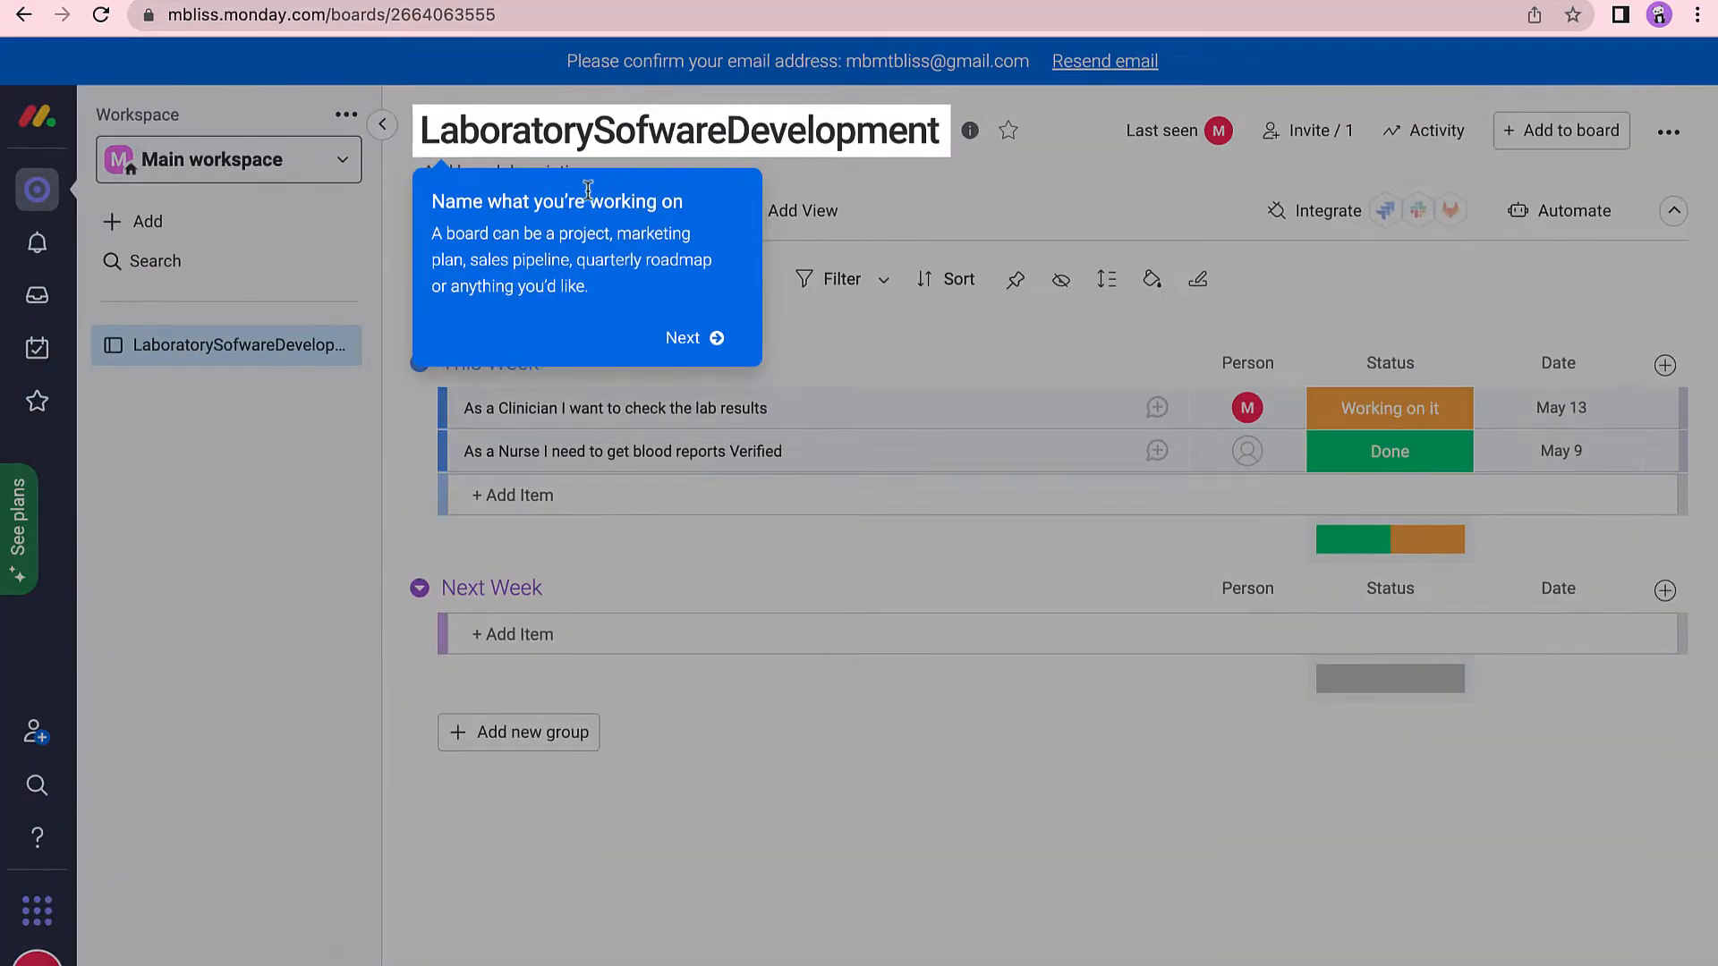
Dismiss the 'Name what you're working on' tip and e-mail banner to reveal the Main Table.
{"action": "left_click", "coordinate": [1126, 64]}
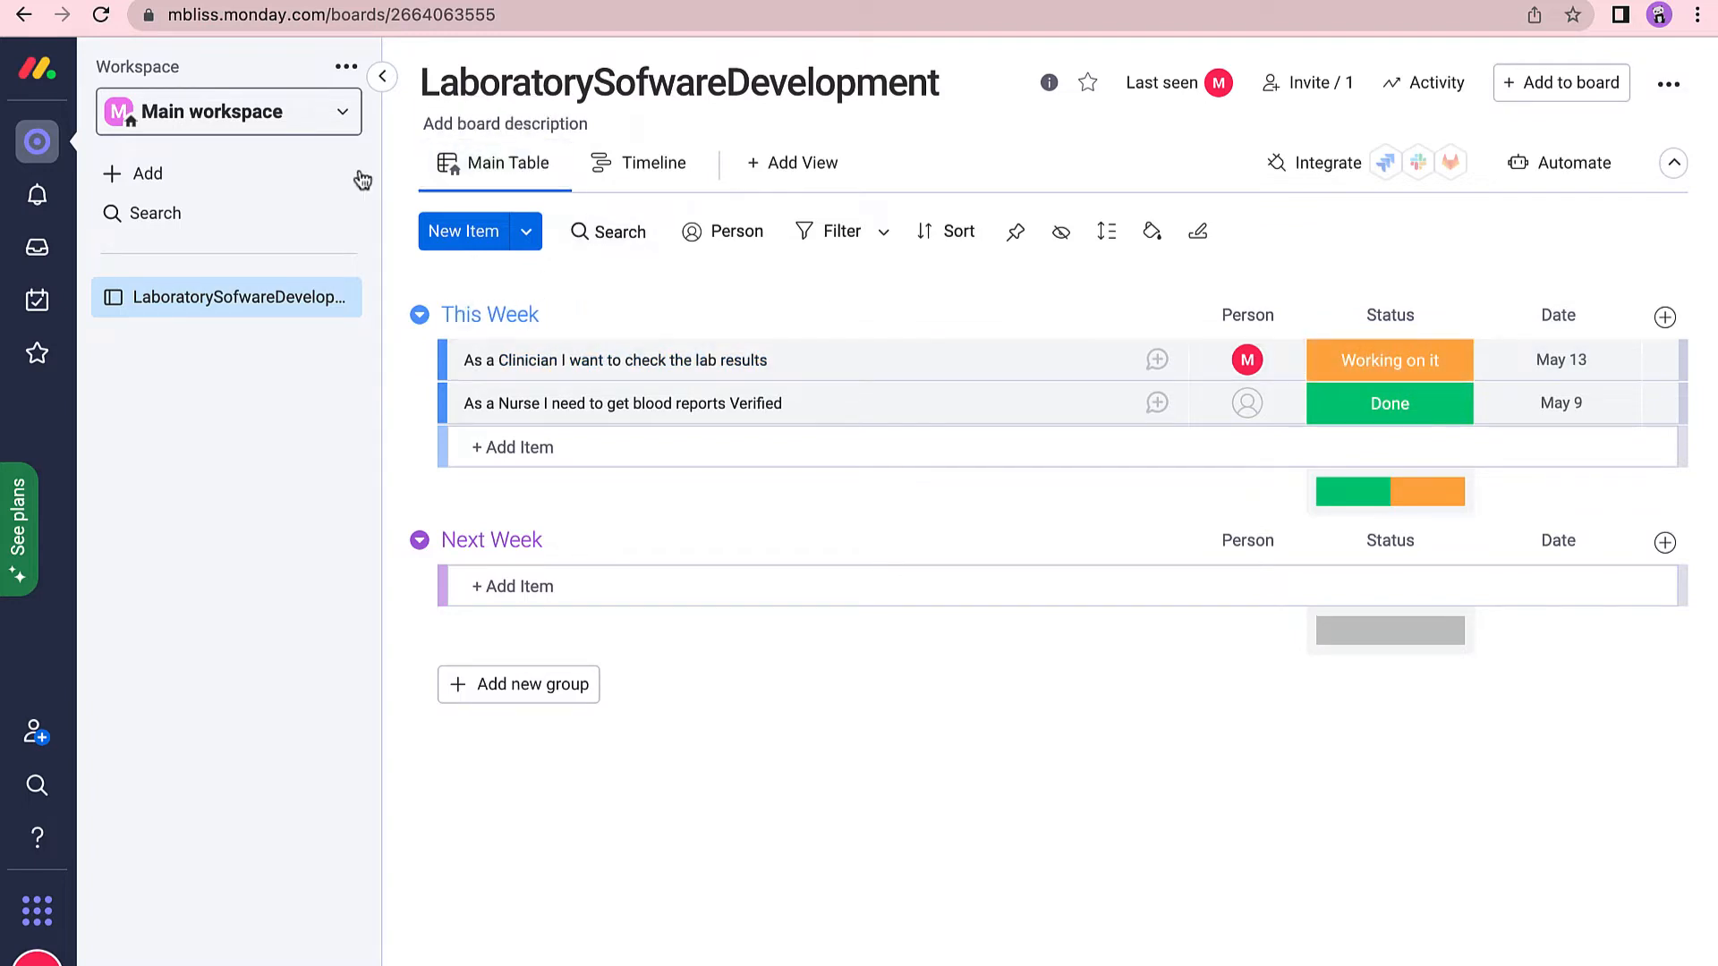
Create a new board named MyNewBoard with Main privacy that manages Items.
{"action": "left_click", "coordinate": [121, 183]}
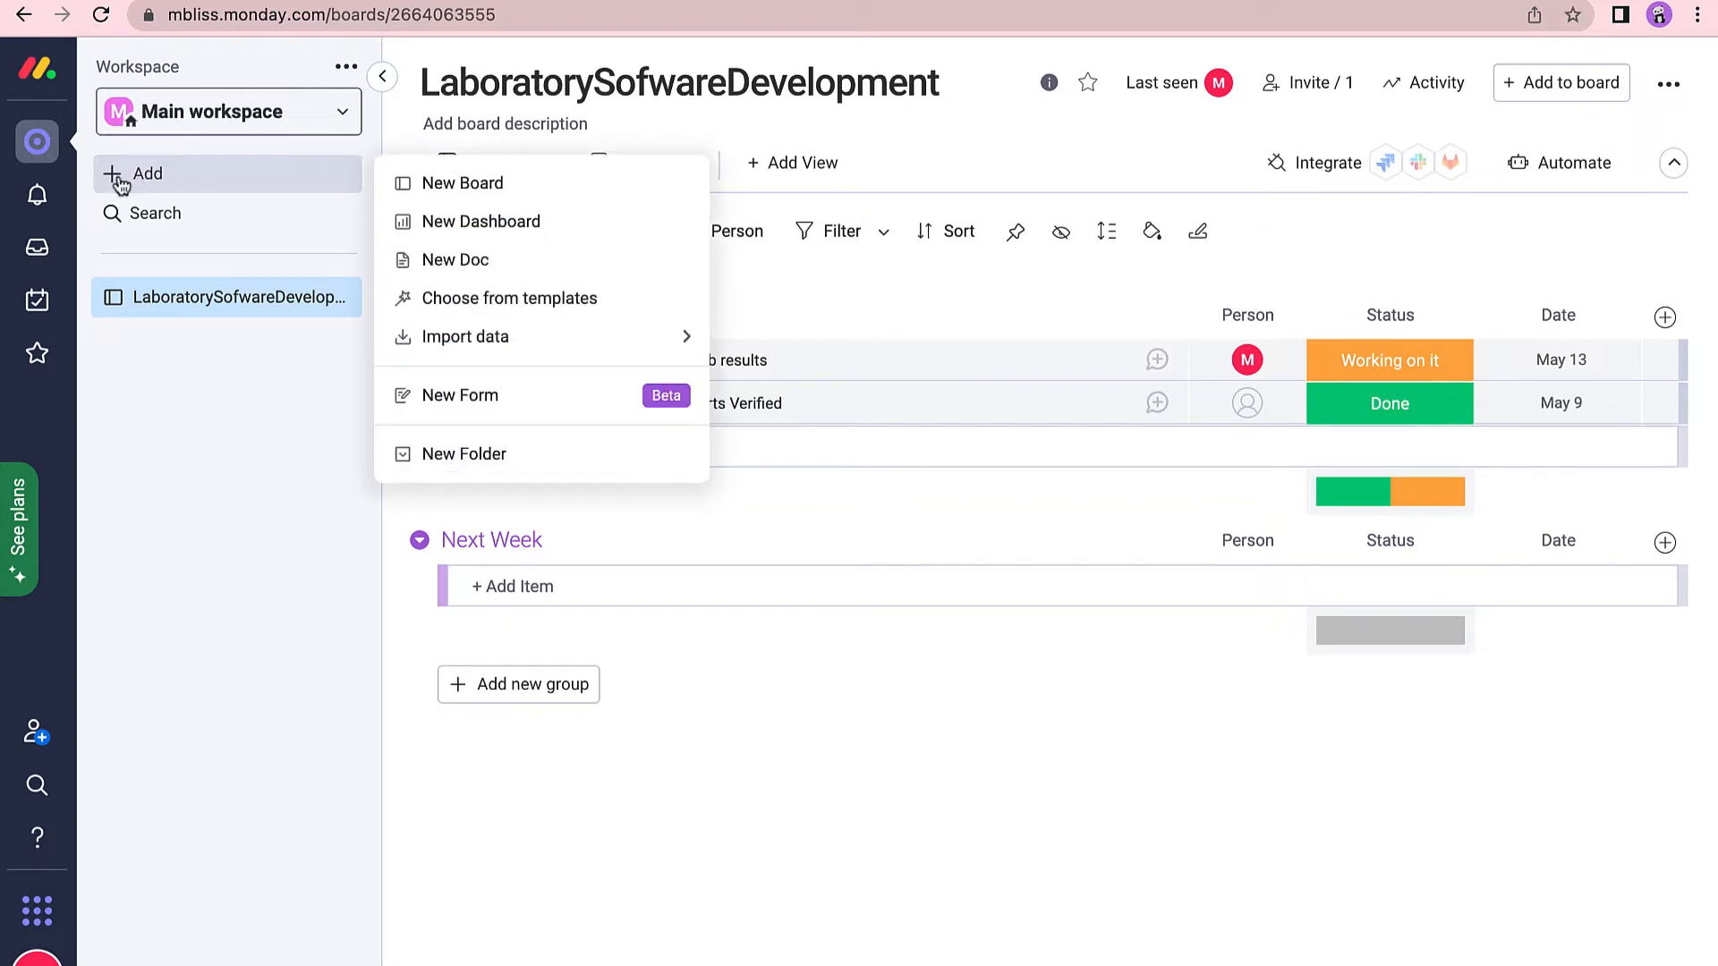
{"action": "left_click", "coordinate": [547, 187]}
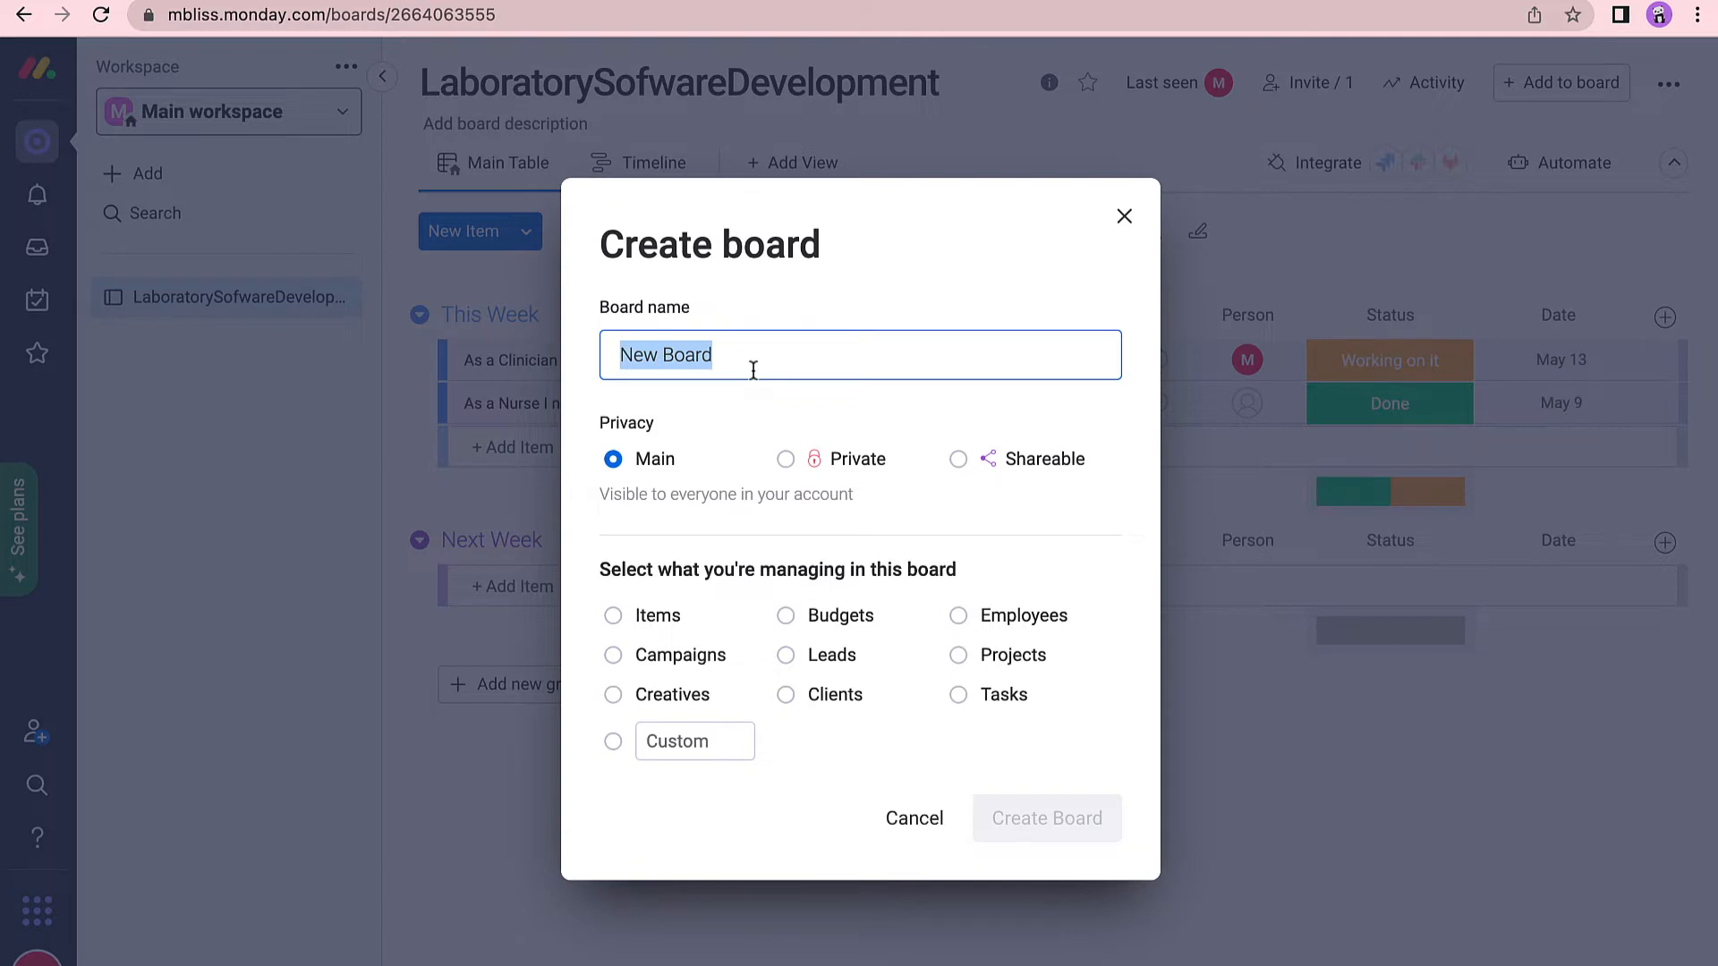
{"action": "type", "text": "MyNewBoard"}
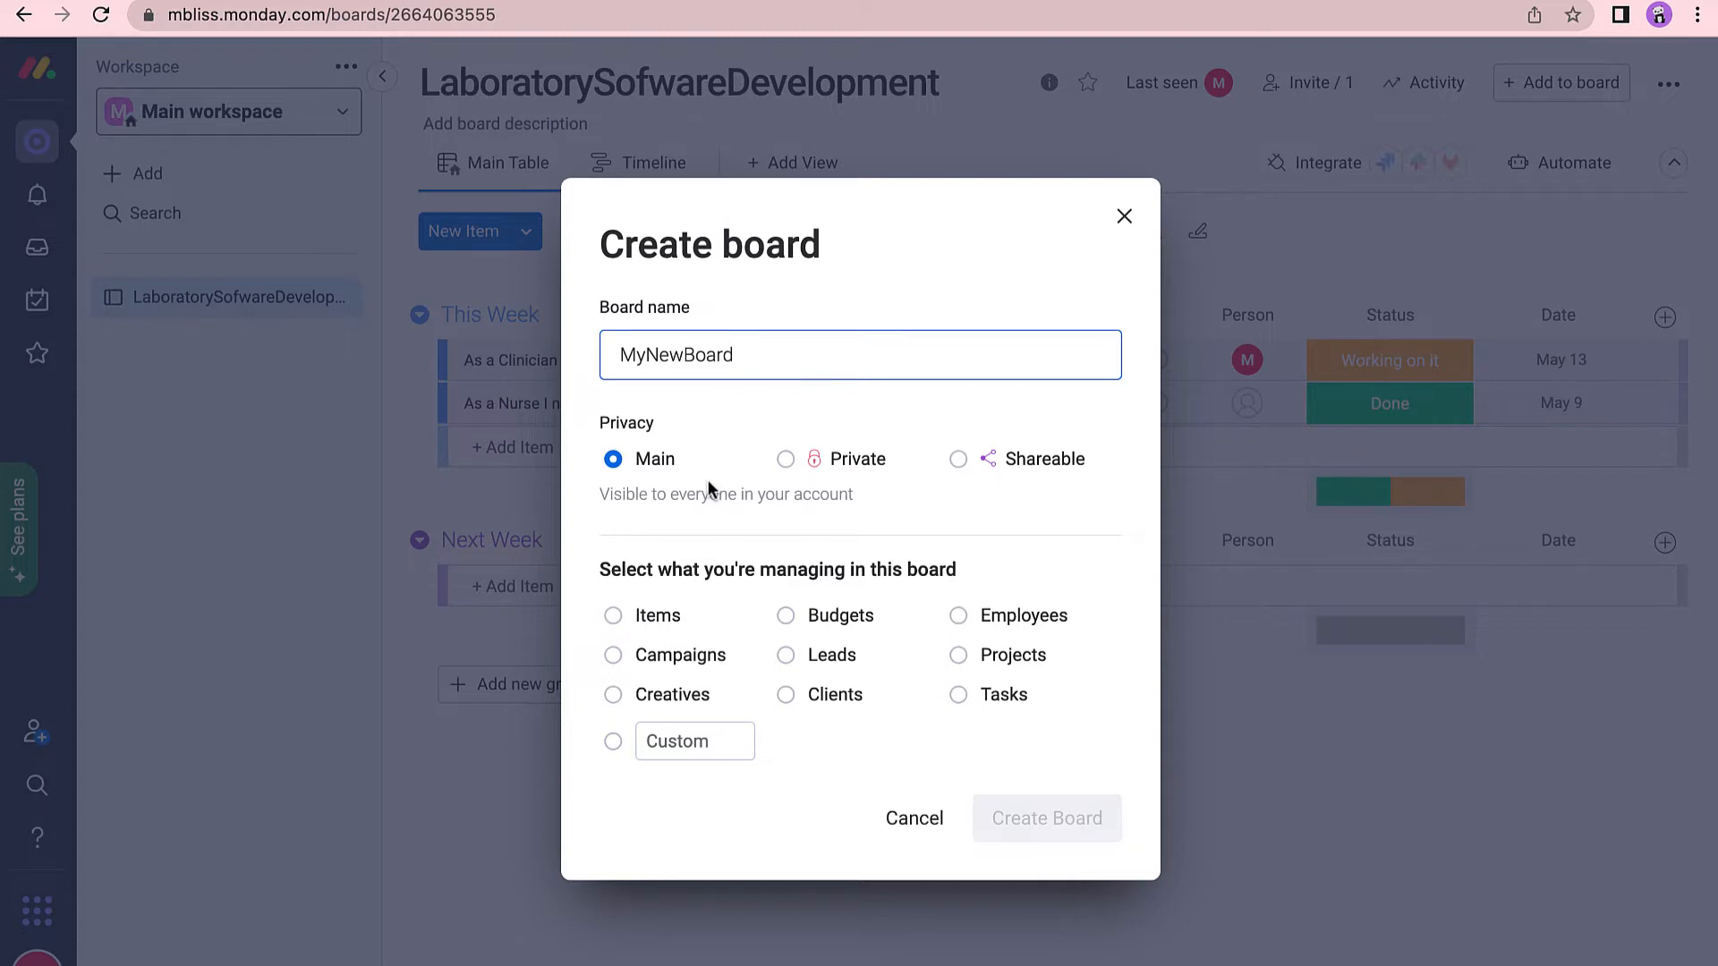
{"action": "left_click", "coordinate": [964, 467]}
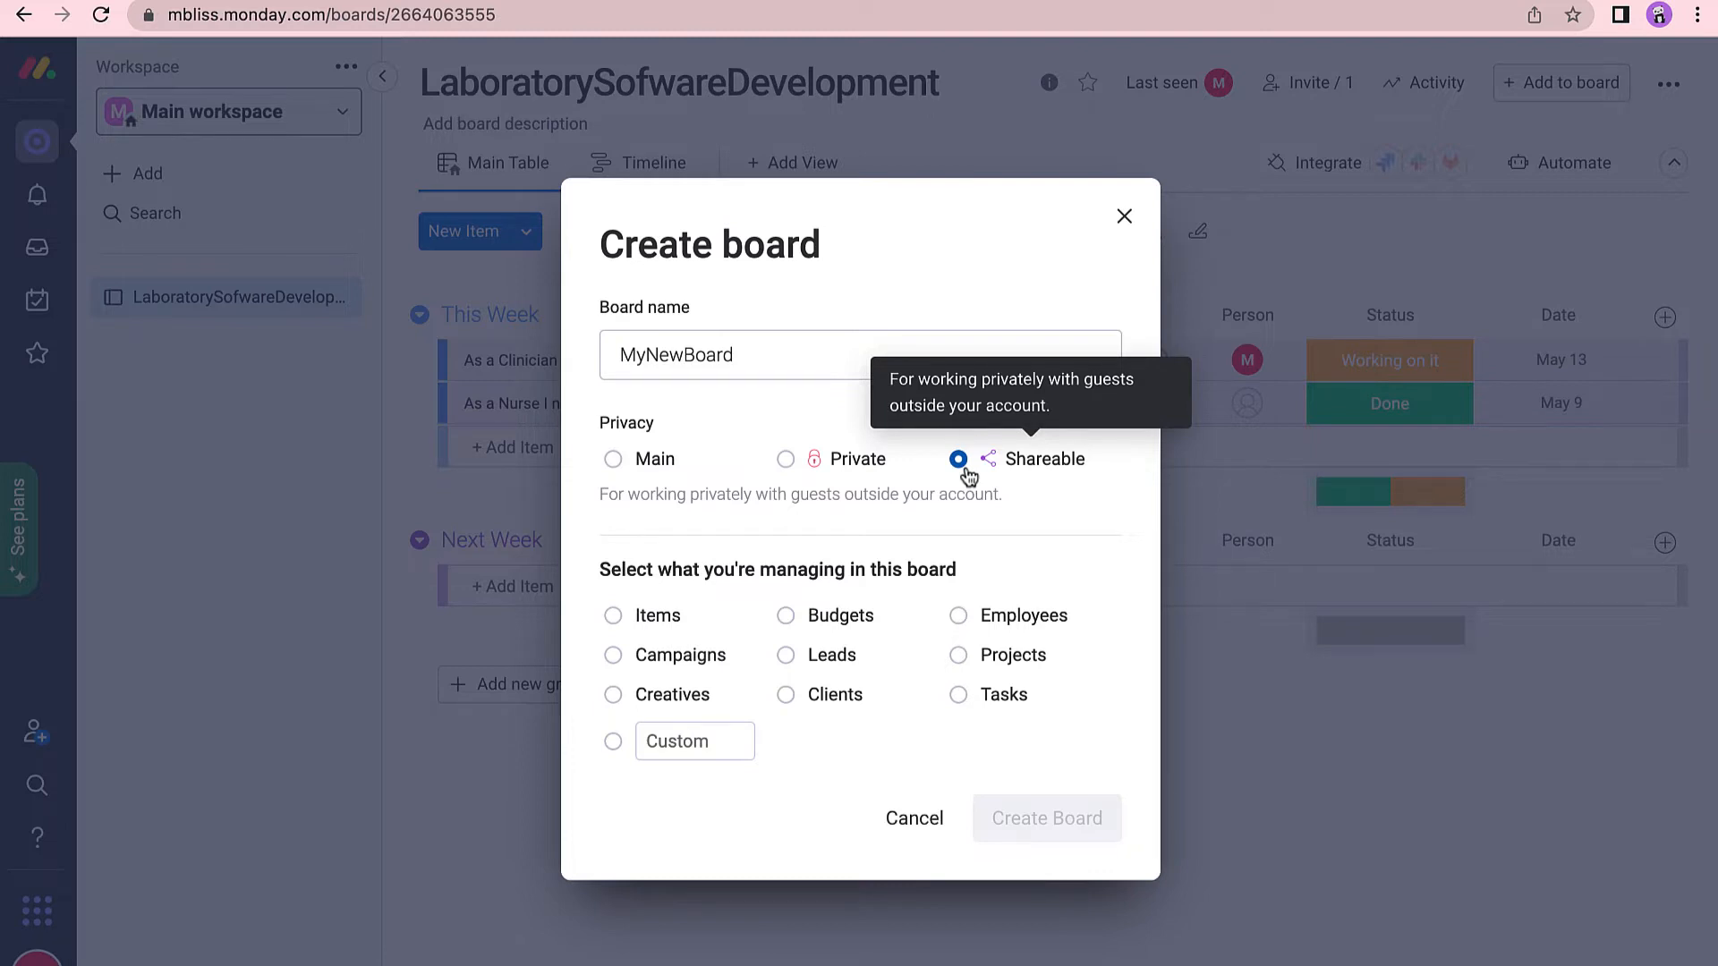
{"action": "left_click", "coordinate": [798, 472]}
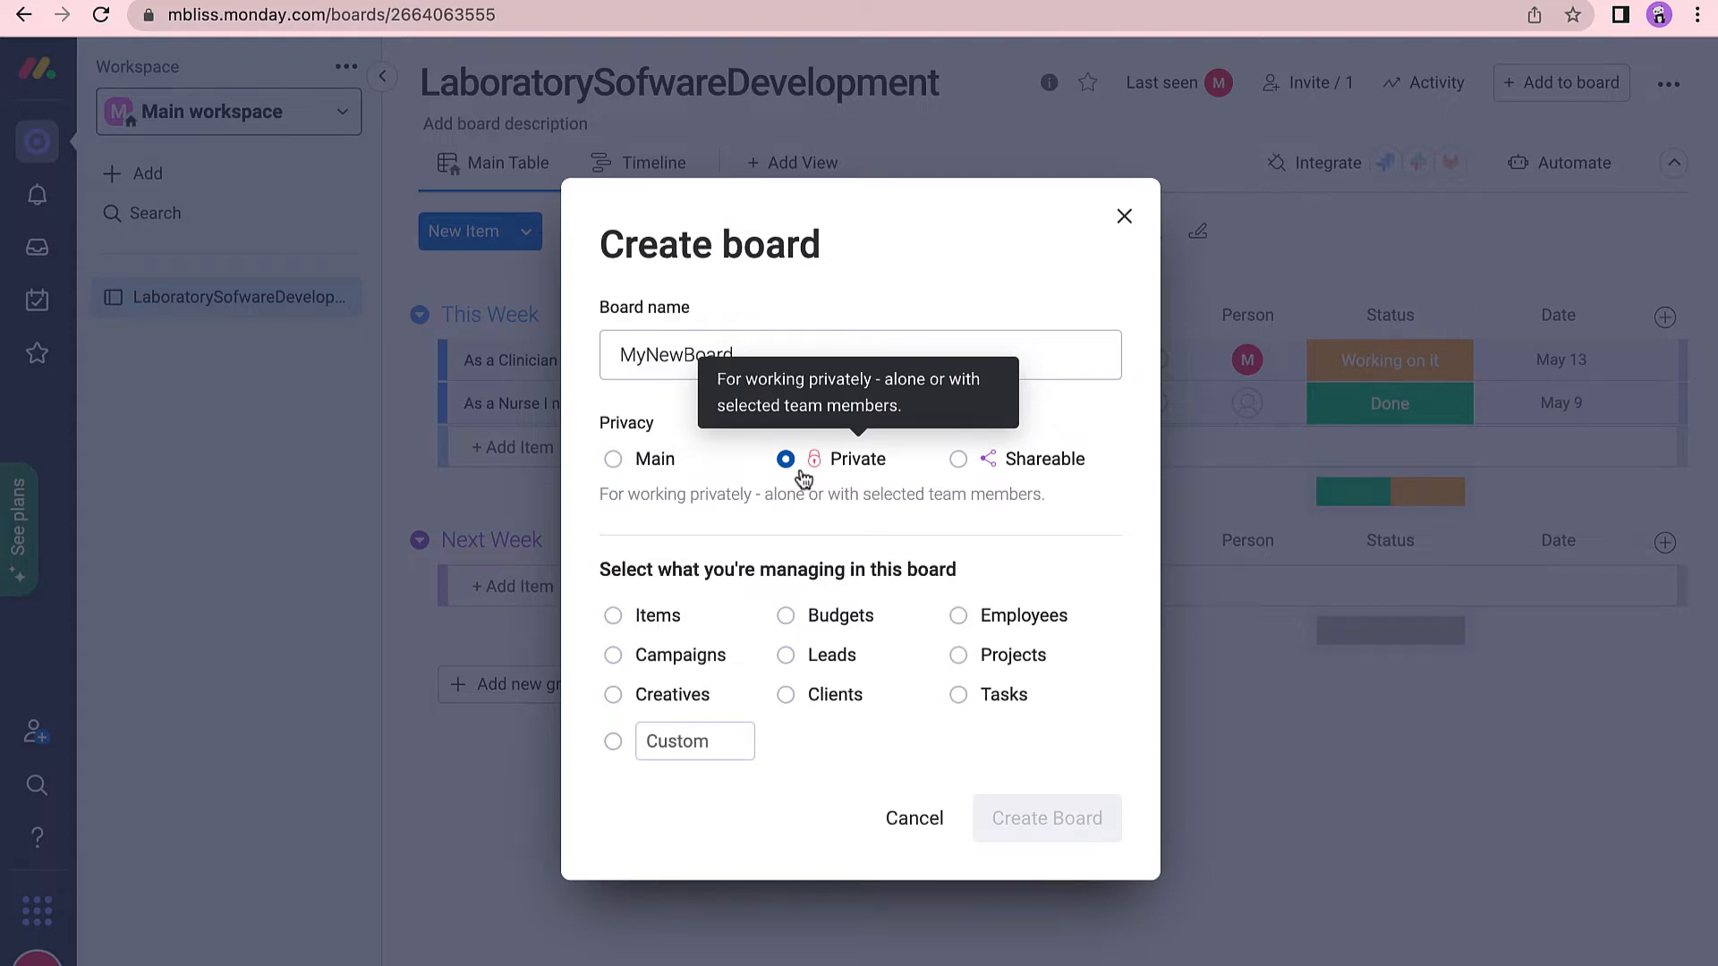
{"action": "left_click", "coordinate": [613, 460]}
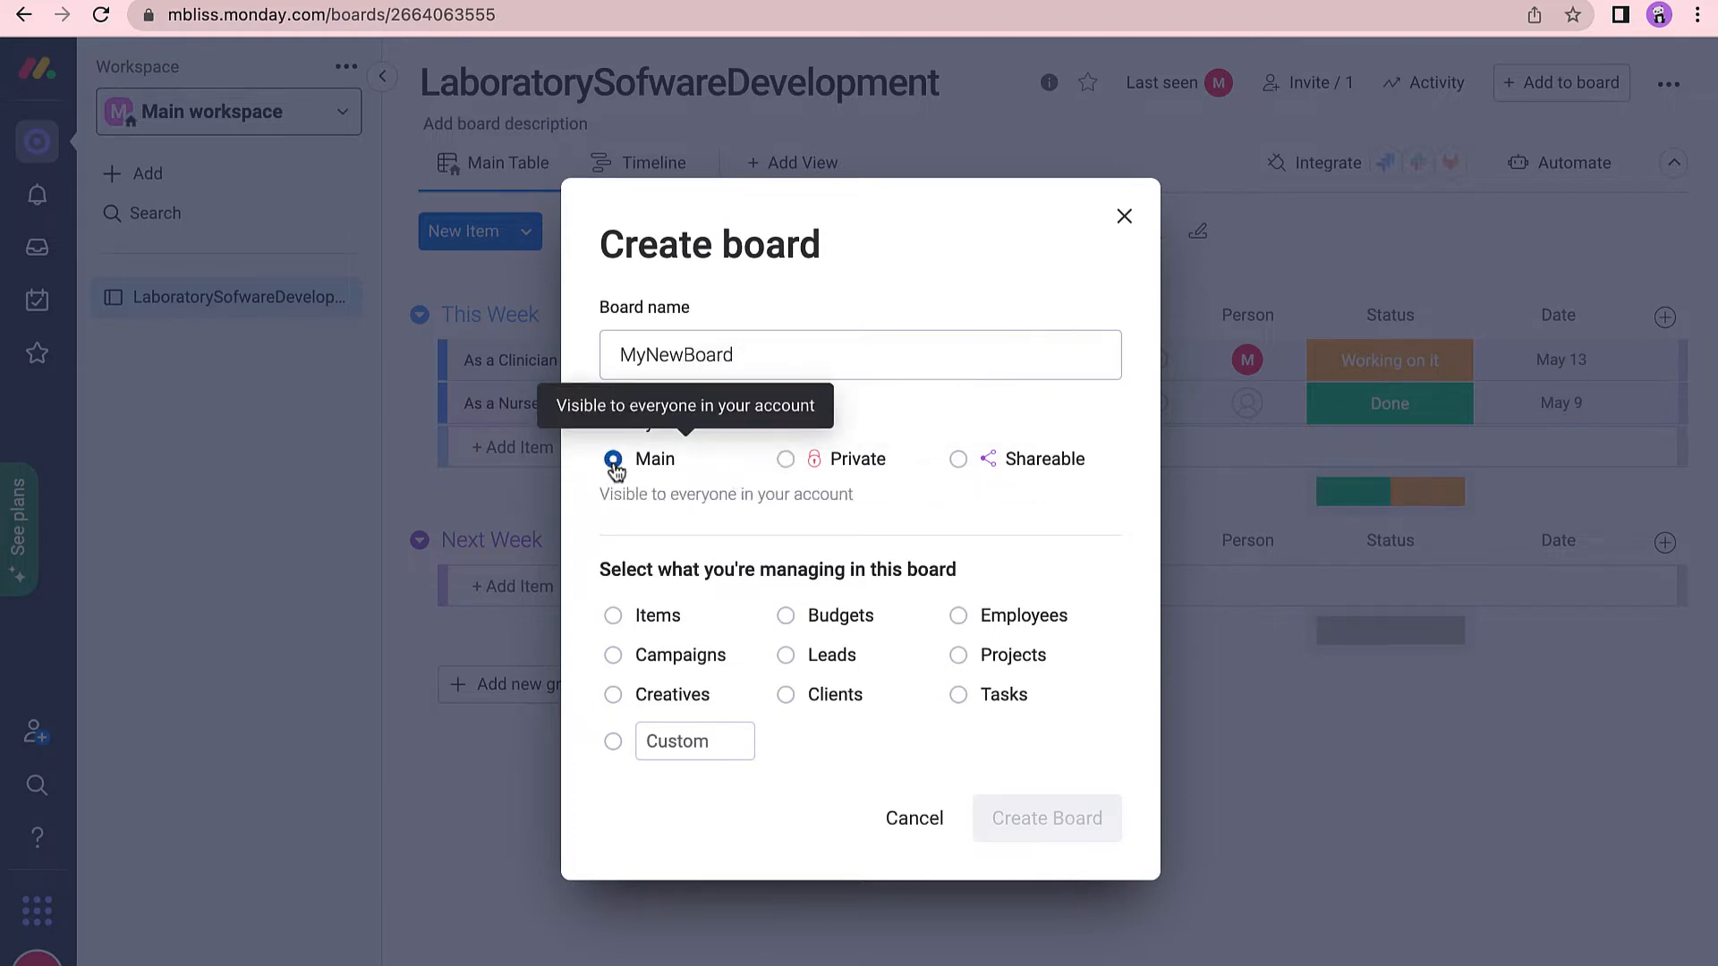
{"action": "left_click", "coordinate": [671, 617]}
{"action": "left_click", "coordinate": [1082, 817]}
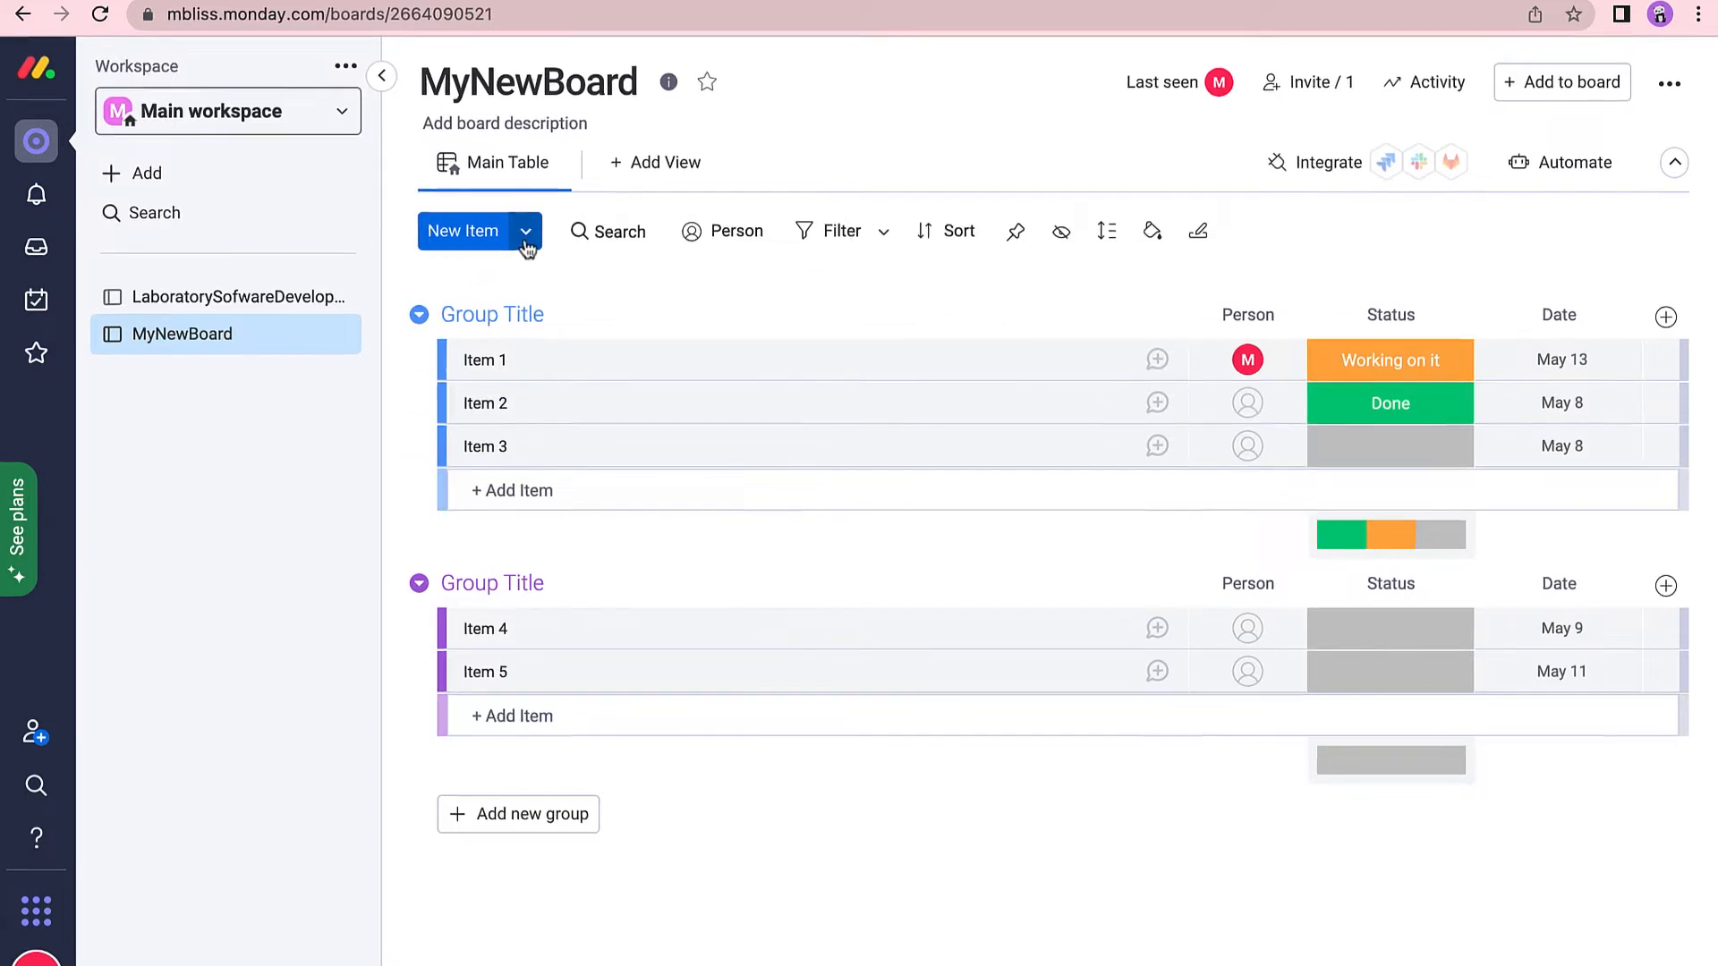
Import items from Monday_Data.xlsx into MyNewBoard via the New Item dropdown's Import Items.
{"action": "left_click", "coordinate": [526, 233]}
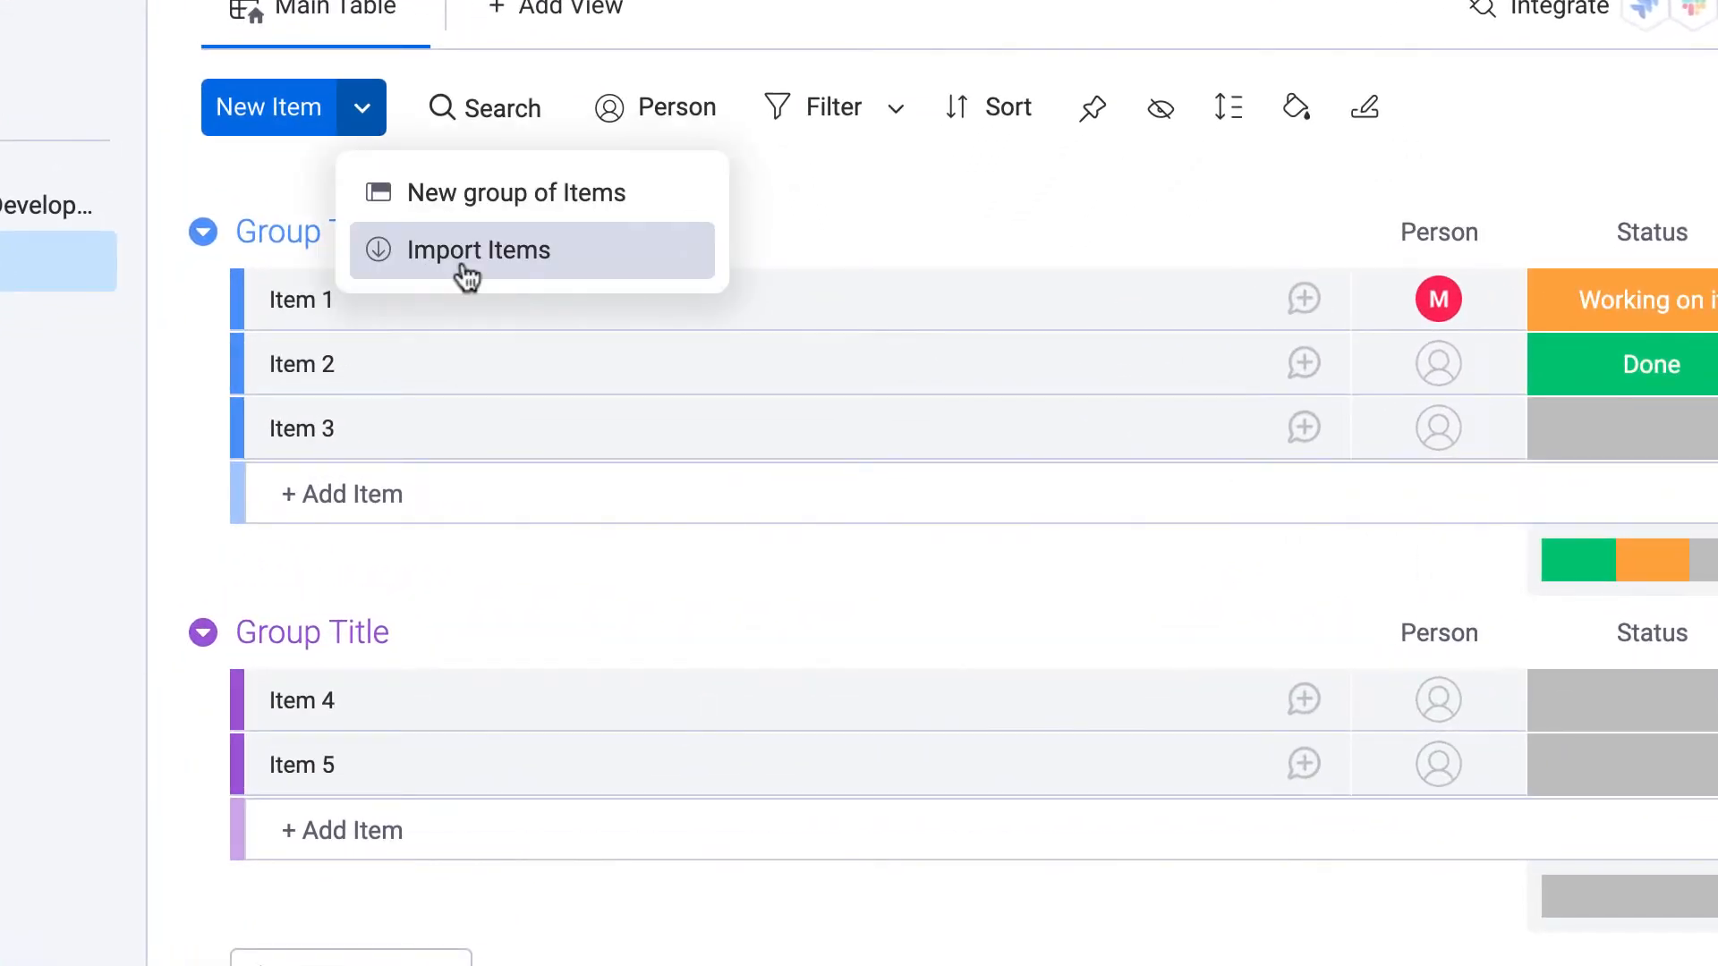
{"action": "left_click", "coordinate": [466, 269]}
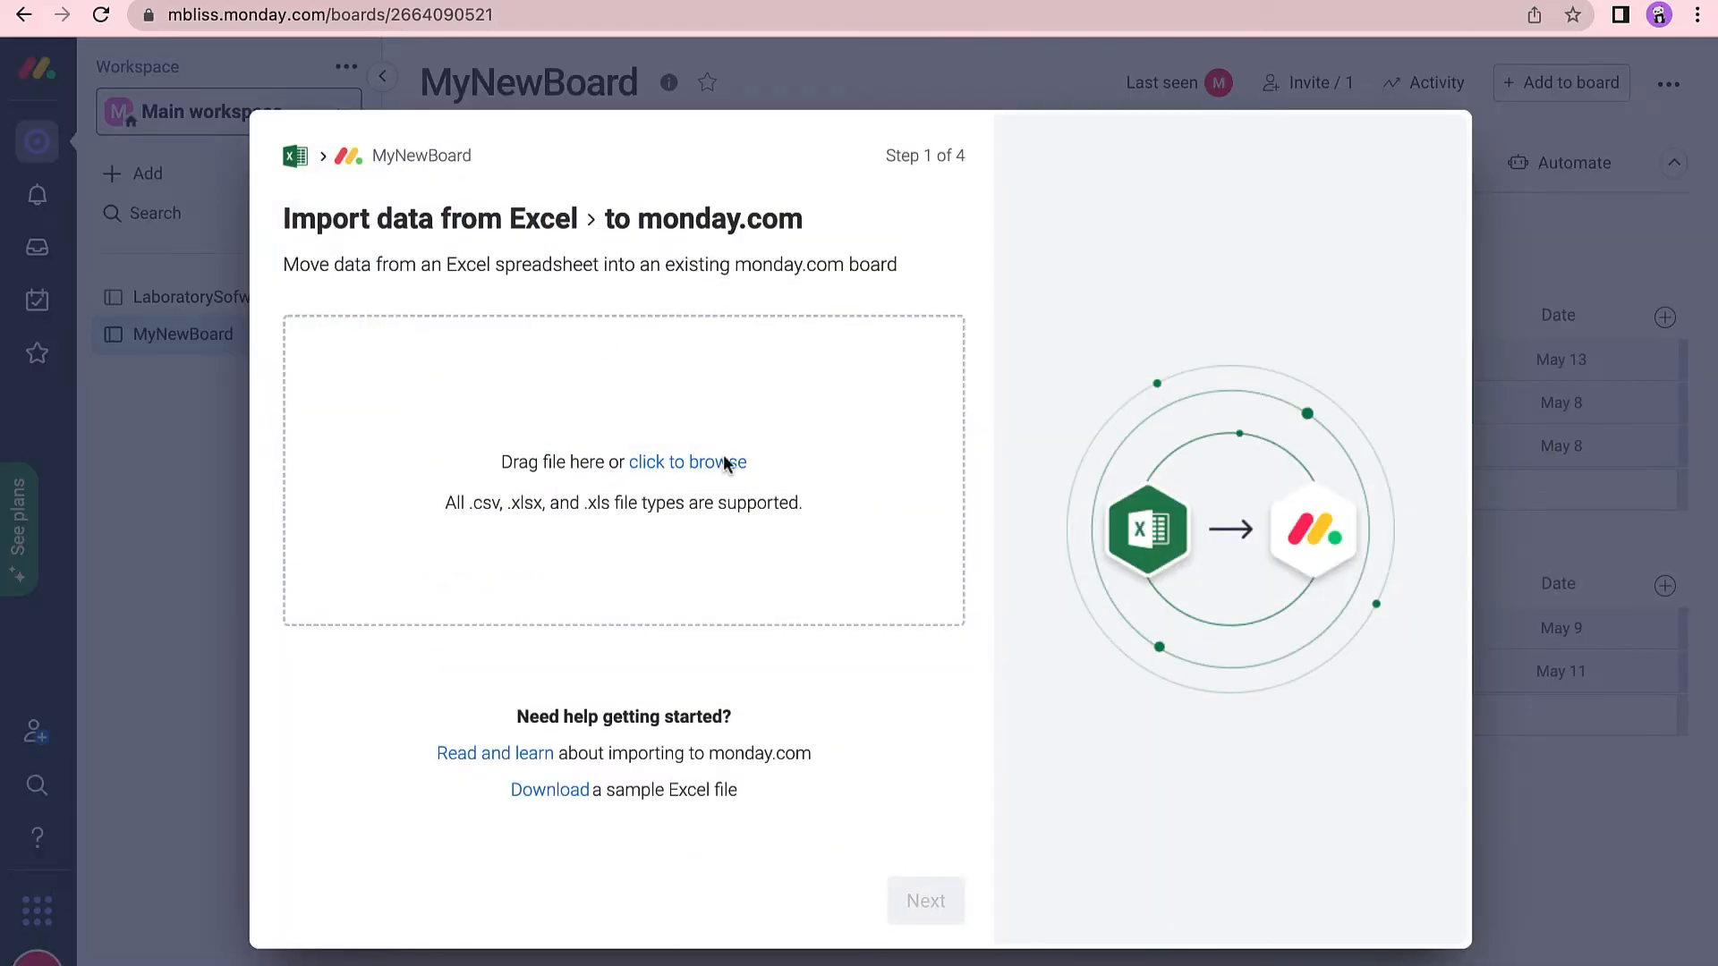
{"action": "left_click", "coordinate": [724, 461]}
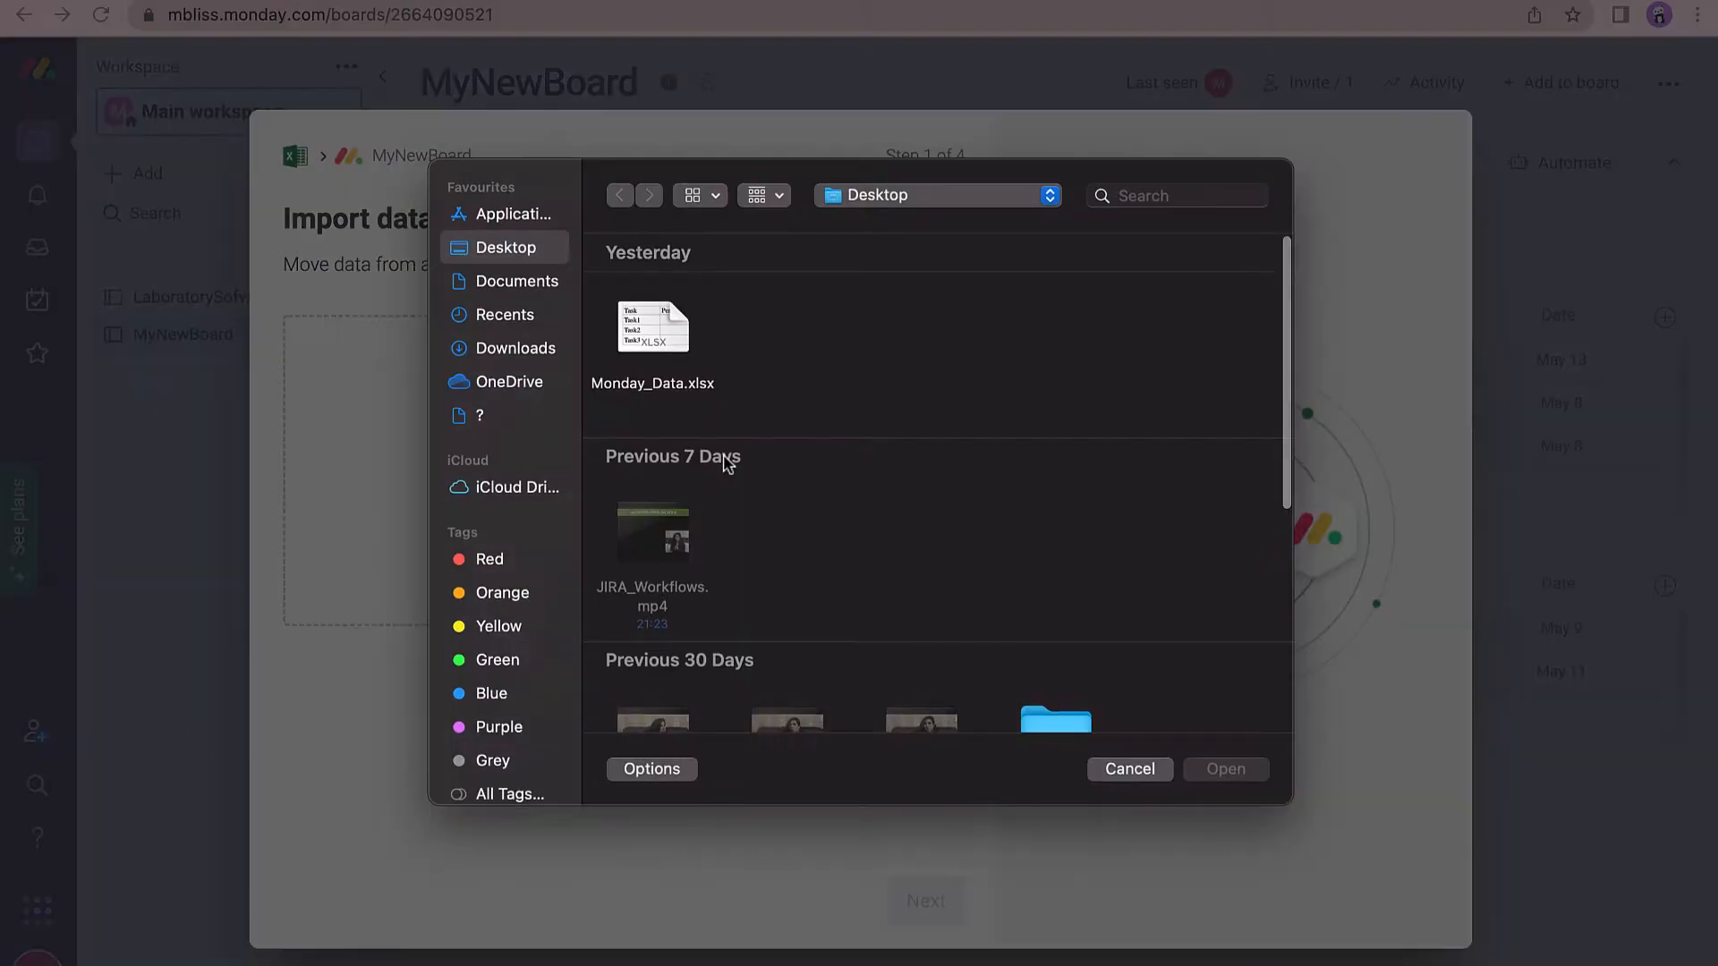
{"action": "left_click", "coordinate": [658, 344]}
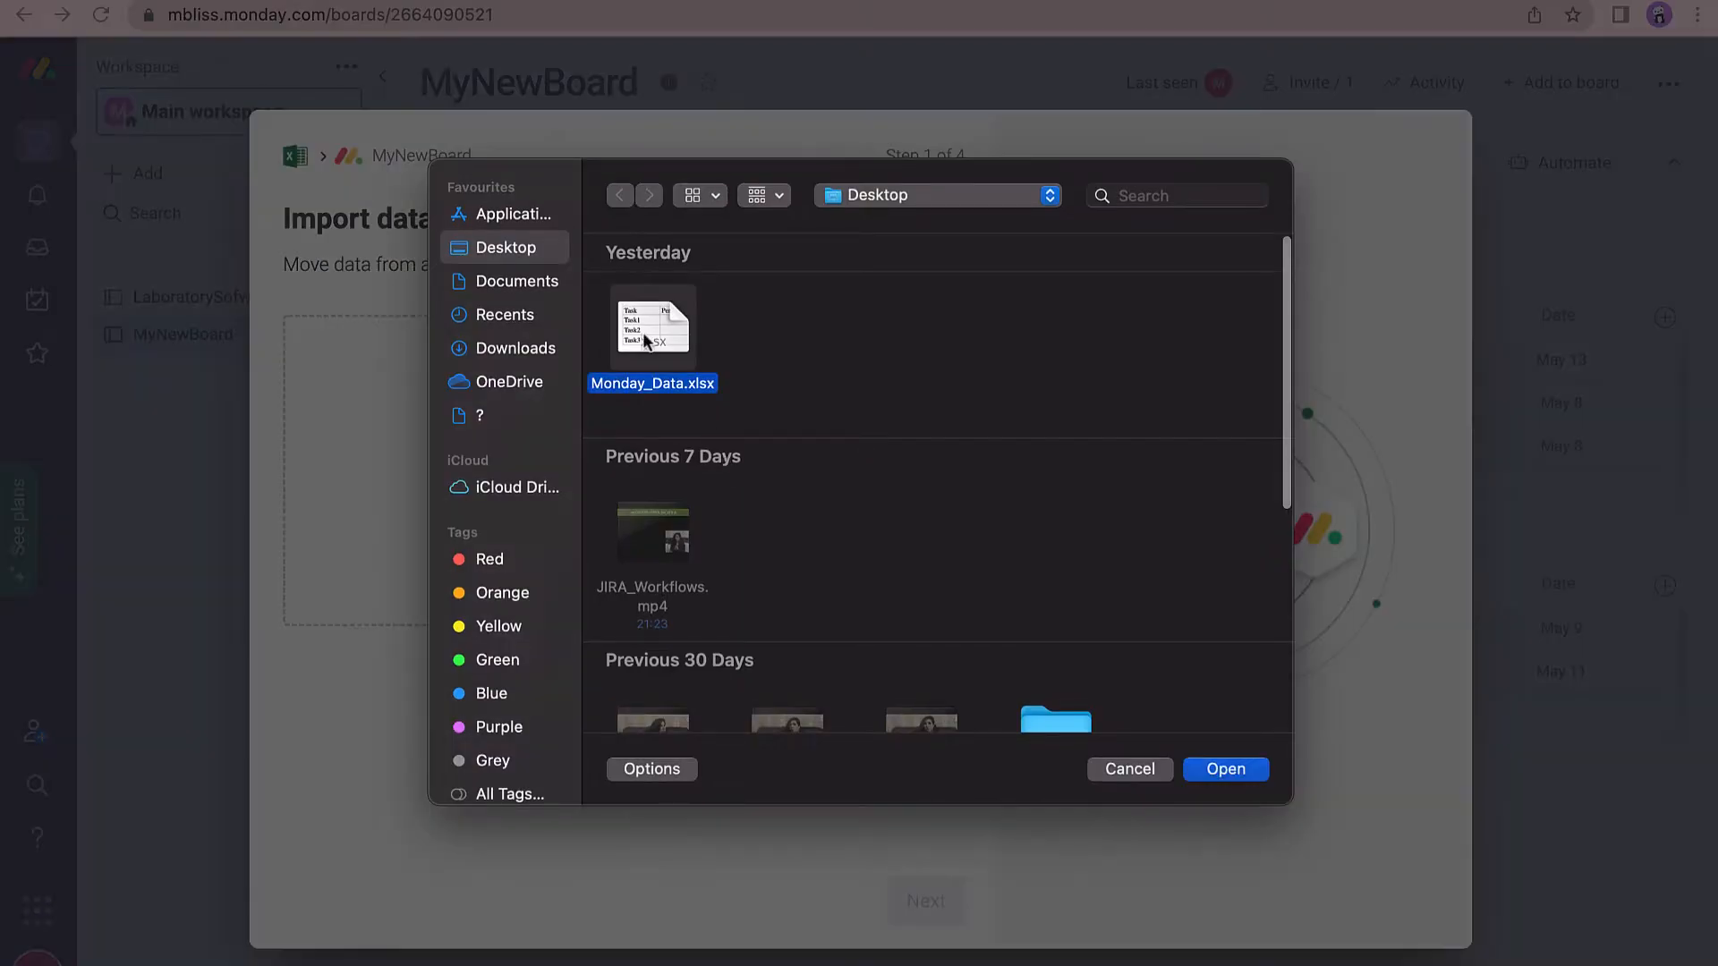
{"action": "left_click", "coordinate": [1223, 770]}
{"action": "left_click", "coordinate": [808, 471]}
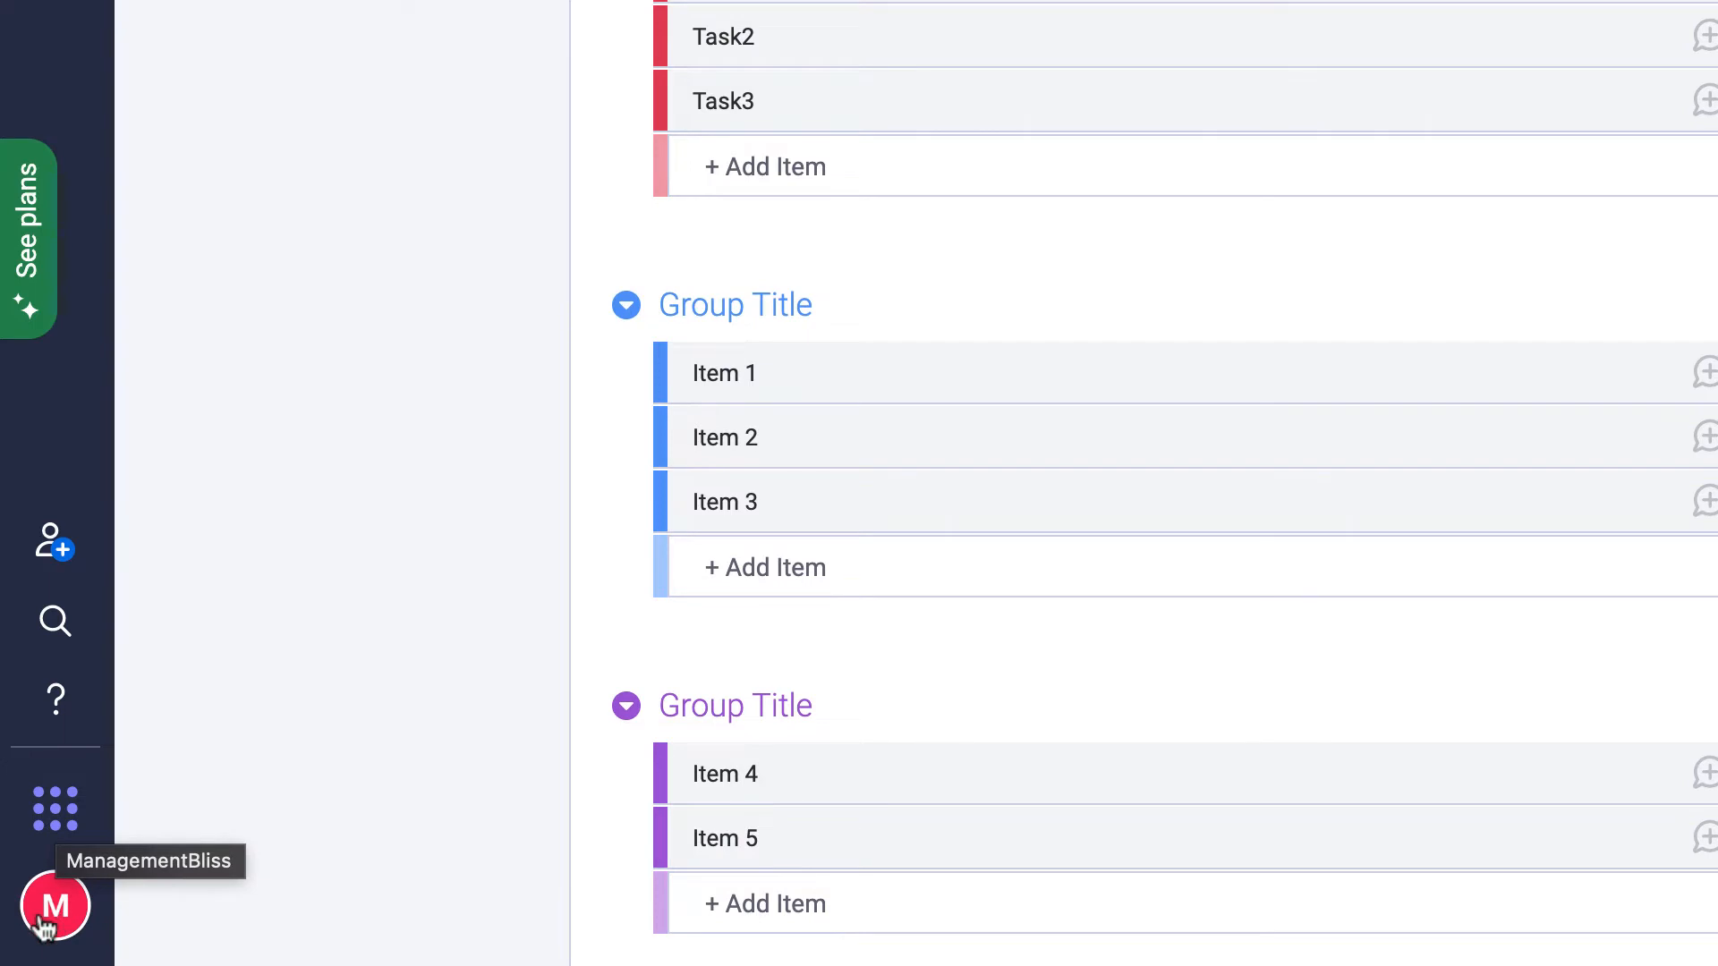
Start an Excel data import from the account menu using Monday_Data.xlsx.
{"action": "left_click", "coordinate": [40, 926]}
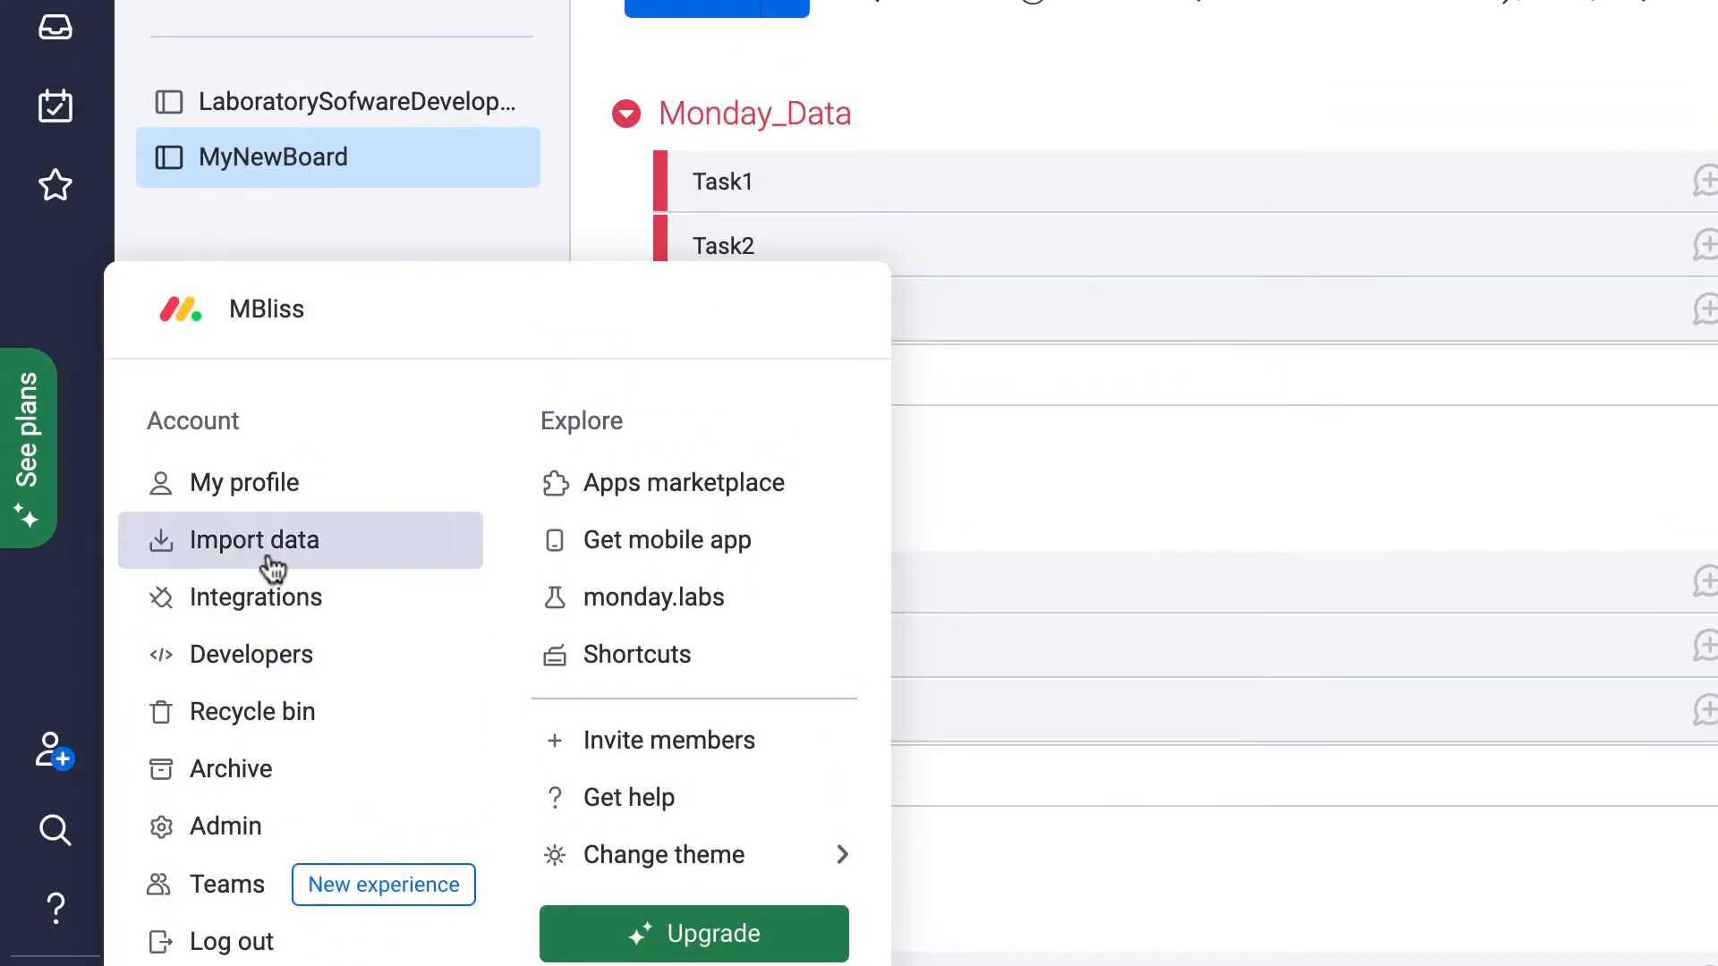
{"action": "left_click", "coordinate": [269, 564]}
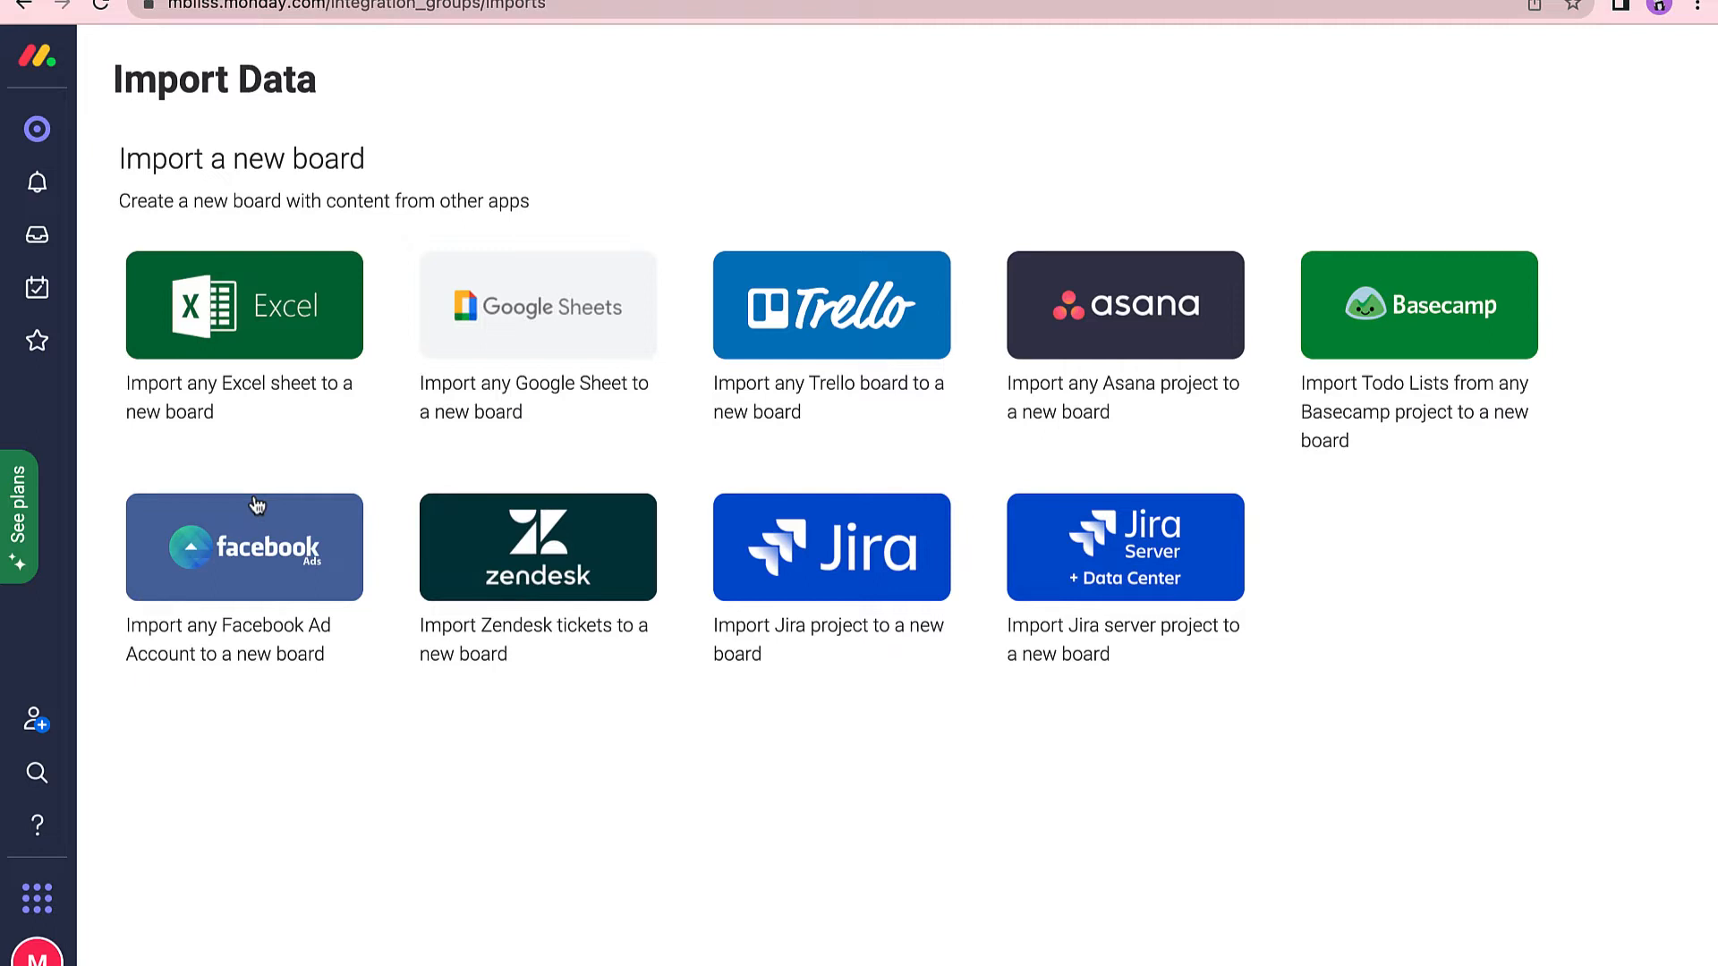
{"action": "left_click", "coordinate": [223, 326]}
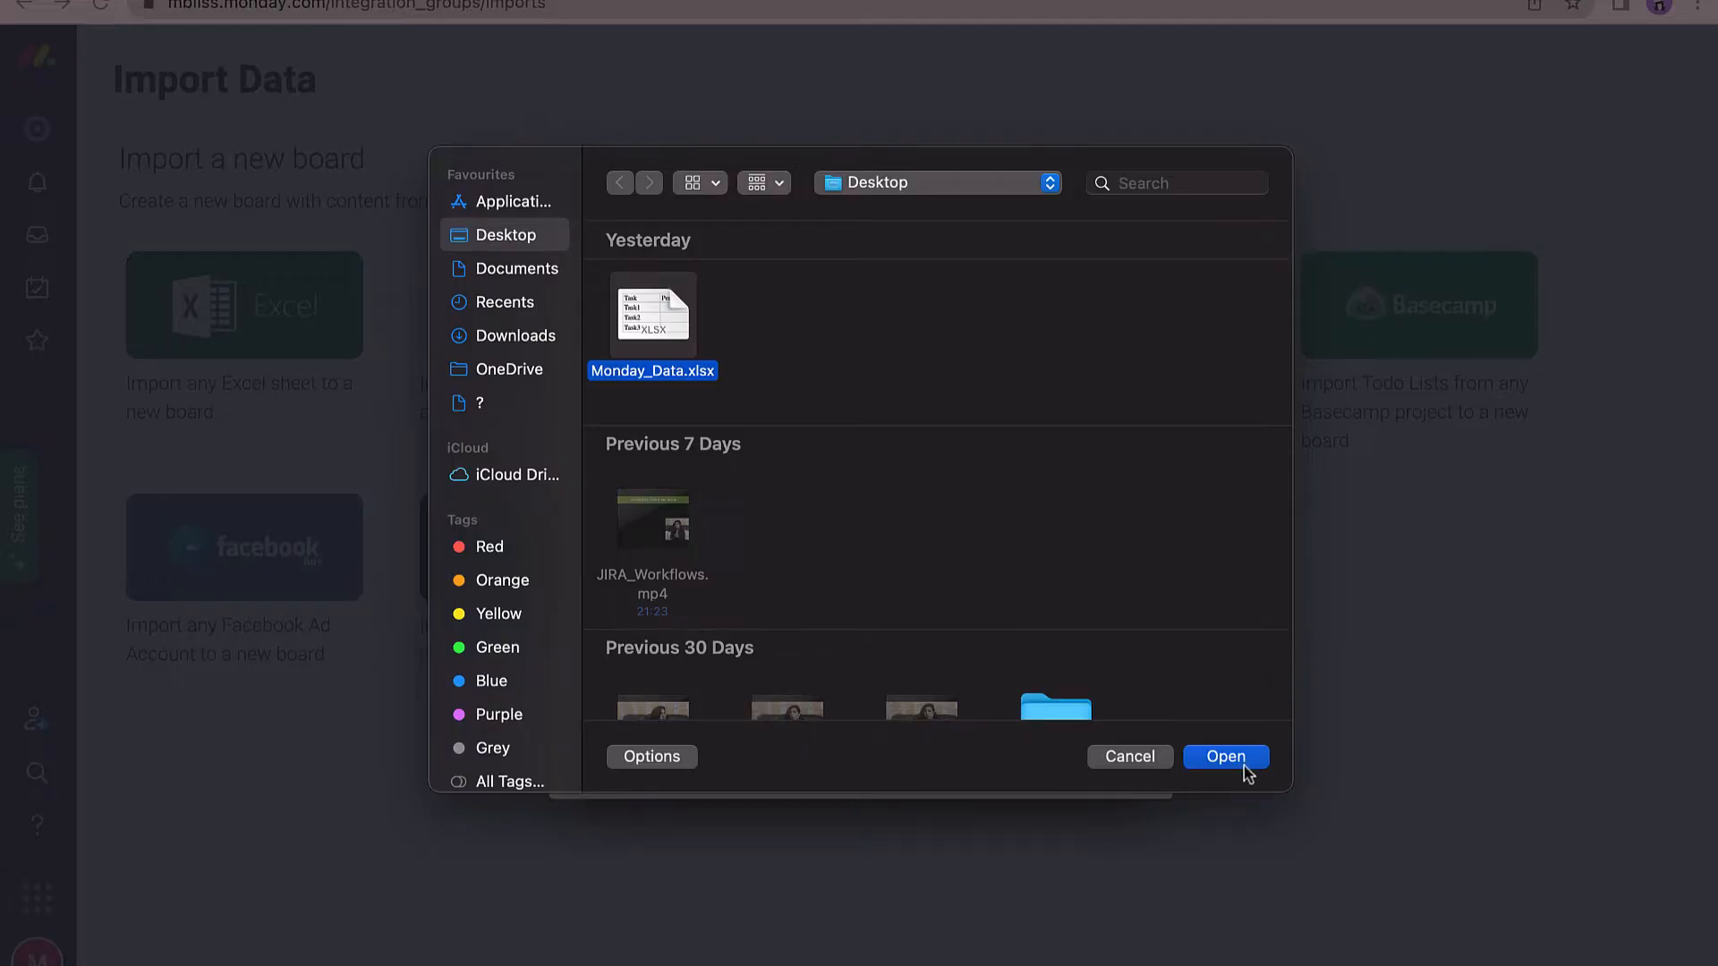
{"action": "left_click", "coordinate": [1244, 767]}
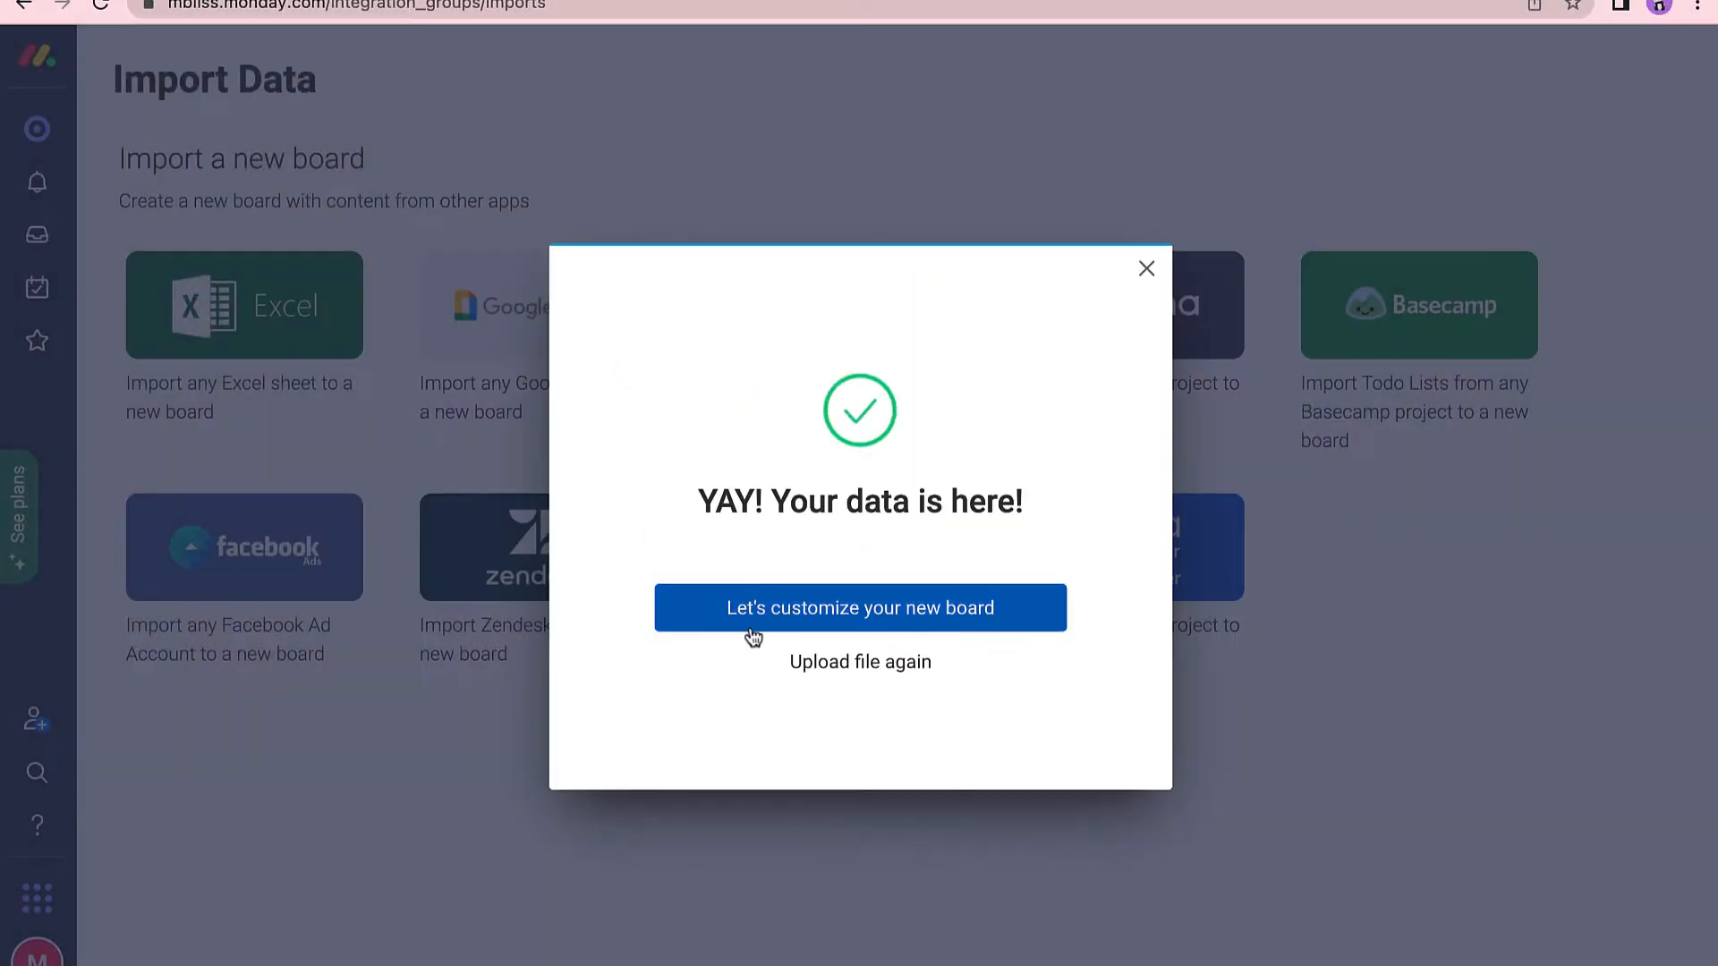
Accept the first row as titles and the column types, then create the Monday_Data board.
{"action": "left_click", "coordinate": [898, 632]}
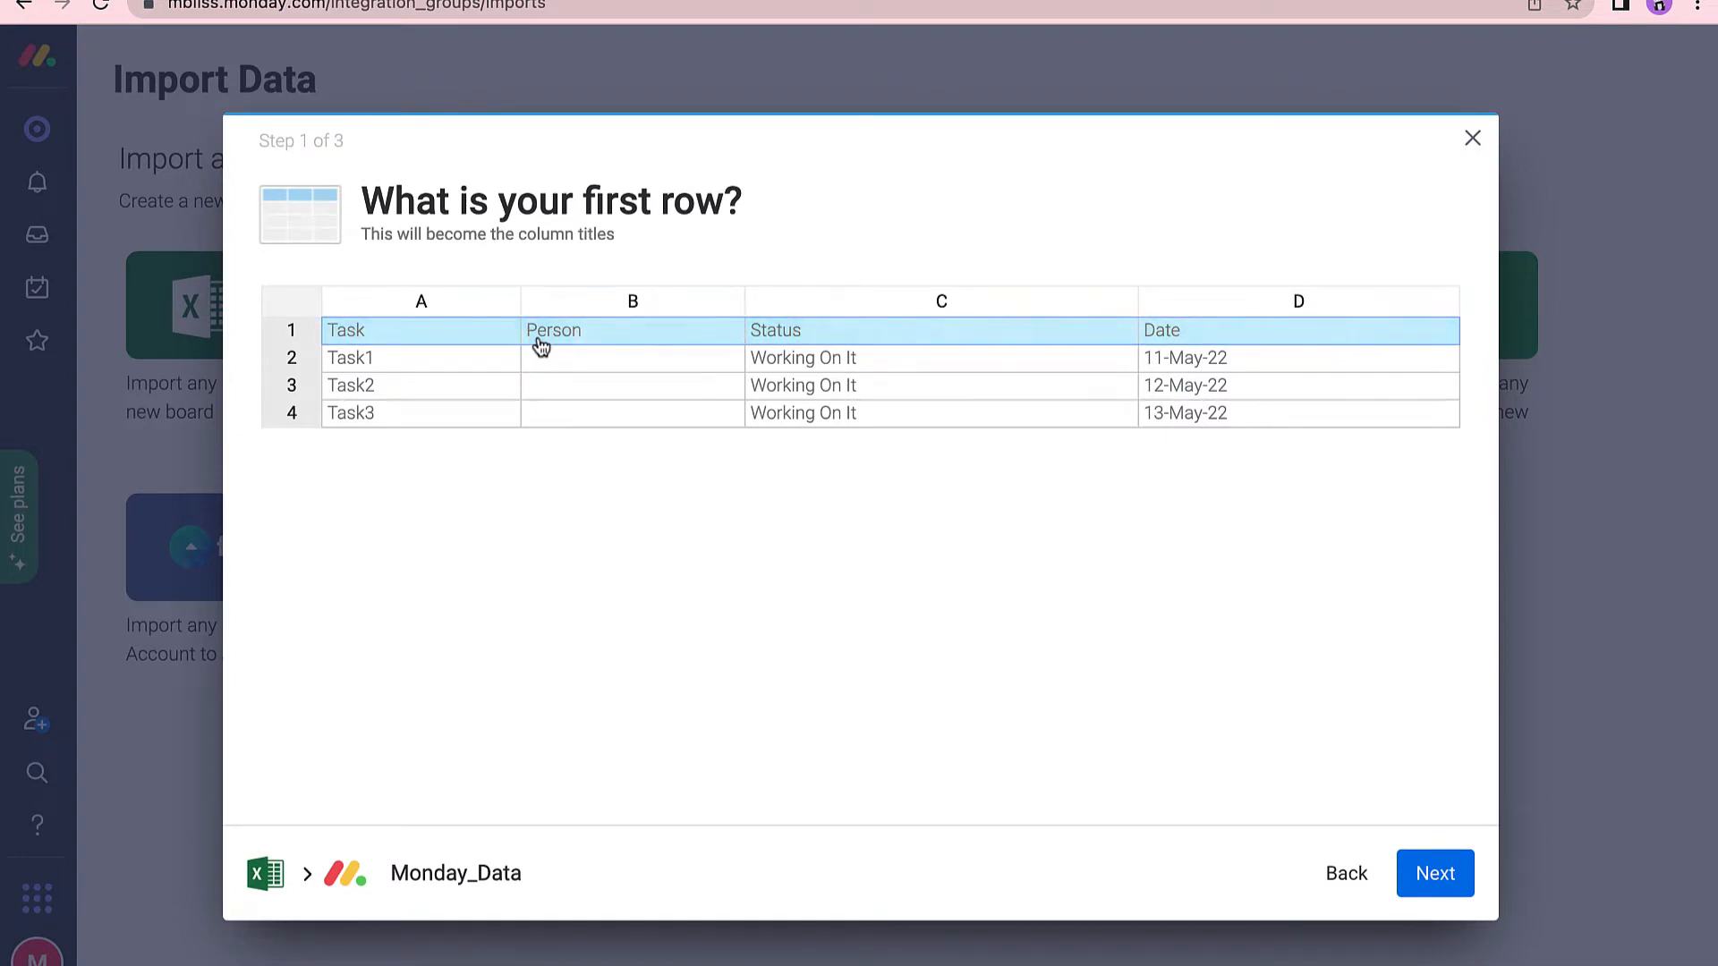
{"action": "left_click", "coordinate": [1460, 885]}
{"action": "left_click", "coordinate": [1460, 884]}
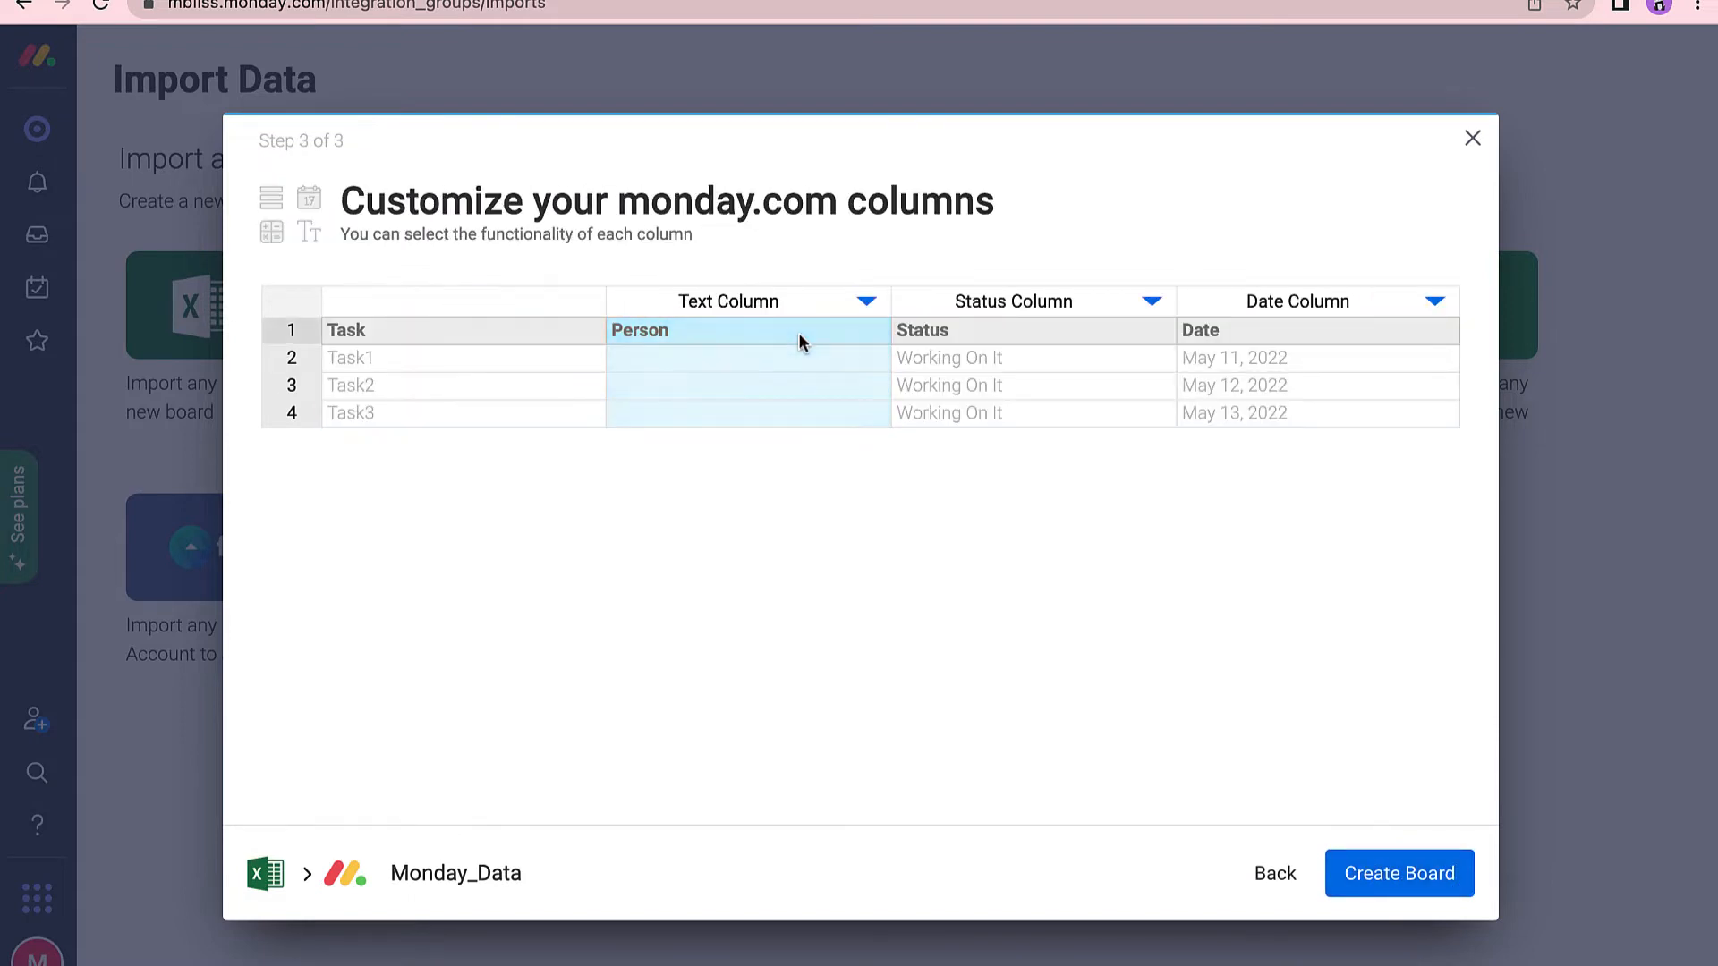
{"action": "left_click", "coordinate": [866, 302]}
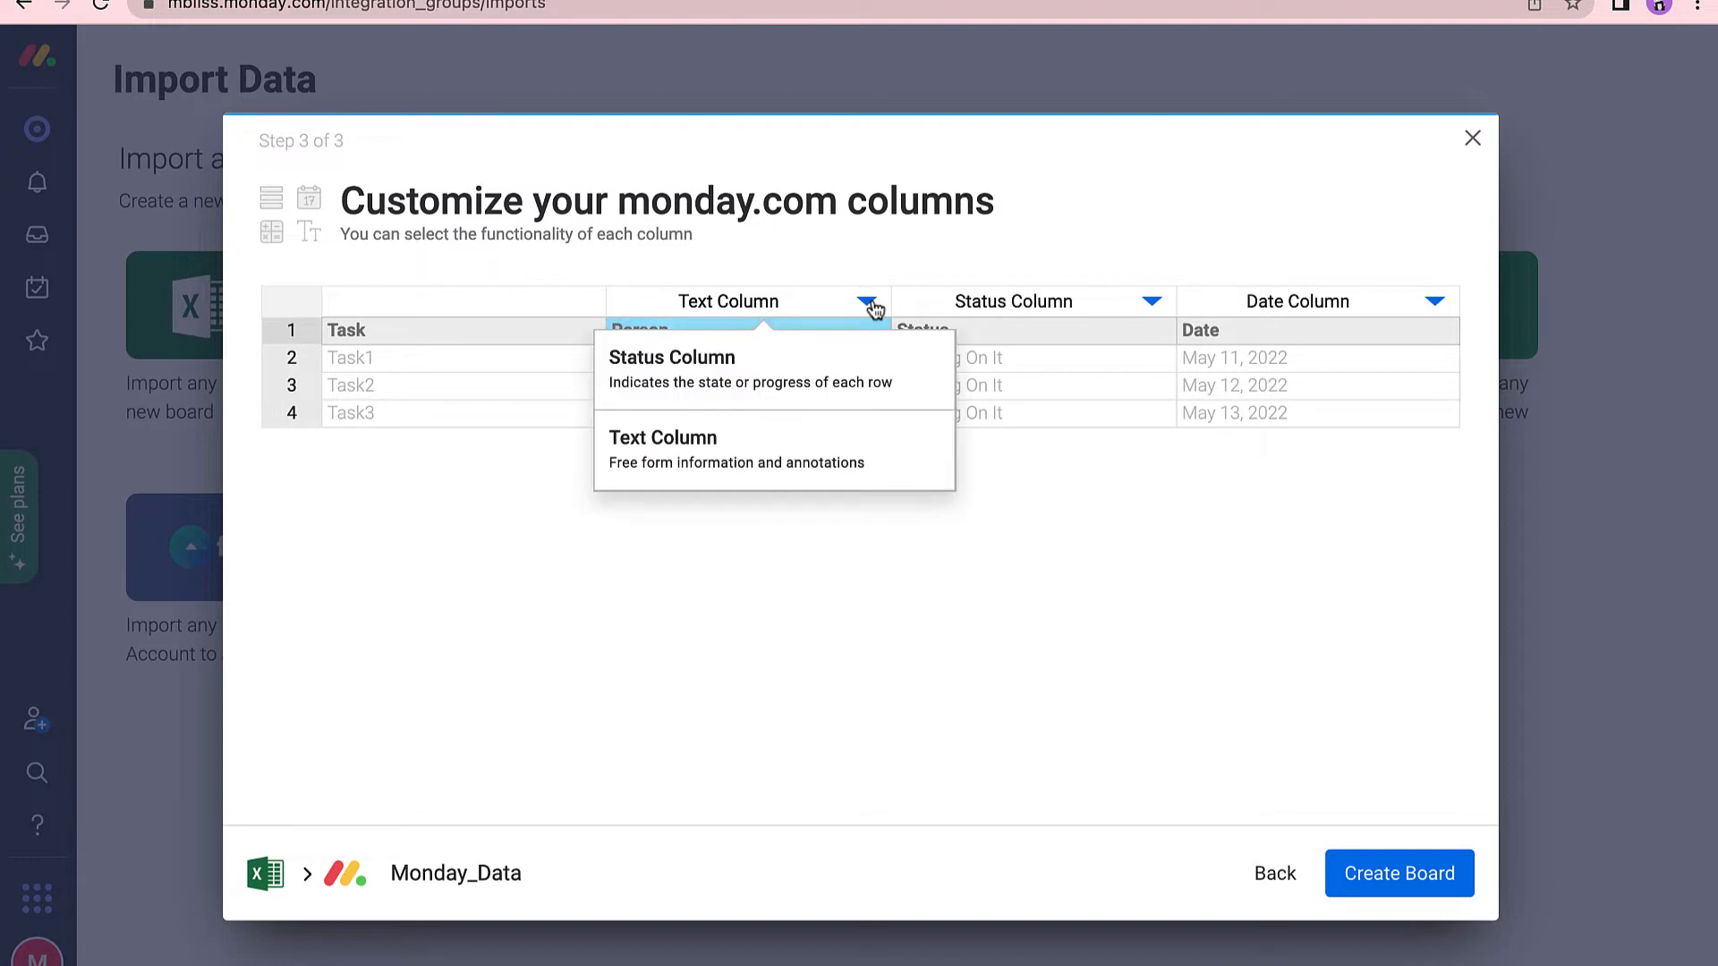
{"action": "left_click", "coordinate": [1382, 877]}
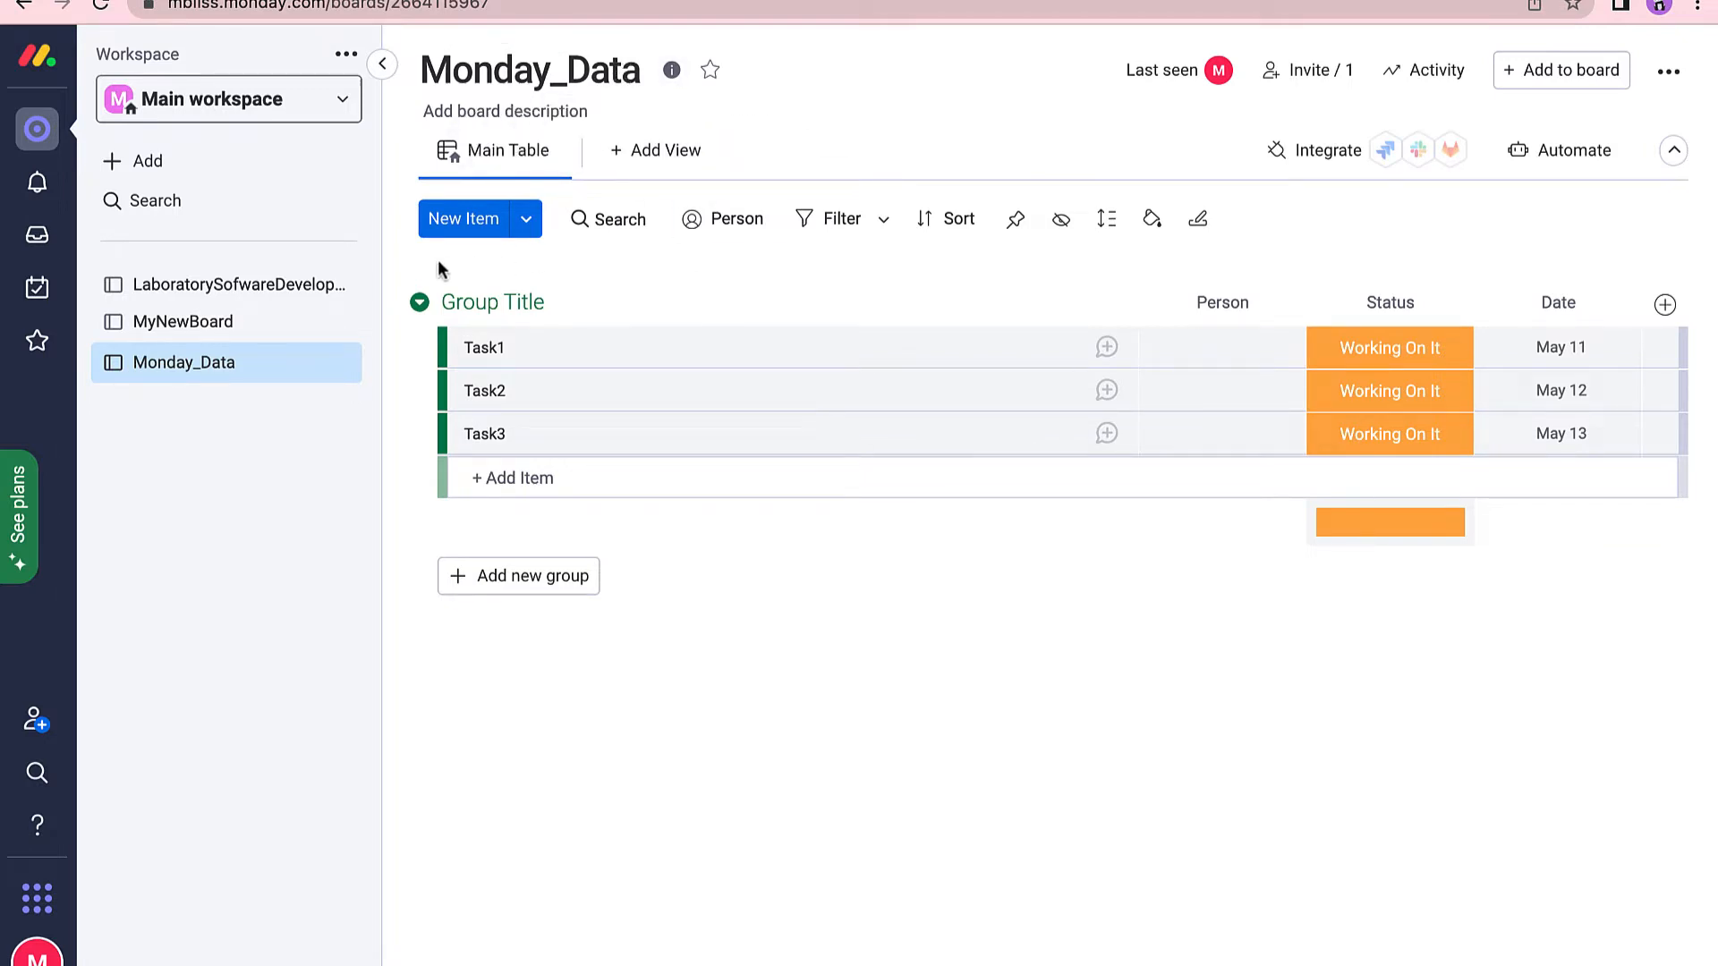
Add four new user stories to This Week on LaboratorySofwareDevelopment, then open the member-invite form.
{"action": "left_click", "coordinate": [225, 292]}
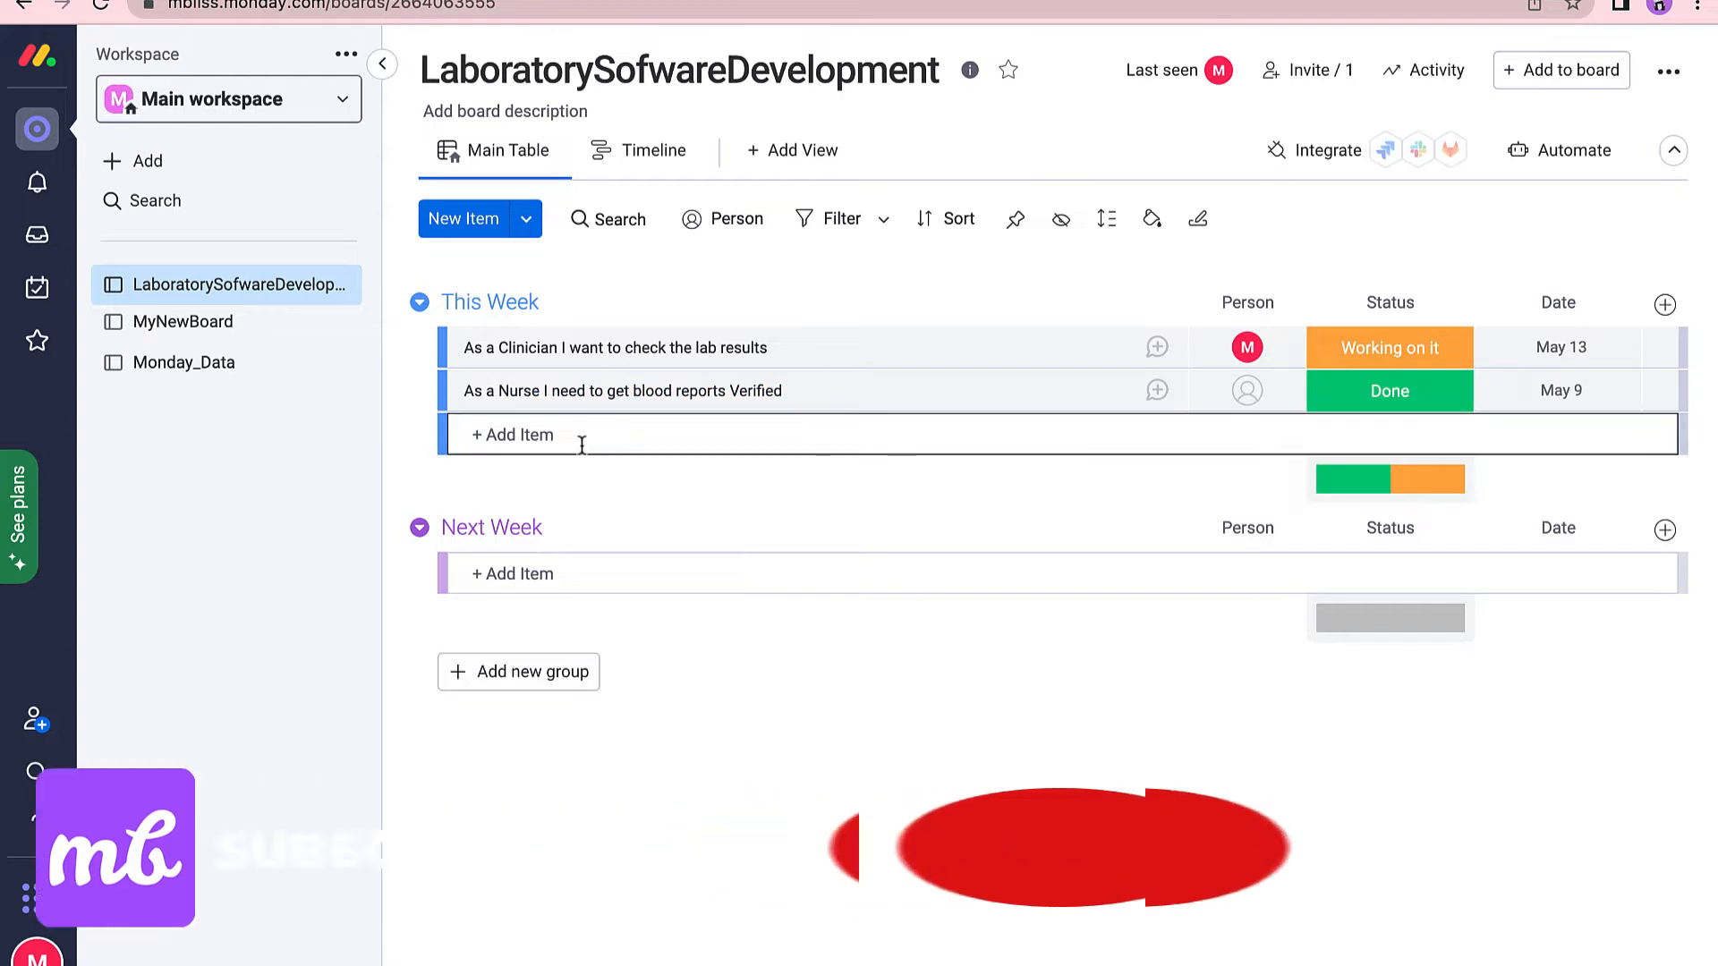
{"action": "left_click", "coordinate": [609, 445]}
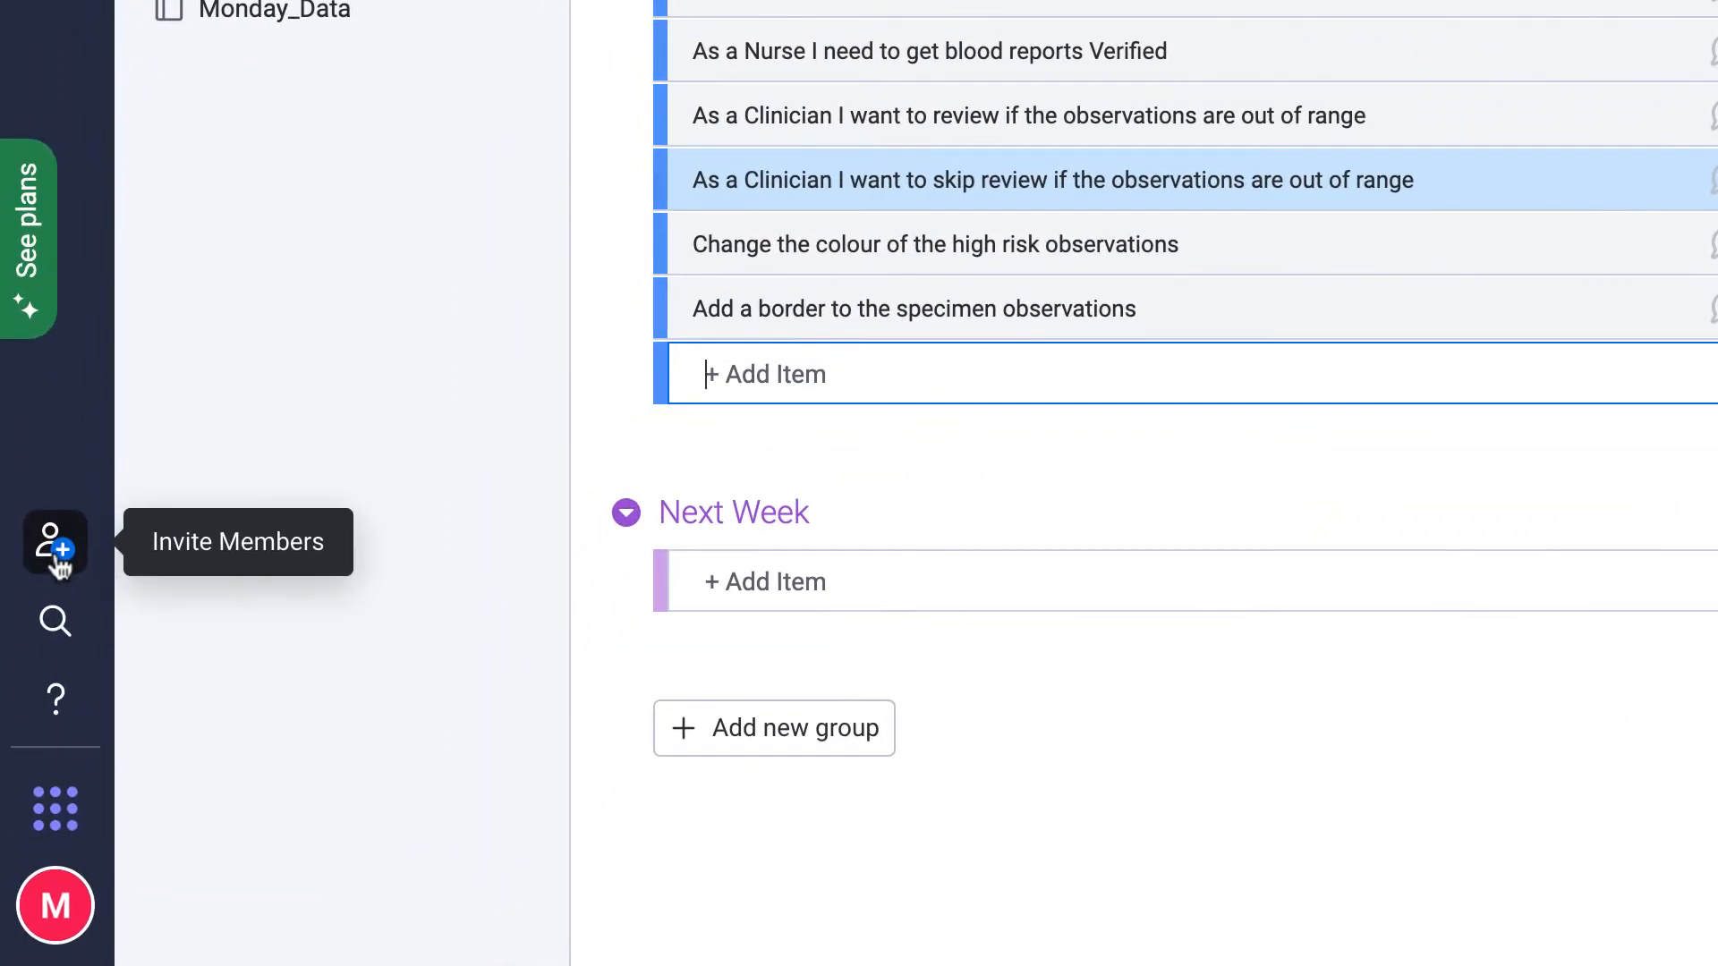
{"action": "left_click", "coordinate": [42, 658]}
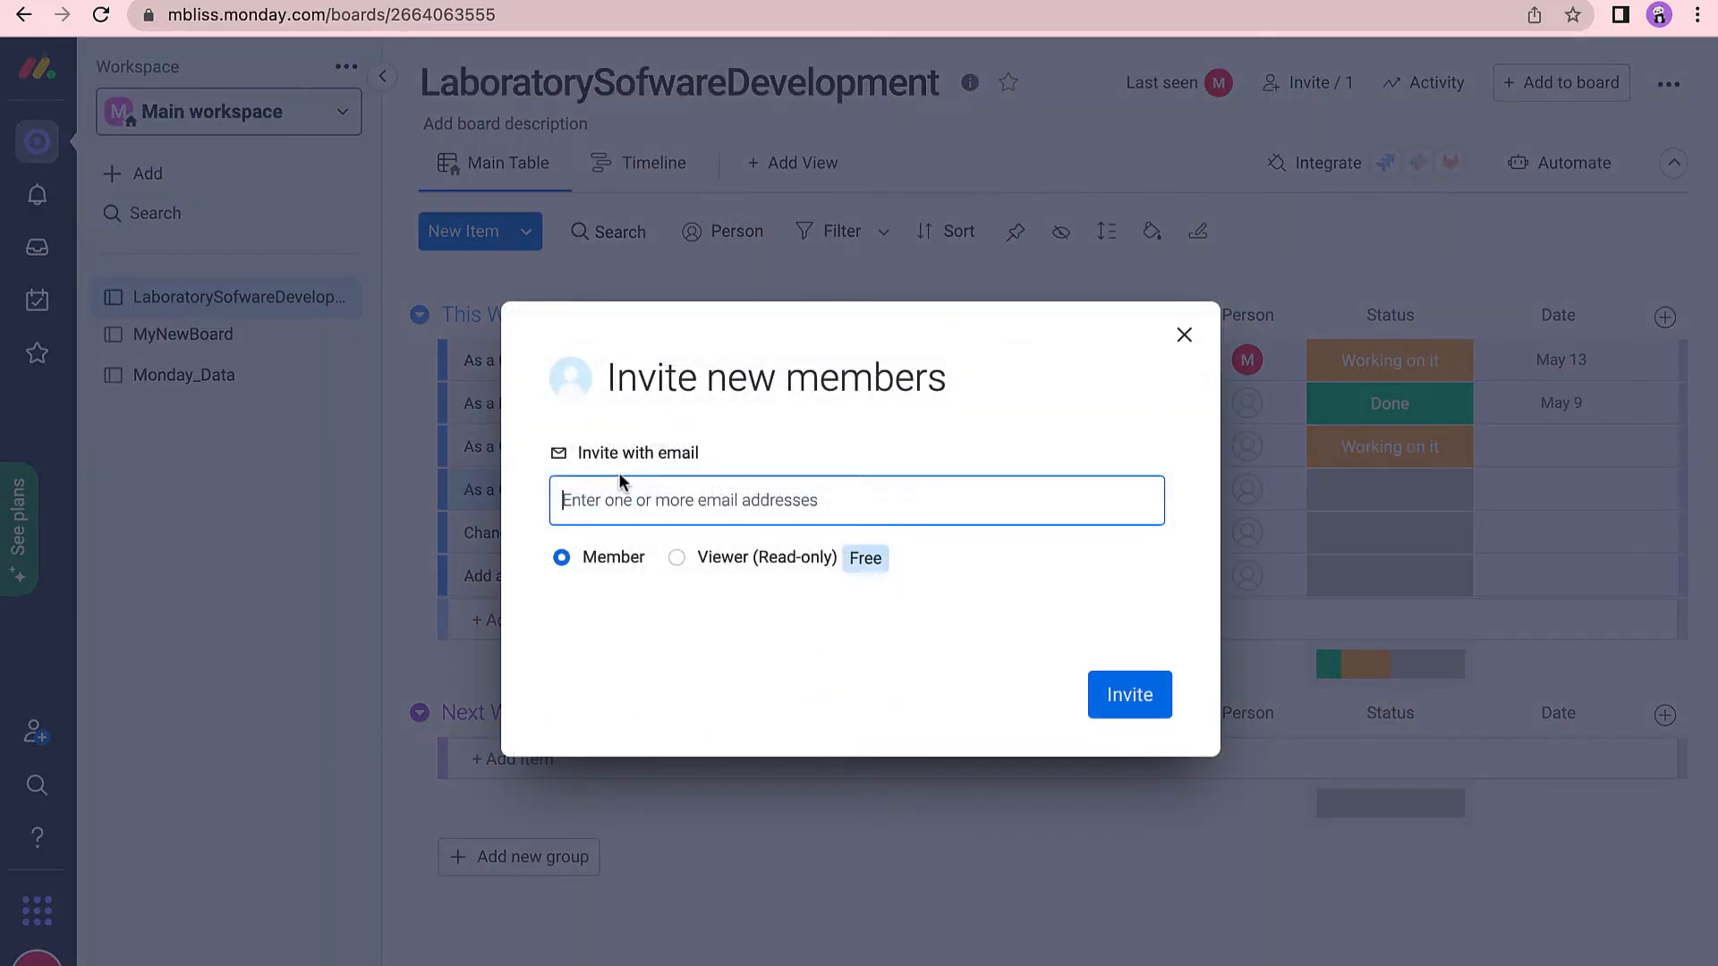
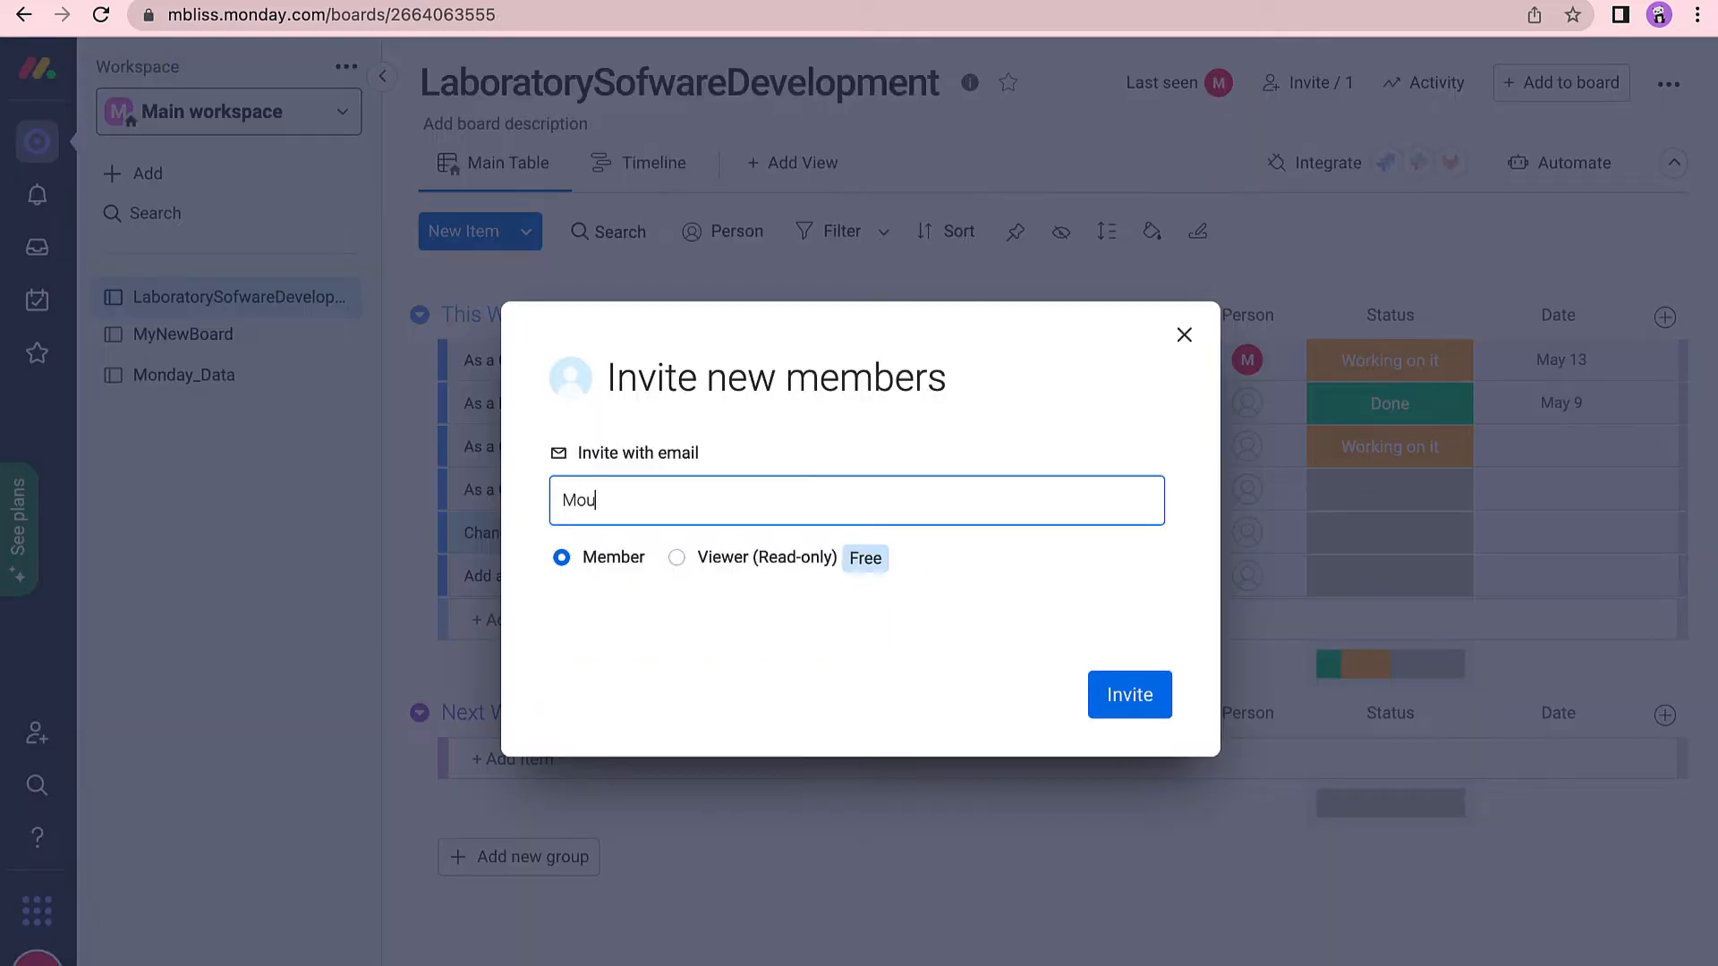
Invite the colleagues as members by entering their e-mail addresses, reopening the invite form between them.
{"action": "left_click", "coordinate": [1115, 706]}
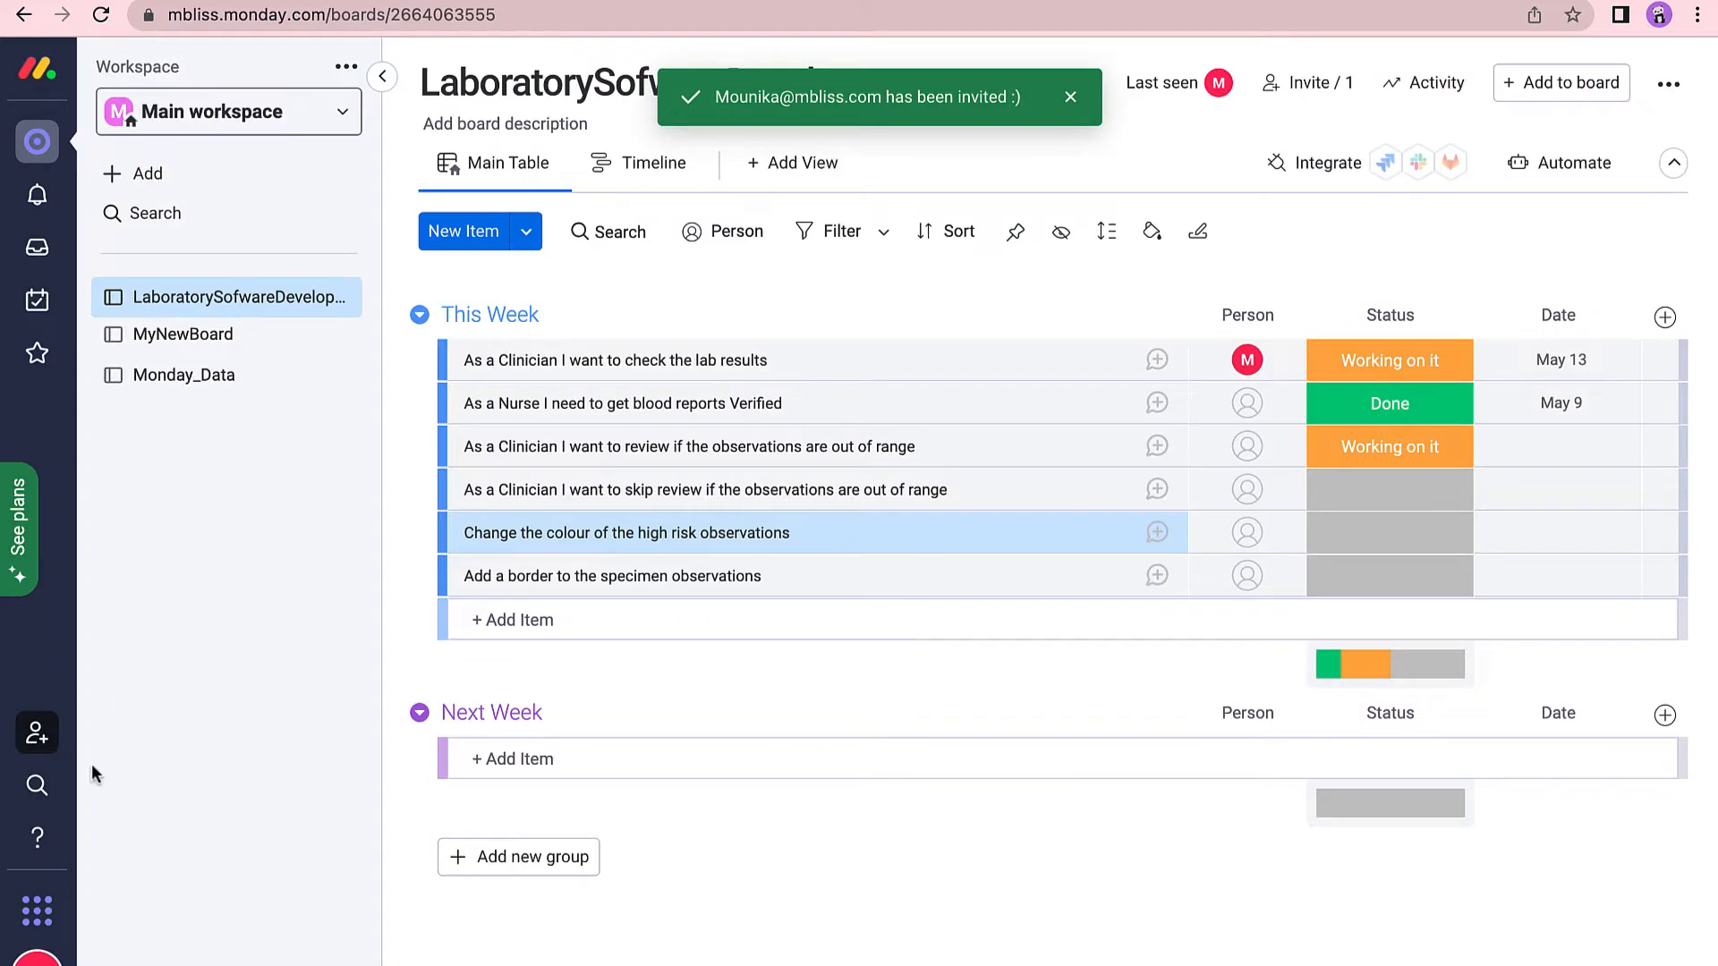
{"action": "left_click", "coordinate": [31, 738]}
{"action": "left_click", "coordinate": [1137, 703]}
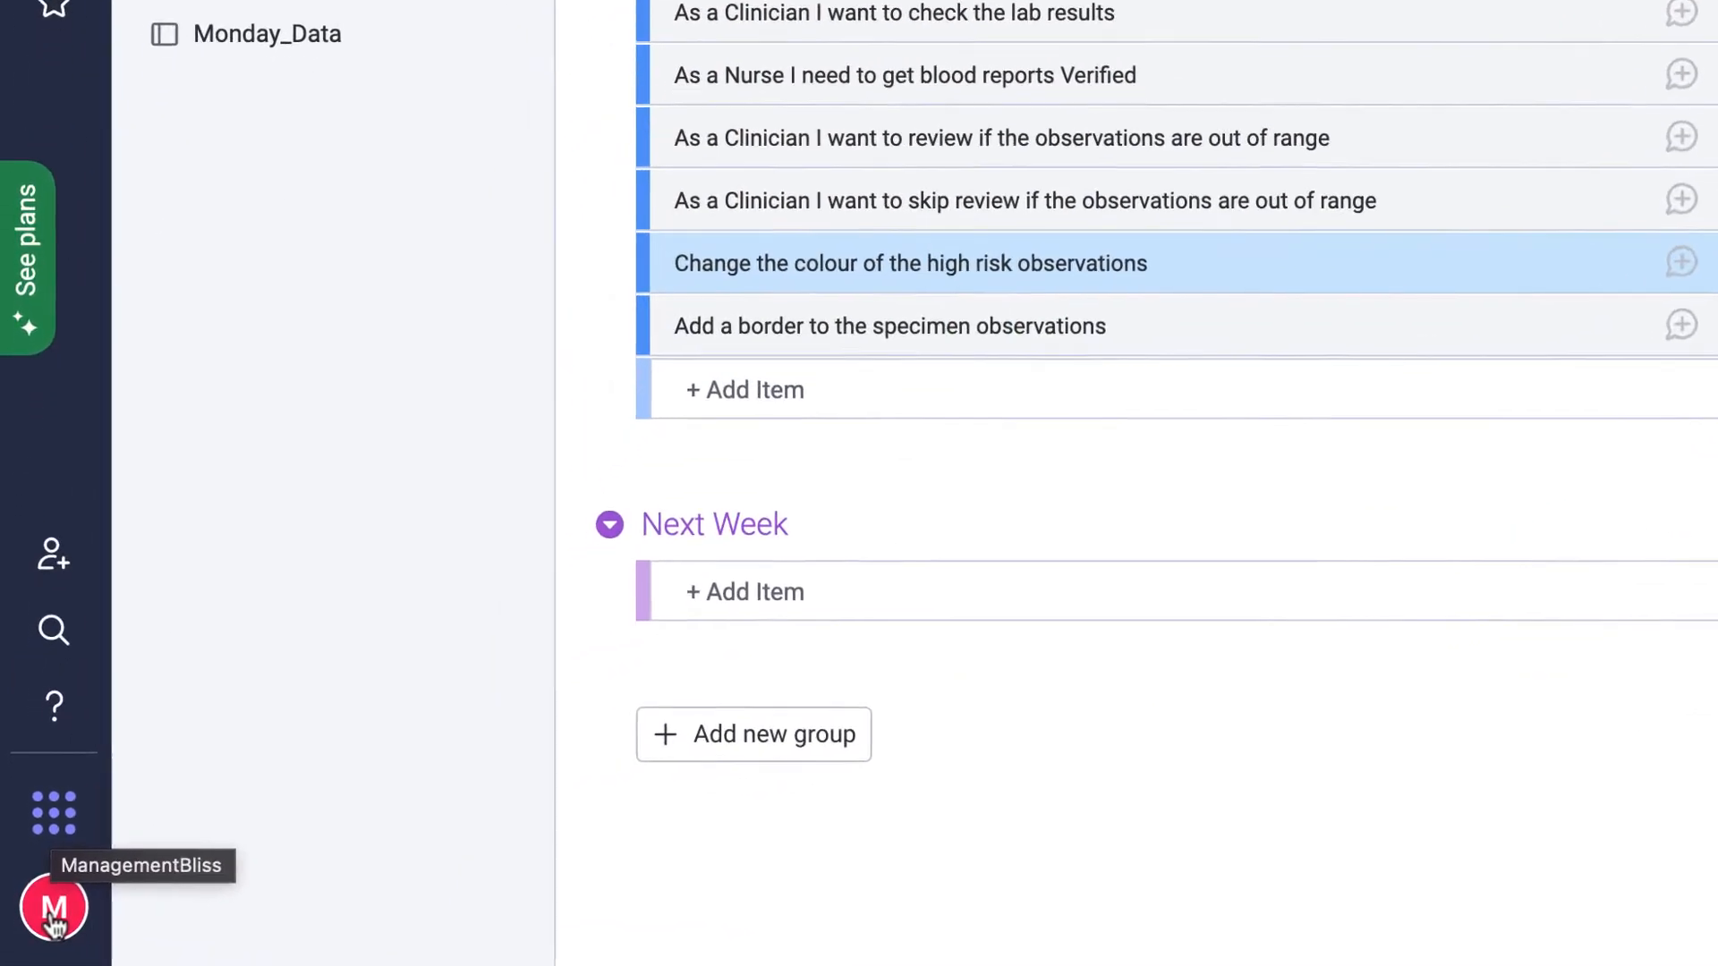
From the Teams and users page, create a new team named MblissTeam.
{"action": "left_click", "coordinate": [55, 922]}
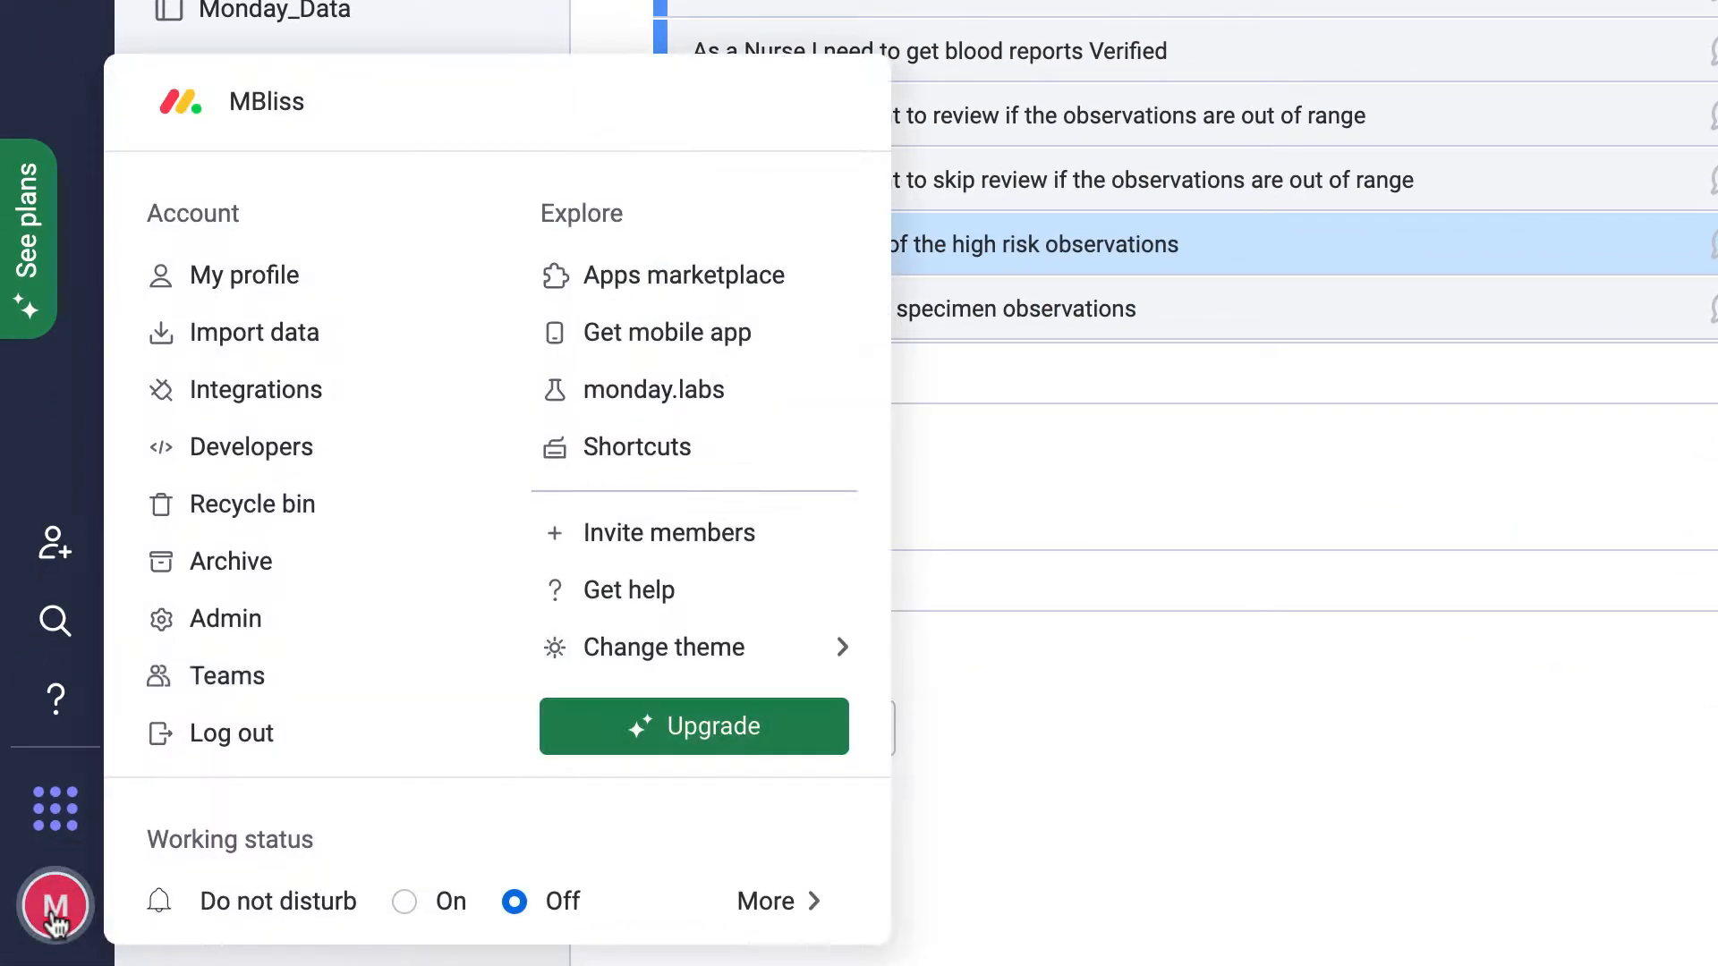
{"action": "left_click", "coordinate": [322, 696]}
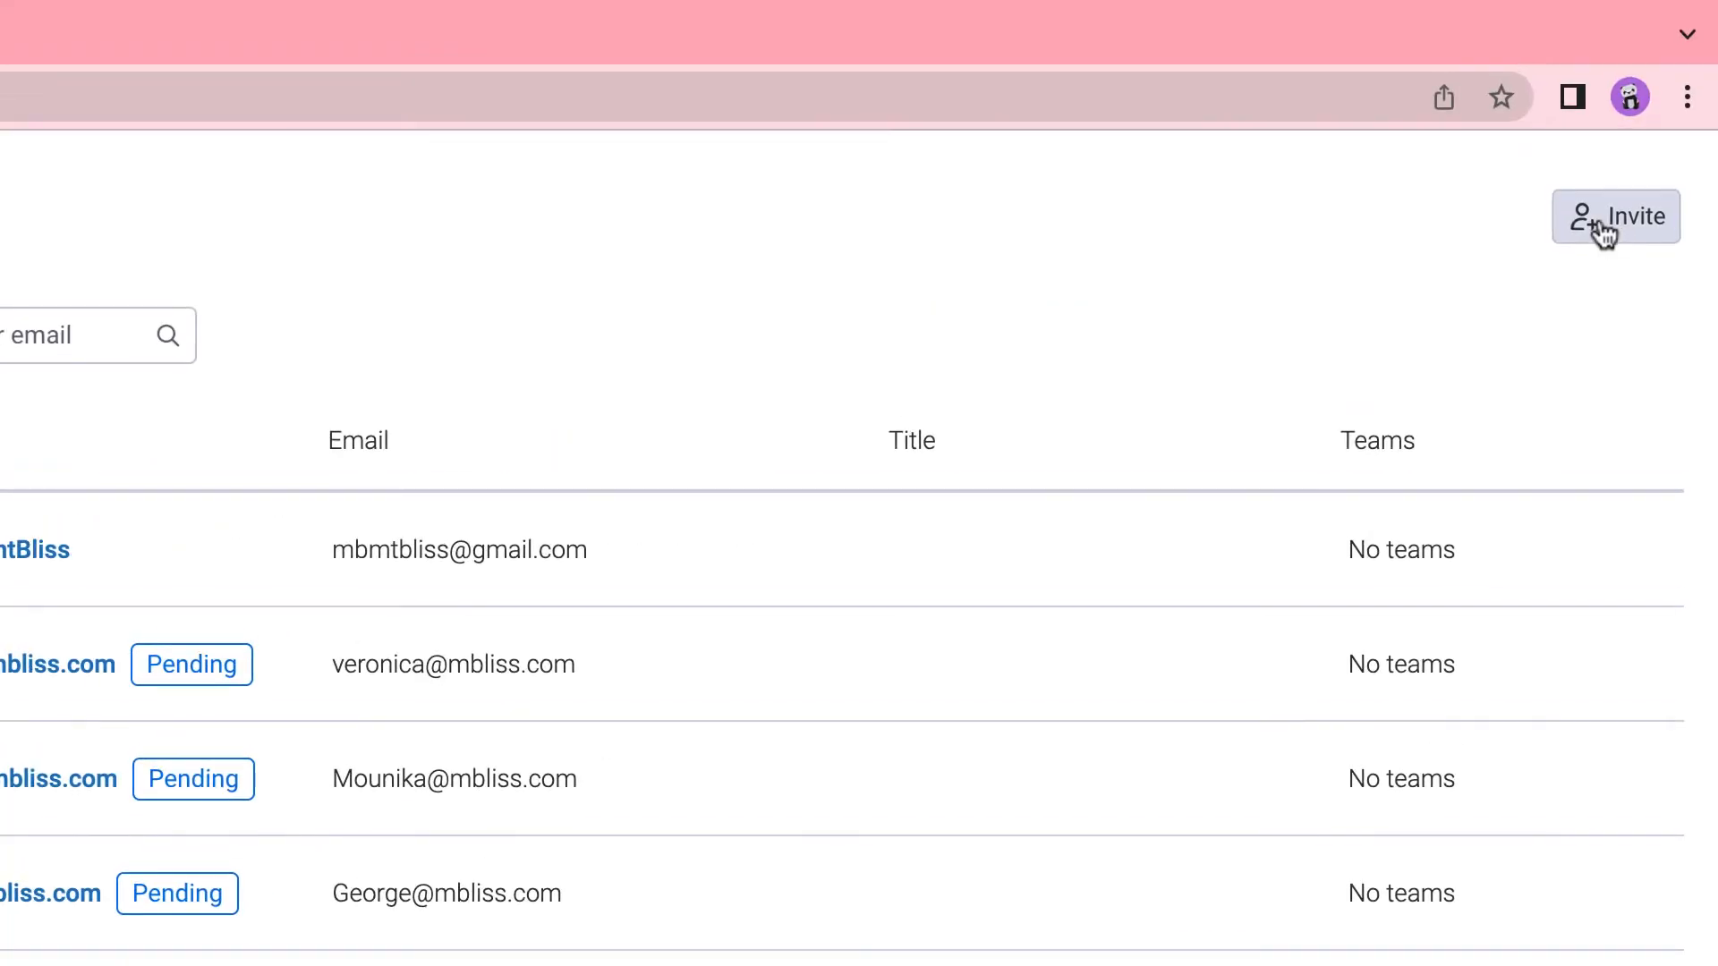
{"action": "left_click", "coordinate": [1606, 224]}
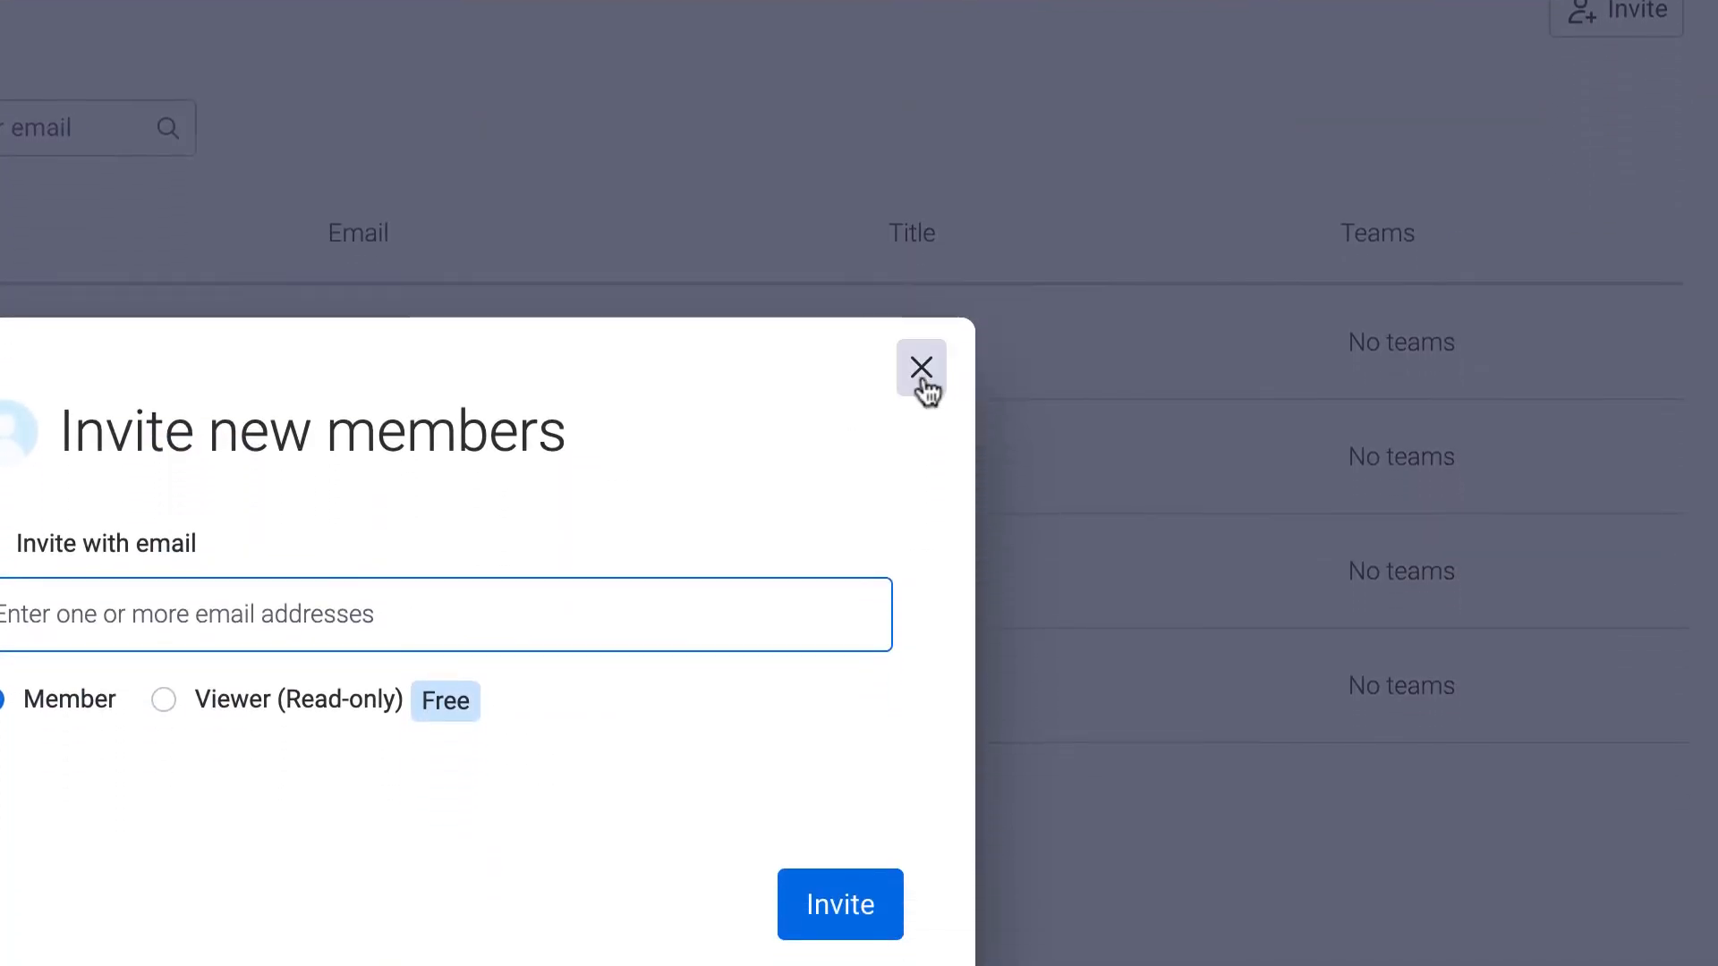
{"action": "left_click", "coordinate": [921, 369]}
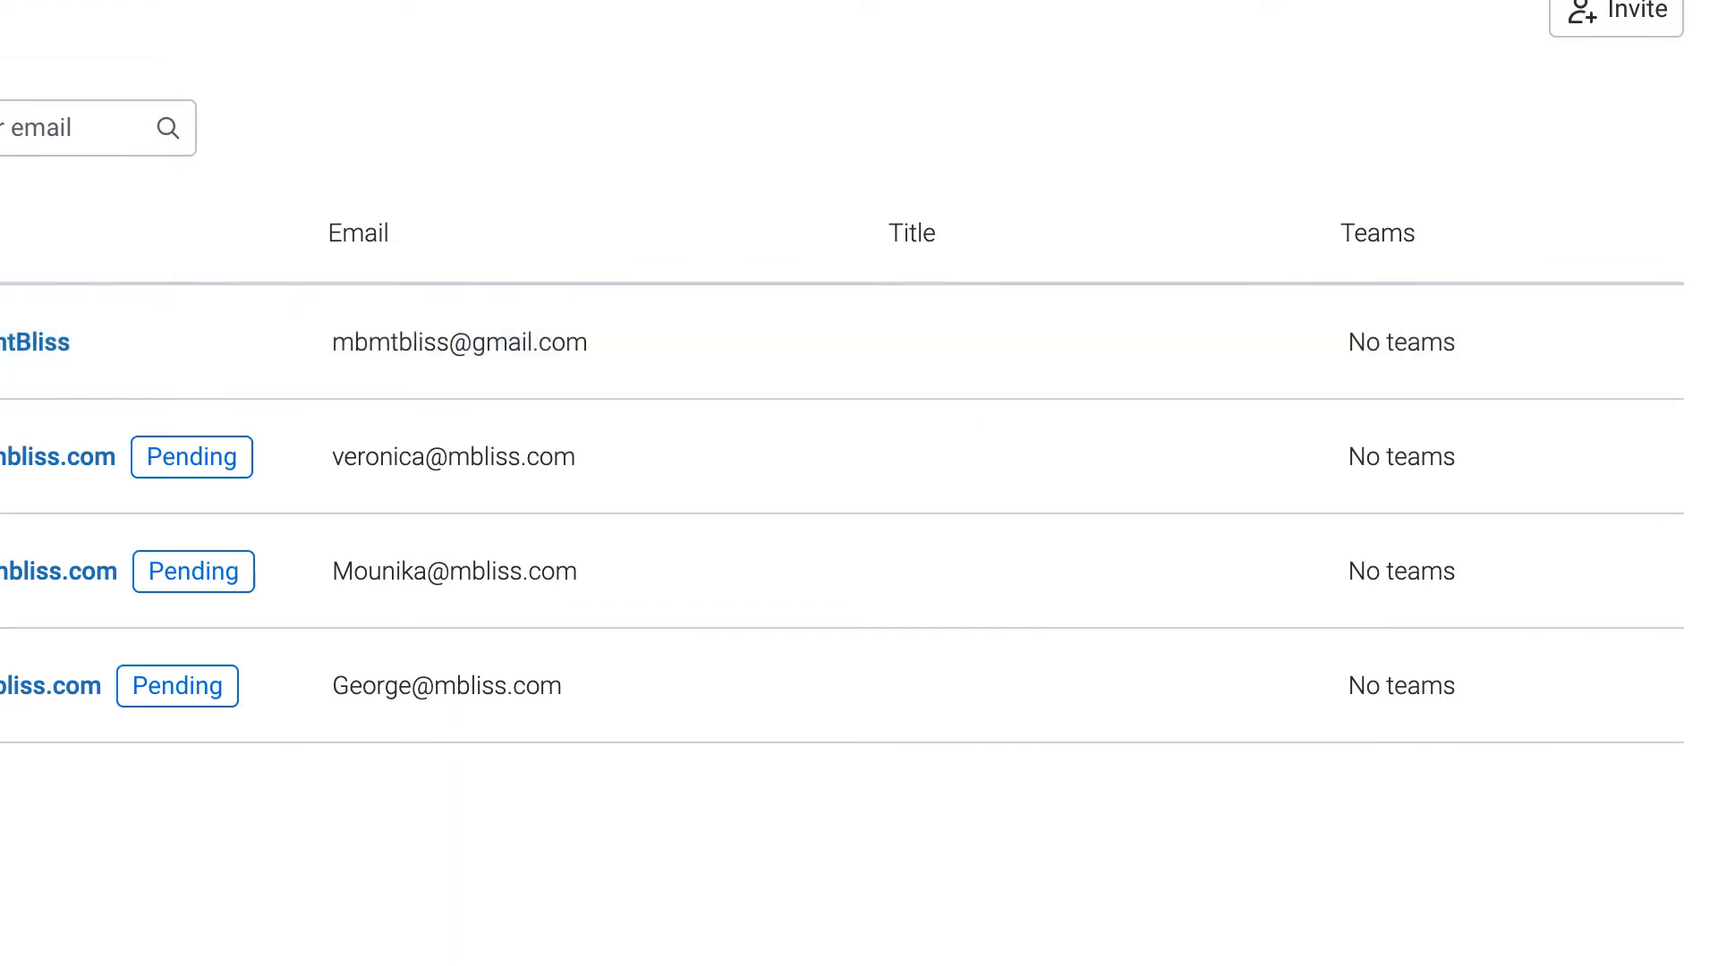
{"action": "left_click", "coordinate": [322, 276]}
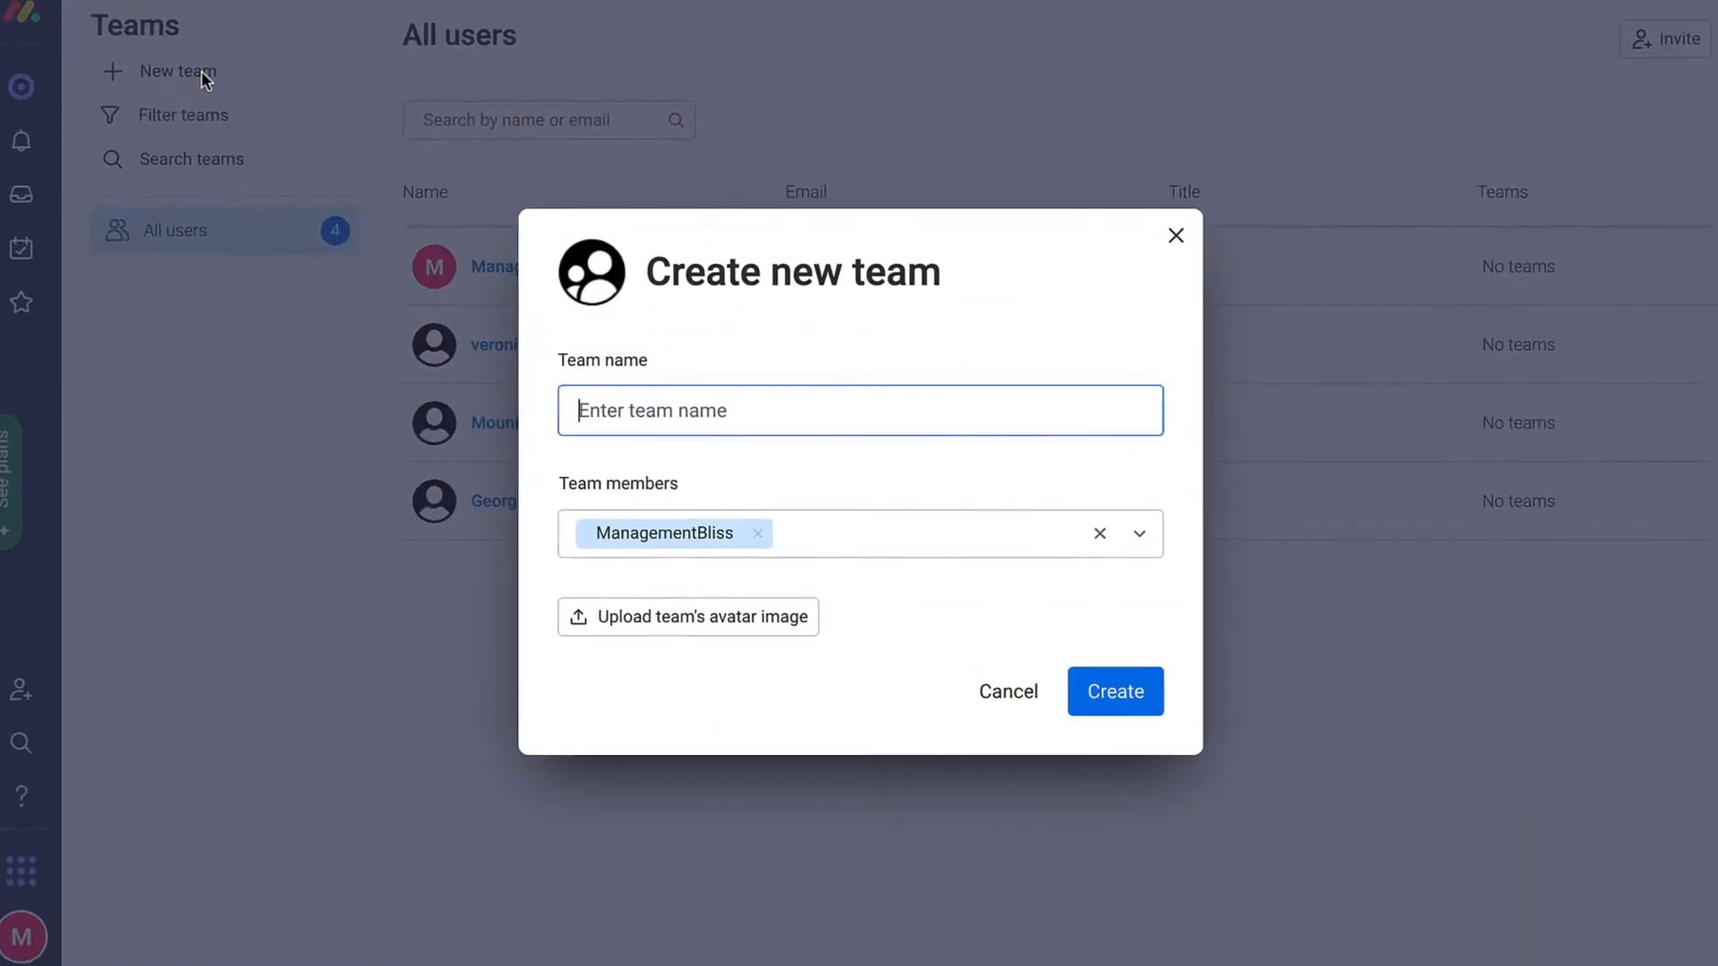
{"action": "type", "text": "Mbliss"}
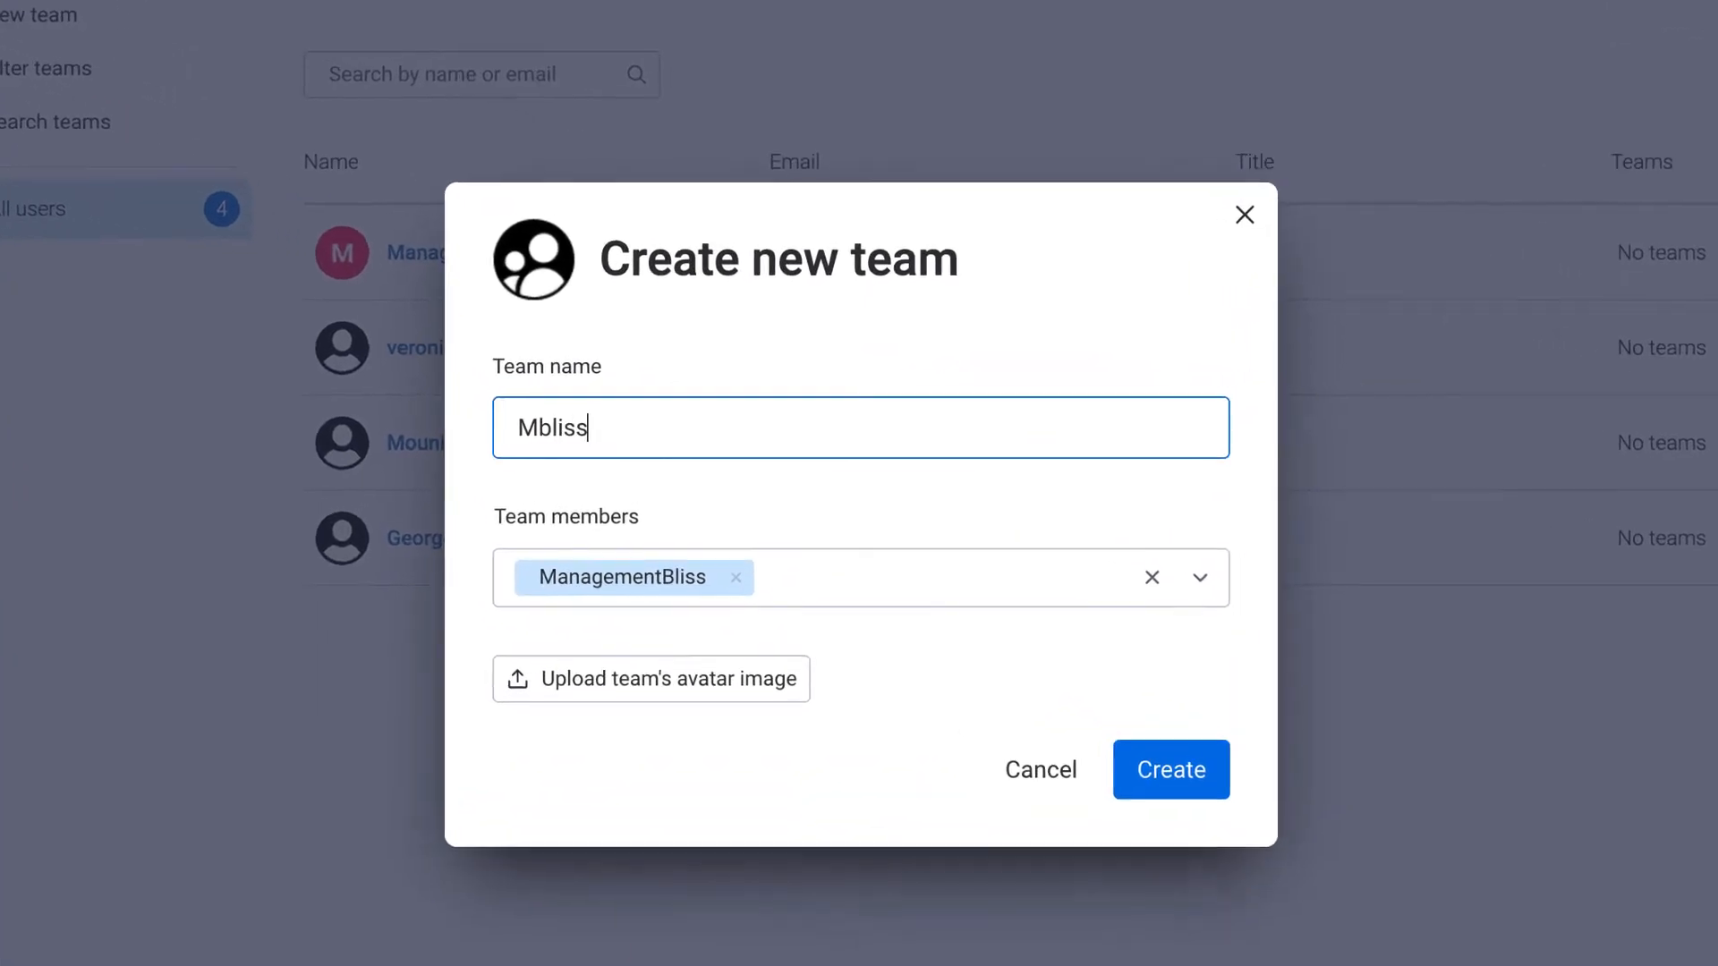
{"action": "type", "text": "Team"}
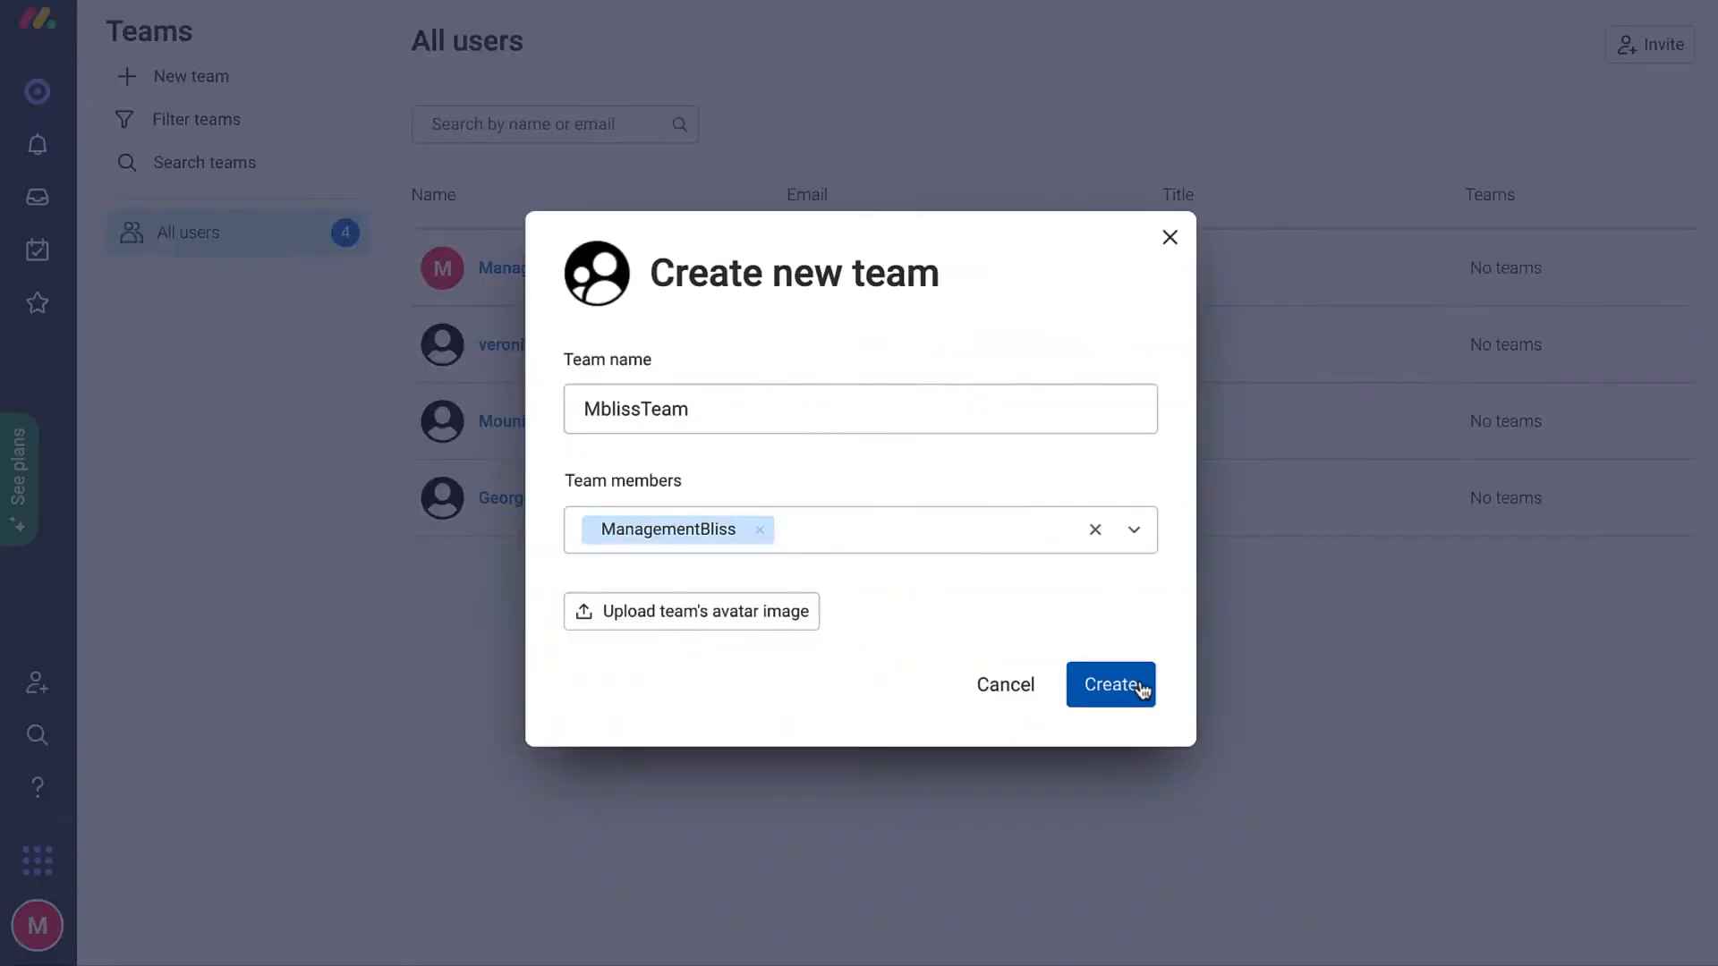
{"action": "left_click", "coordinate": [1244, 854]}
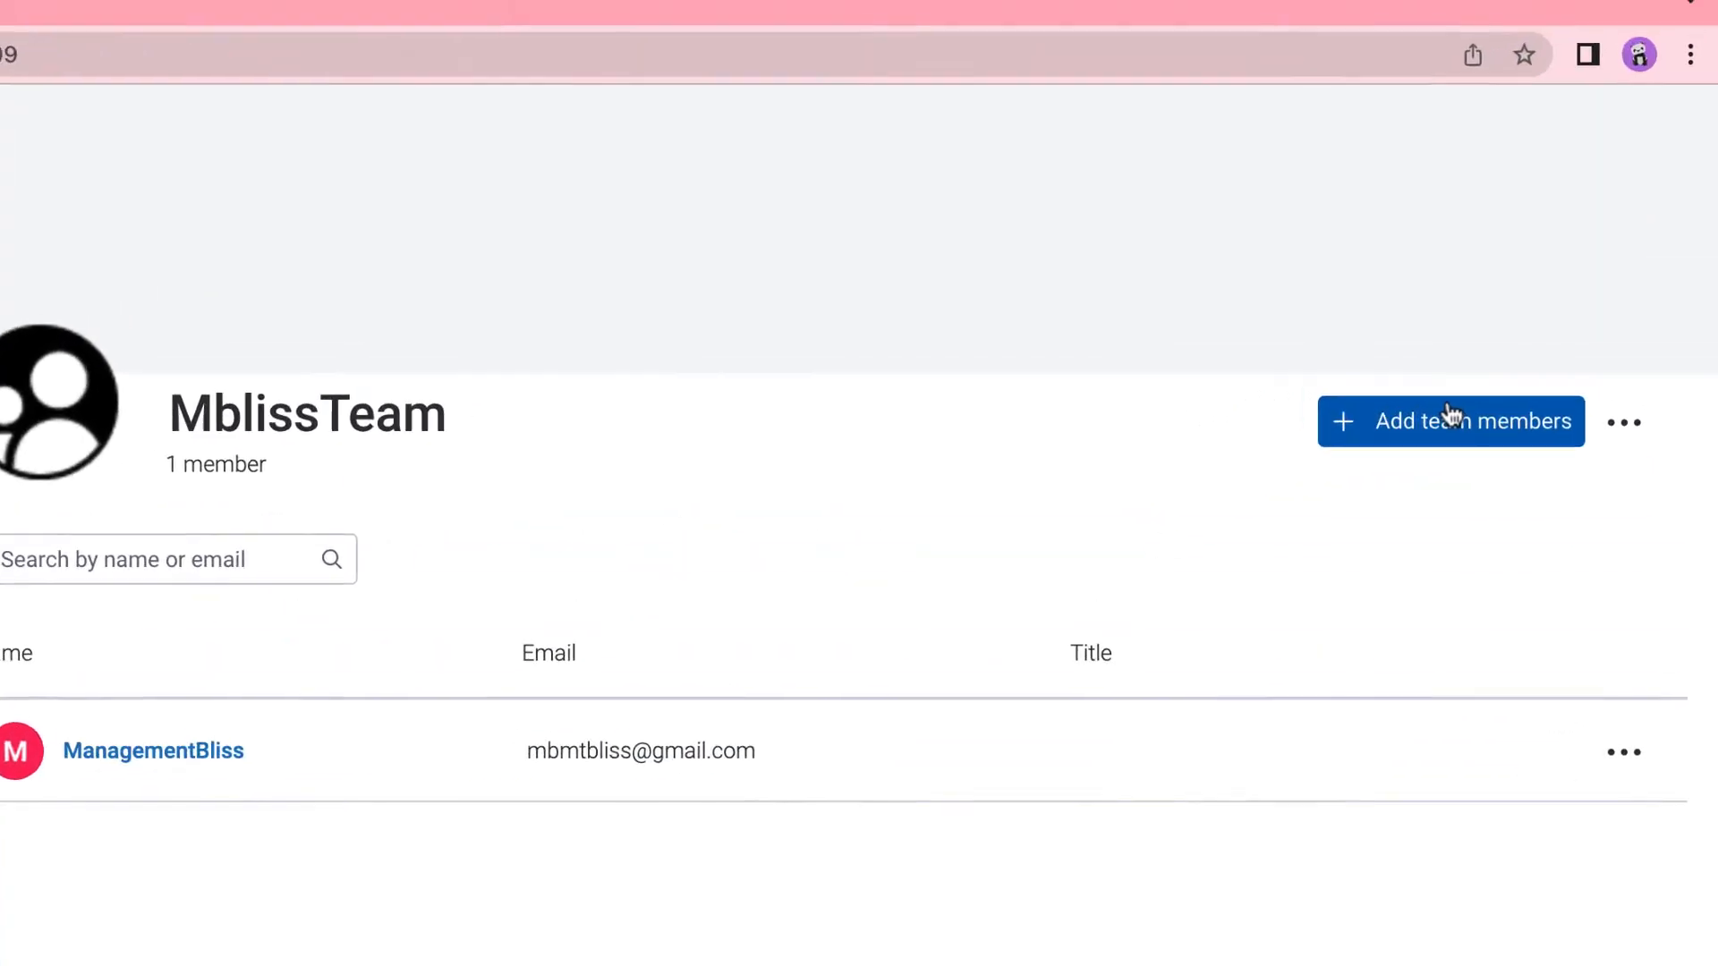
Add the three invited colleagues to MblissTeam from the suggestions and dismiss the confirmation.
{"action": "left_click", "coordinate": [1409, 517]}
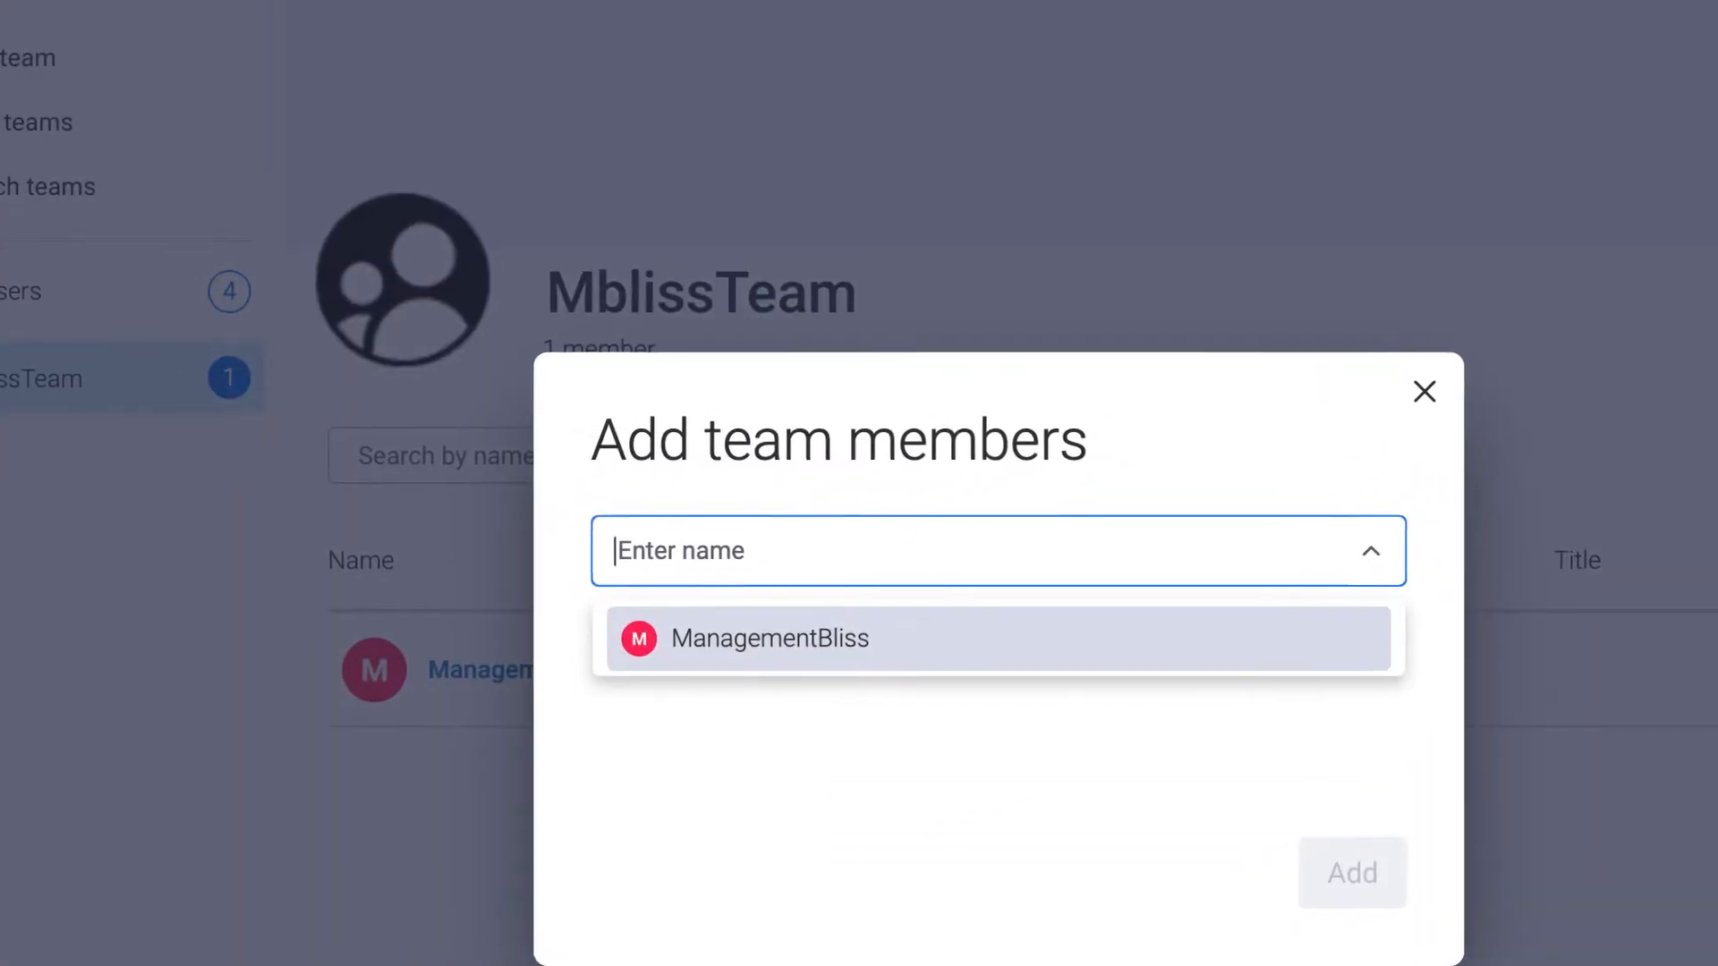
{"action": "type", "text": "ver"}
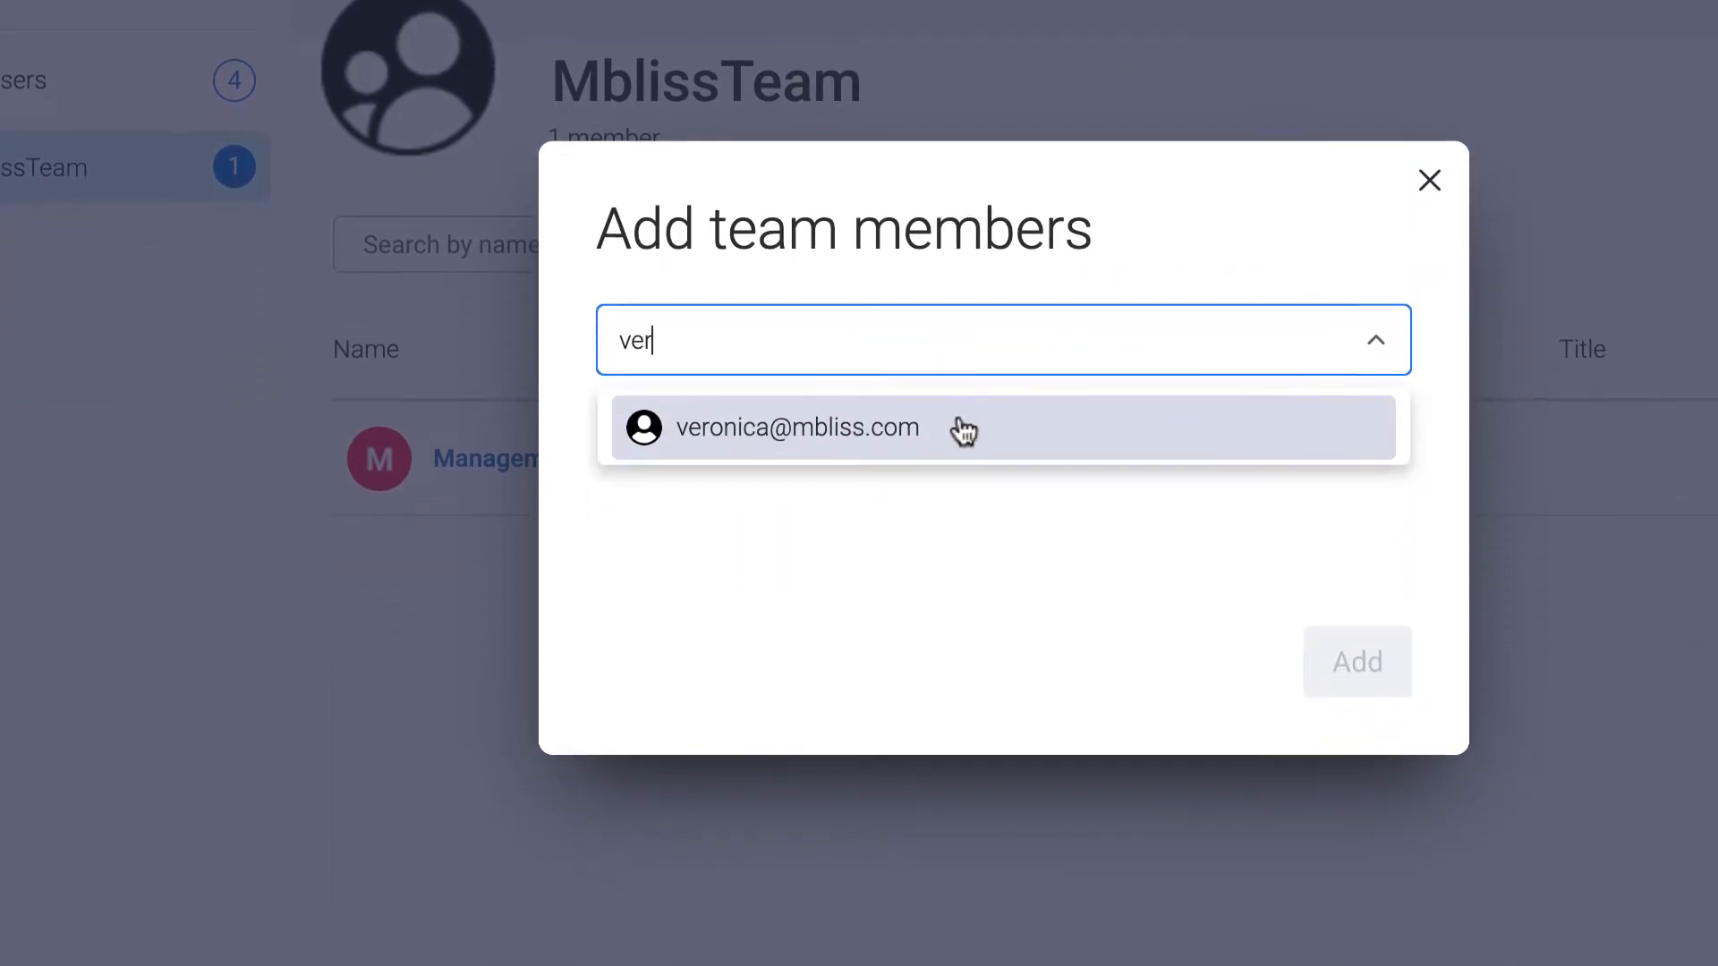
{"action": "left_click", "coordinate": [964, 432]}
{"action": "type", "text": "Geo"}
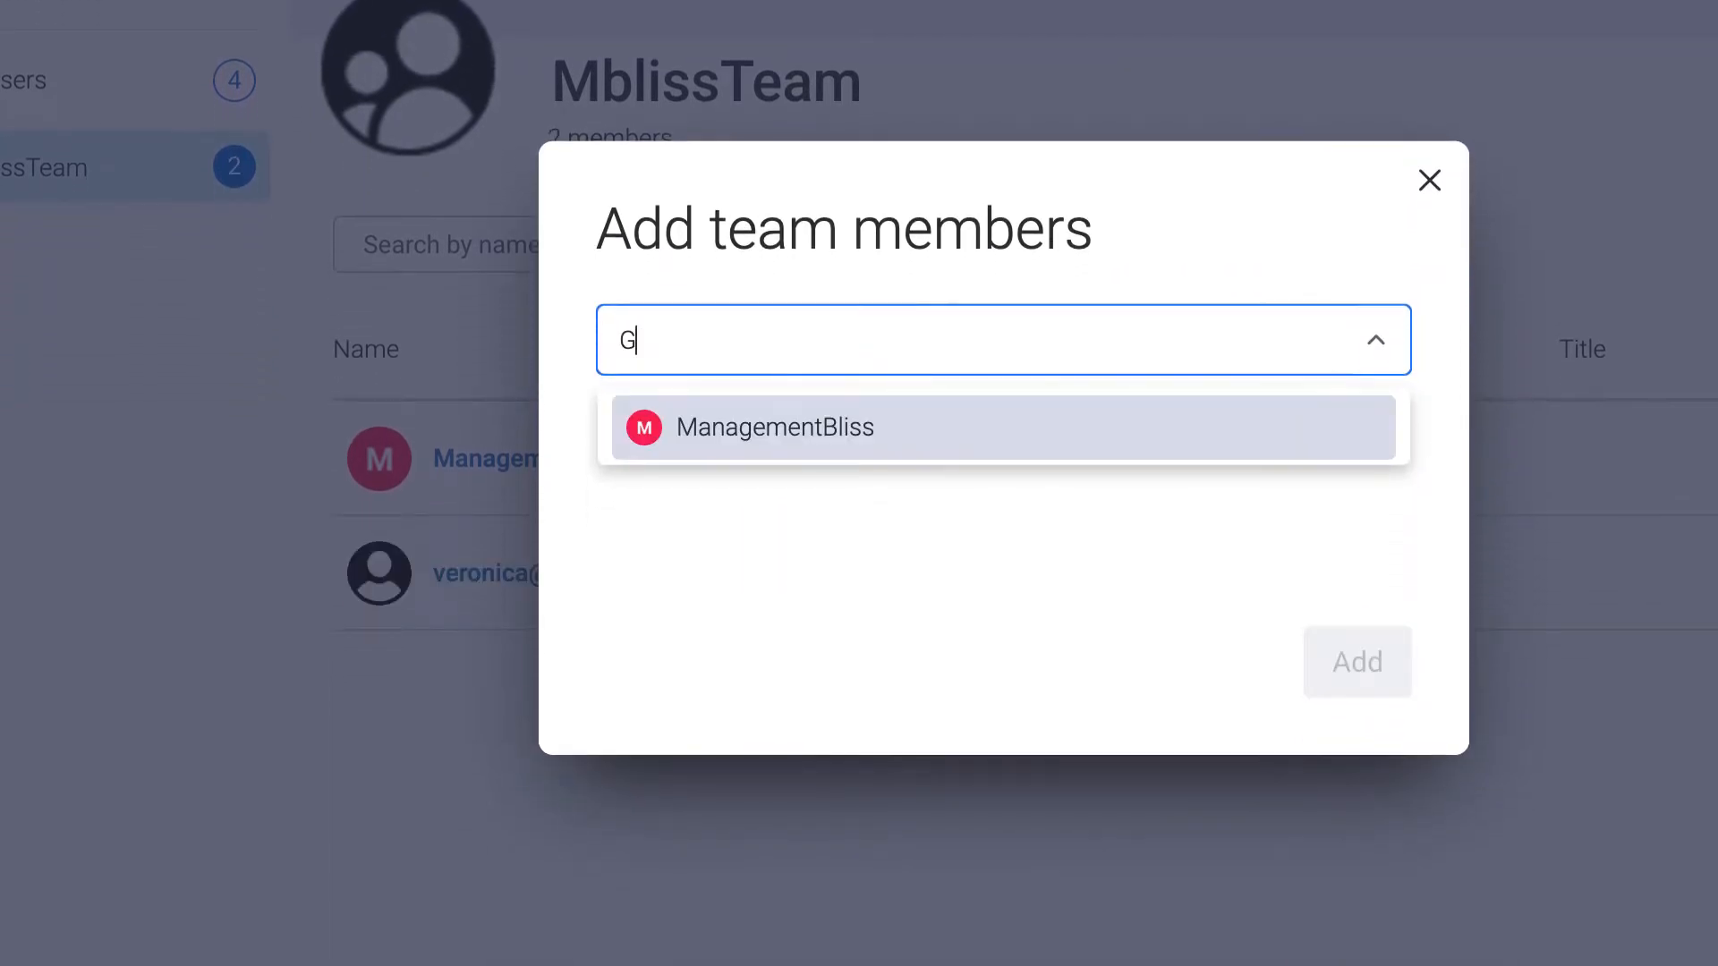
{"action": "type", "text": "rge"}
{"action": "left_click", "coordinate": [610, 427]}
{"action": "left_click", "coordinate": [1174, 560]}
{"action": "left_click", "coordinate": [697, 346]}
{"action": "type", "text": "Mou"}
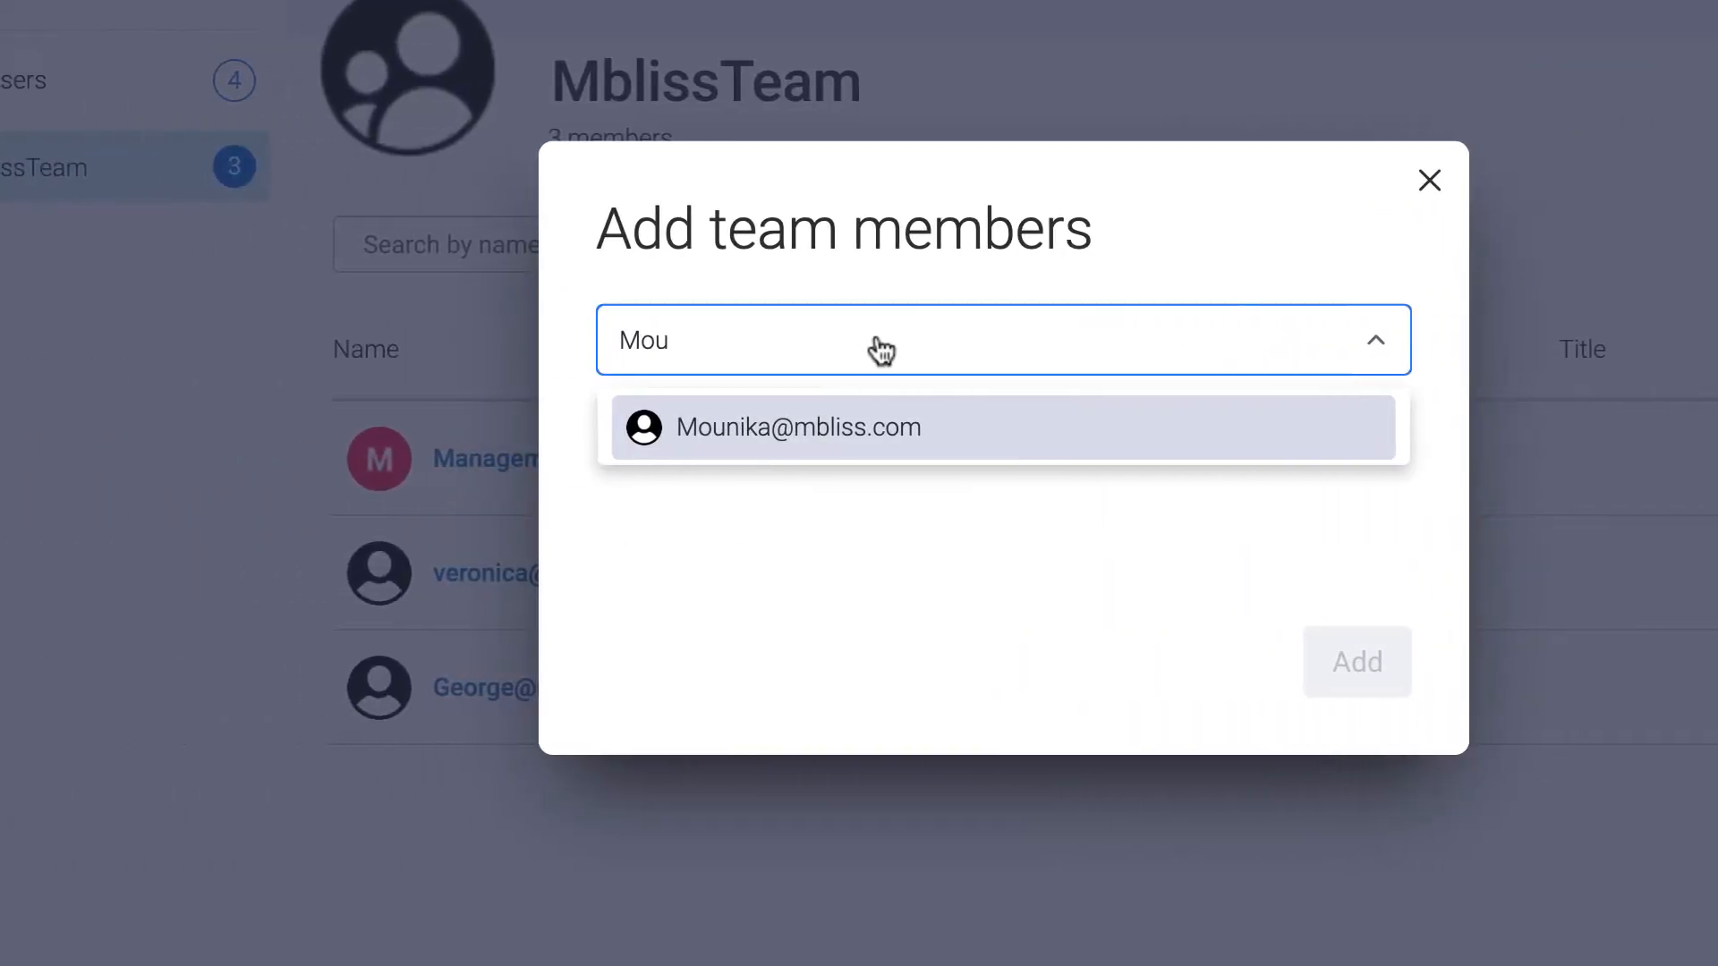
{"action": "left_click", "coordinate": [416, 429]}
{"action": "left_click", "coordinate": [774, 566]}
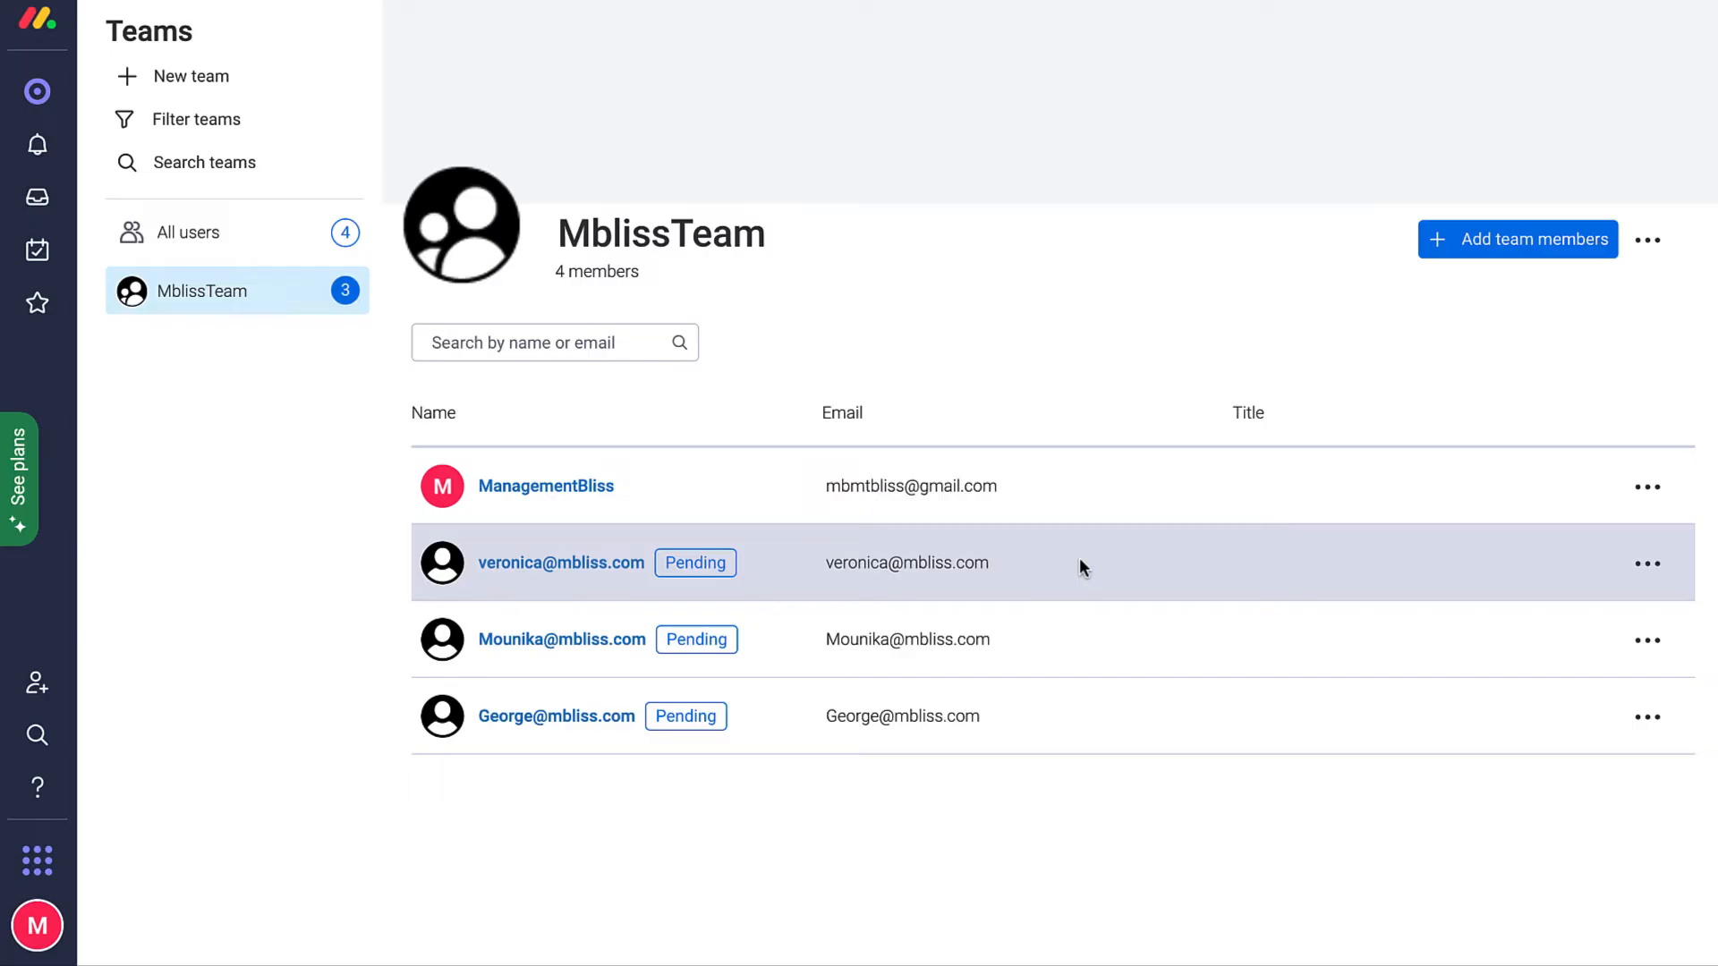
{"action": "left_click", "coordinate": [1054, 47]}
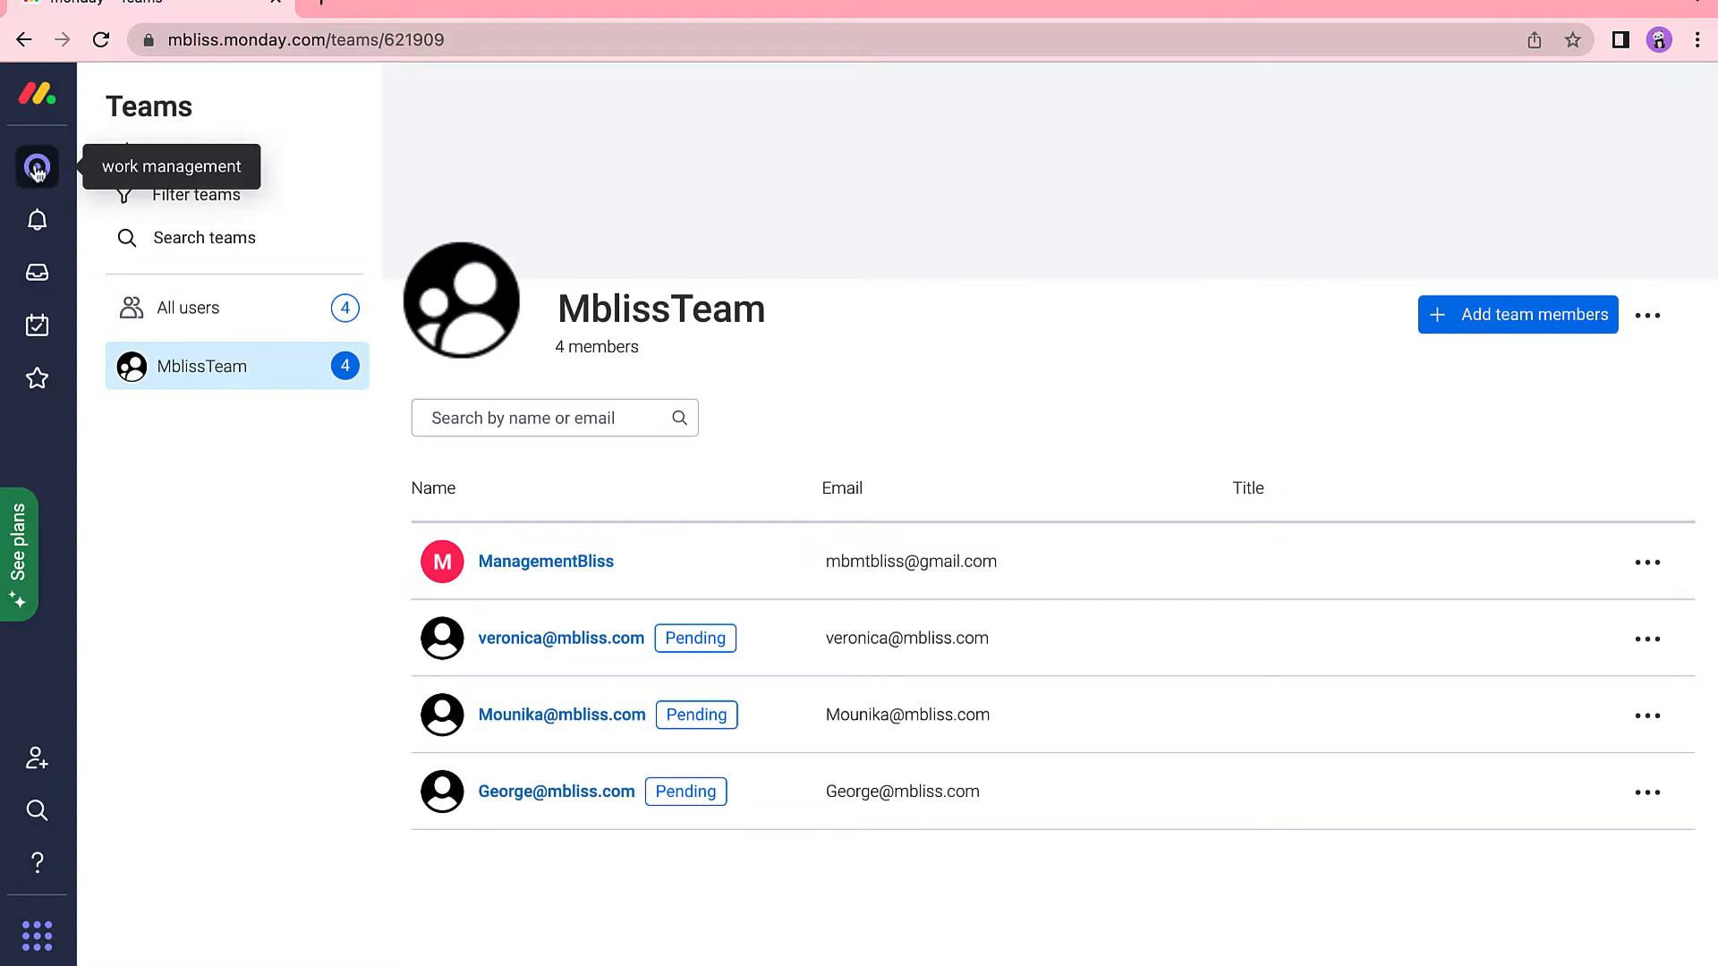
Add a new Status-type column to the LaboratorySofwareDevelopment board.
{"action": "left_click", "coordinate": [36, 170]}
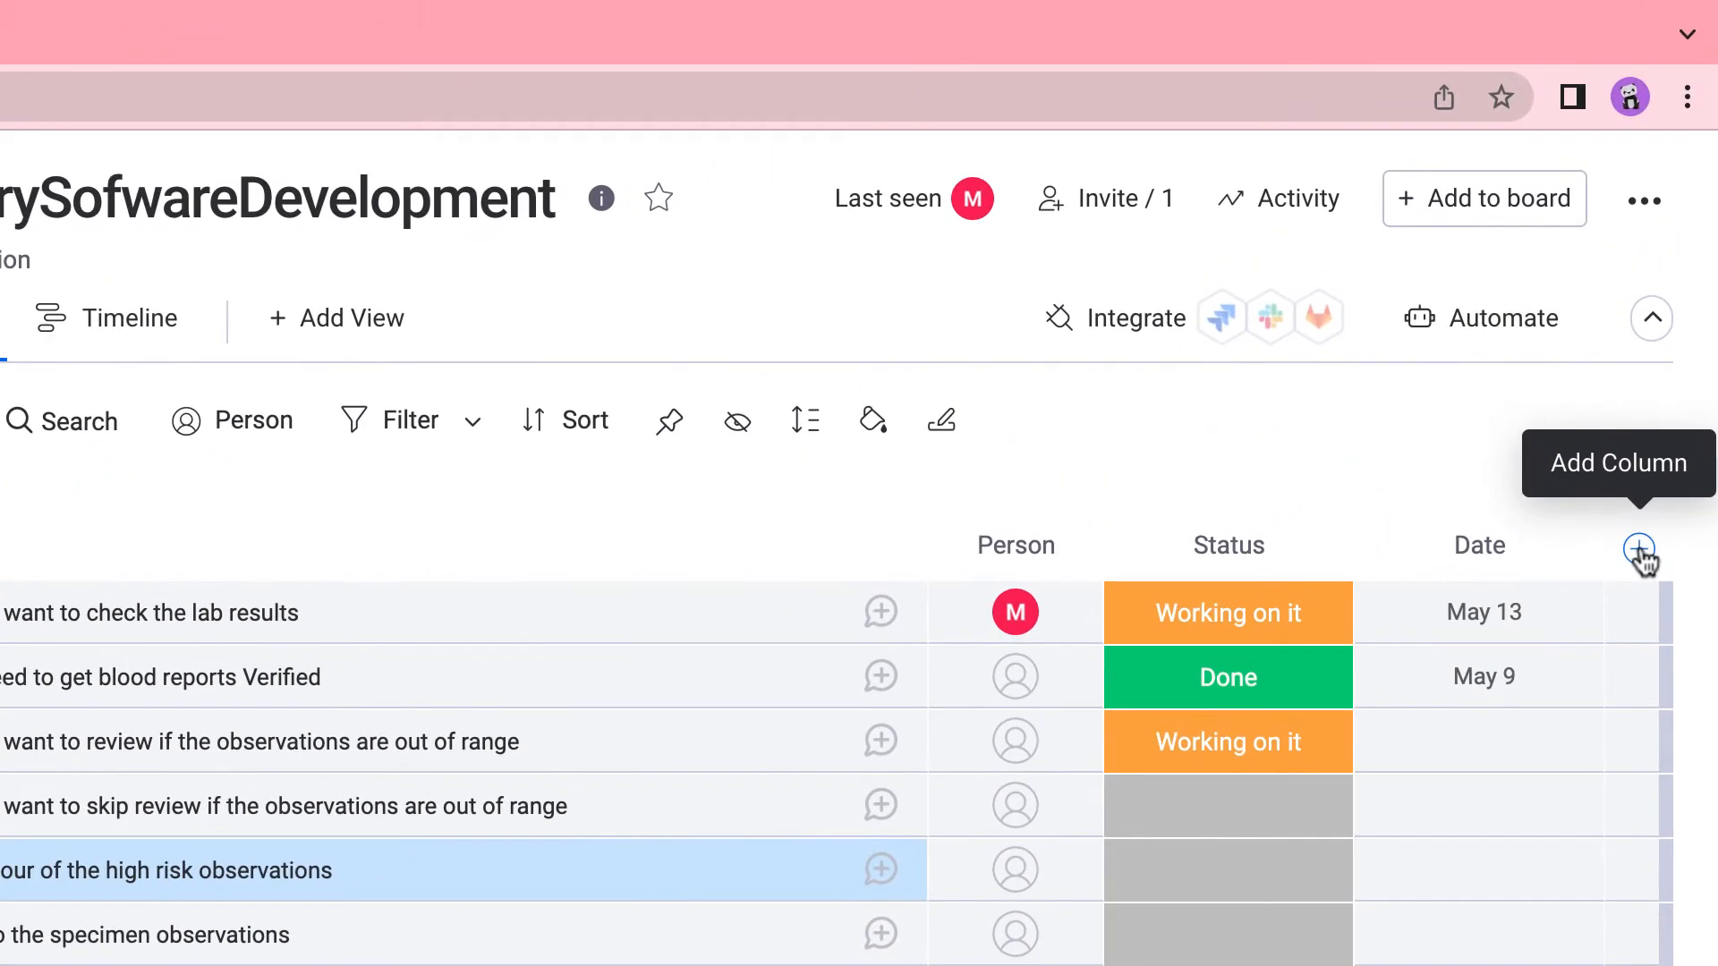
{"action": "left_click", "coordinate": [1640, 550]}
{"action": "left_click", "coordinate": [1639, 550]}
{"action": "left_click", "coordinate": [1650, 555]}
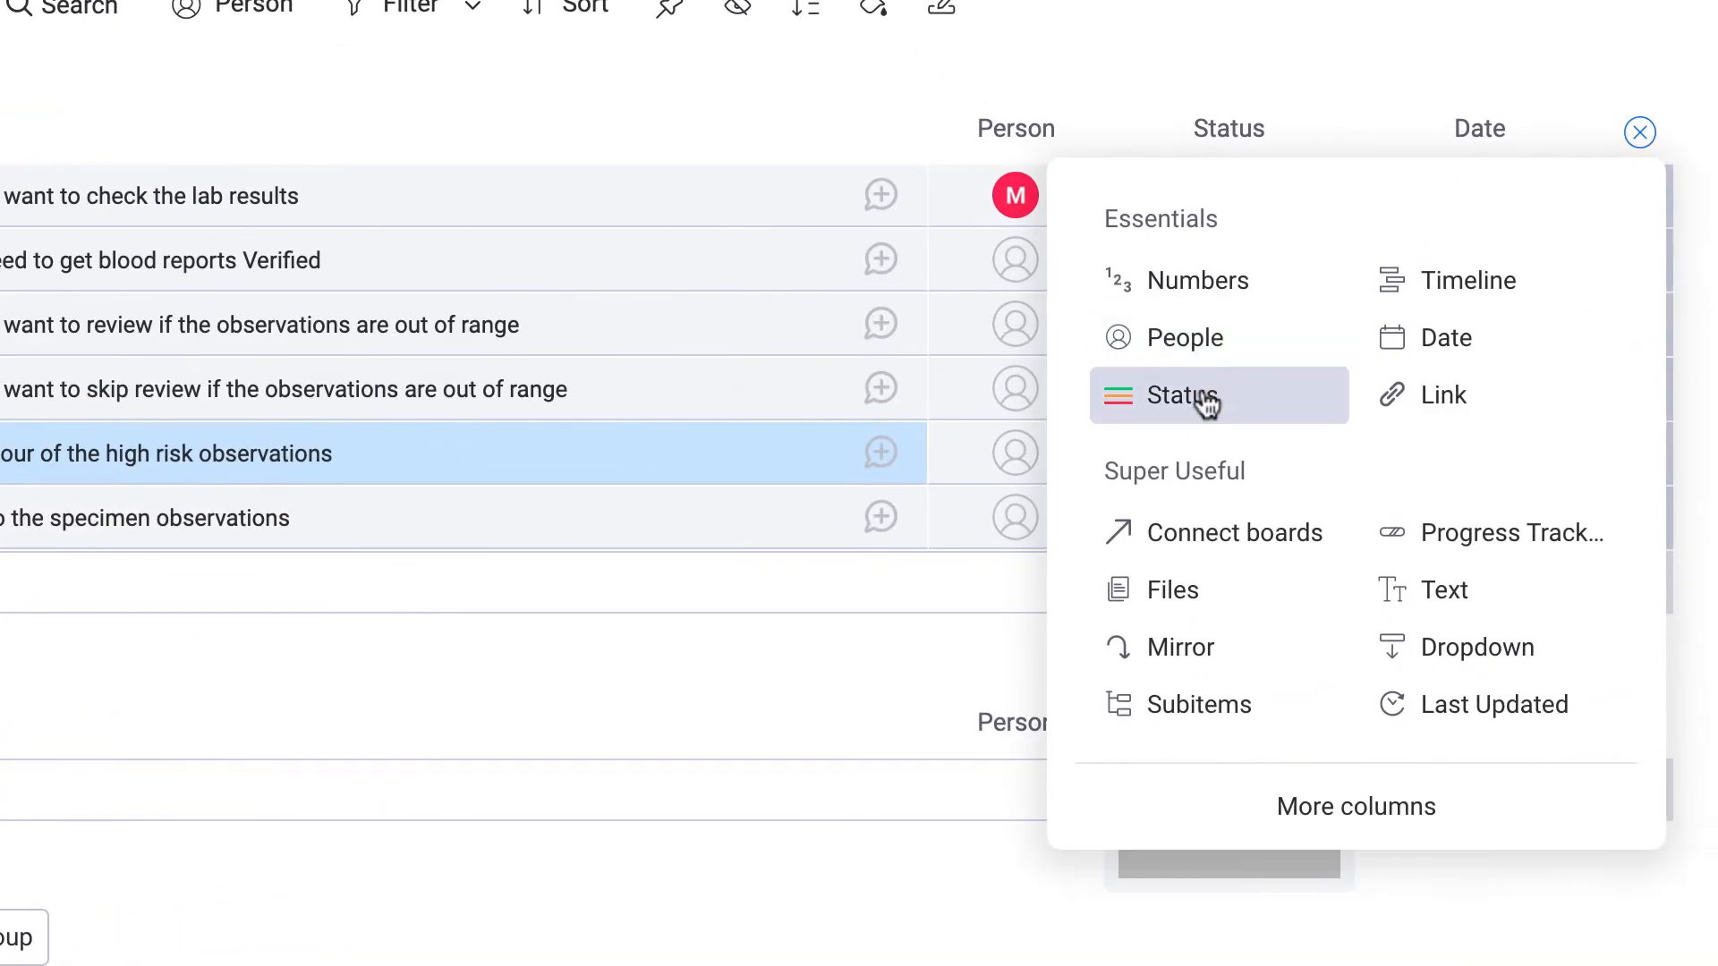
{"action": "left_click", "coordinate": [1199, 396]}
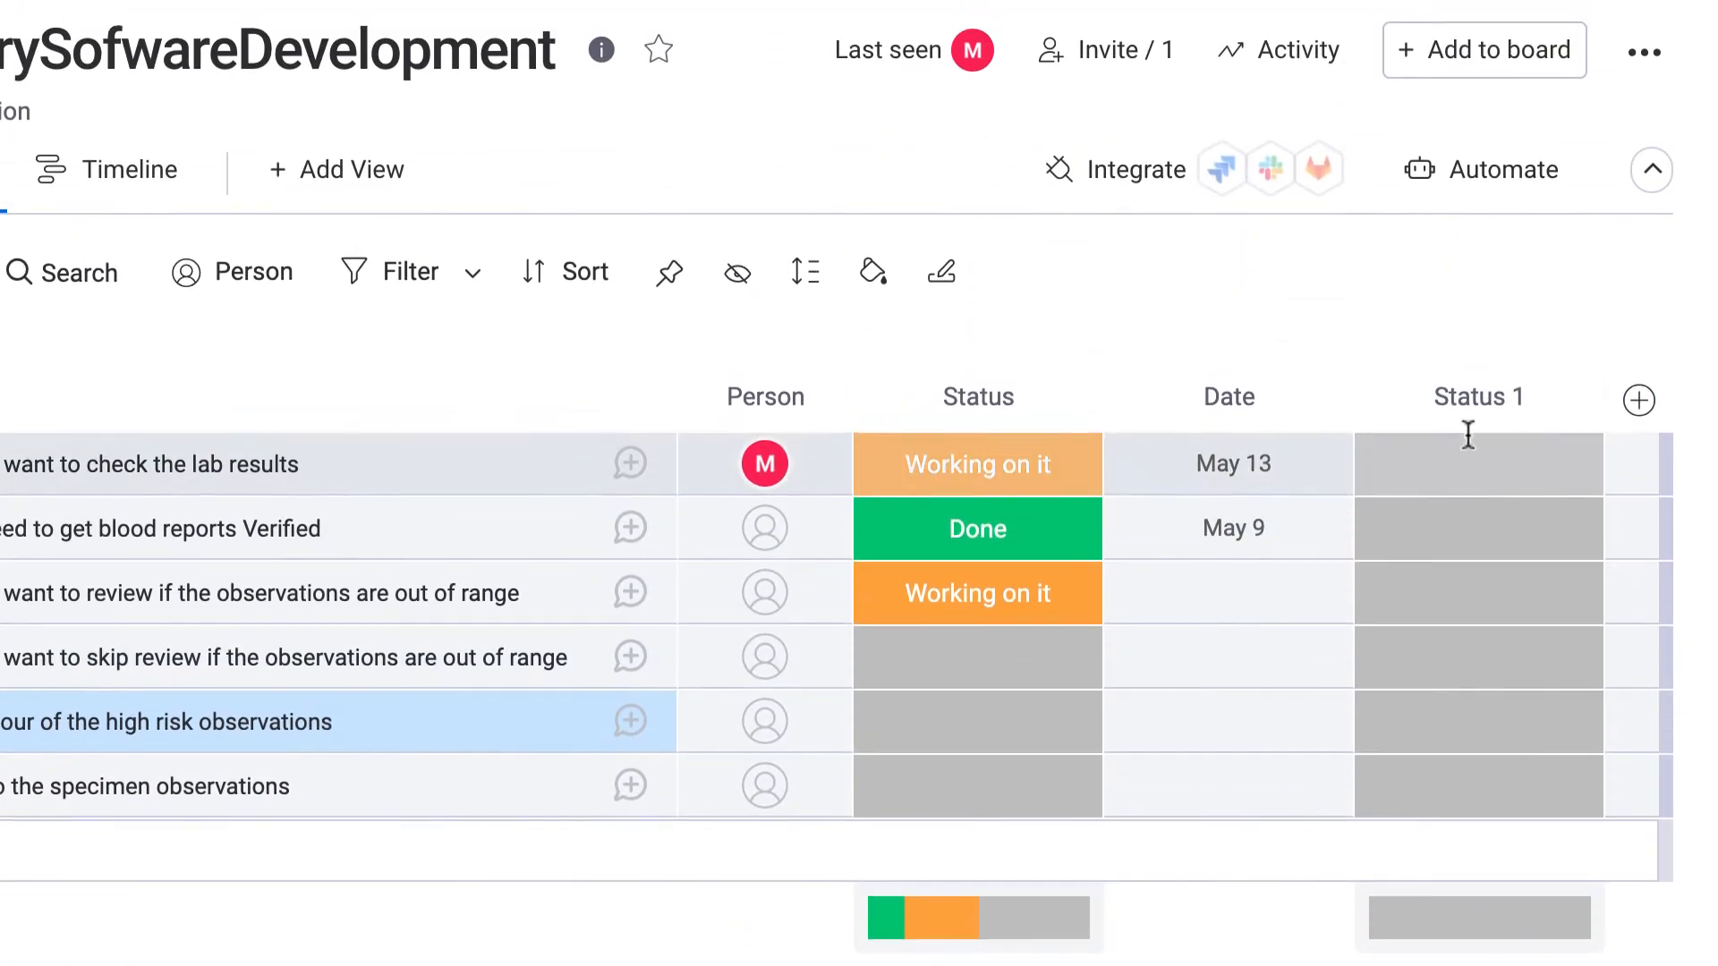
Rename the new Status 1 column to Priority.
{"action": "double_click", "coordinate": [1513, 124]}
{"action": "triple_click", "coordinate": [1476, 411]}
{"action": "type", "text": "Pro"}
{"action": "key", "text": "BackSpace"}
{"action": "type", "text": "iority"}
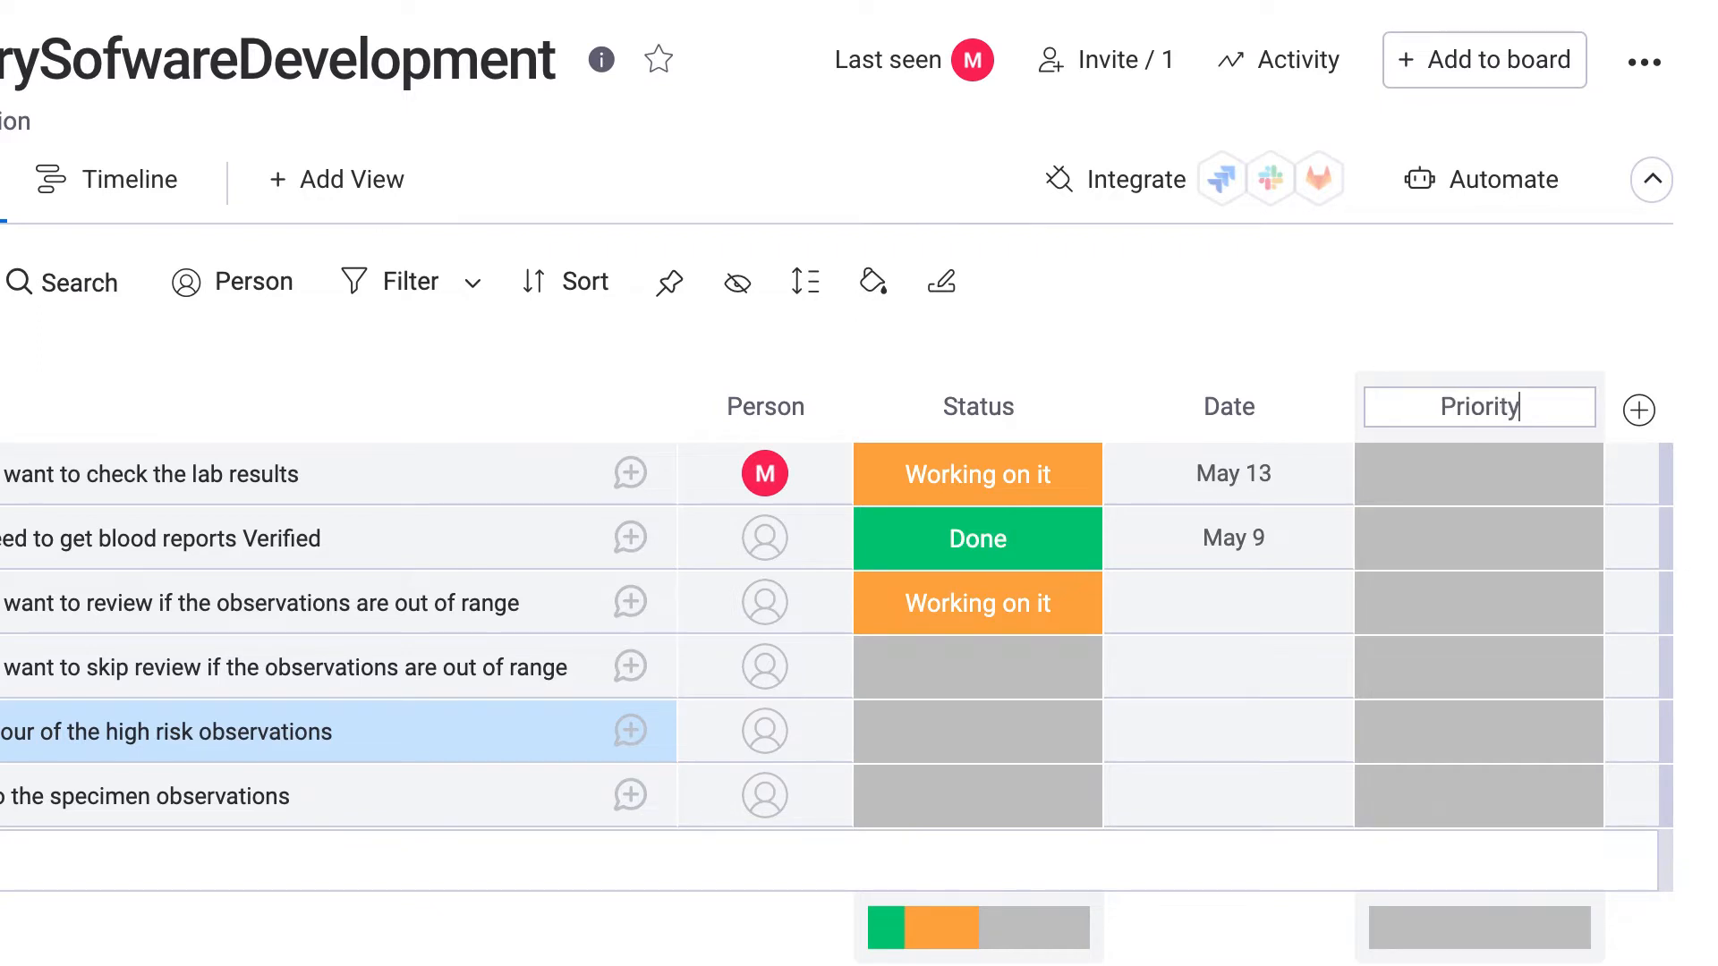
{"action": "left_click", "coordinate": [1476, 474]}
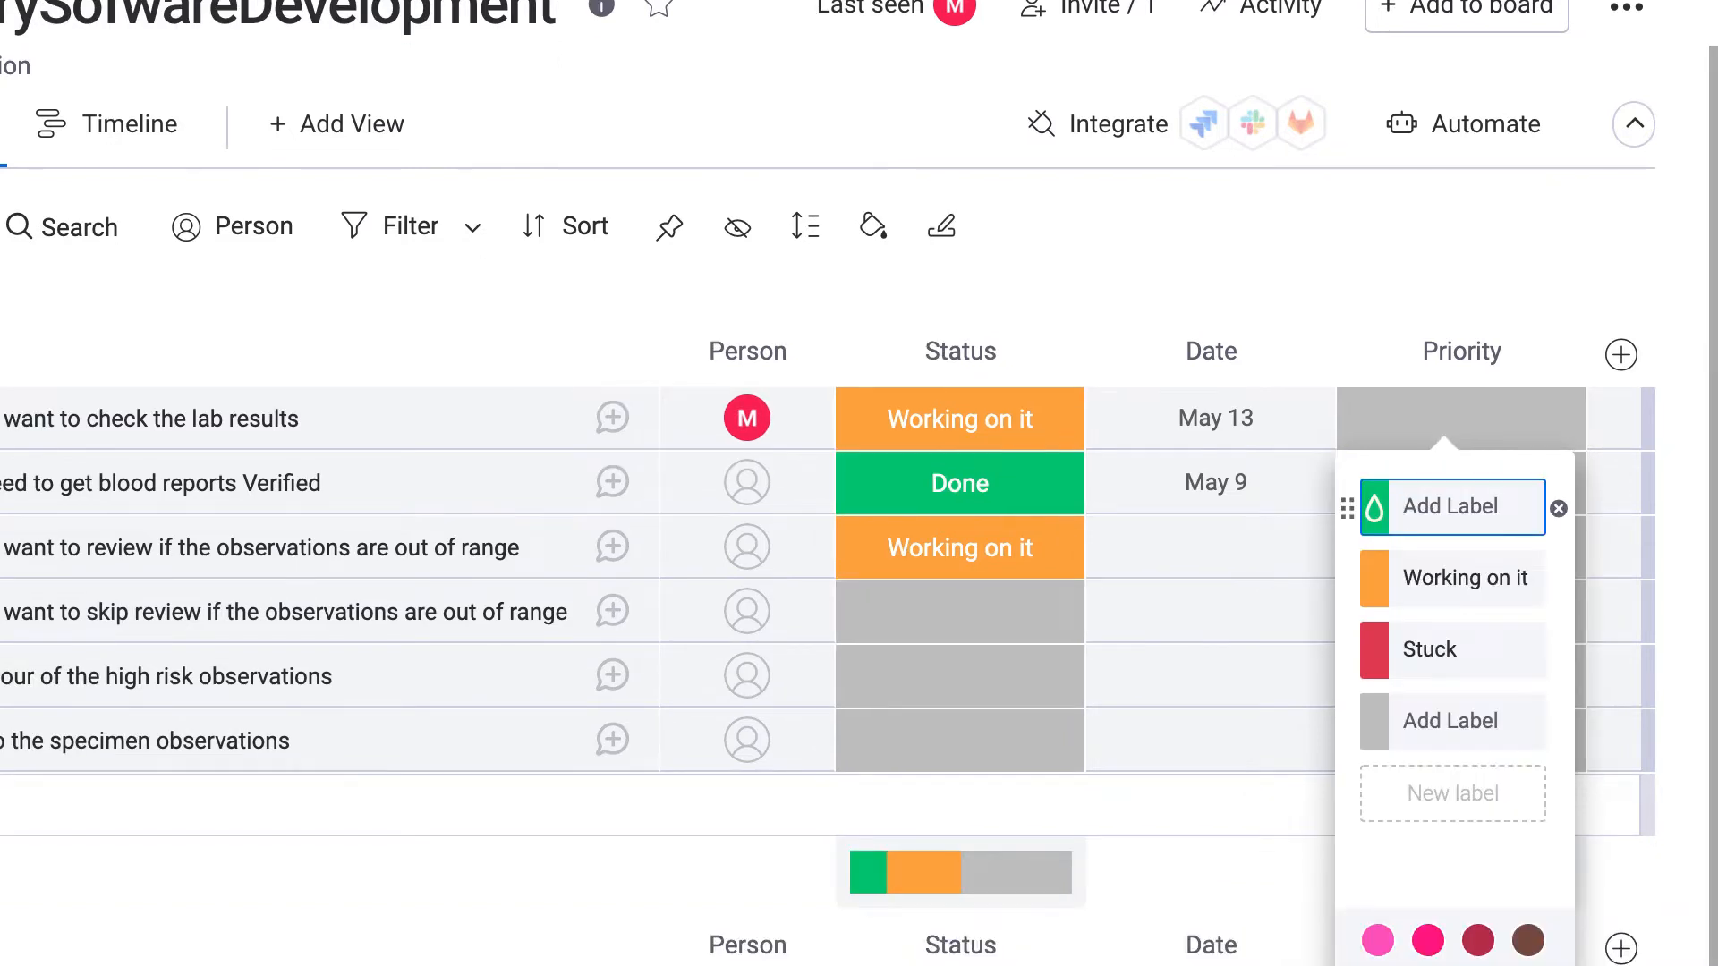
Relabel the Priority column's Done, Working on it and Stuck labels as Low, Medium and High.
{"action": "type", "text": "Low"}
{"action": "key", "text": "Tab"}
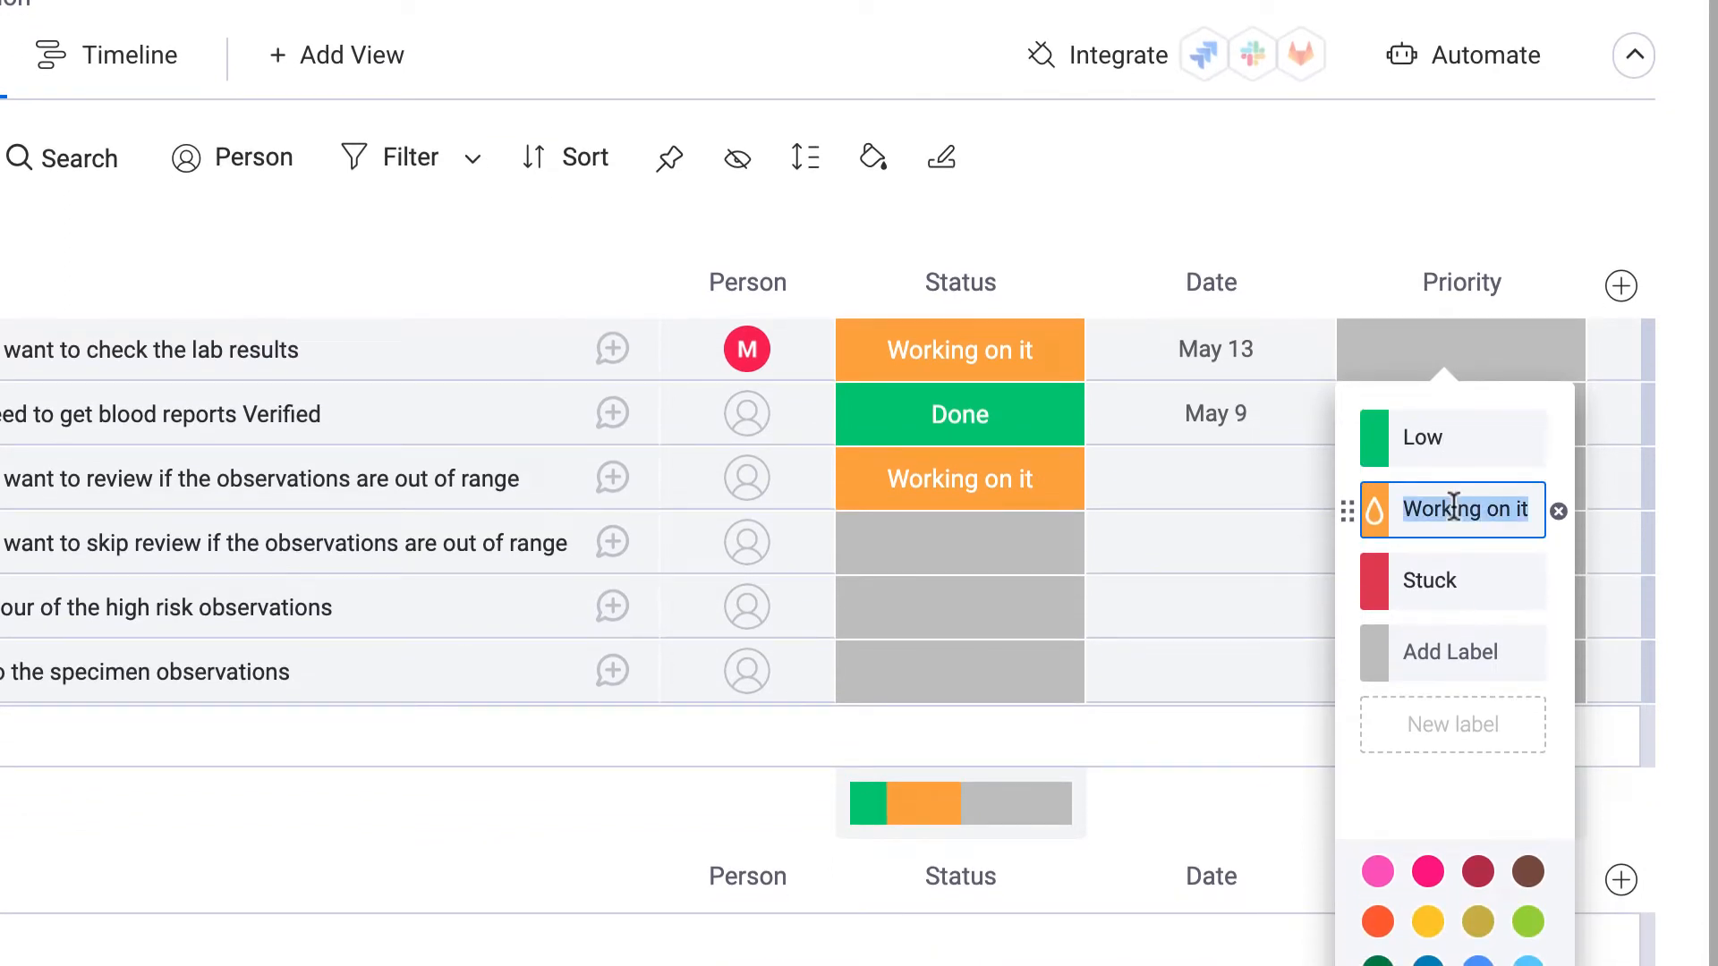
{"action": "type", "text": "Medium"}
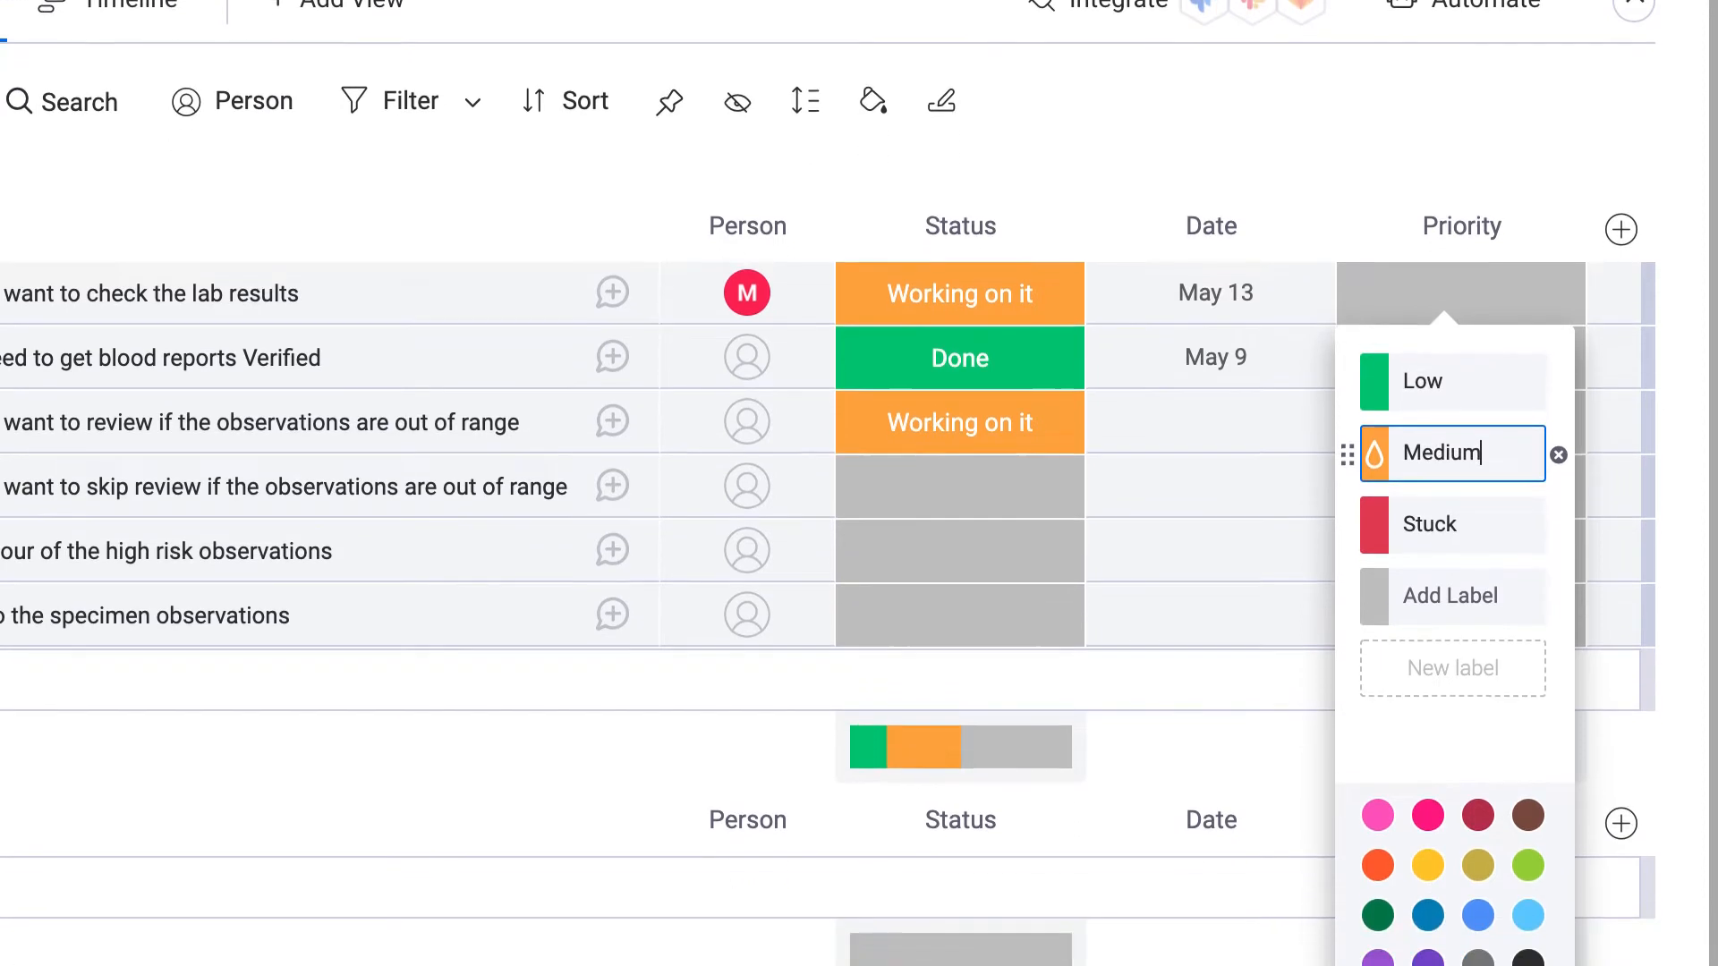
{"action": "key", "text": "Tab"}
{"action": "type", "text": "High"}
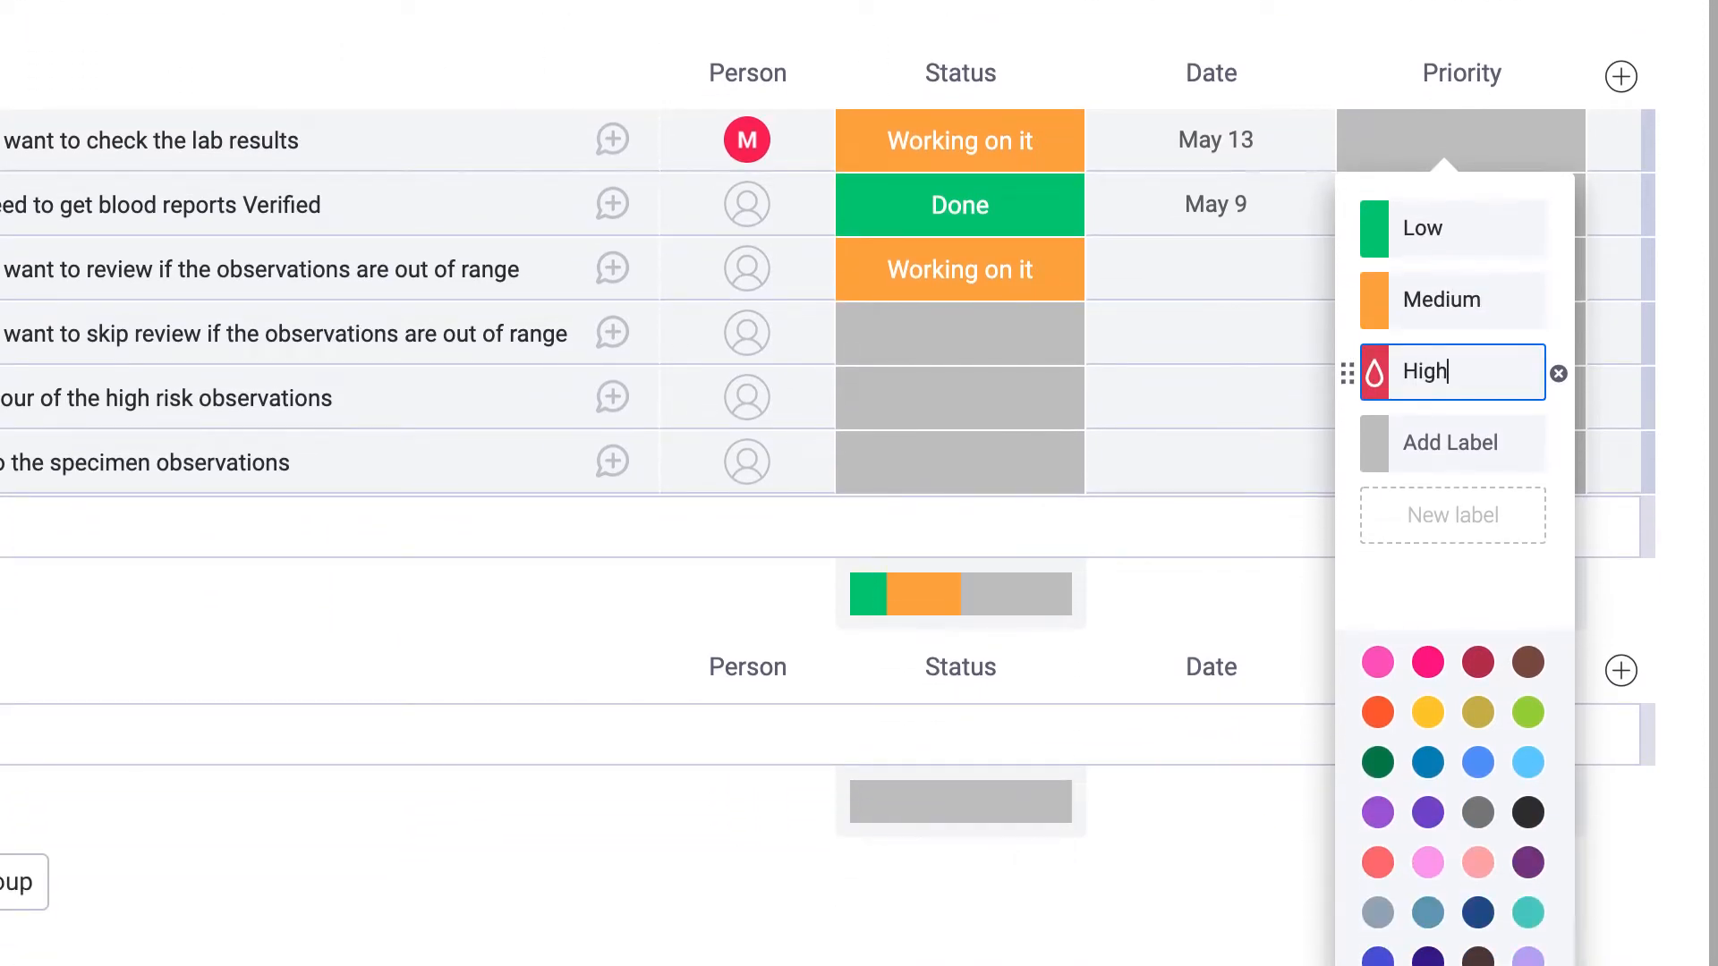
{"action": "left_click", "coordinate": [1462, 452]}
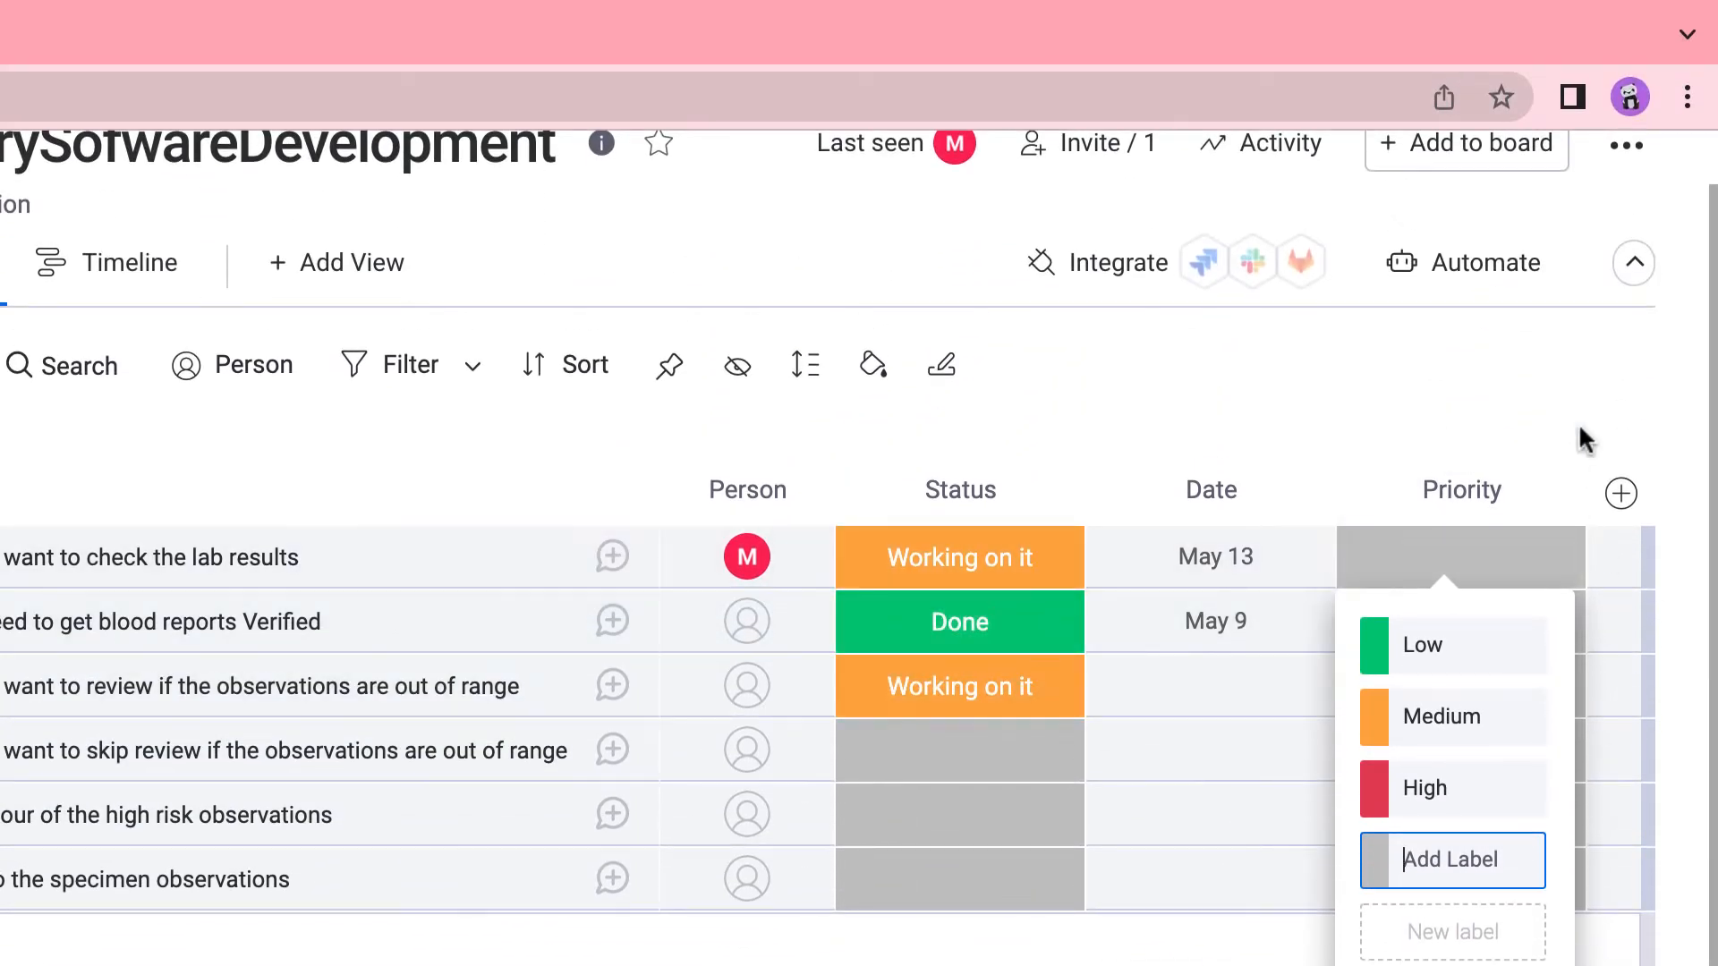
{"action": "left_click", "coordinate": [1580, 427]}
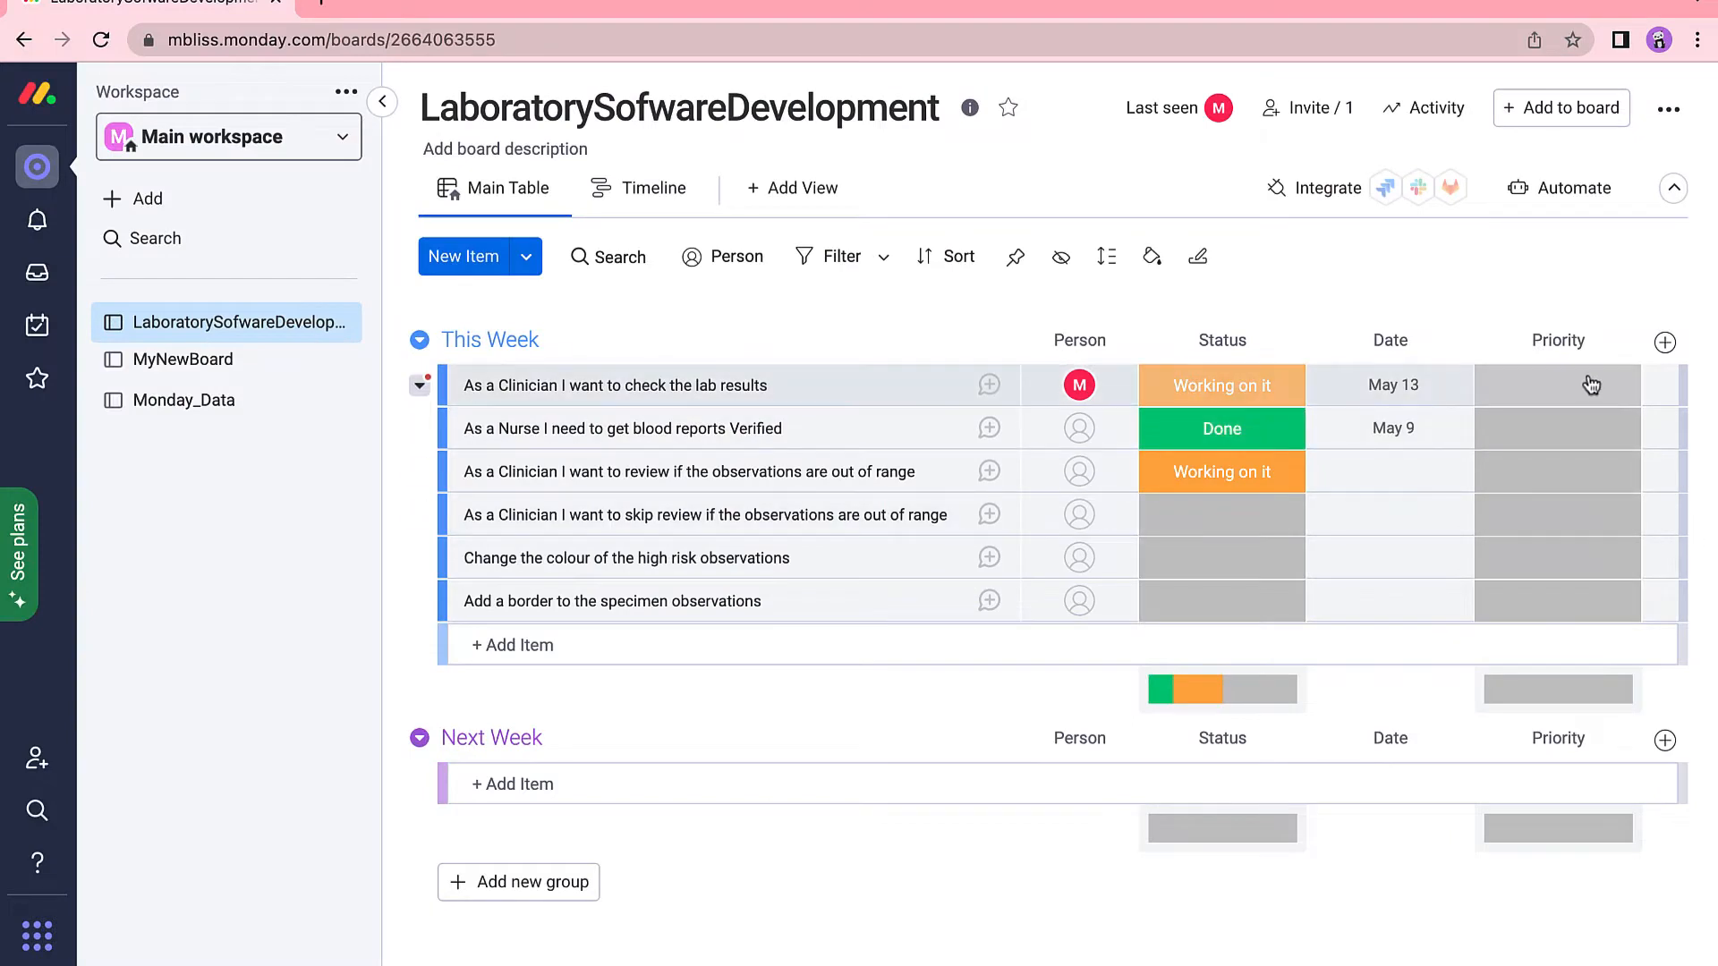
Set the first three stories' priorities to Low, Medium and High.
{"action": "left_click", "coordinate": [1590, 384]}
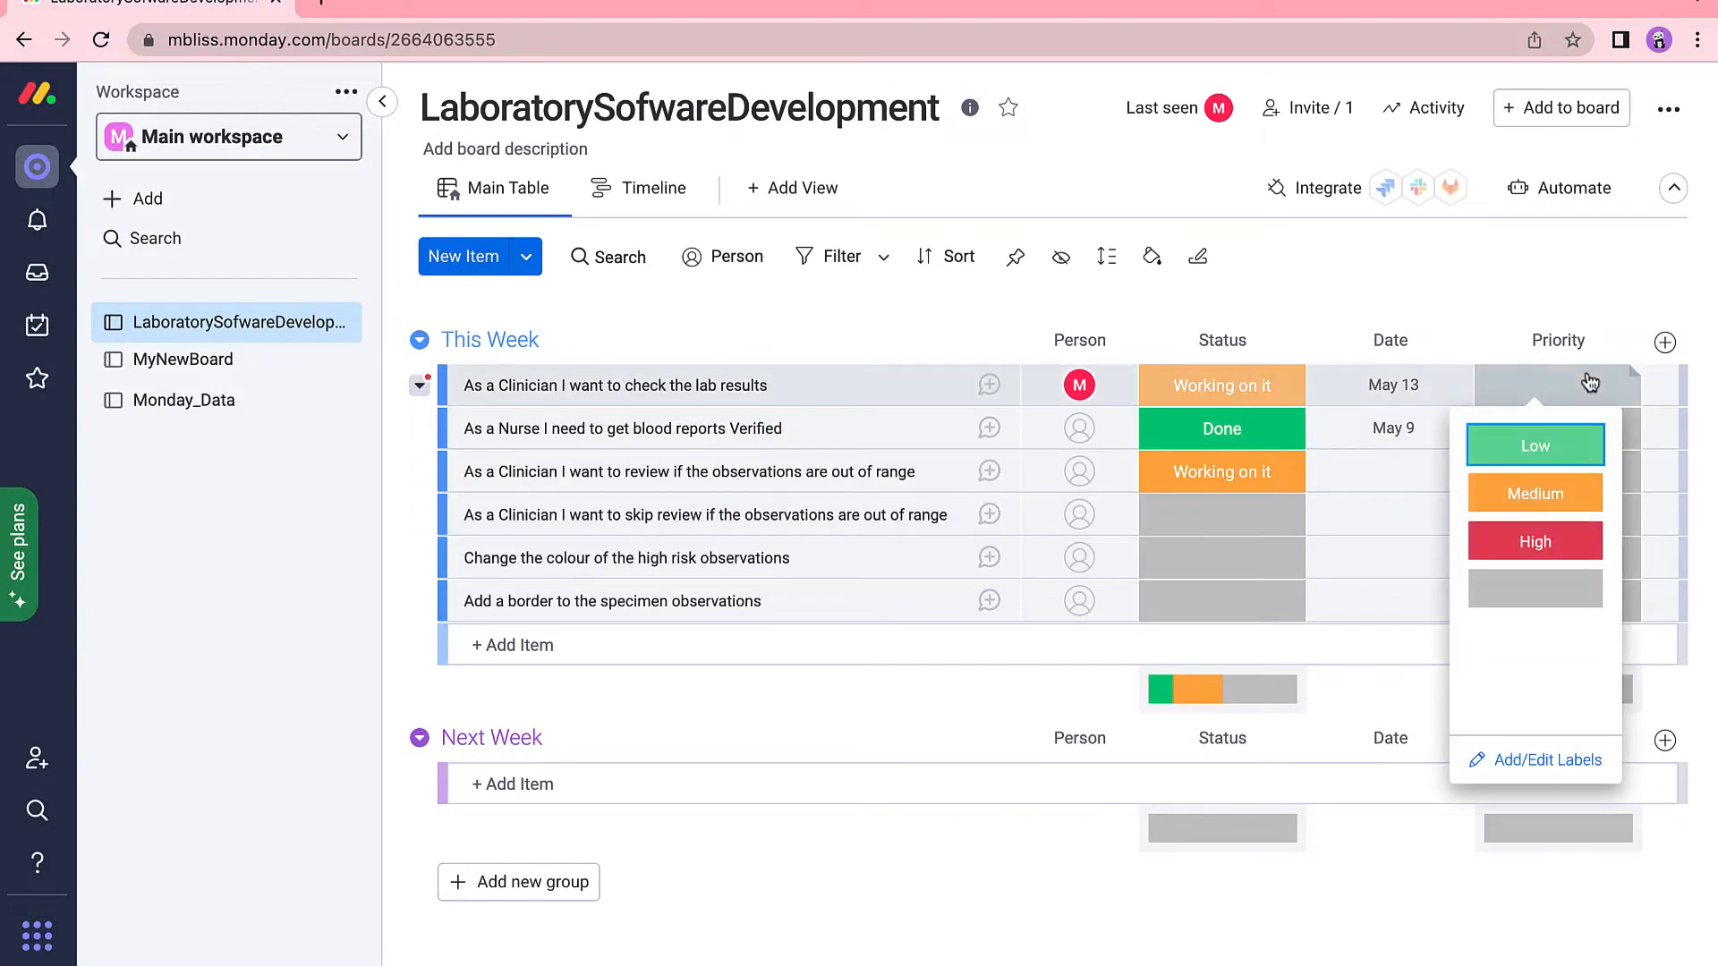
{"action": "left_click", "coordinate": [1535, 445]}
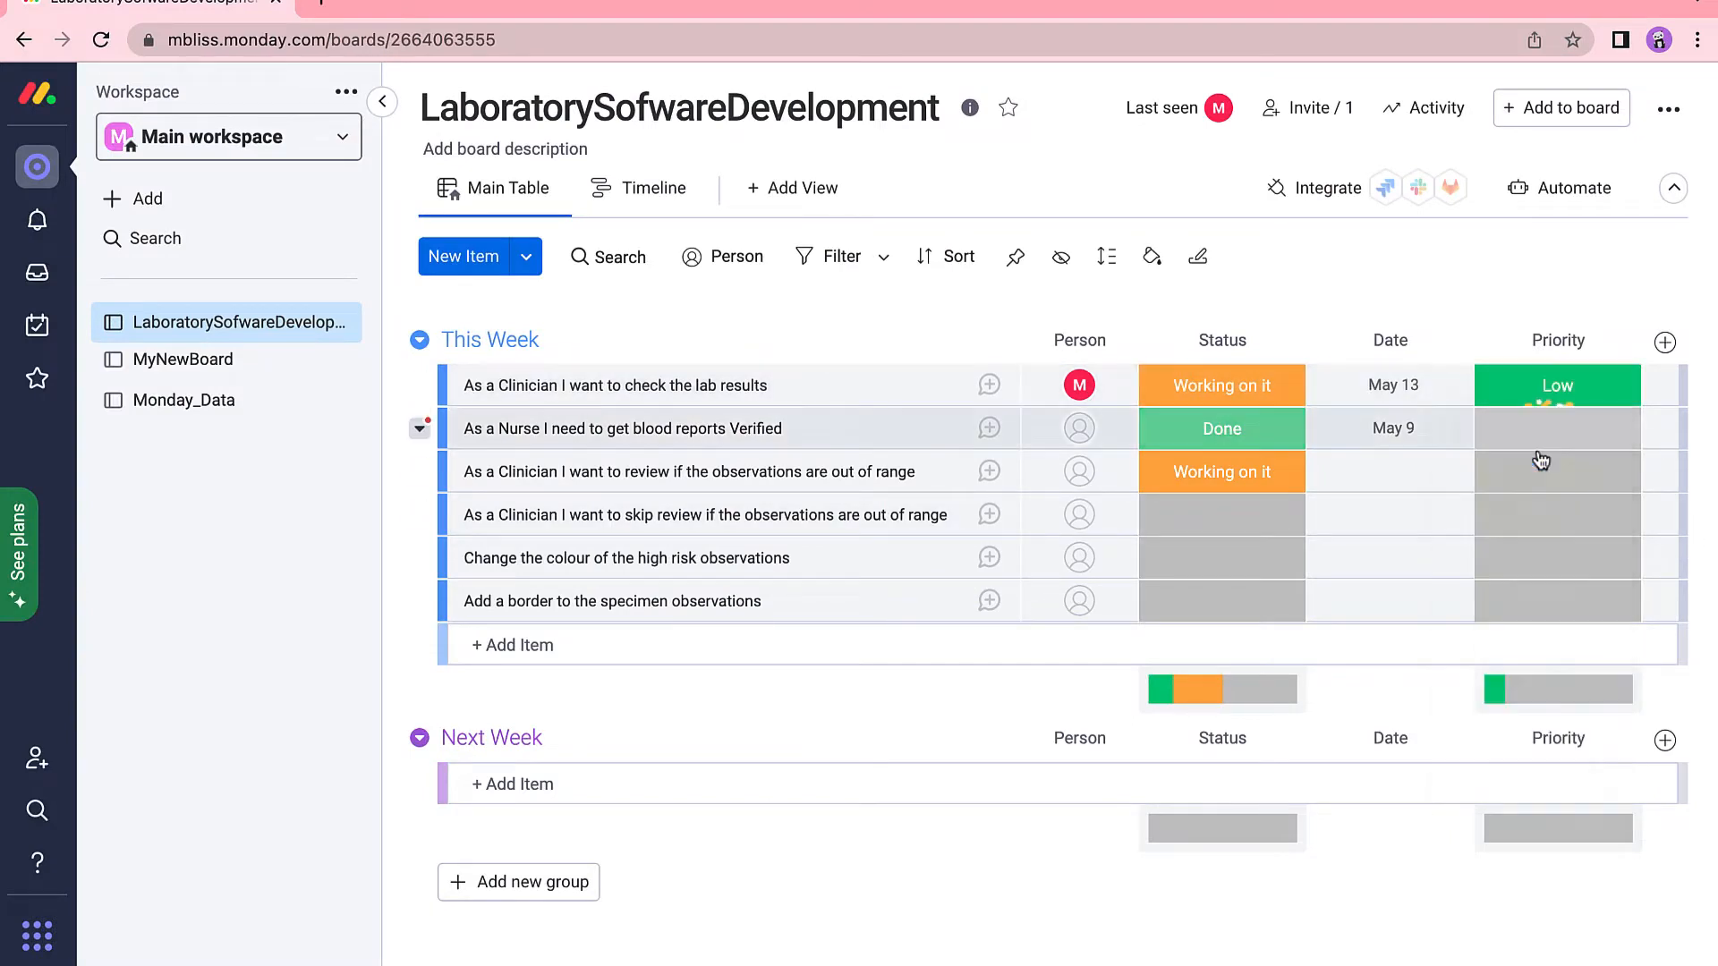
{"action": "left_click", "coordinate": [1582, 434]}
{"action": "left_click", "coordinate": [1543, 539]}
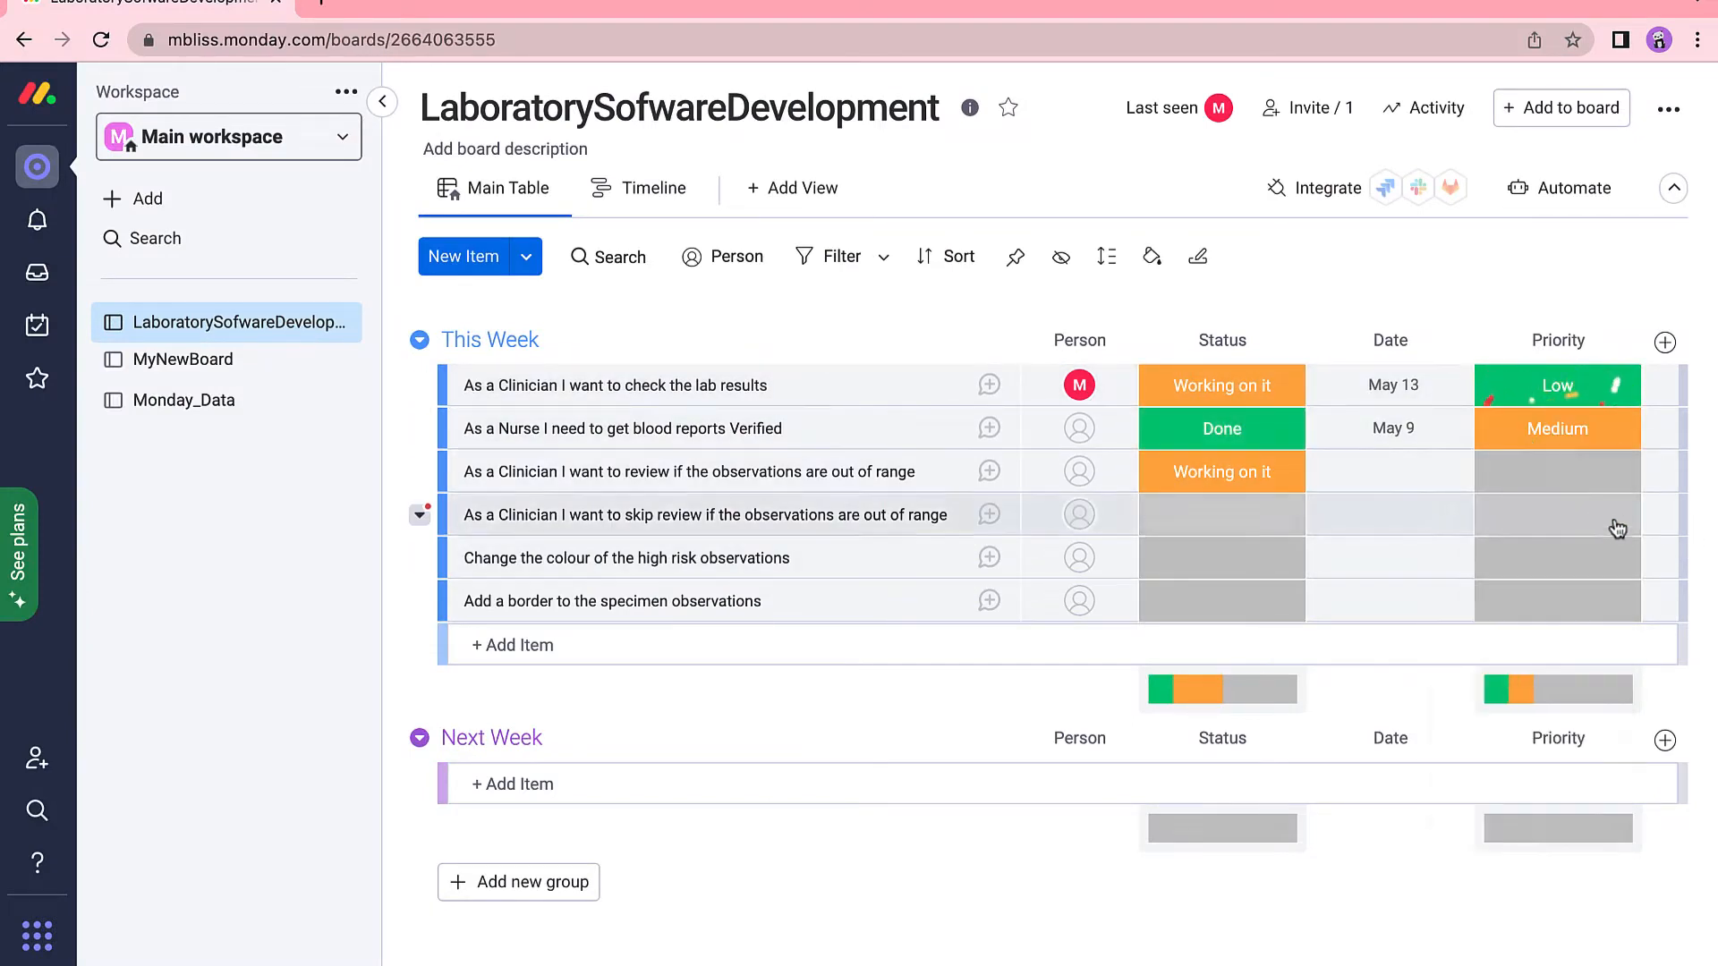
{"action": "left_click", "coordinate": [1596, 472]}
{"action": "left_click", "coordinate": [1535, 626]}
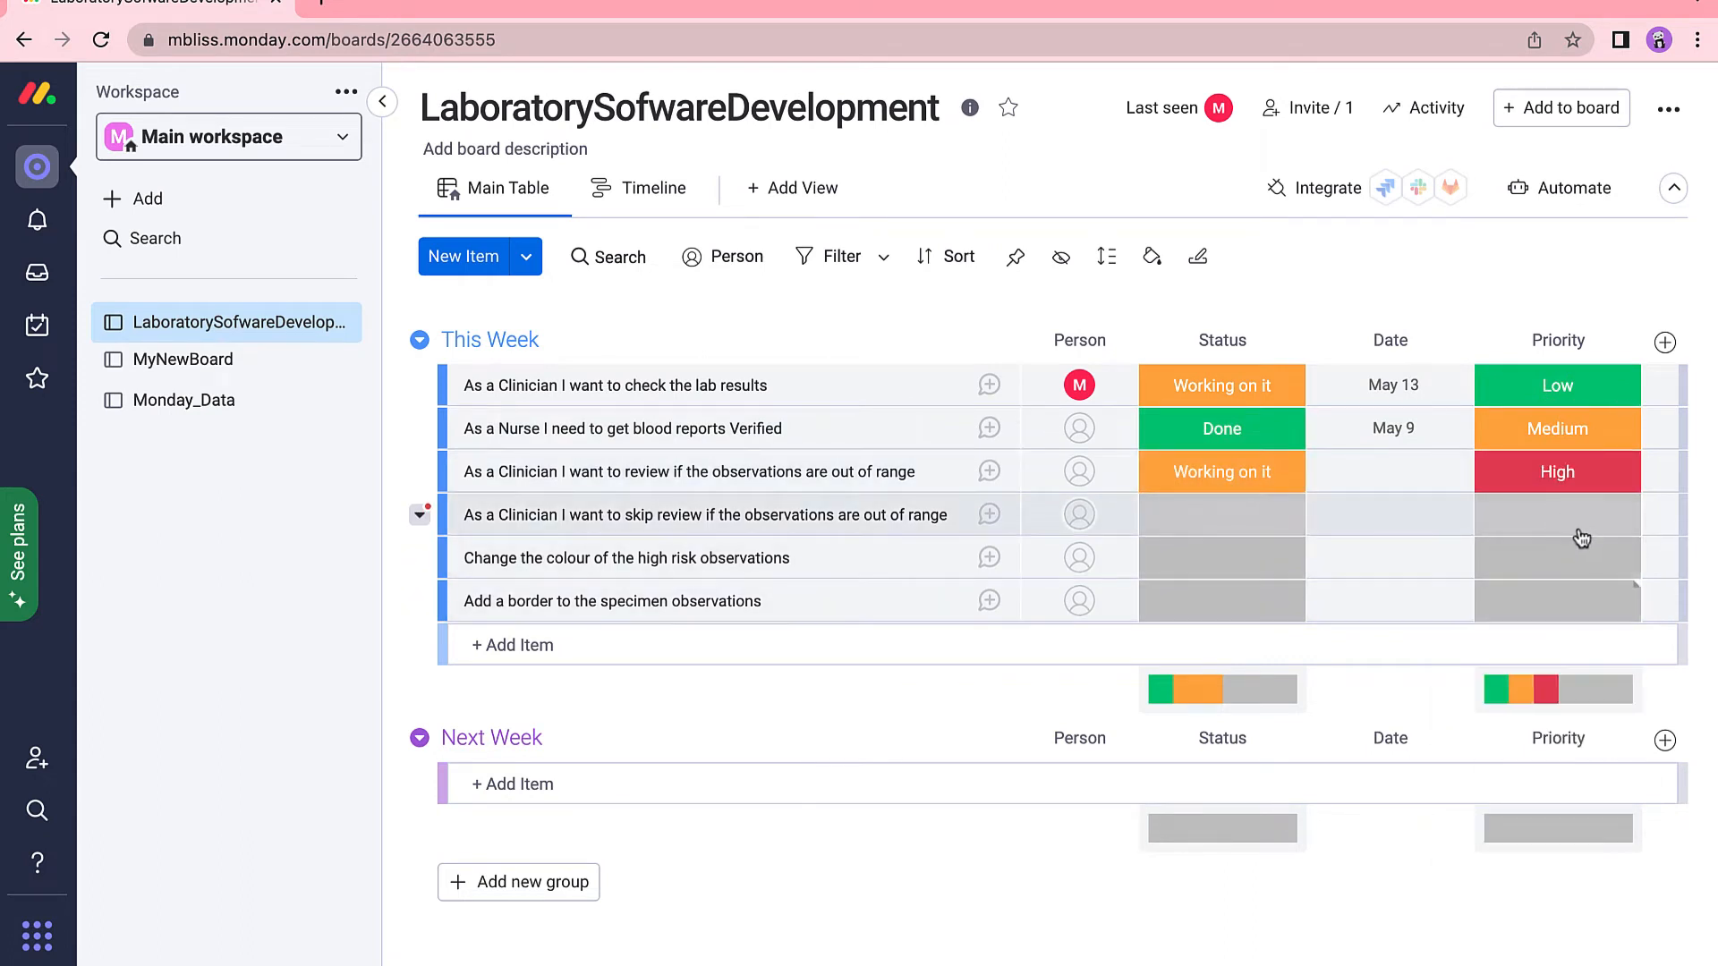
Set the fourth to sixth stories' priorities to High, Medium and High.
{"action": "left_click", "coordinate": [1579, 516]}
{"action": "left_click", "coordinate": [1545, 666]}
{"action": "left_click", "coordinate": [1595, 562]}
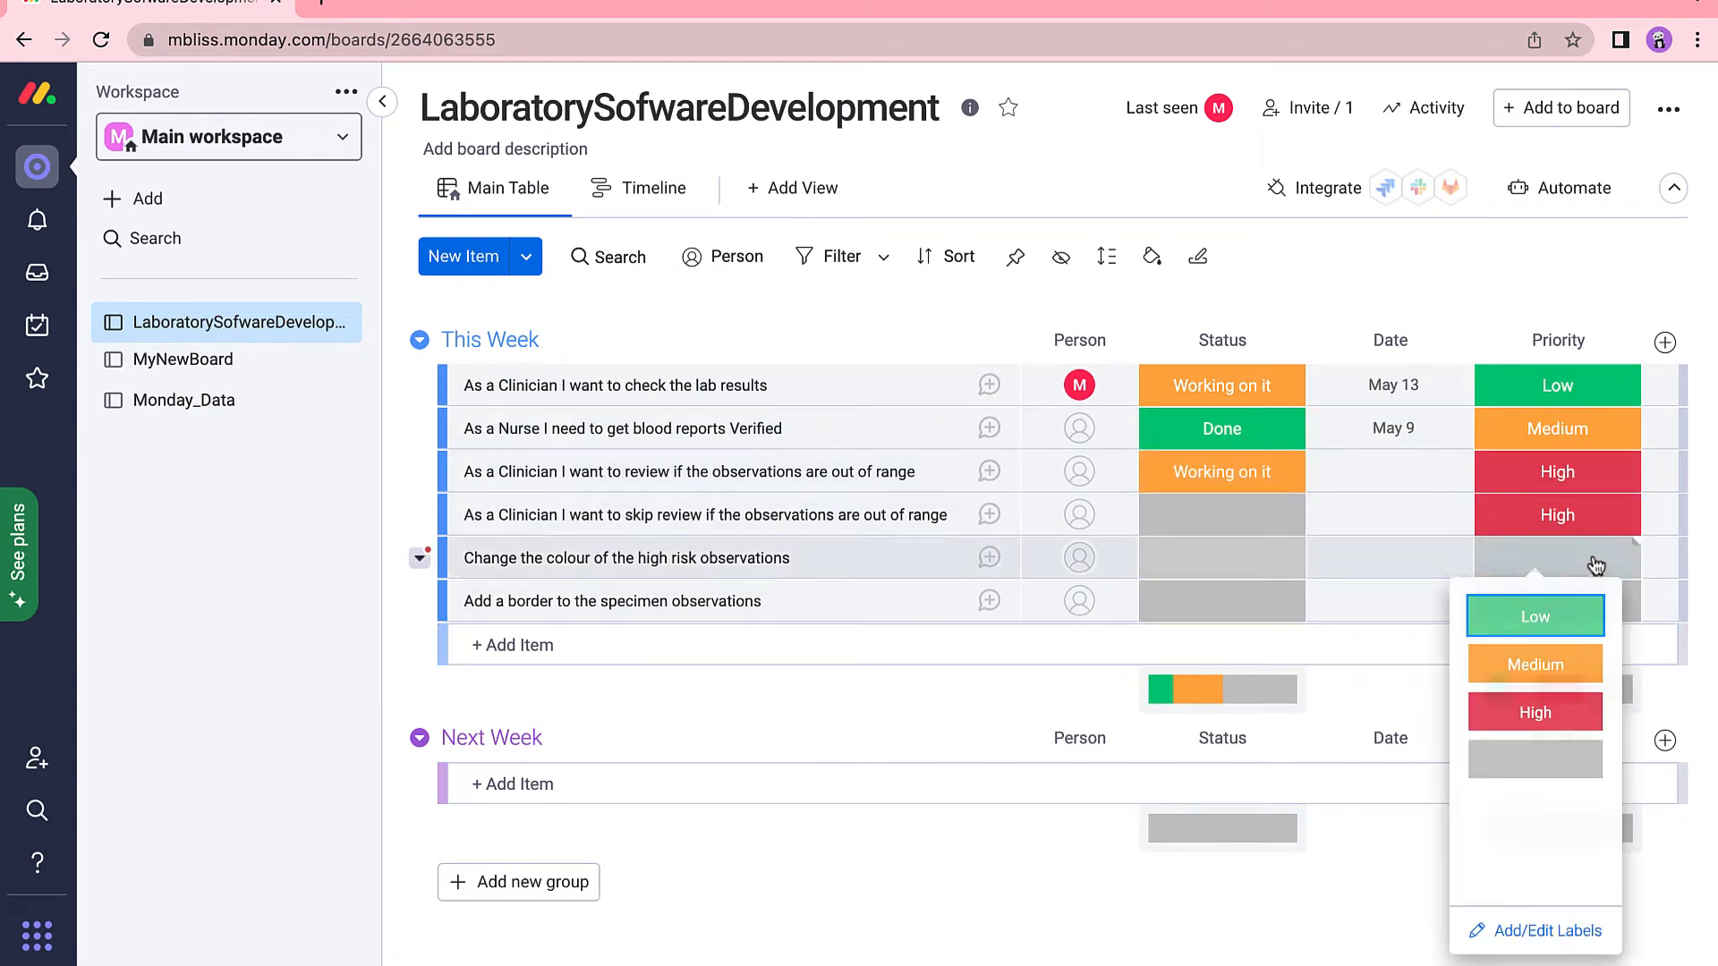
{"action": "left_click", "coordinate": [1561, 670]}
{"action": "left_click", "coordinate": [1582, 602]}
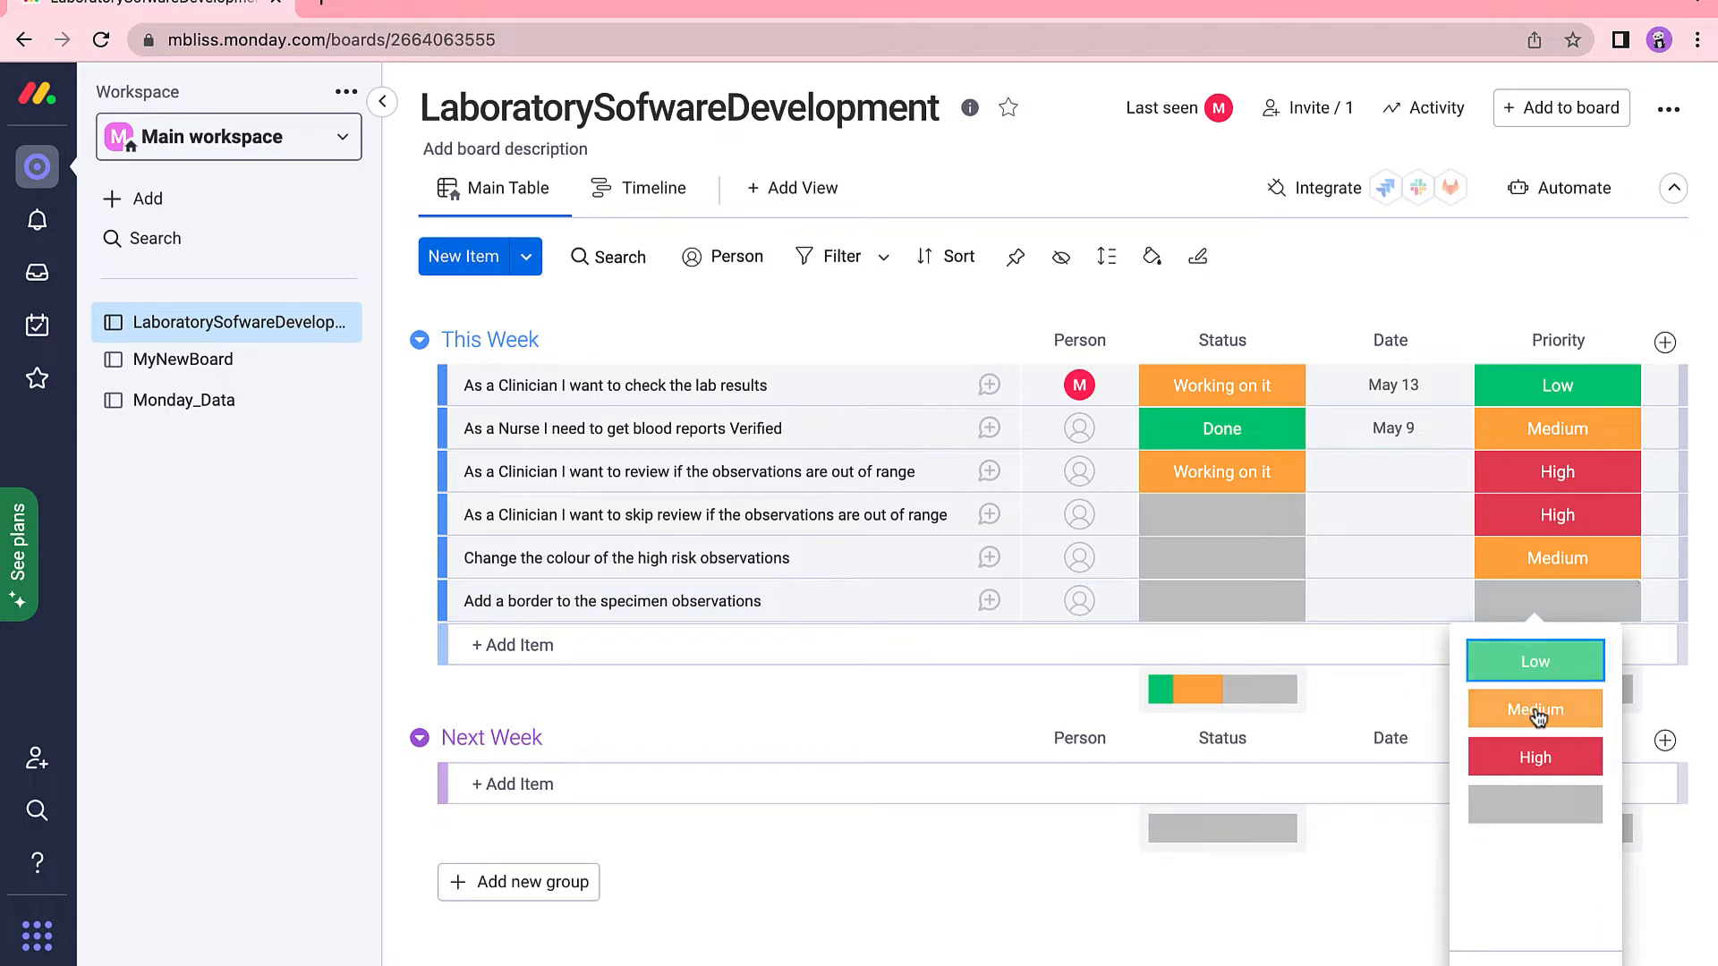
{"action": "left_click", "coordinate": [1535, 757]}
{"action": "left_click", "coordinate": [1252, 517]}
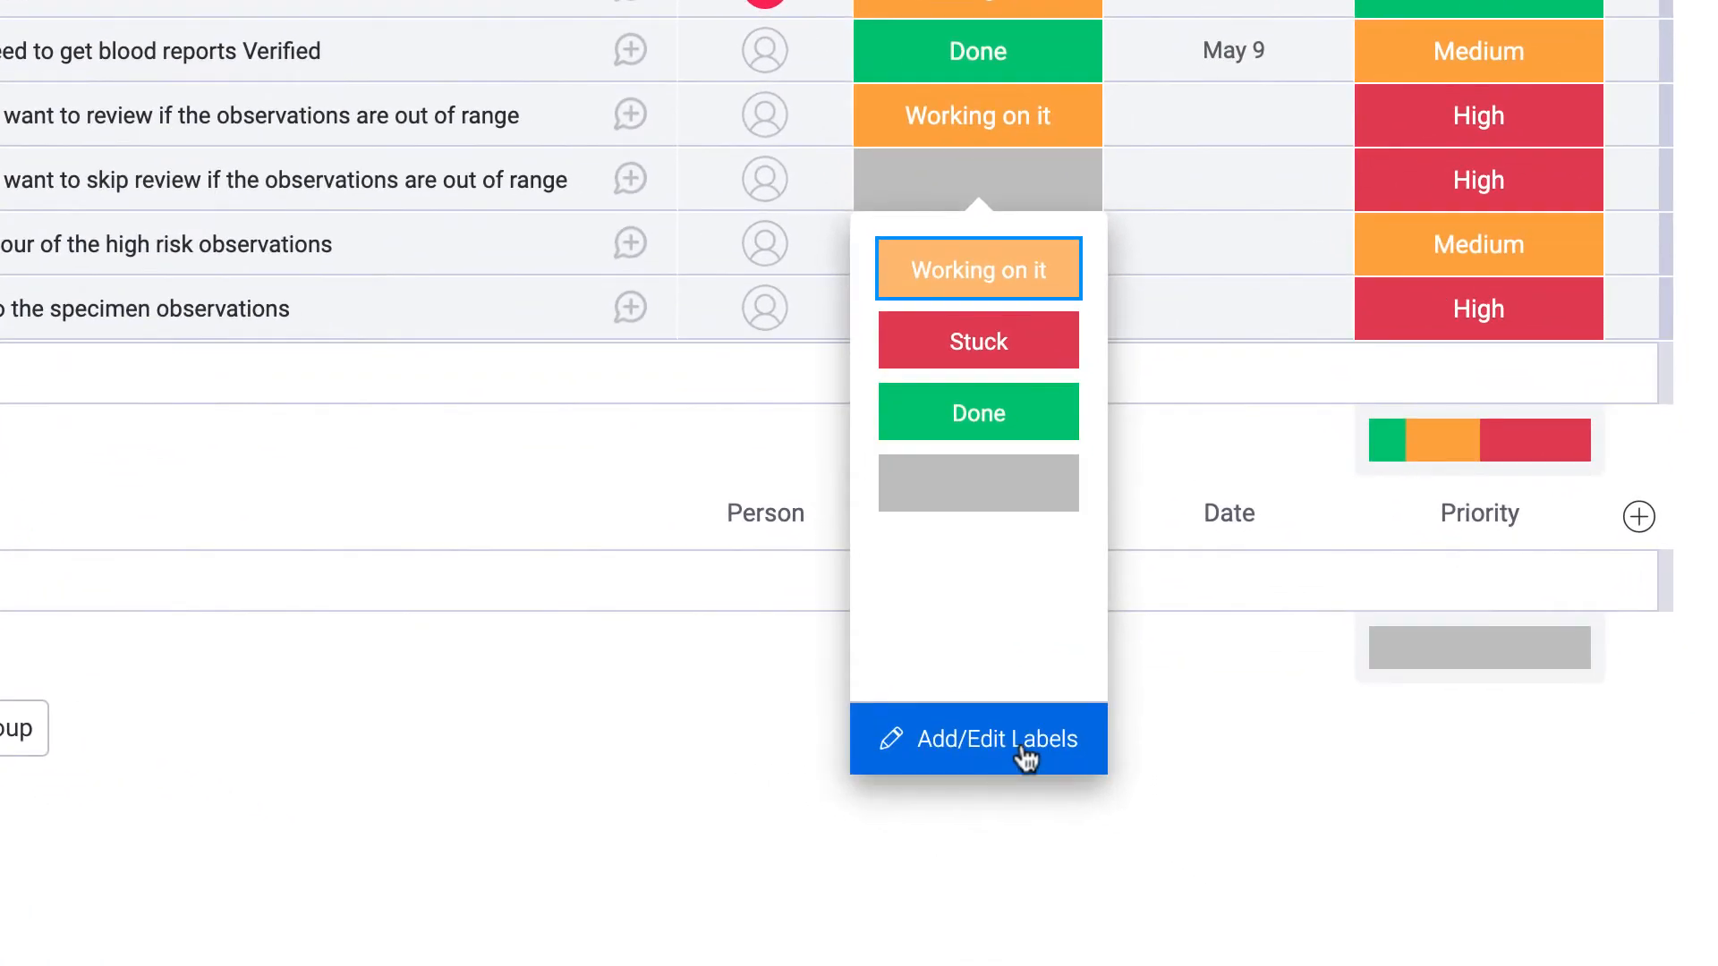
In the Status label editor, rename Working on it to In Progress, add Final Deploy and Testing, and apply.
{"action": "left_click", "coordinate": [1235, 888]}
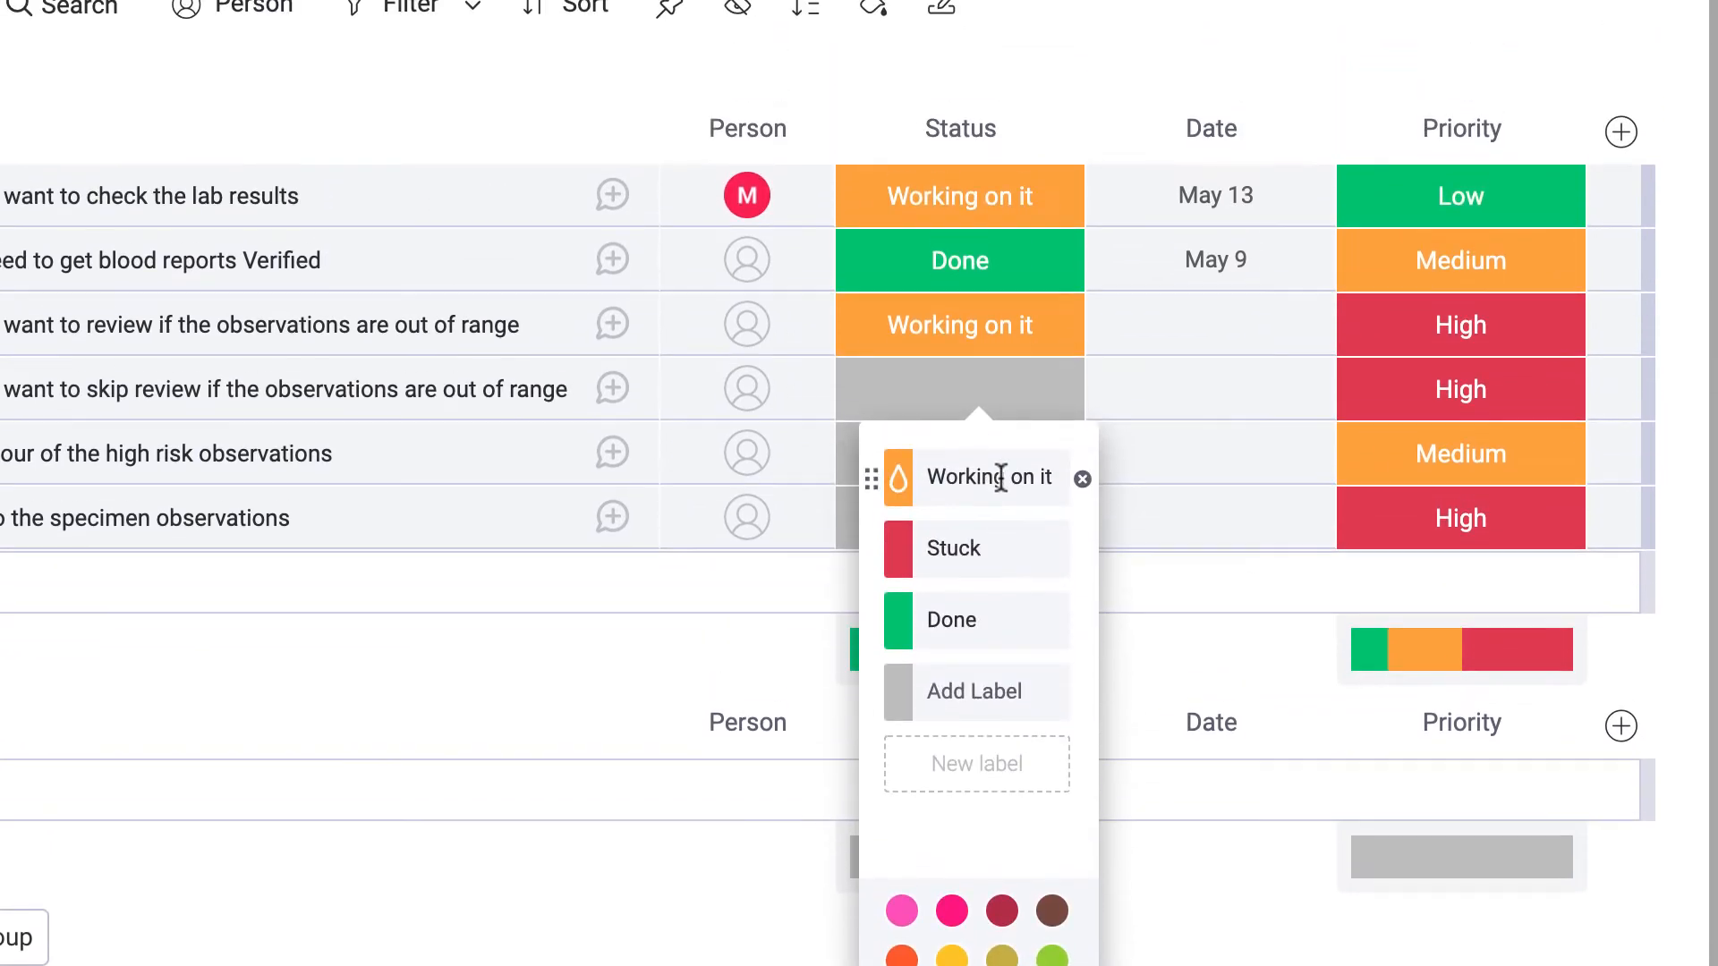
{"action": "left_click", "coordinate": [1006, 271]}
{"action": "type", "text": "InPro"}
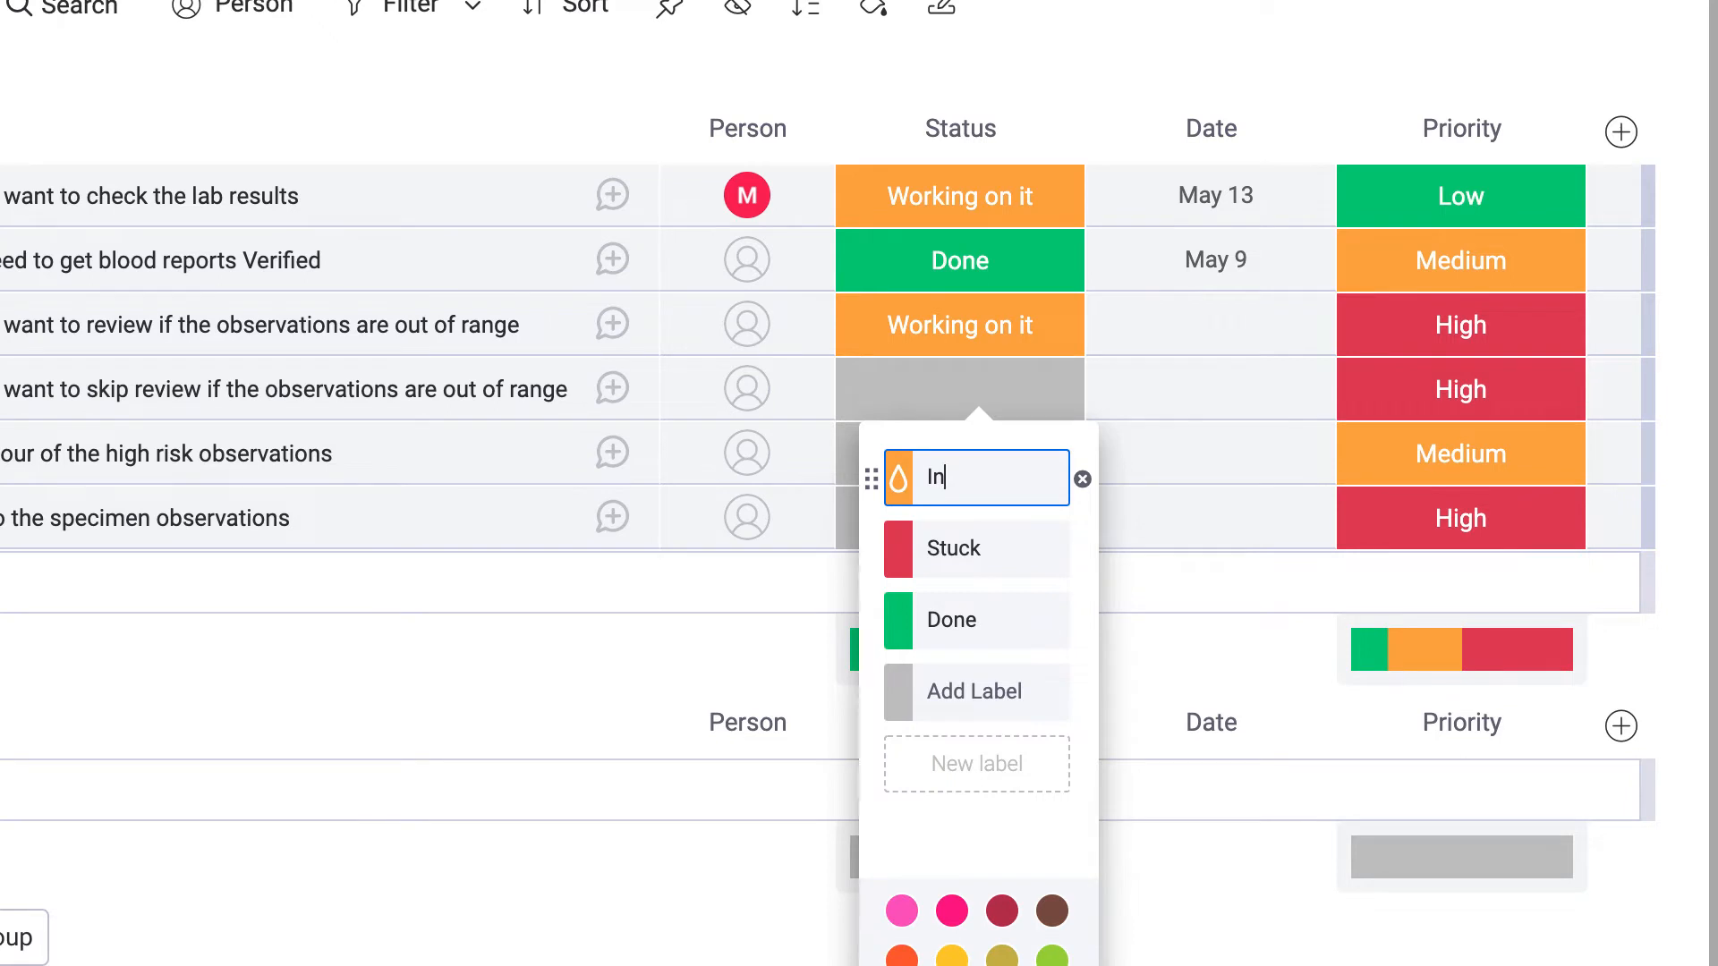
{"action": "type", "text": "Progress"}
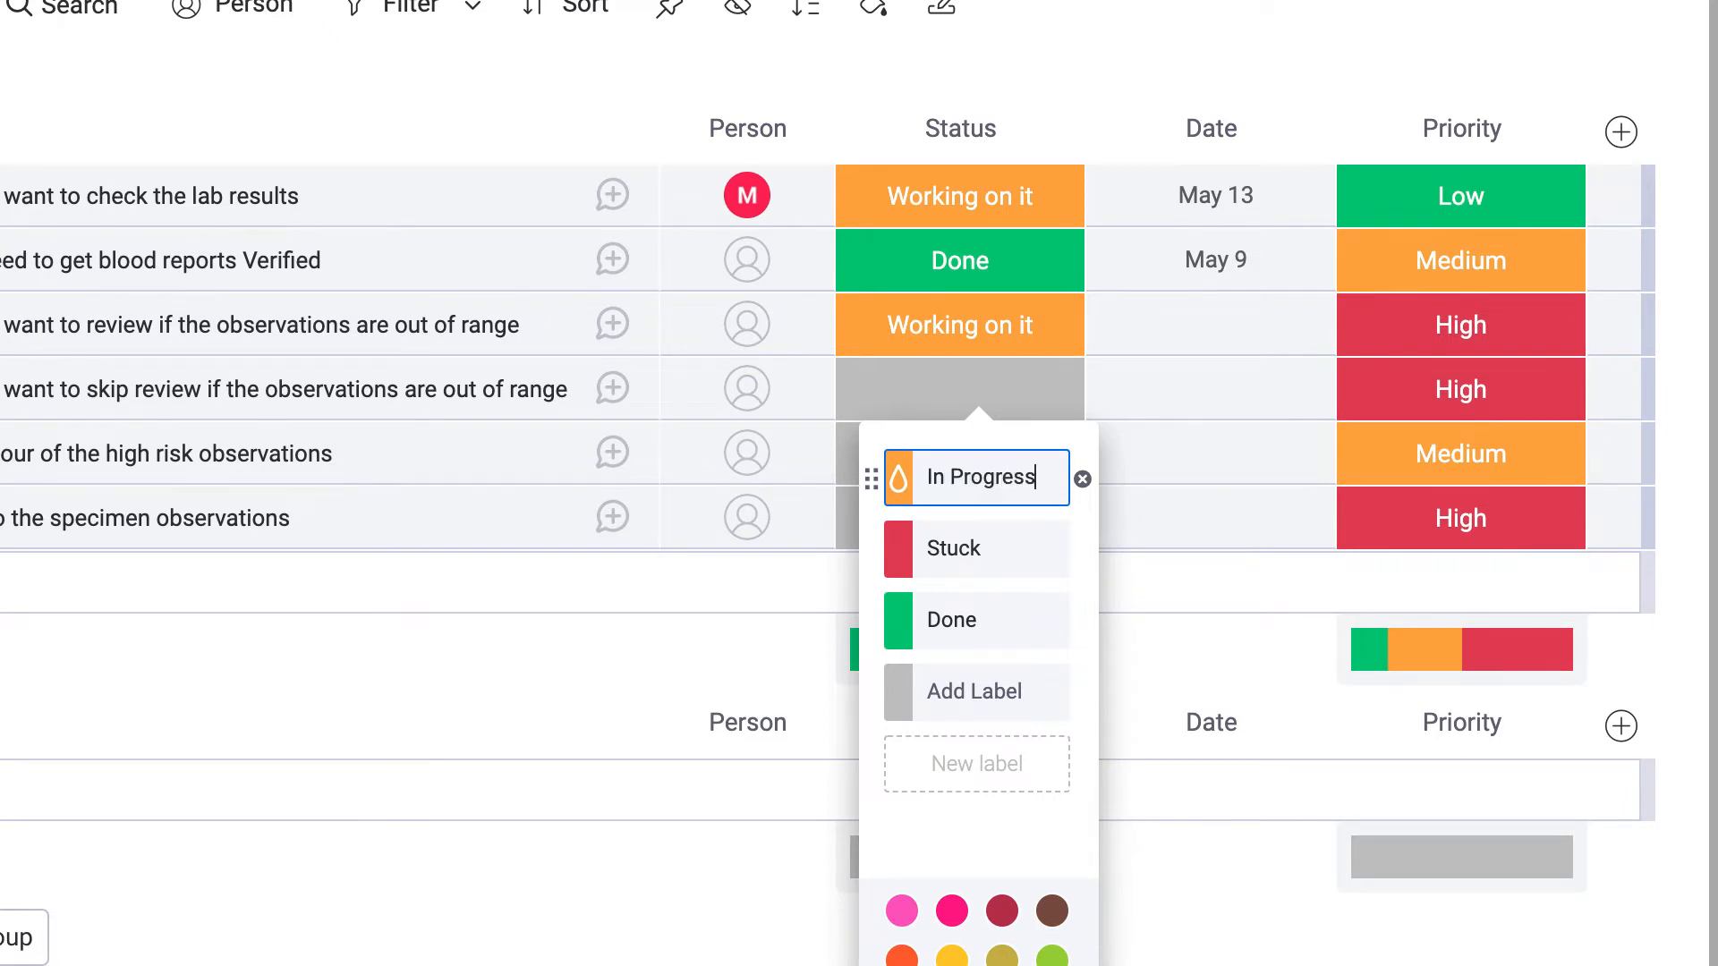
{"action": "key", "text": "Return"}
{"action": "type", "text": "Final"}
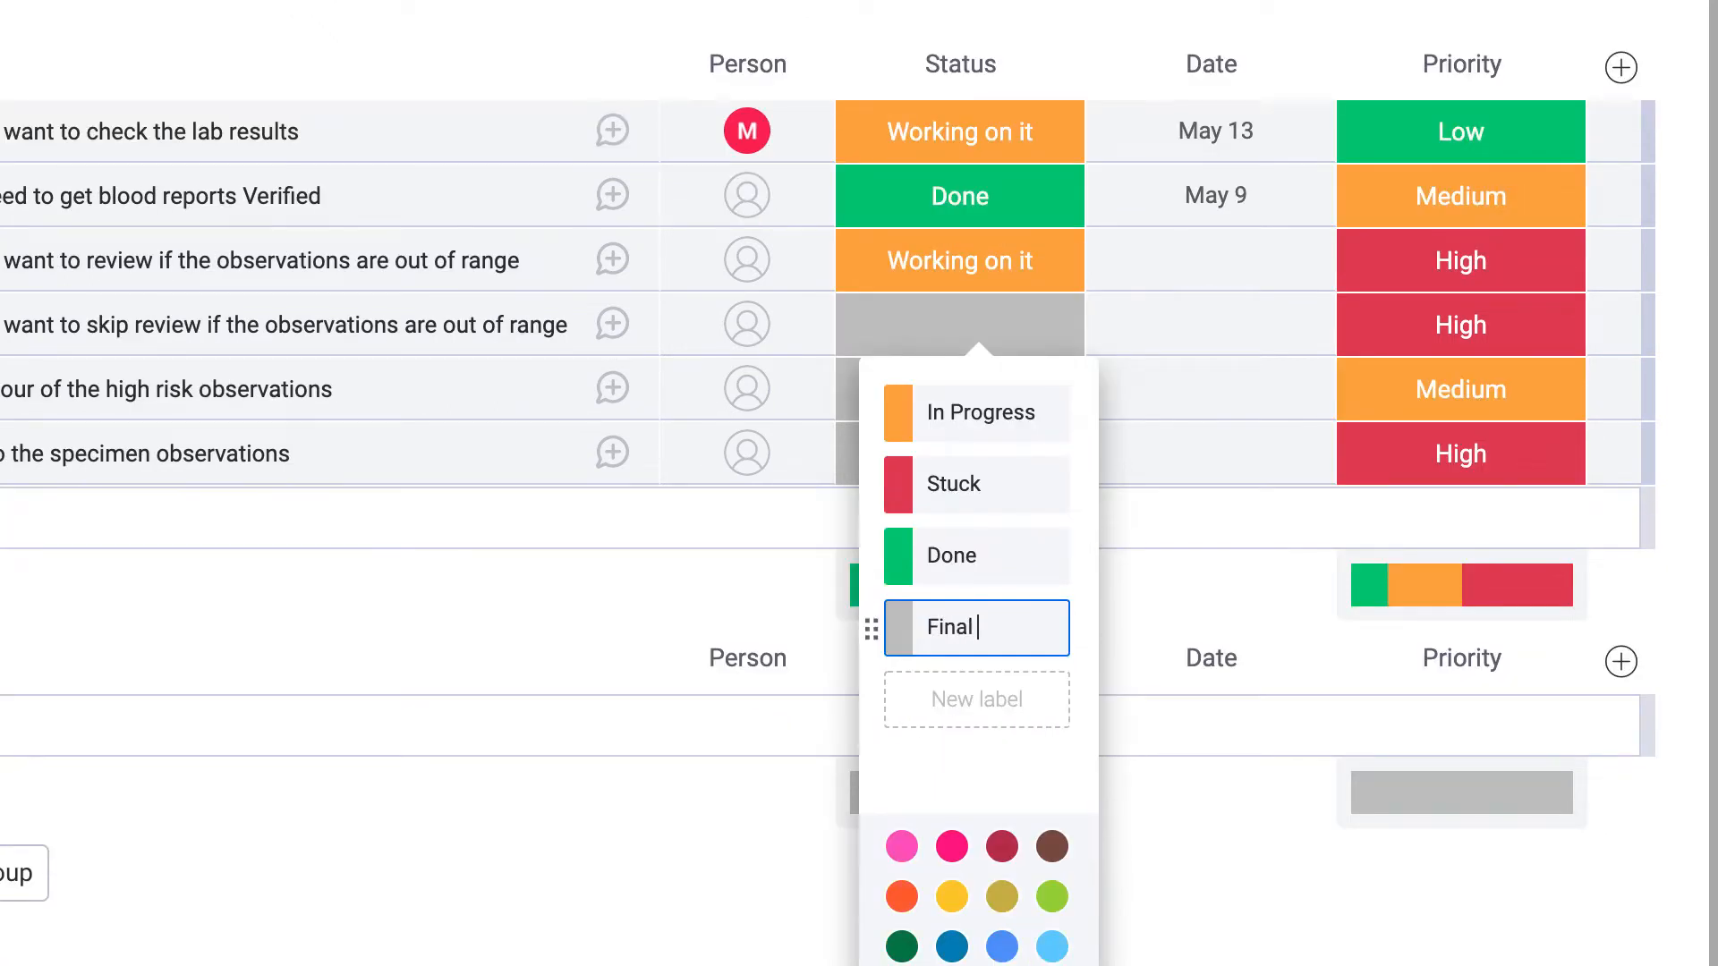
{"action": "type", "text": " Deploy"}
{"action": "left_click", "coordinate": [999, 694]}
{"action": "left_click", "coordinate": [999, 479]}
{"action": "type", "text": "Testing"}
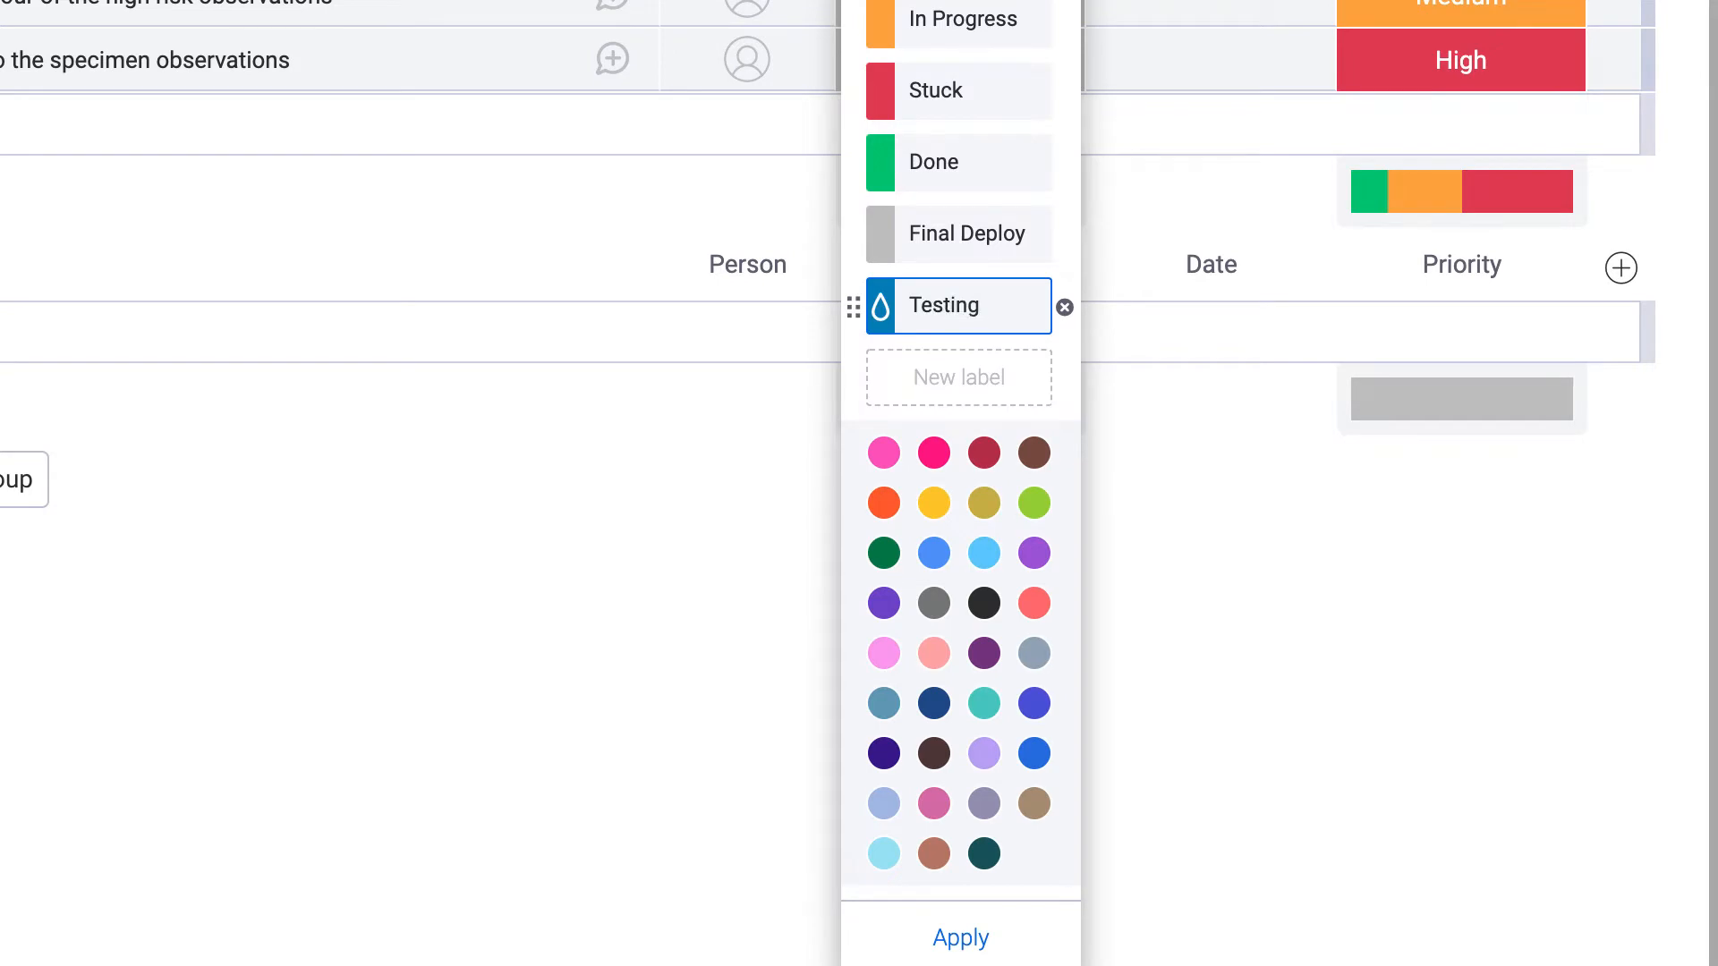
{"action": "left_click", "coordinate": [1521, 399]}
{"action": "left_click", "coordinate": [1467, 485]}
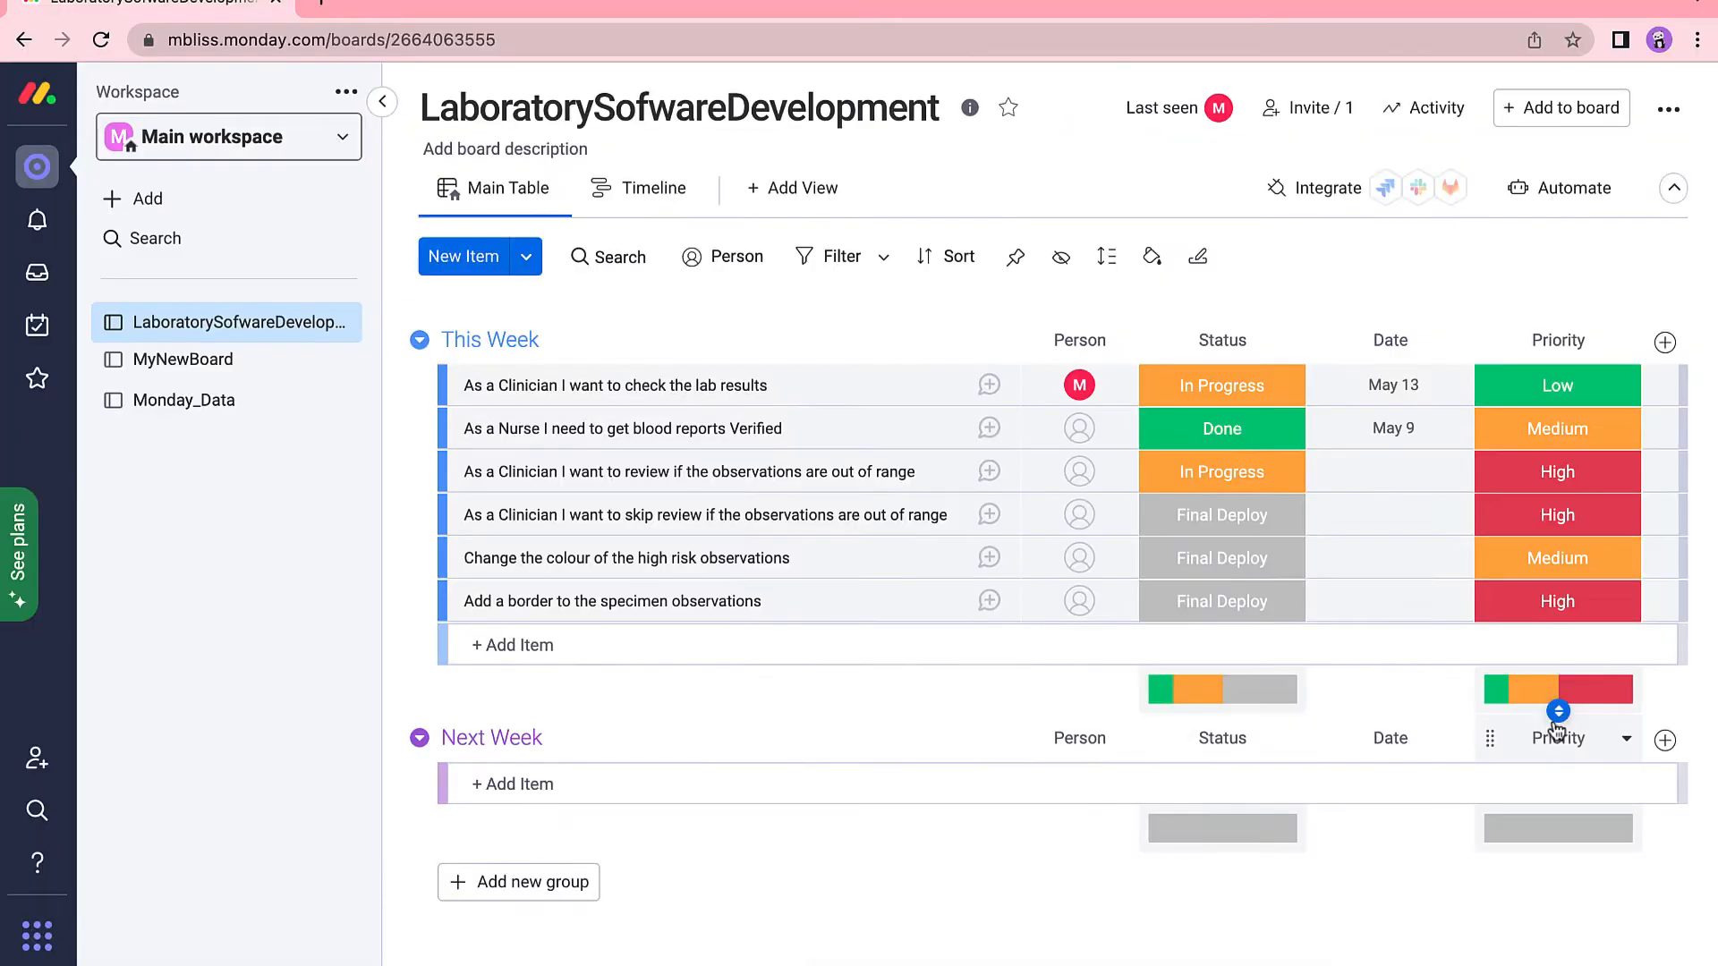
Rename the Date column to Deploy Date.
{"action": "left_click", "coordinate": [1416, 341]}
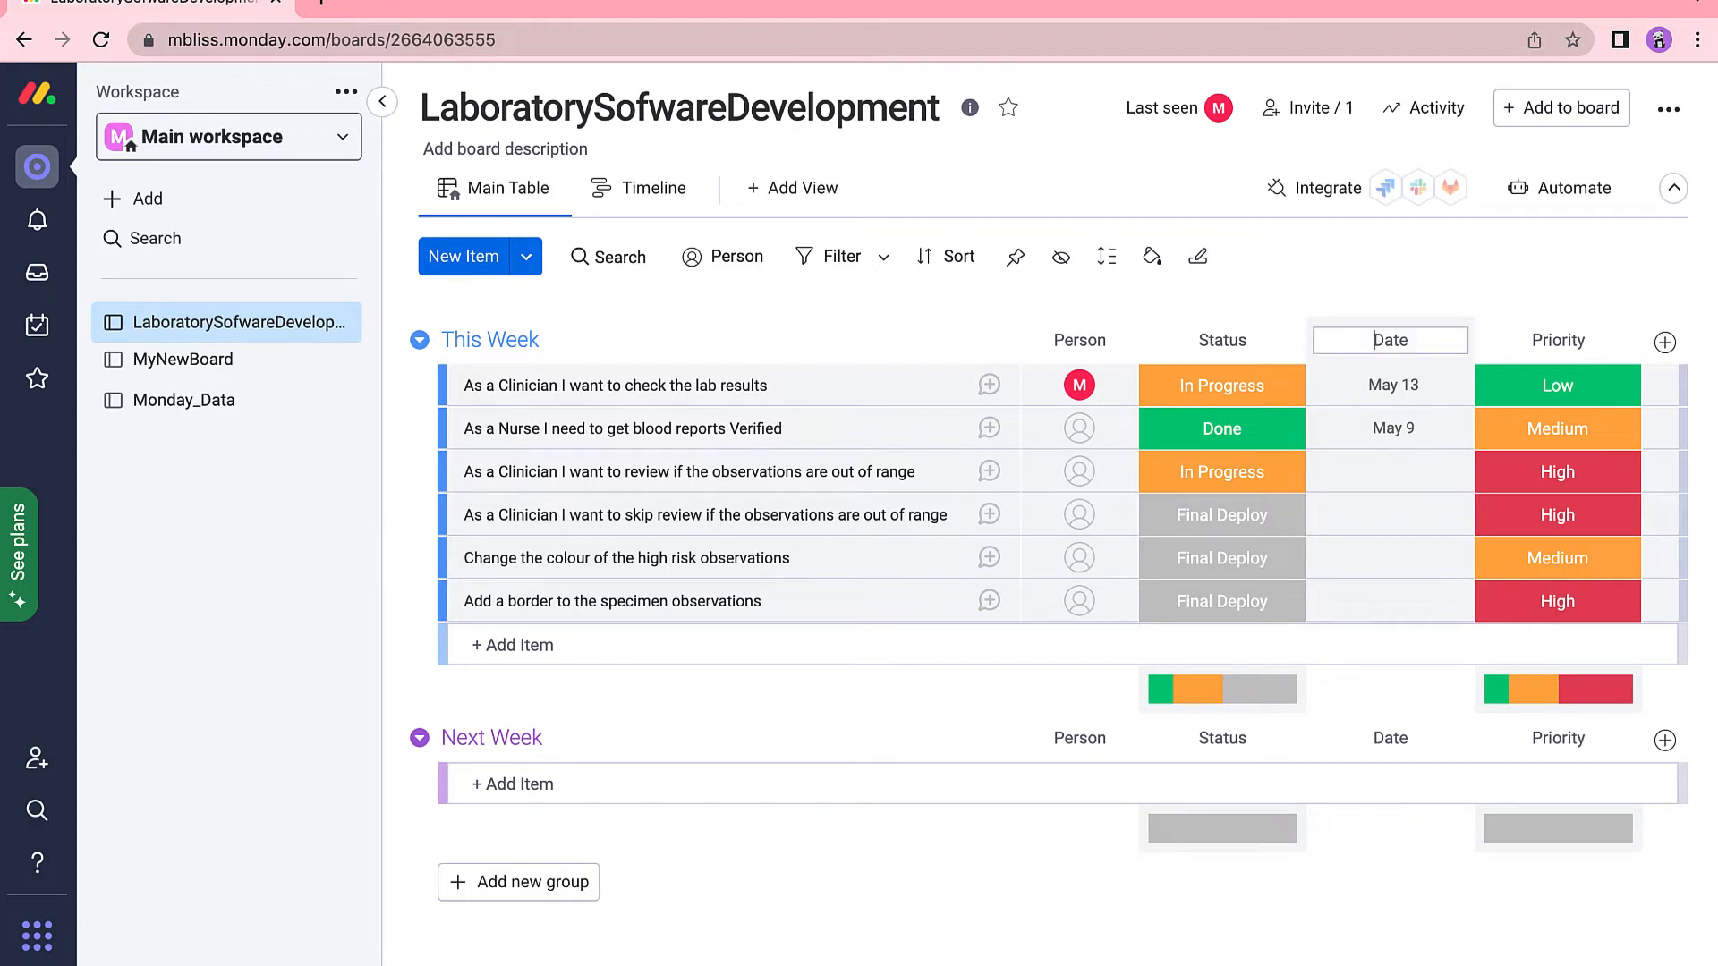
{"action": "type", "text": "Deploy"}
{"action": "key", "text": "Return"}
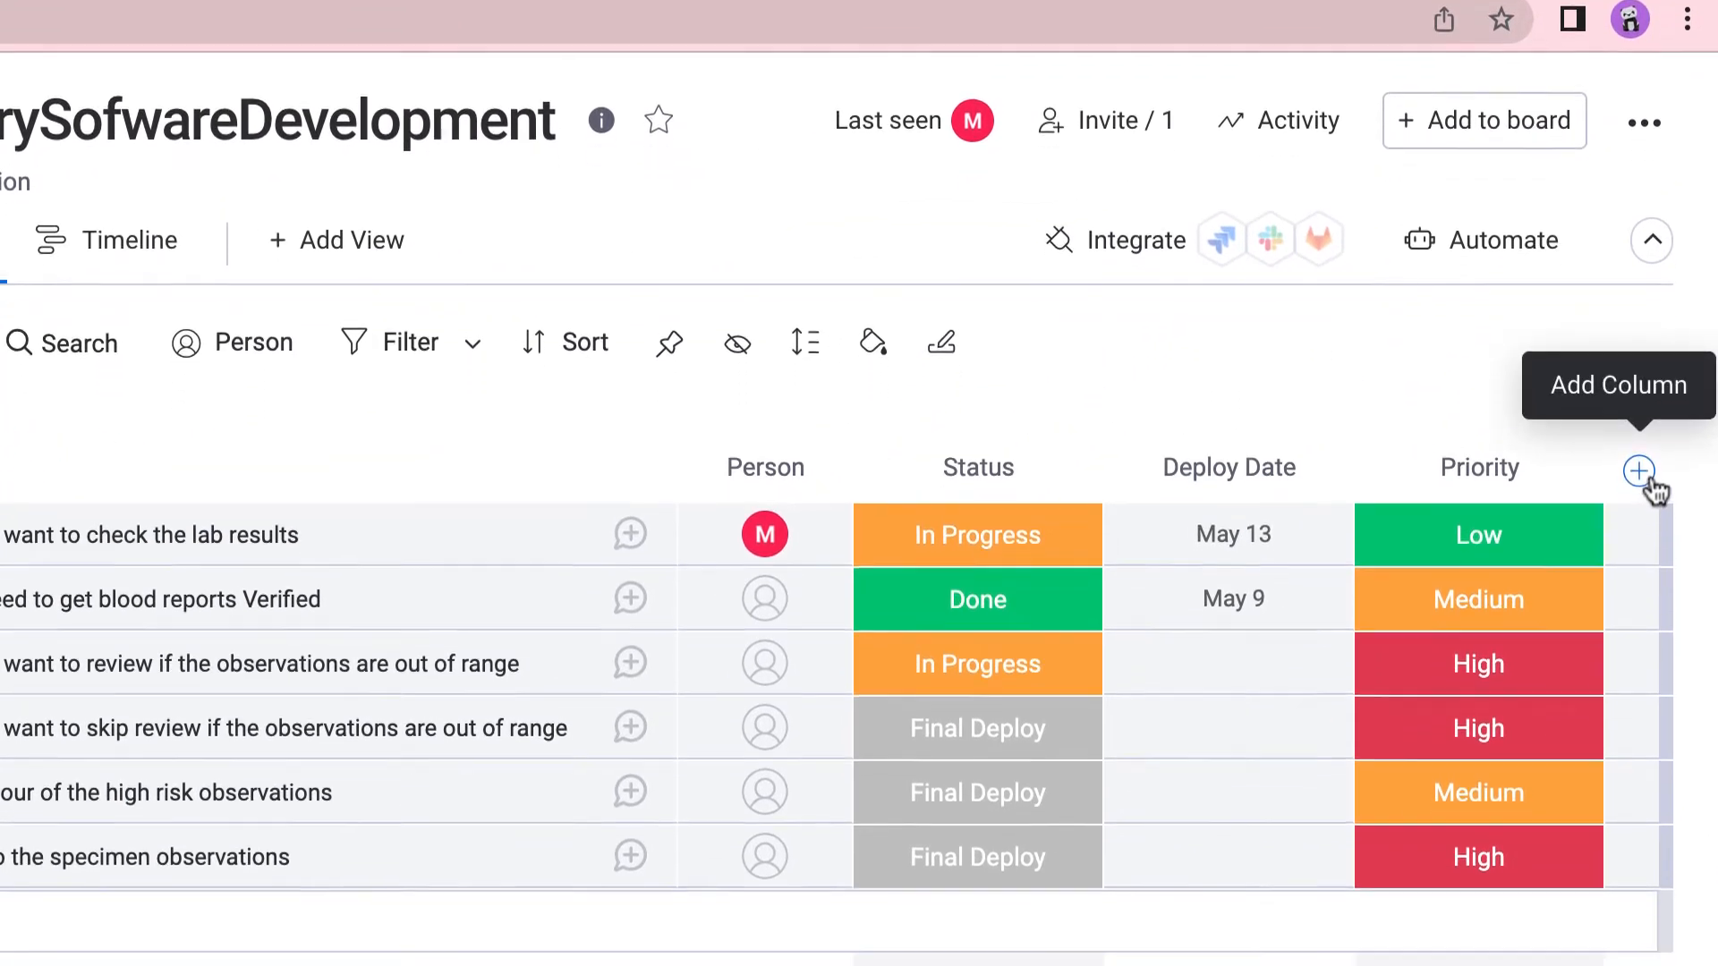
Add a Numbers column titled Release Version to the board.
{"action": "left_click", "coordinate": [1644, 479]}
{"action": "left_click", "coordinate": [1238, 513]}
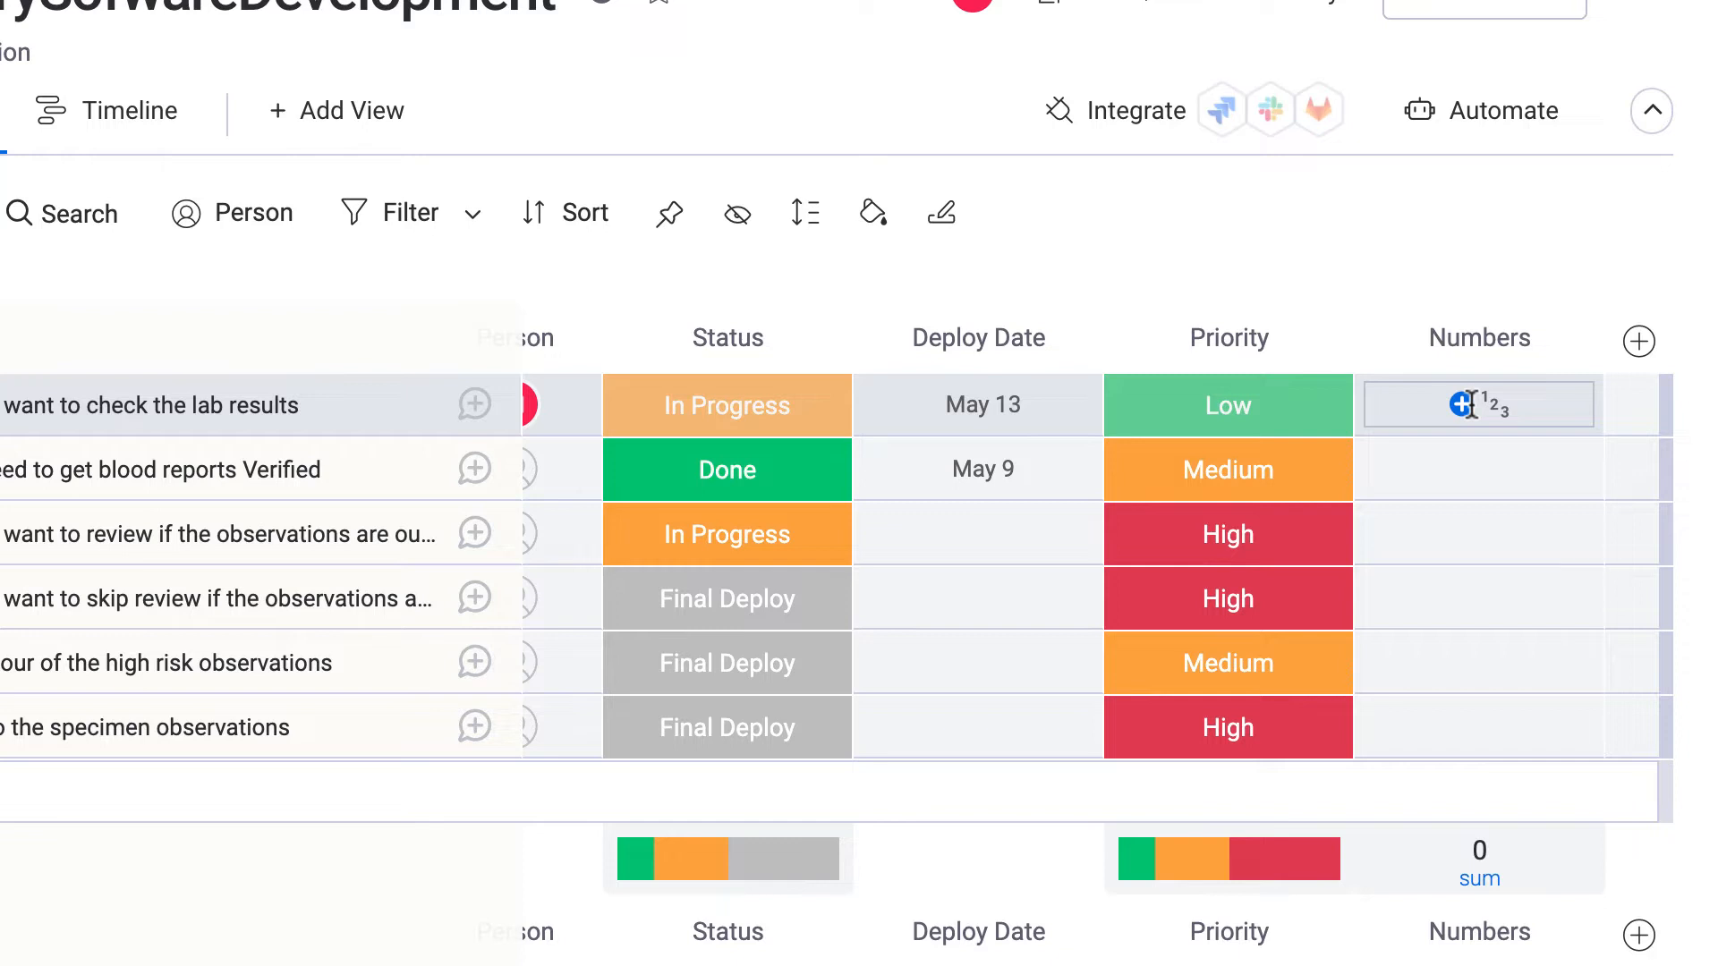
{"action": "left_click", "coordinate": [1479, 339]}
{"action": "type", "text": "RE"}
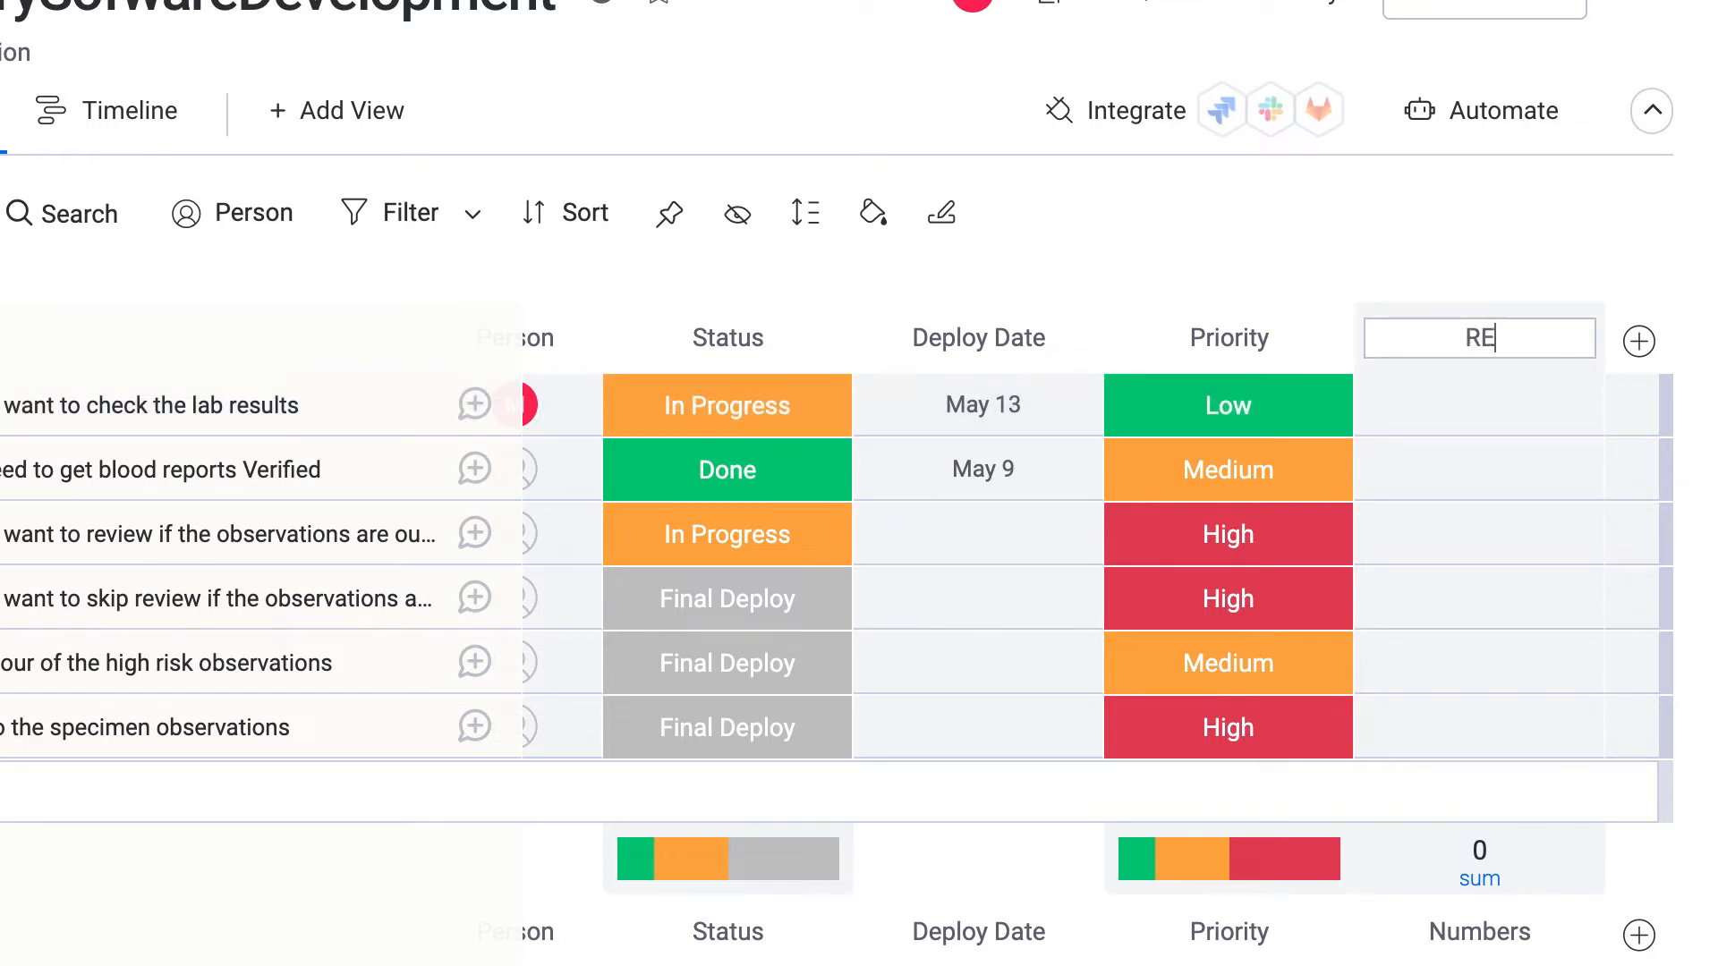
{"action": "key", "text": "BackSpace"}
{"action": "type", "text": "elease Version"}
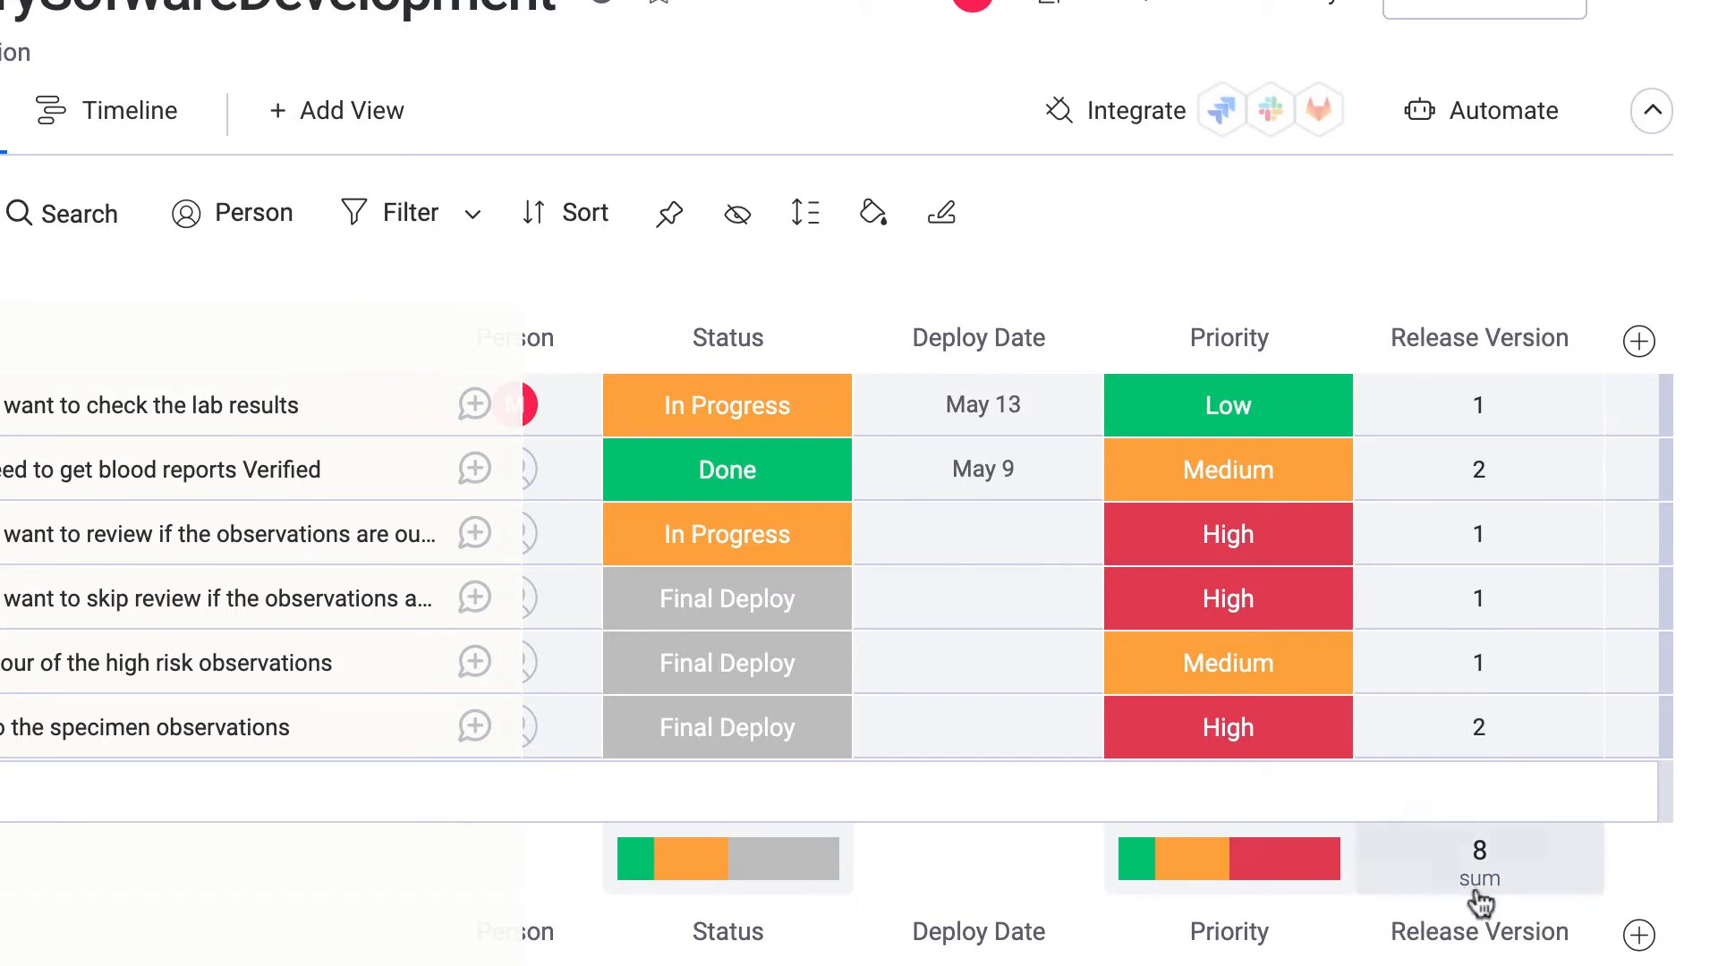
{"action": "scroll", "coordinate": [1539, 859], "scroll_direction": "down", "scroll_amount": 4}
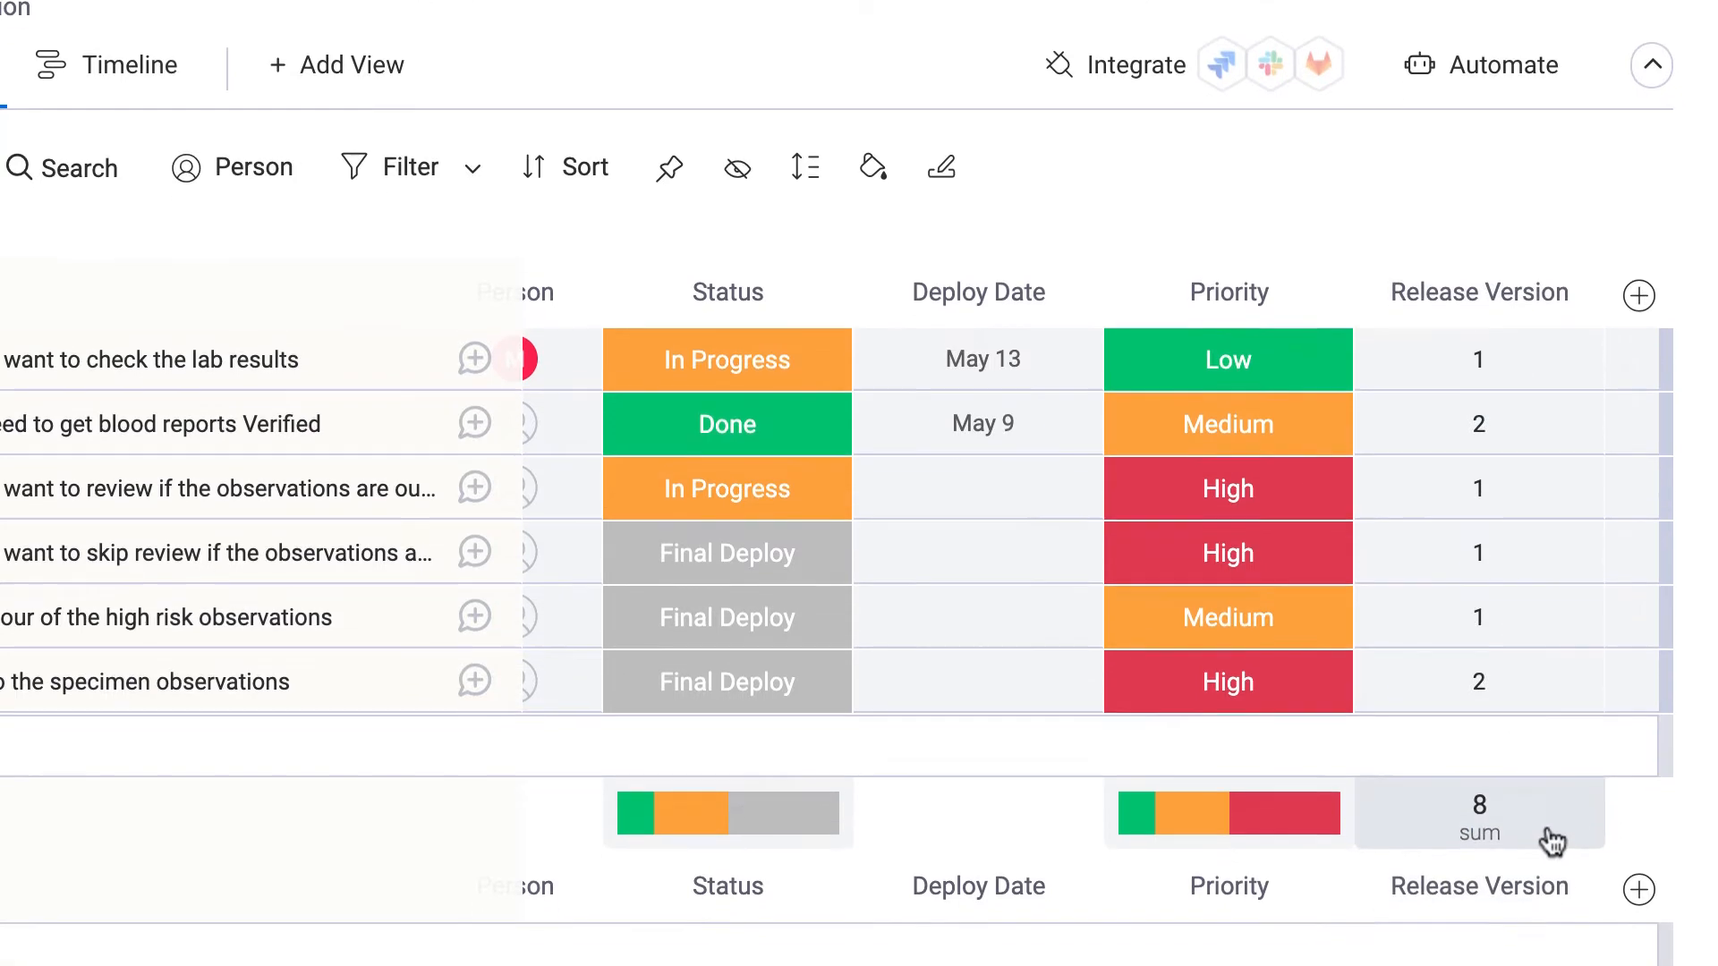
{"action": "scroll", "coordinate": [1548, 543], "scroll_direction": "down", "scroll_amount": 1}
{"action": "left_click", "coordinate": [1477, 462]}
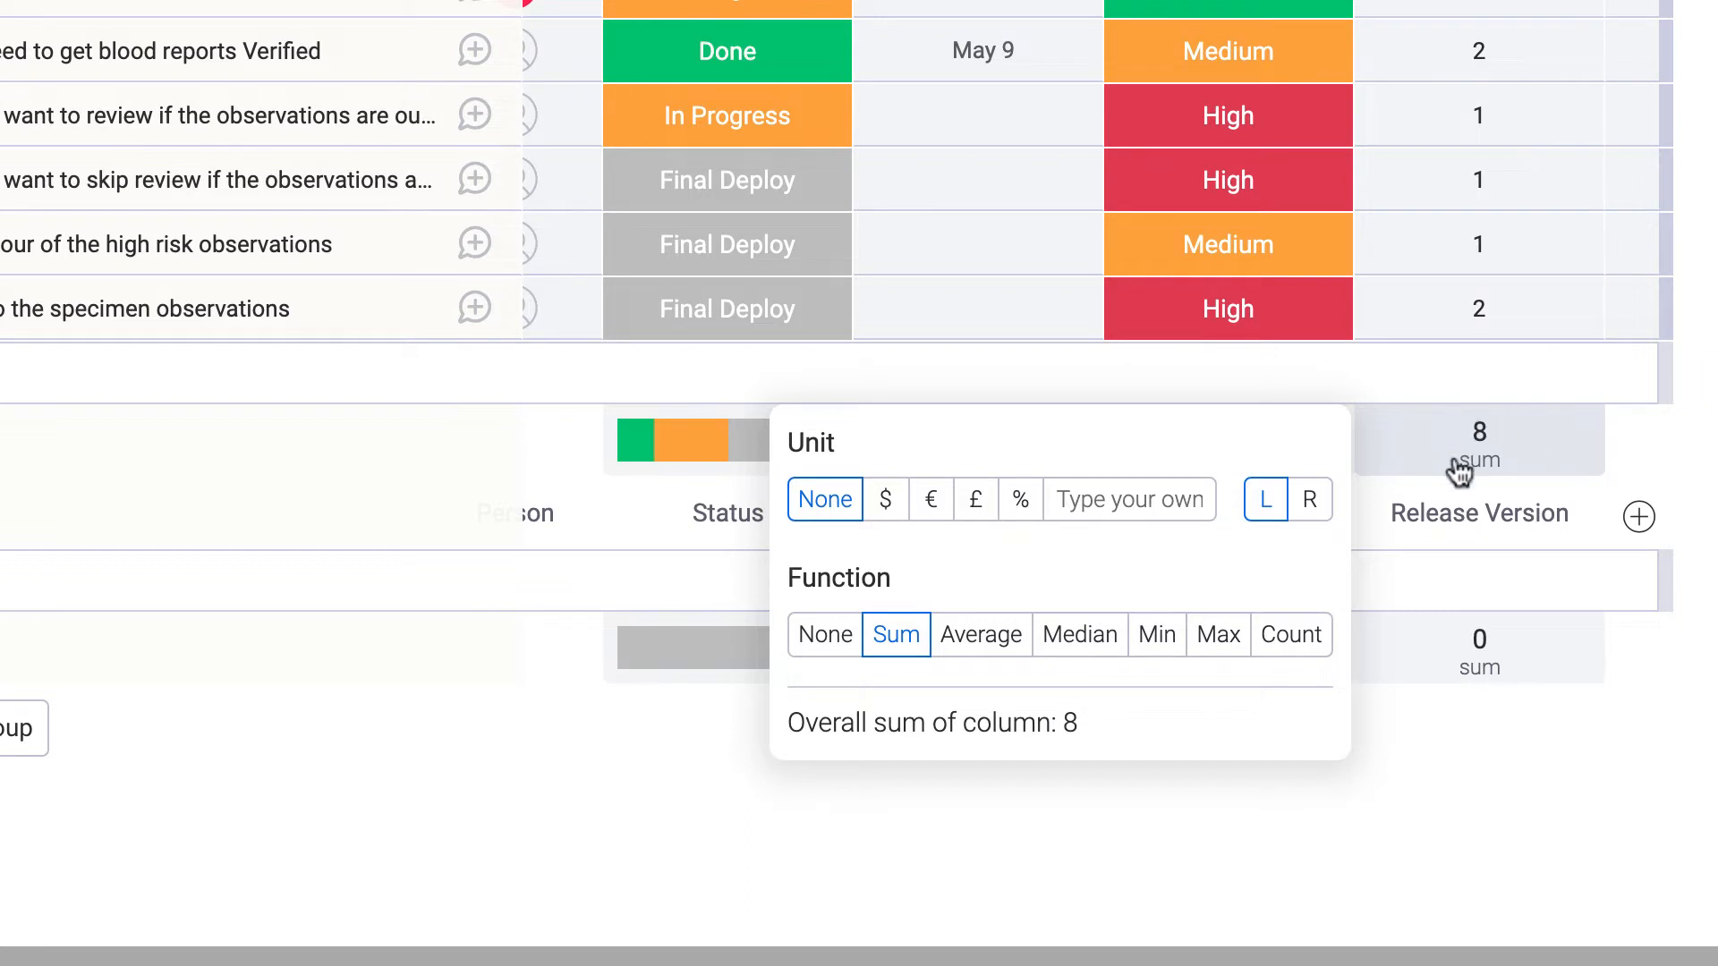
Set the Release Version column's summary function to None.
{"action": "left_click", "coordinate": [827, 636]}
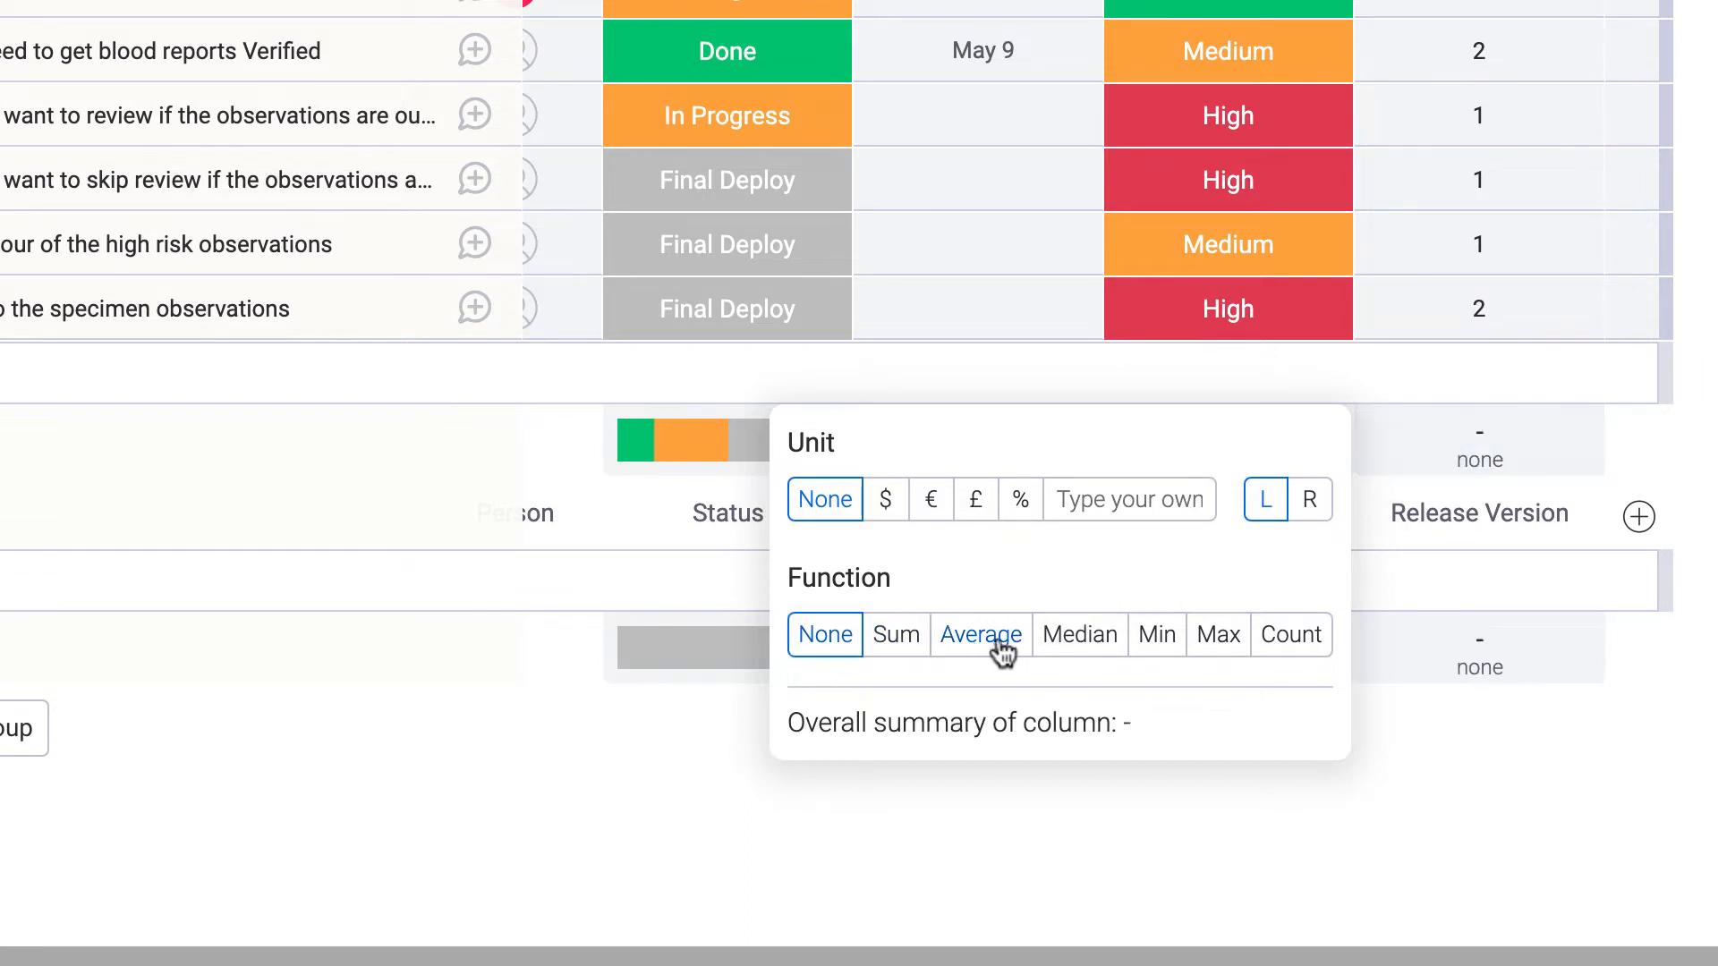
{"action": "left_click", "coordinate": [1650, 466]}
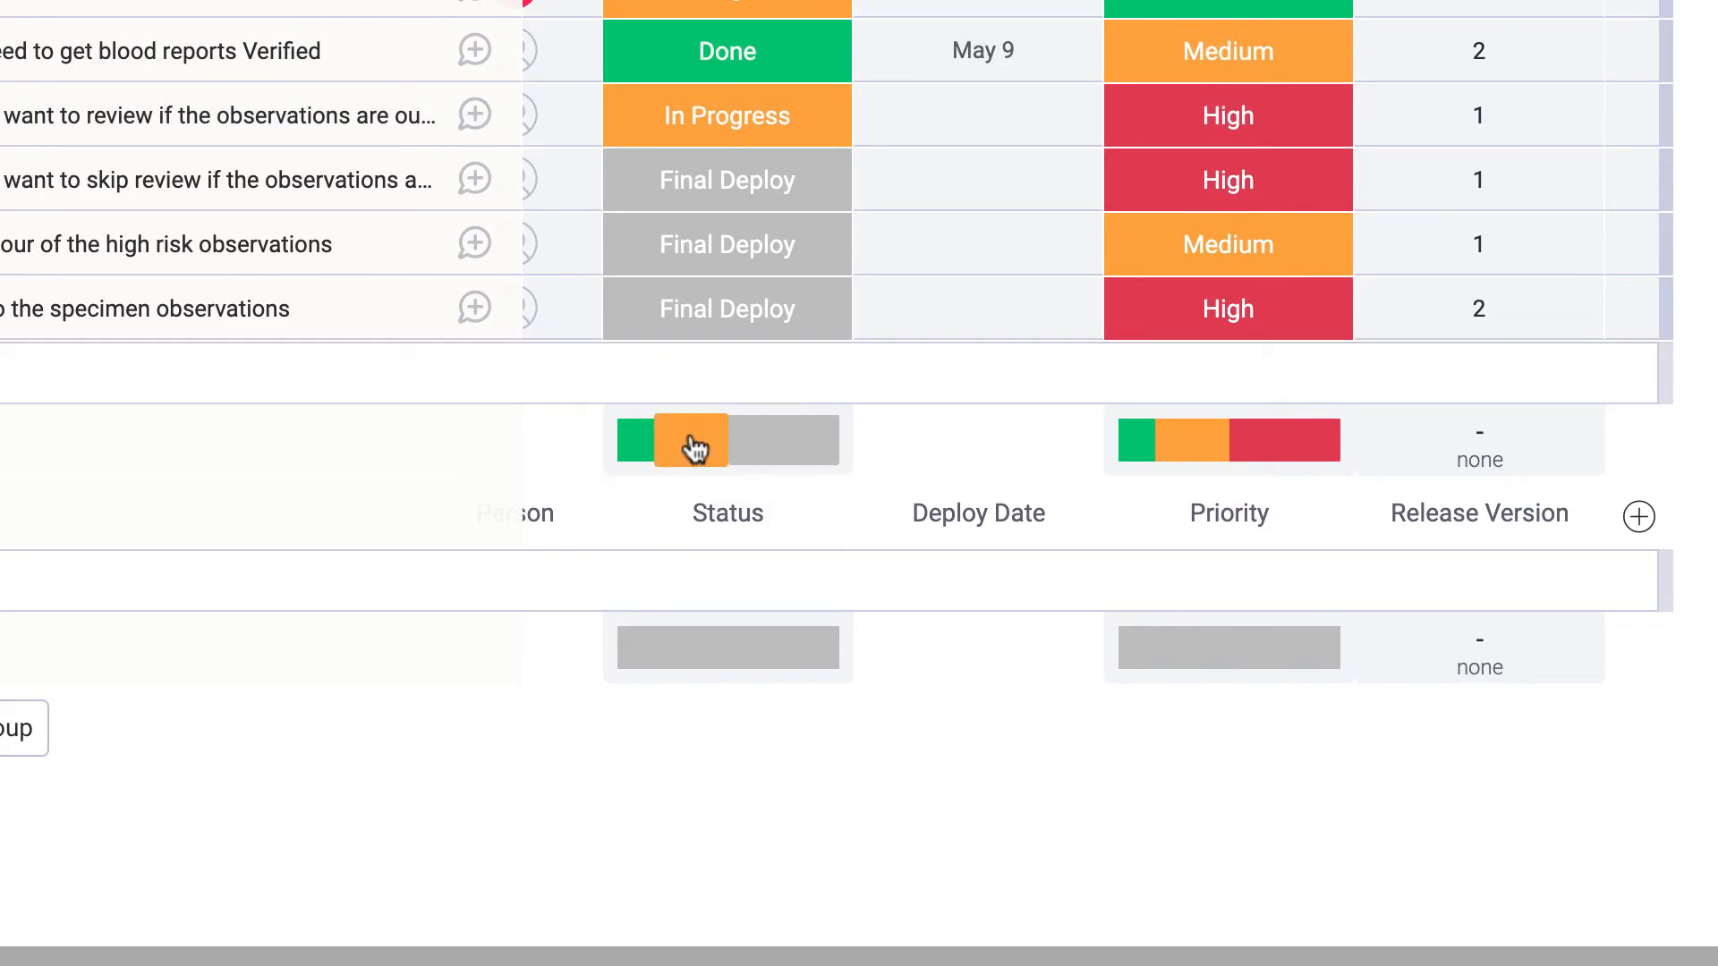
{"action": "mouse_move", "coordinate": [732, 458]}
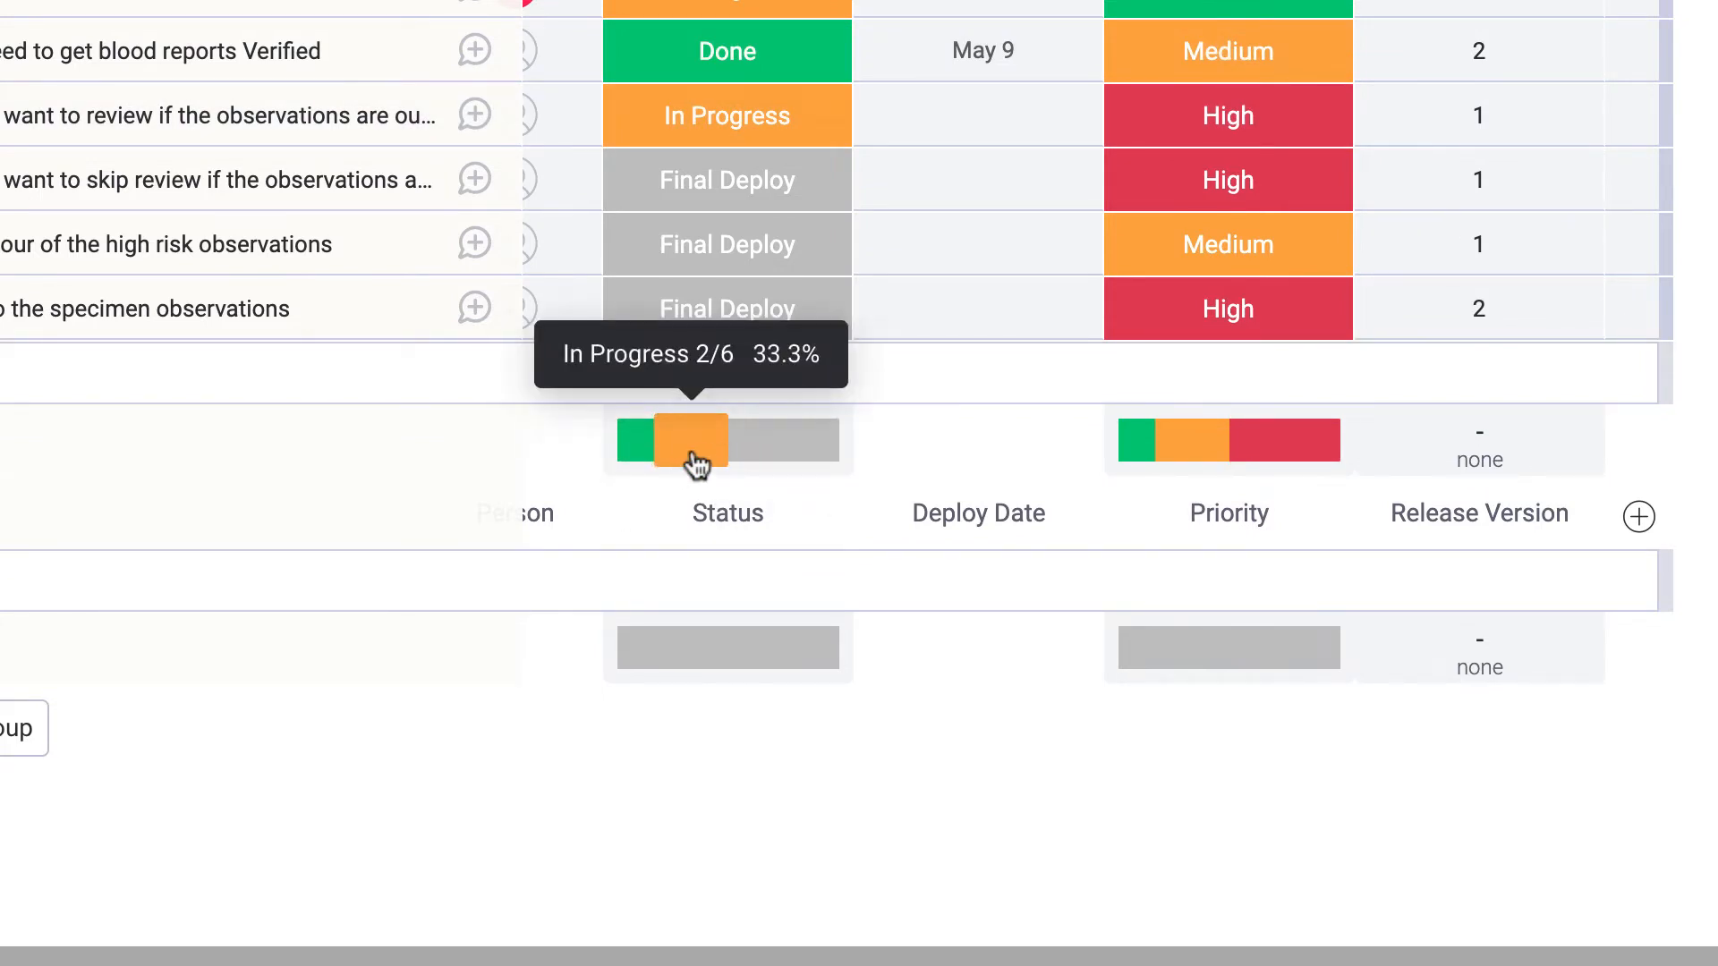
{"action": "mouse_move", "coordinate": [649, 456]}
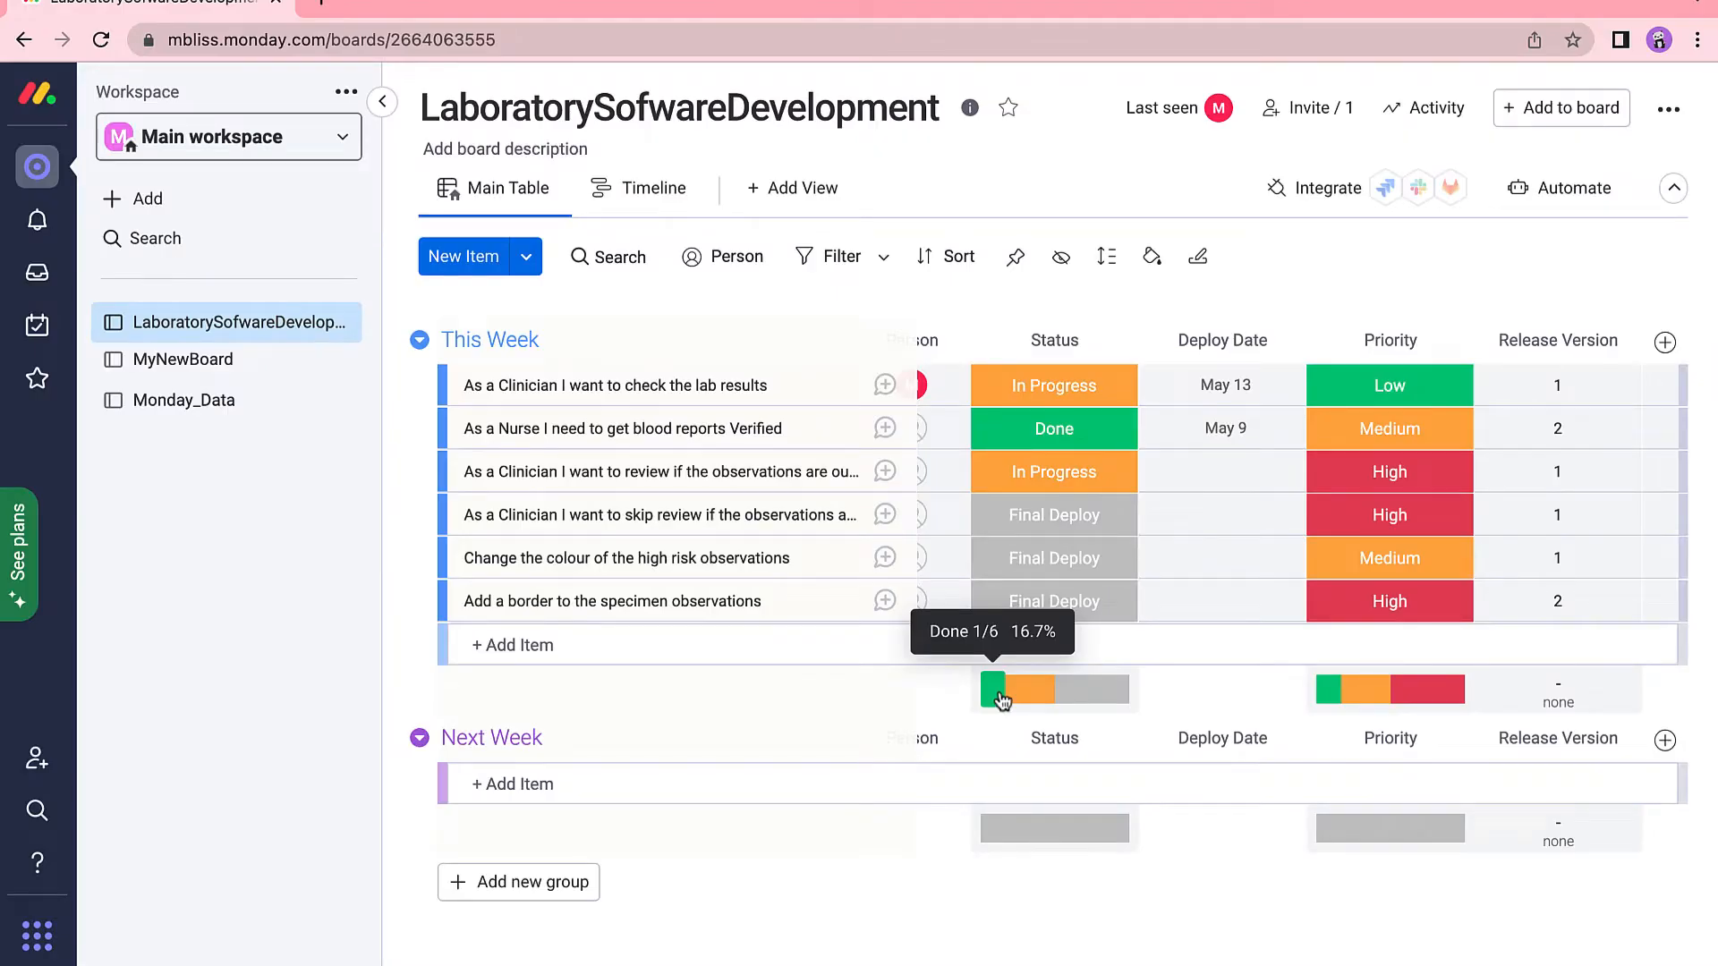
Add a Timeline column and give the first two stories a May 10 – May 21 range.
{"action": "left_click", "coordinate": [1664, 342]}
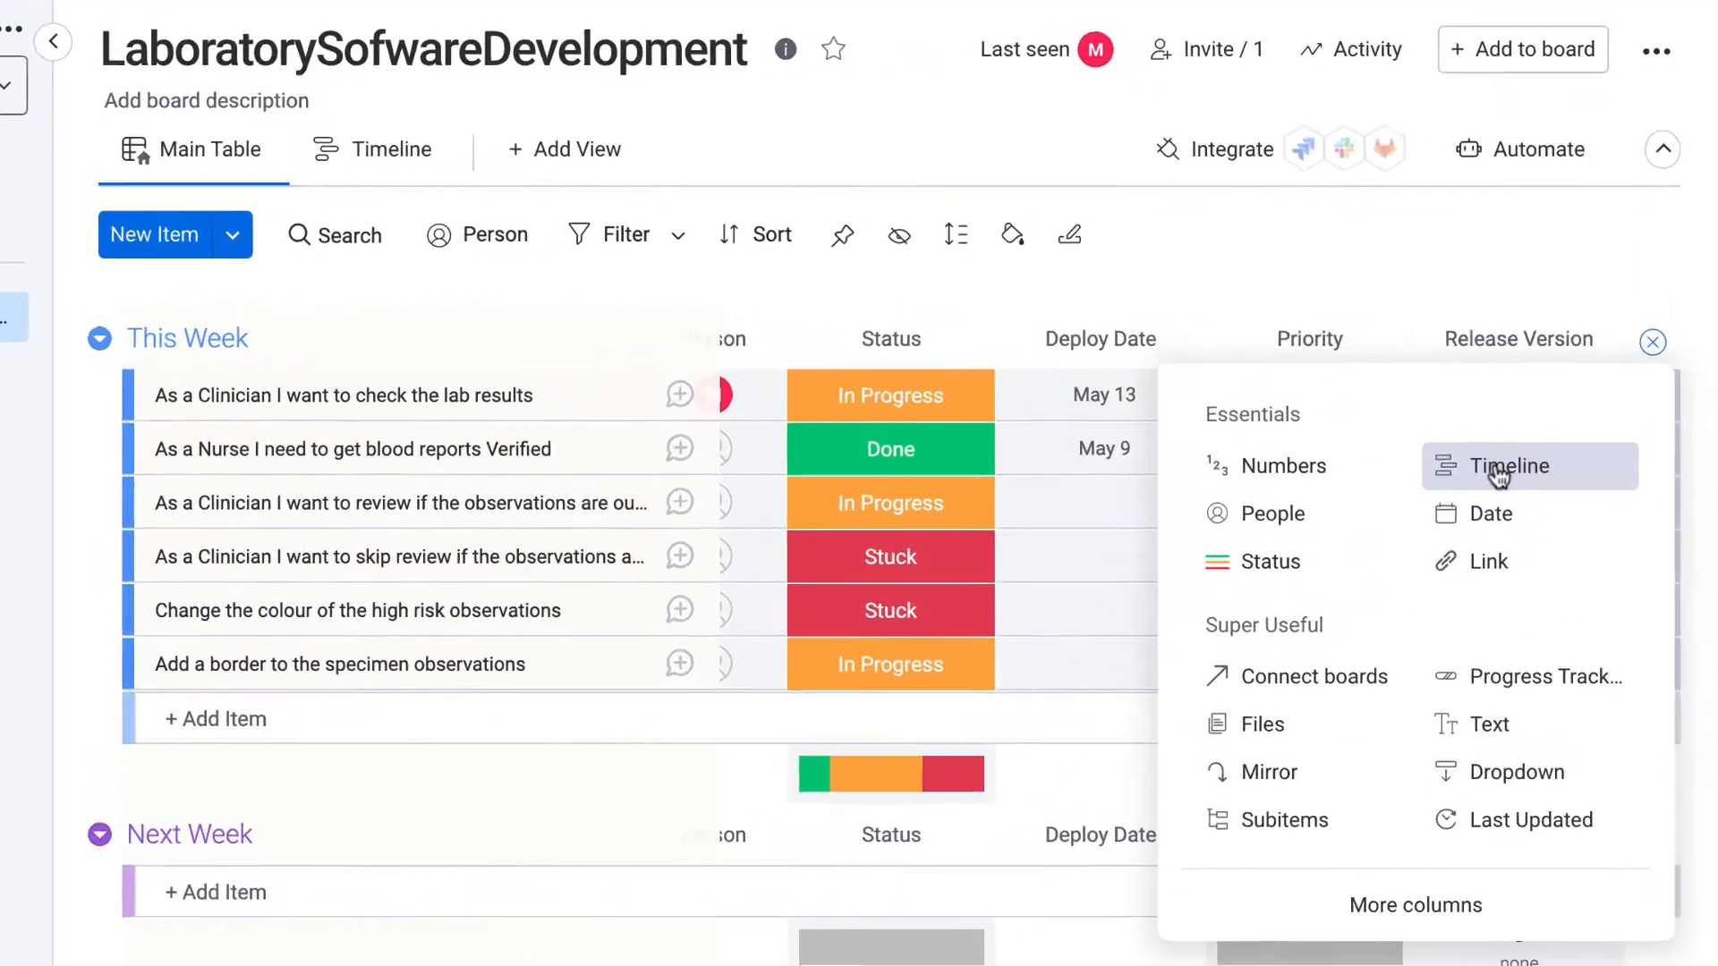
{"action": "left_click", "coordinate": [1550, 442]}
{"action": "left_click", "coordinate": [1445, 407]}
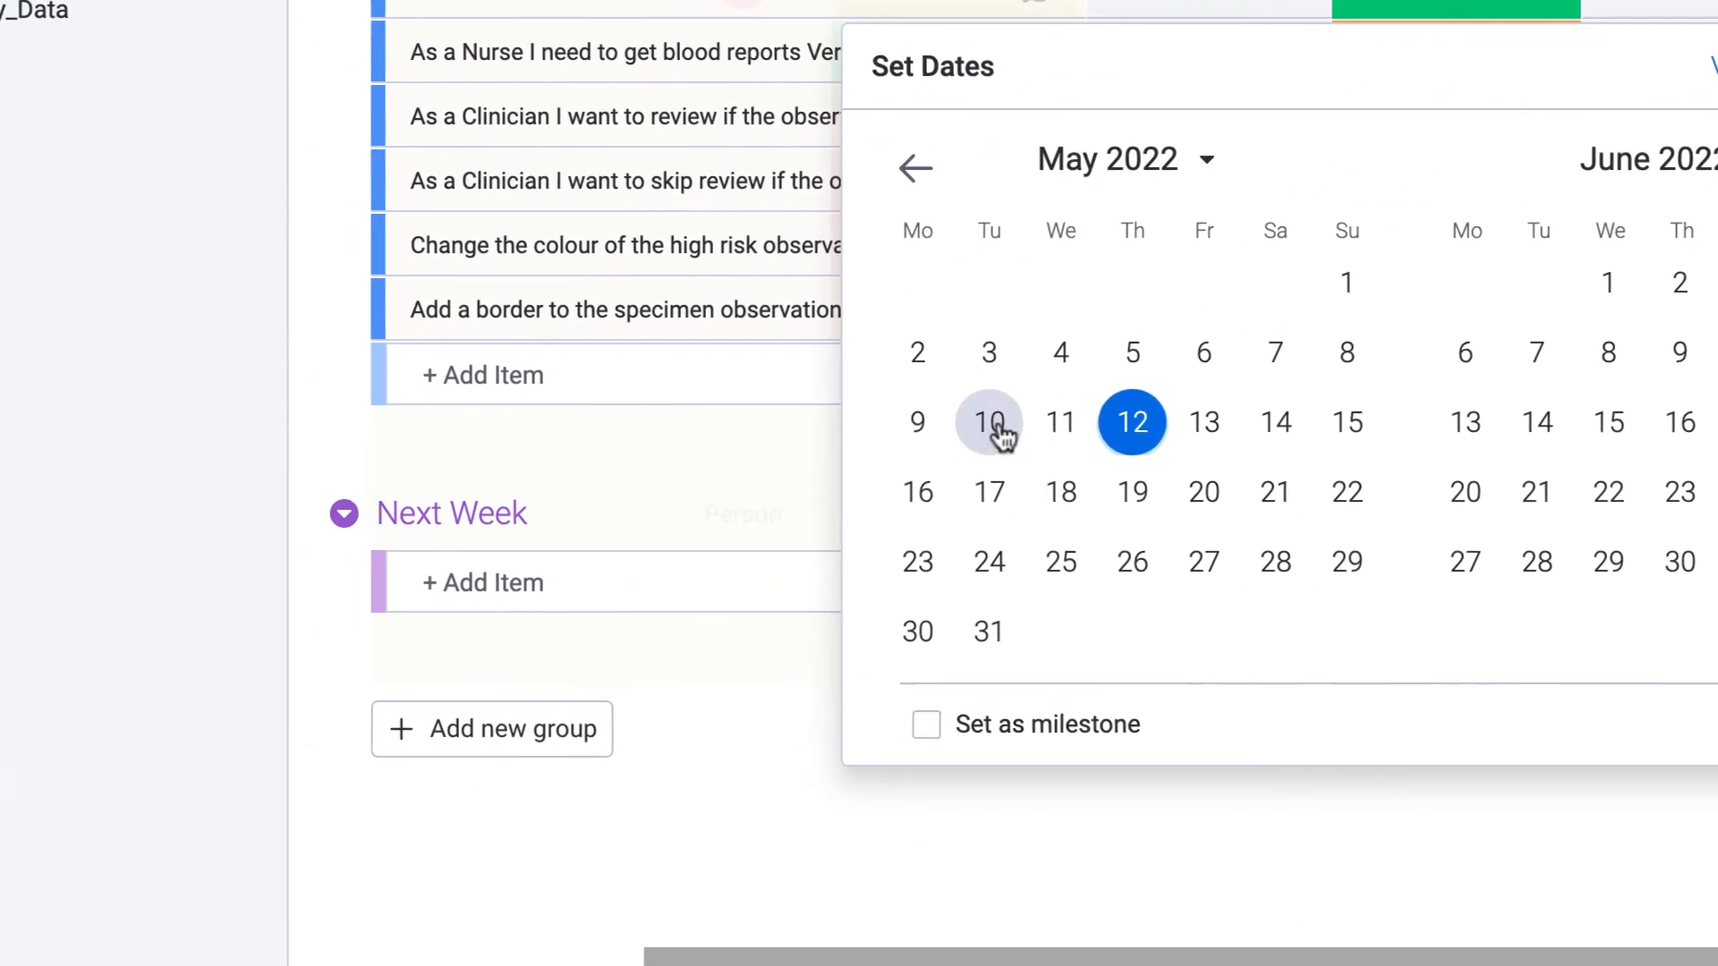
{"action": "left_click", "coordinate": [990, 423]}
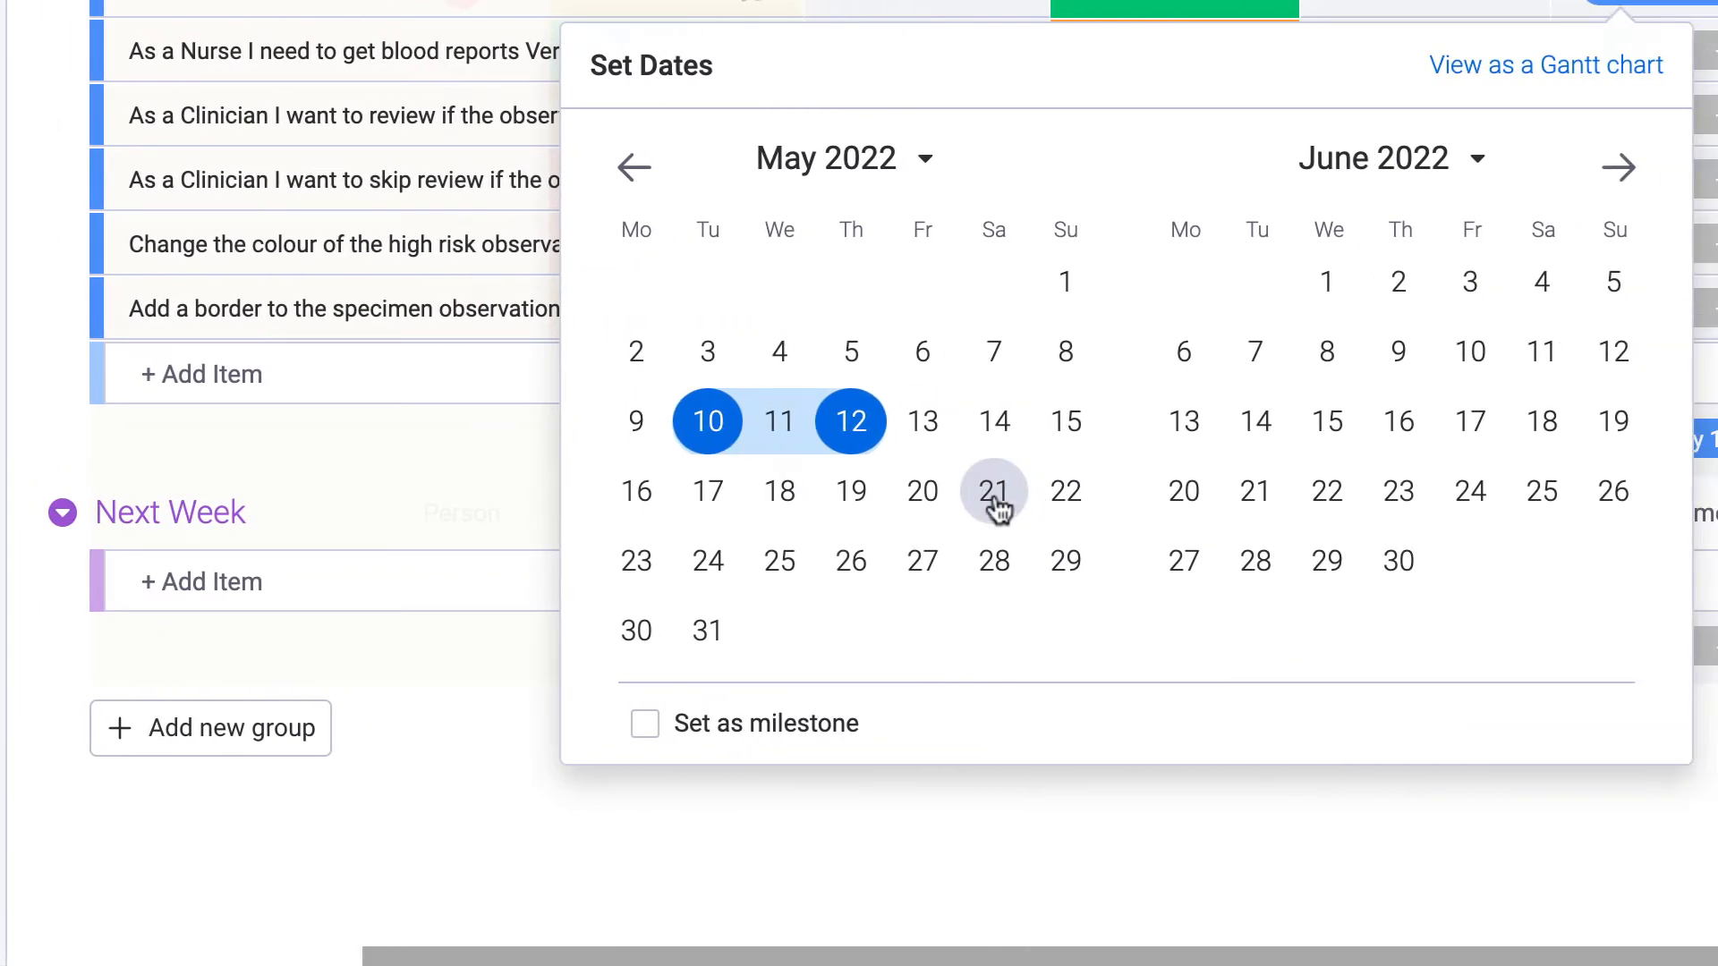
{"action": "left_click", "coordinate": [993, 491]}
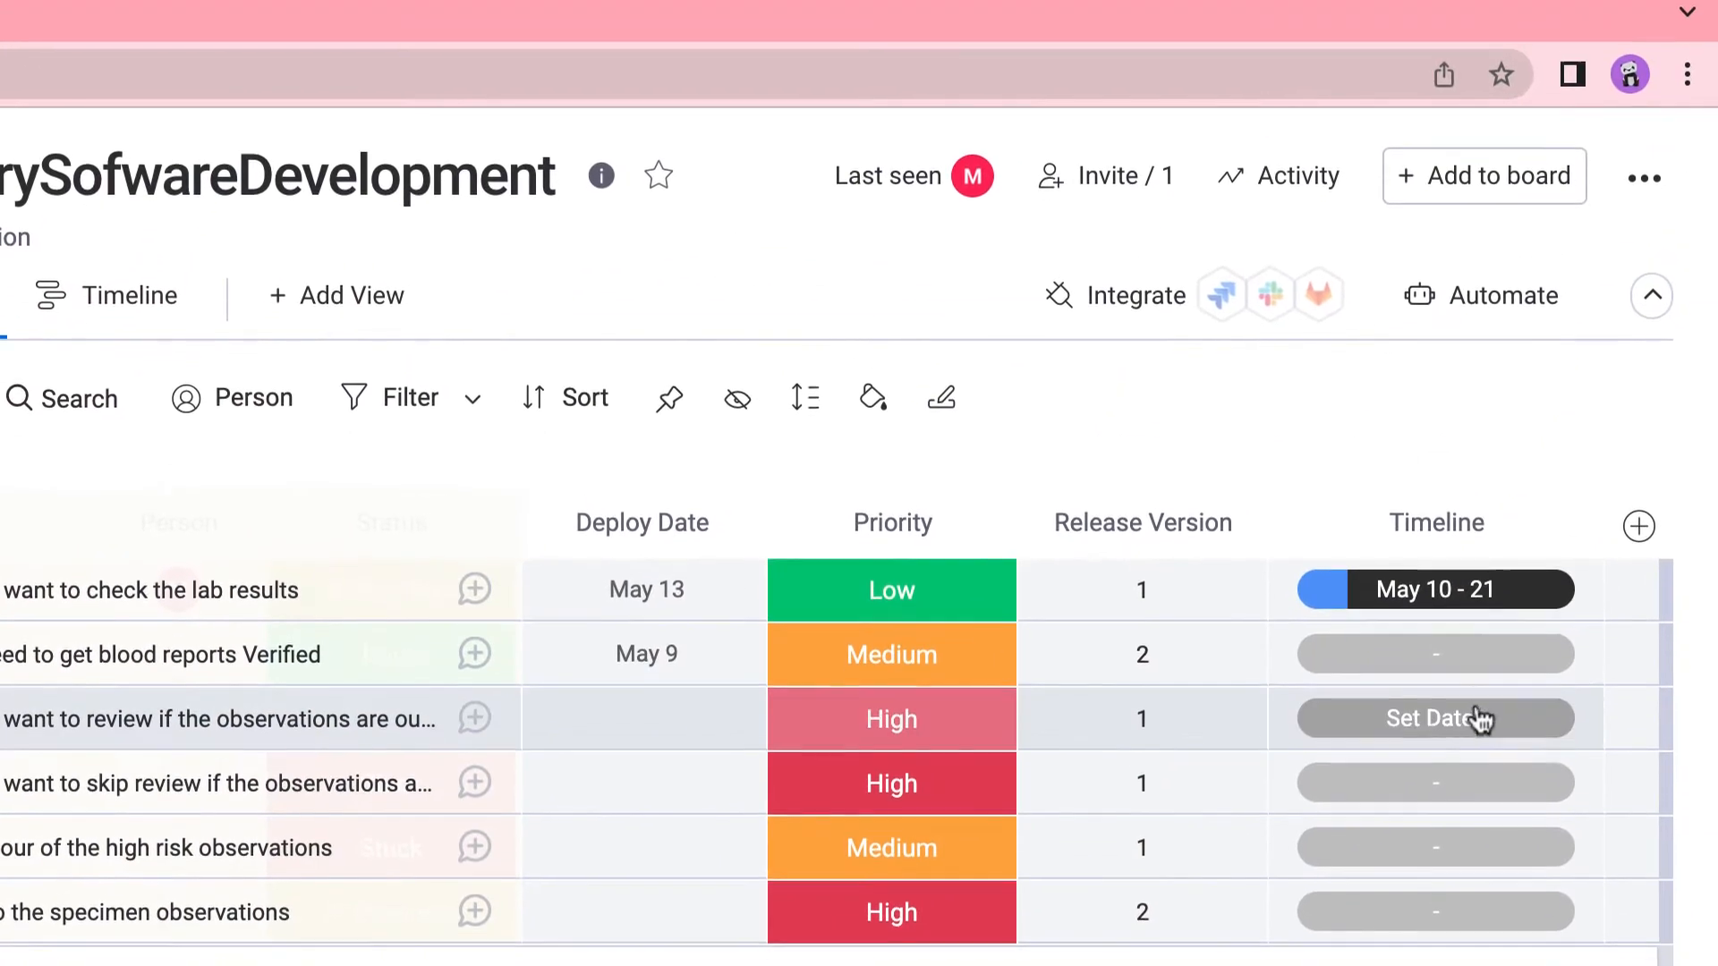
{"action": "left_click", "coordinate": [1476, 588]}
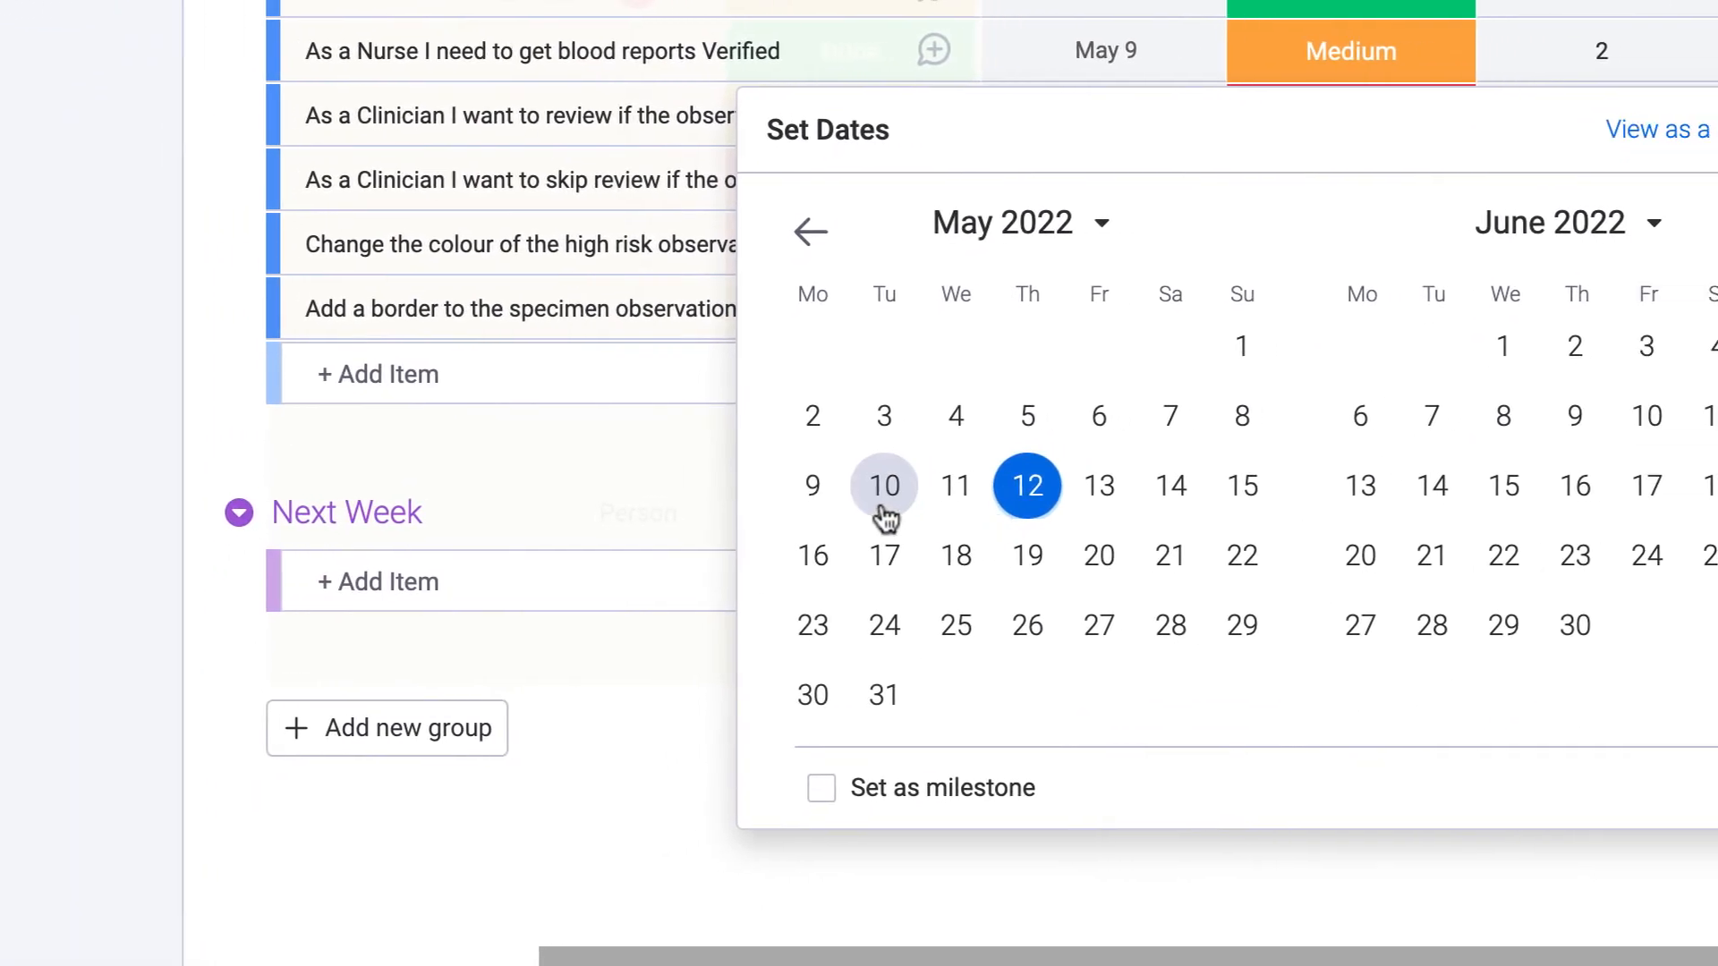
{"action": "left_click", "coordinate": [708, 696]}
{"action": "left_click", "coordinate": [993, 573]}
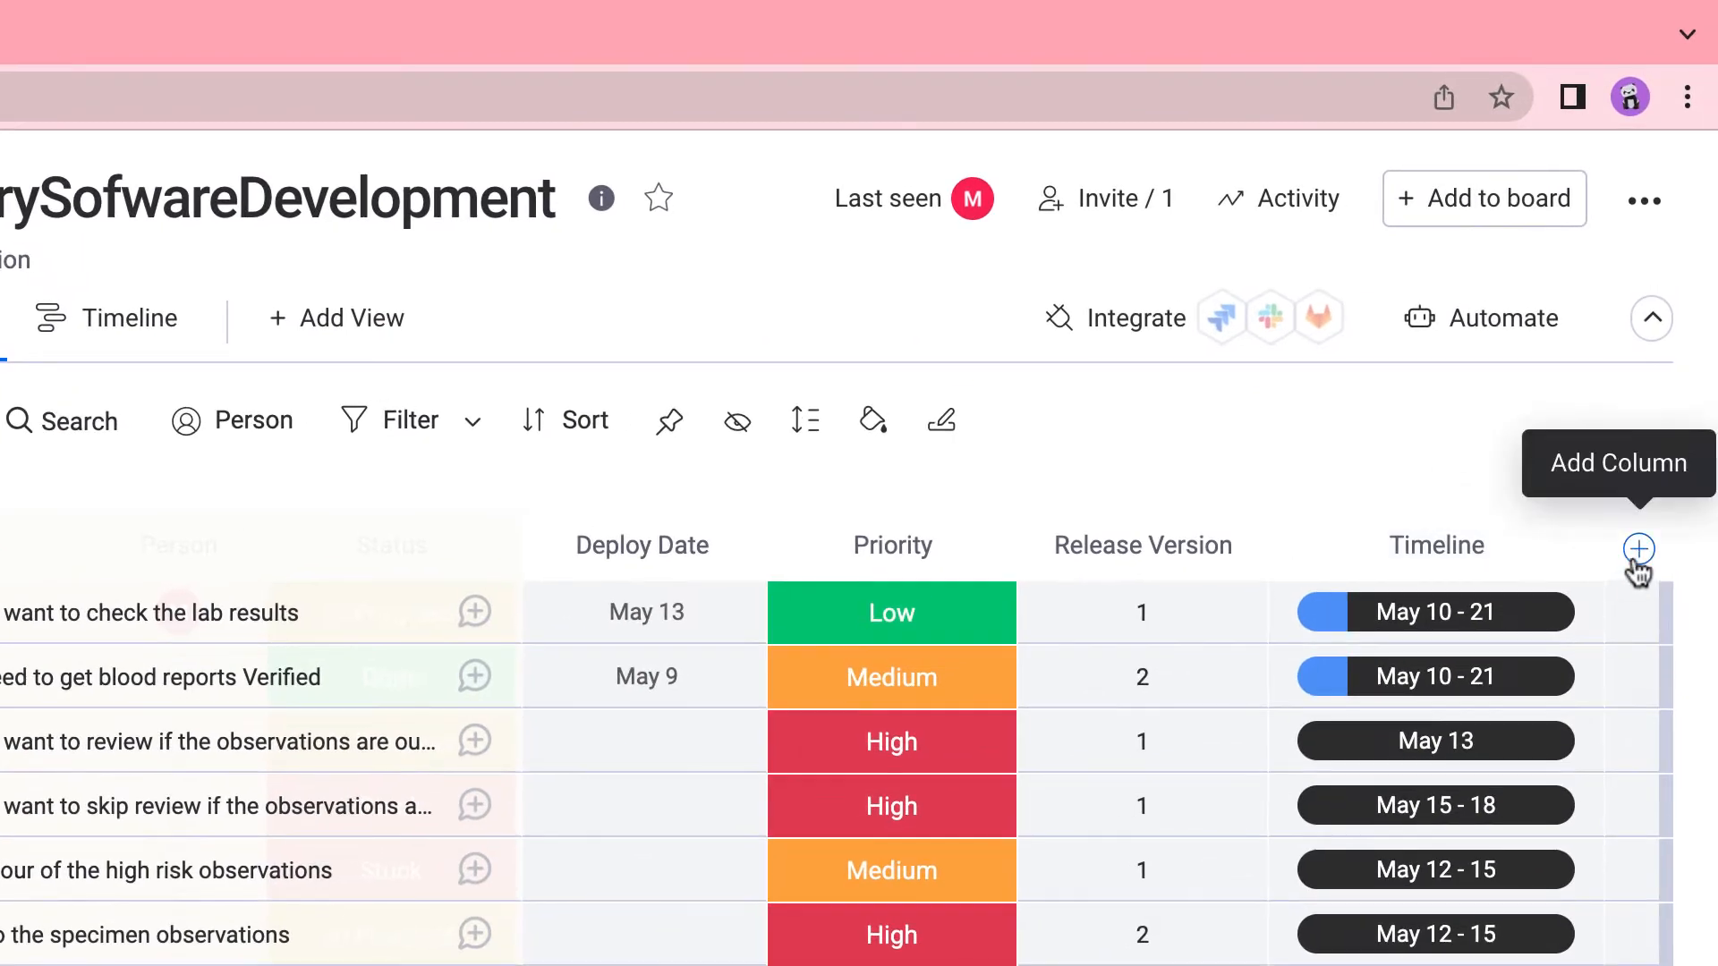
{"action": "left_click", "coordinate": [1635, 560]}
{"action": "left_click", "coordinate": [1377, 962]}
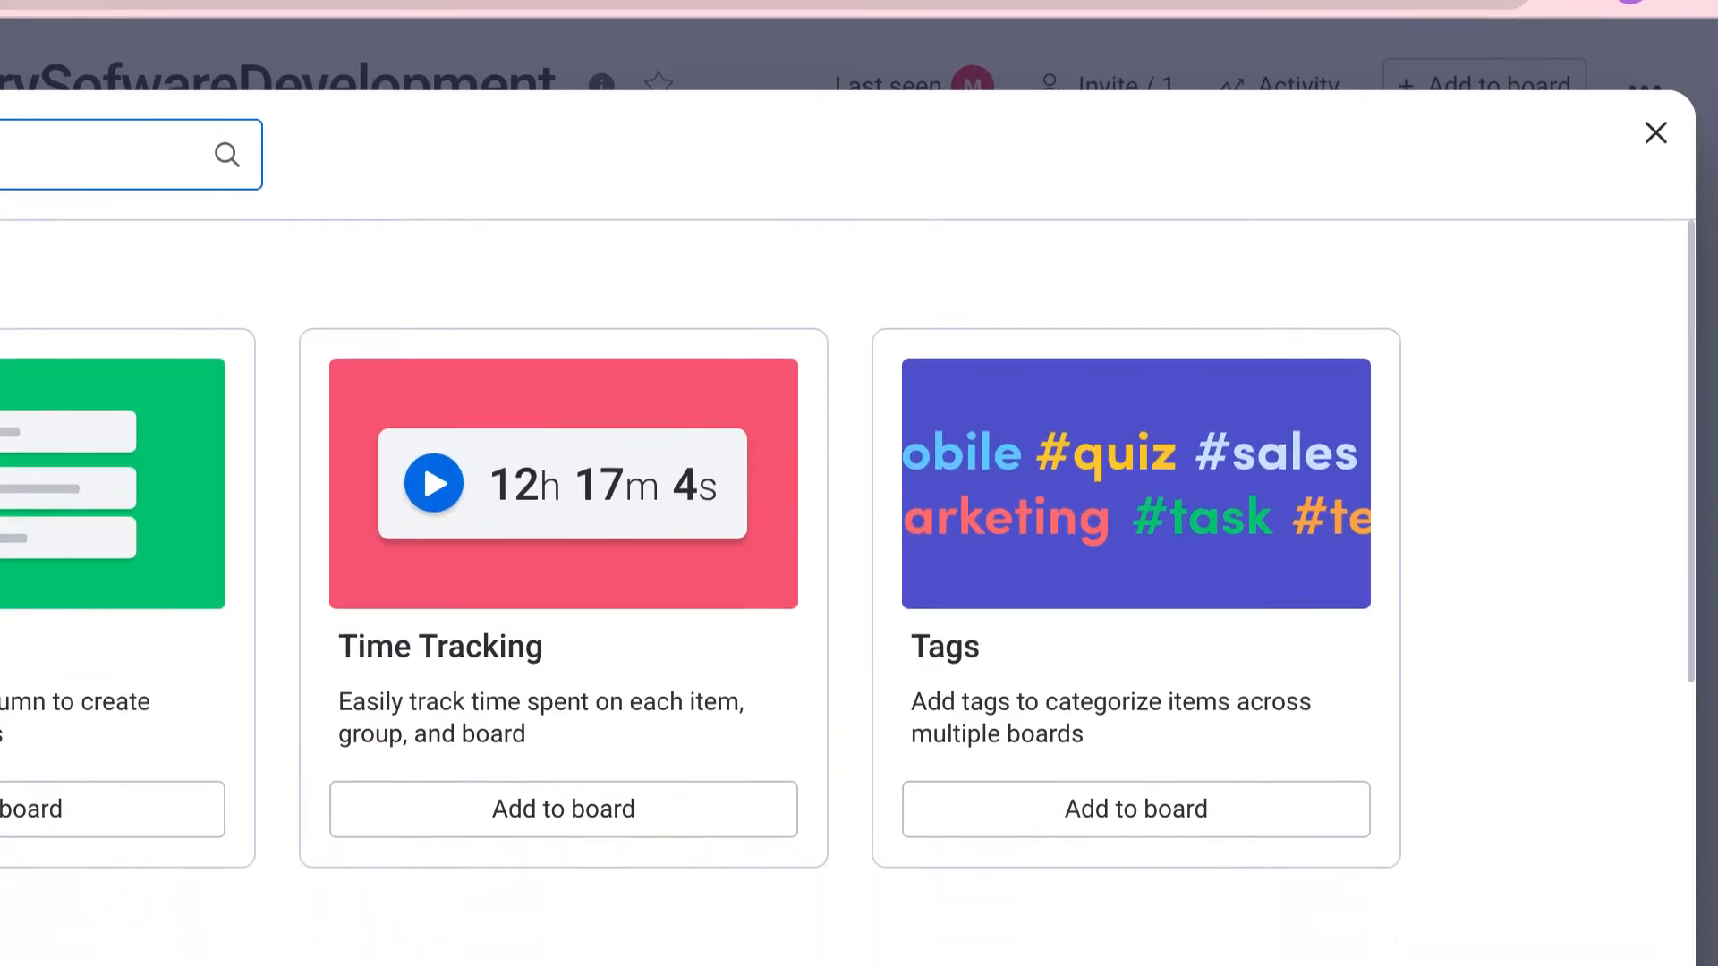
Add a Tags column and tag the first two stories #customerUSA.
{"action": "scroll", "coordinate": [1170, 490], "scroll_direction": "down", "scroll_amount": 3}
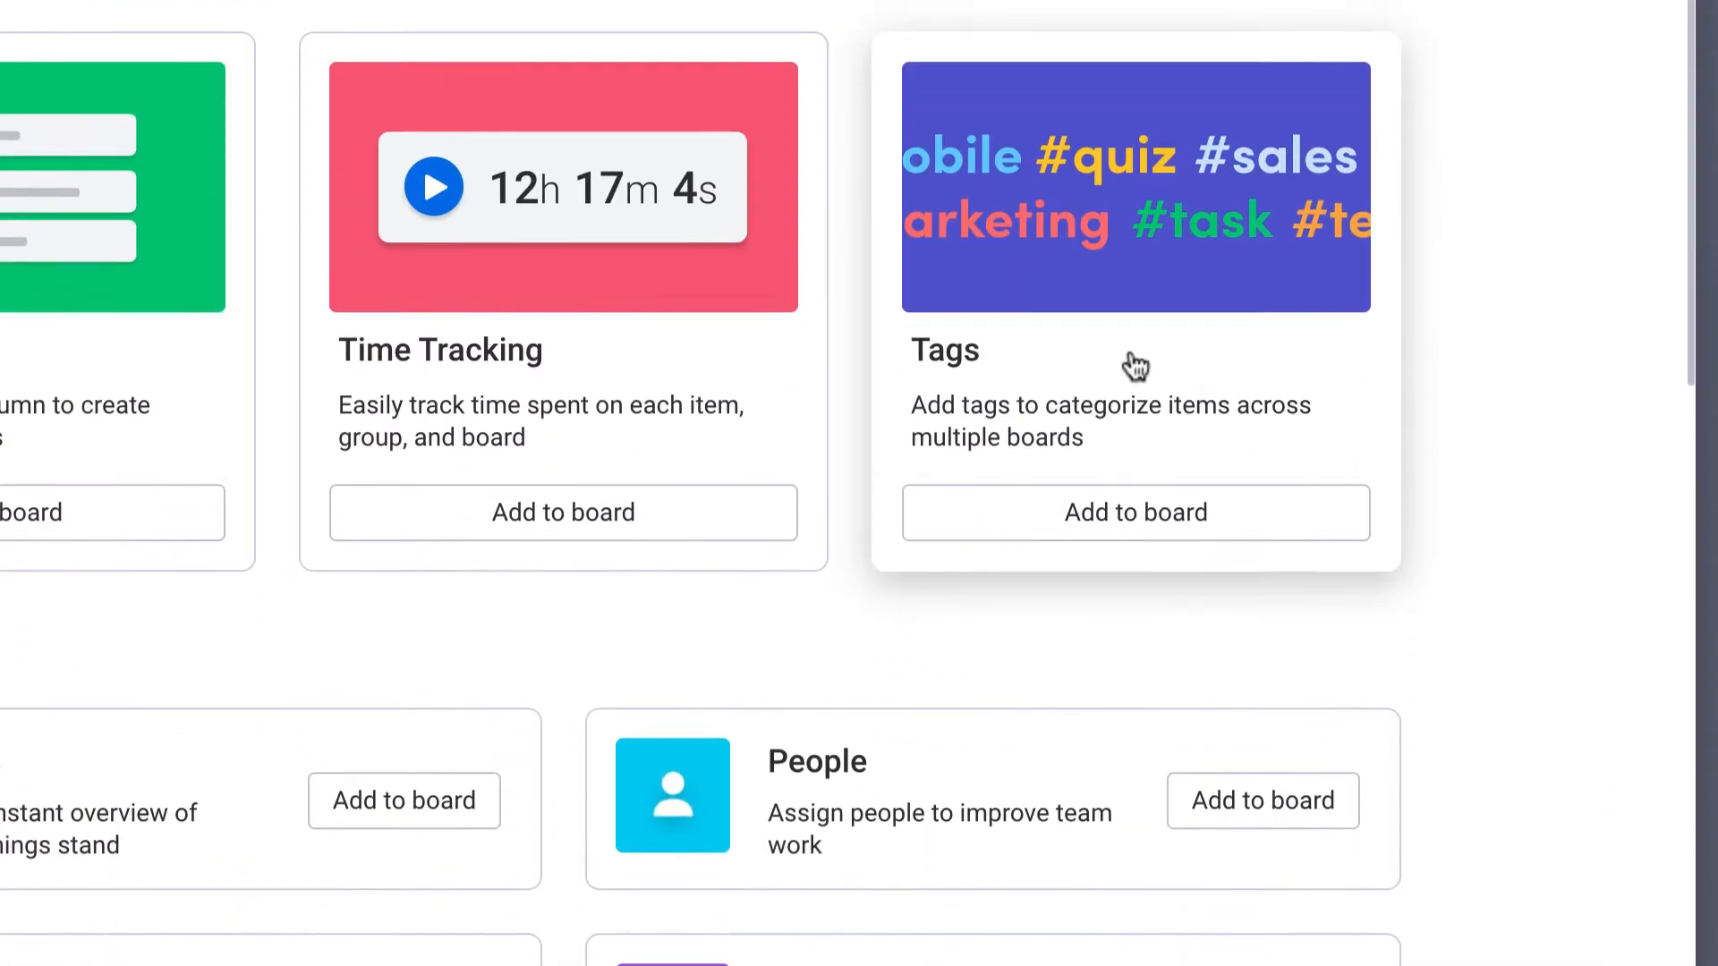
{"action": "left_click", "coordinate": [1181, 594]}
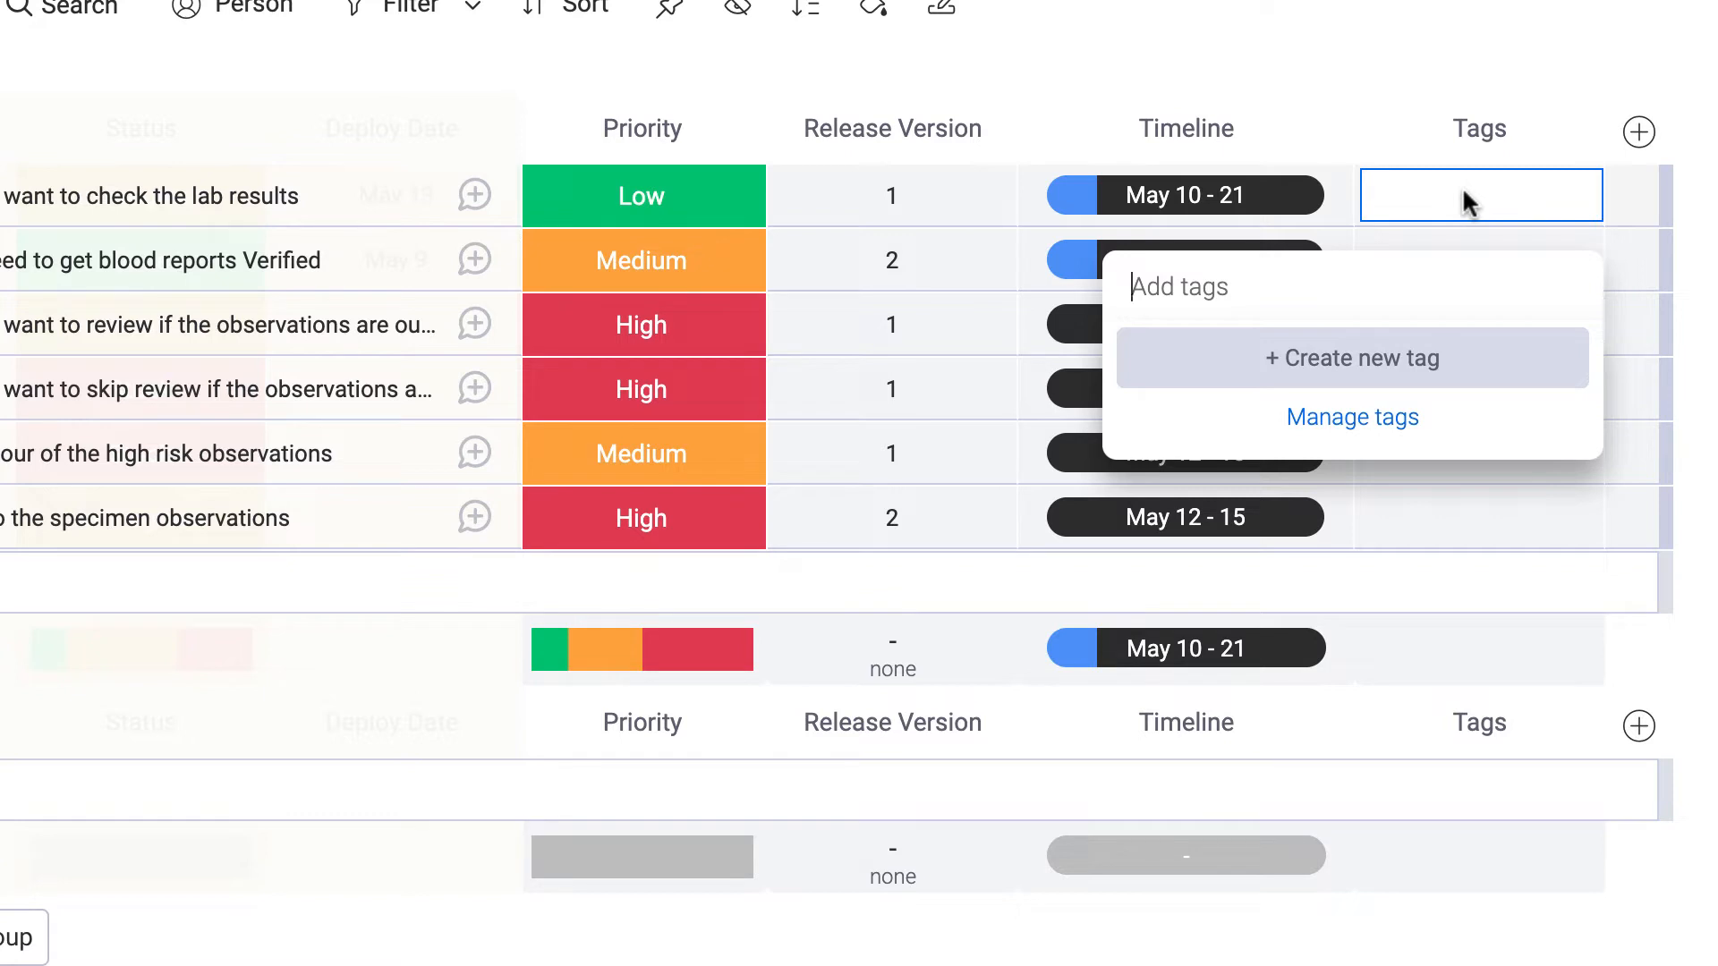
{"action": "type", "text": "customerUSA"}
{"action": "key", "text": "Return"}
{"action": "left_click", "coordinate": [1454, 256]}
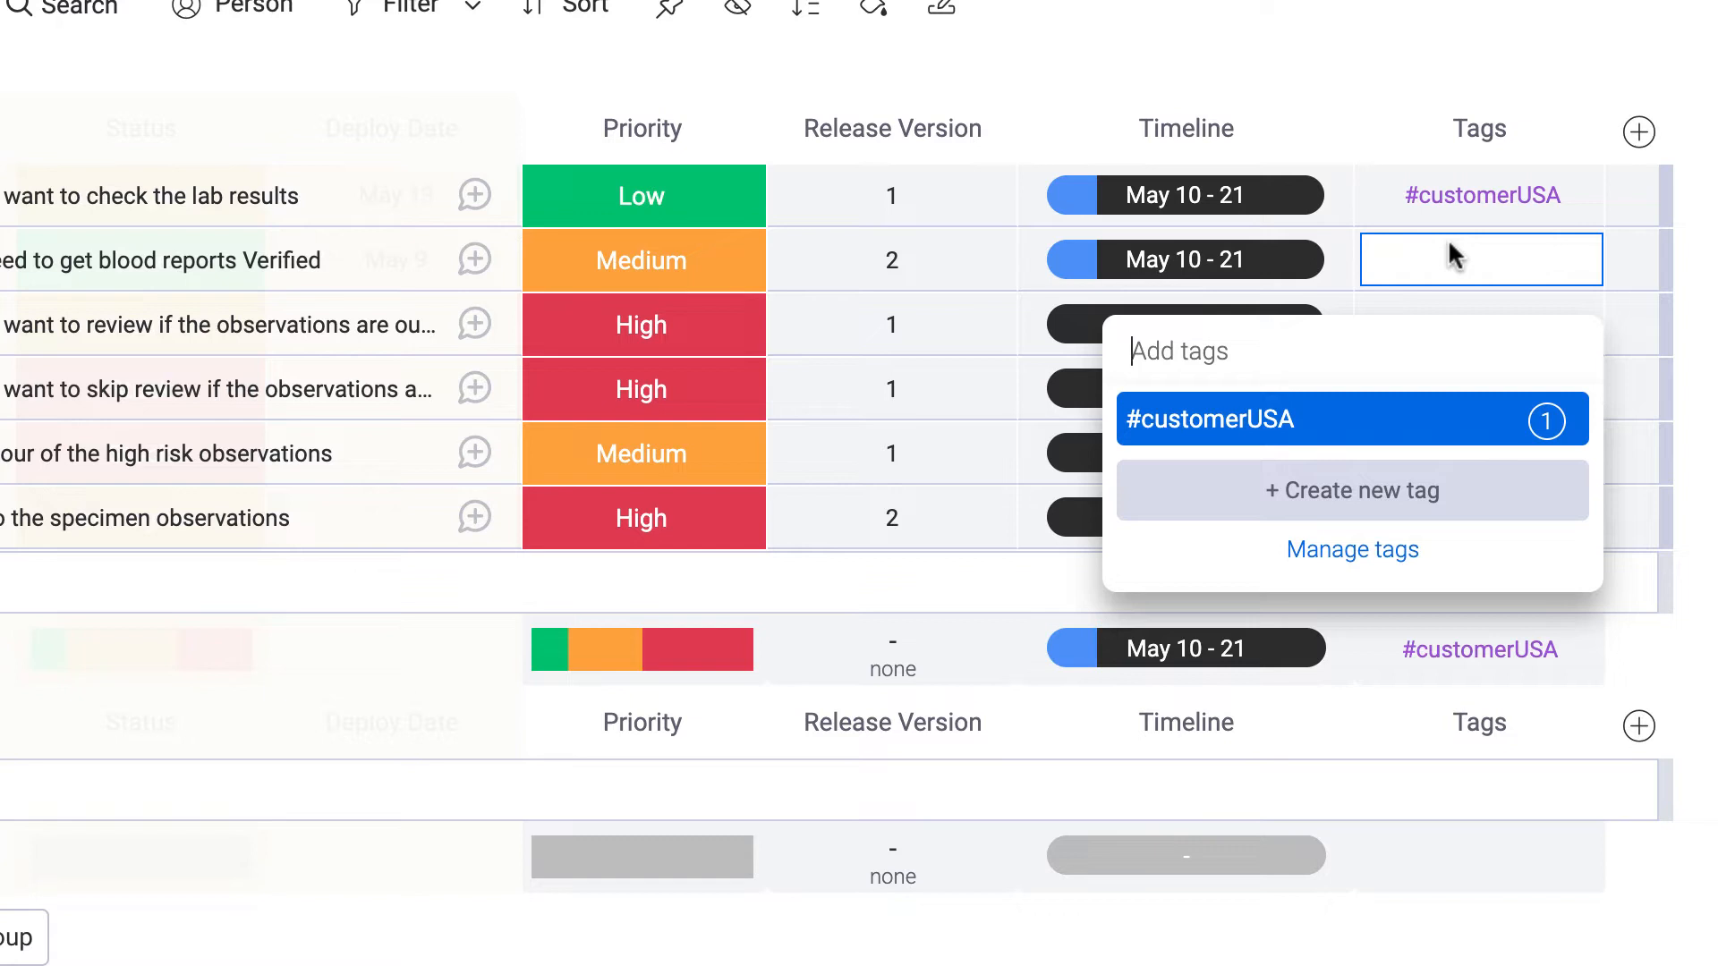
{"action": "type", "text": "#custom"}
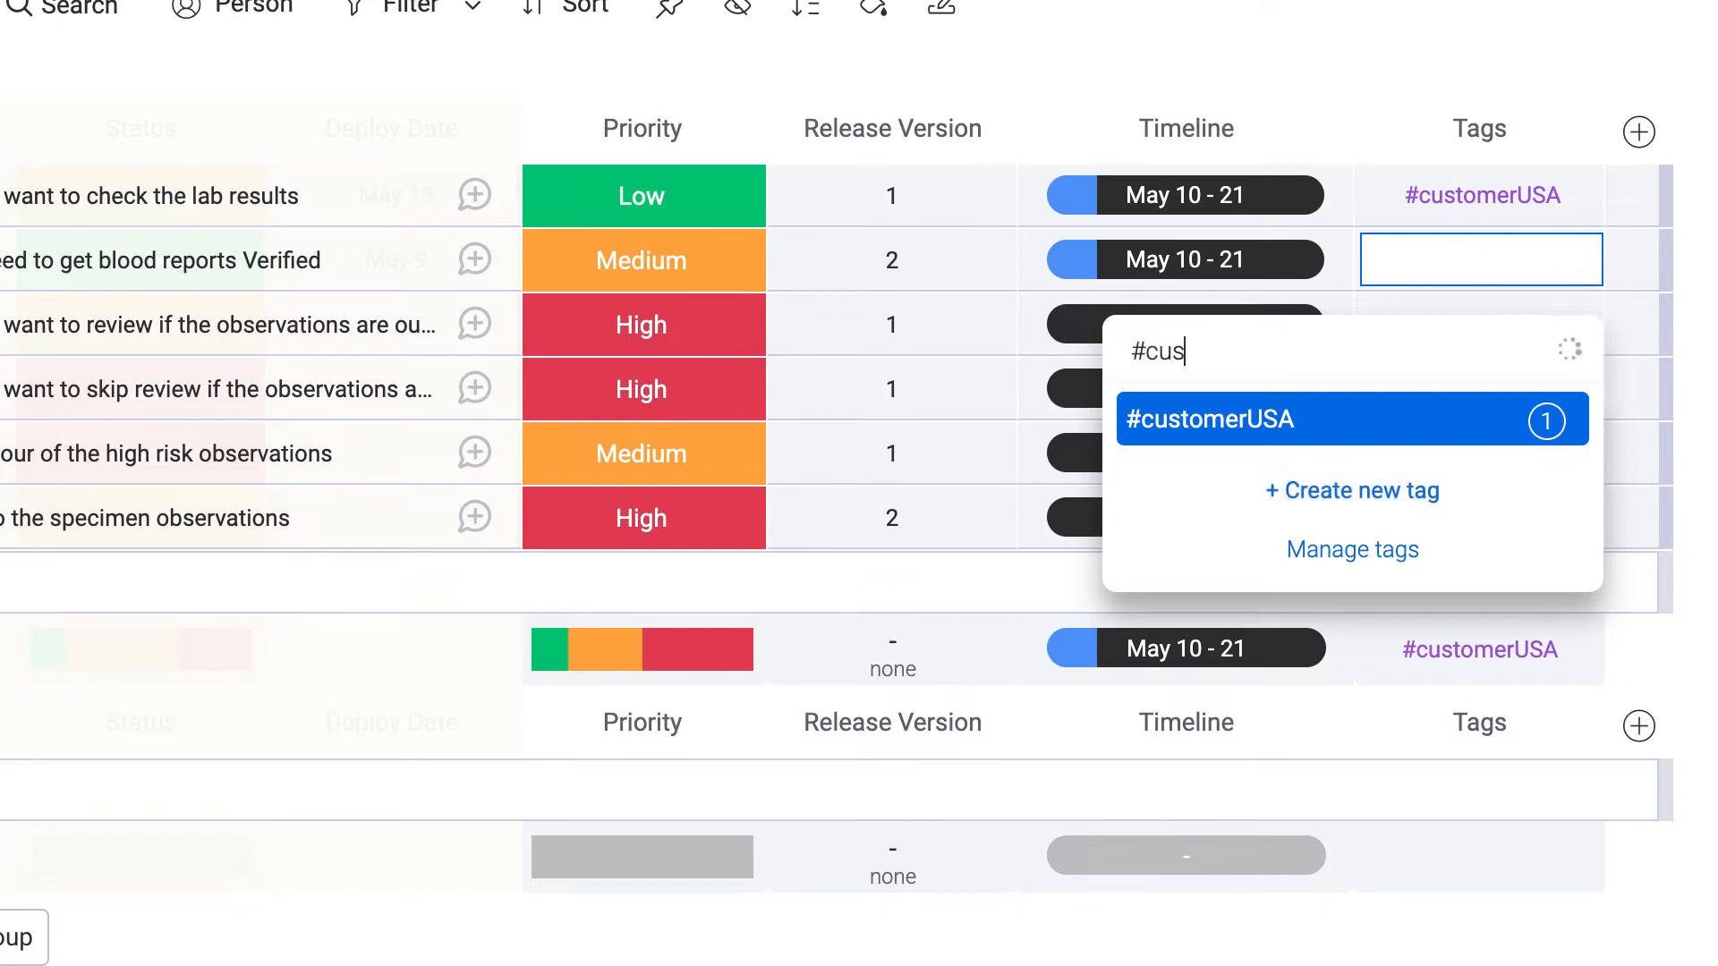
{"action": "type", "text": "er"}
{"action": "left_click", "coordinate": [1326, 439]}
Create the #customerUK tag and give the last story both #customerUSA and #customerUK.
{"action": "left_click", "coordinate": [1481, 324]}
{"action": "type", "text": "customerUK"}
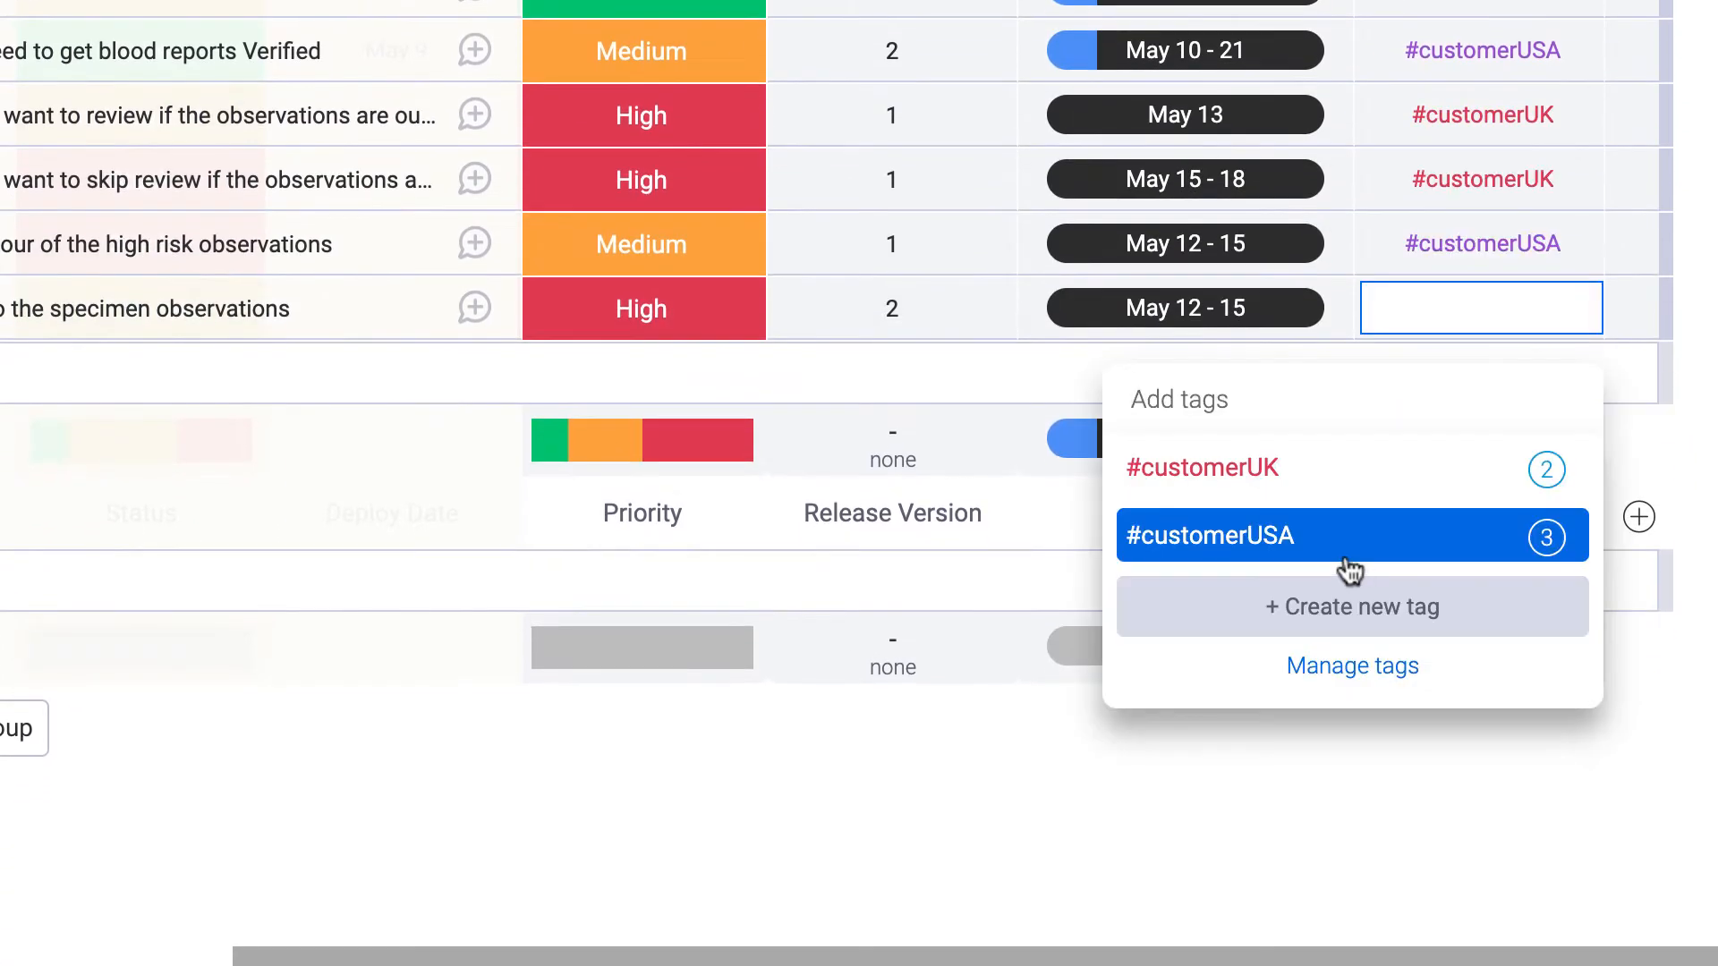
{"action": "left_click", "coordinate": [1349, 568]}
{"action": "left_click", "coordinate": [1588, 306]}
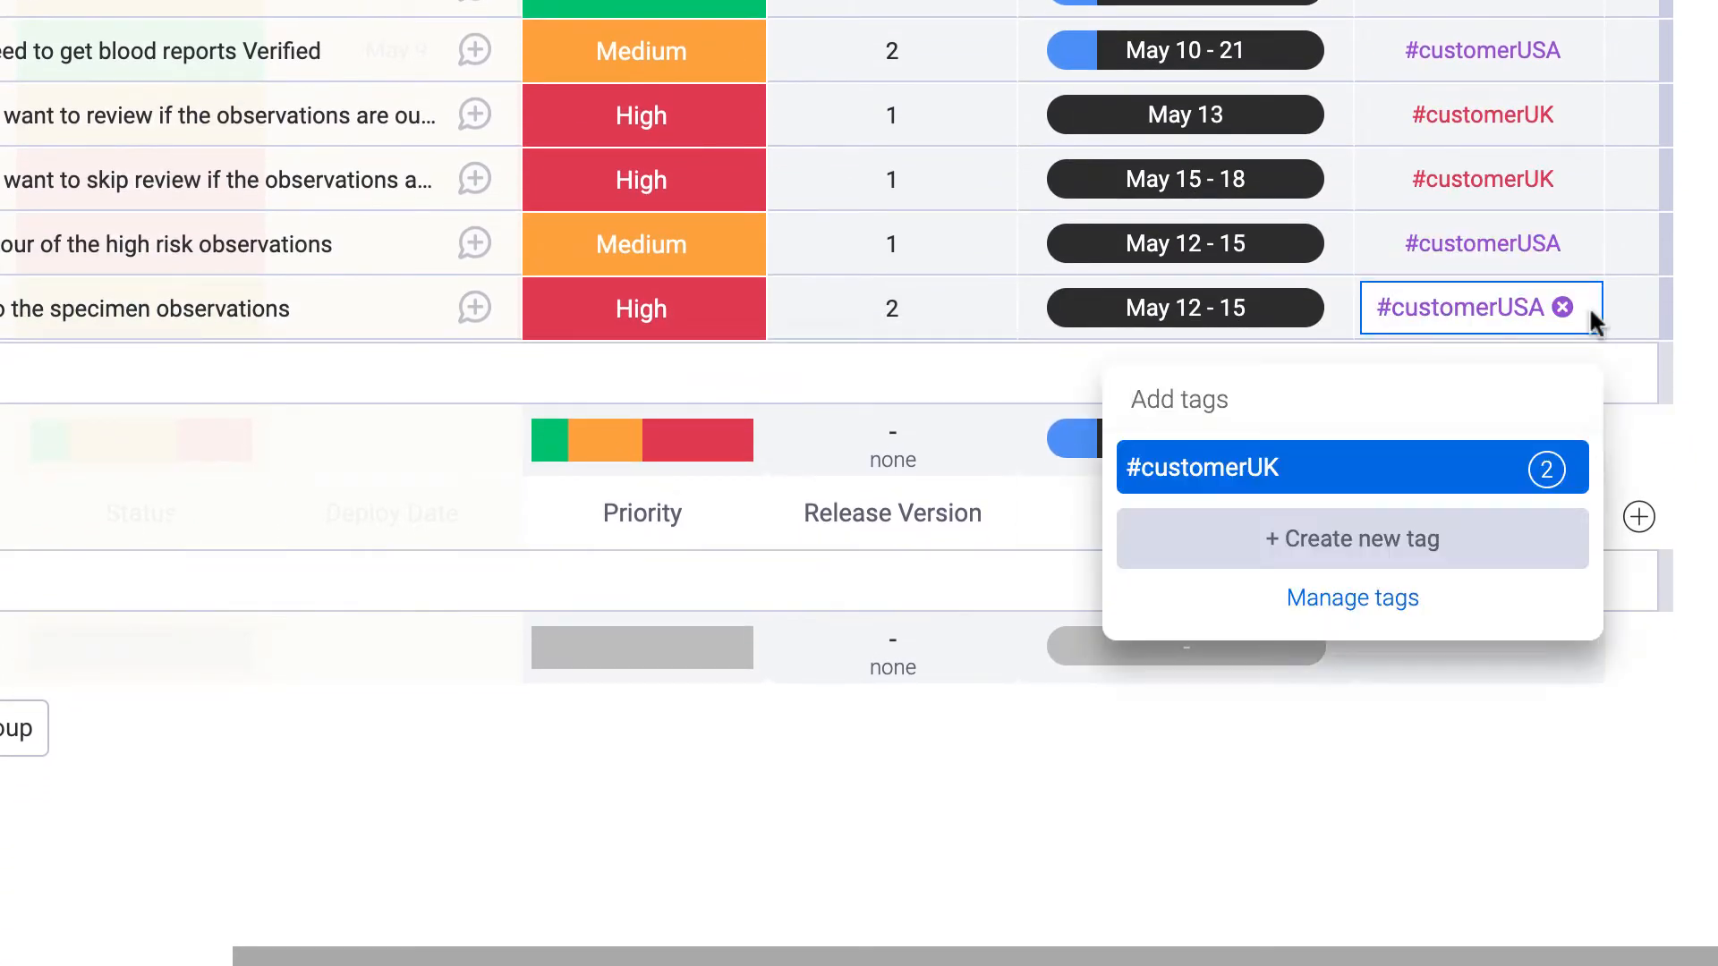
{"action": "left_click", "coordinate": [1339, 471]}
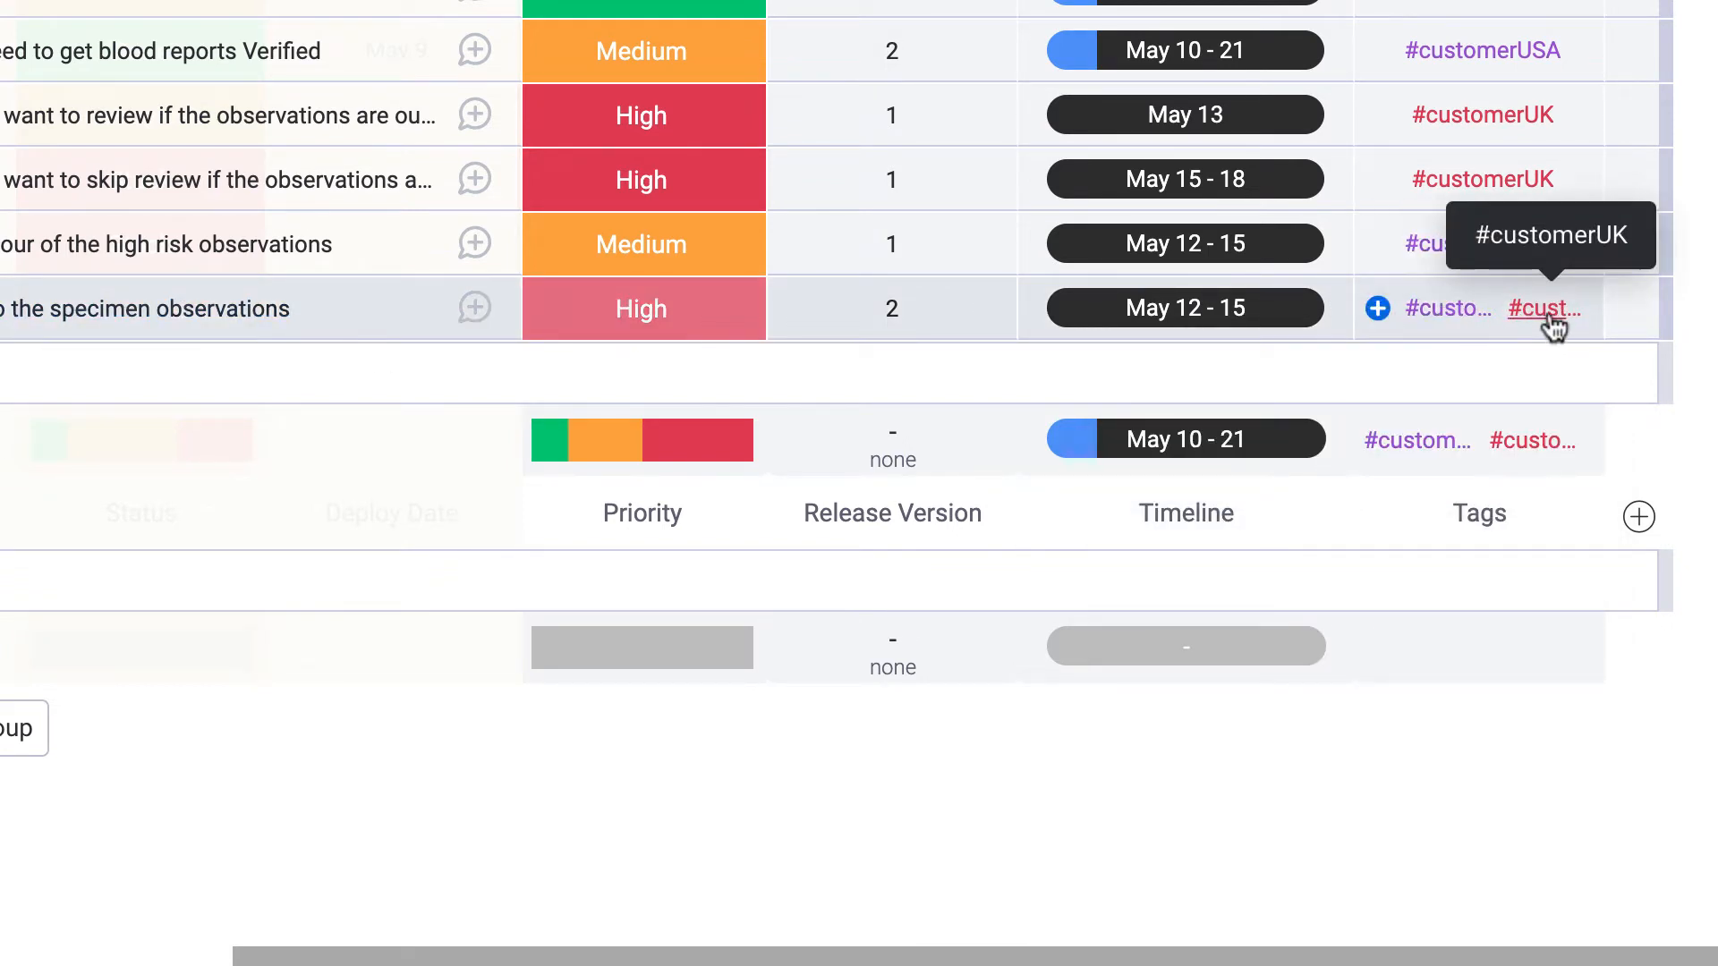
{"action": "scroll", "coordinate": [1554, 329], "scroll_direction": "left", "scroll_amount": 8}
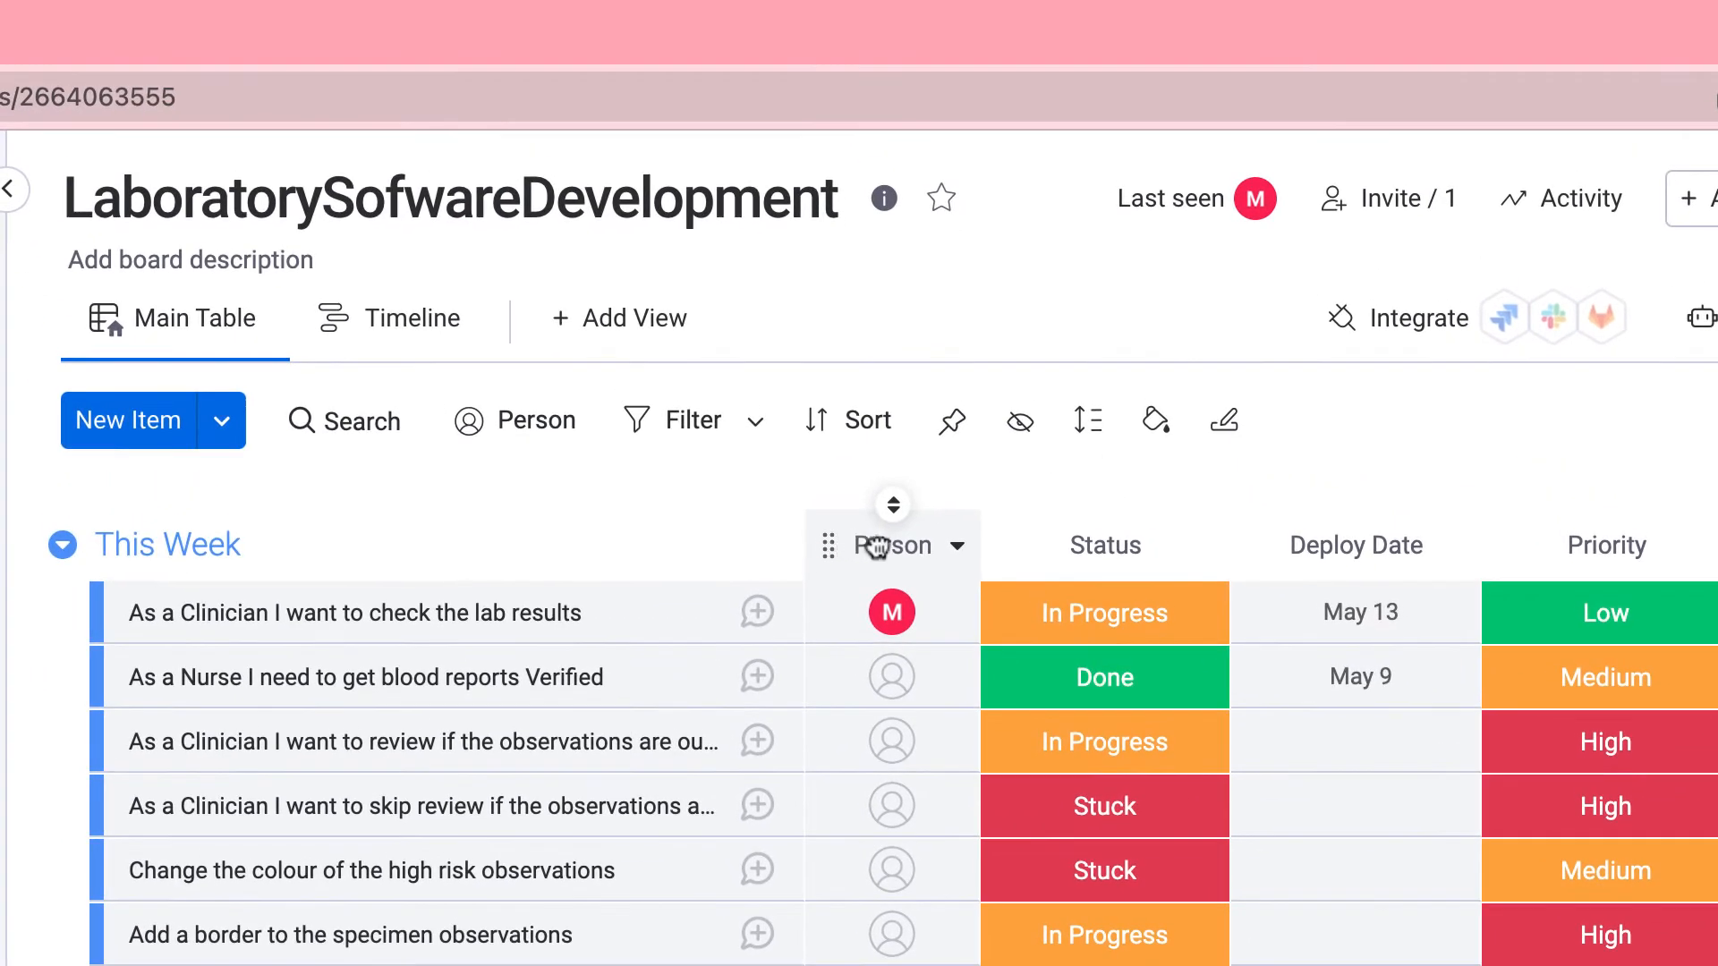
Add the description 'Assigneed' to the Person column through its settings.
{"action": "left_click_drag", "start_coordinate": [877, 546], "coordinate": [832, 525]}
{"action": "left_click", "coordinate": [956, 548]}
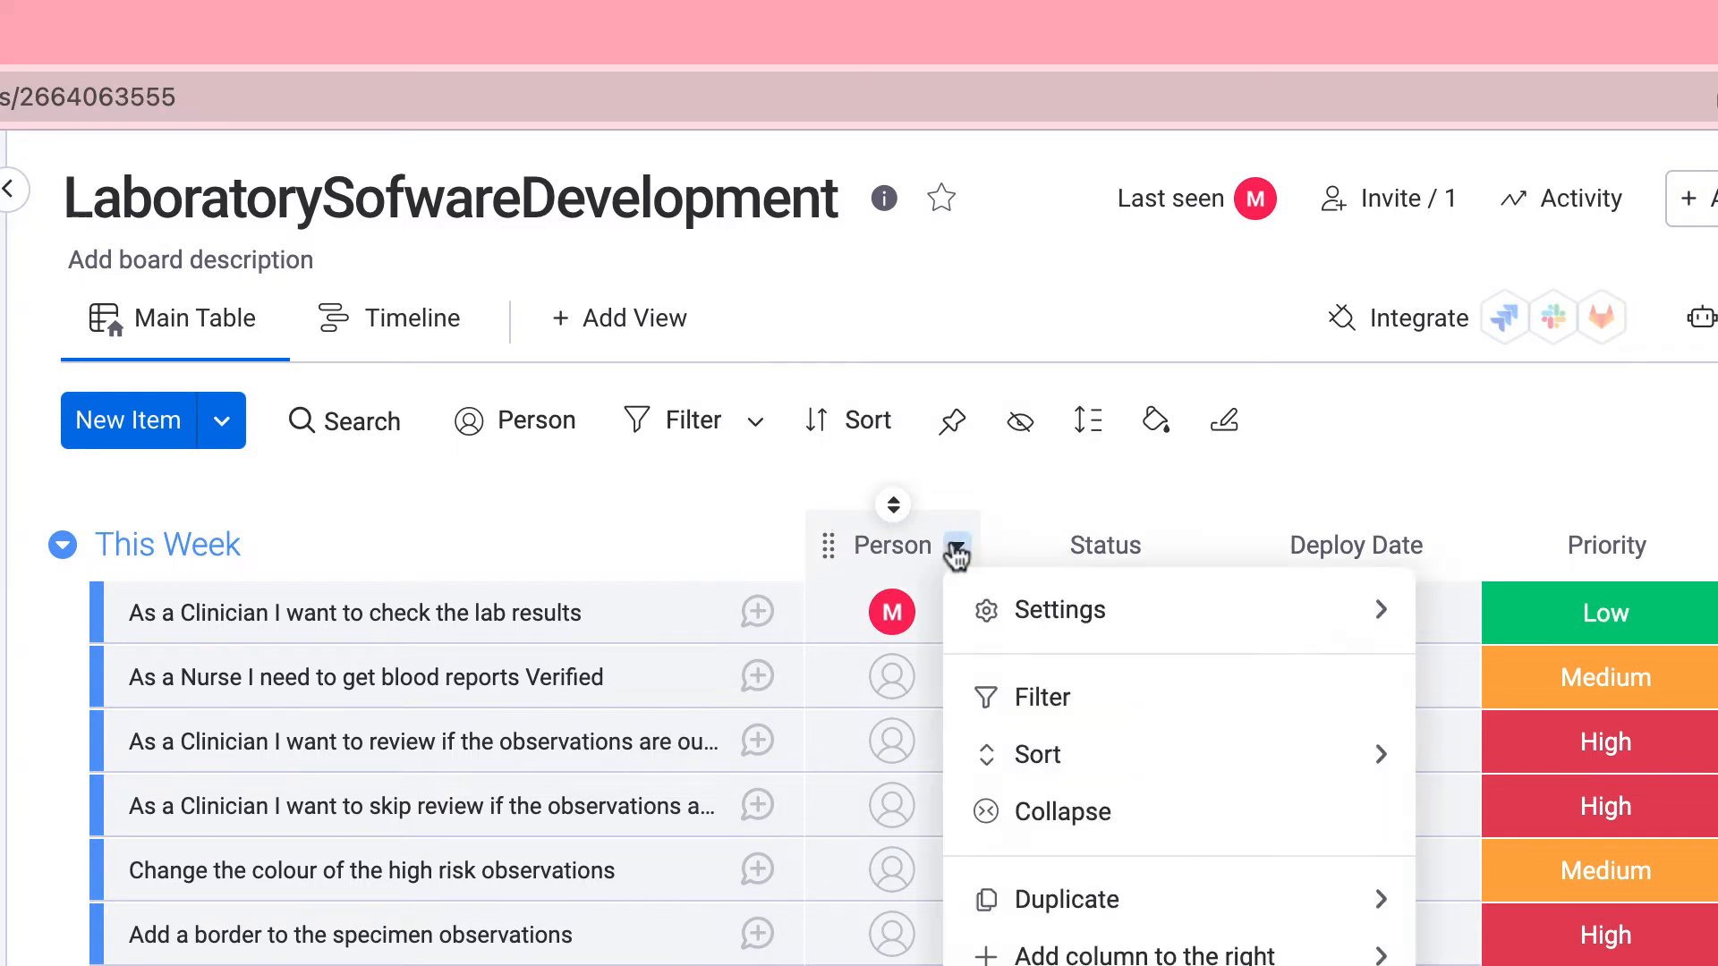
{"action": "mouse_move", "coordinate": [1067, 617]}
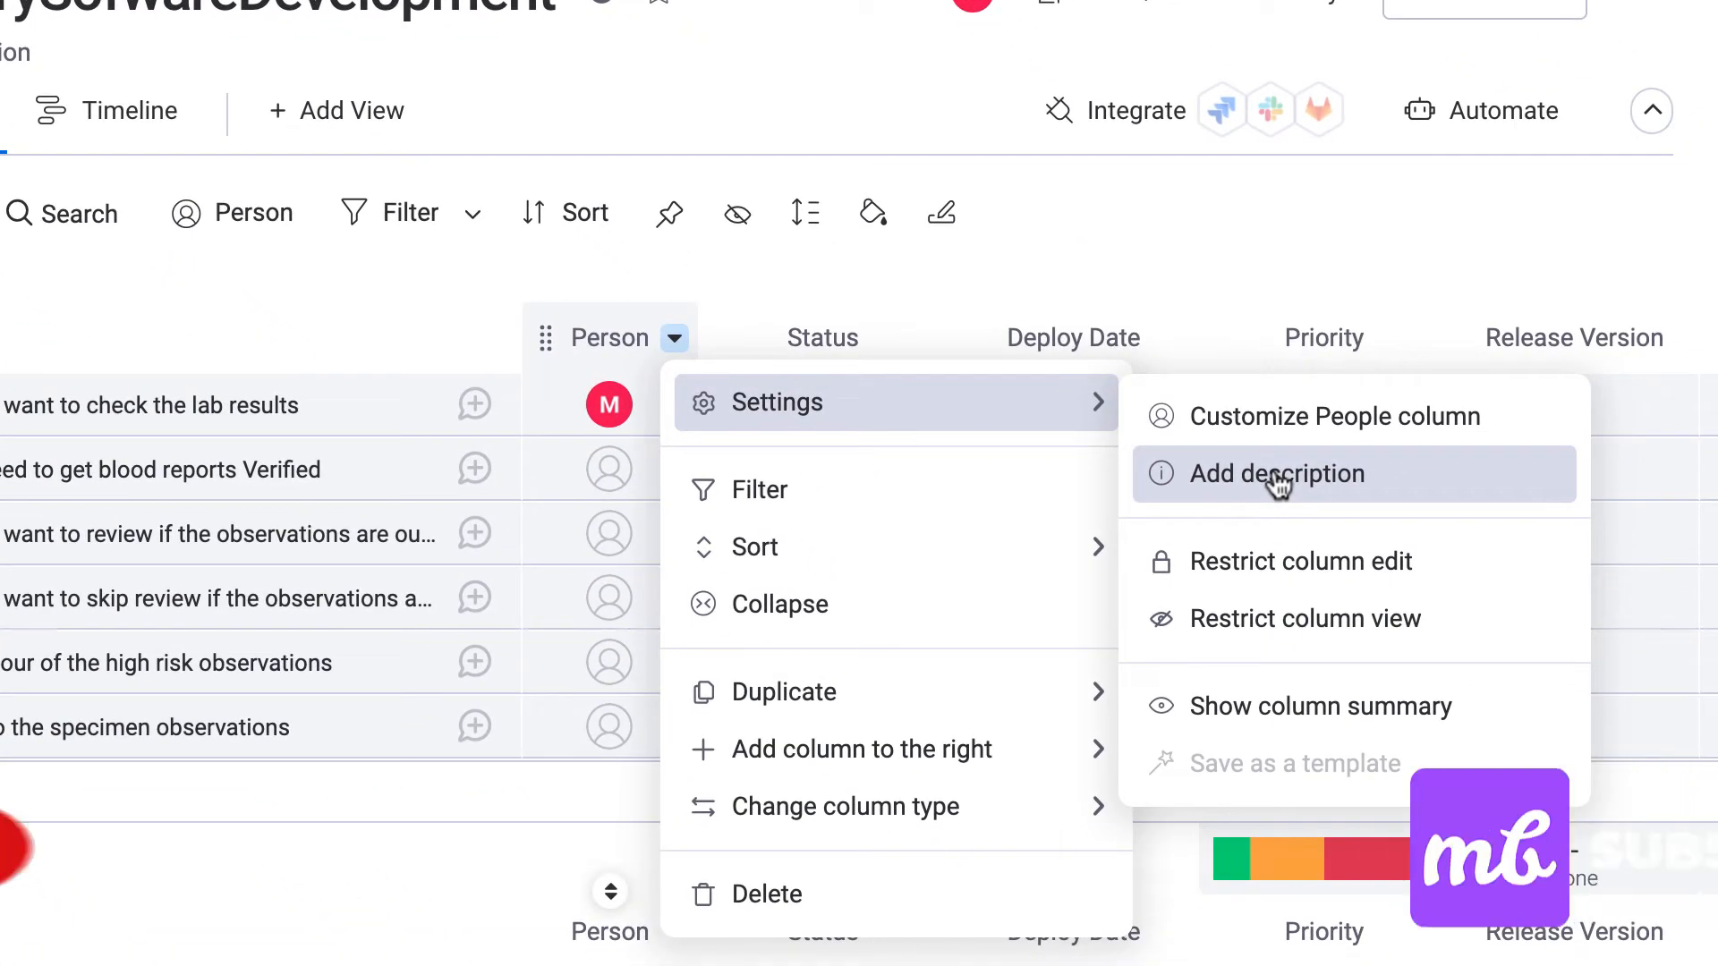
{"action": "left_click", "coordinate": [1278, 484]}
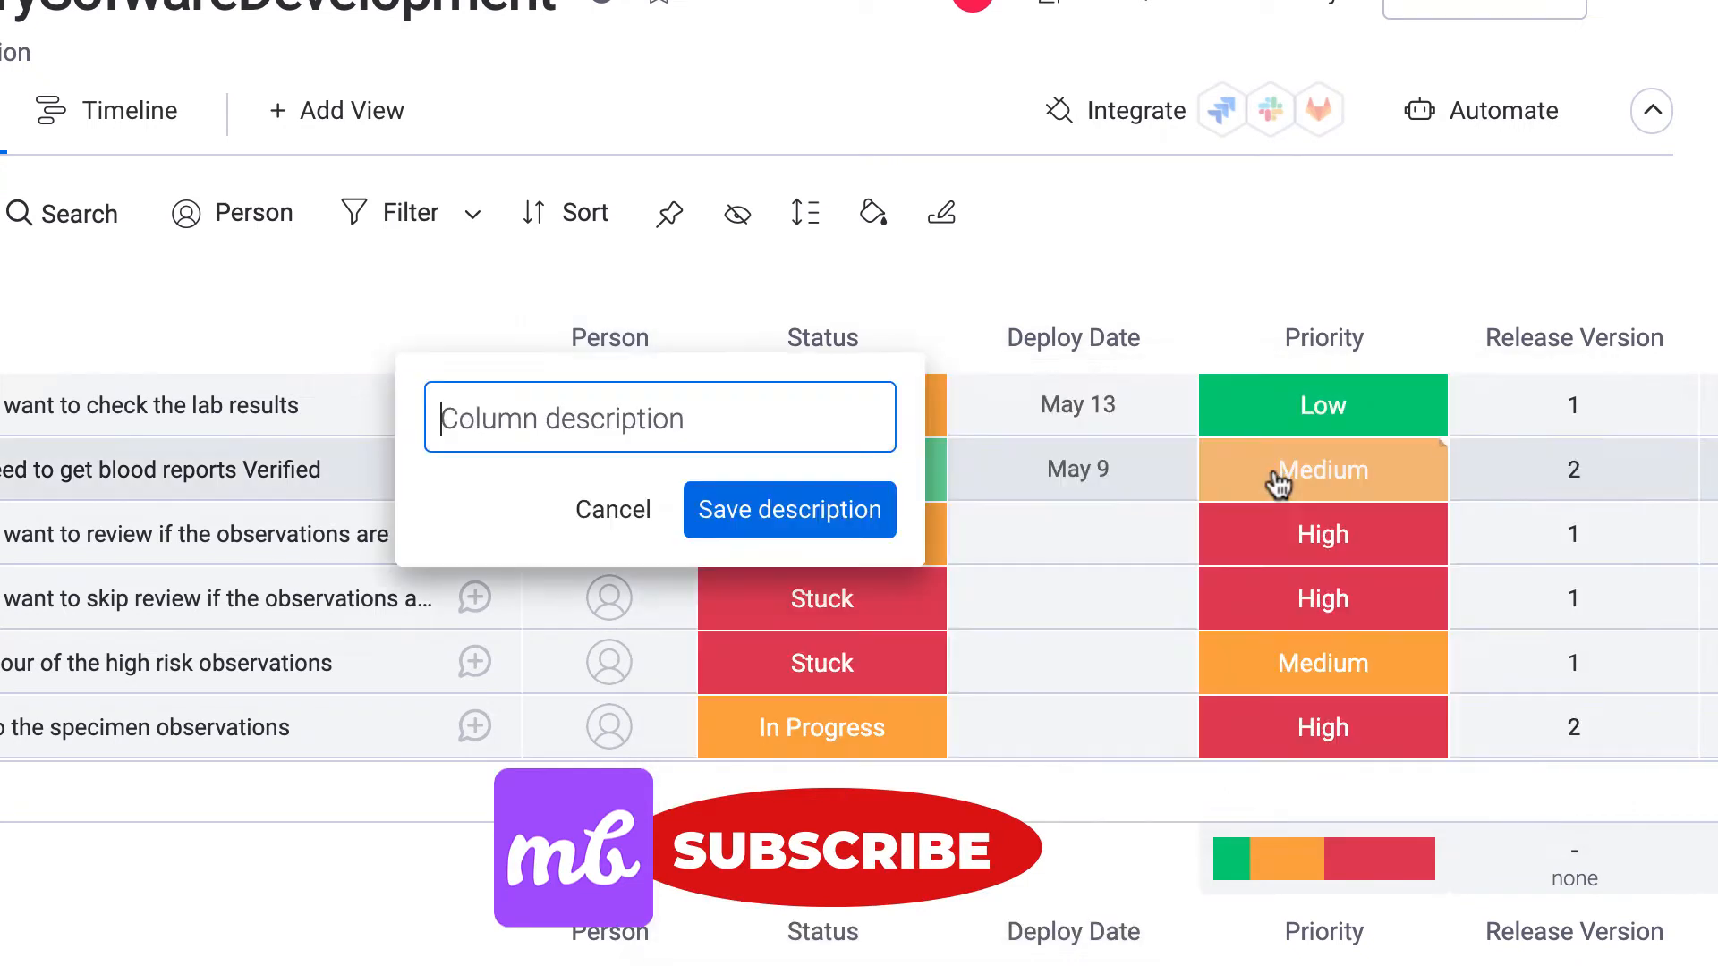
{"action": "type", "text": "A"}
{"action": "key", "text": "BackSpace"}
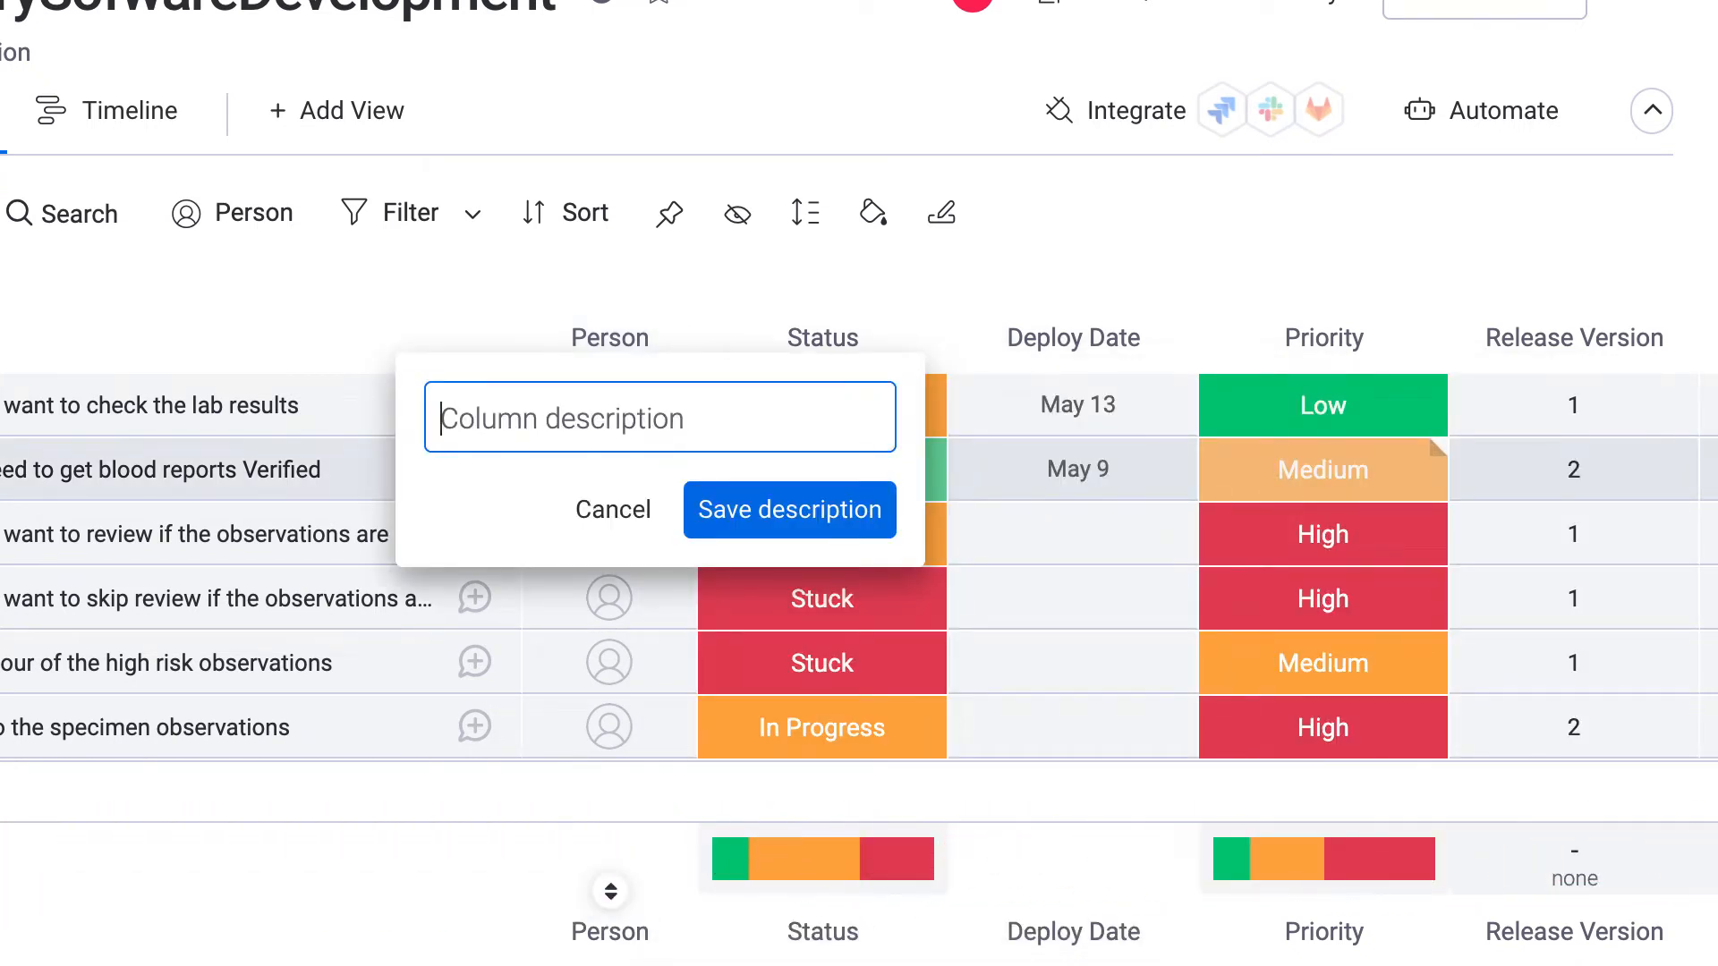
{"action": "type", "text": "Assigneed"}
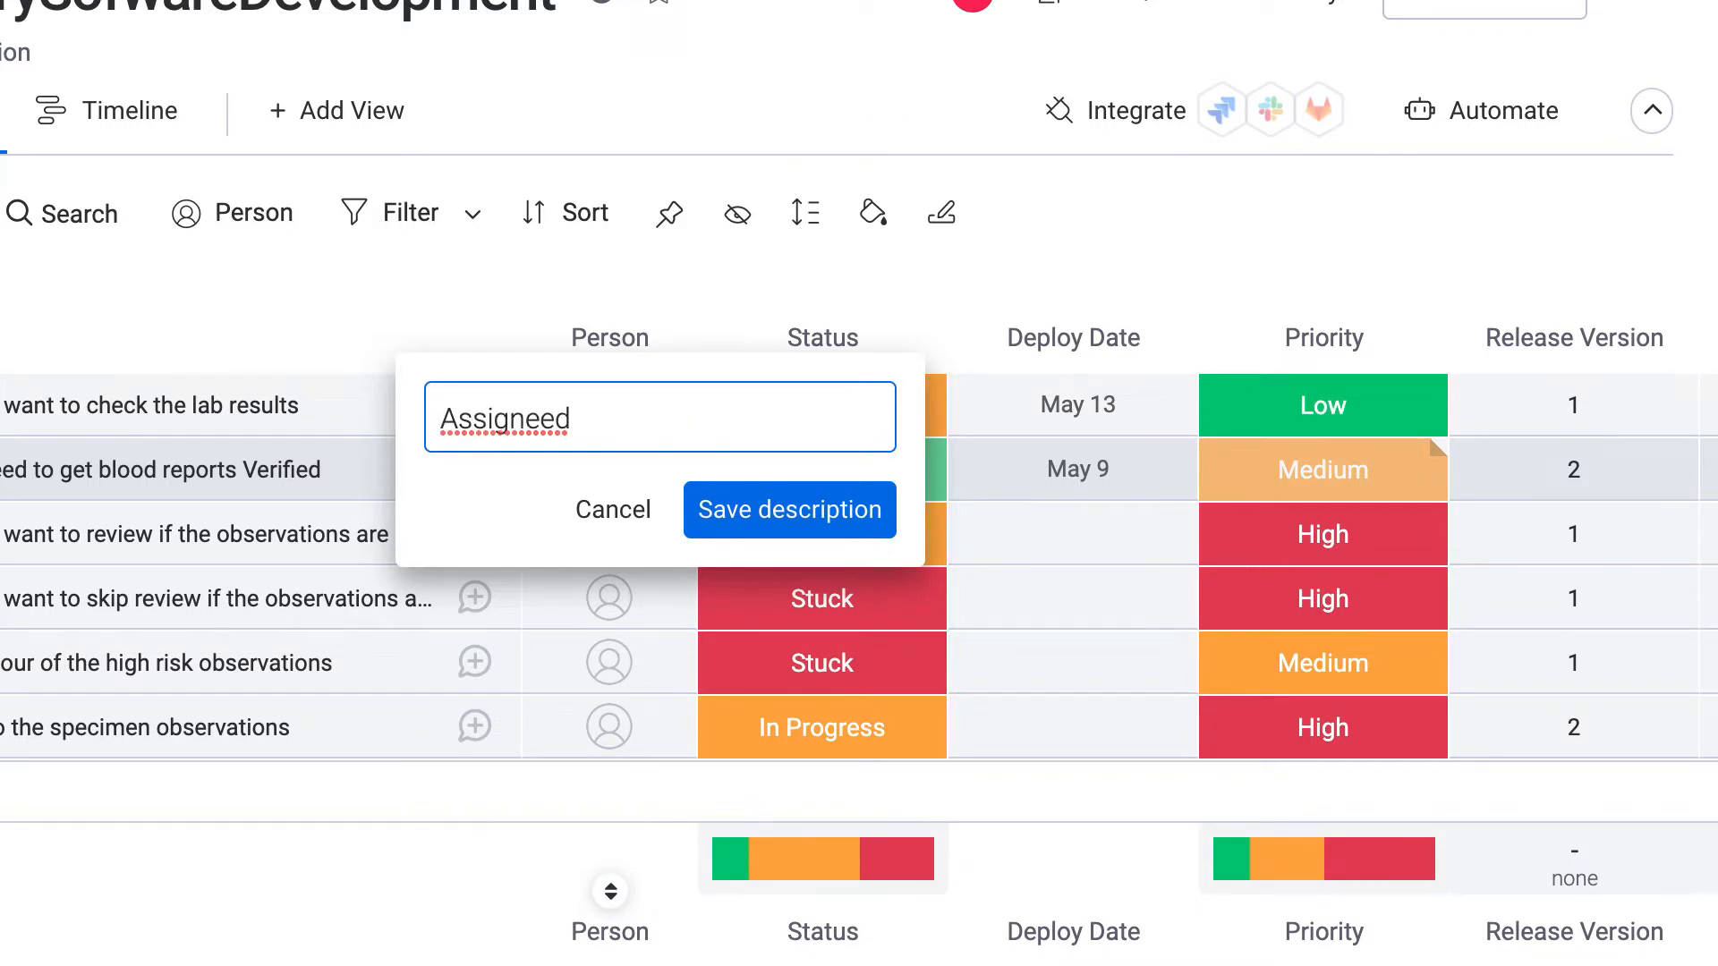
{"action": "key", "text": "Return"}
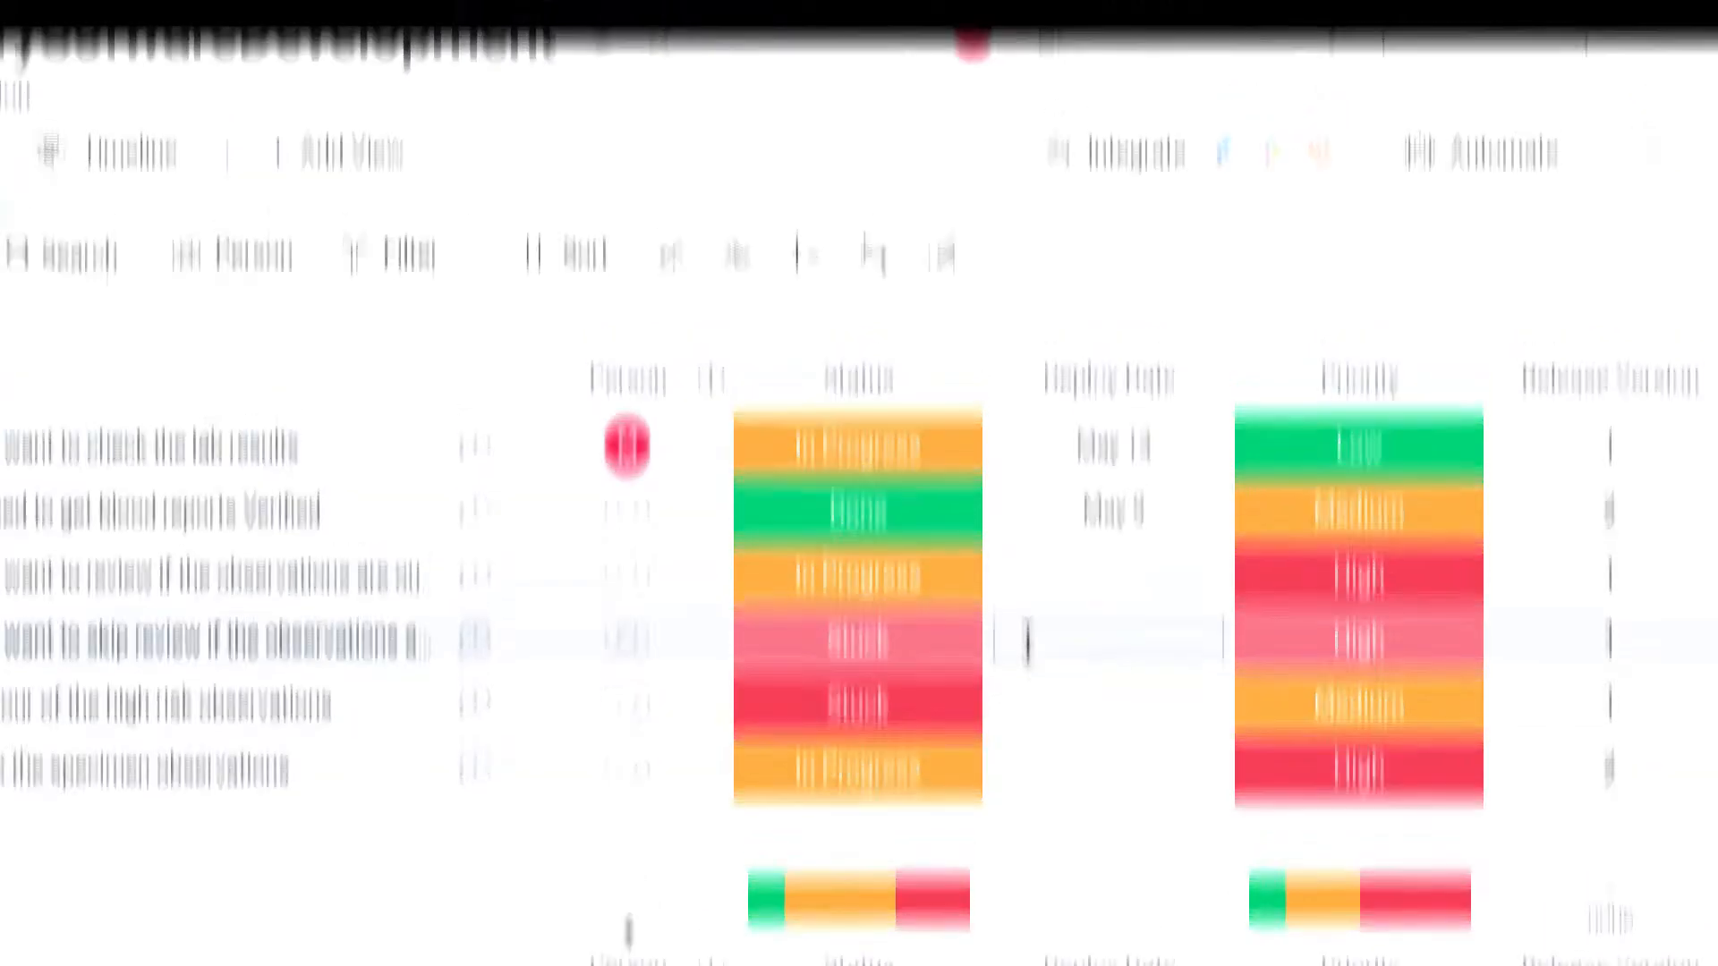
Sort the stories by their Timeline dates.
{"action": "scroll", "coordinate": [1163, 565], "scroll_direction": "right", "scroll_amount": 1}
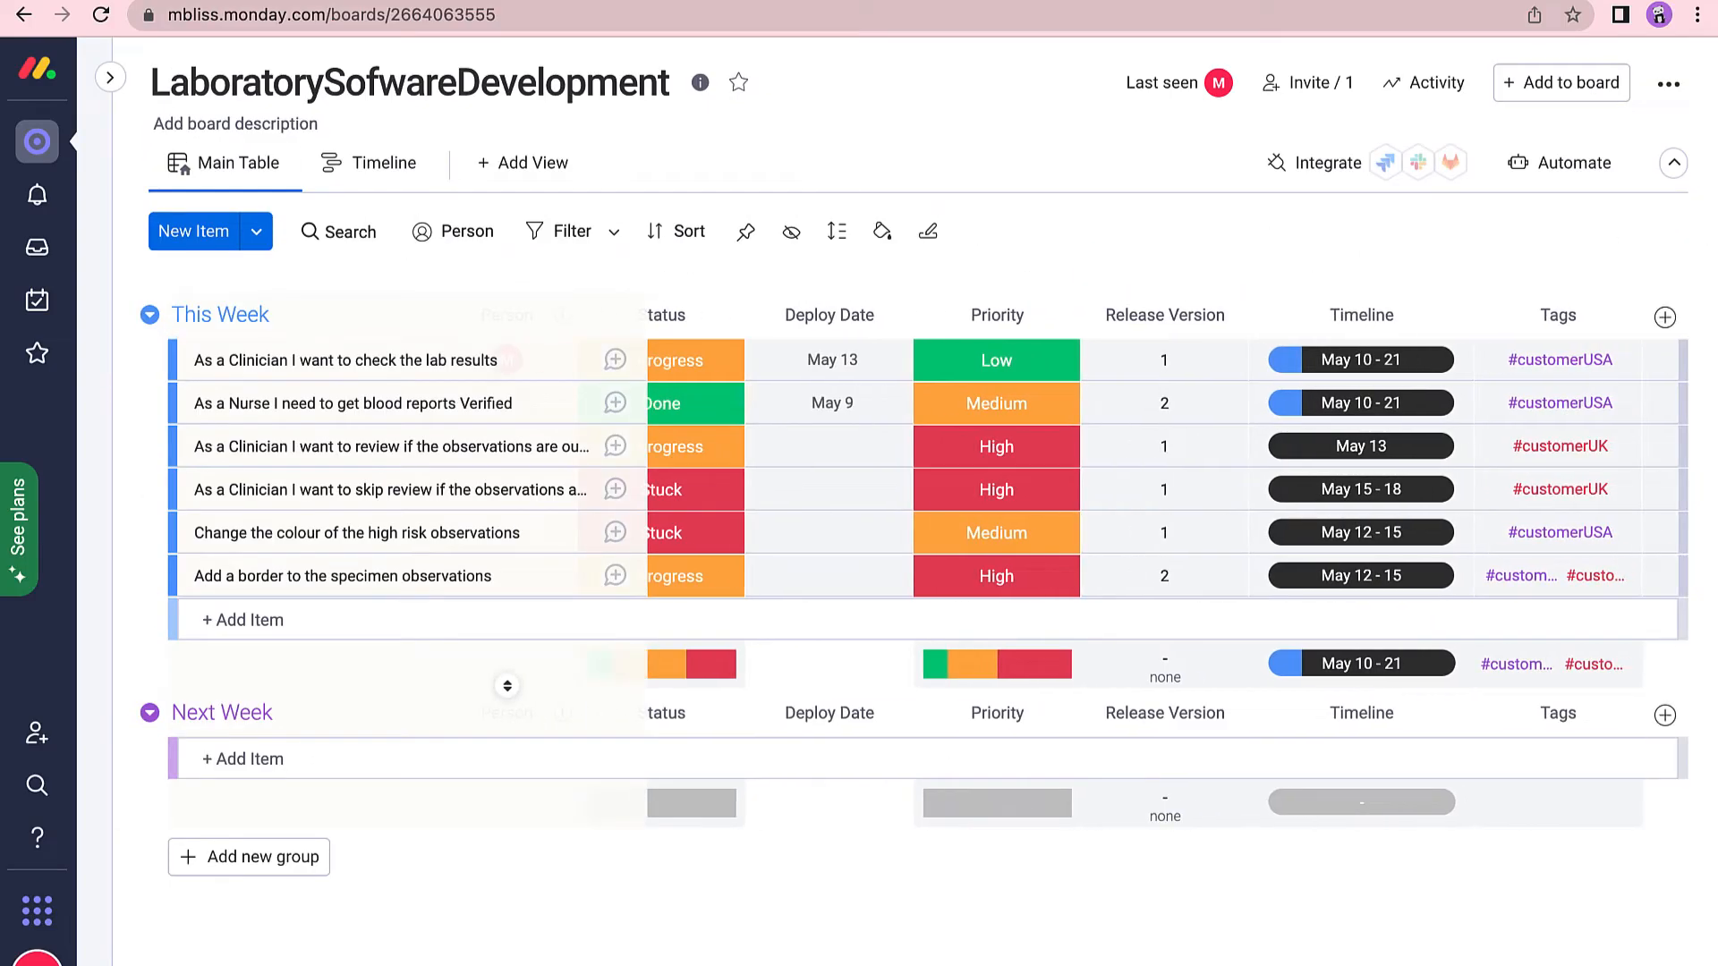
{"action": "scroll", "coordinate": [1044, 249], "scroll_direction": "left", "scroll_amount": 2}
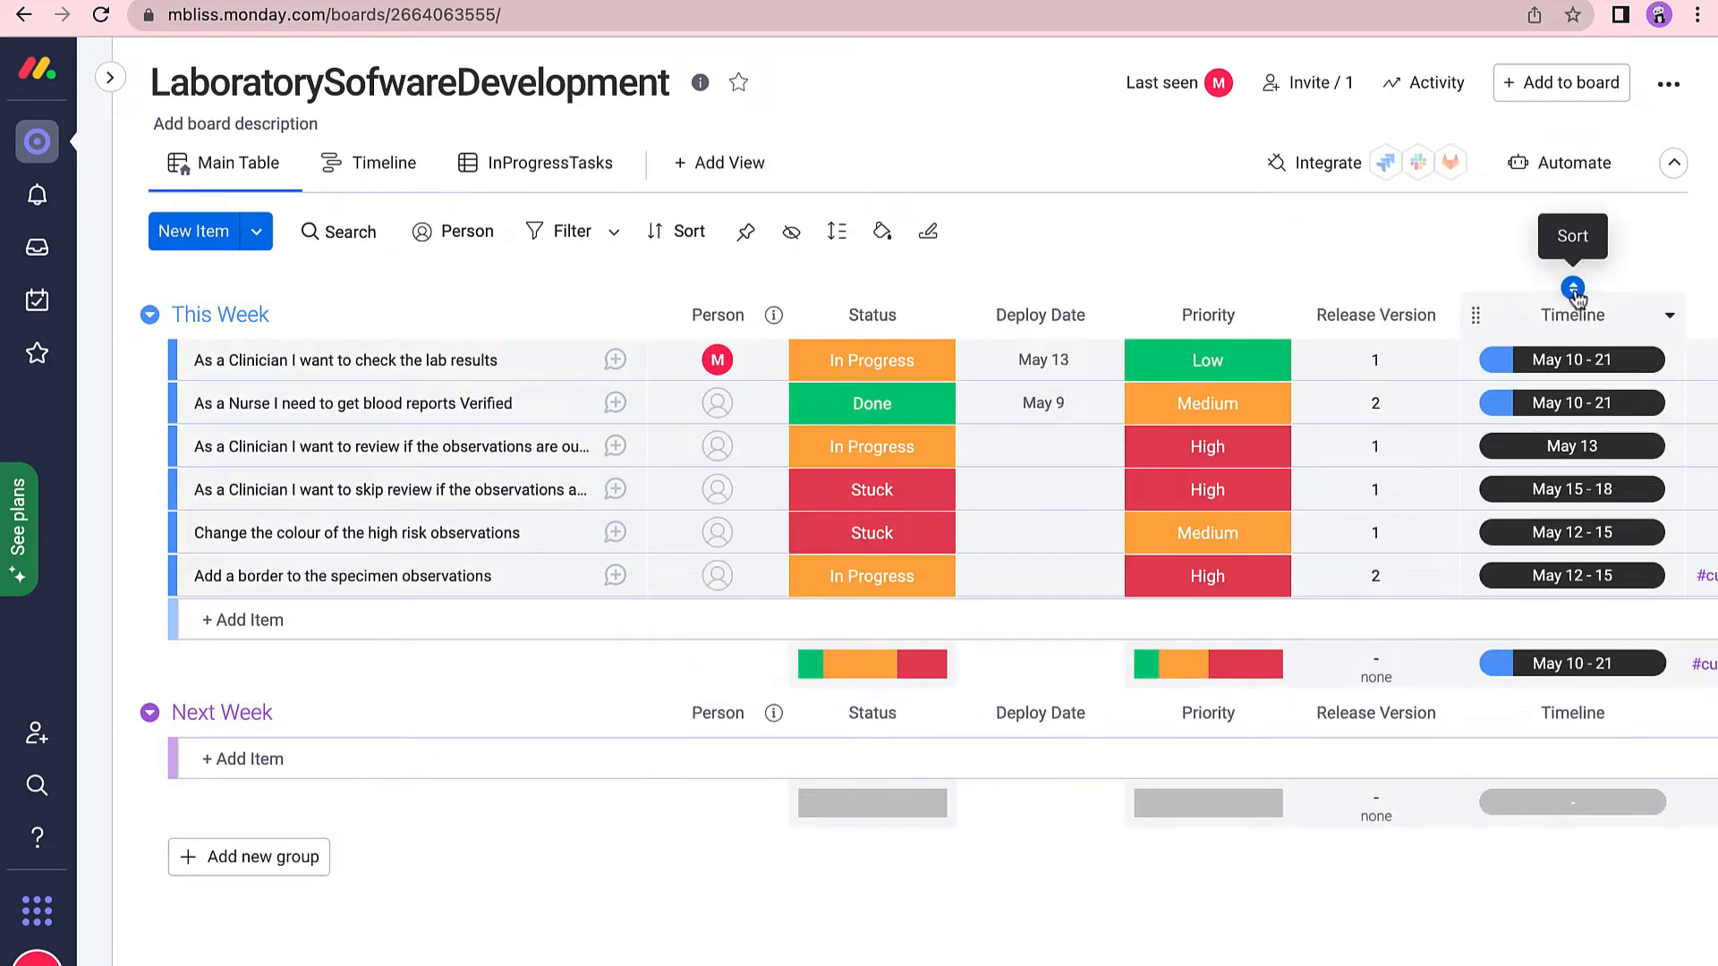
{"action": "left_click", "coordinate": [1574, 289]}
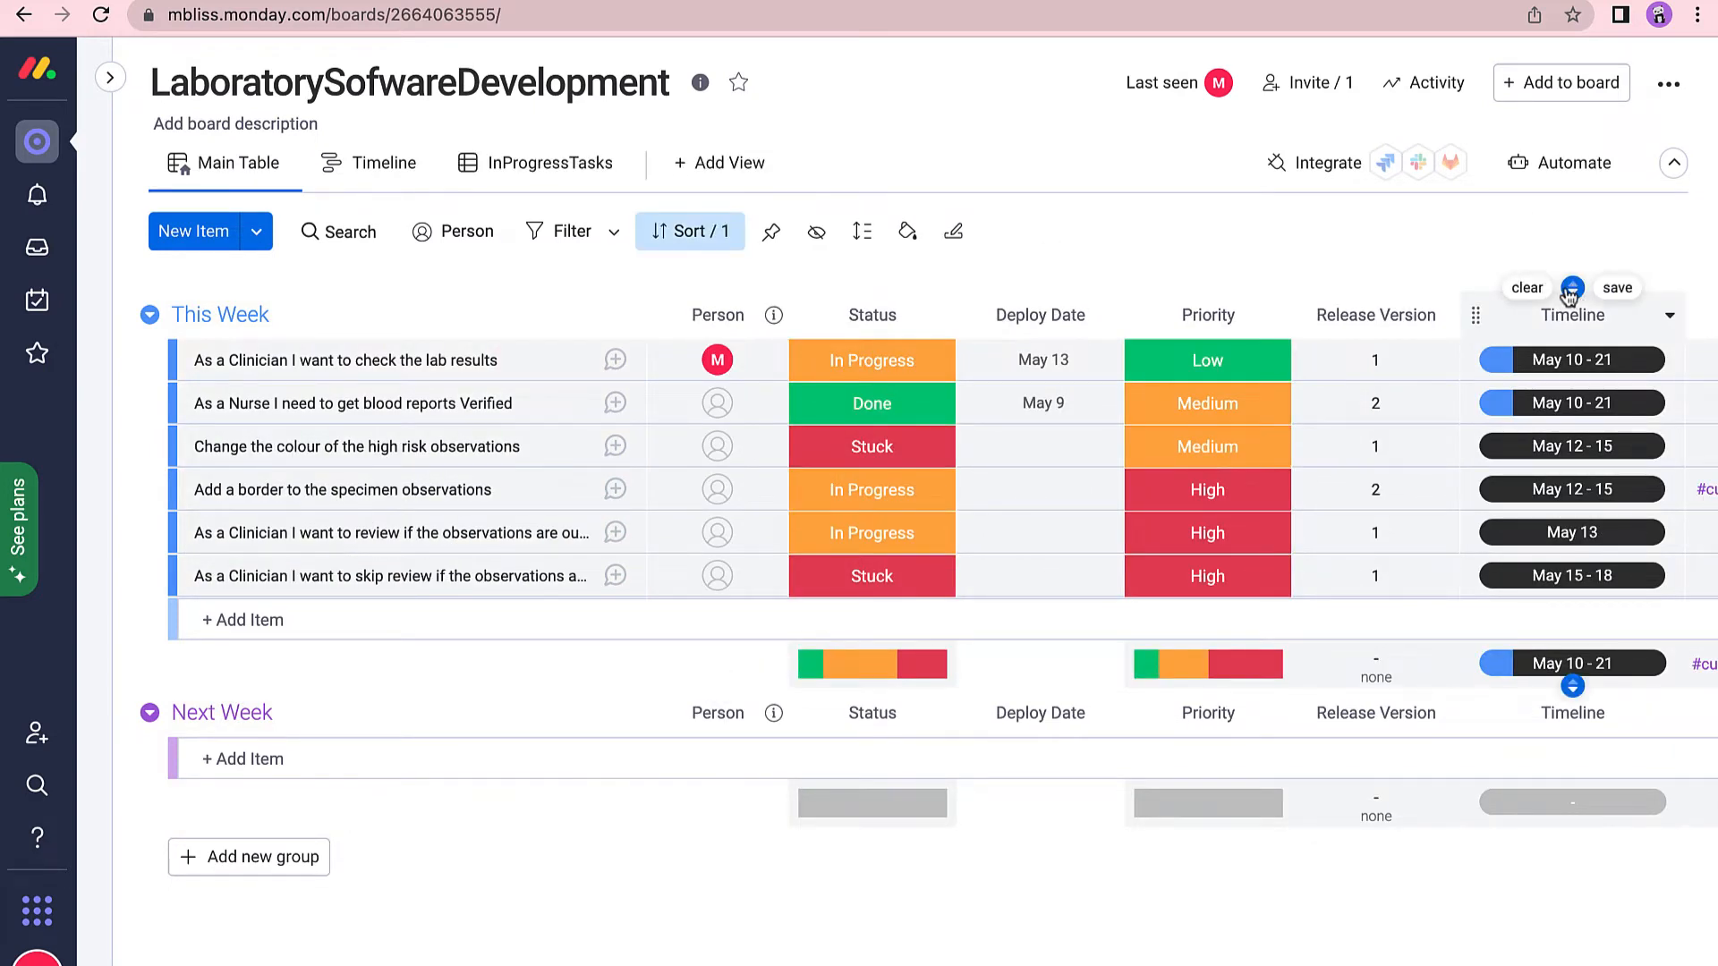
Start a conditional colouring rule for rows based on the Person column.
{"action": "left_click", "coordinate": [940, 315]}
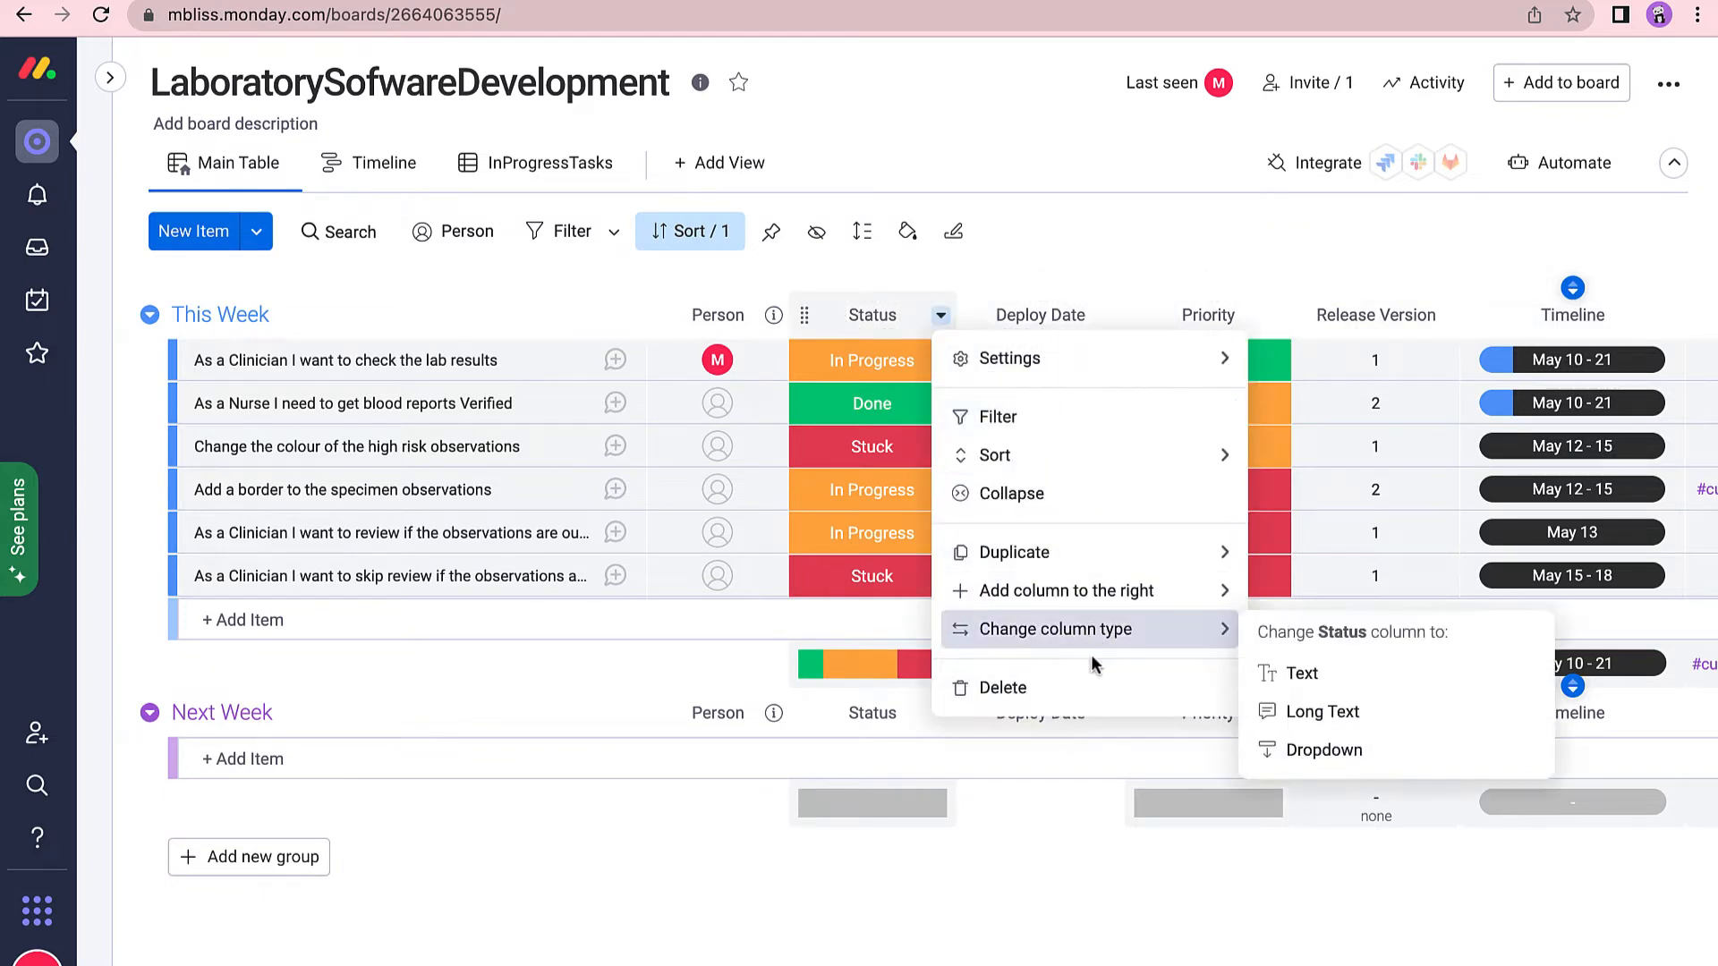
{"action": "left_click", "coordinate": [1097, 260]}
{"action": "left_click", "coordinate": [909, 231]}
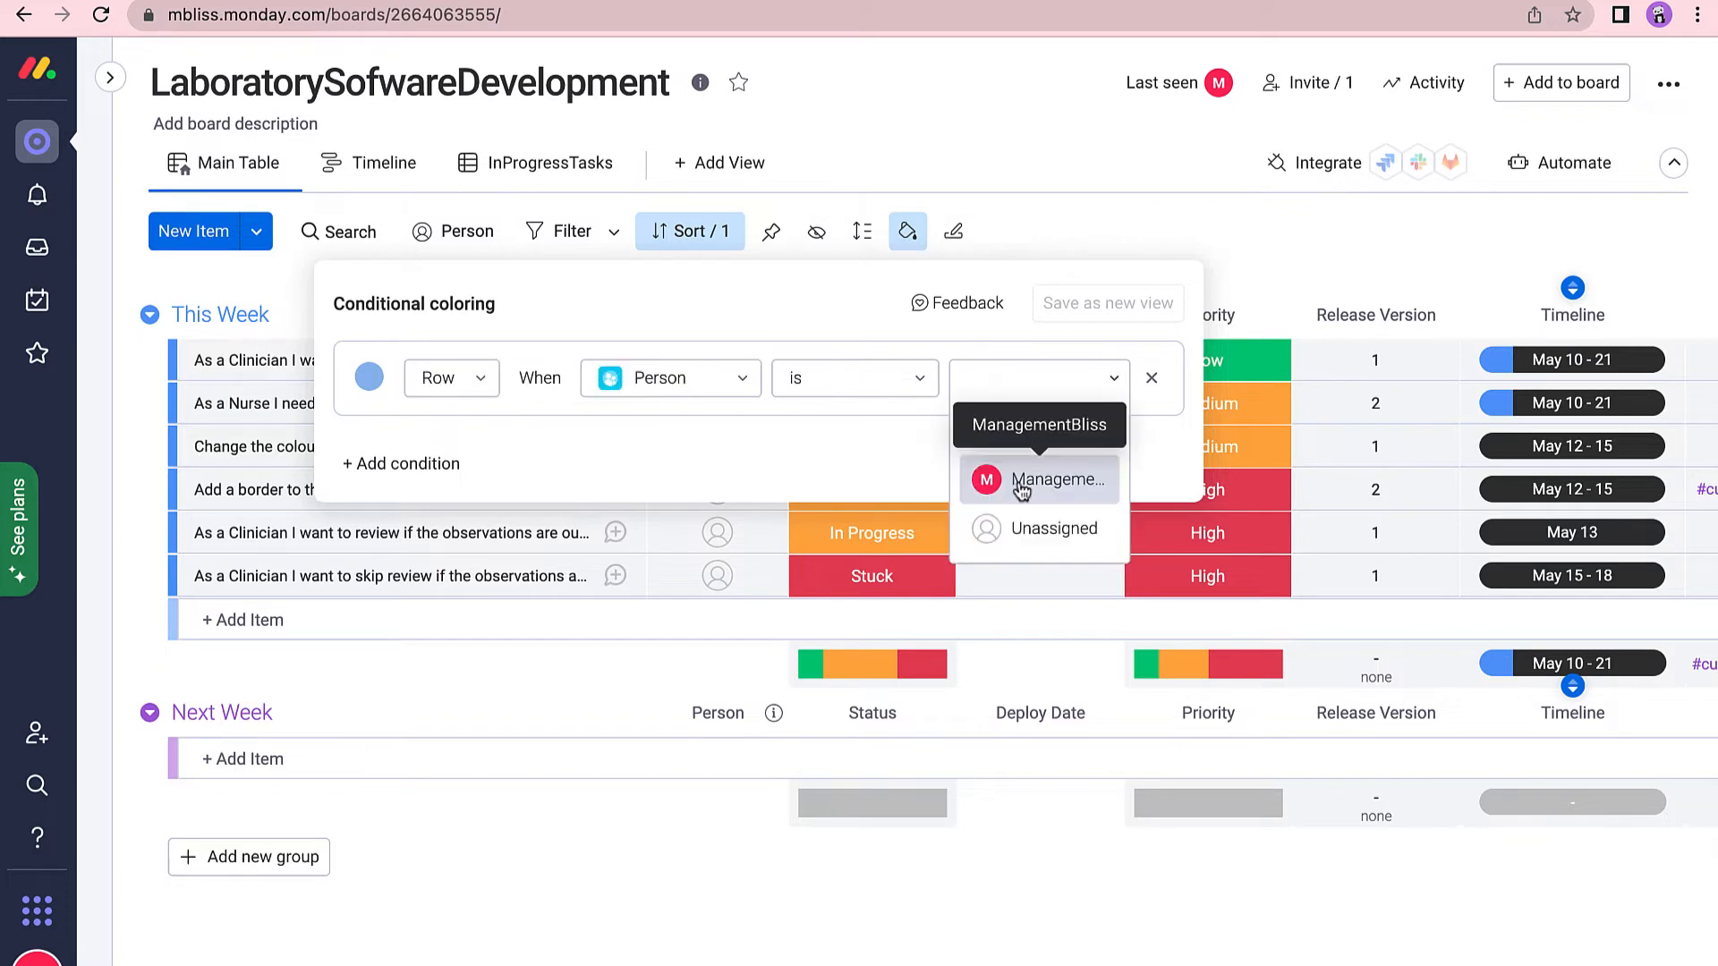
Colour rows assigned to the board member green and save this as a new view named Table.
{"action": "left_click", "coordinate": [1021, 483]}
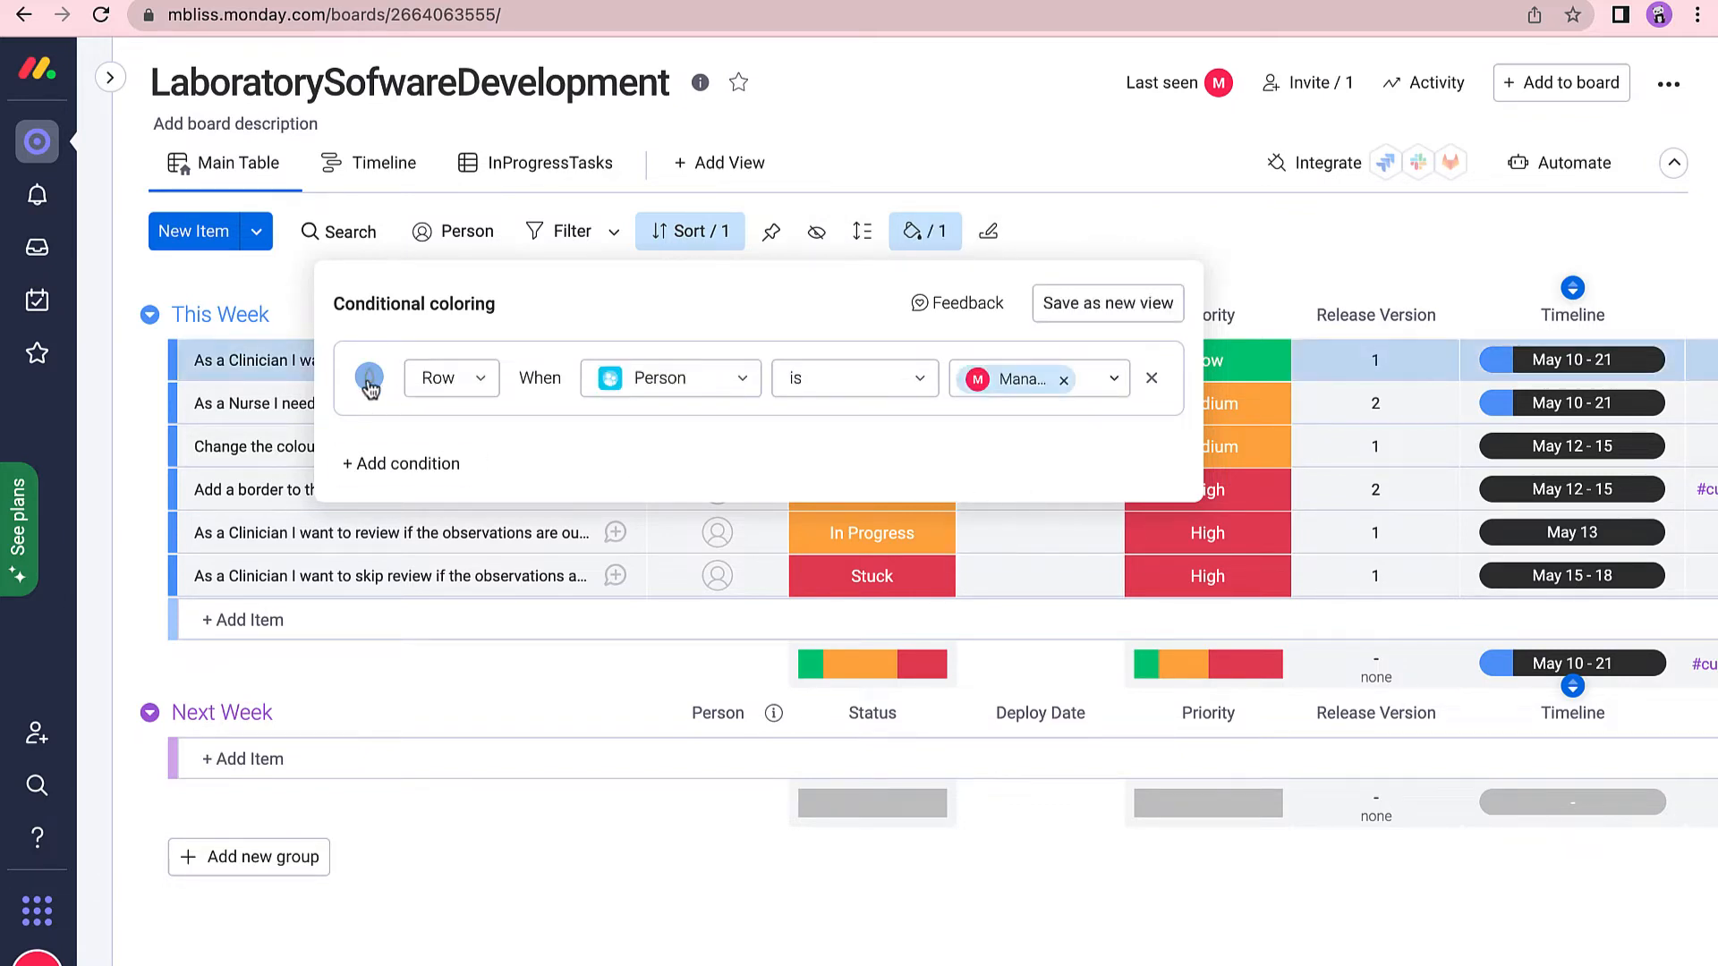
{"action": "left_click", "coordinate": [368, 377]}
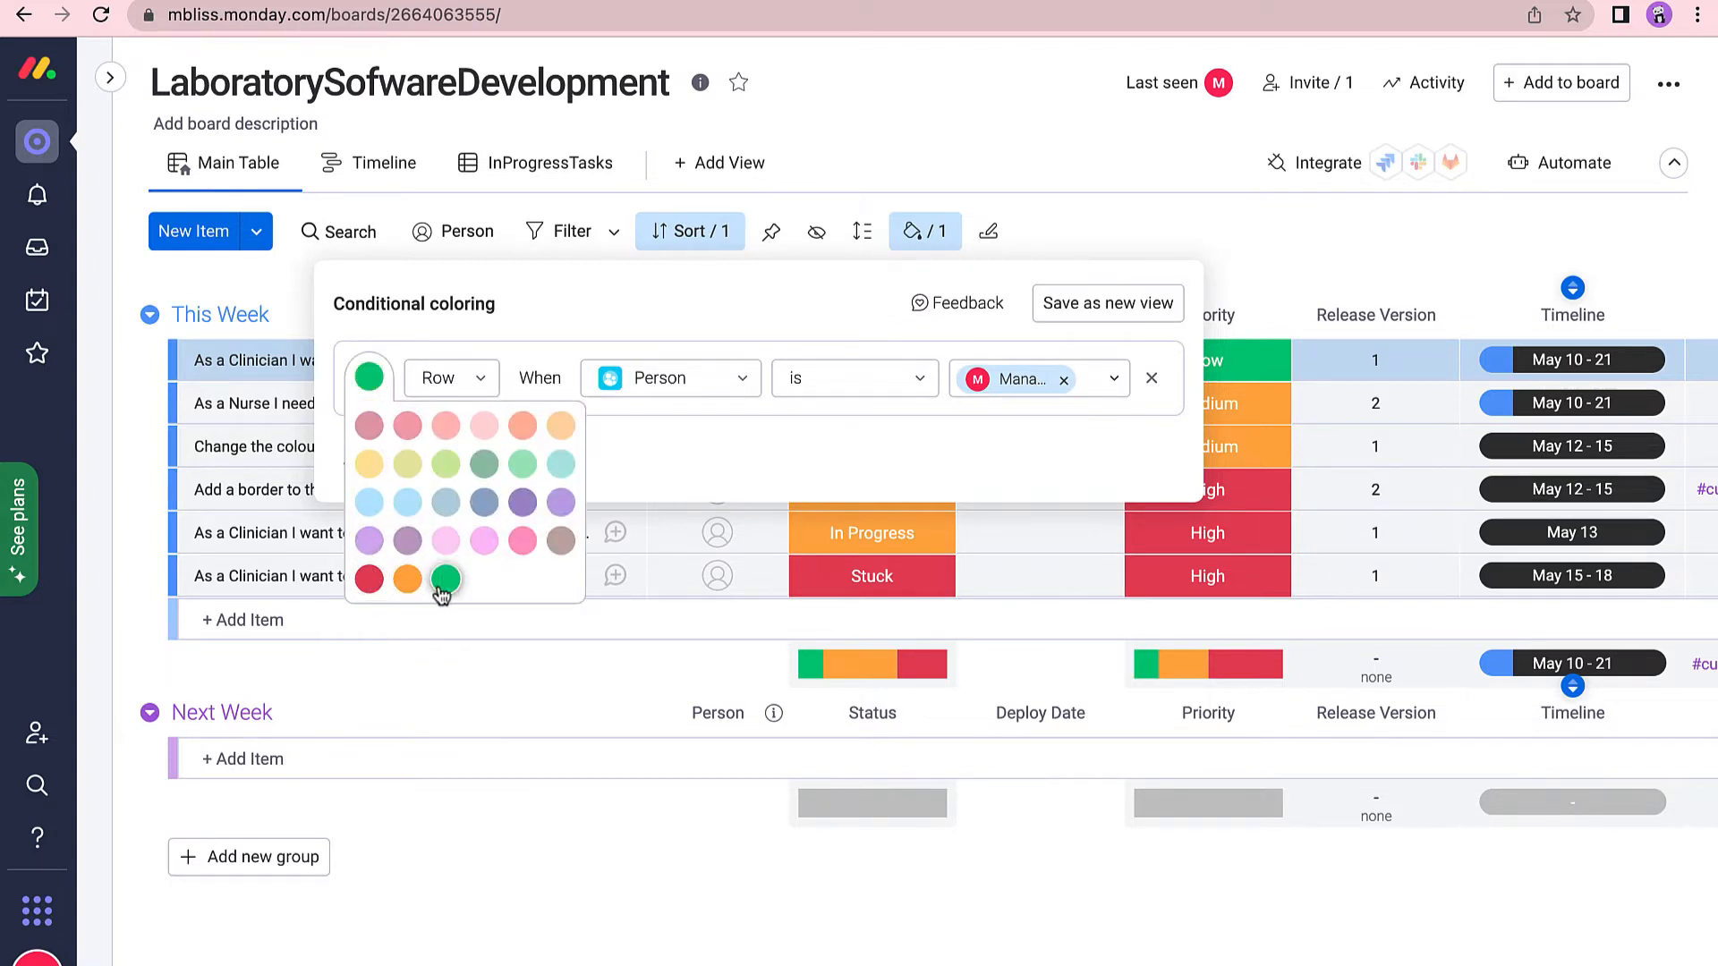
{"action": "left_click", "coordinate": [446, 580]}
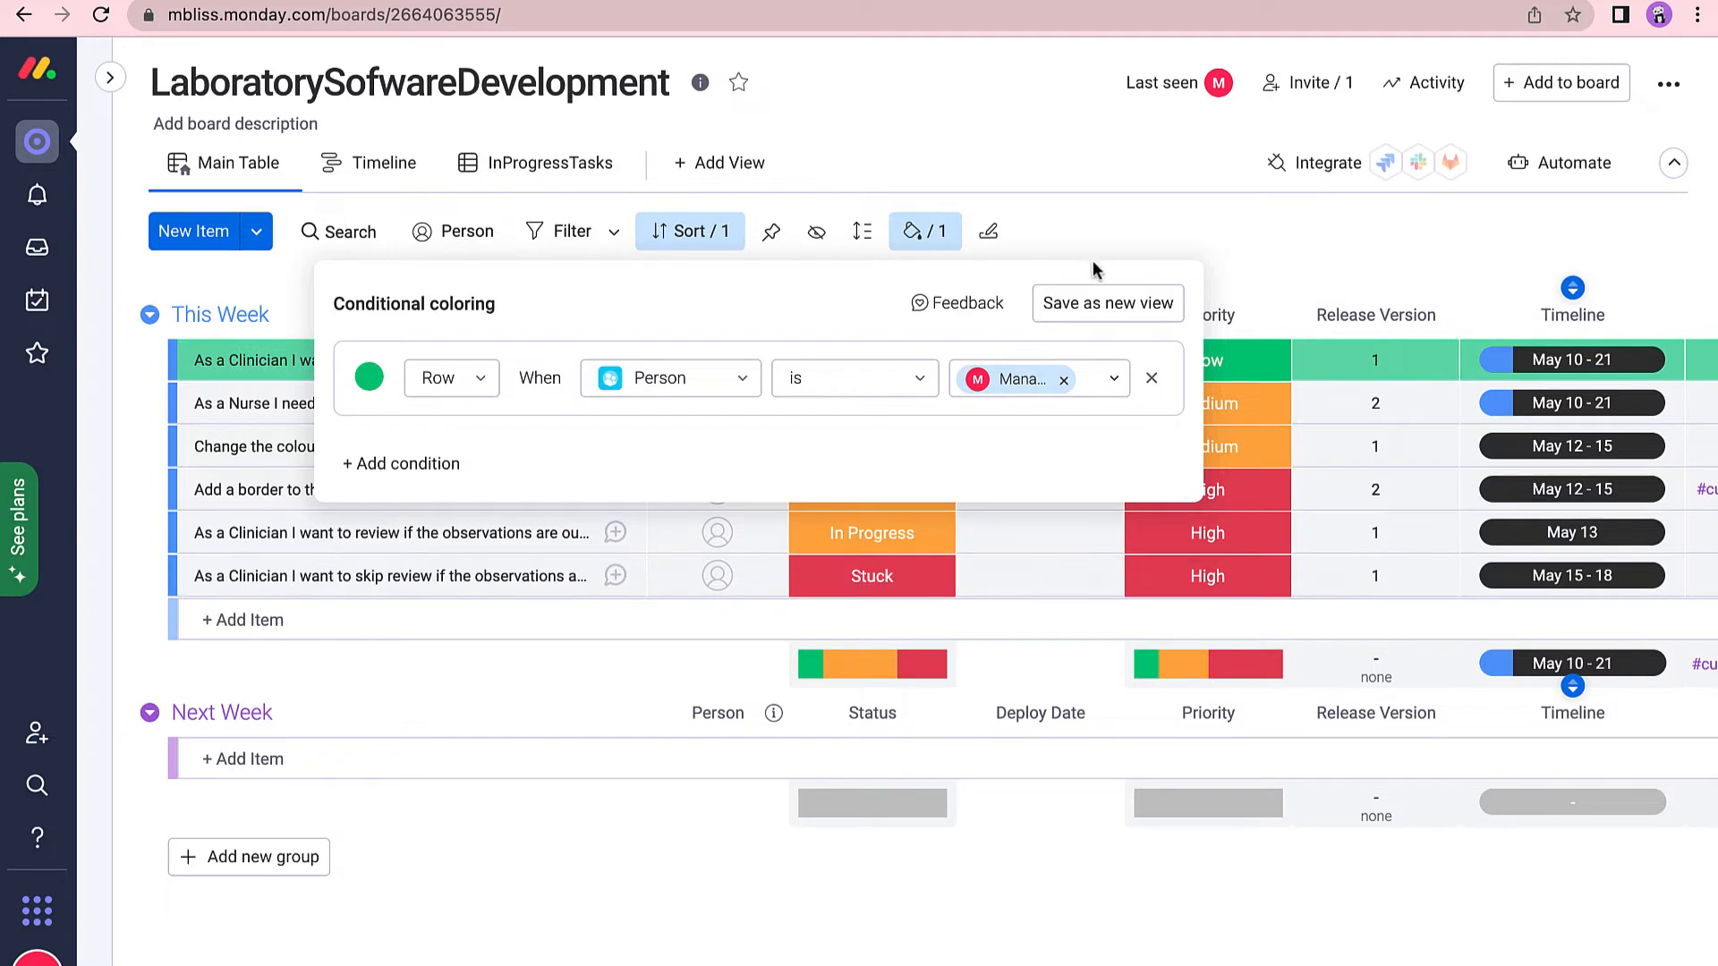
{"action": "left_click", "coordinate": [1107, 304]}
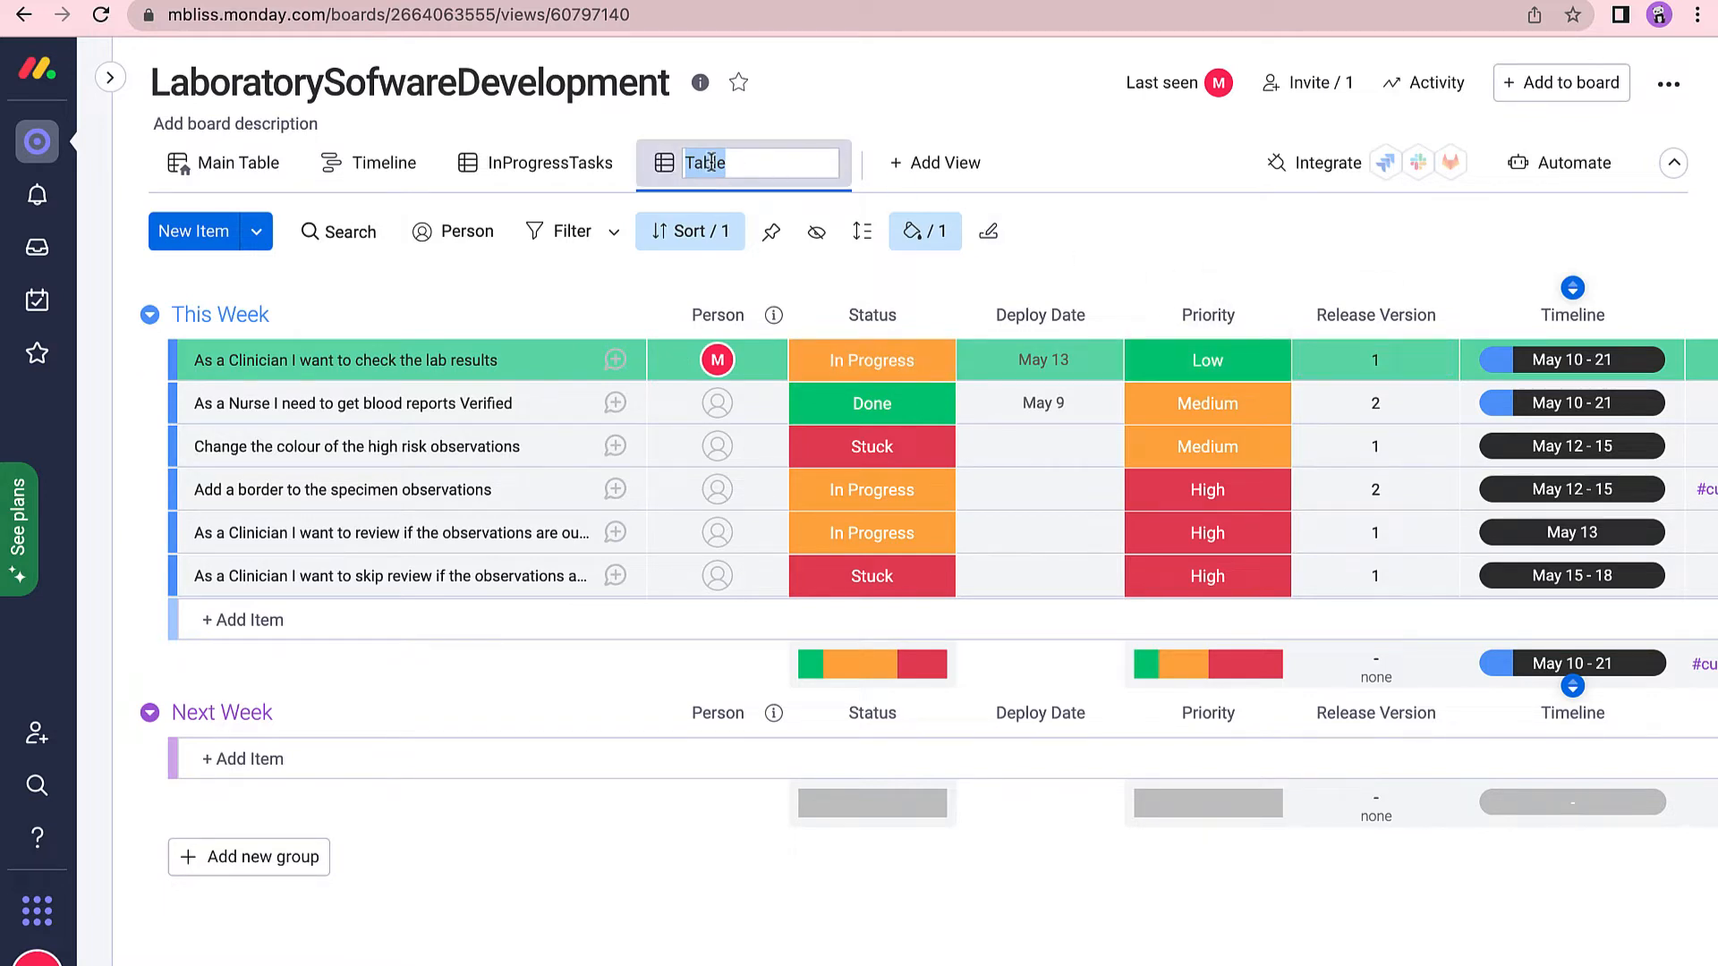
{"action": "left_click", "coordinate": [1250, 266]}
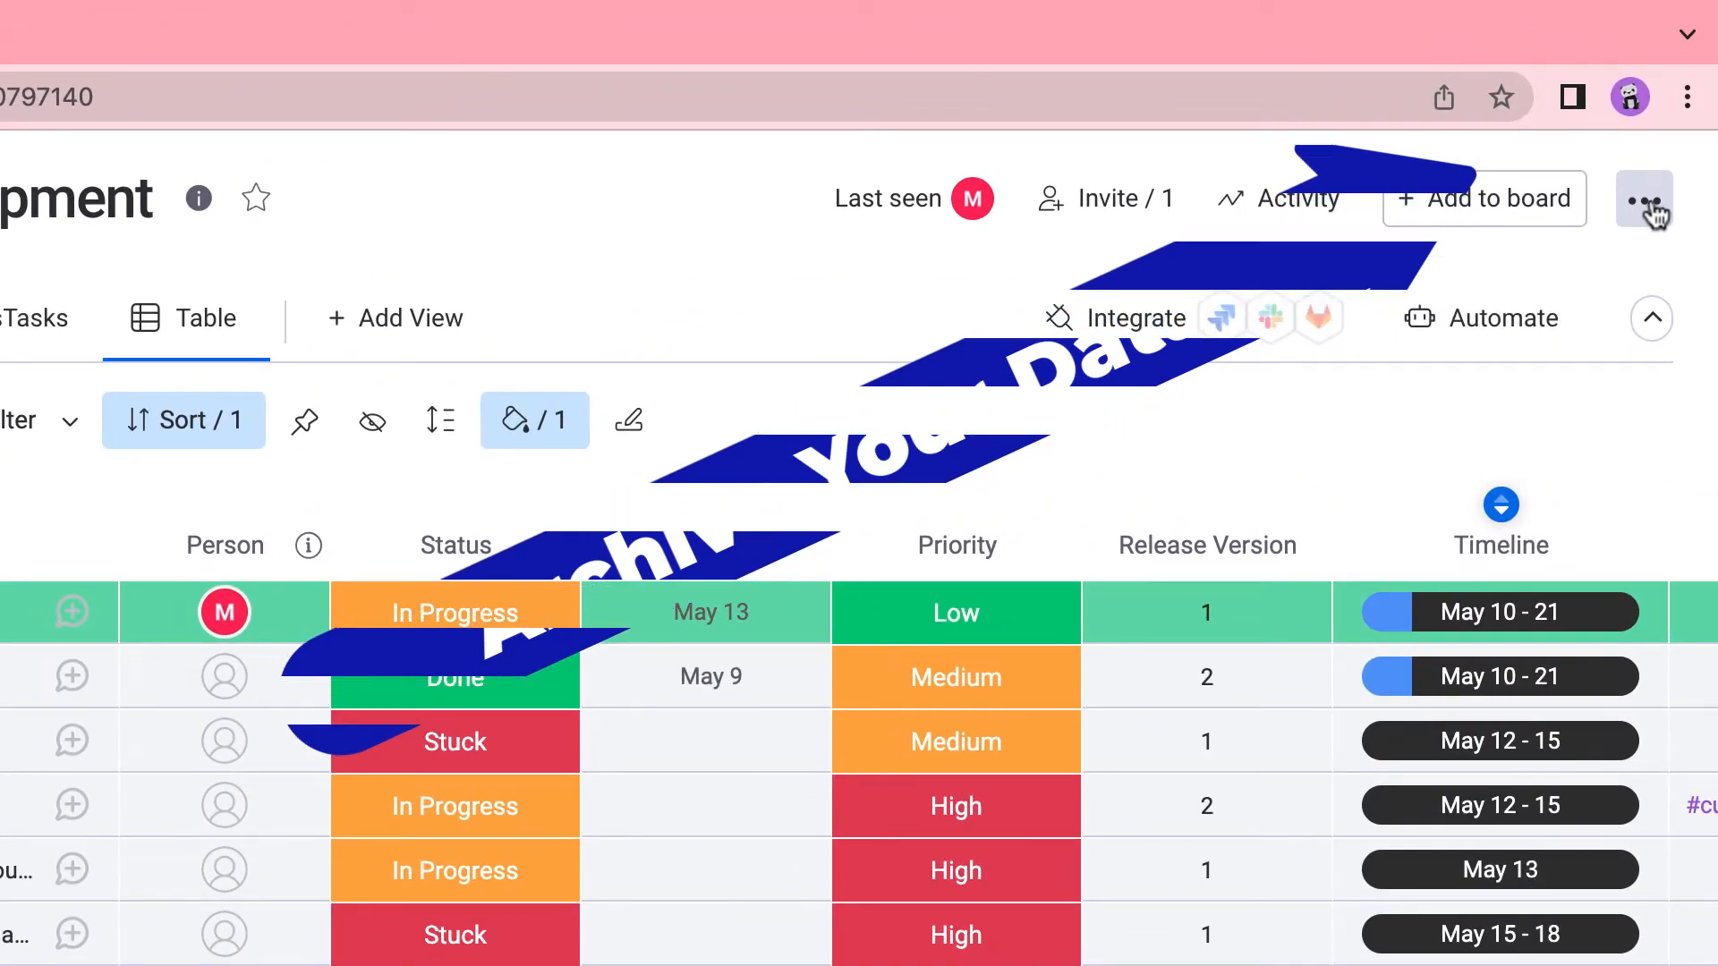
Archive the LaboratorySofwareDevelopment board from its options menu and dismiss the success message.
{"action": "left_click", "coordinate": [1650, 170]}
{"action": "mouse_move", "coordinate": [1349, 820]}
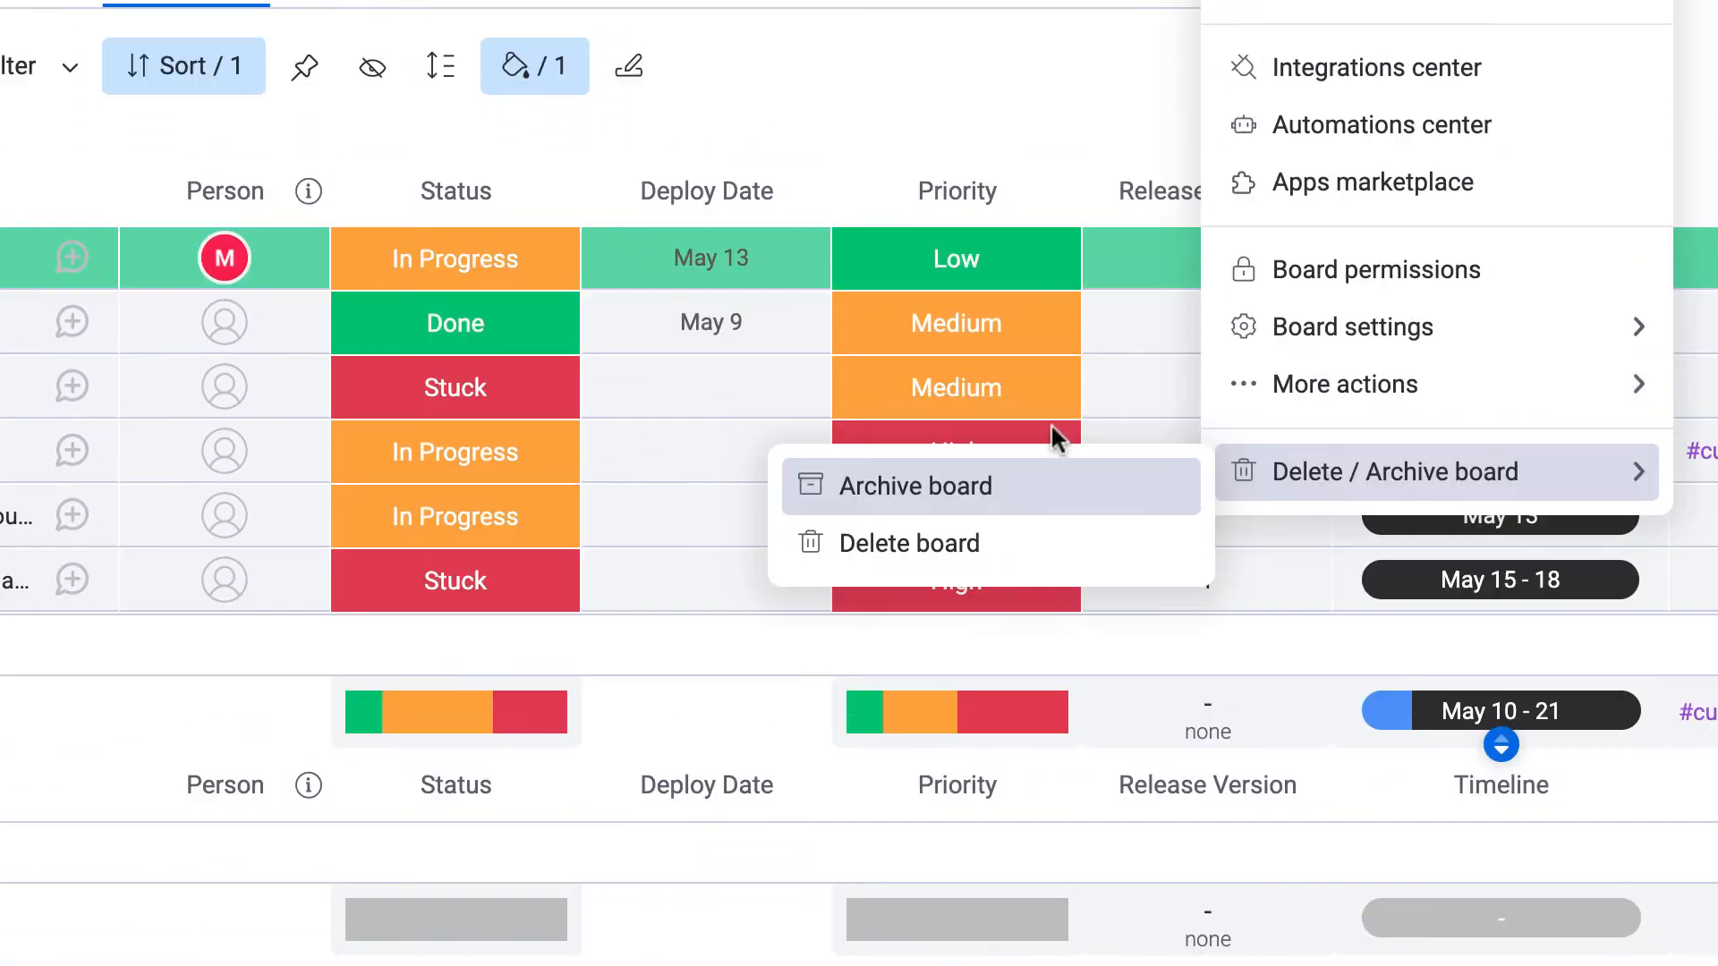
{"action": "left_click", "coordinate": [1057, 438]}
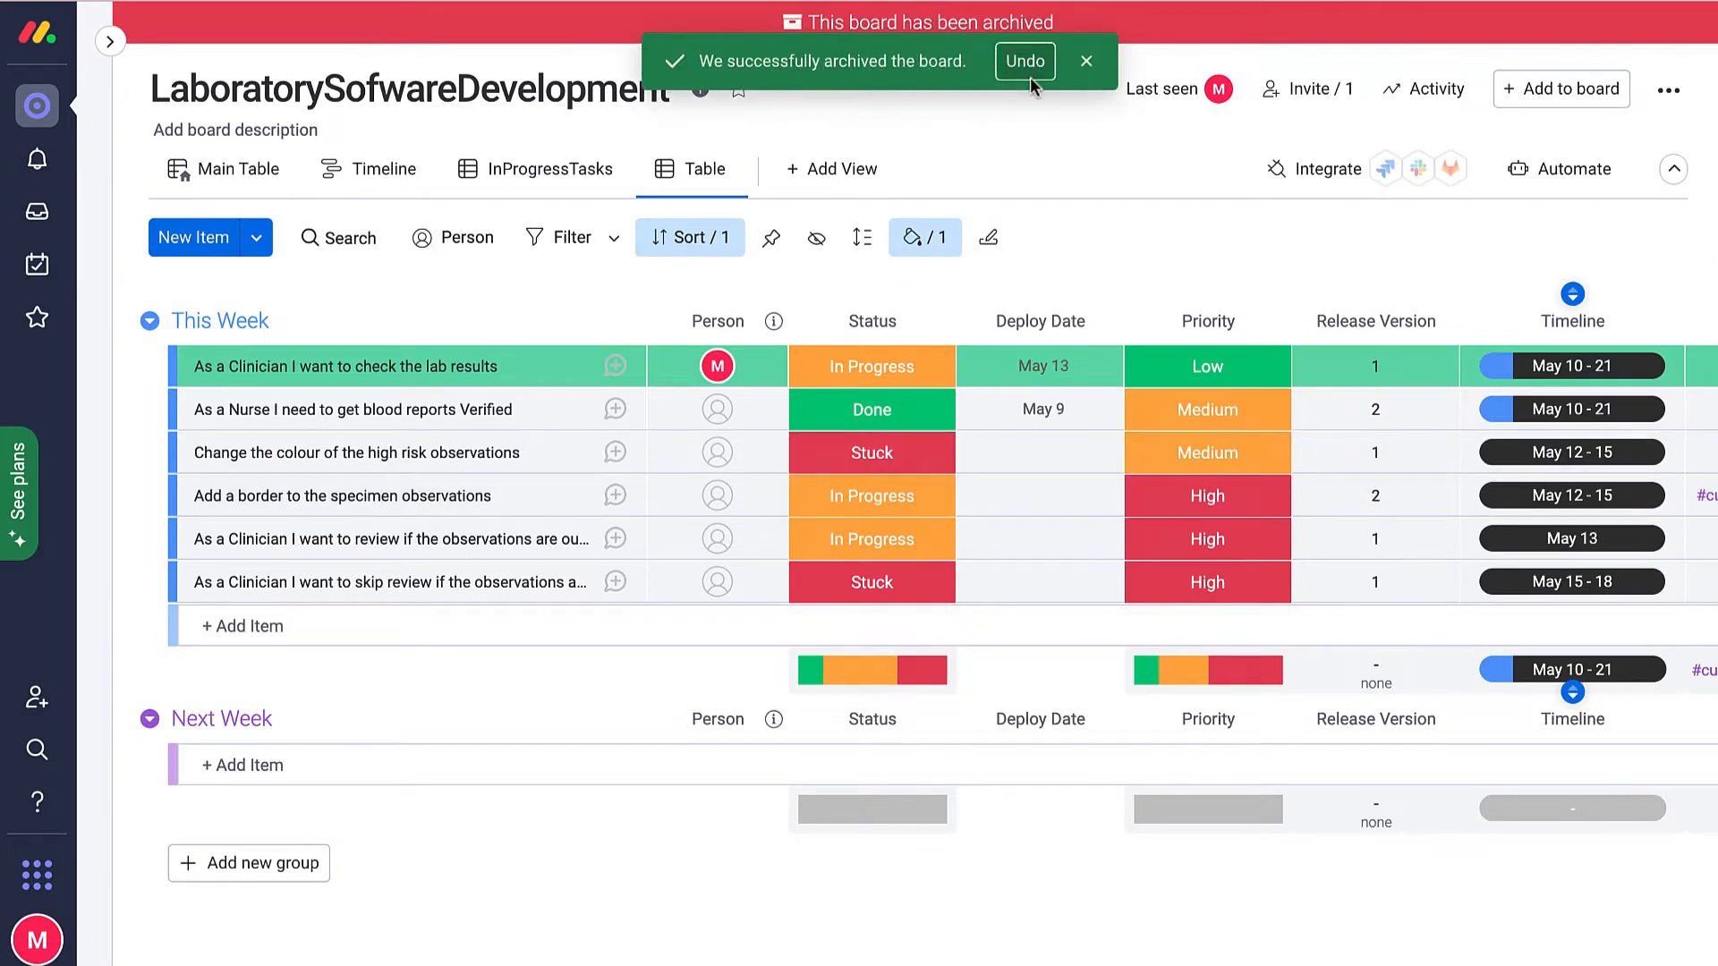
{"action": "left_click", "coordinate": [1085, 62]}
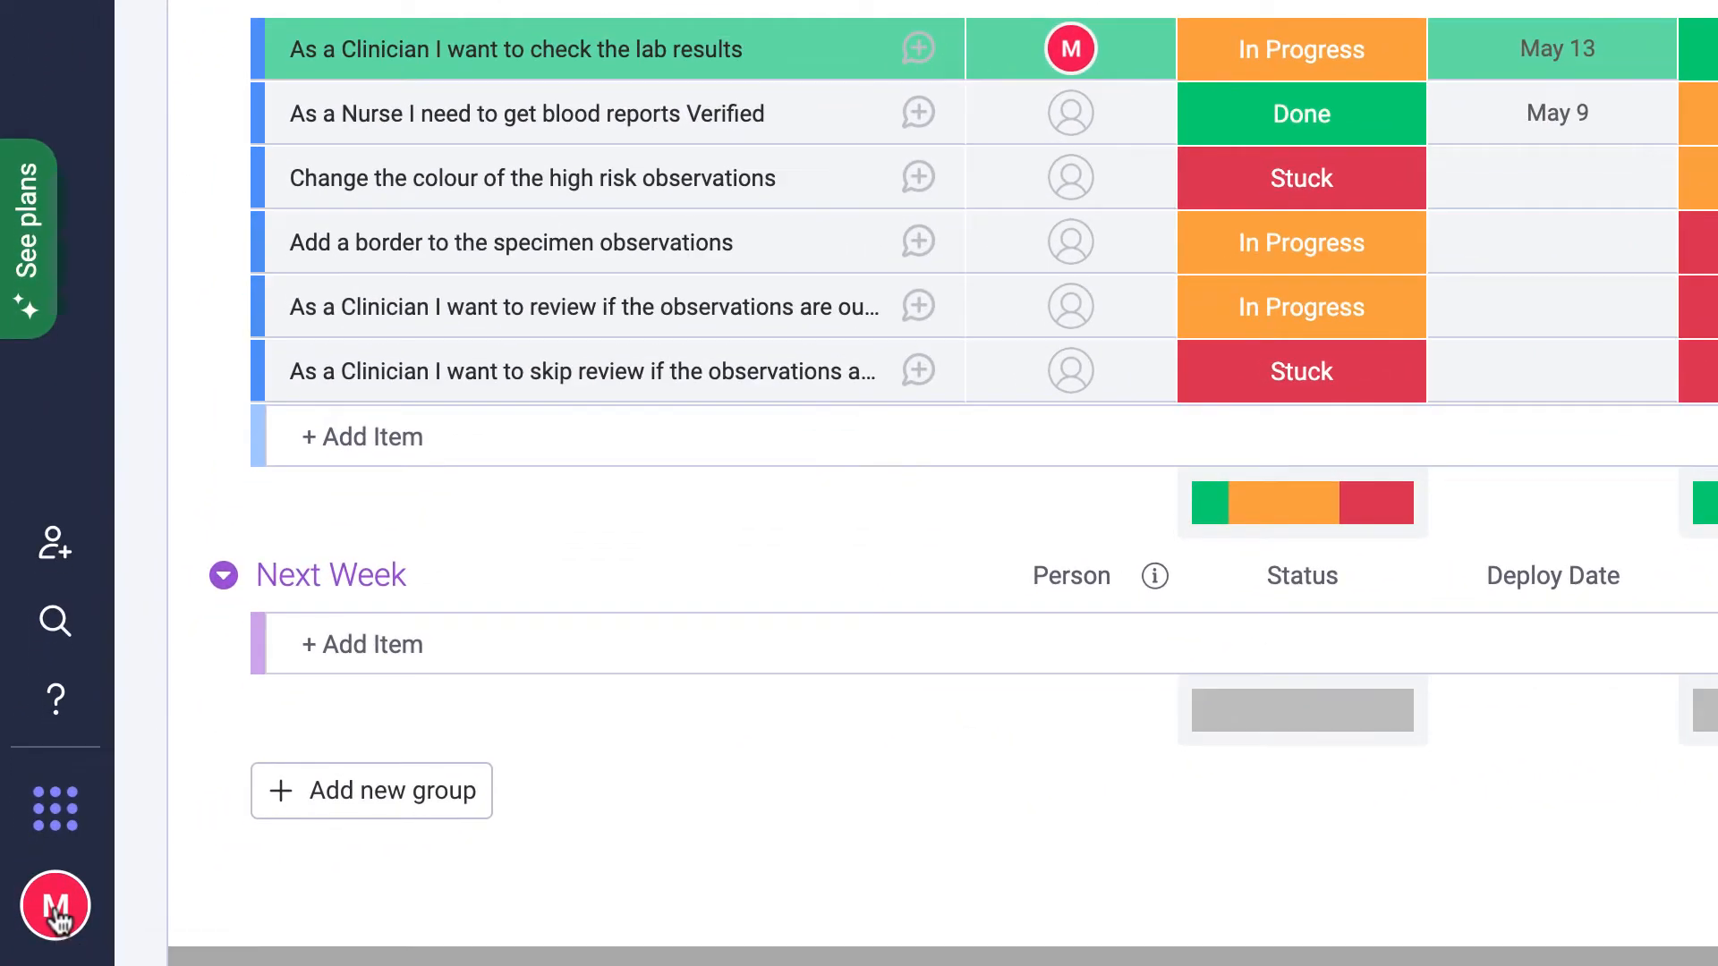
{"action": "left_click", "coordinate": [56, 908]}
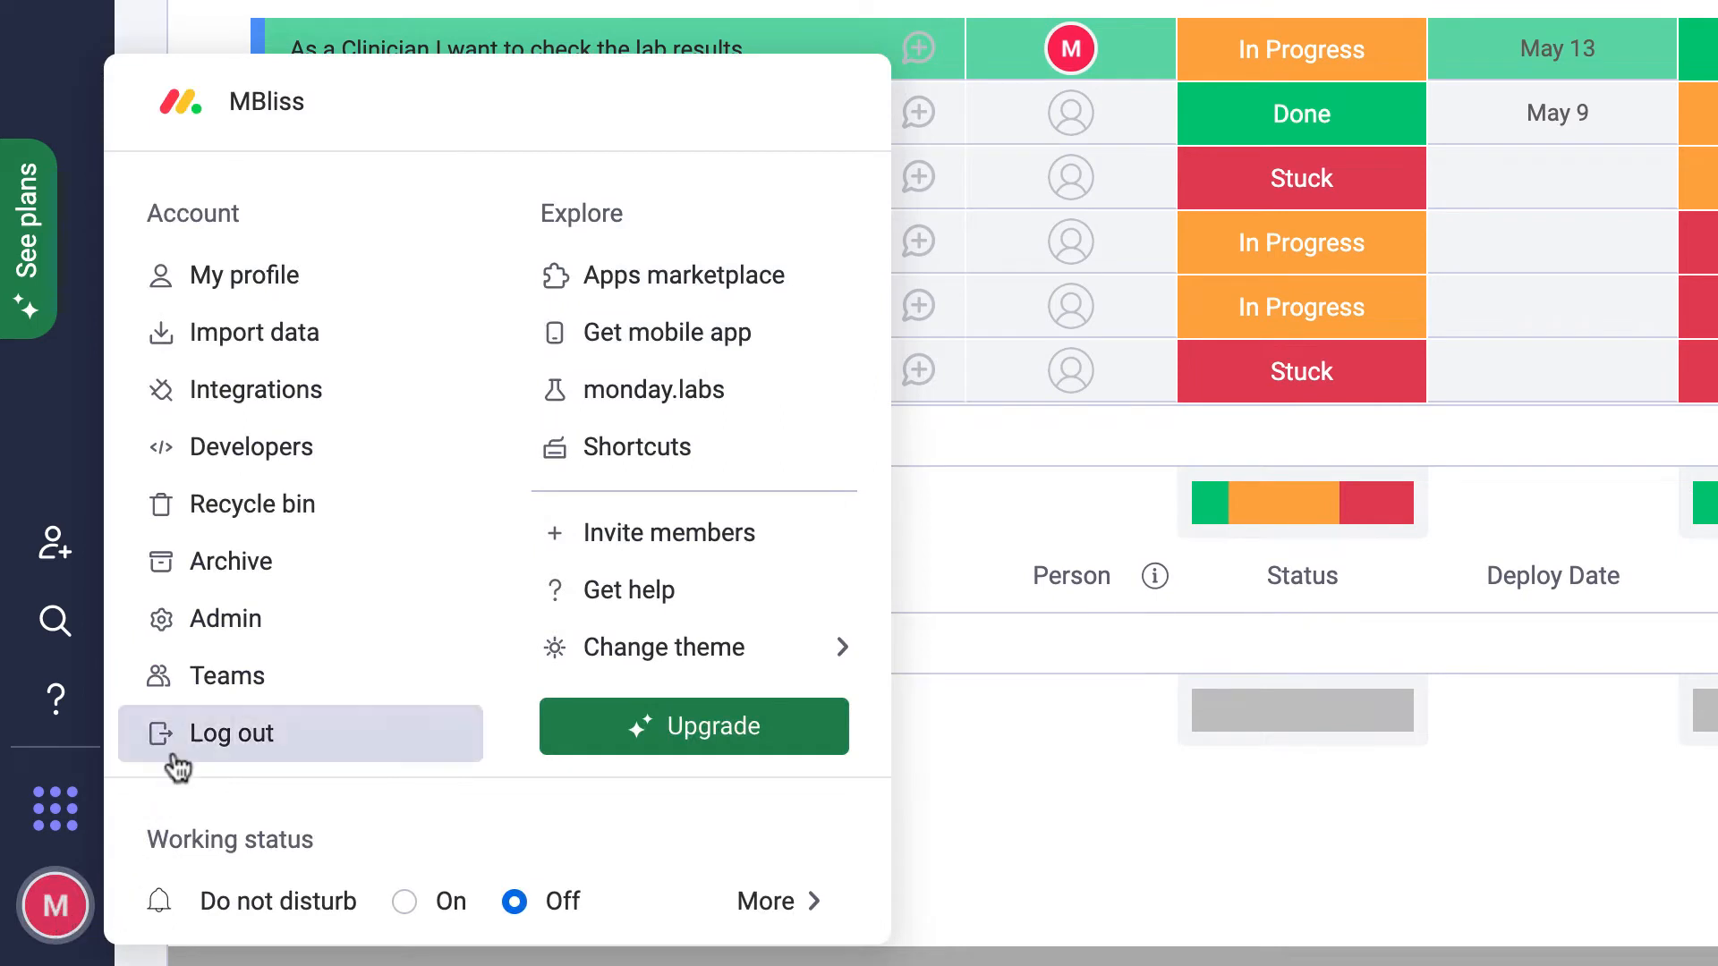
{"action": "left_click", "coordinate": [249, 570]}
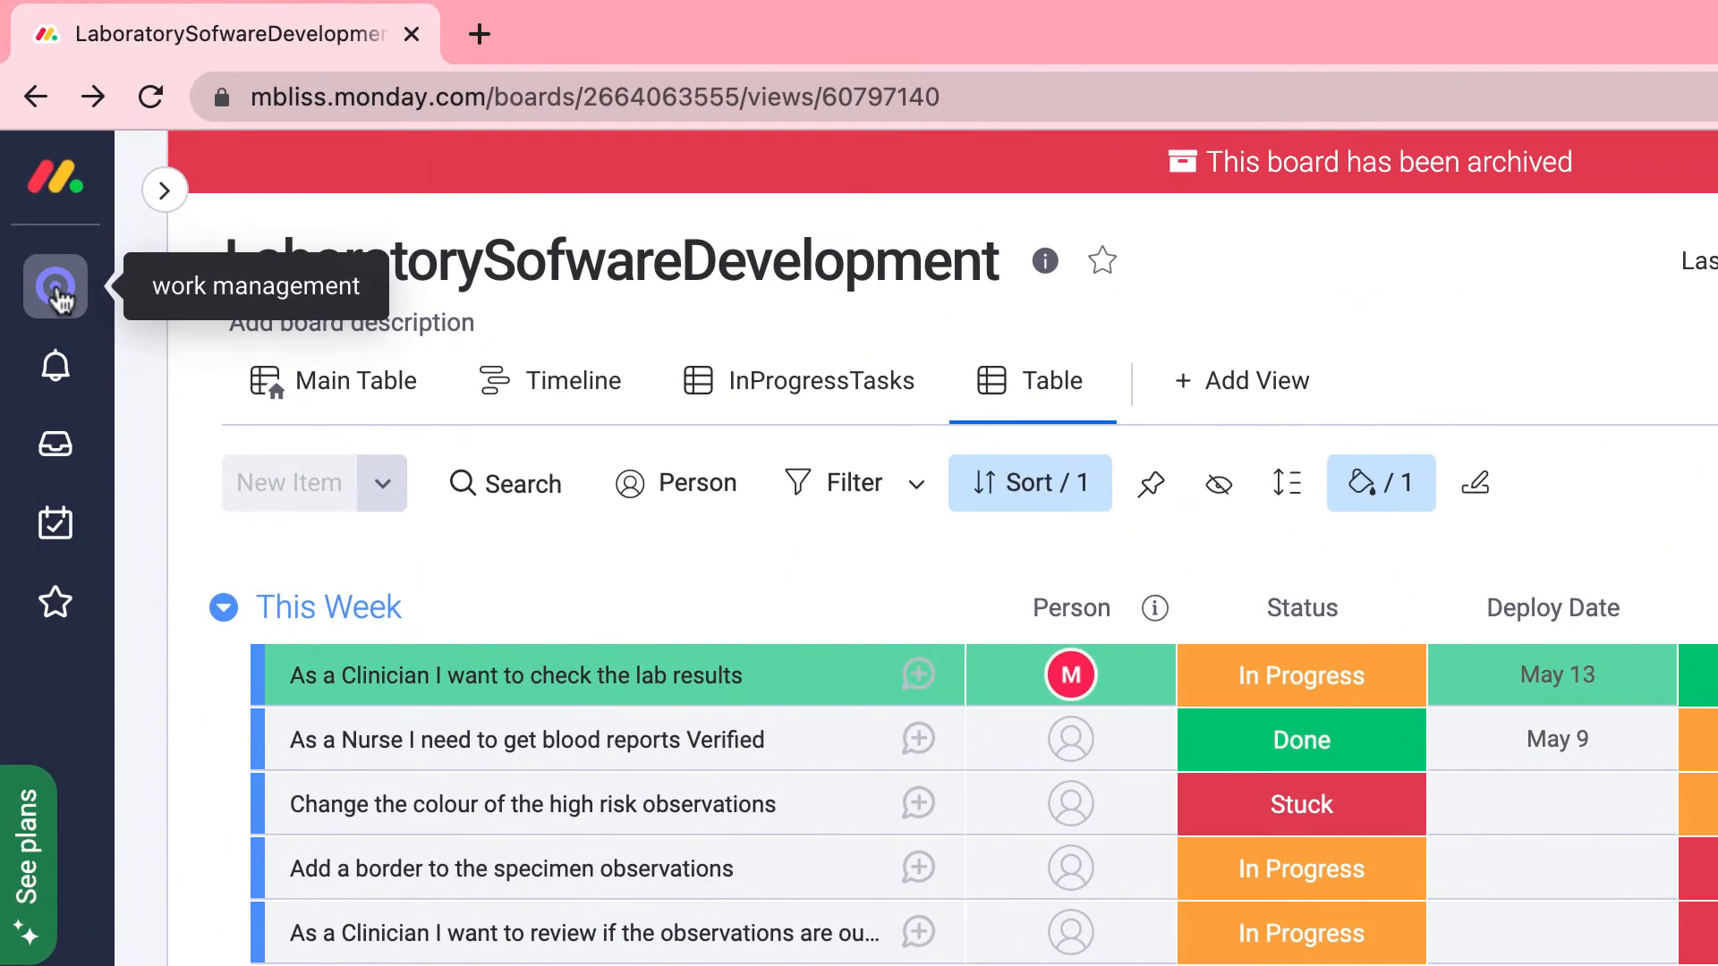
Add an empty workspace named MyWorkspace from the work management workspace list.
{"action": "left_click", "coordinate": [58, 296]}
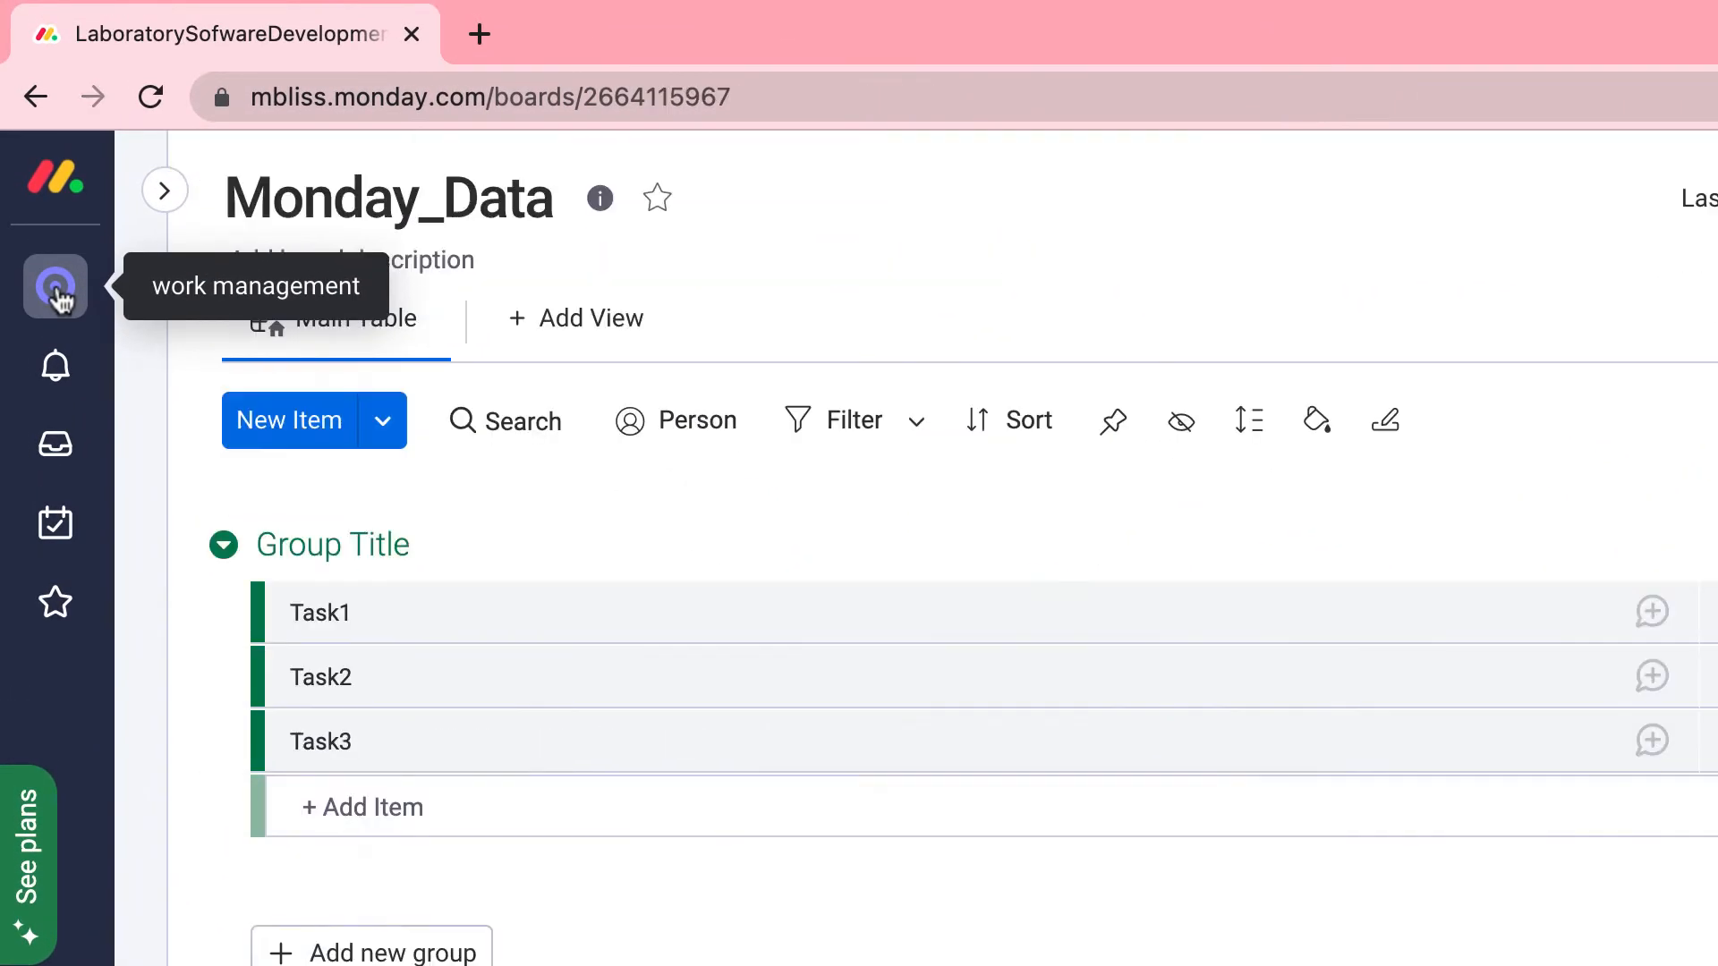
{"action": "left_click", "coordinate": [164, 190]}
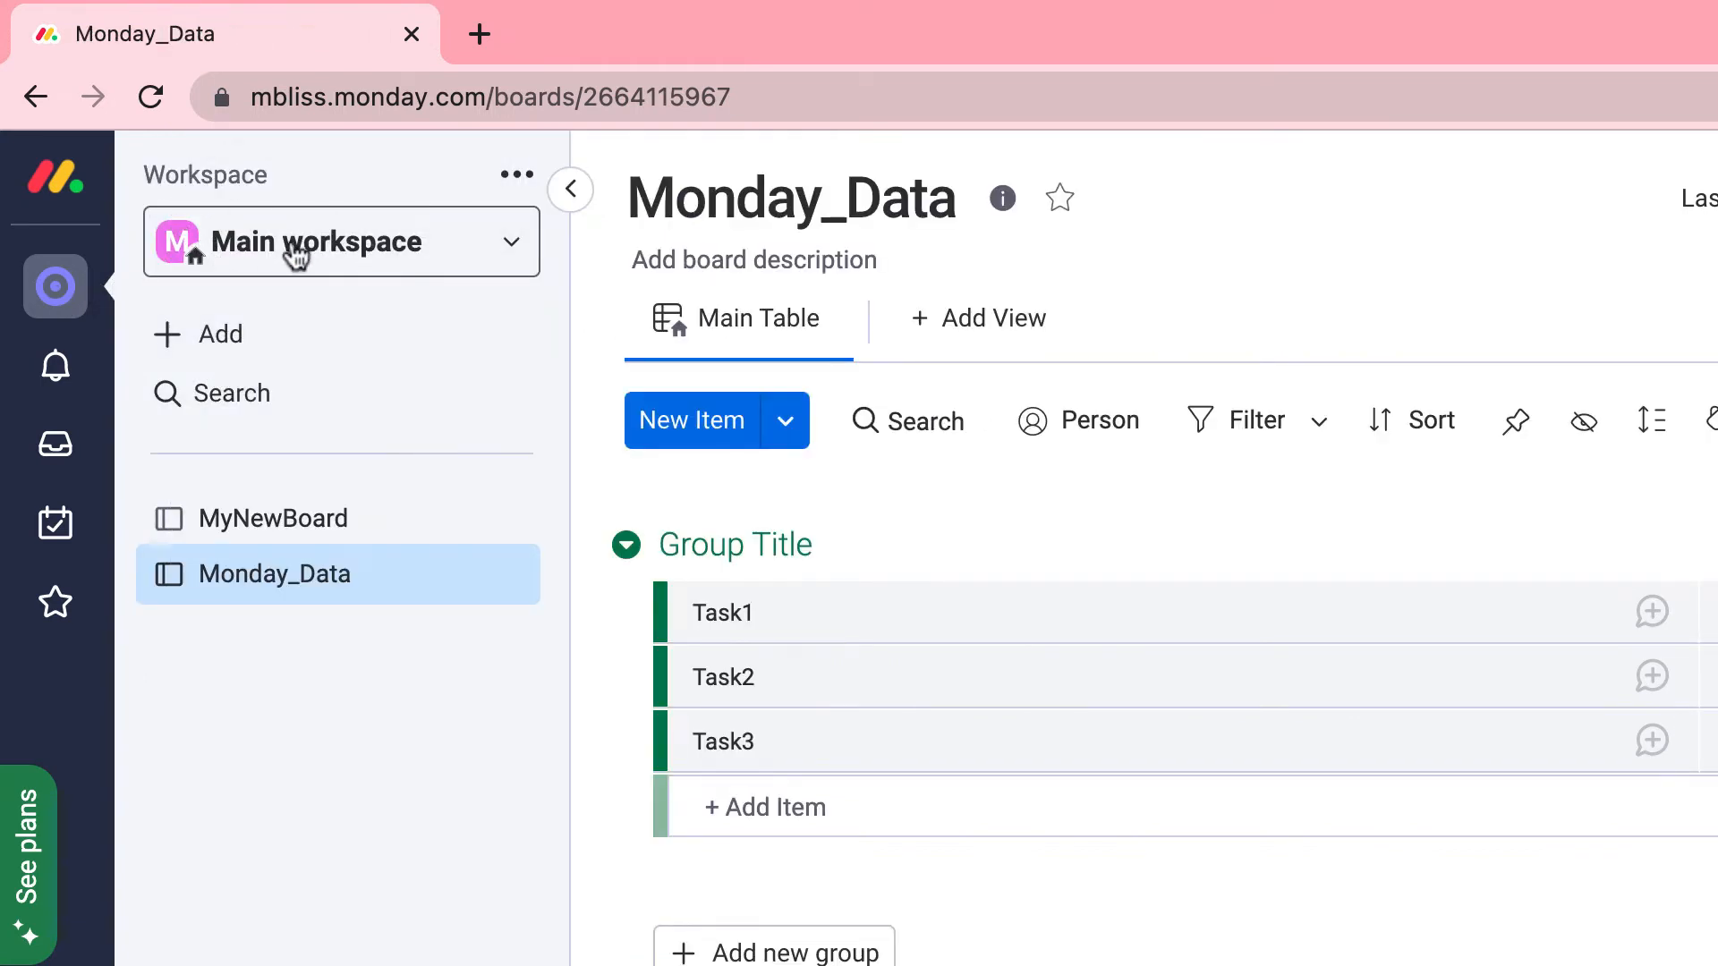
{"action": "left_click", "coordinate": [295, 257]}
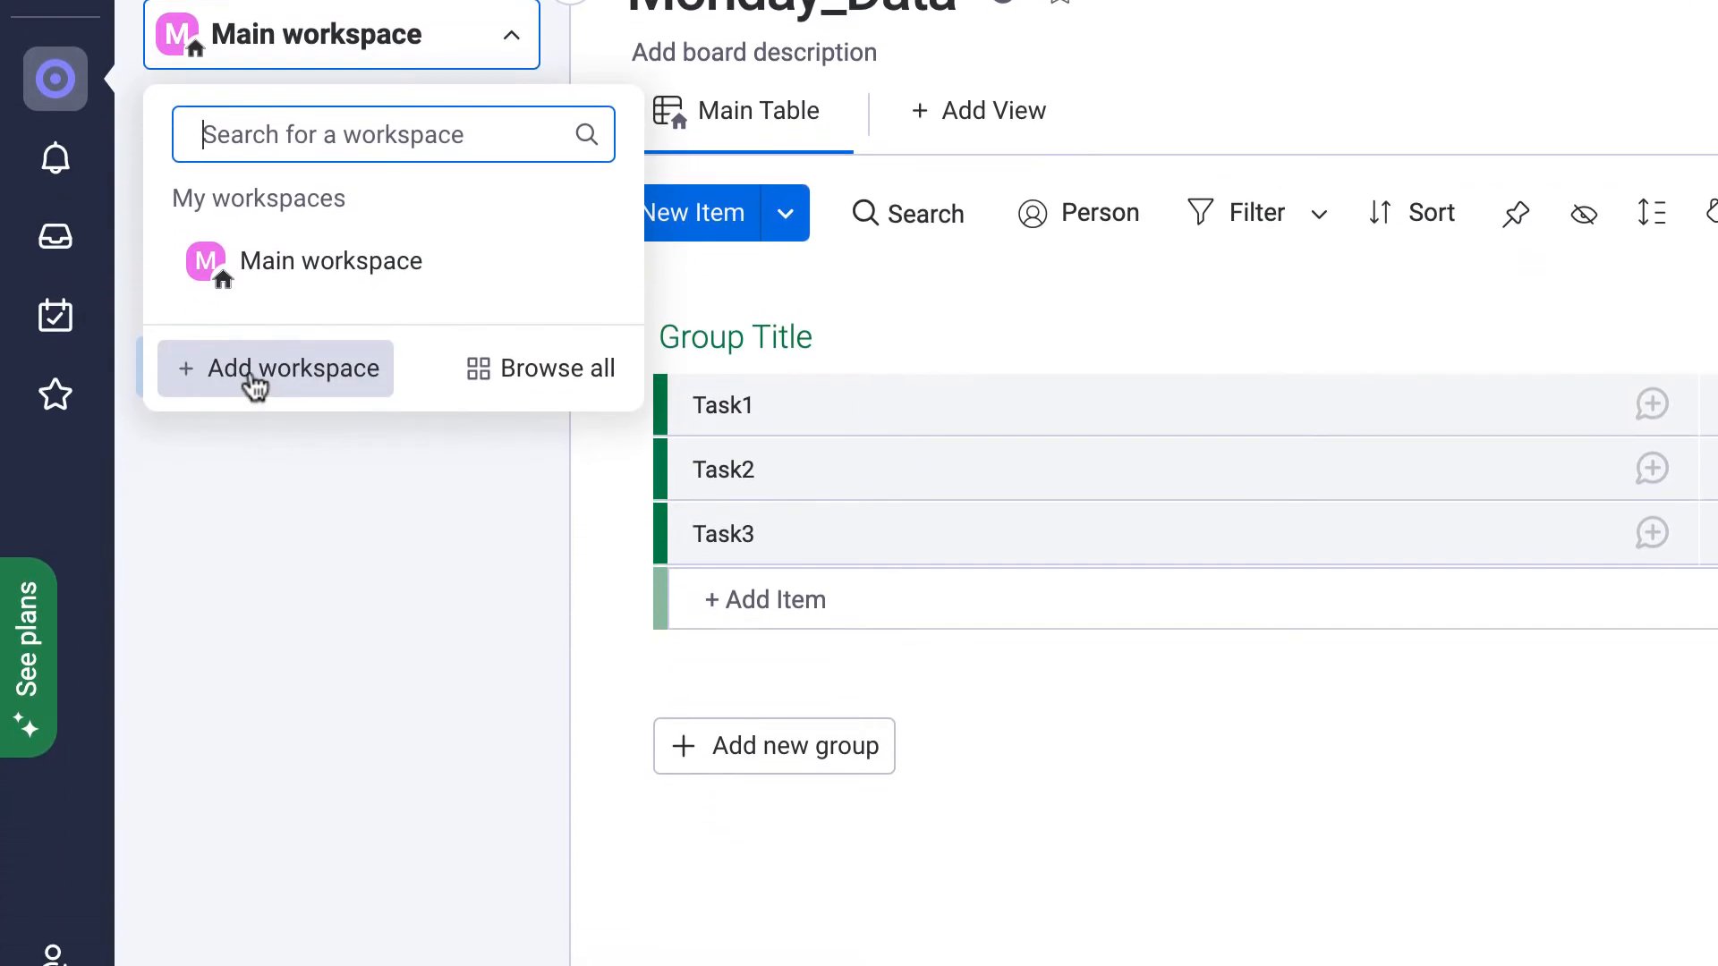
{"action": "left_click", "coordinate": [255, 385]}
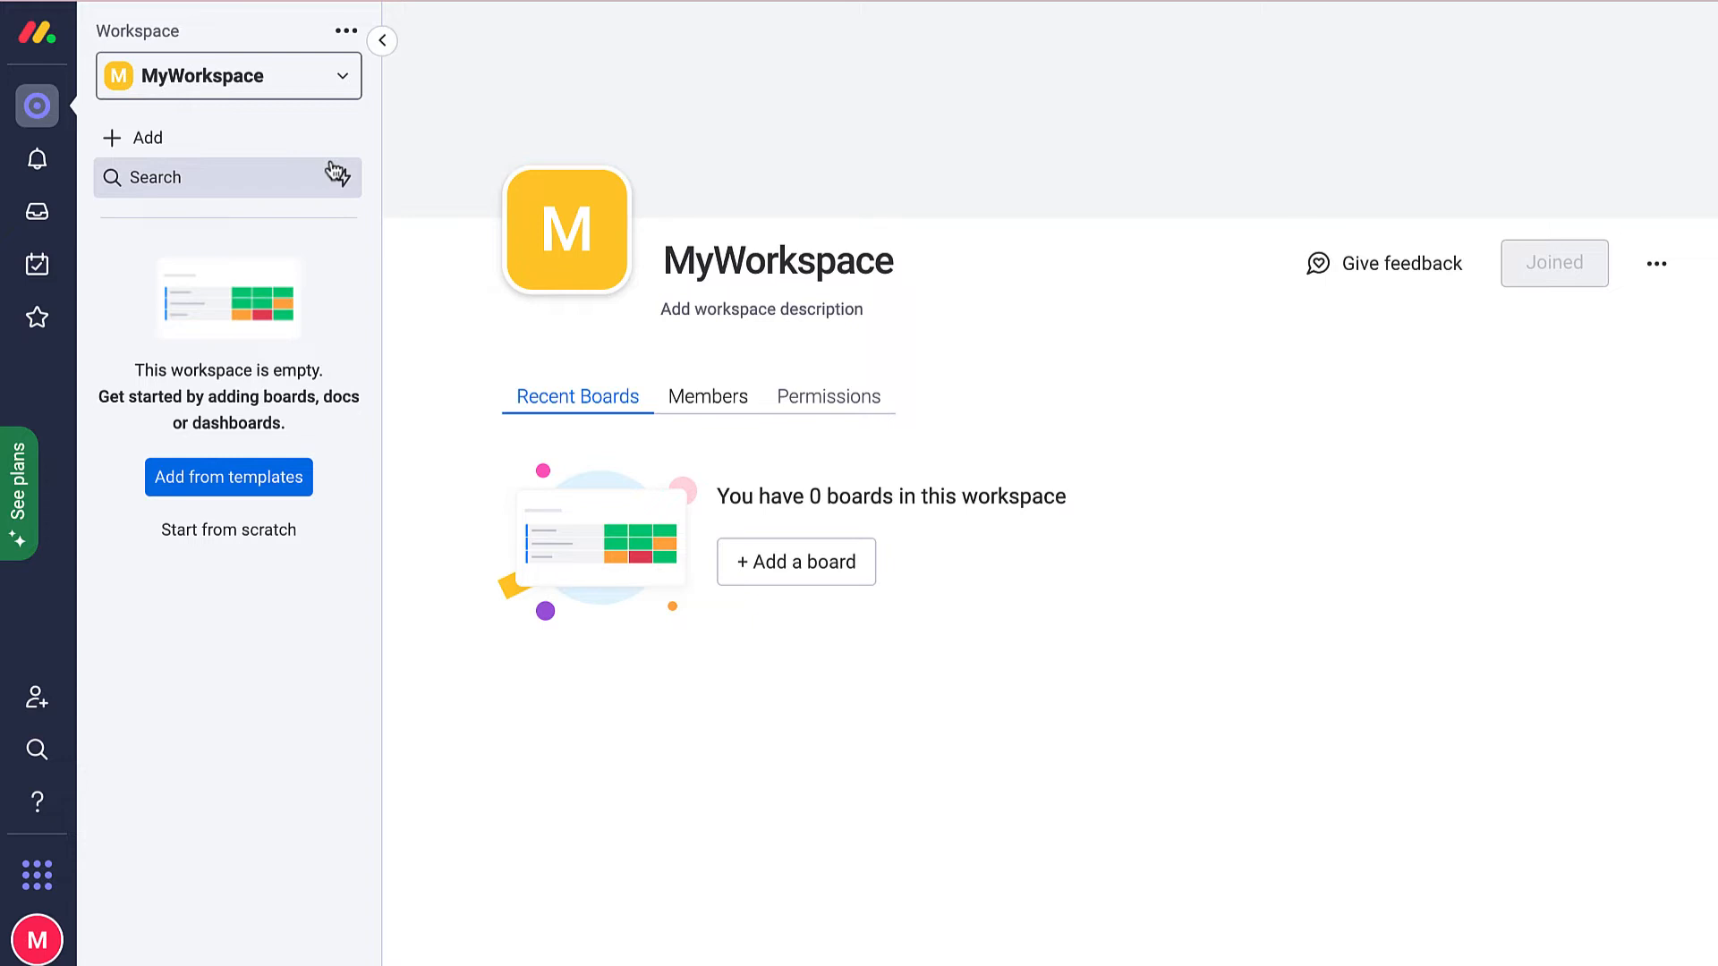
{"action": "left_click", "coordinate": [336, 78]}
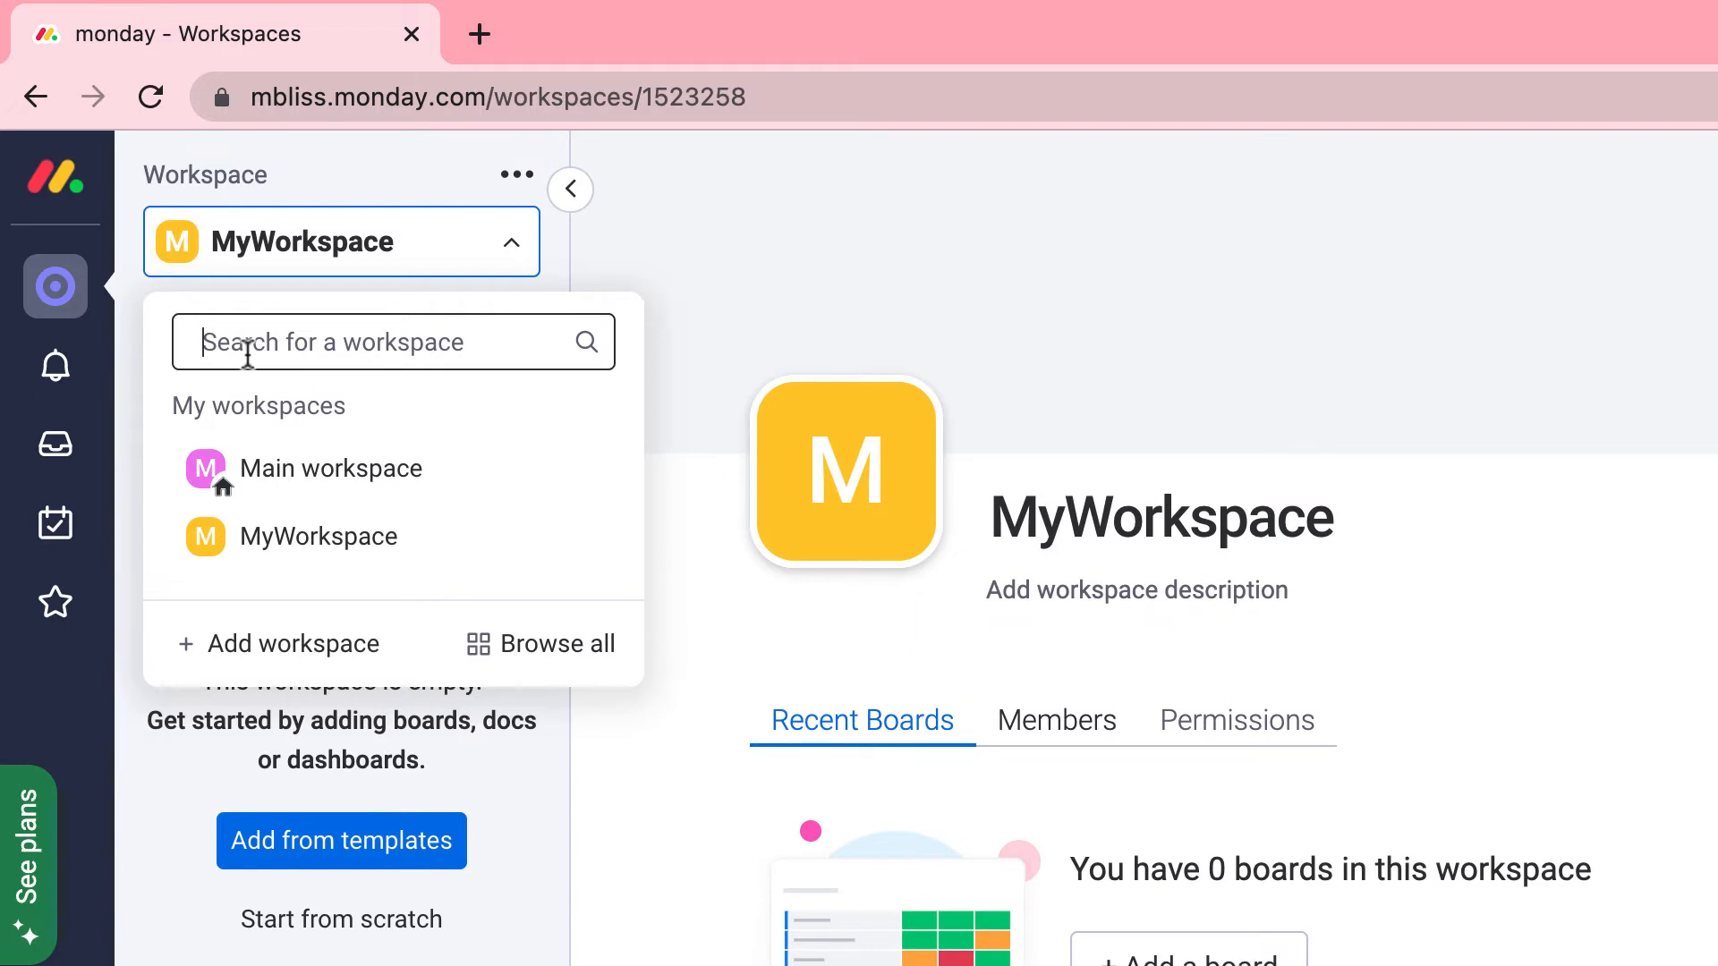
Choose Main workspace from the workspace dropdown.
{"action": "left_click", "coordinate": [286, 470]}
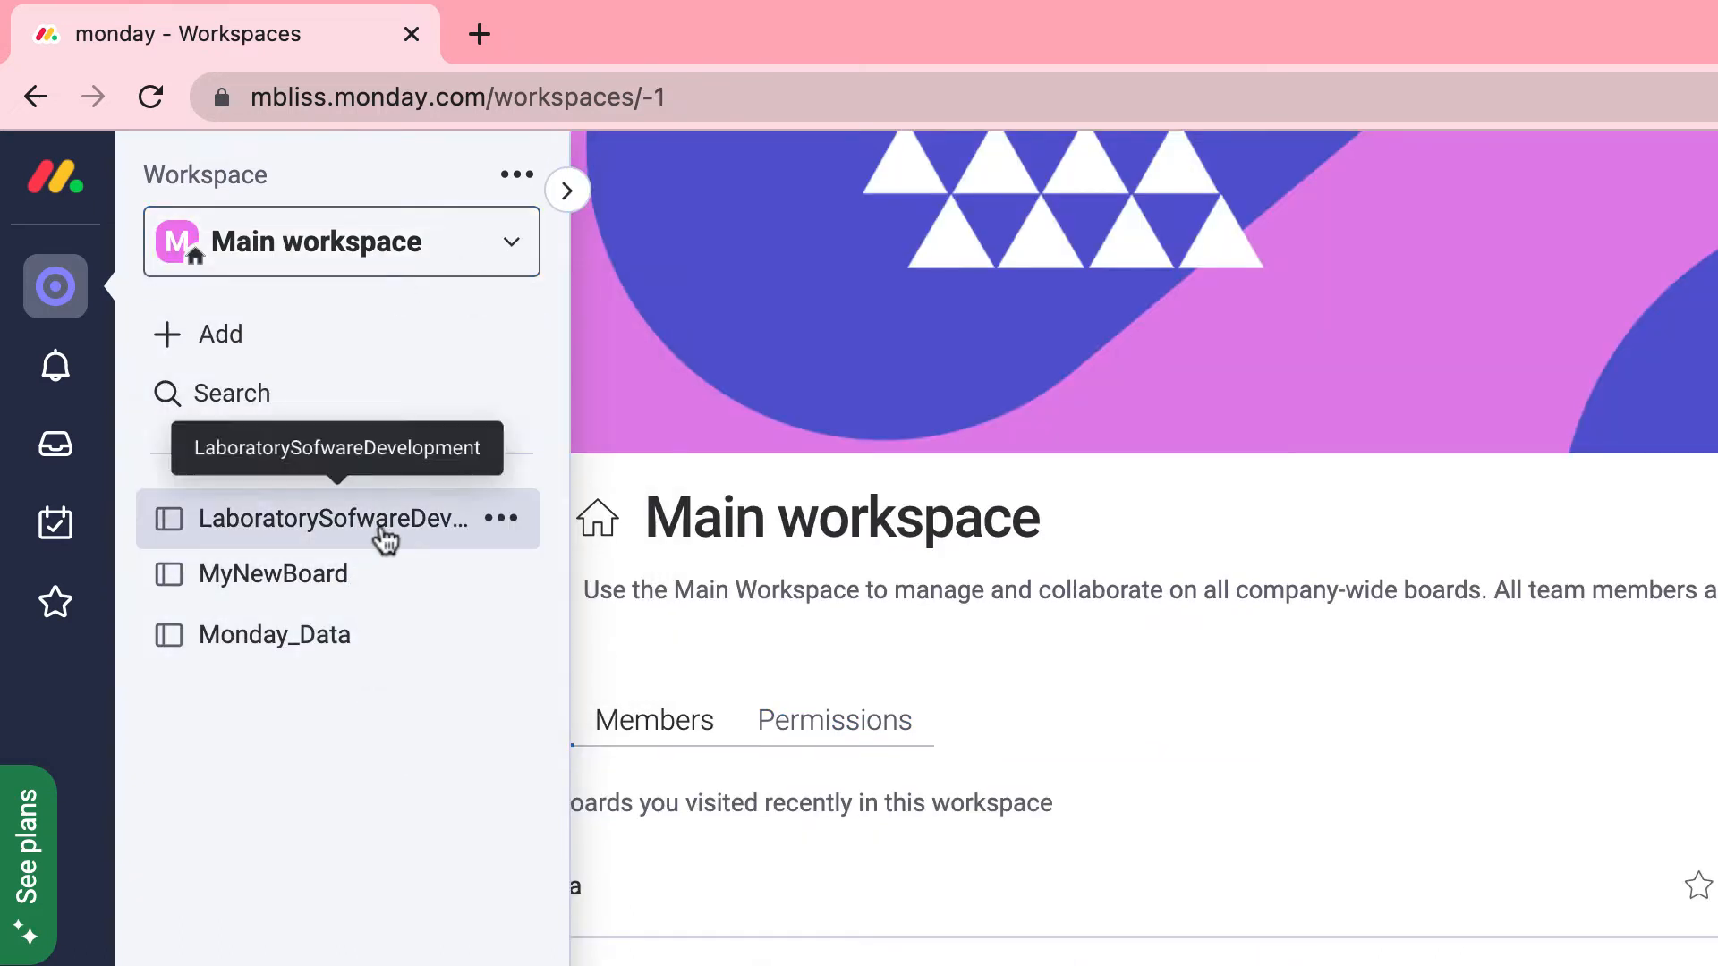
Open the LaboratorySofwareDevelopment board and the clinician lab-results item's update thread.
{"action": "left_click", "coordinate": [385, 537]}
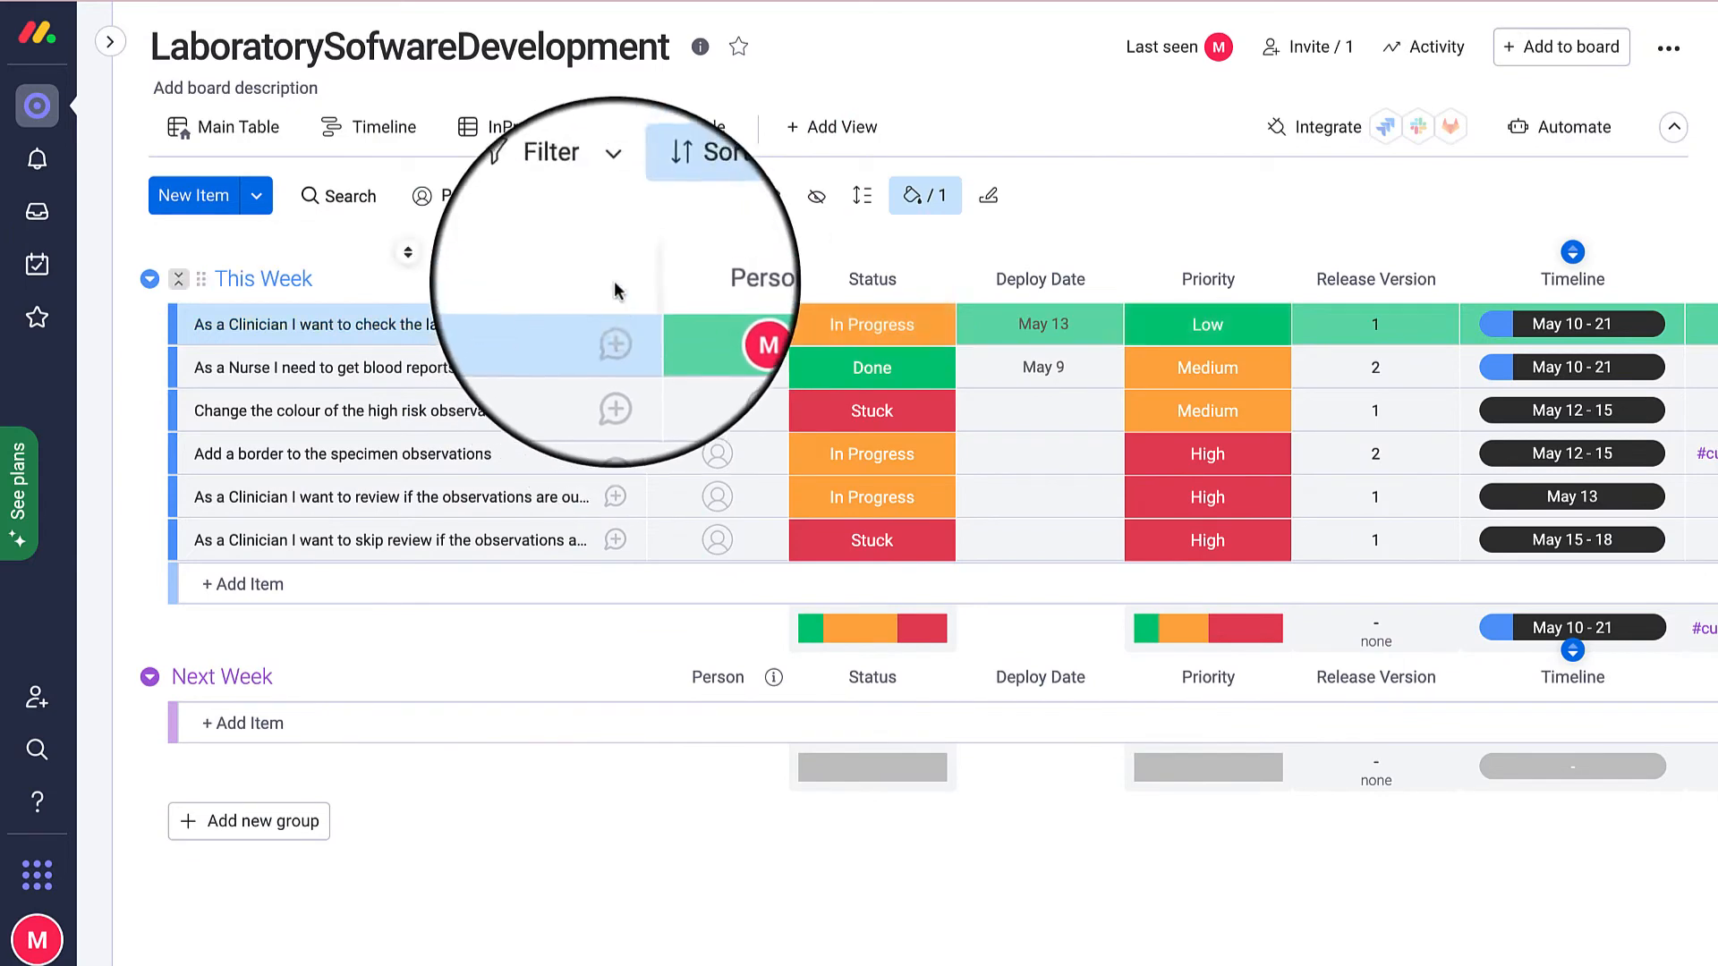
{"action": "left_click", "coordinate": [612, 324]}
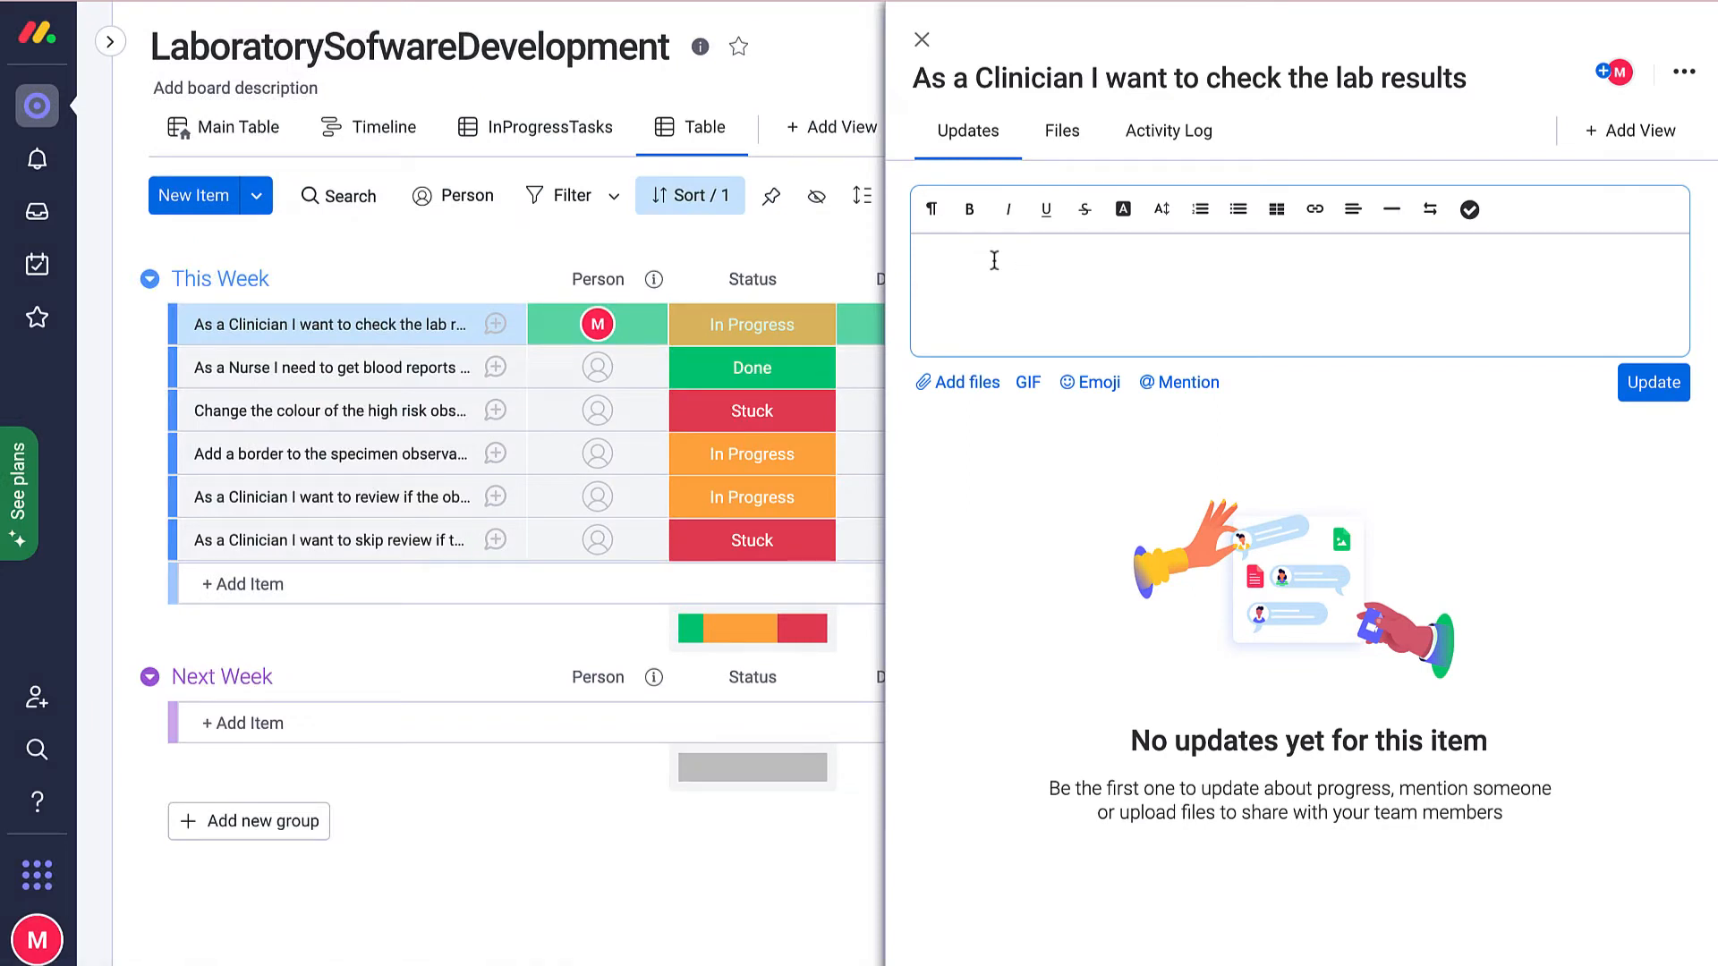
Post 'where are we on this task ?' as an update on the lab-results item and close the panel.
{"action": "type", "text": "where are we on this task ?"}
{"action": "left_click", "coordinate": [1655, 382]}
{"action": "key", "text": "Escape"}
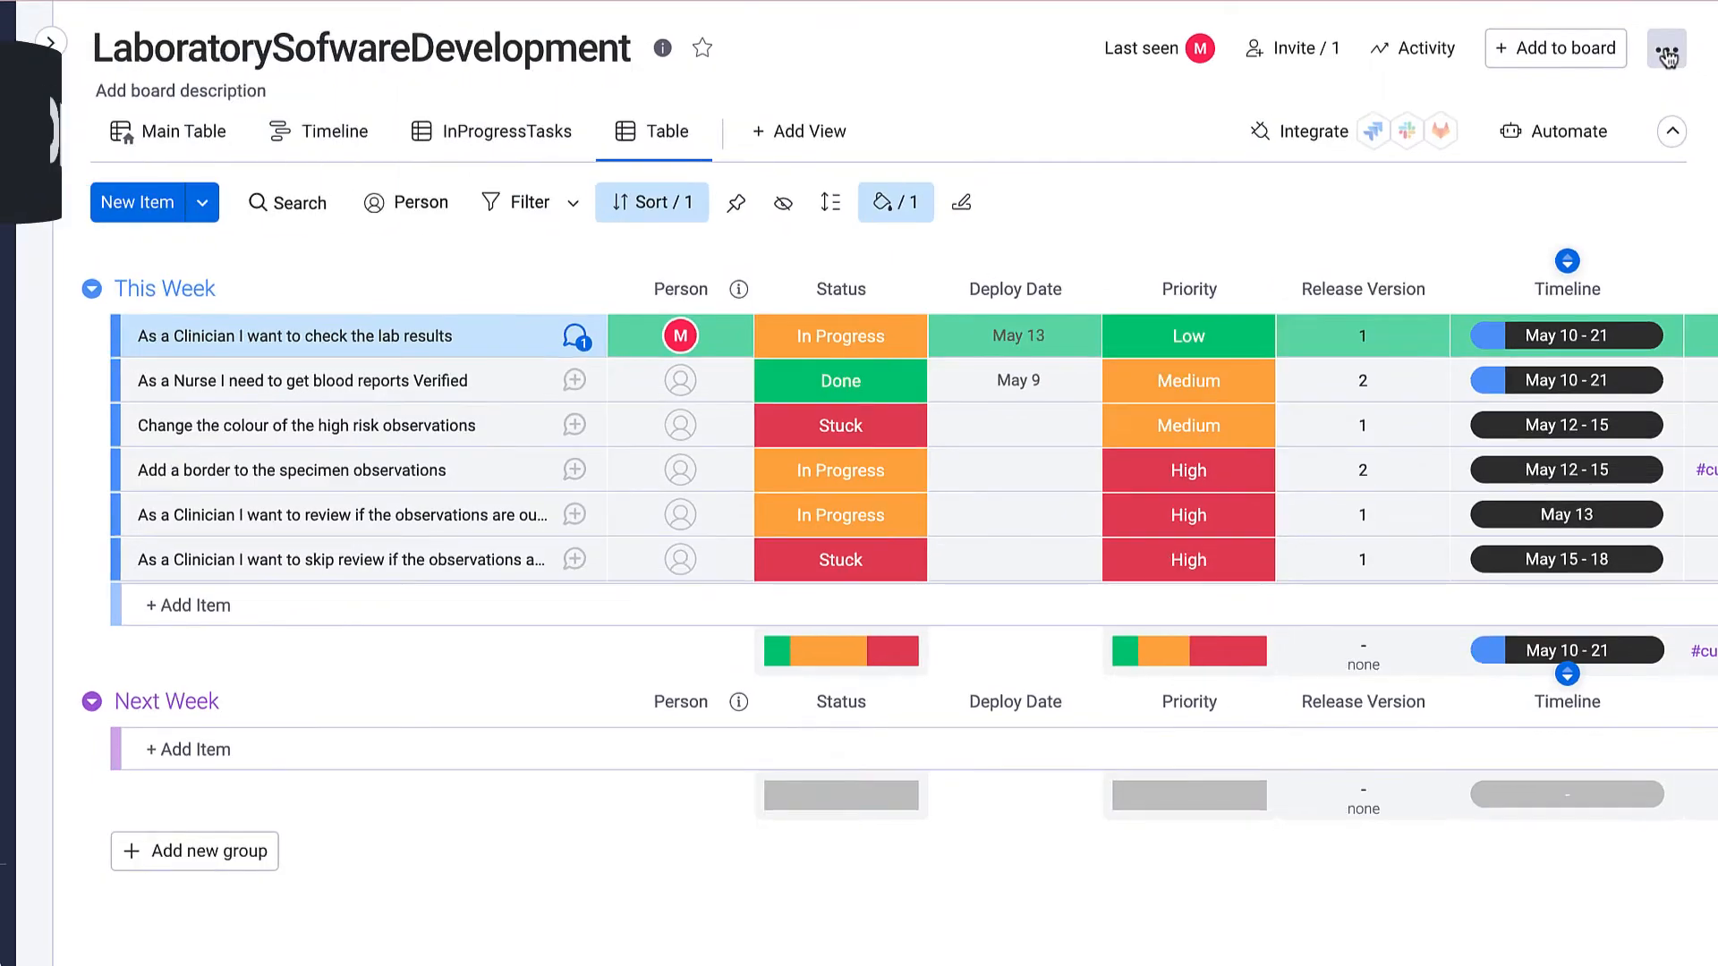
{"action": "left_click", "coordinate": [1667, 53]}
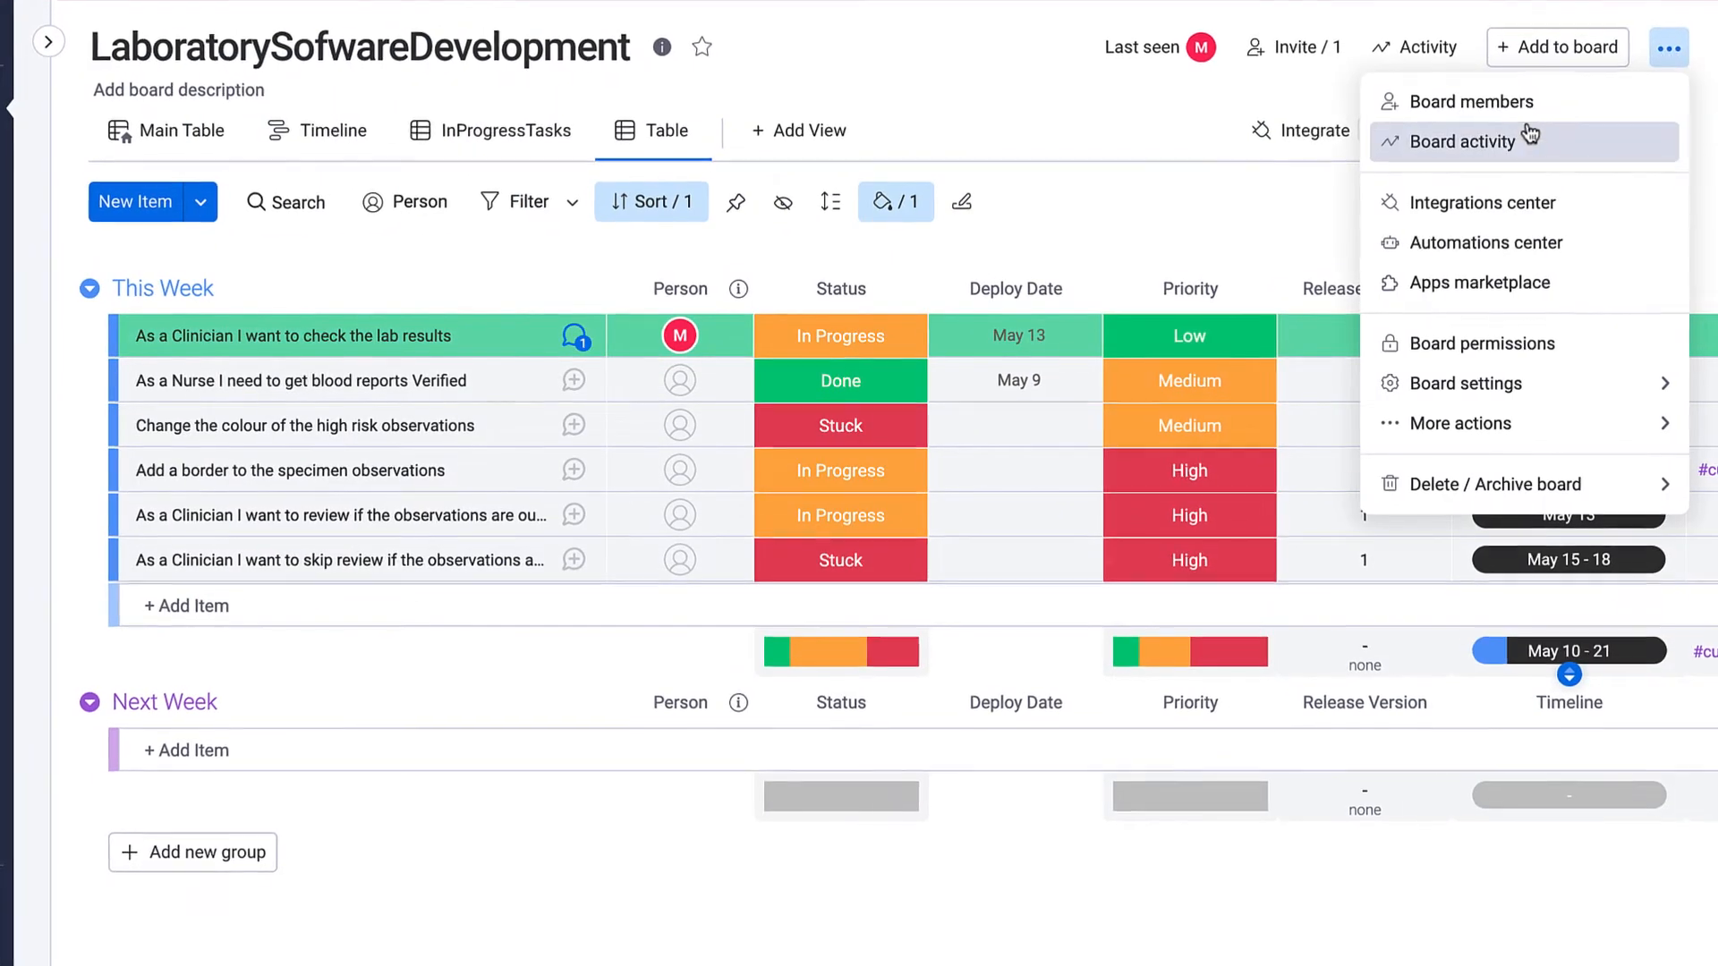
{"action": "mouse_move", "coordinate": [1616, 379]}
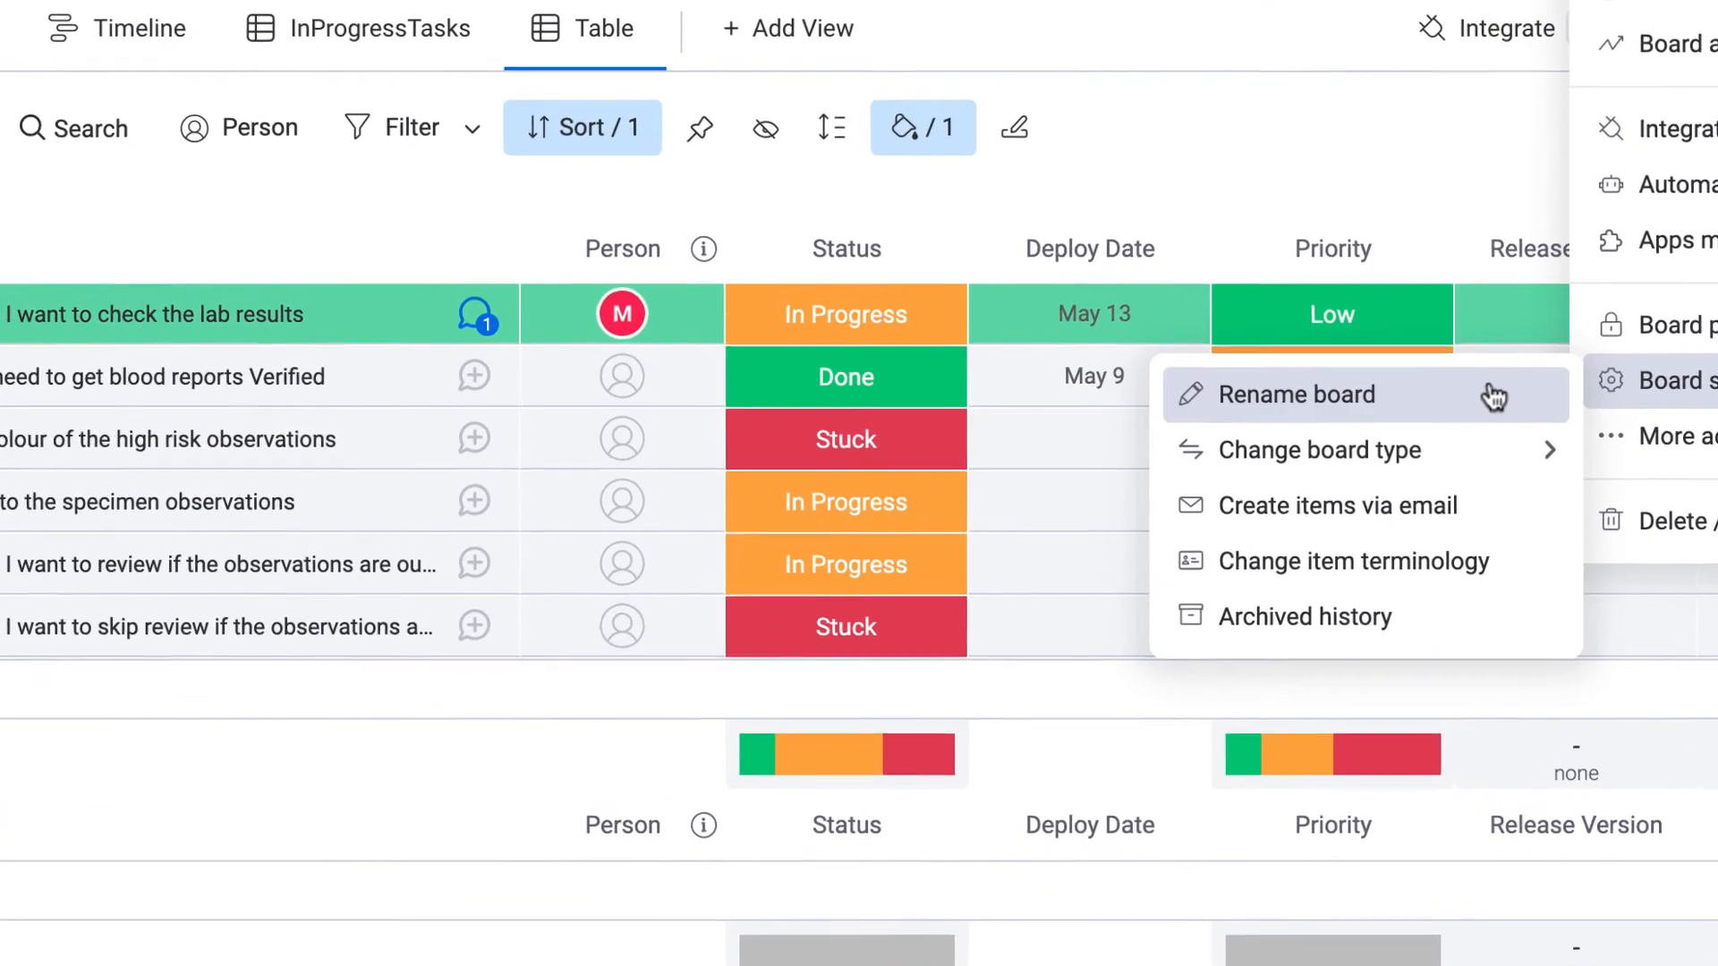
{"action": "mouse_move", "coordinate": [1545, 488]}
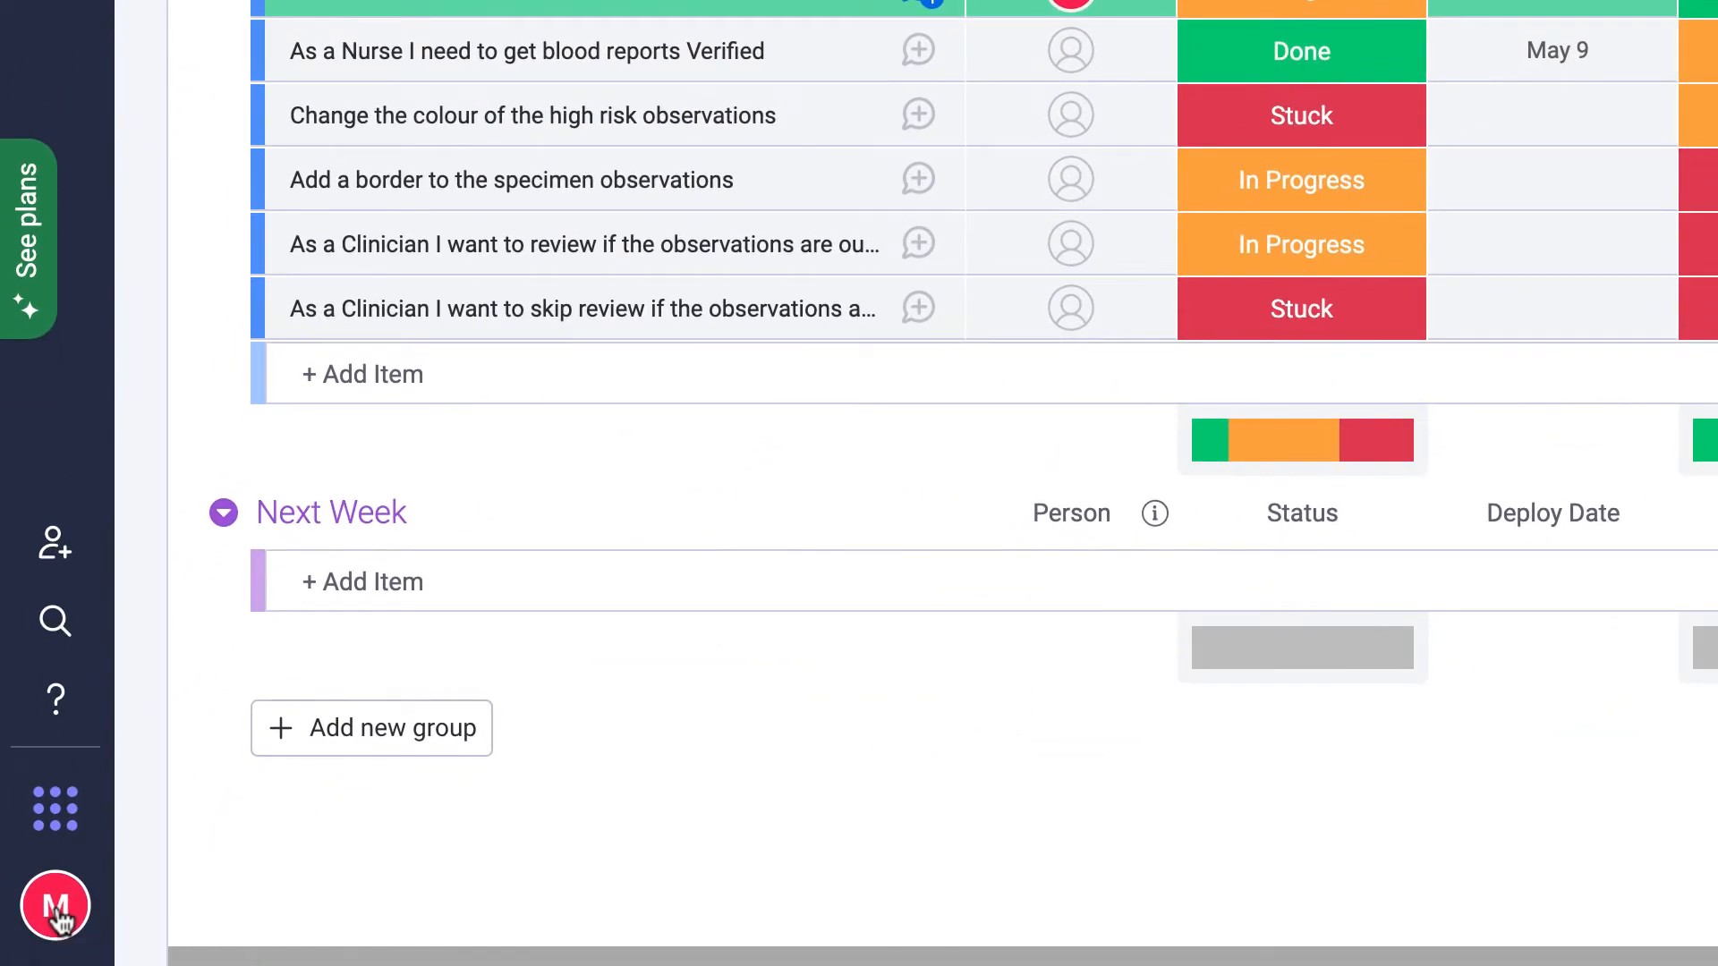
Open the My profile page from the account avatar menu.
{"action": "left_click", "coordinate": [56, 908]}
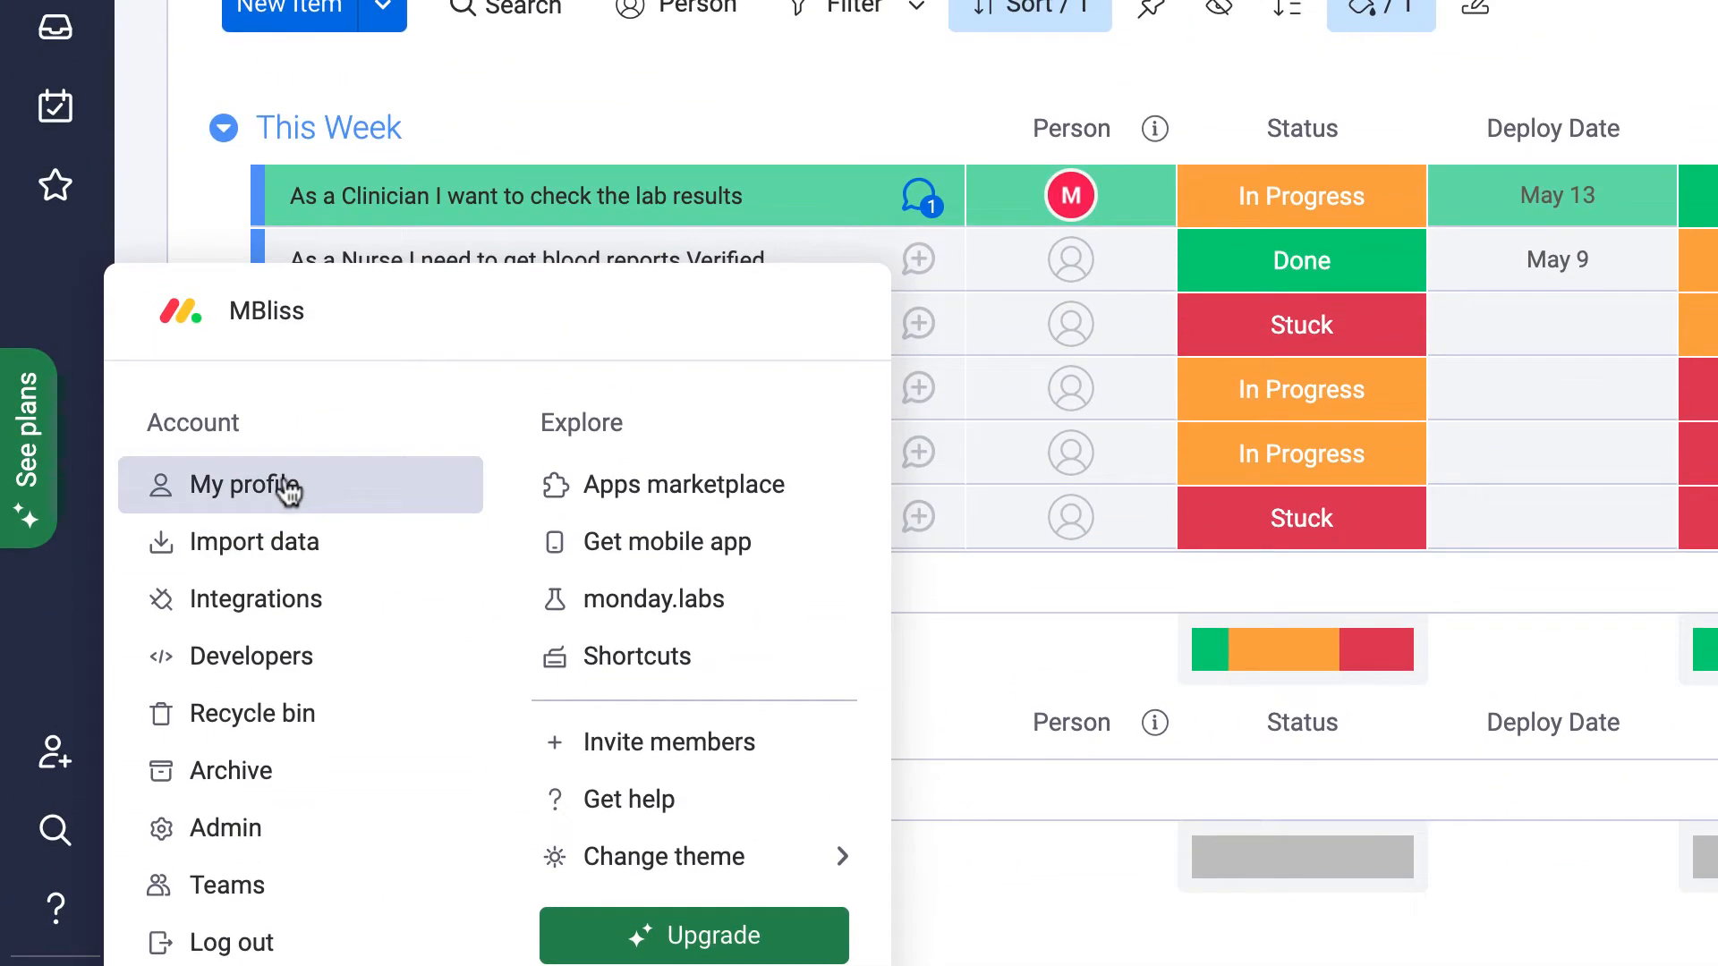
{"action": "left_click", "coordinate": [294, 484]}
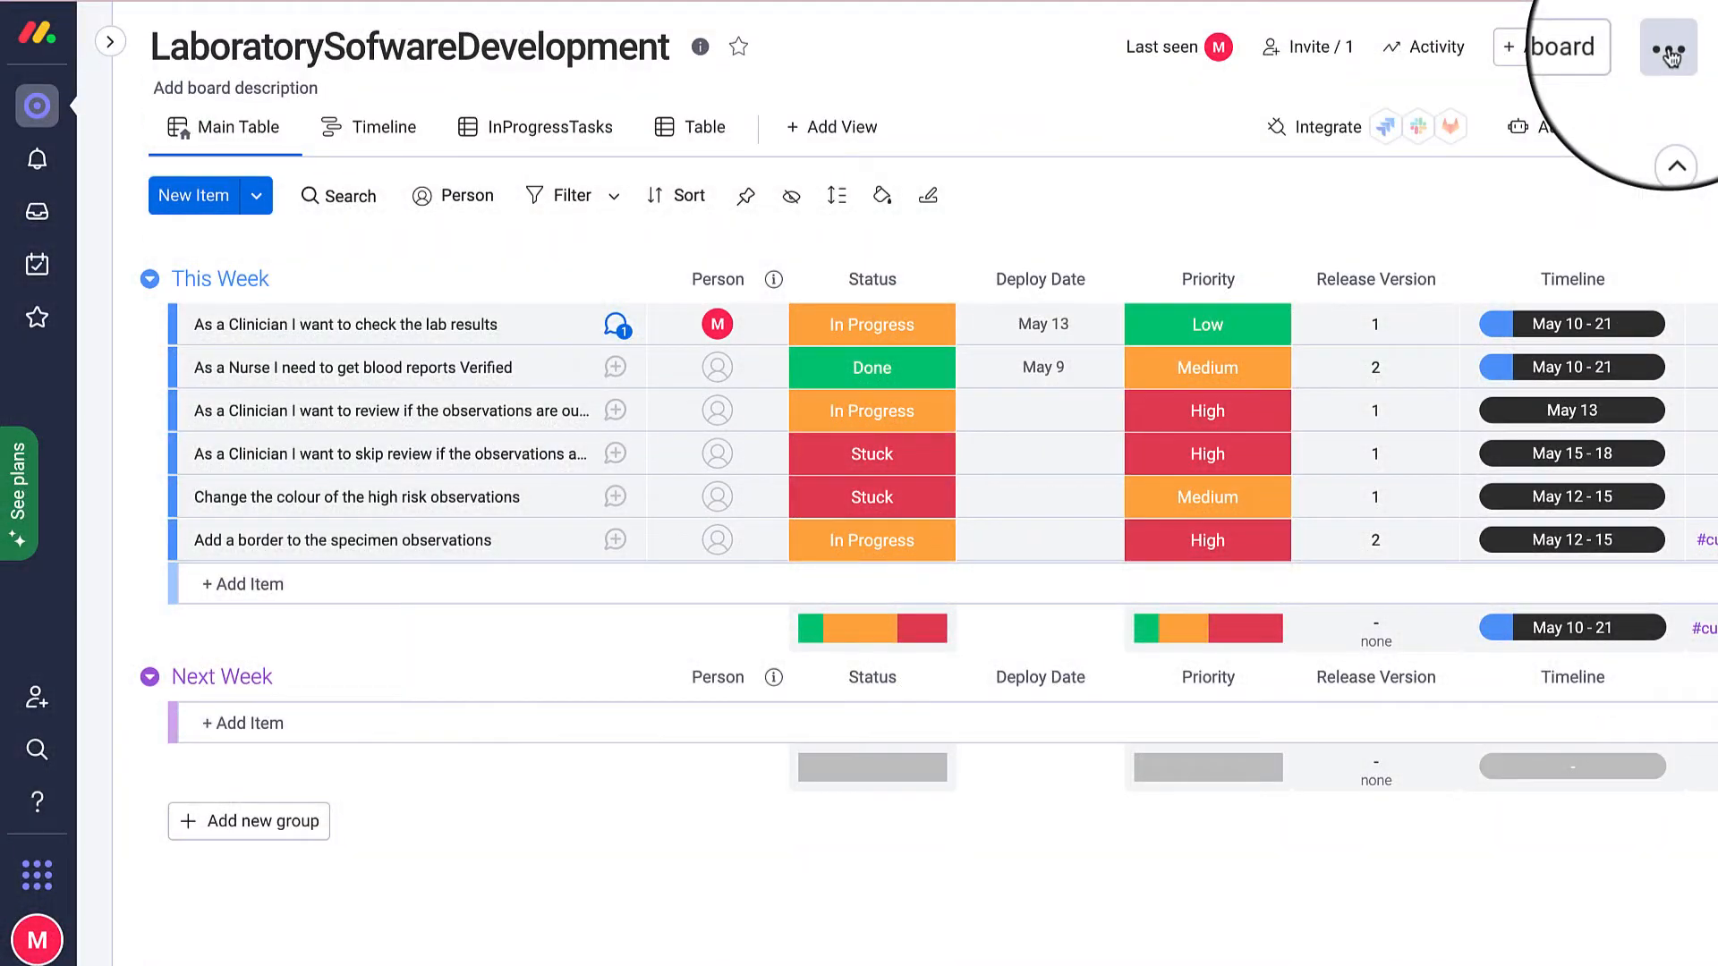
Export the board to Excel with updates included and open the downloaded .xlsx workbook.
{"action": "left_click", "coordinate": [1669, 55]}
{"action": "mouse_move", "coordinate": [1415, 418]}
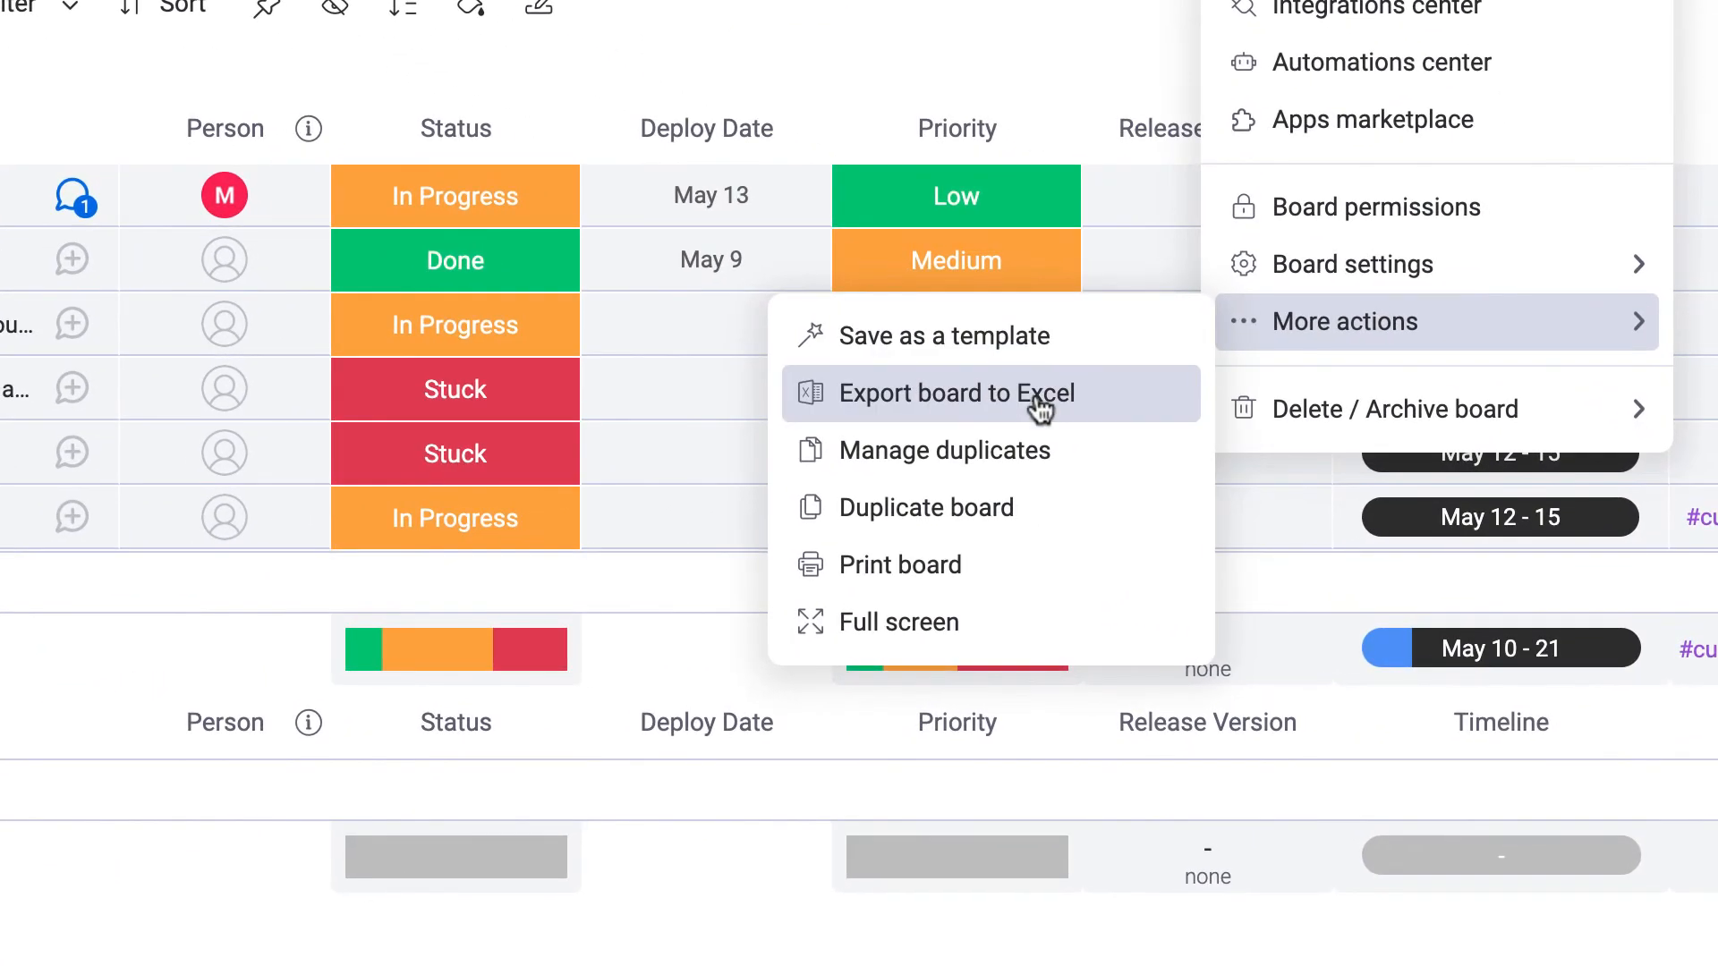
{"action": "left_click", "coordinate": [1040, 409]}
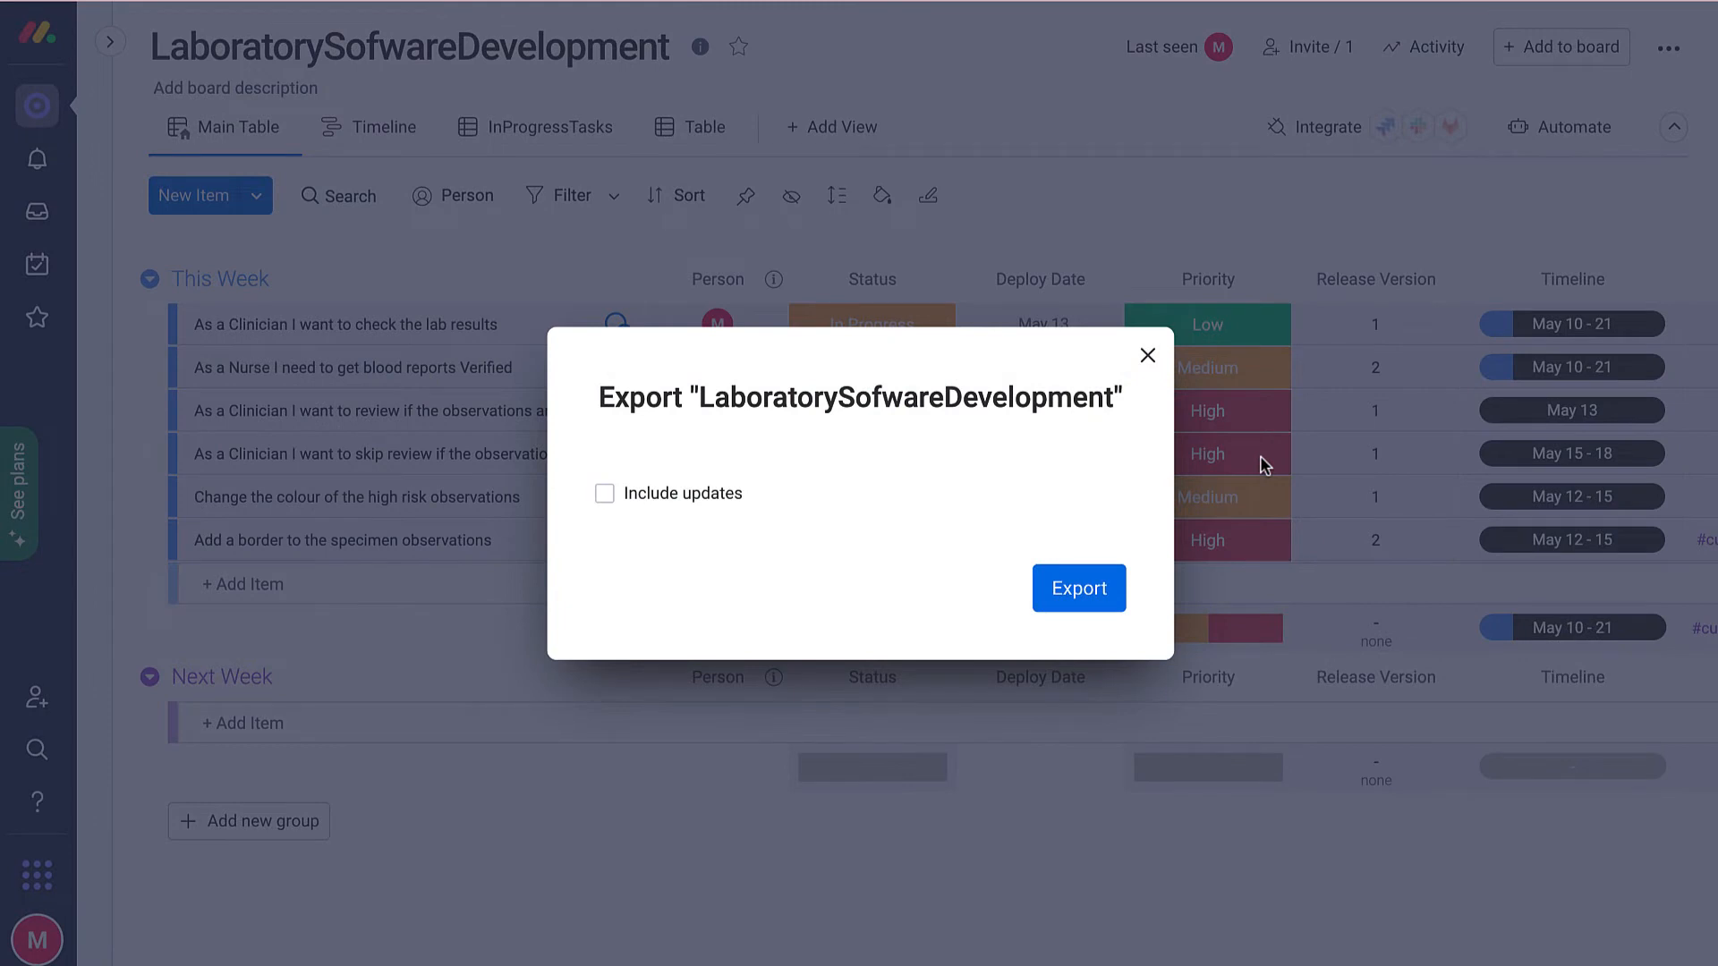
{"action": "left_click", "coordinate": [604, 498]}
{"action": "left_click", "coordinate": [1092, 596]}
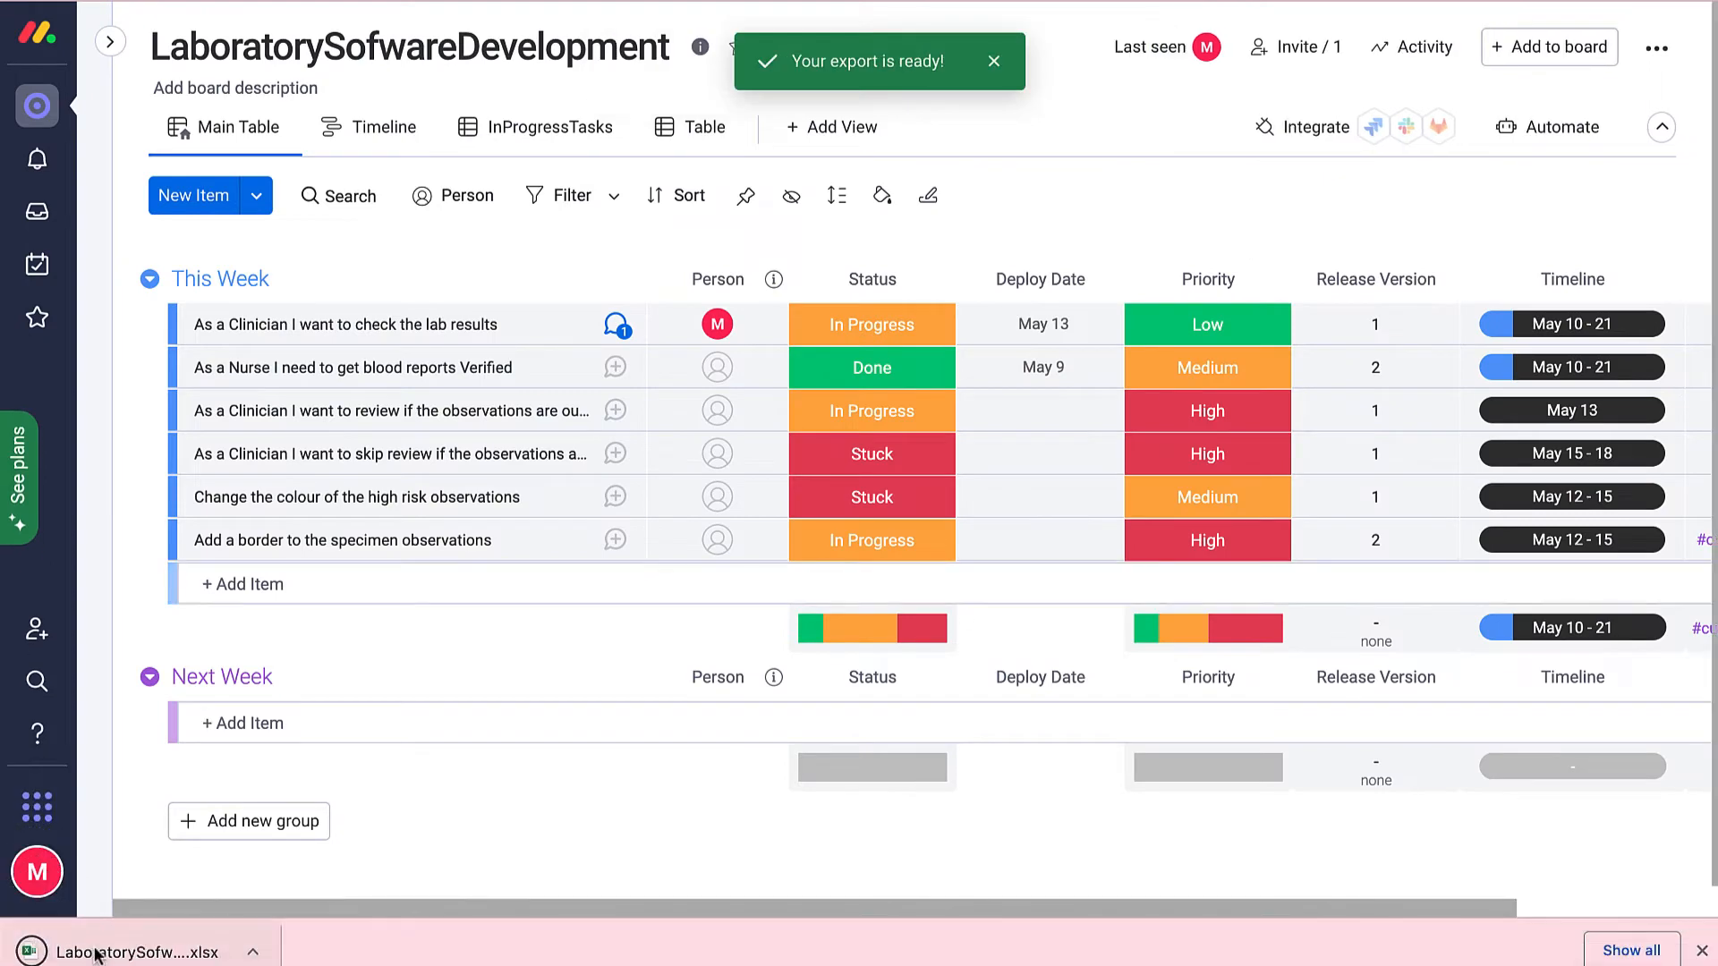
{"action": "left_click", "coordinate": [116, 954]}
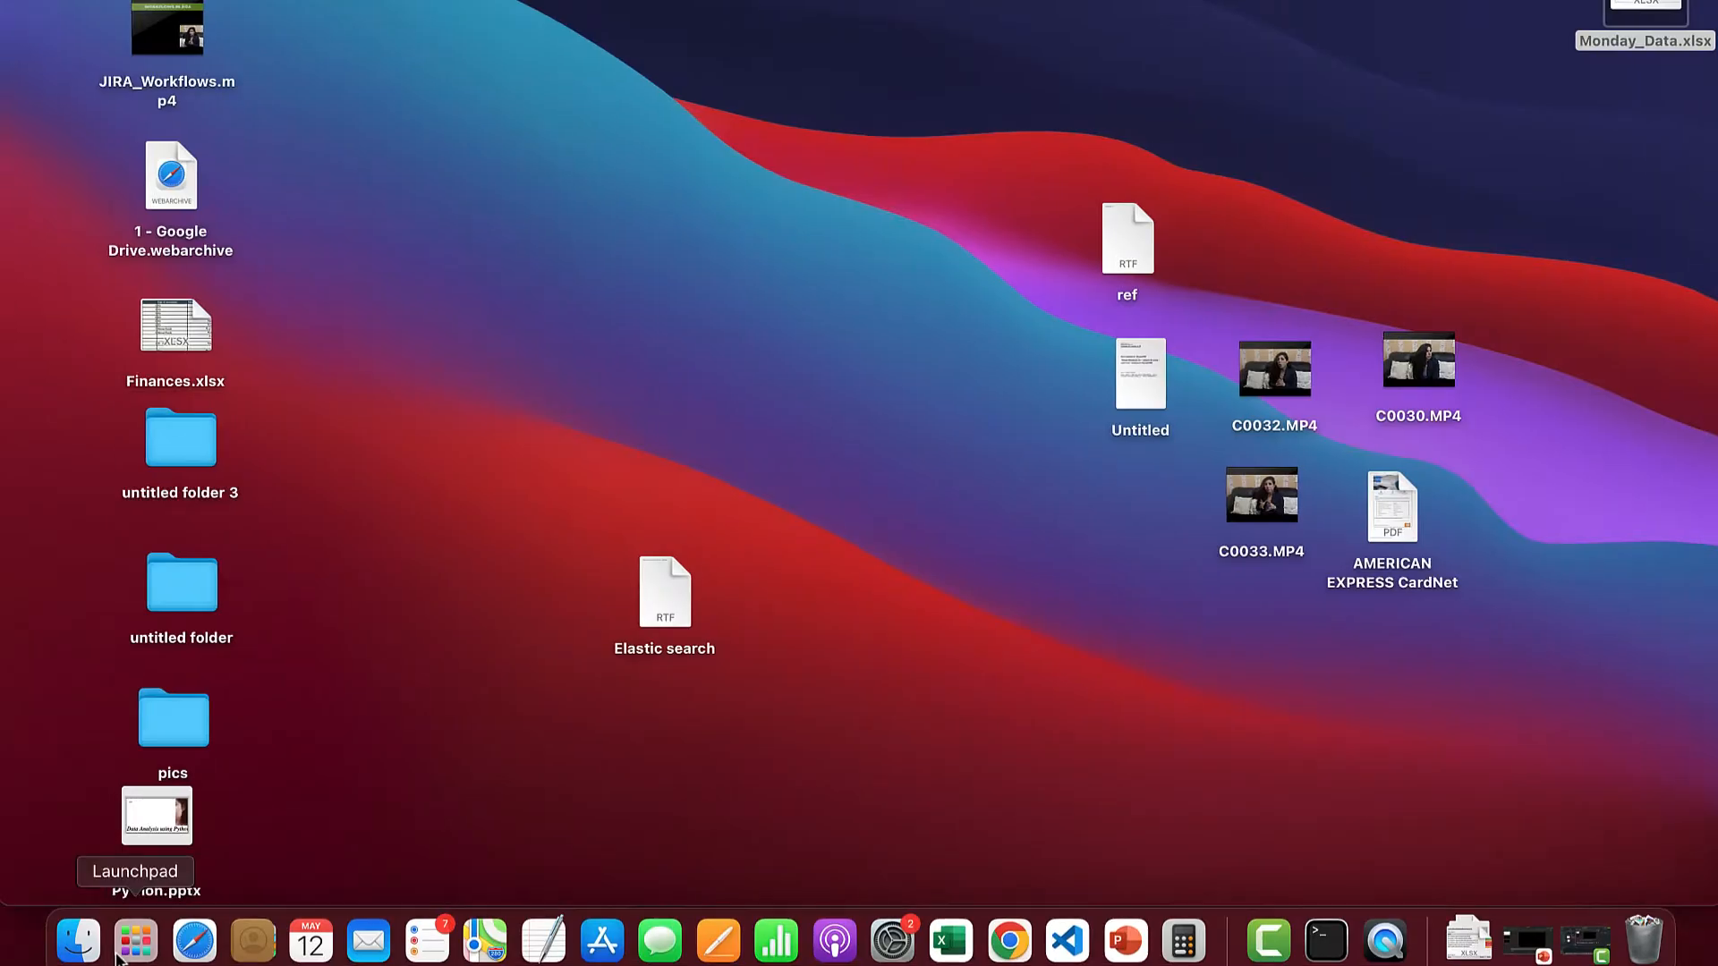
{"action": "scroll", "coordinate": [393, 666], "scroll_direction": "down", "scroll_amount": 1}
{"action": "scroll", "coordinate": [381, 626], "scroll_direction": "up", "scroll_amount": 1}
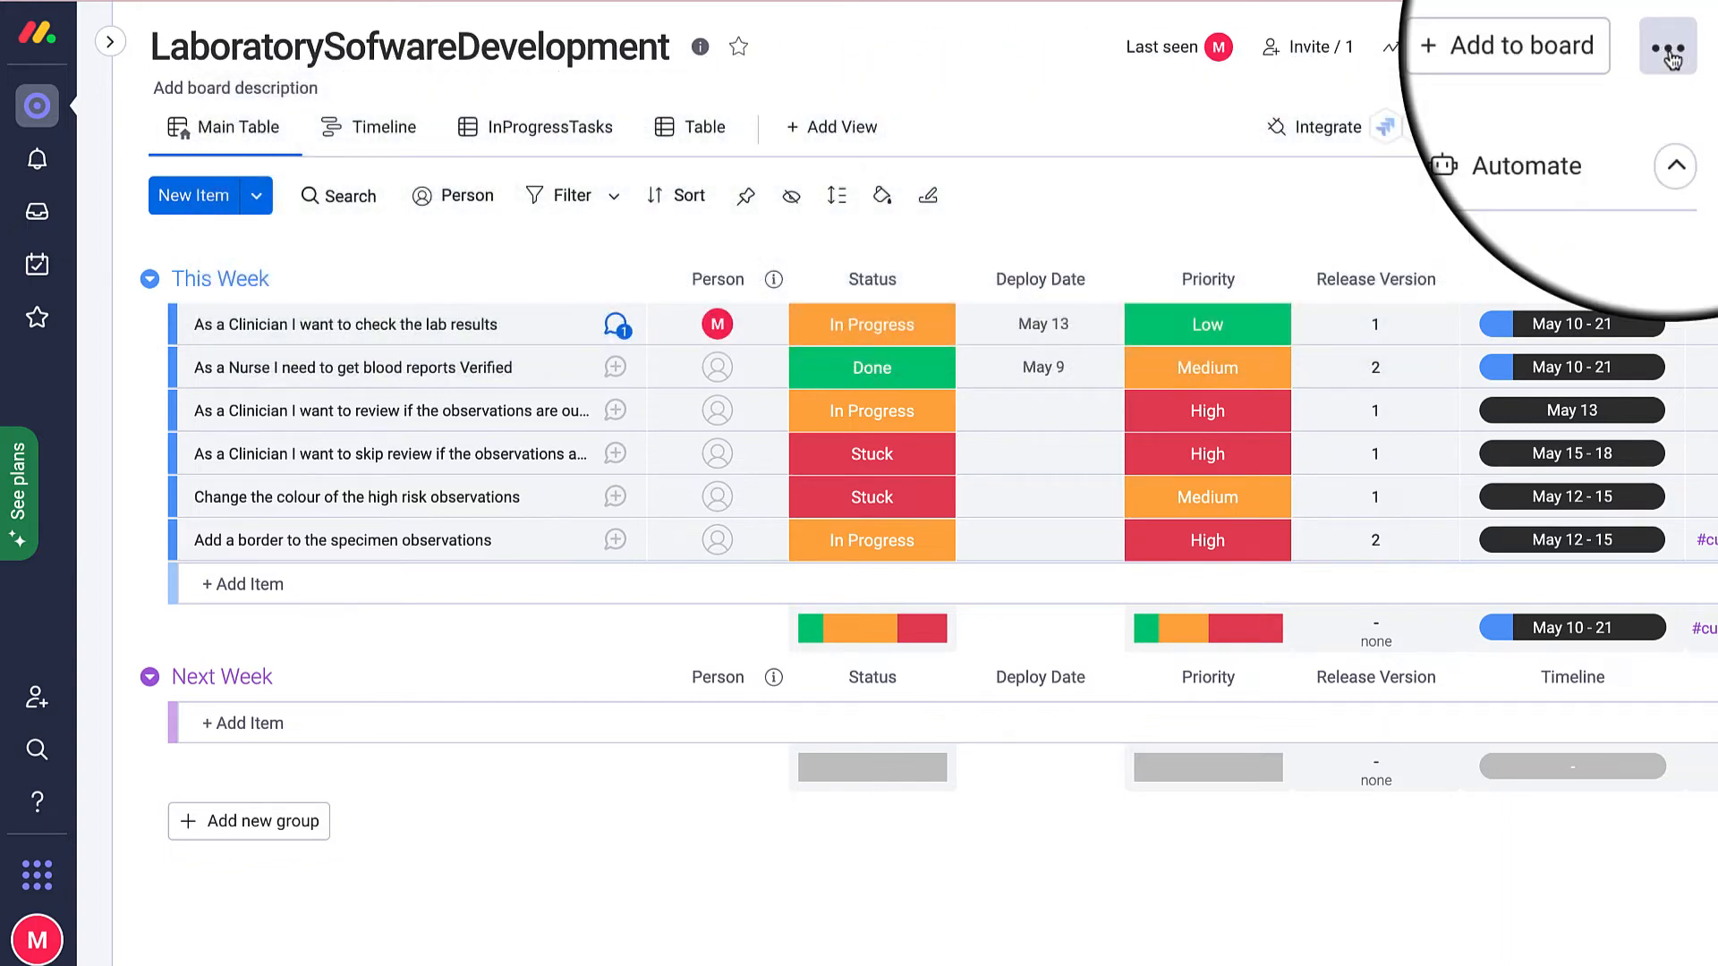
Open the board's options menu.
{"action": "left_click", "coordinate": [1669, 56]}
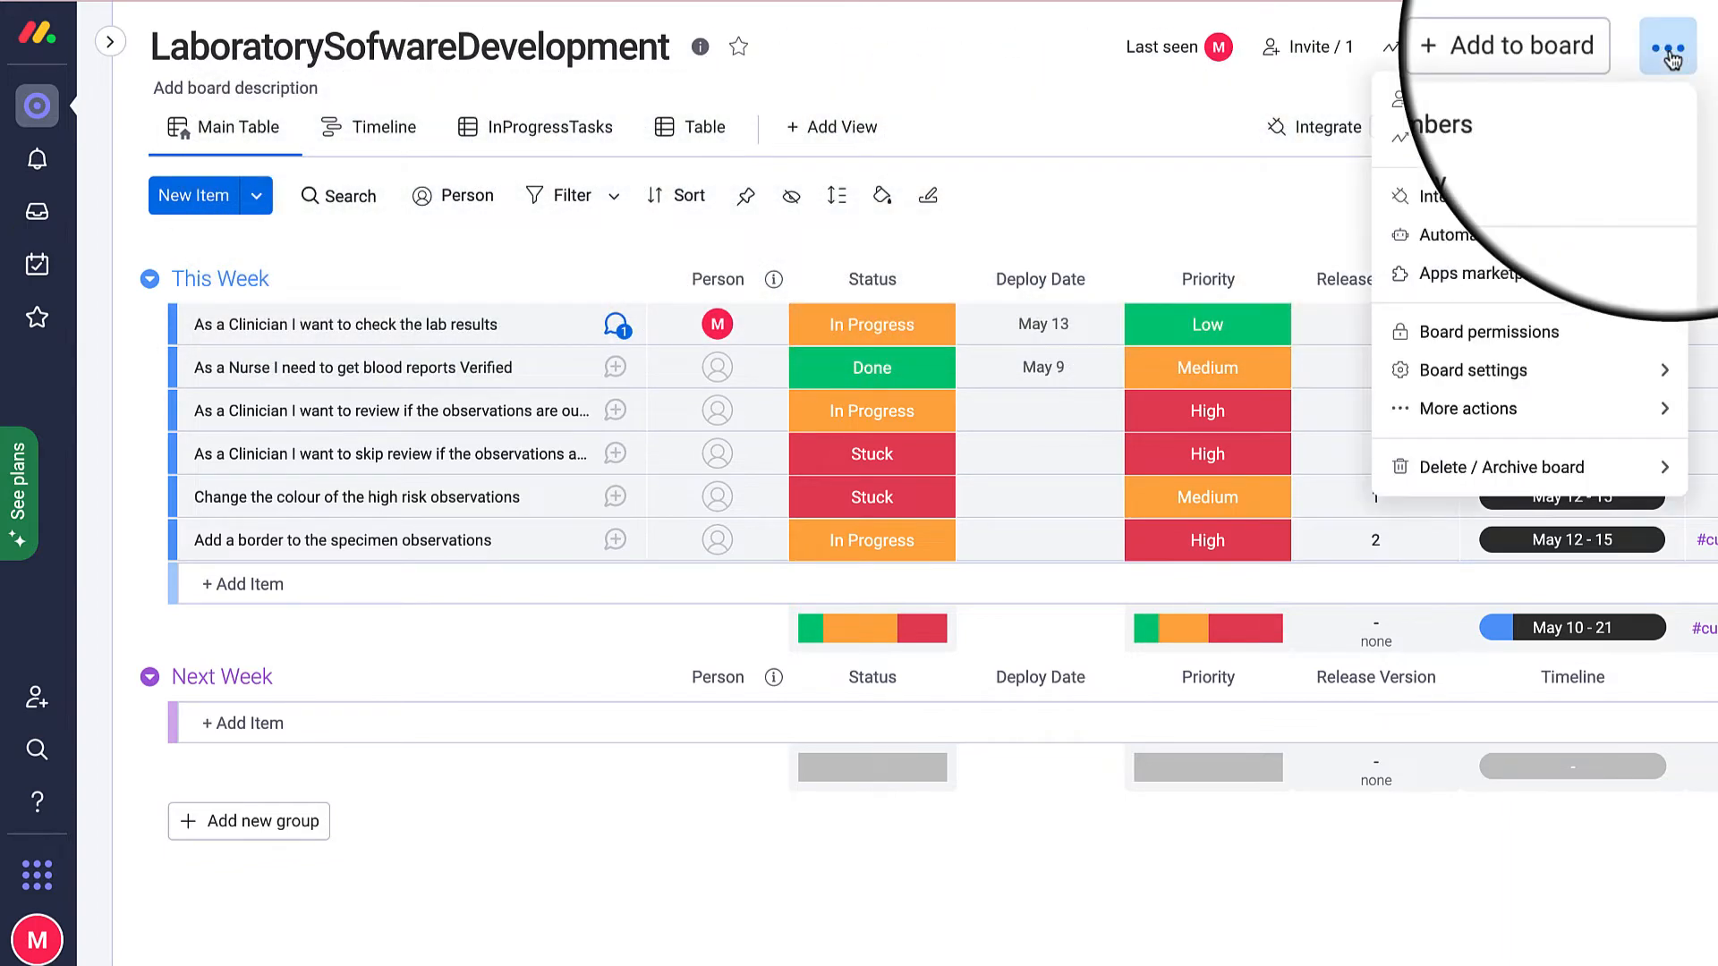
{"action": "mouse_move", "coordinate": [1582, 425]}
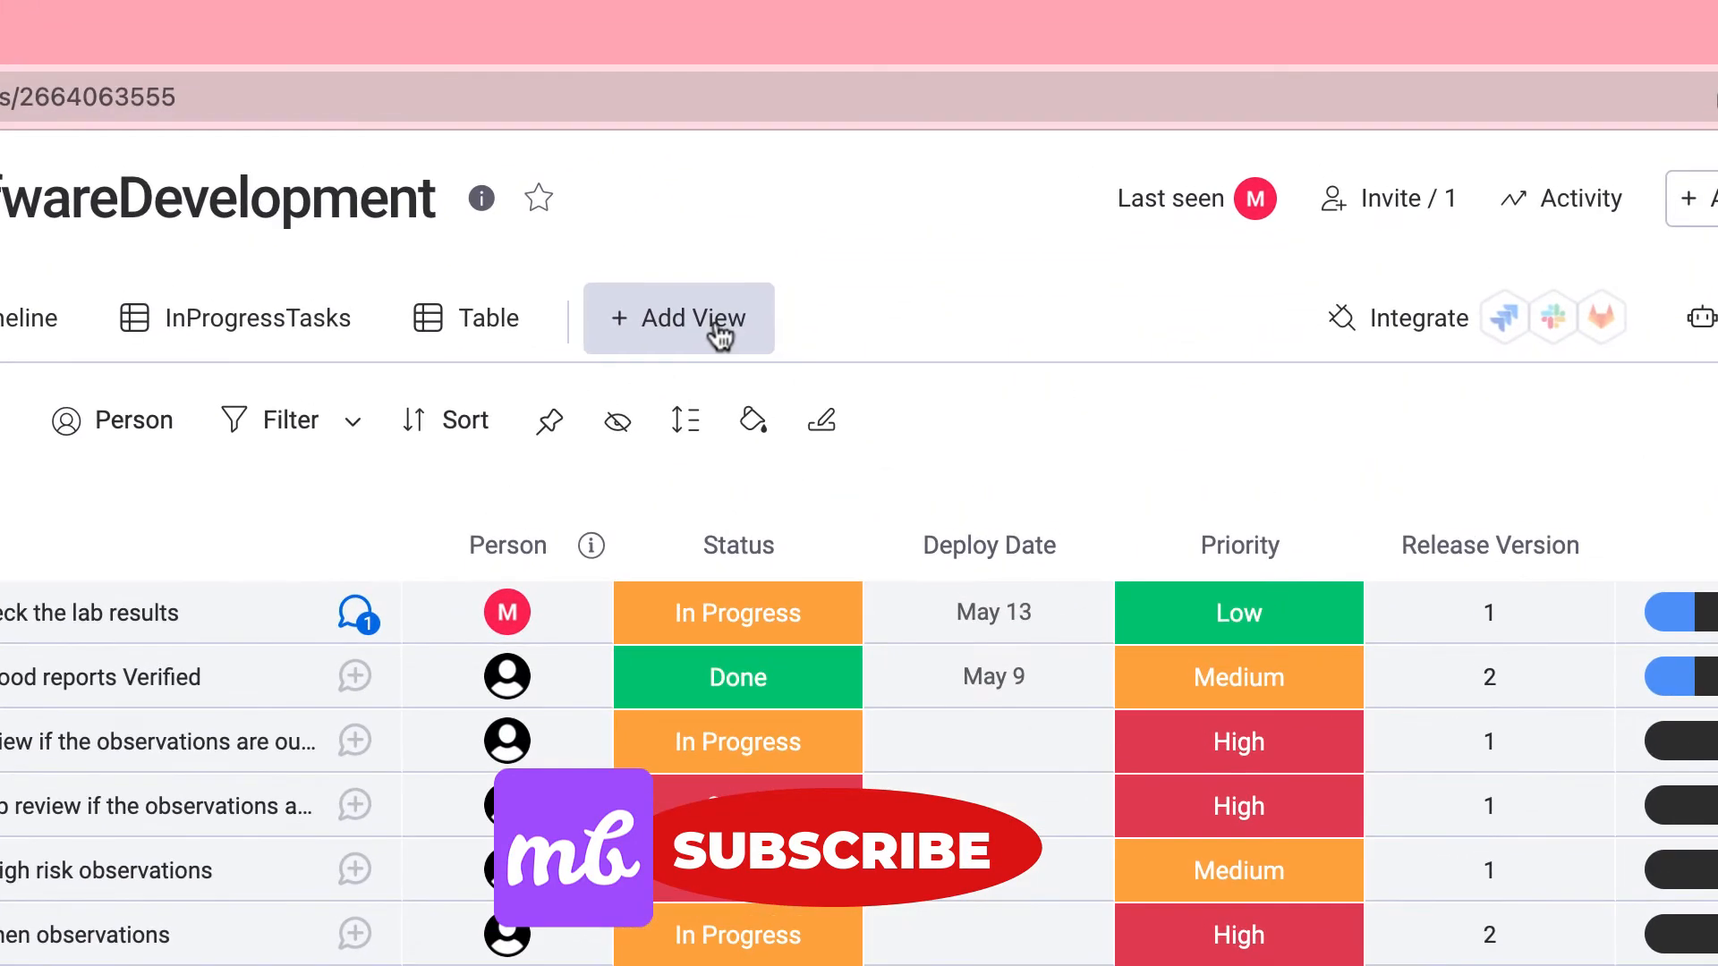
Add a Chart view showing stories by status (Done 1, Stuck 2, In Progress 3).
{"action": "left_click", "coordinate": [860, 137]}
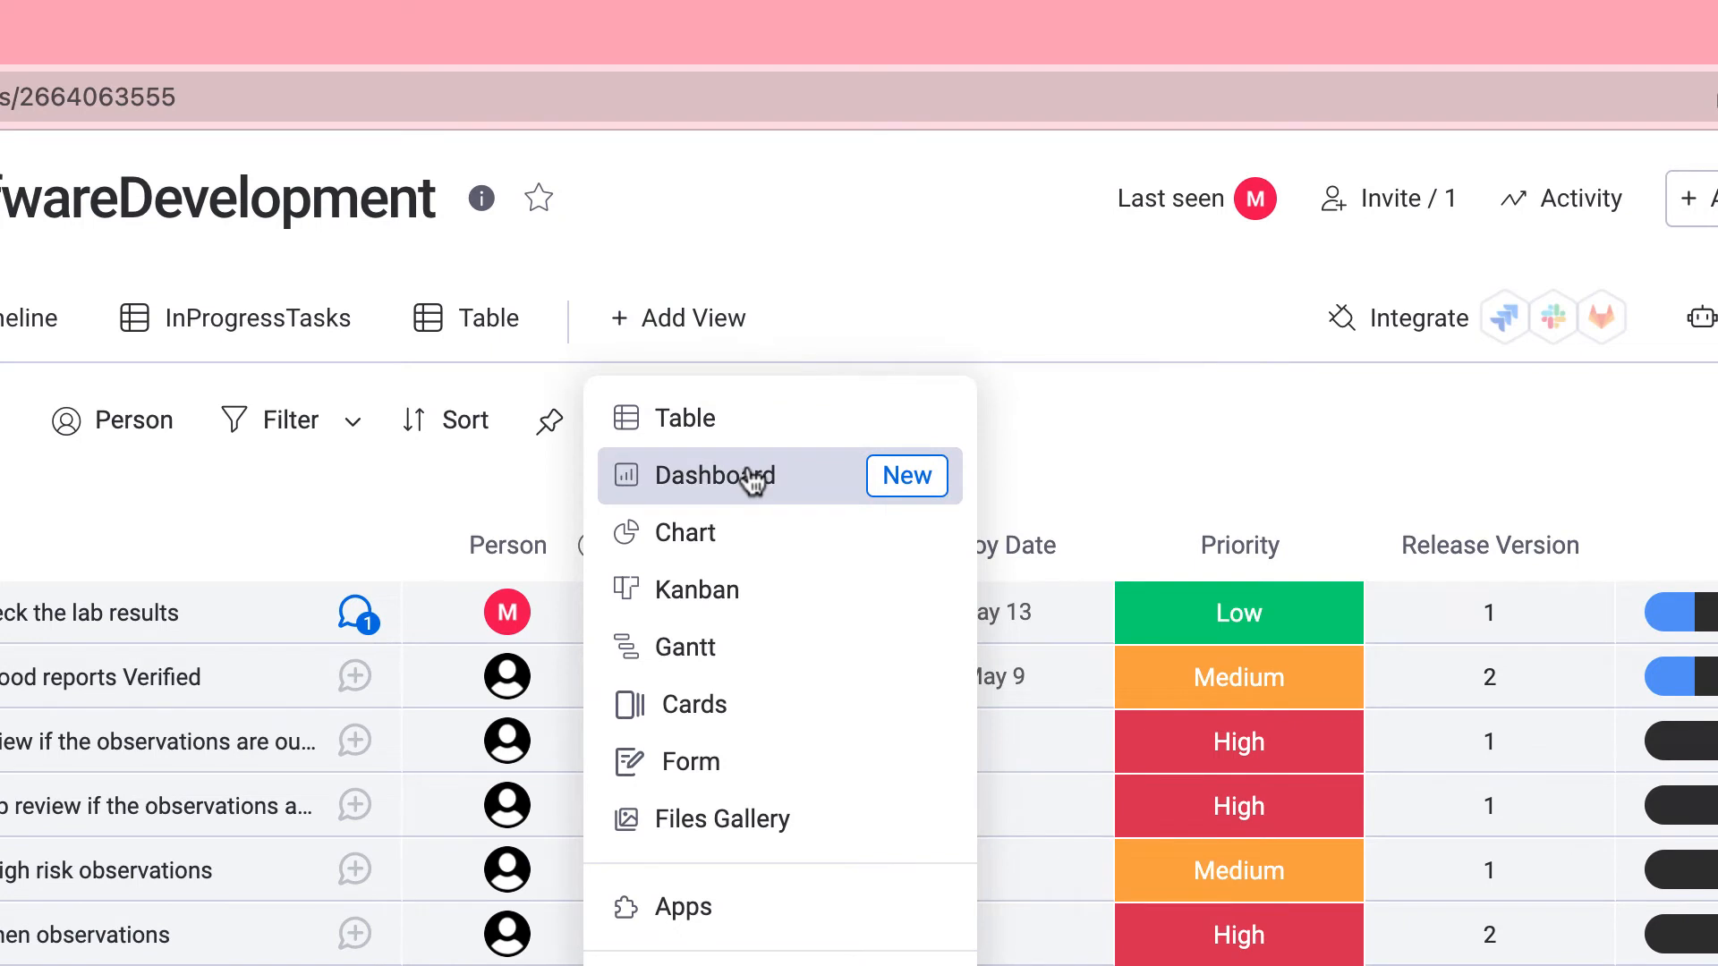
{"action": "left_click", "coordinate": [739, 550]}
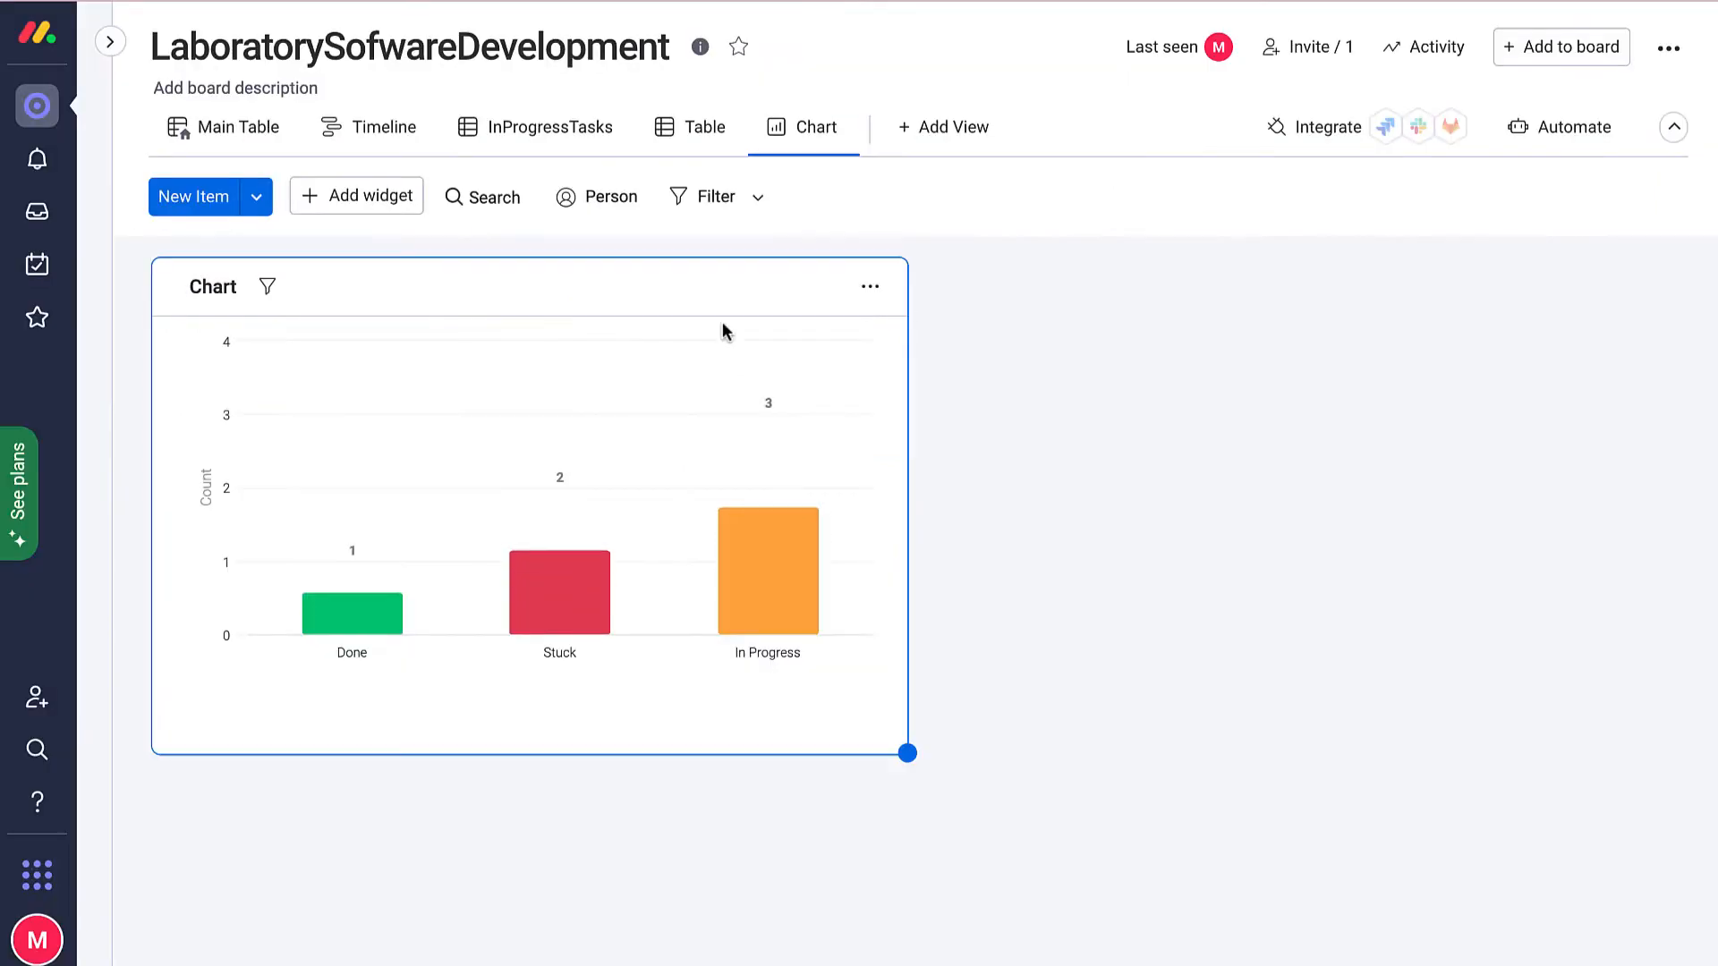
{"action": "mouse_move", "coordinate": [724, 447]}
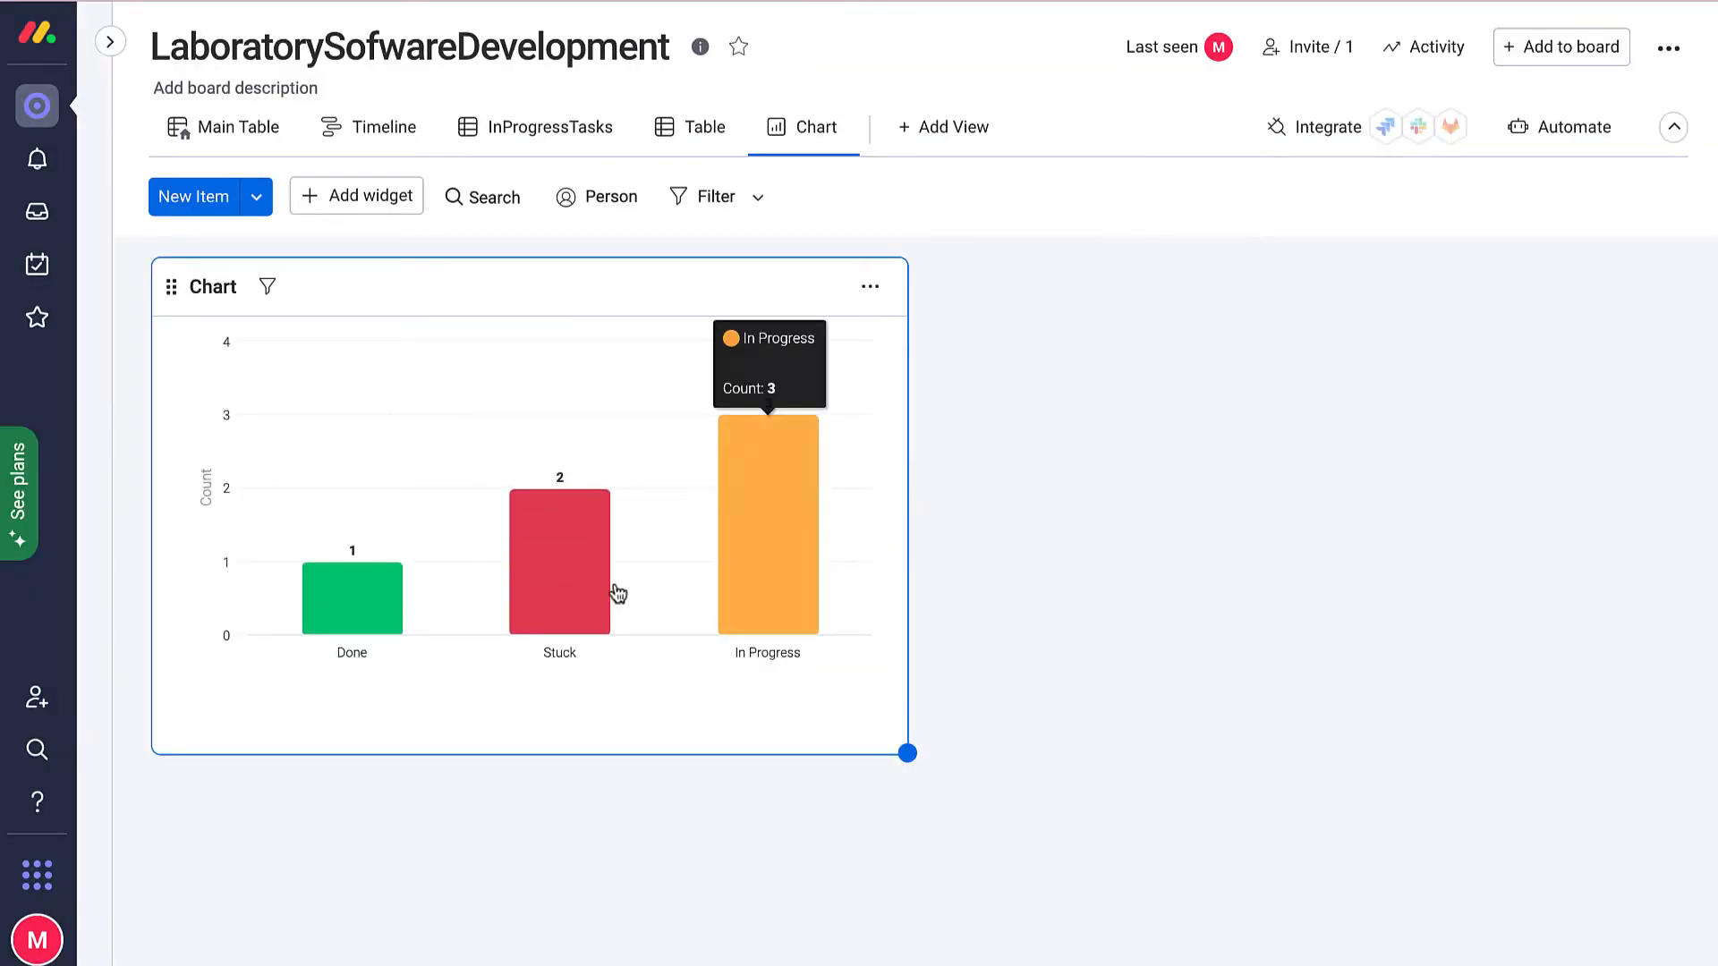
{"action": "mouse_move", "coordinate": [413, 618]}
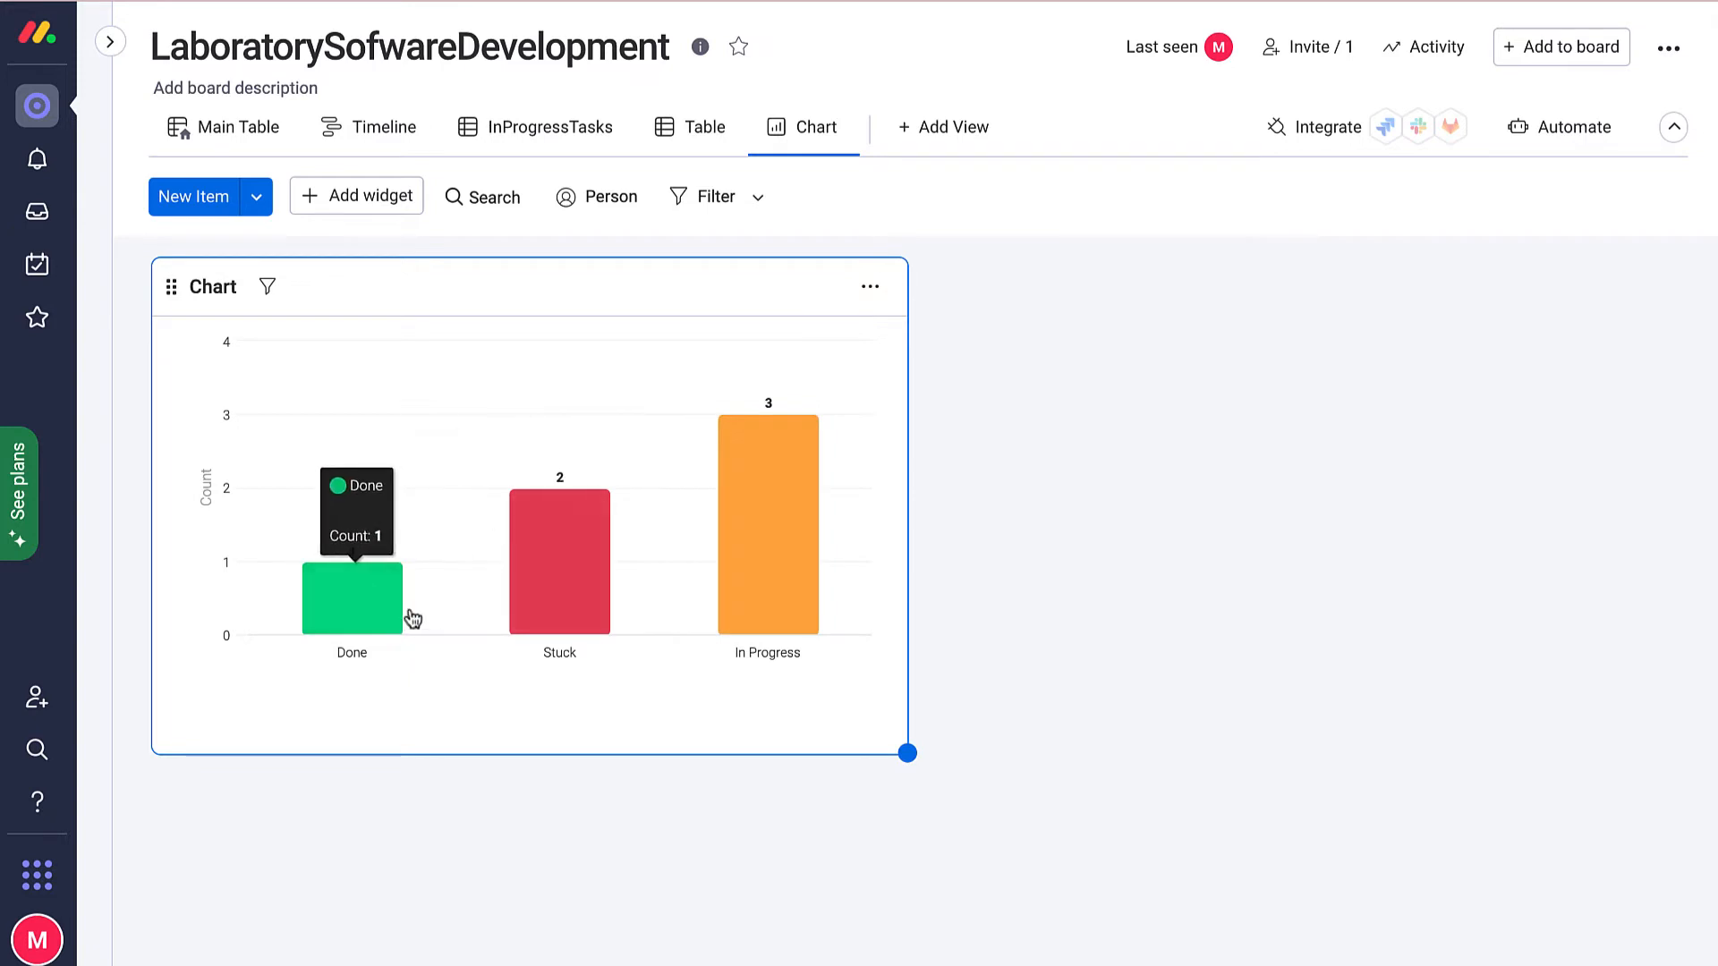
Add a chart widget and set it to a pie chart labelled by Priority.
{"action": "left_click", "coordinate": [370, 201]}
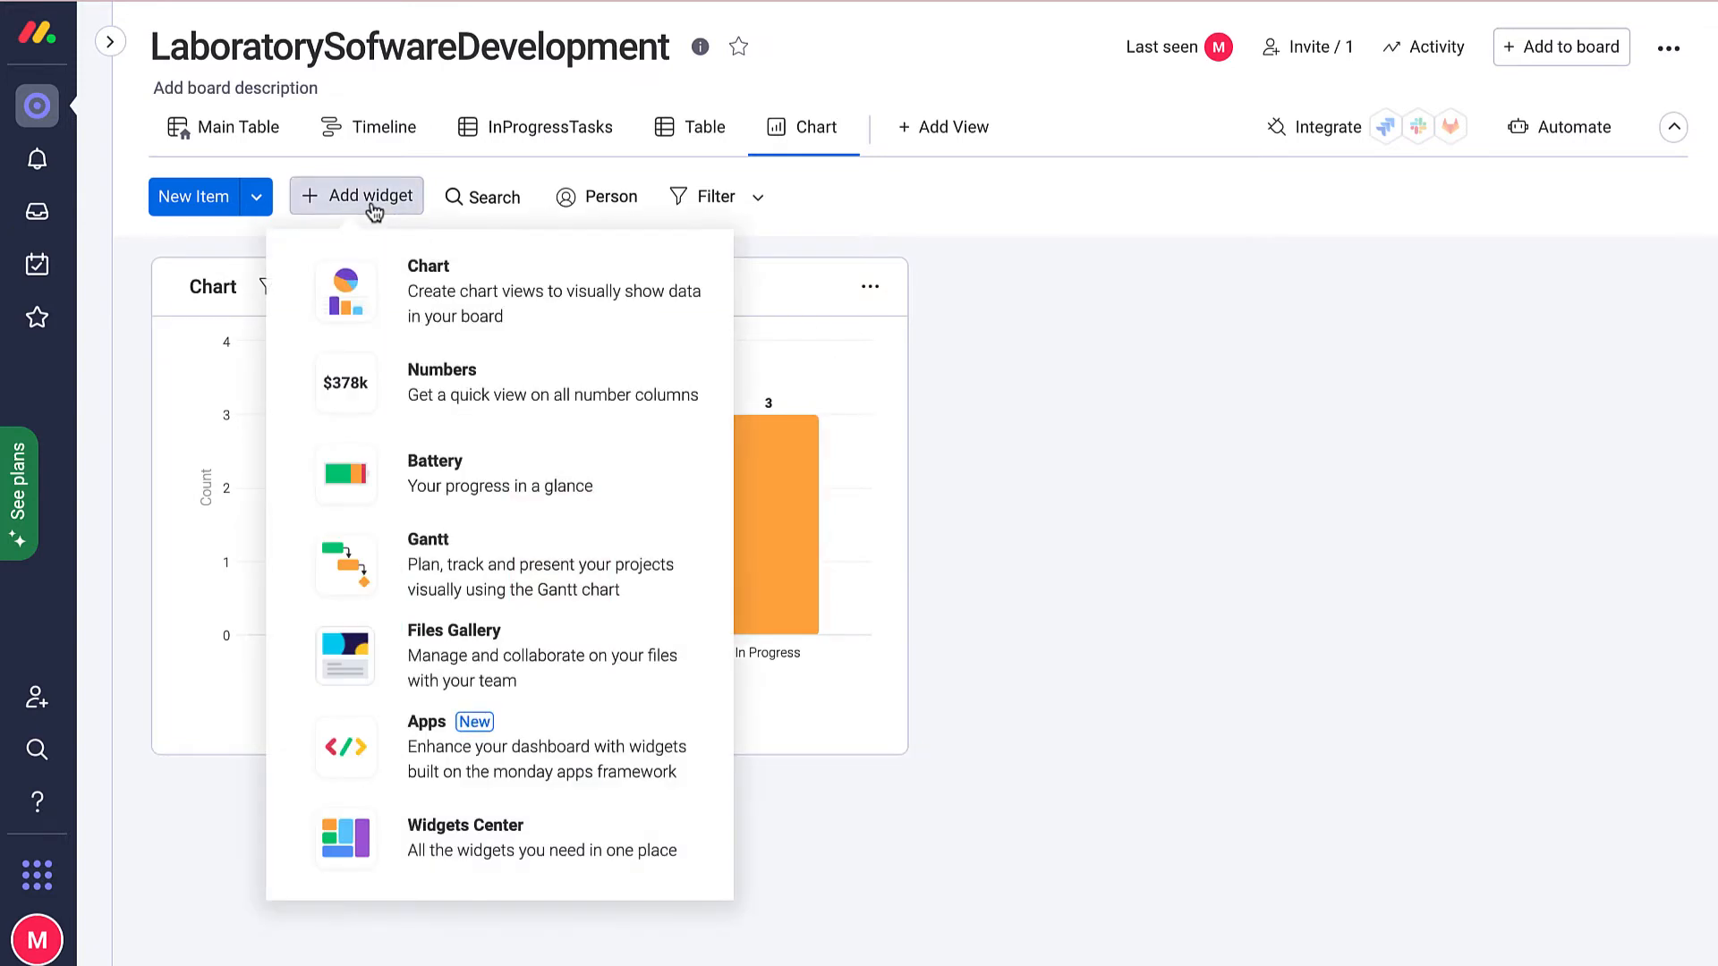
{"action": "left_click", "coordinate": [444, 309]}
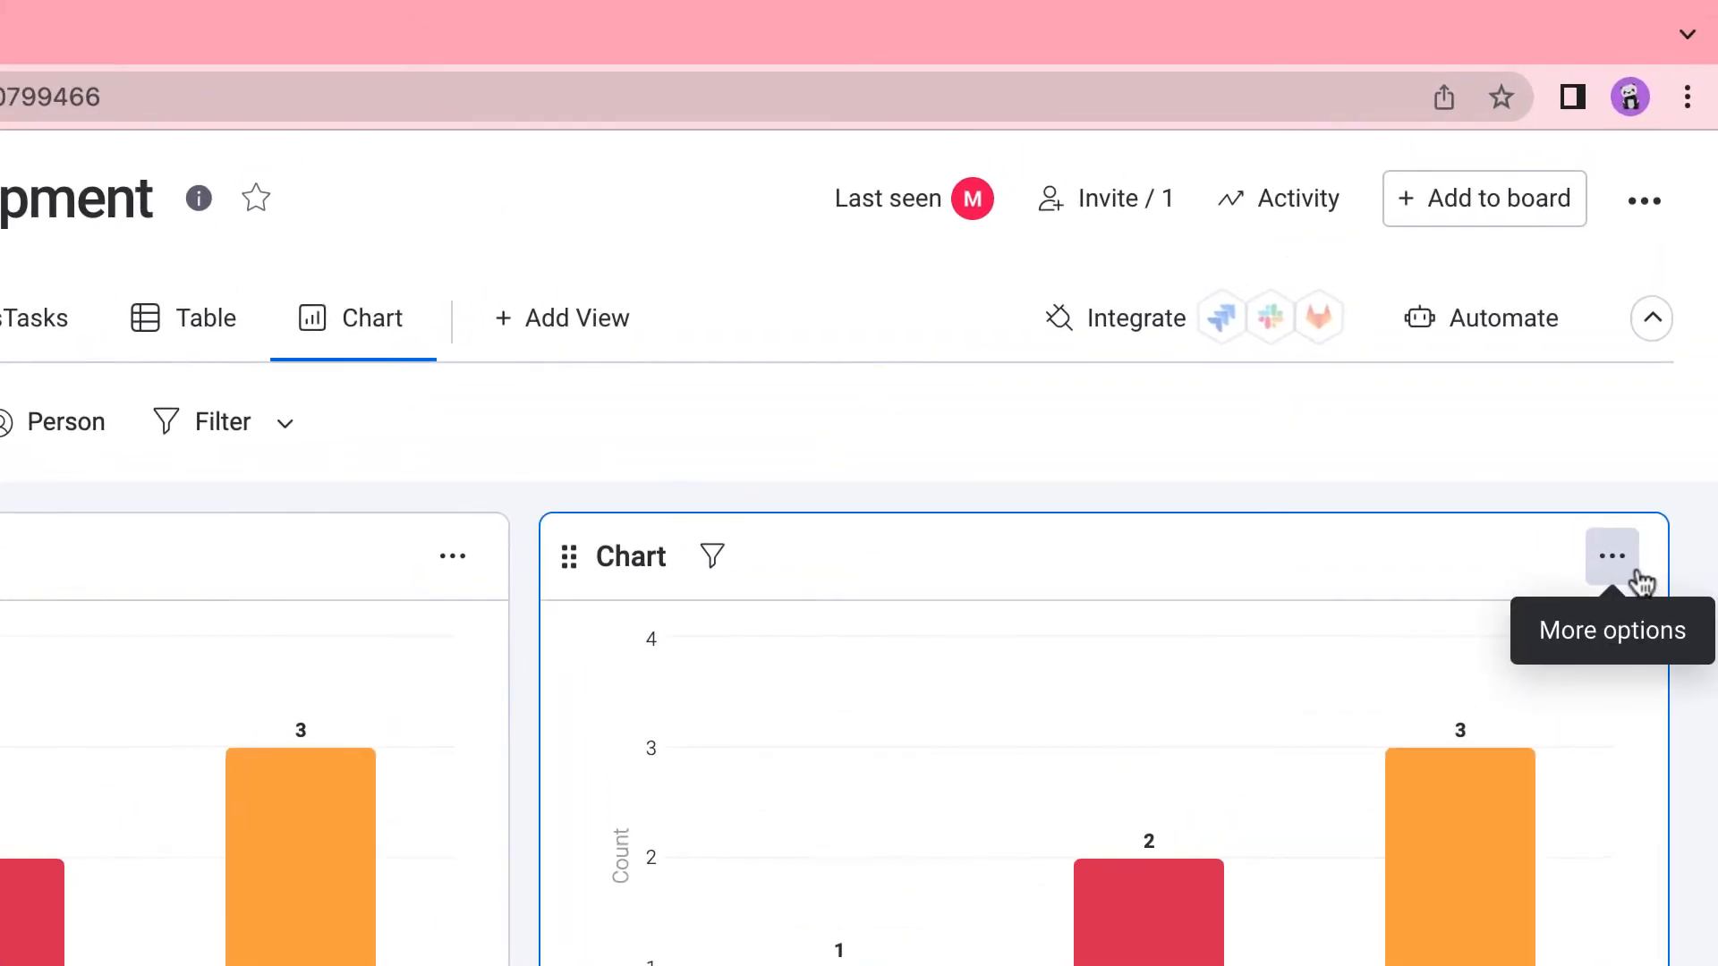
{"action": "left_click", "coordinate": [1647, 286]}
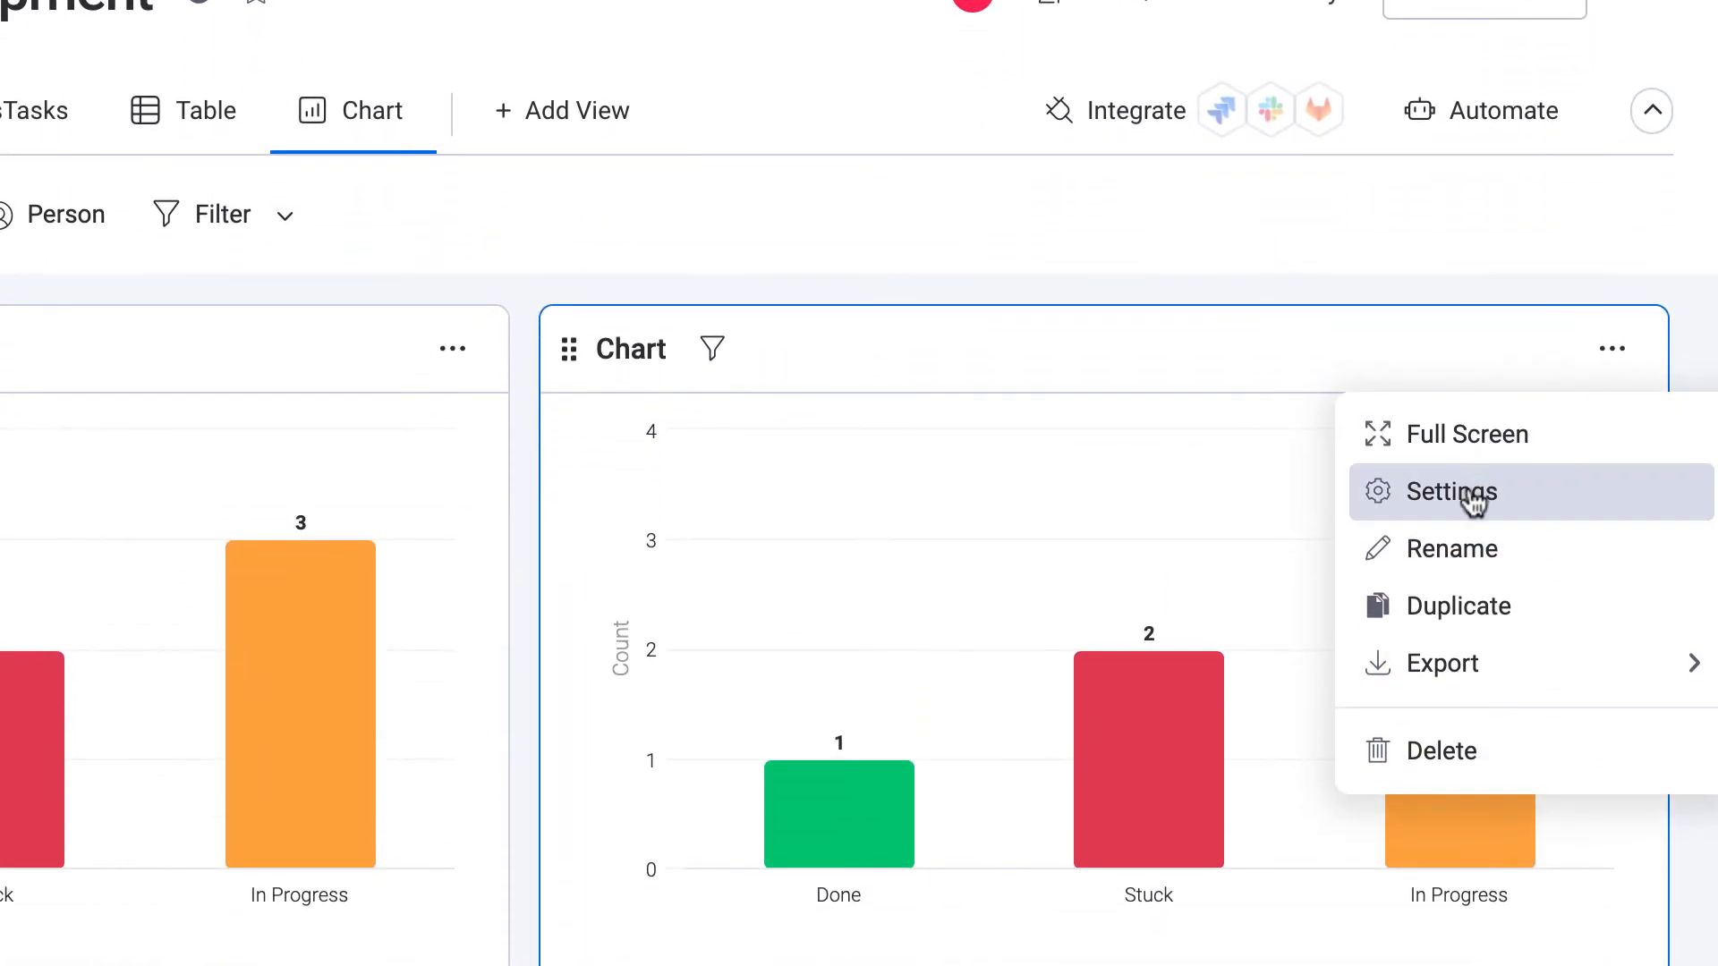
{"action": "left_click", "coordinate": [1472, 502]}
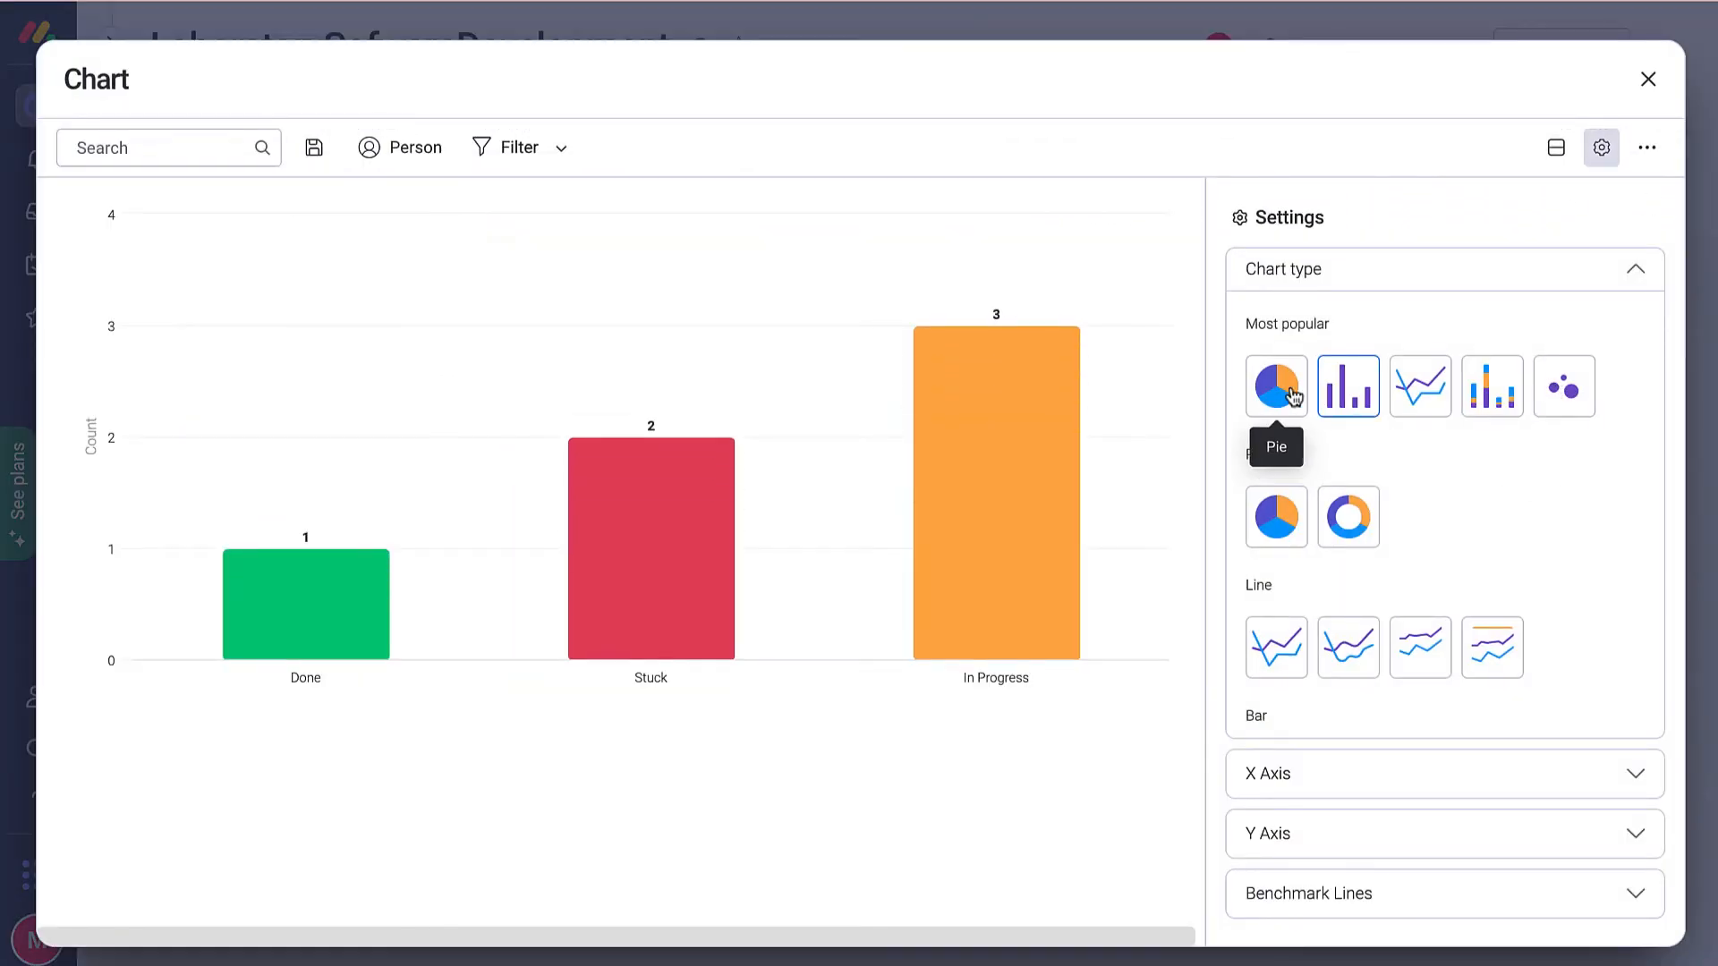
{"action": "left_click", "coordinate": [1288, 392]}
{"action": "scroll", "coordinate": [1581, 636], "scroll_direction": "down", "scroll_amount": 1}
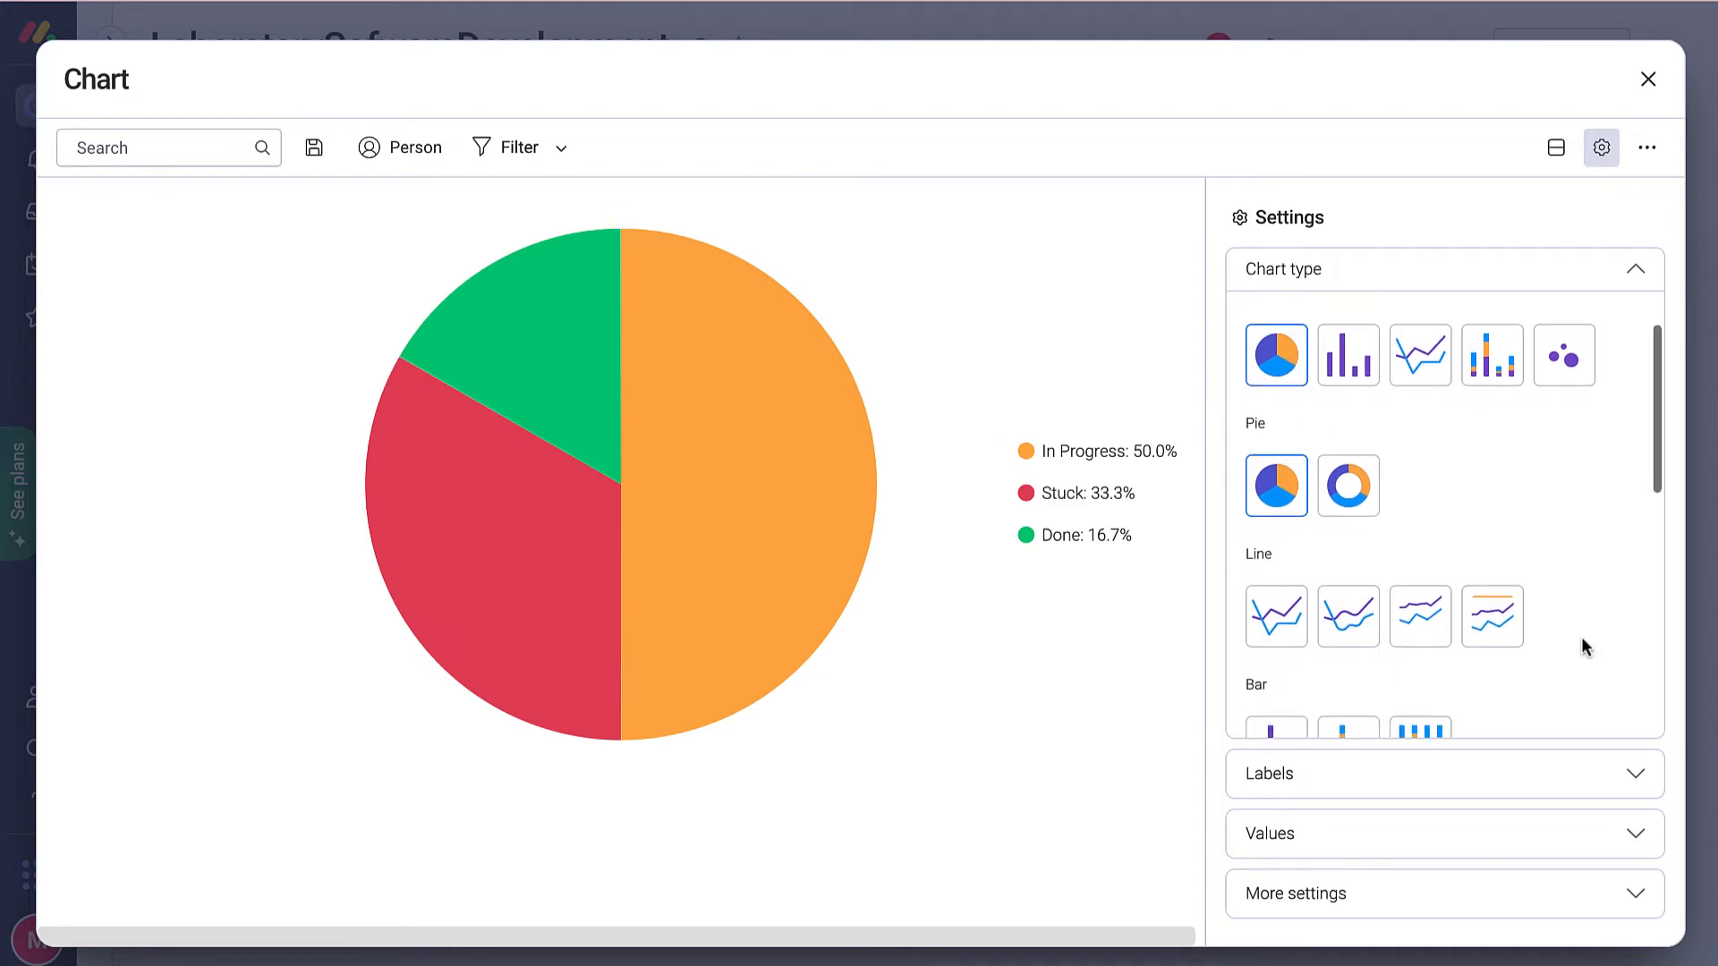
{"action": "left_click", "coordinate": [1558, 777]}
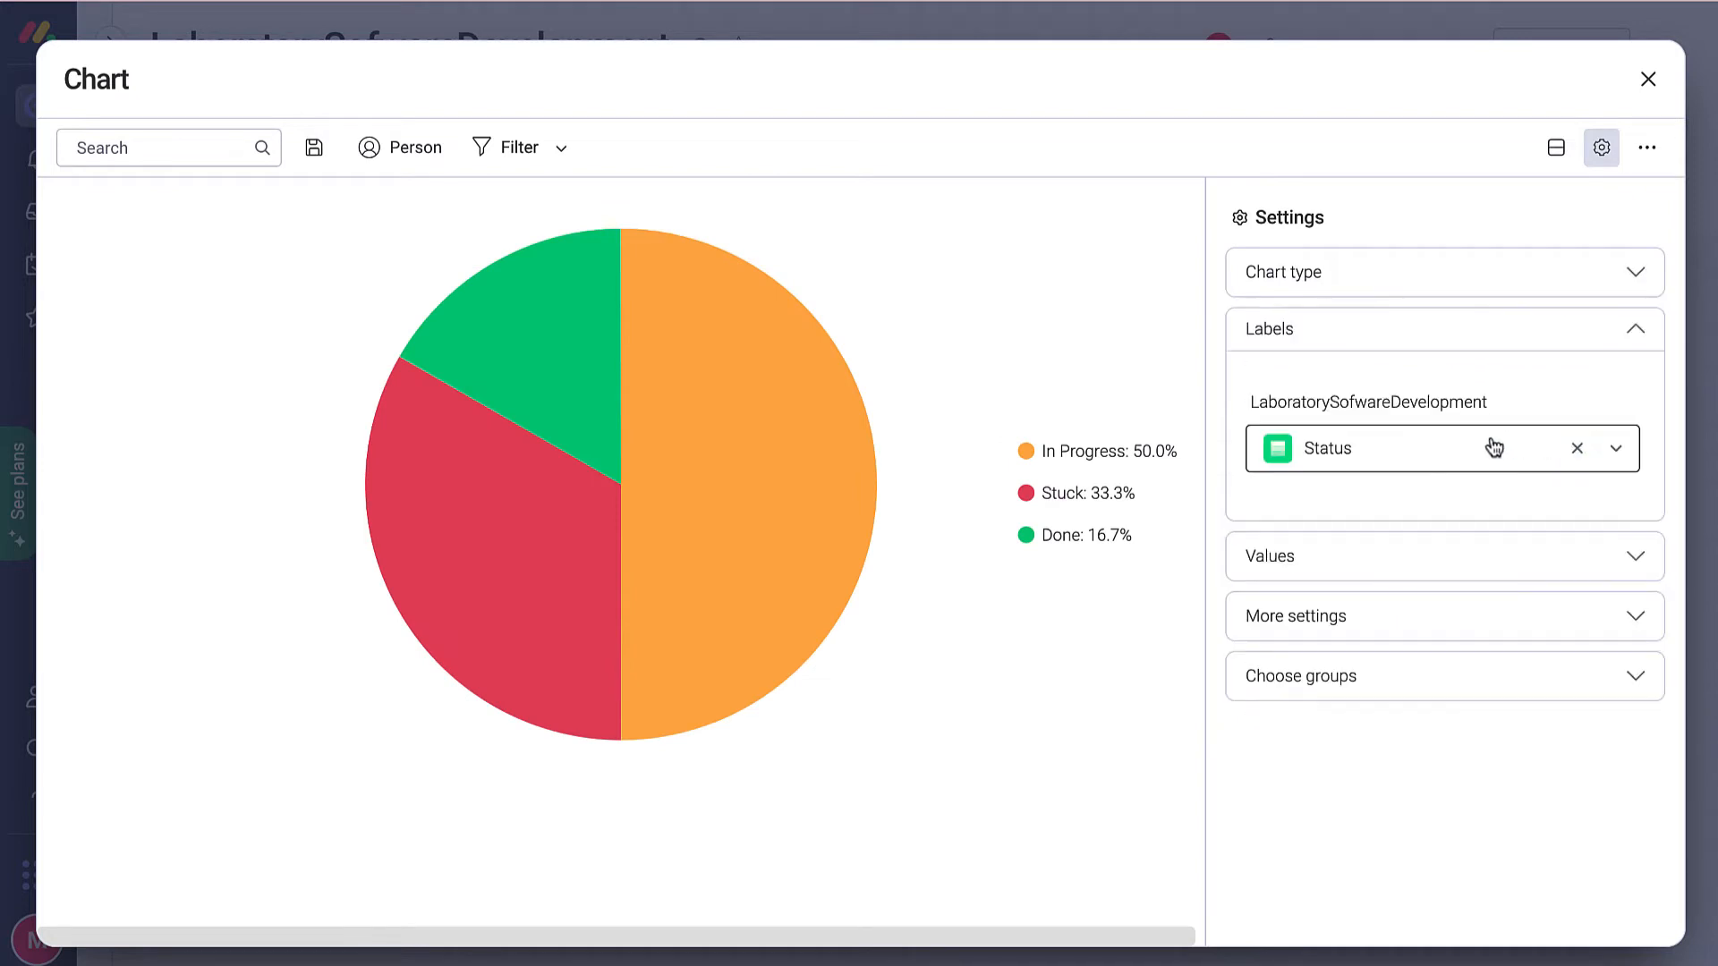
{"action": "left_click", "coordinate": [1618, 455]}
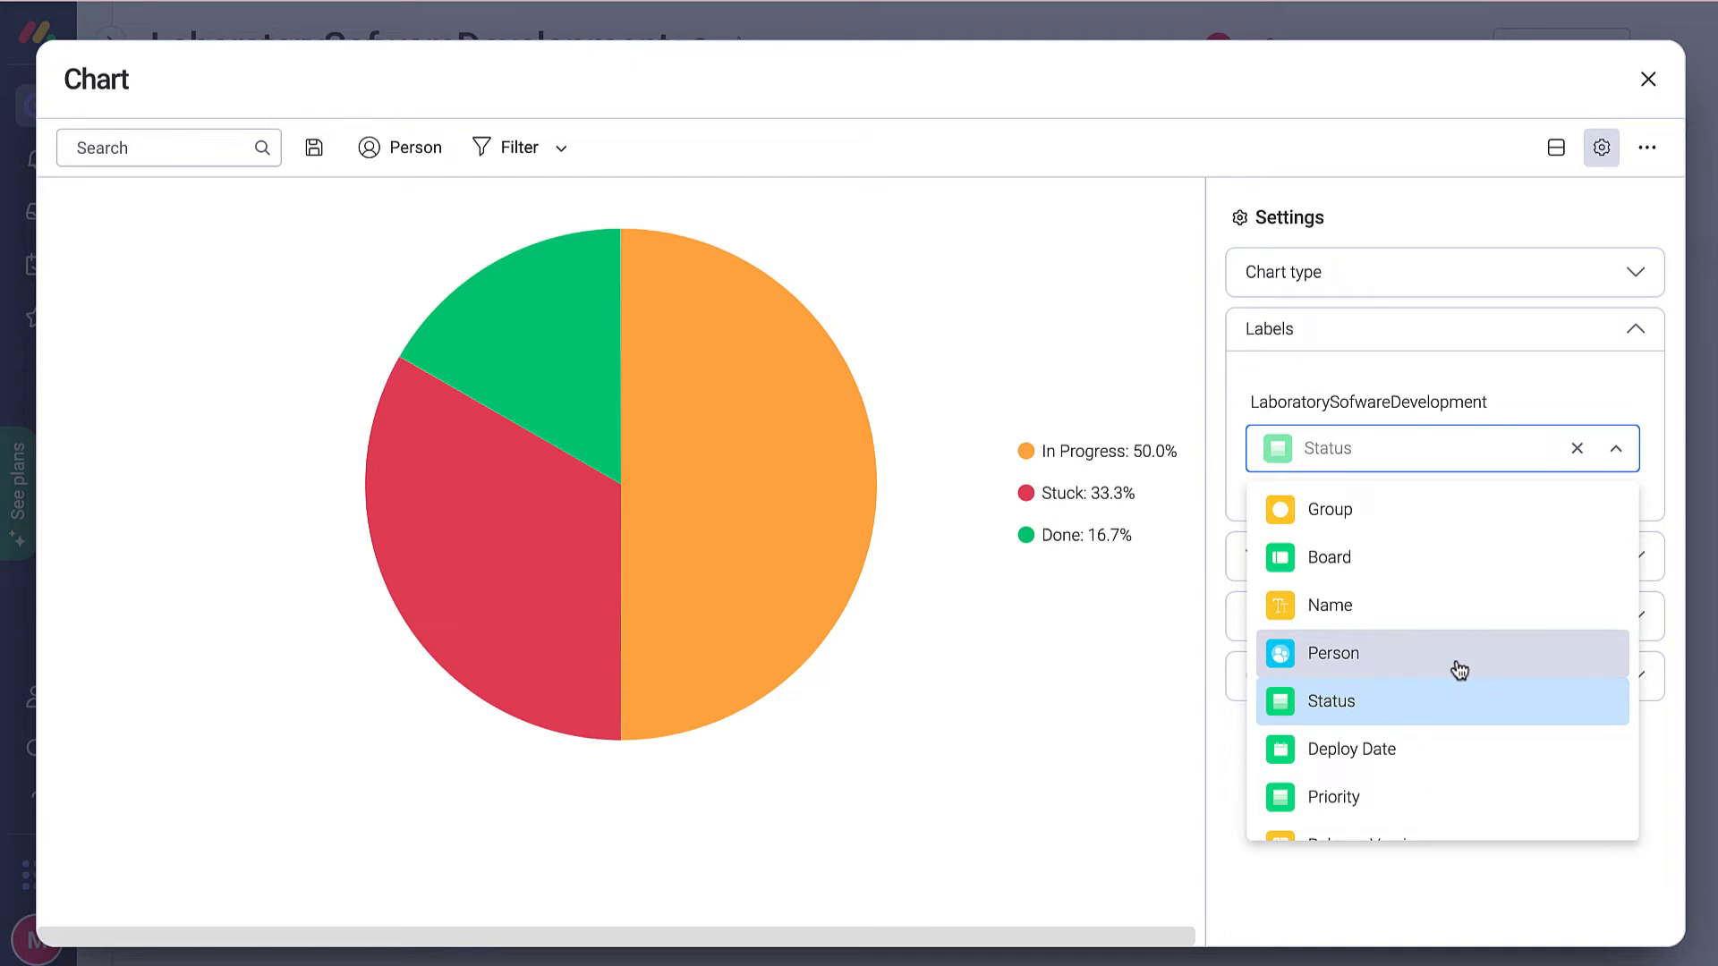
{"action": "scroll", "coordinate": [1472, 763], "scroll_direction": "down", "scroll_amount": 2}
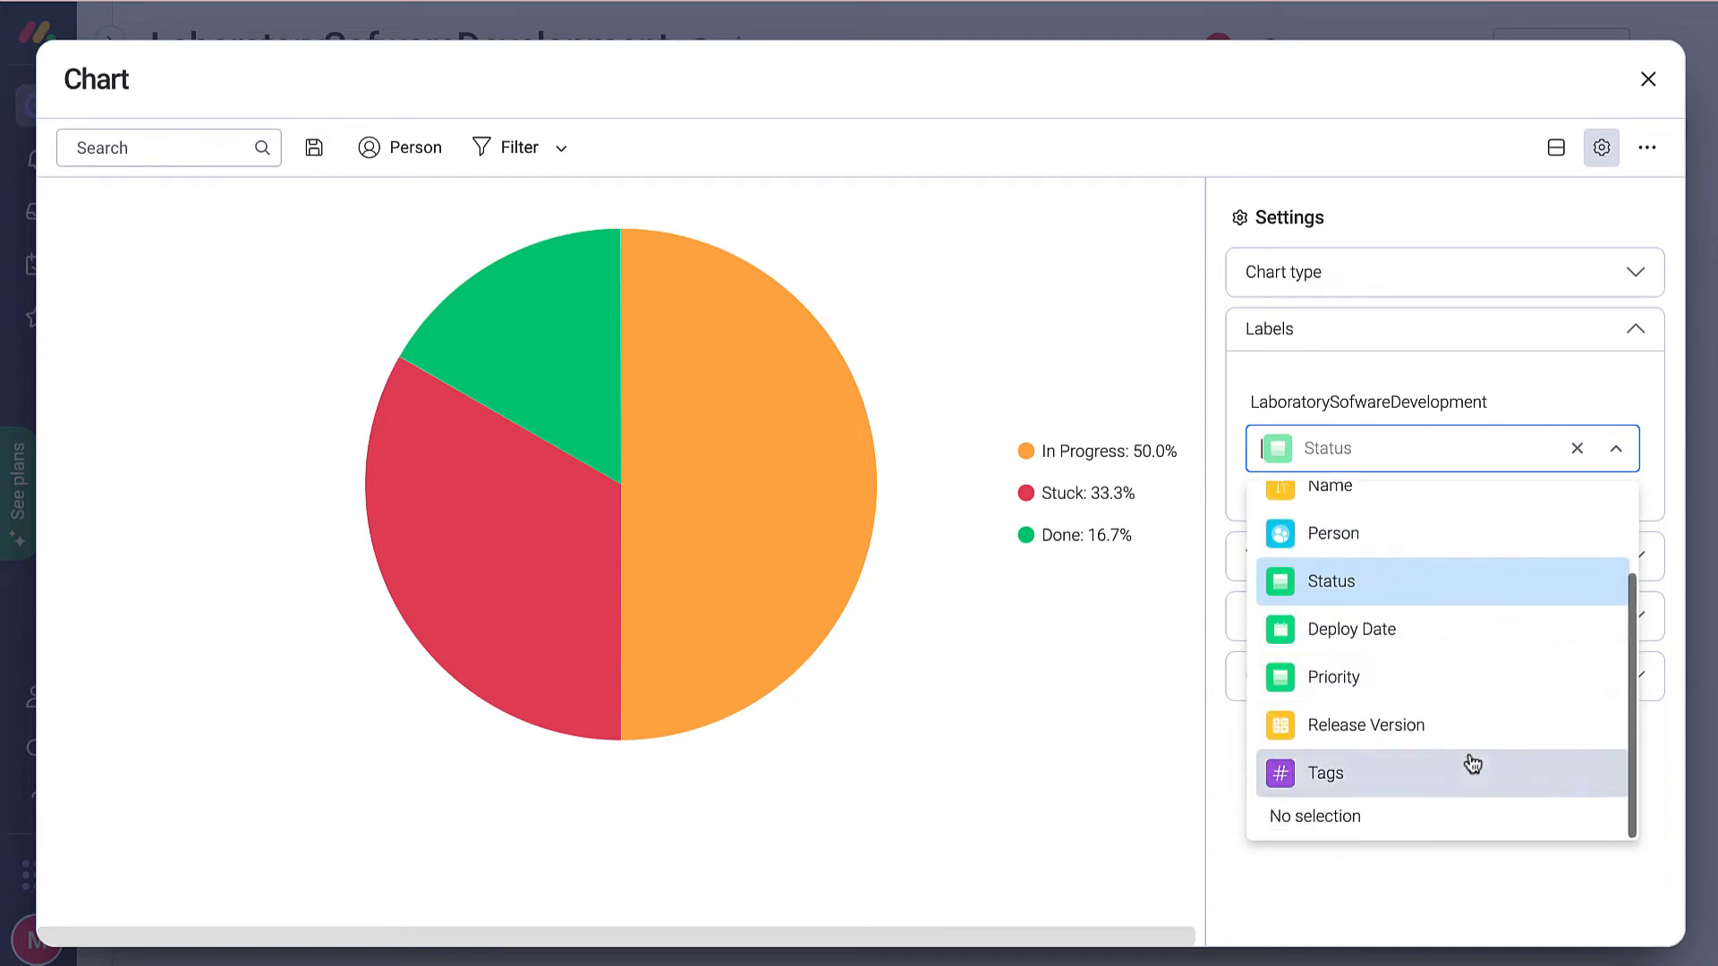
{"action": "left_click", "coordinate": [1389, 680]}
{"action": "key", "text": "Escape"}
{"action": "mouse_move", "coordinate": [1373, 533]}
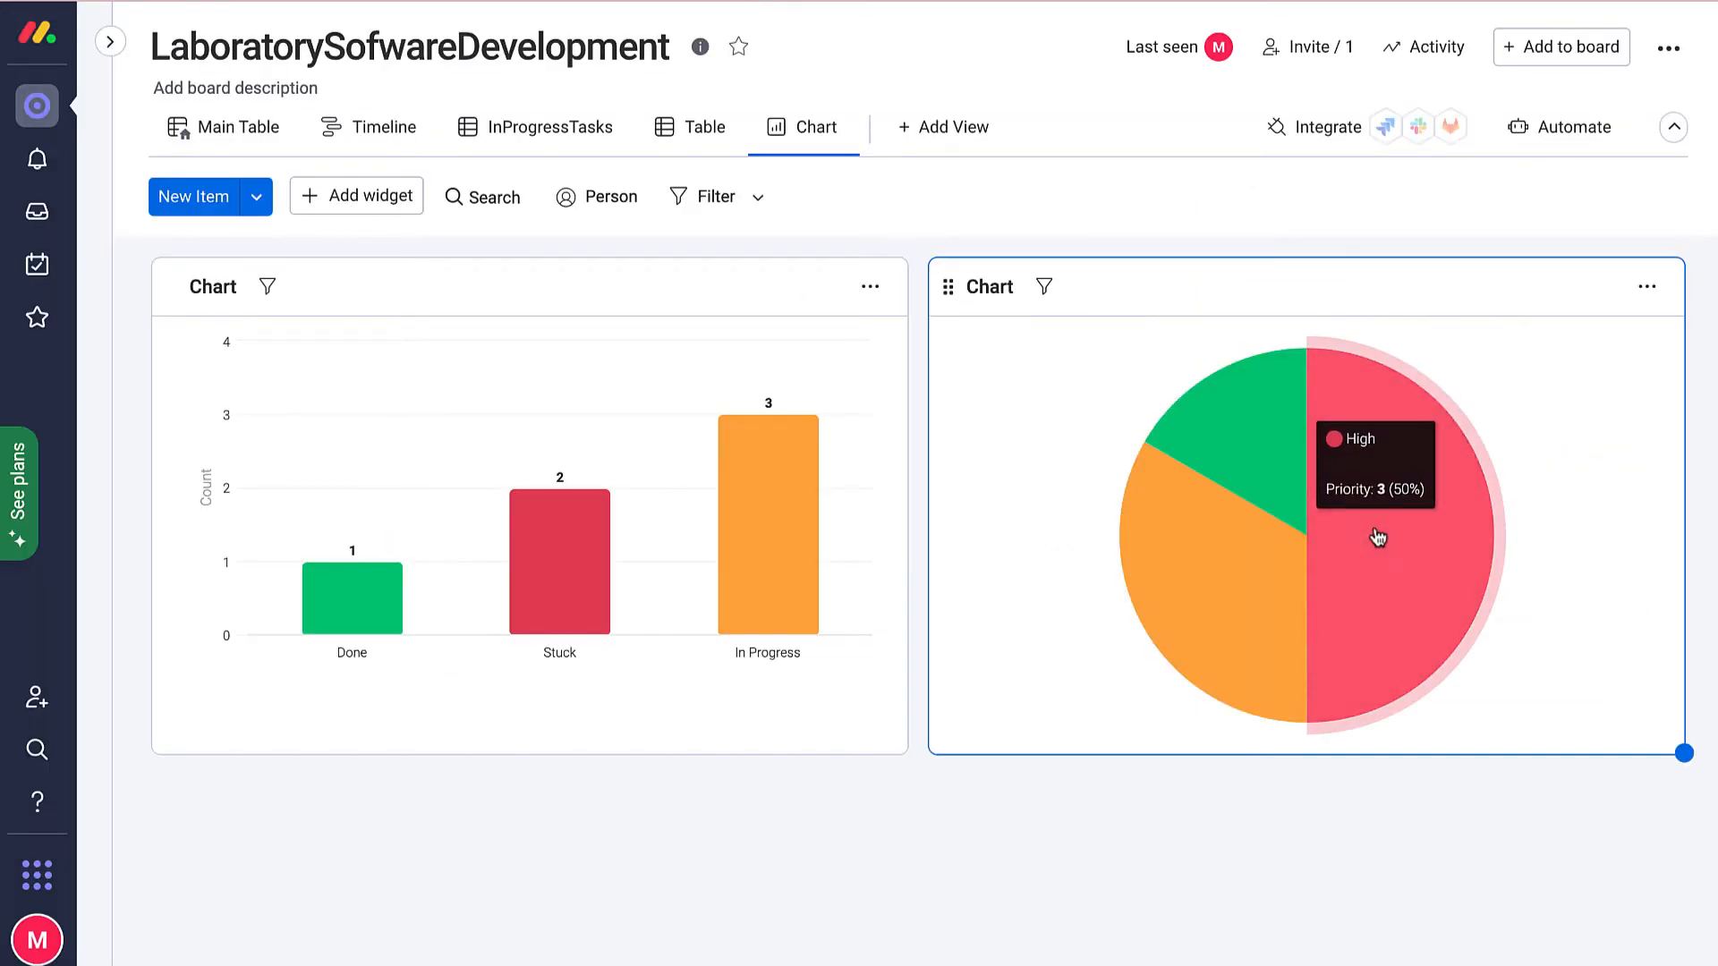
Add a Kanban view with Status lanes, and show Priority and Release Version on cards.
{"action": "left_click", "coordinate": [954, 141]}
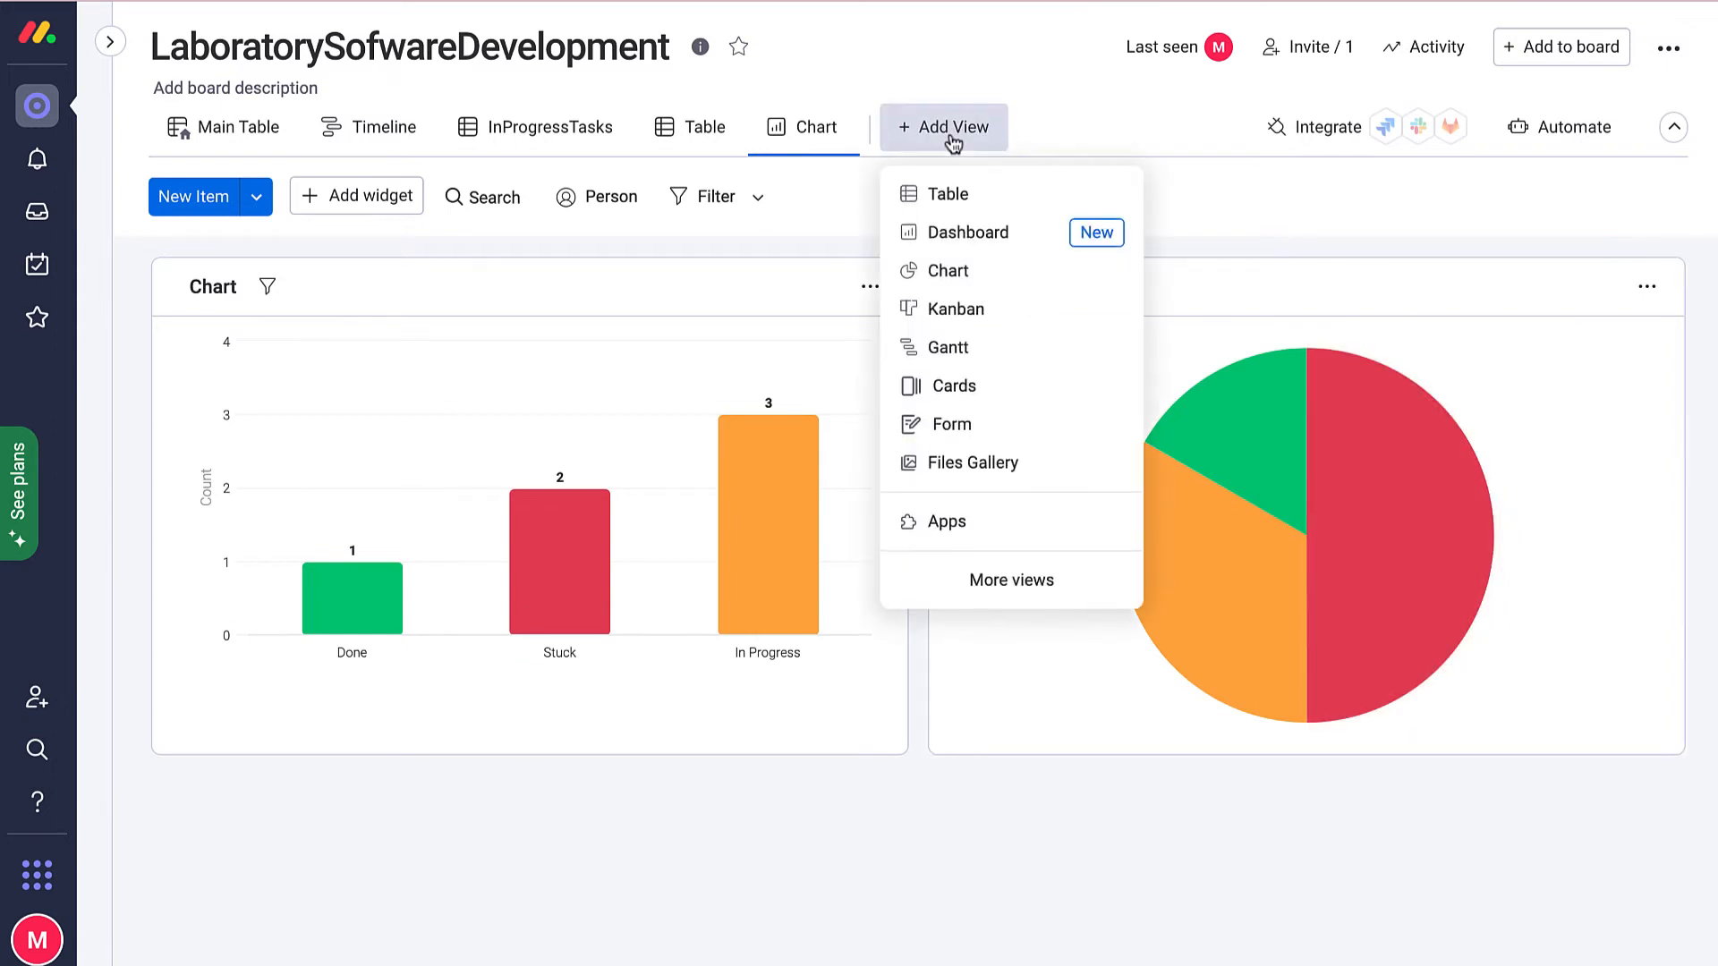
{"action": "left_click", "coordinate": [982, 313]}
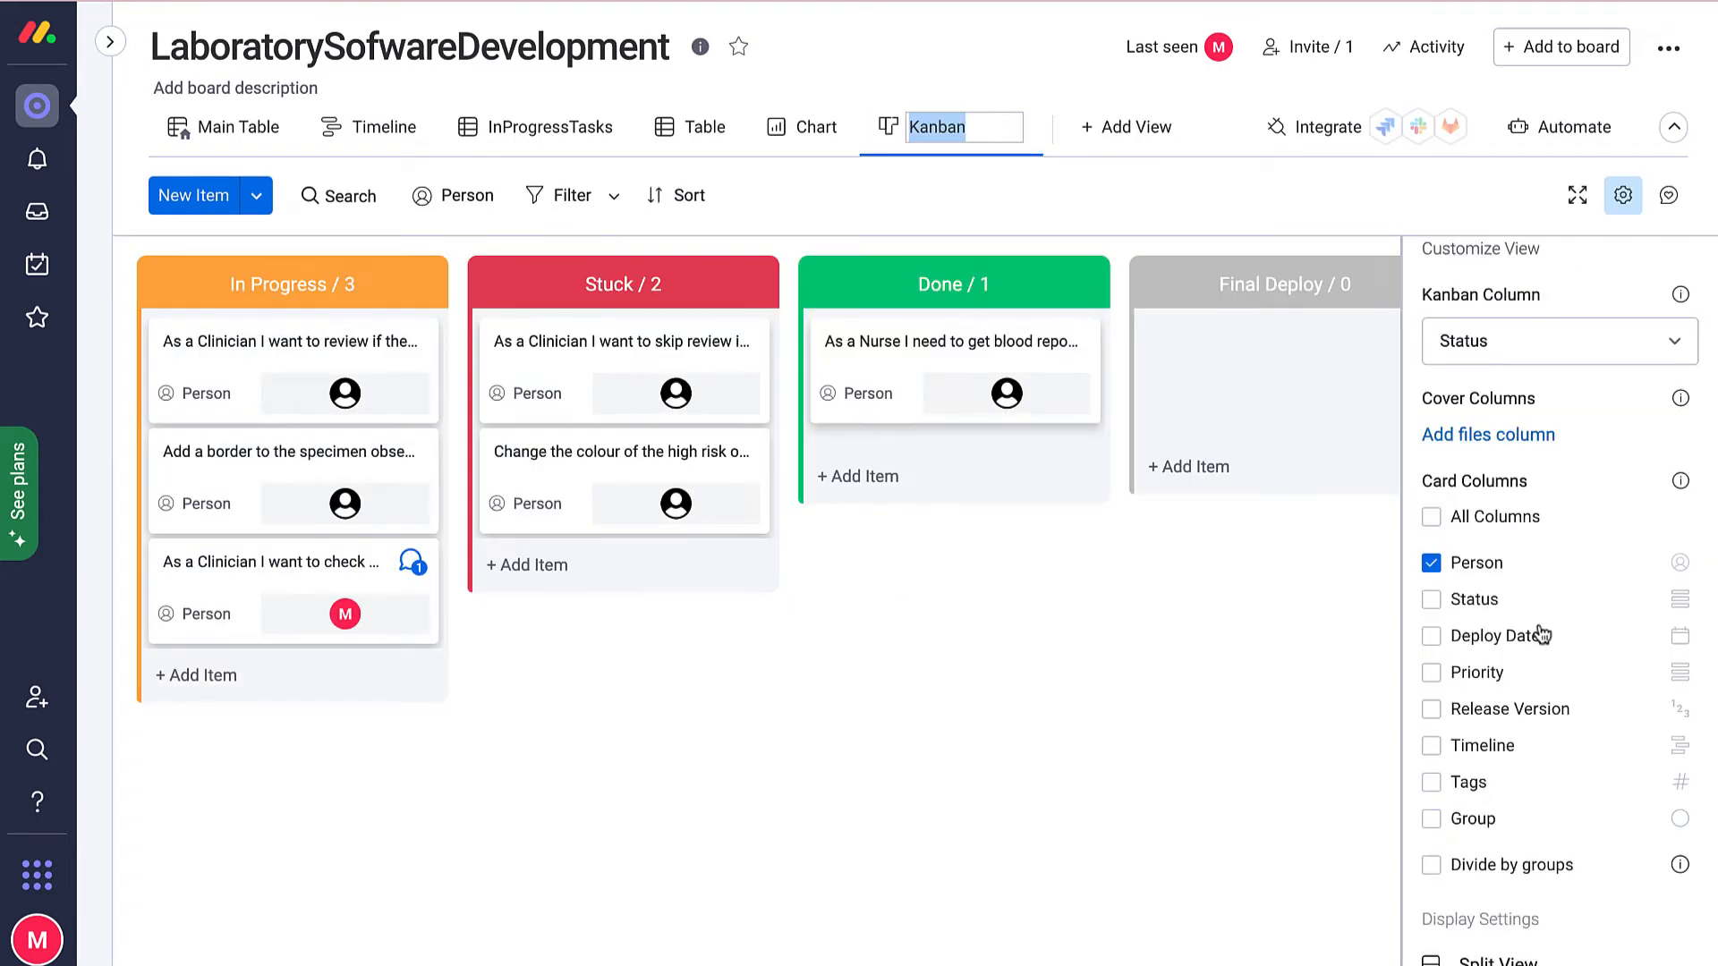
{"action": "left_click", "coordinate": [1615, 345]}
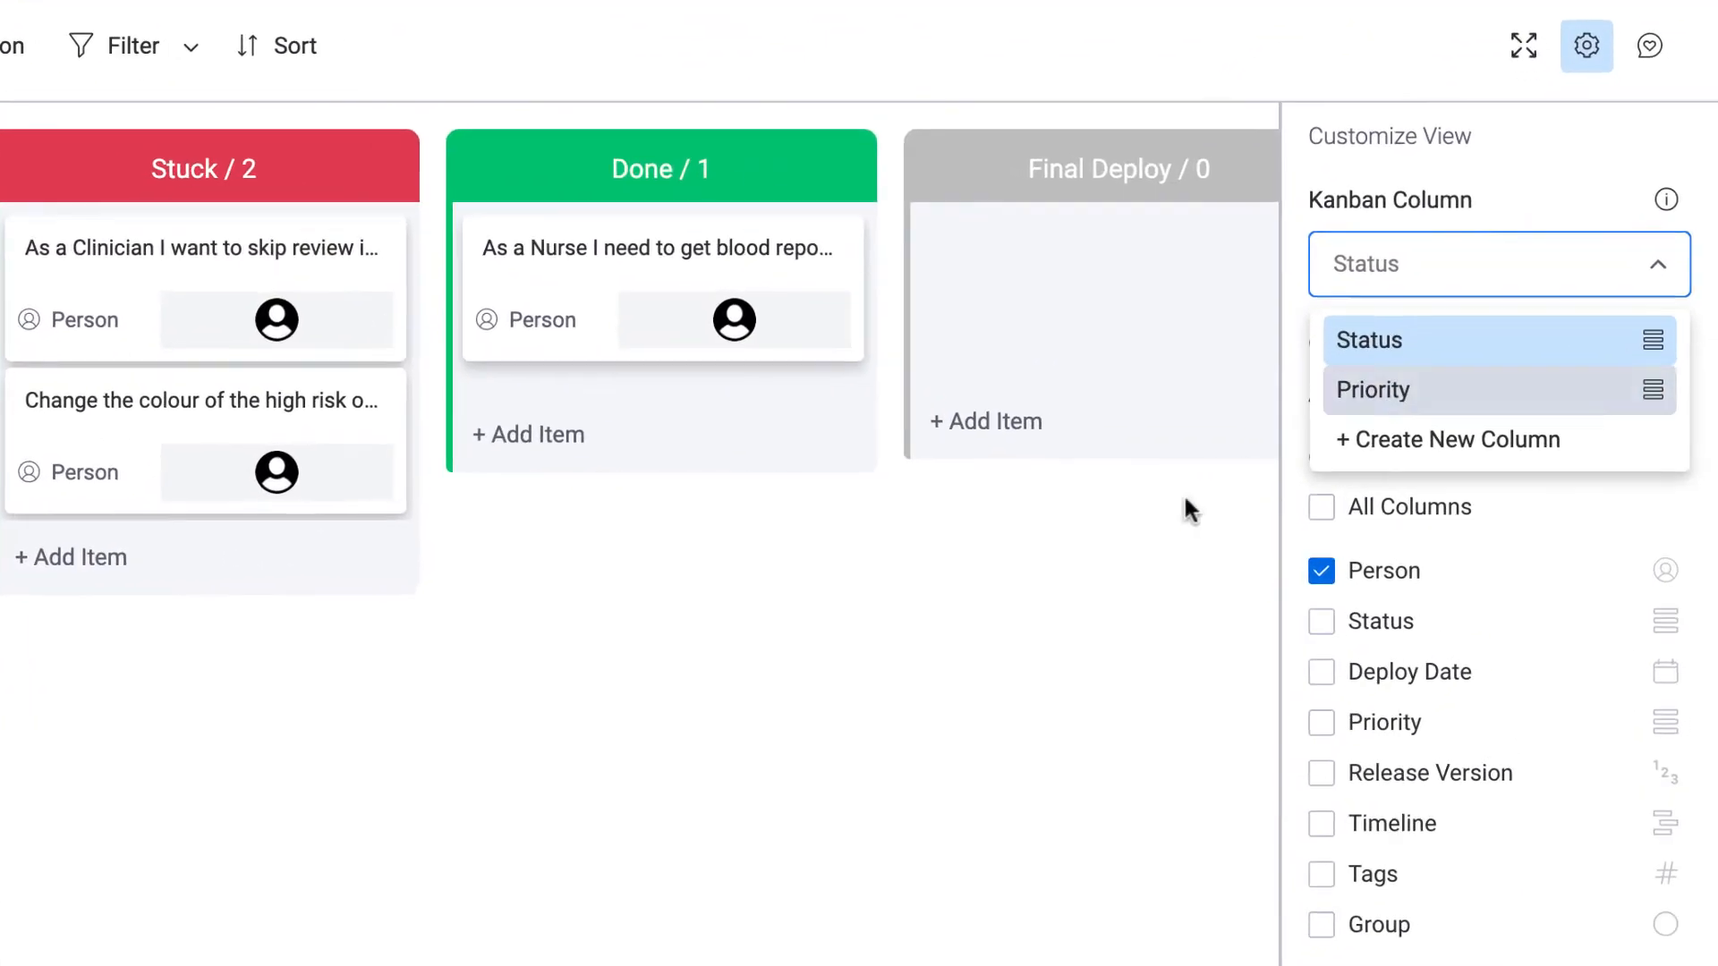
{"action": "left_click", "coordinate": [1324, 559]}
{"action": "left_click", "coordinate": [1536, 368]}
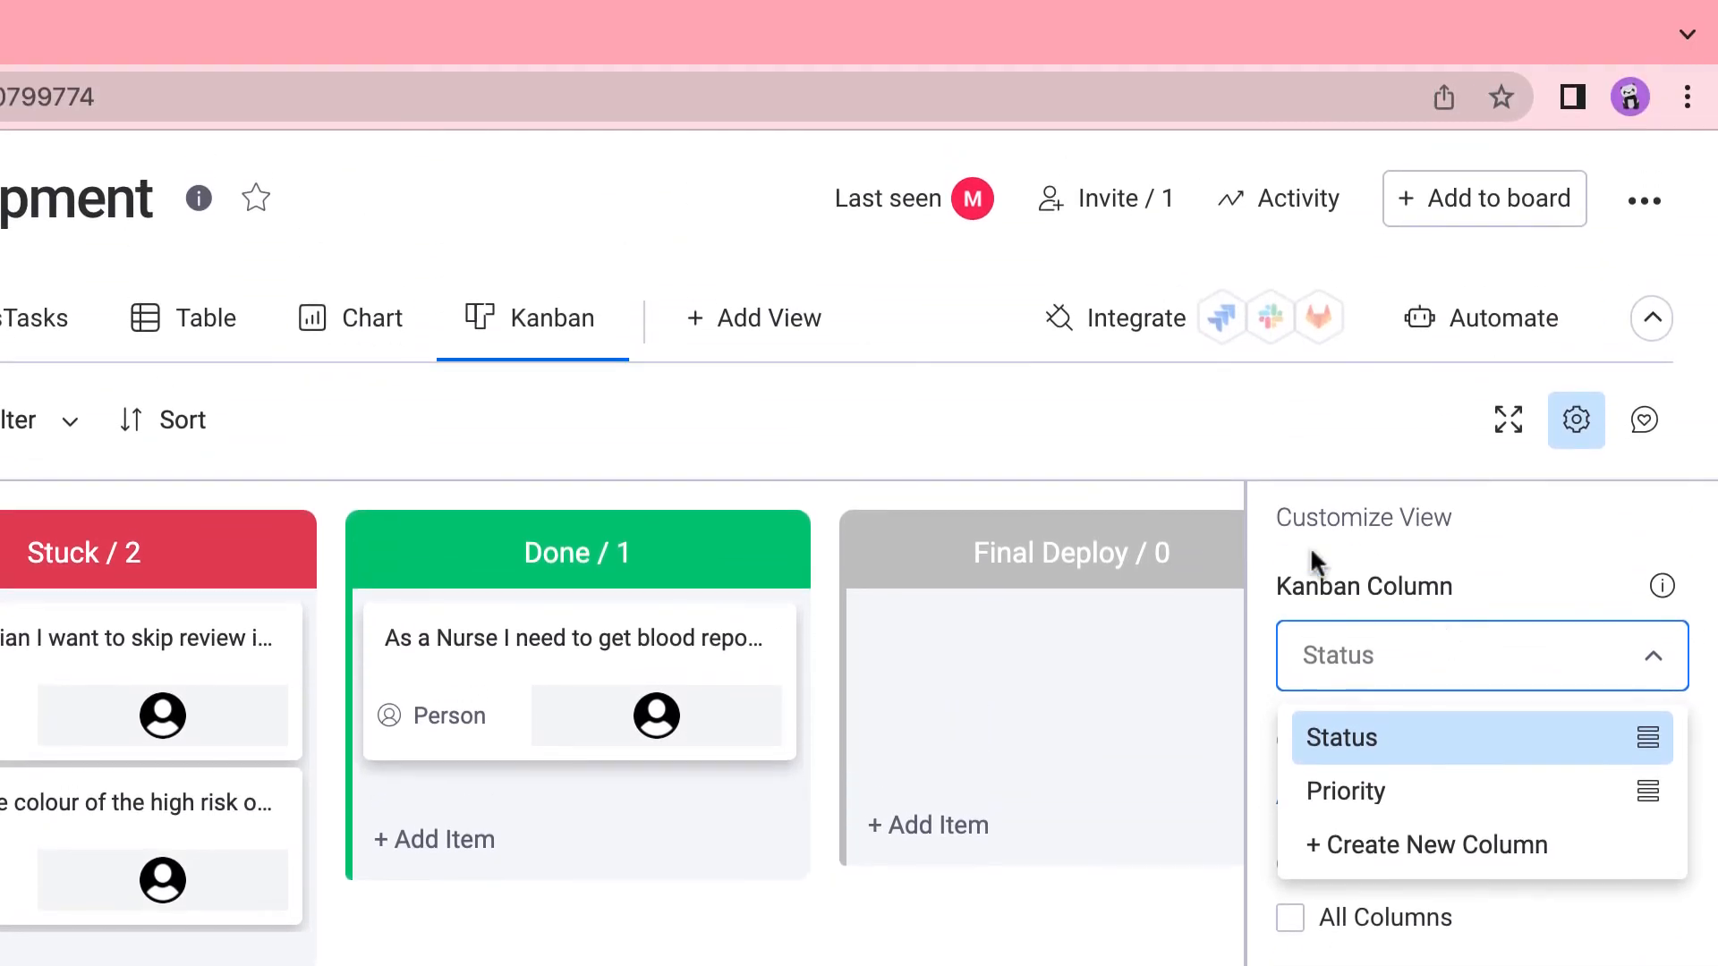
{"action": "left_click", "coordinate": [1049, 422]}
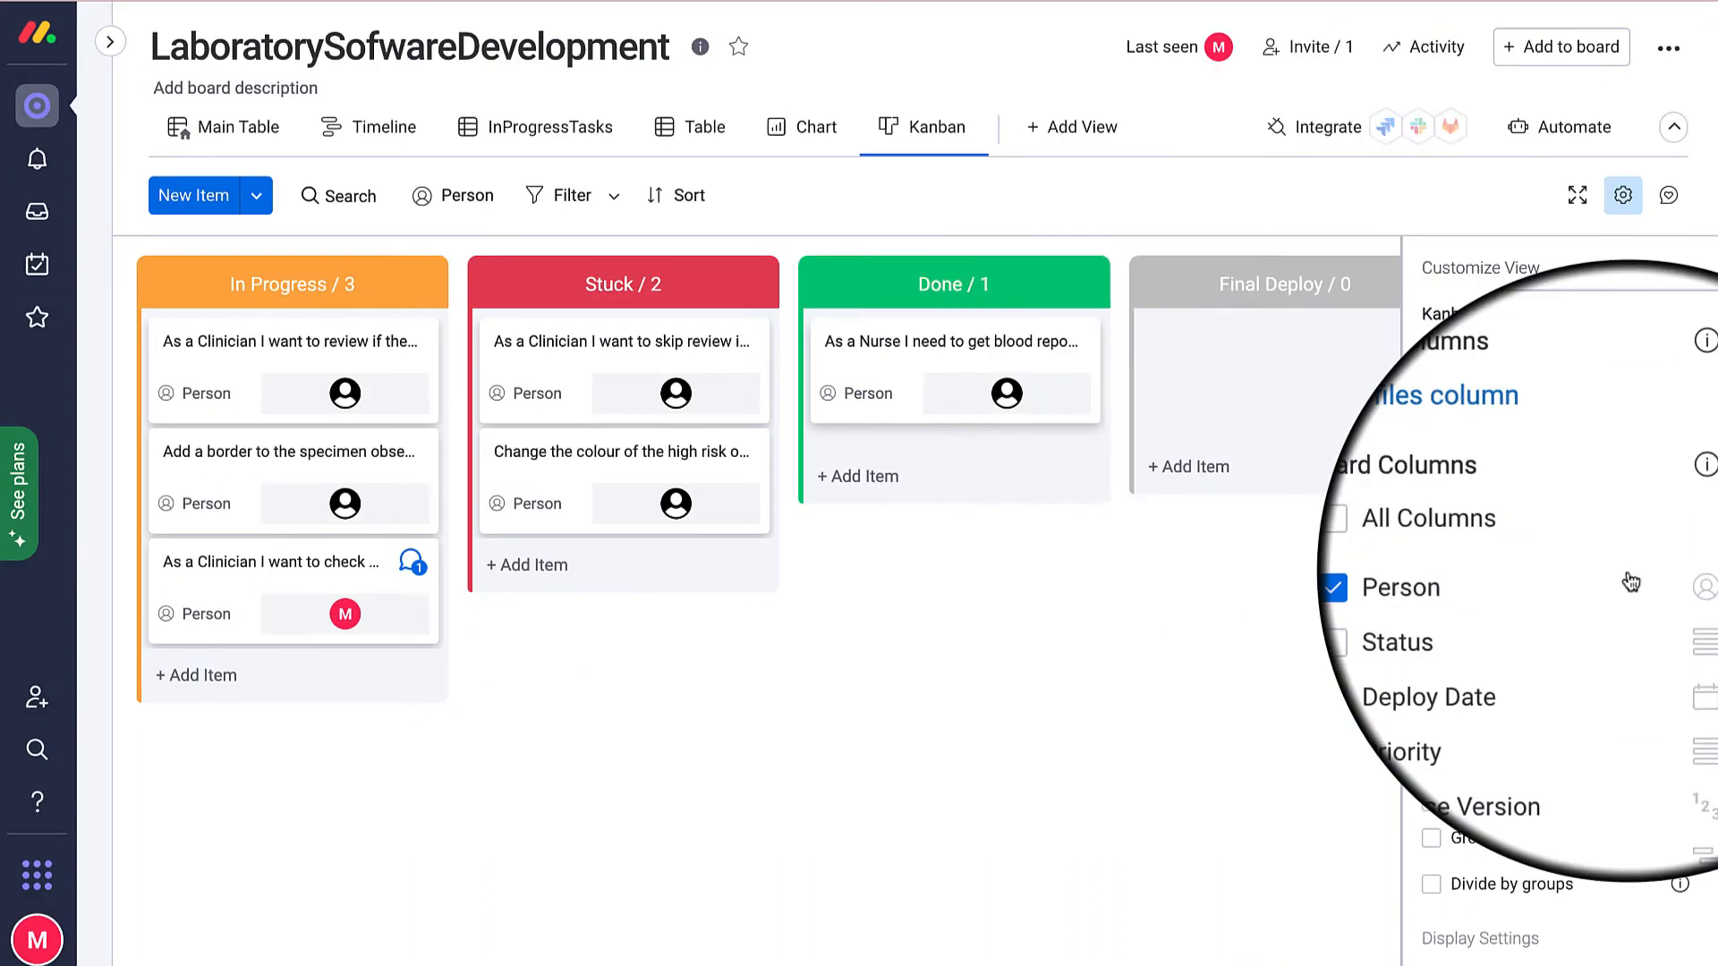
{"action": "scroll", "coordinate": [1631, 583], "scroll_direction": "down", "scroll_amount": 2}
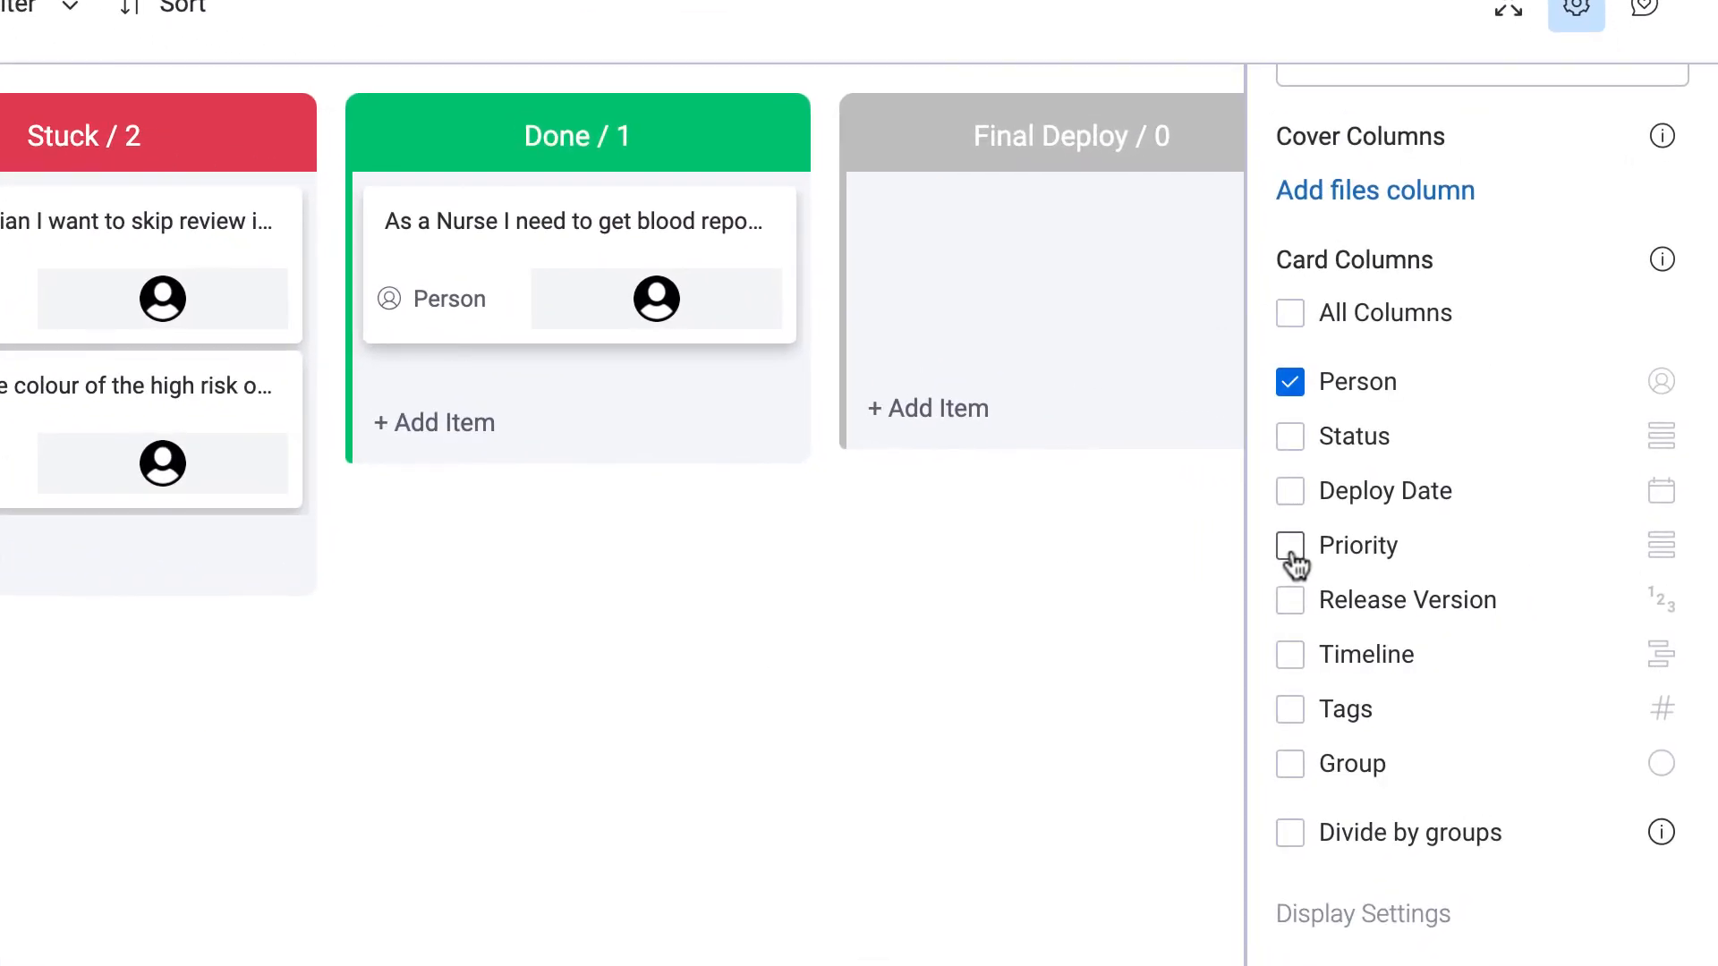
{"action": "left_click", "coordinate": [1291, 548]}
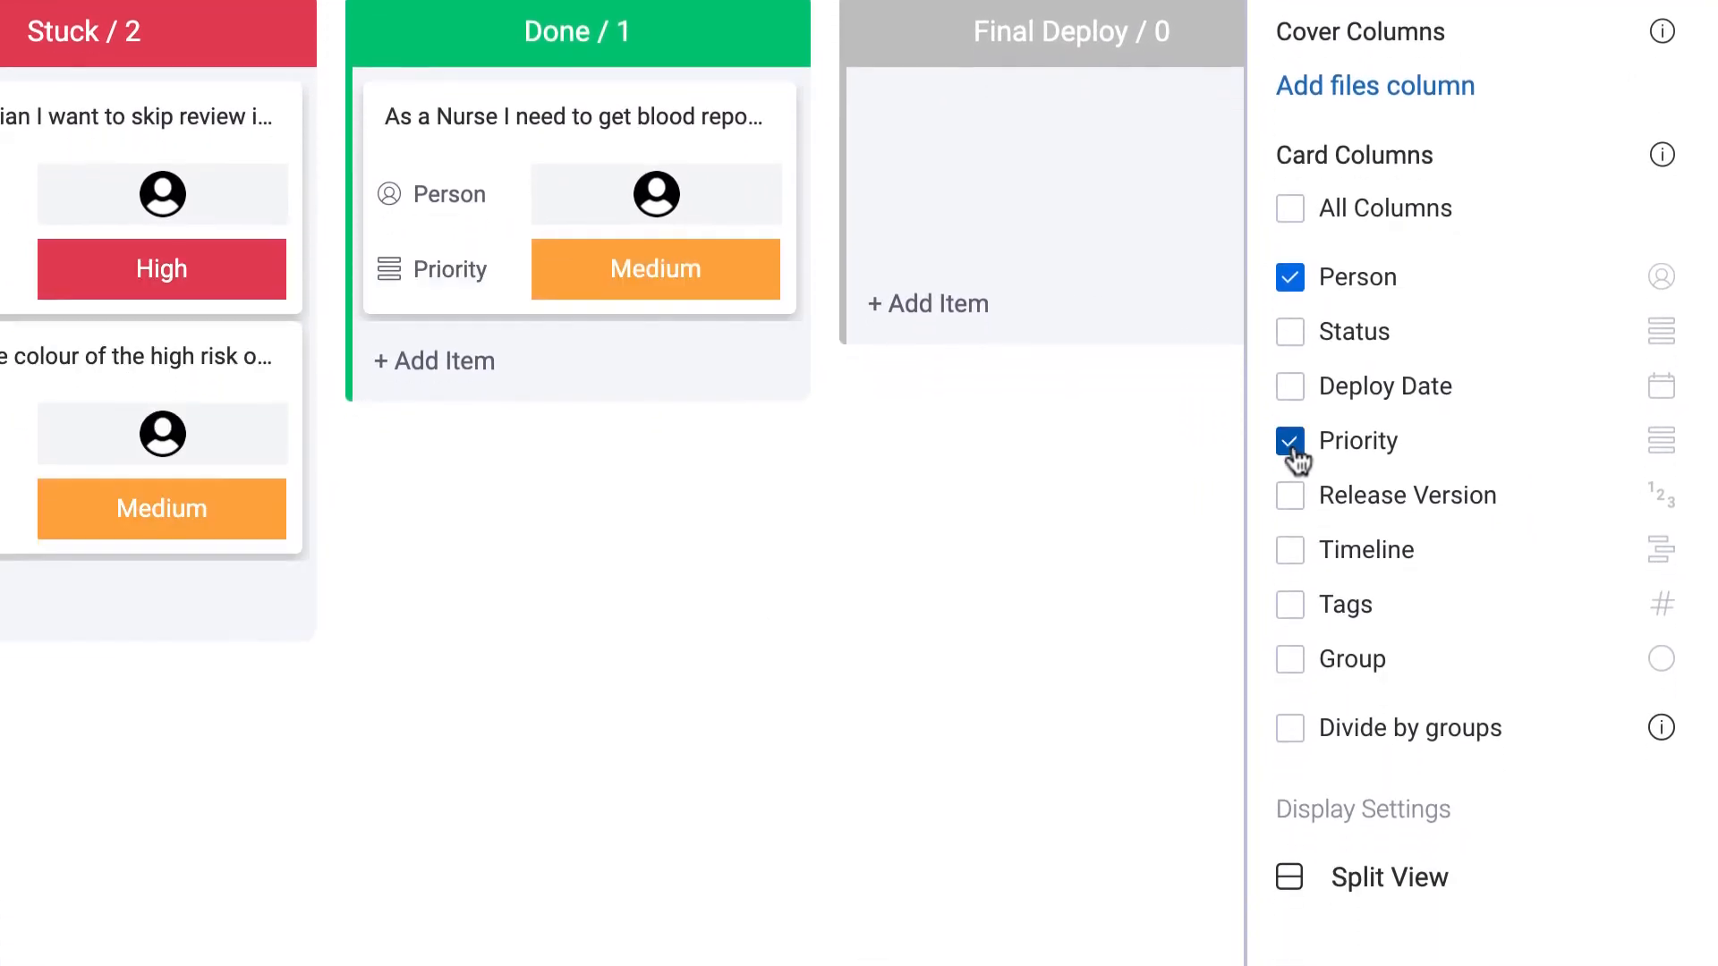
{"action": "left_click", "coordinate": [1291, 601]}
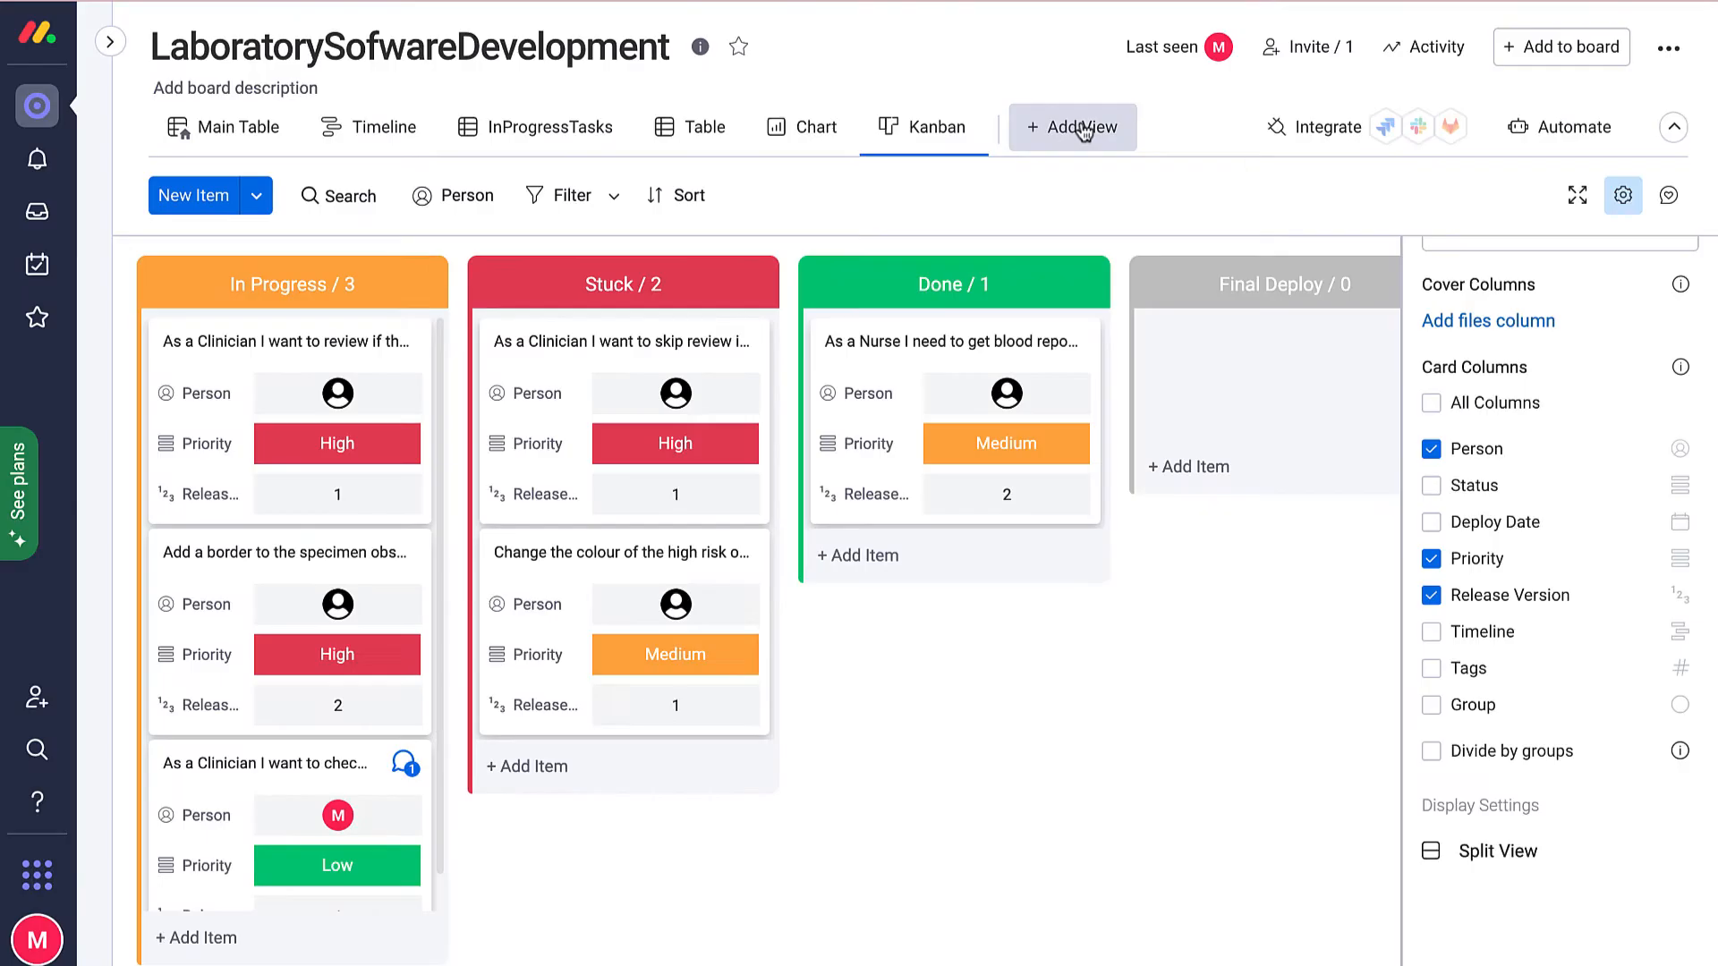
Add a Calendar view from the Views Center, placing stories on their May 2022 dates.
{"action": "left_click", "coordinate": [1084, 131]}
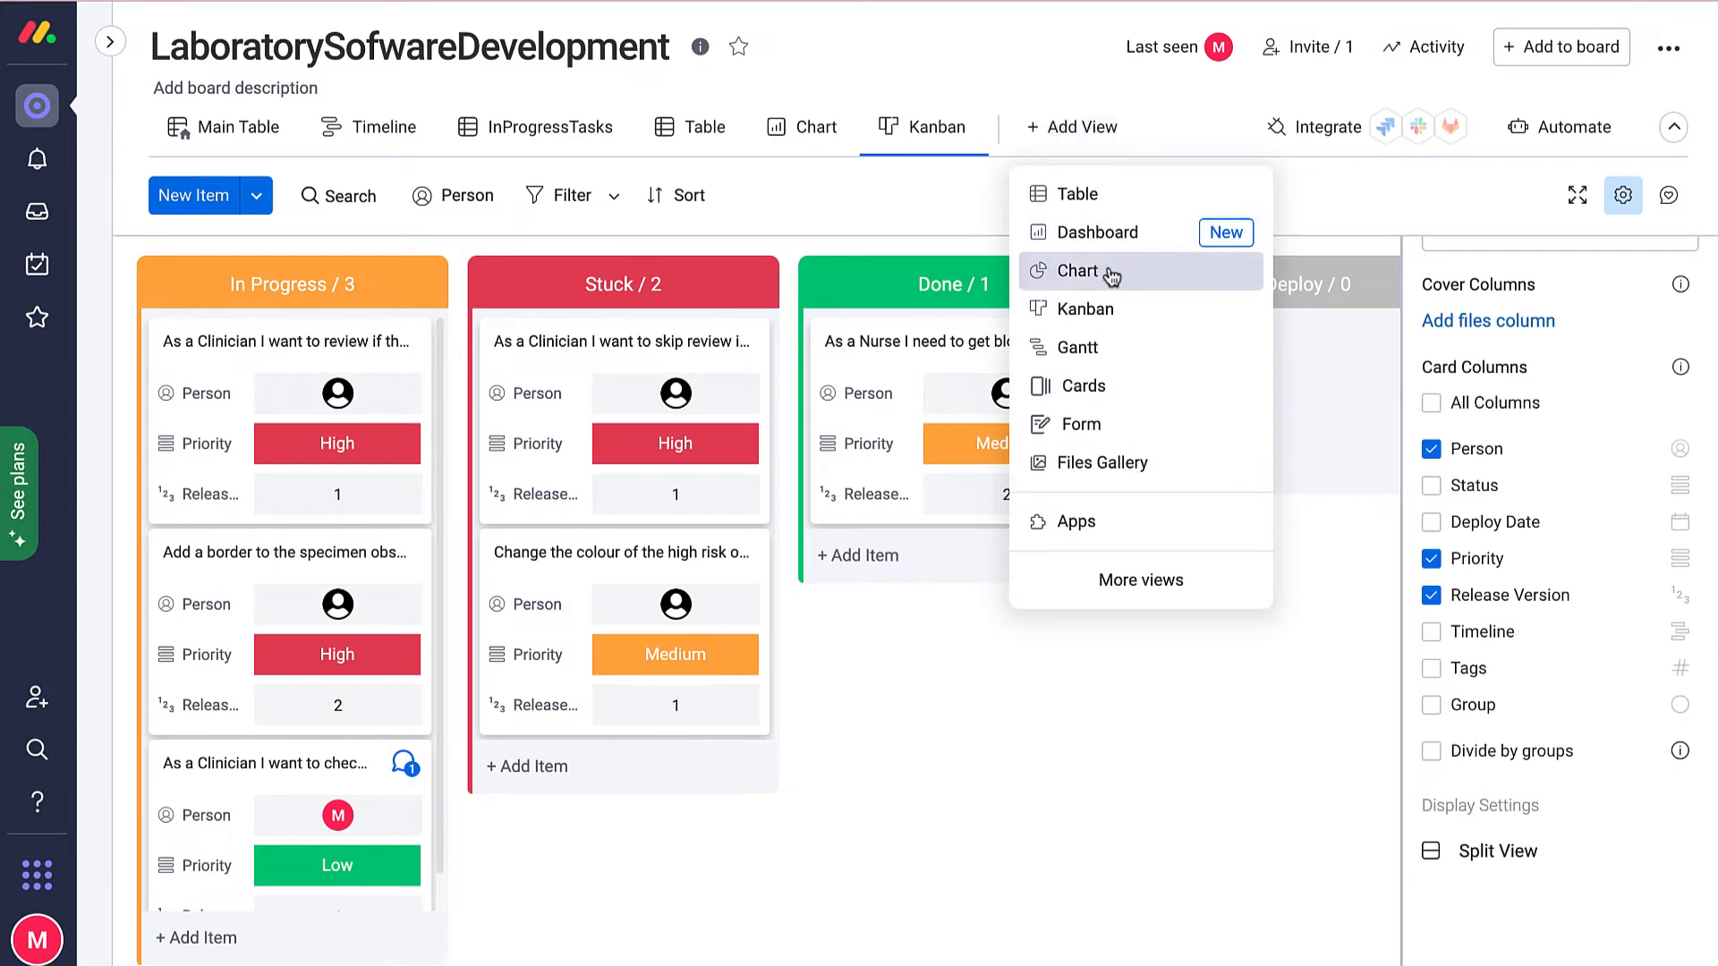
{"action": "left_click", "coordinate": [1160, 590]}
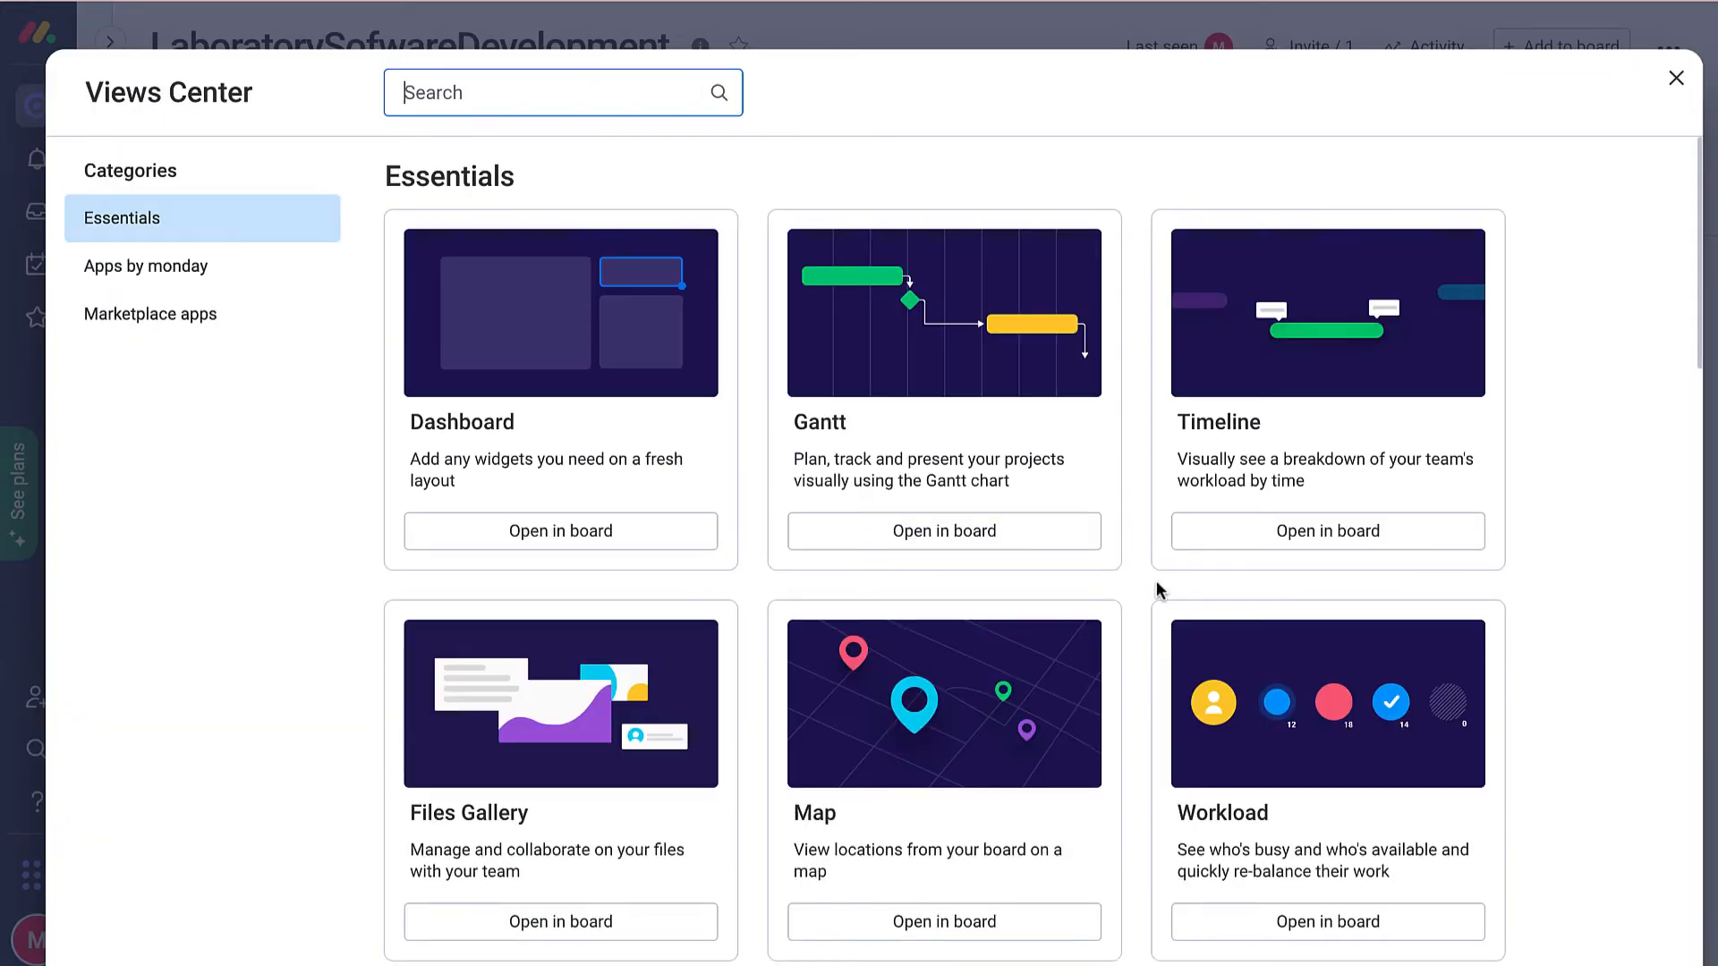
{"action": "scroll", "coordinate": [1154, 582], "scroll_direction": "down", "scroll_amount": 9}
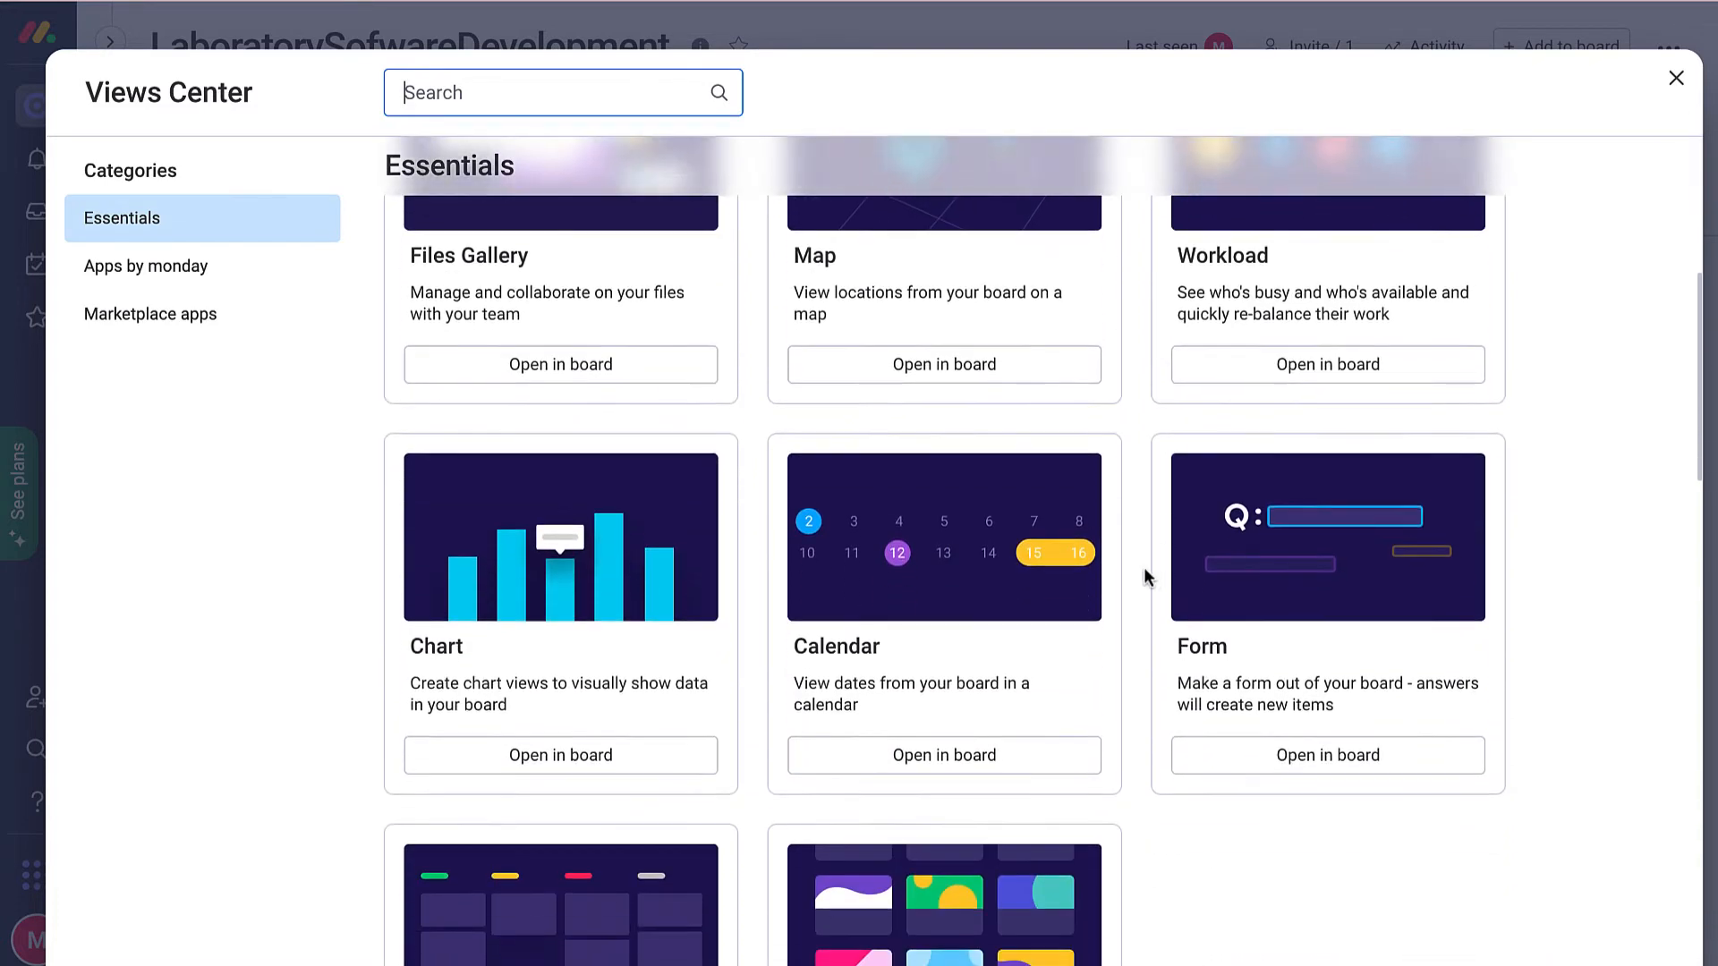
{"action": "scroll", "coordinate": [1145, 573], "scroll_direction": "down", "scroll_amount": 1}
{"action": "scroll", "coordinate": [1145, 573], "scroll_direction": "down", "scroll_amount": 2}
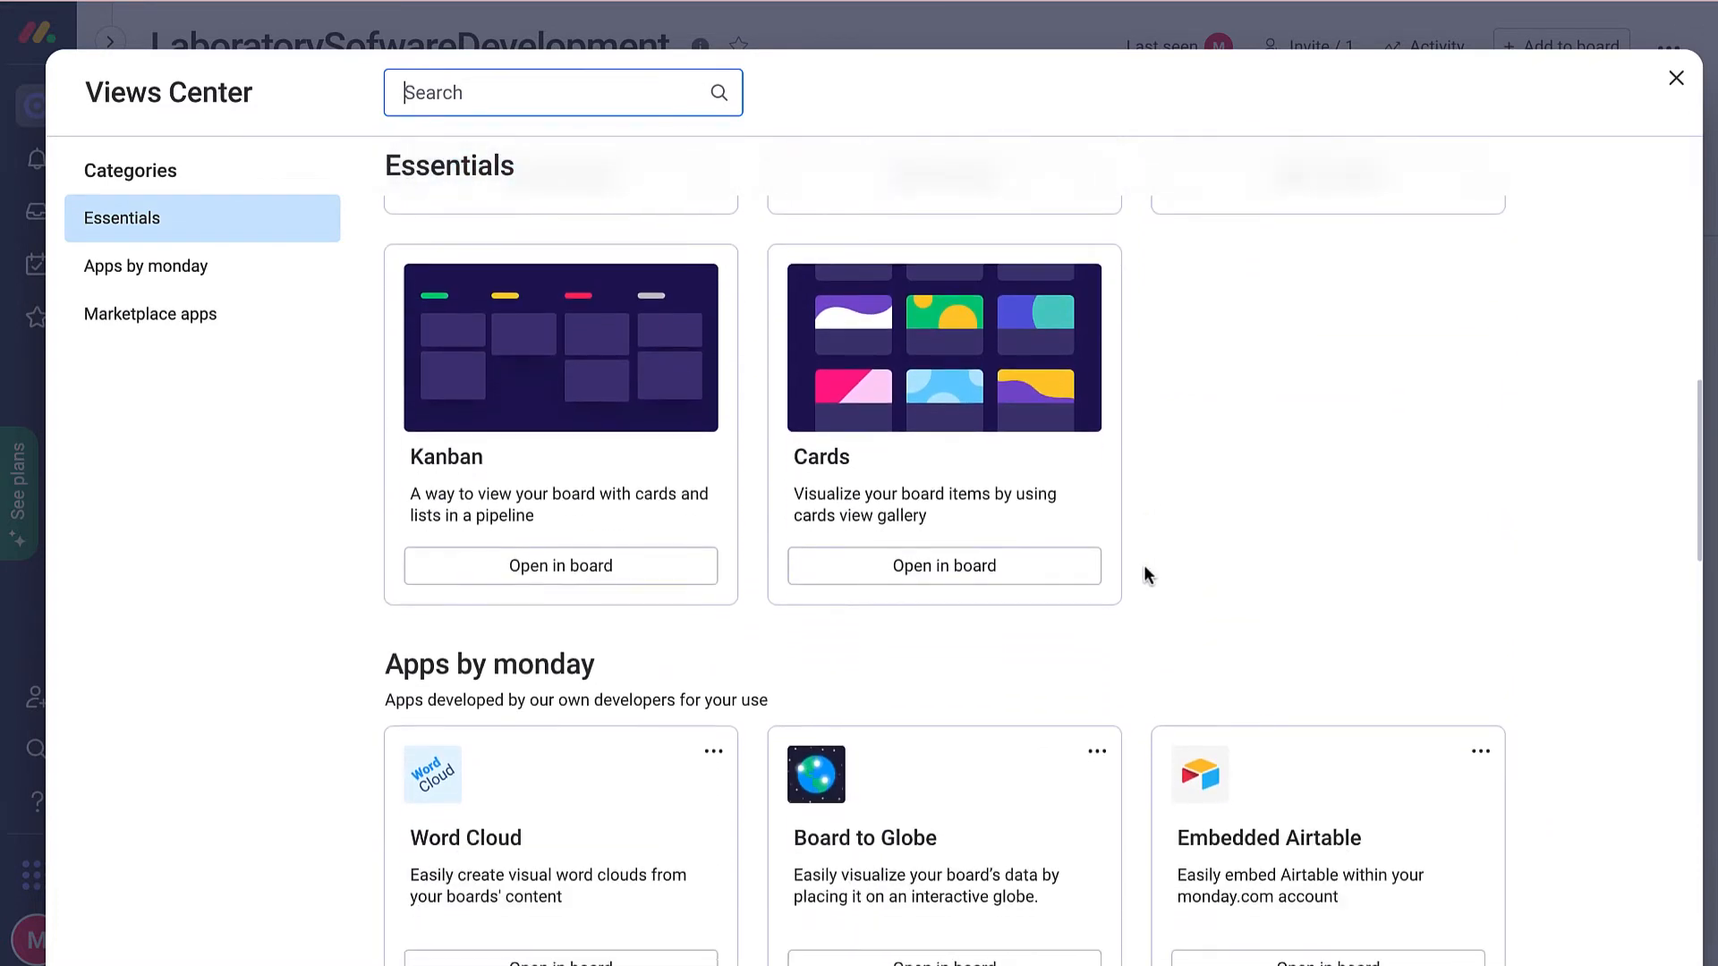
{"action": "scroll", "coordinate": [1145, 573], "scroll_direction": "up", "scroll_amount": 5}
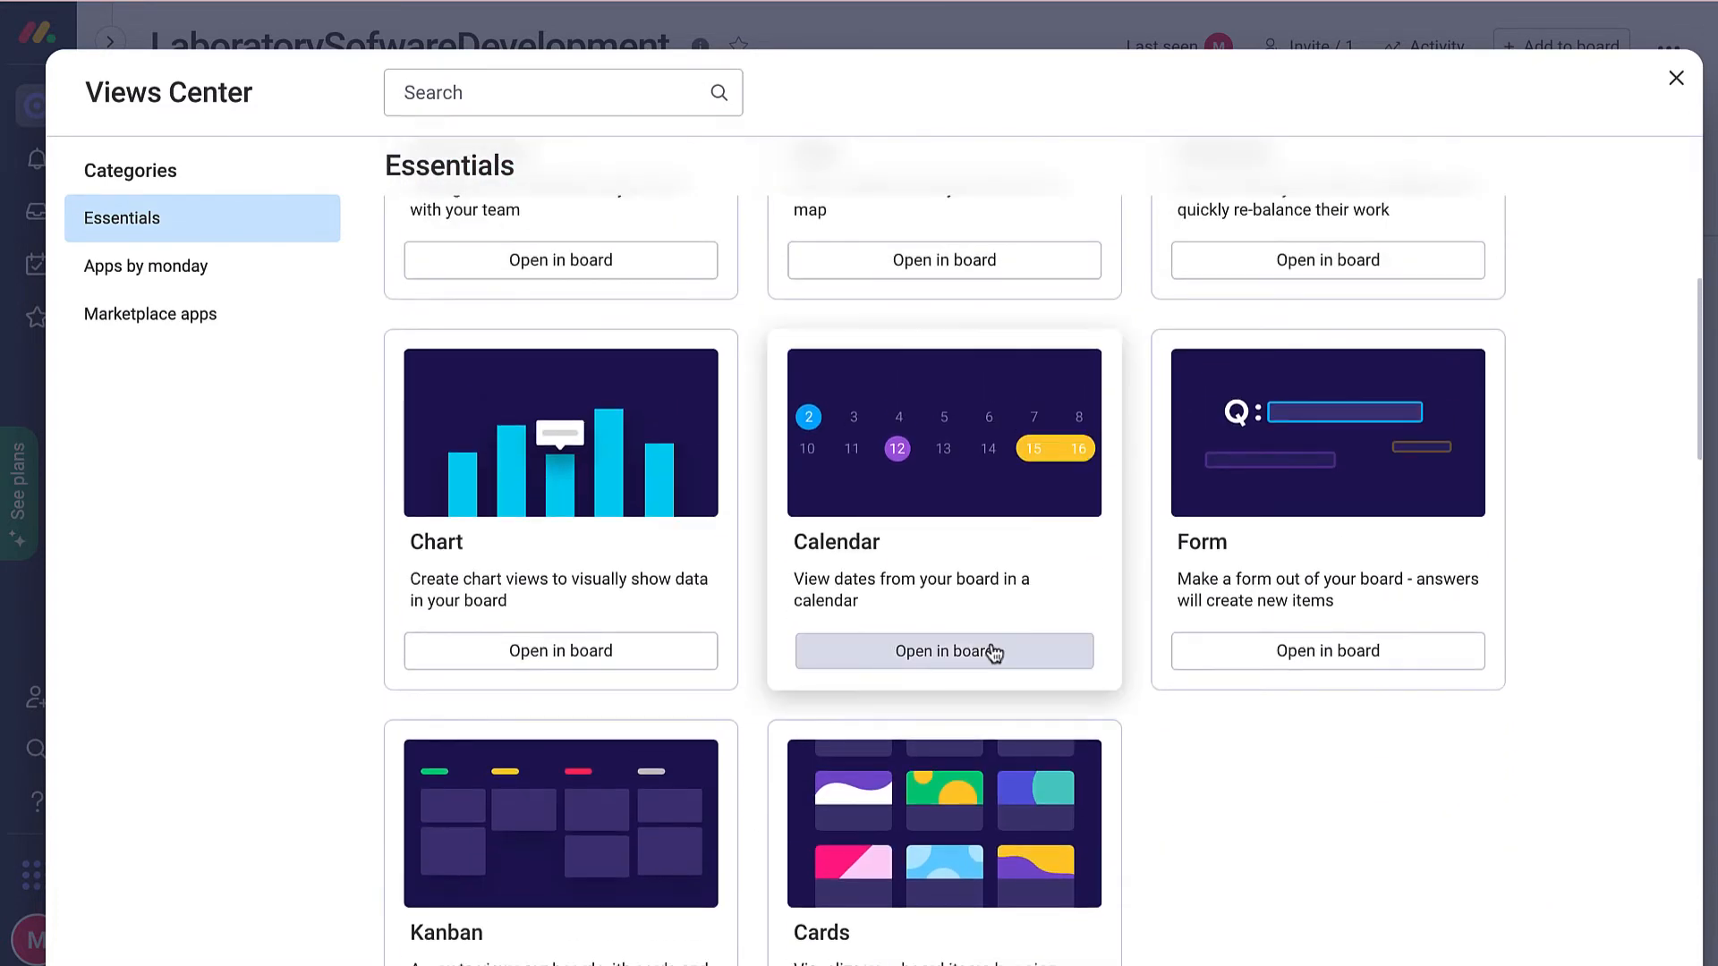
{"action": "left_click", "coordinate": [993, 651]}
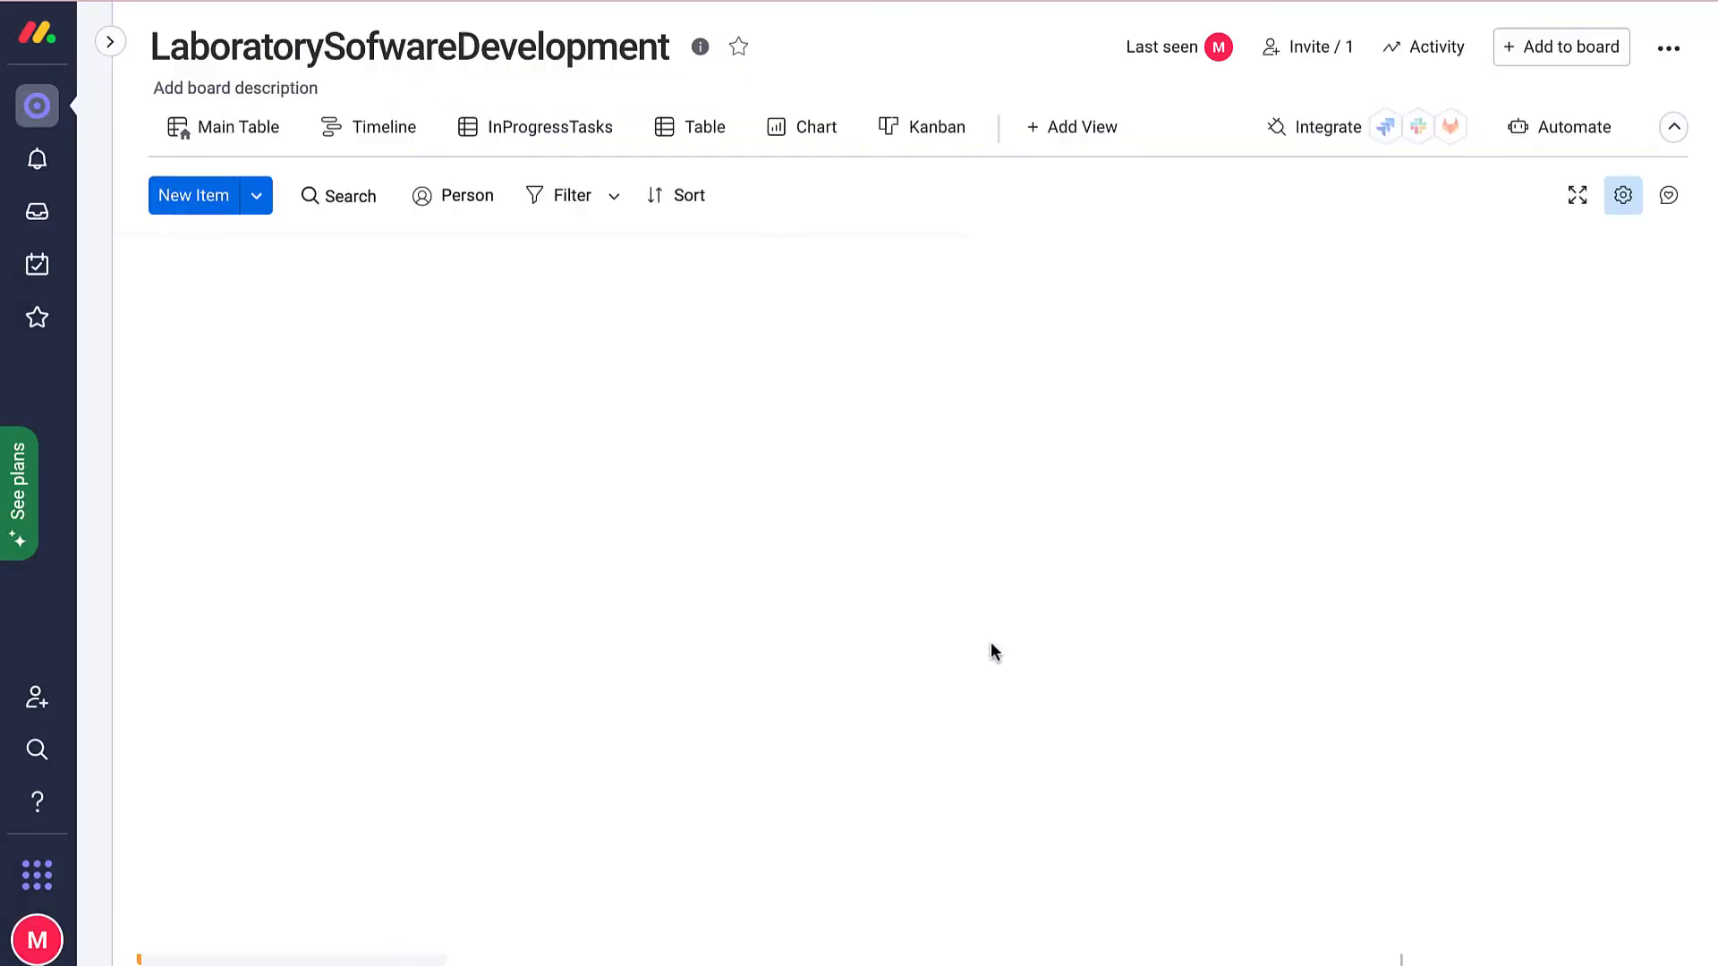
{"action": "scroll", "coordinate": [332, 442], "scroll_direction": "down", "scroll_amount": 2}
{"action": "scroll", "coordinate": [333, 442], "scroll_direction": "up", "scroll_amount": 3}
{"action": "scroll", "coordinate": [333, 442], "scroll_direction": "up", "scroll_amount": 2}
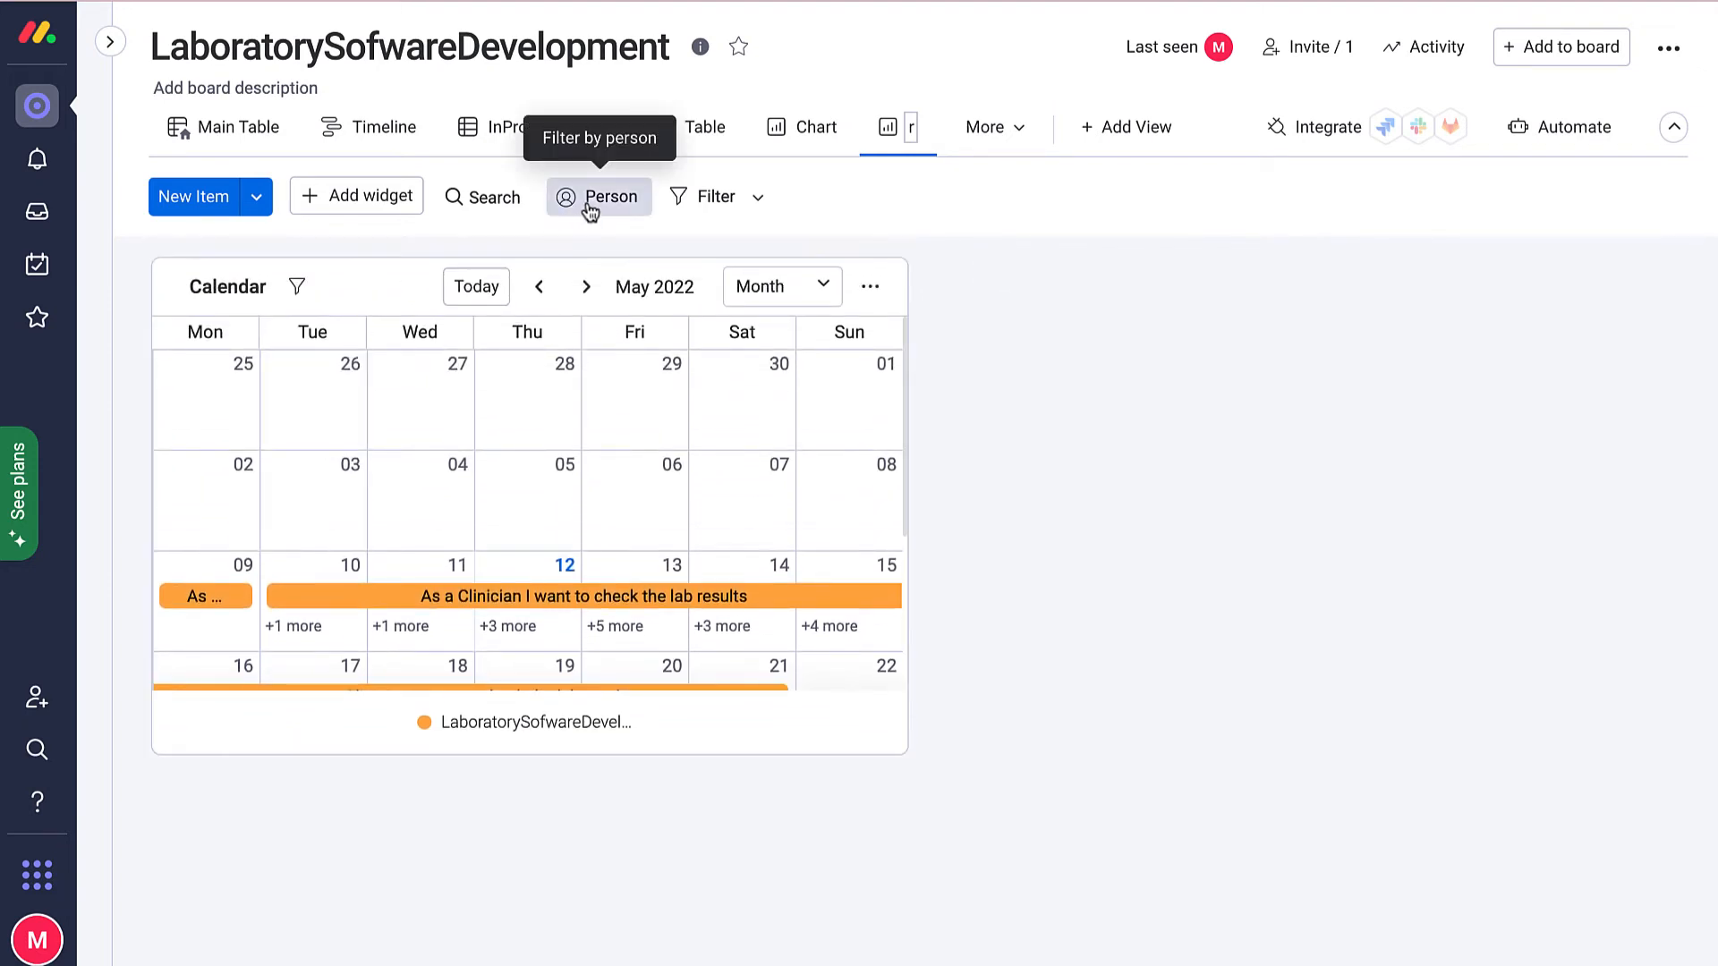
{"action": "left_click", "coordinate": [589, 208]}
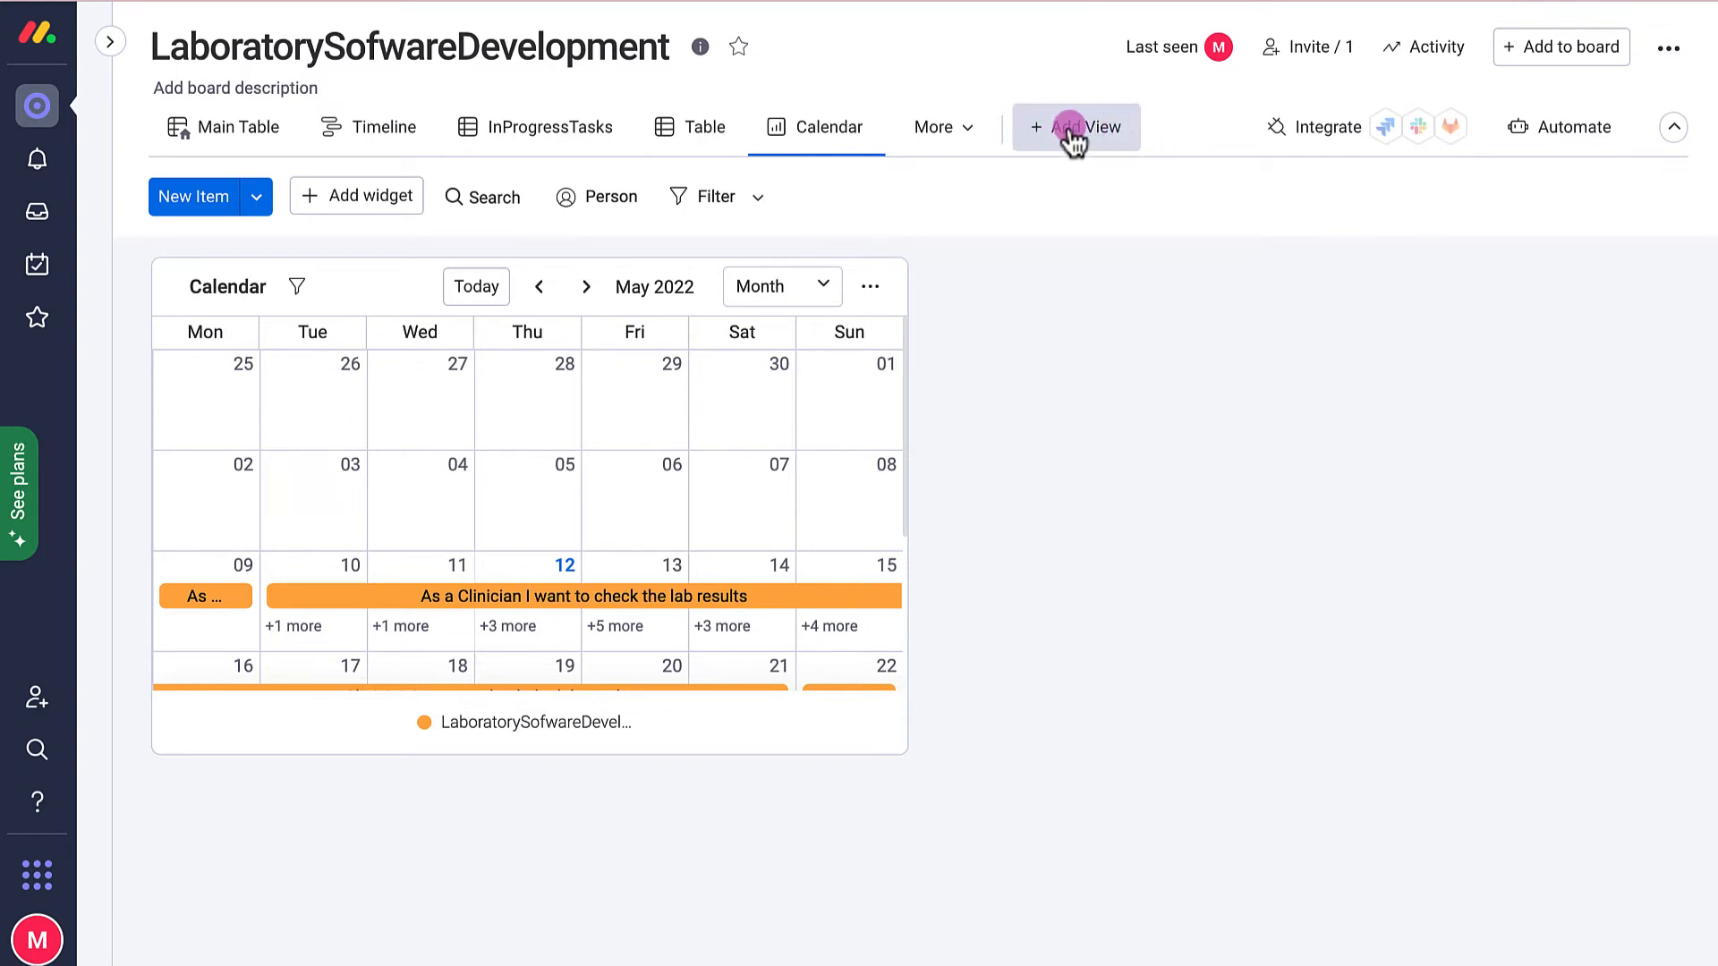
{"action": "left_click", "coordinate": [235, 127]}
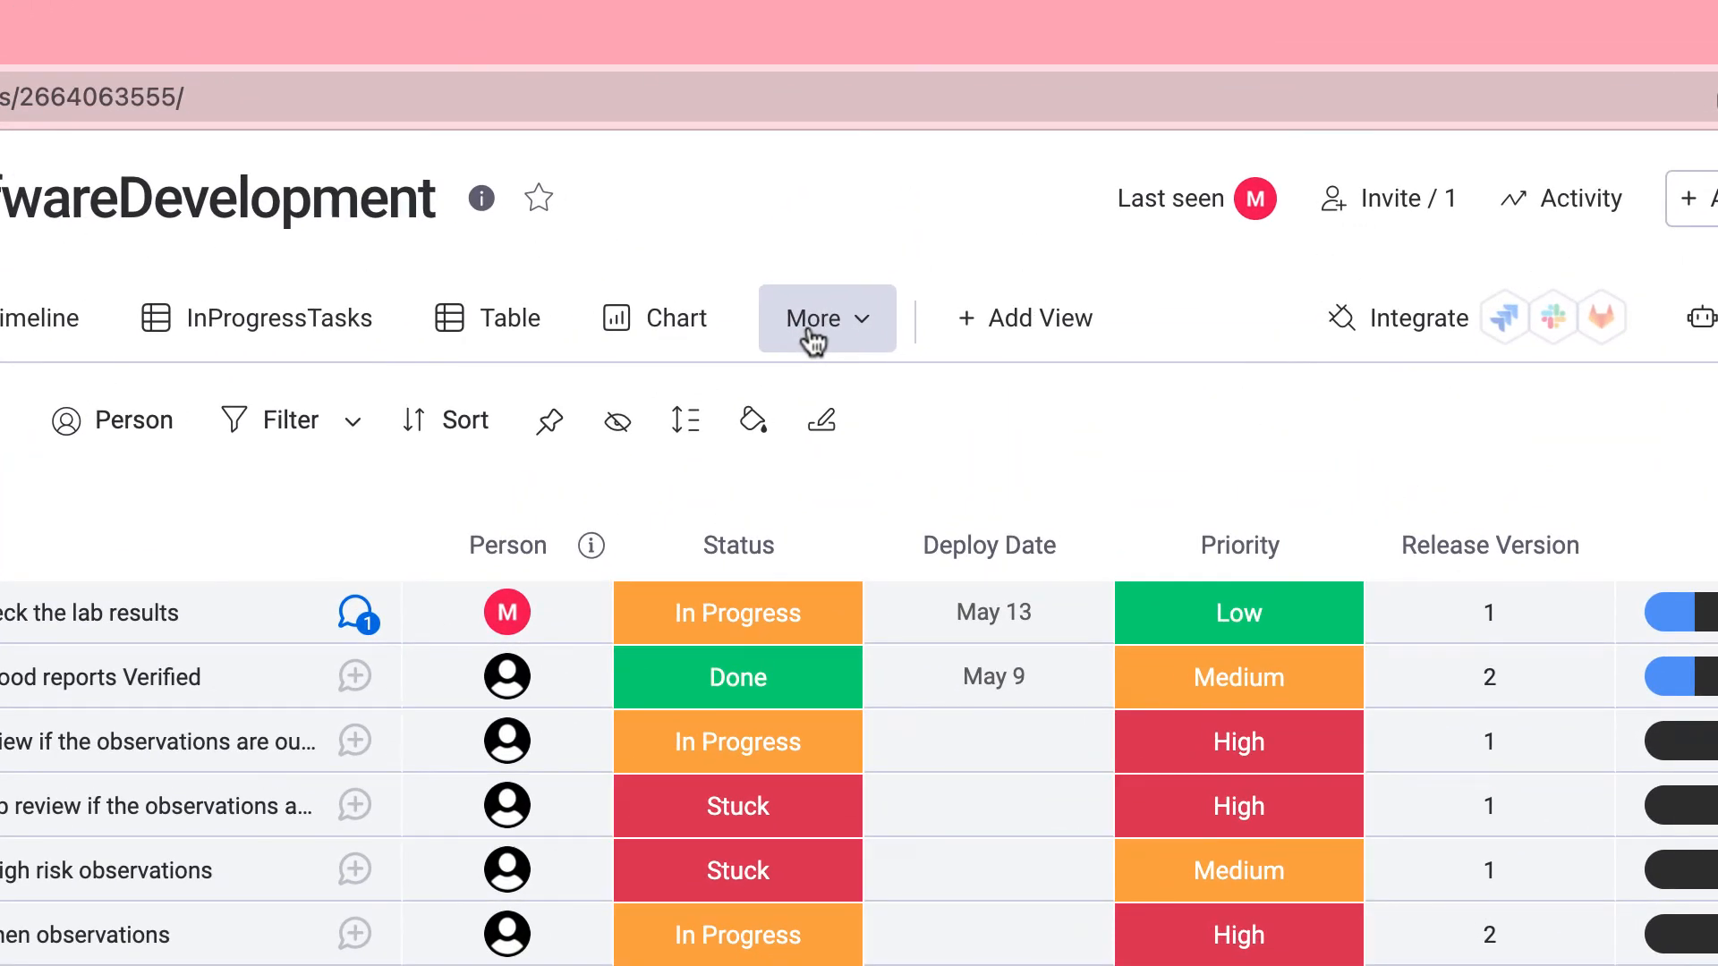
{"action": "left_click", "coordinate": [812, 338]}
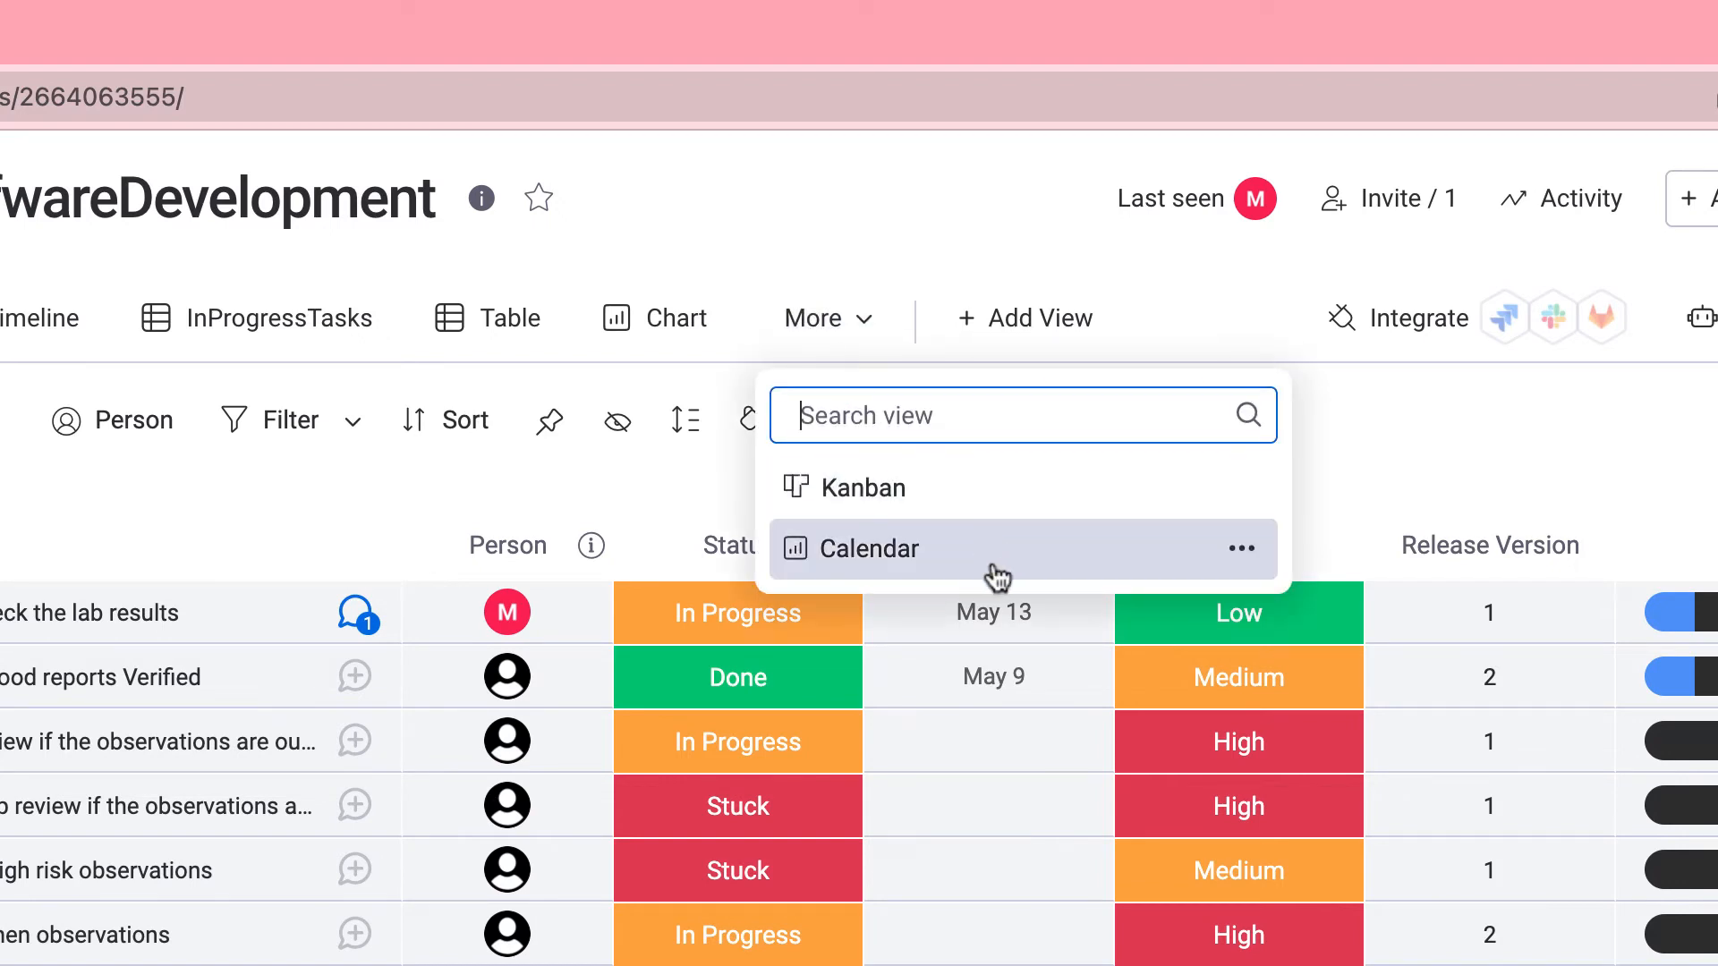
{"action": "left_click", "coordinate": [955, 502]}
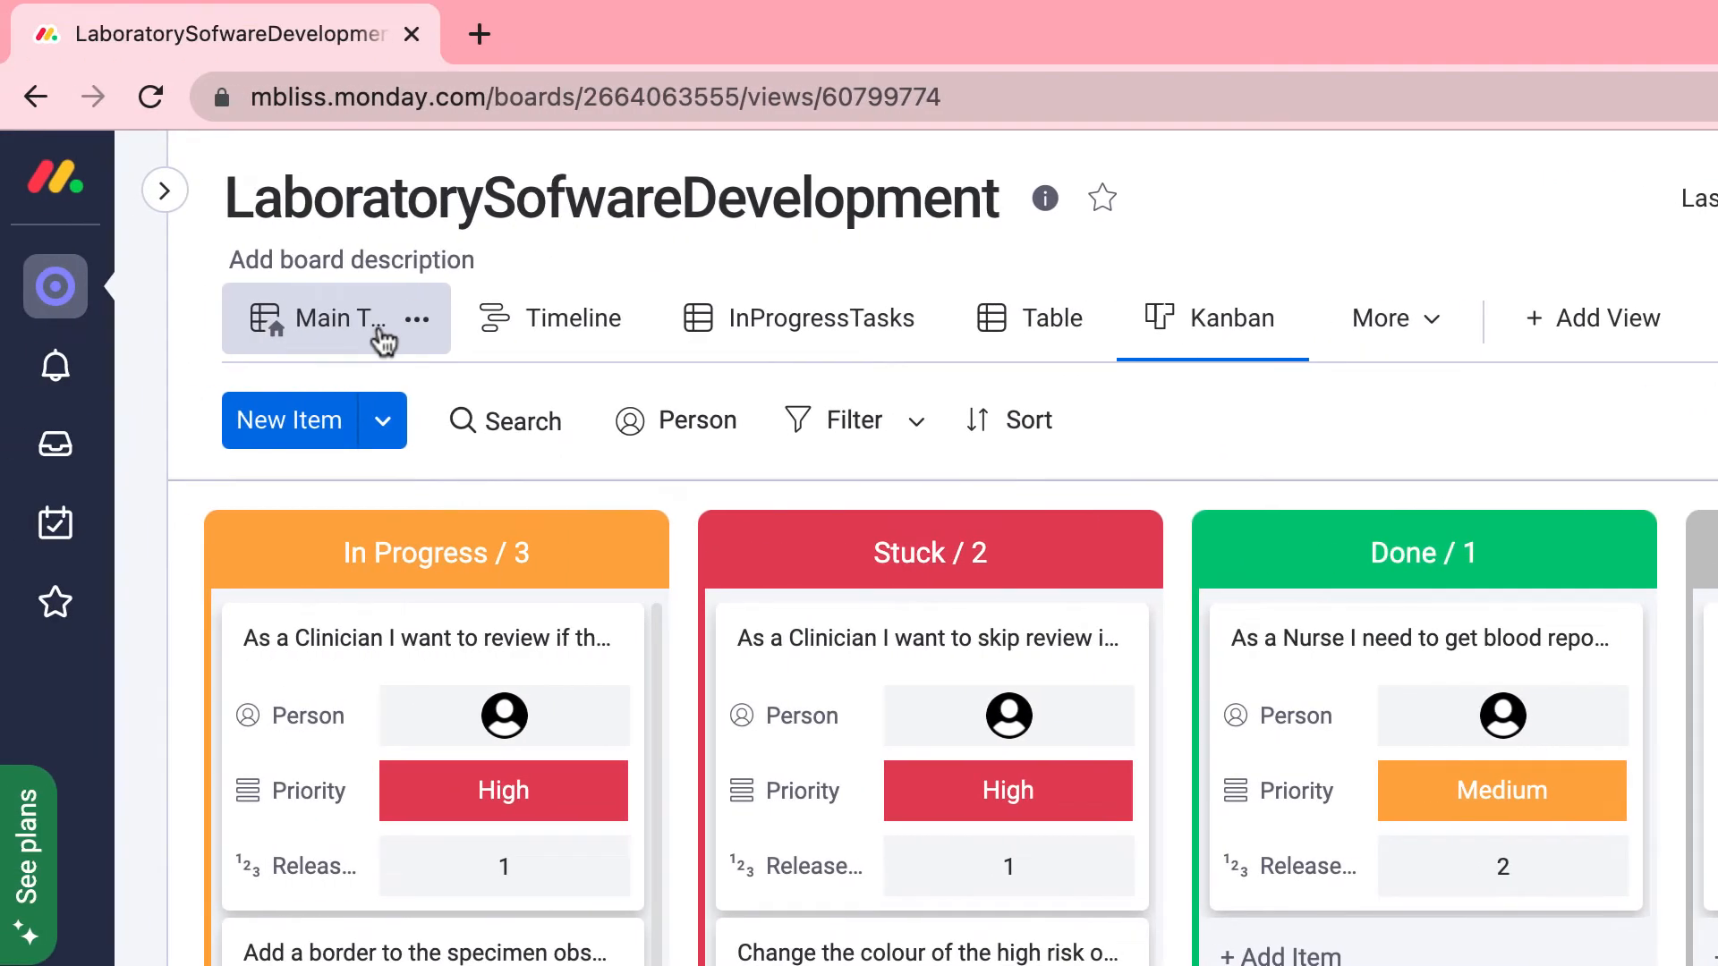
{"action": "left_click", "coordinate": [383, 338]}
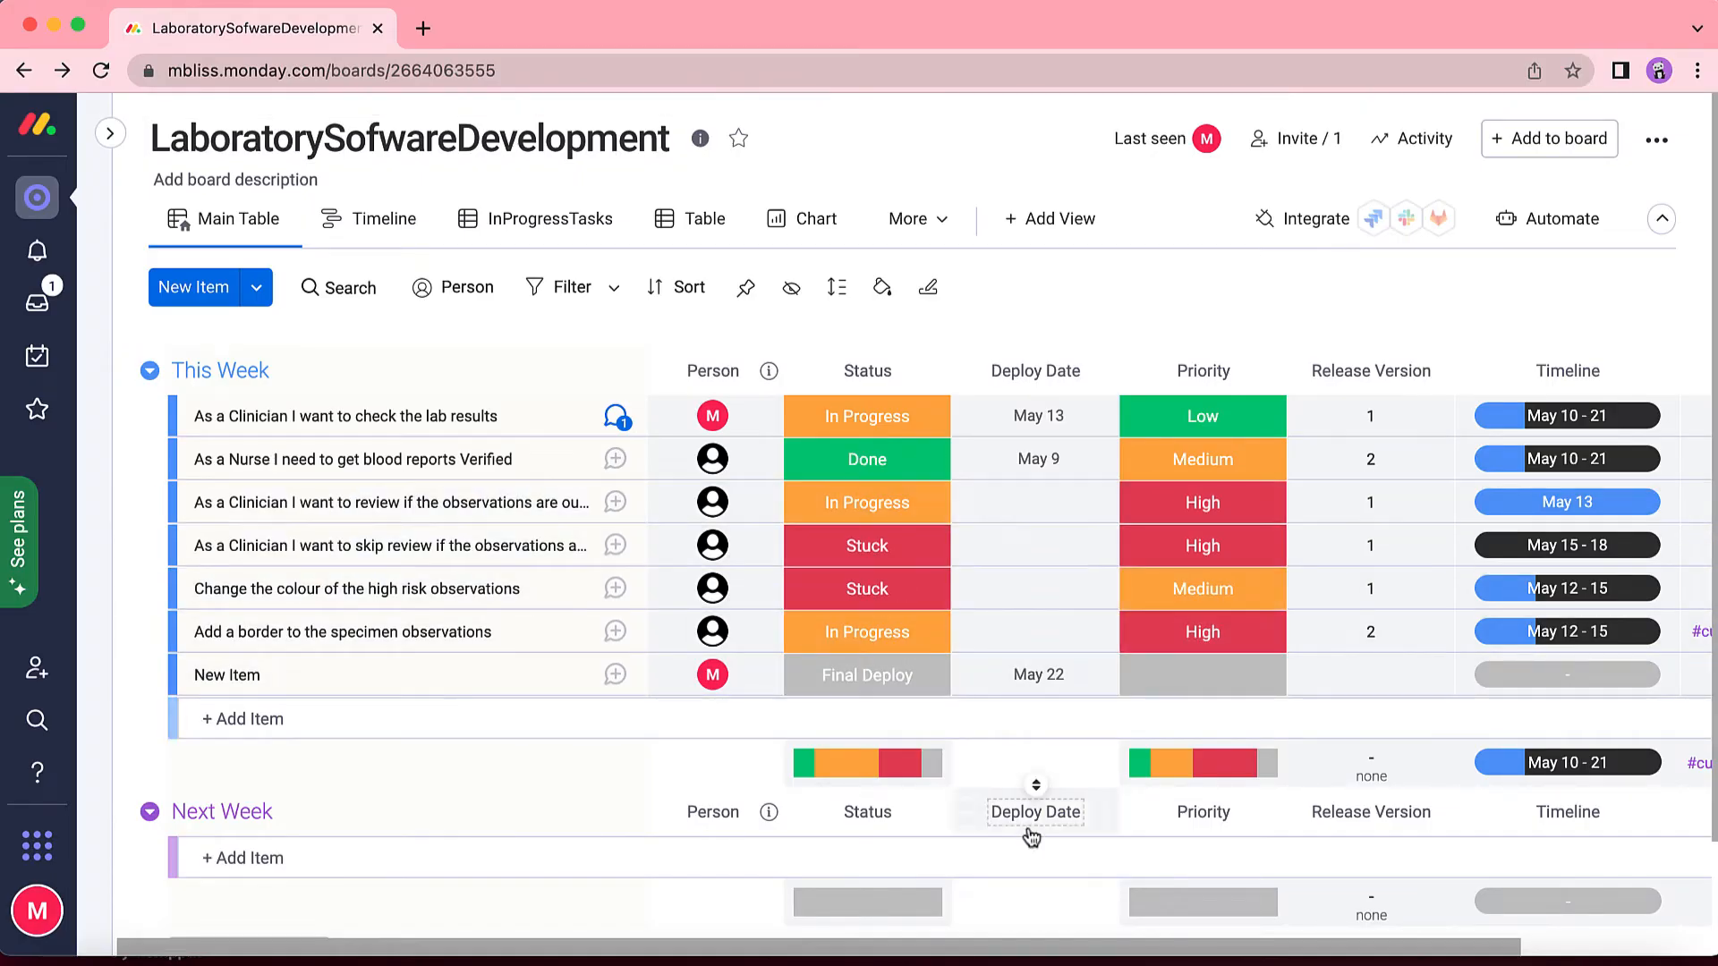
{"action": "left_click_drag", "start_coordinate": [909, 948], "coordinate": [1087, 955]}
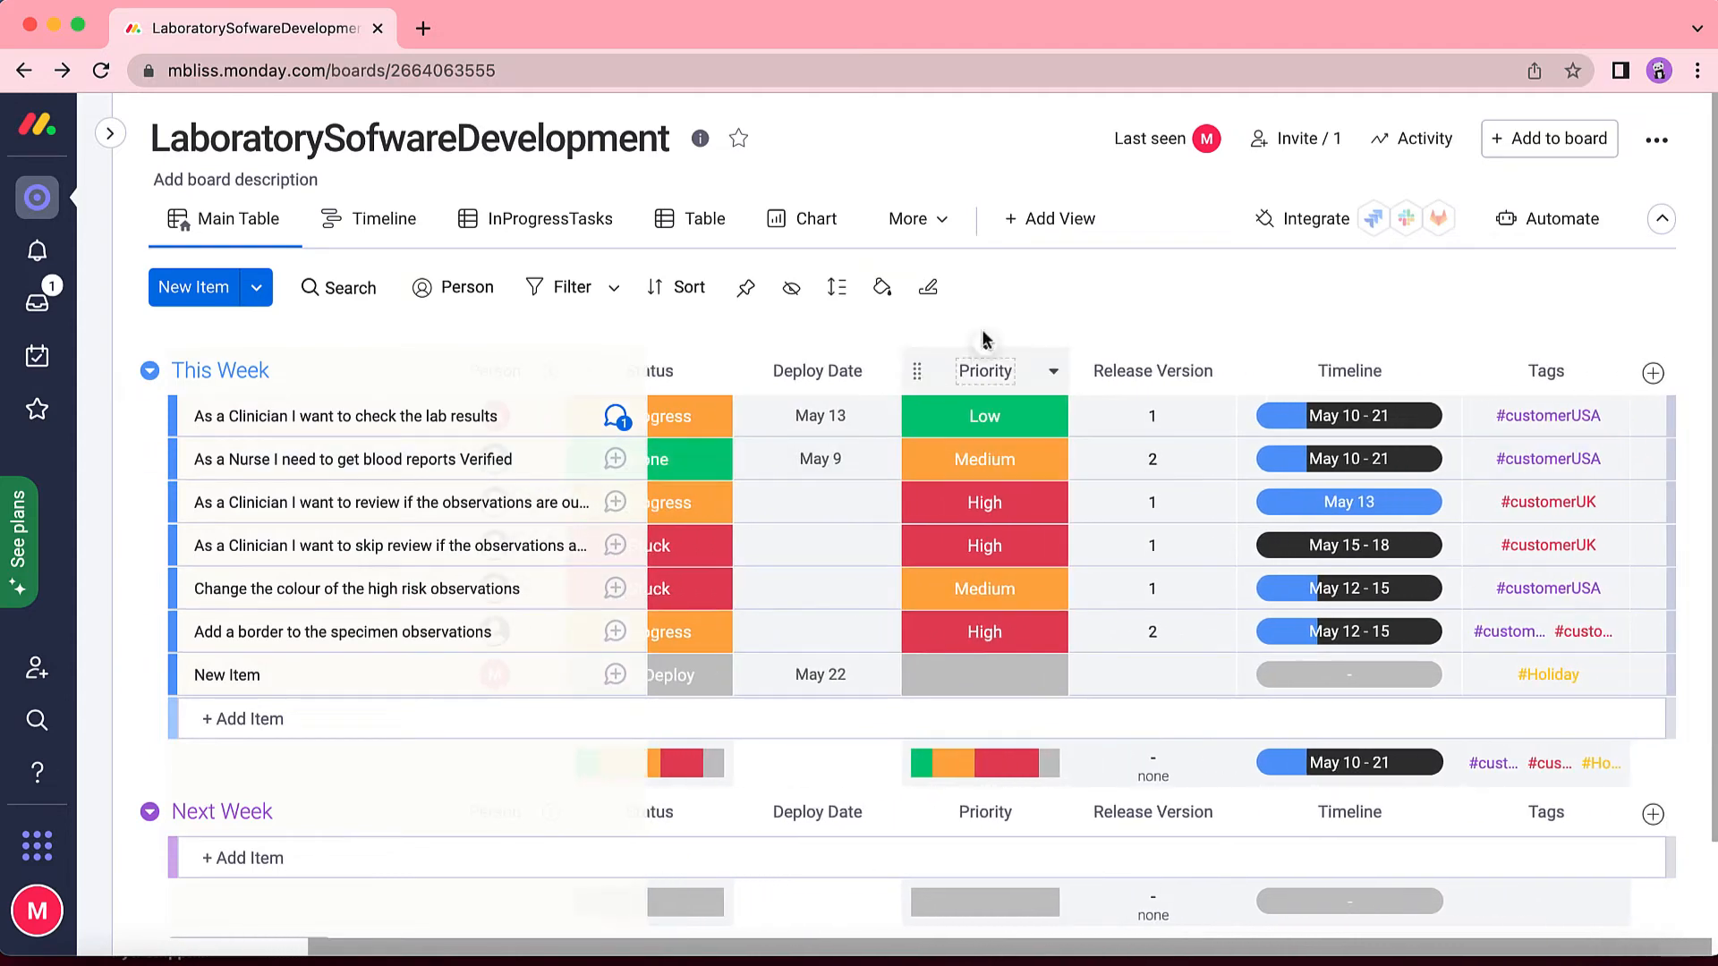
{"action": "left_click", "coordinate": [918, 223]}
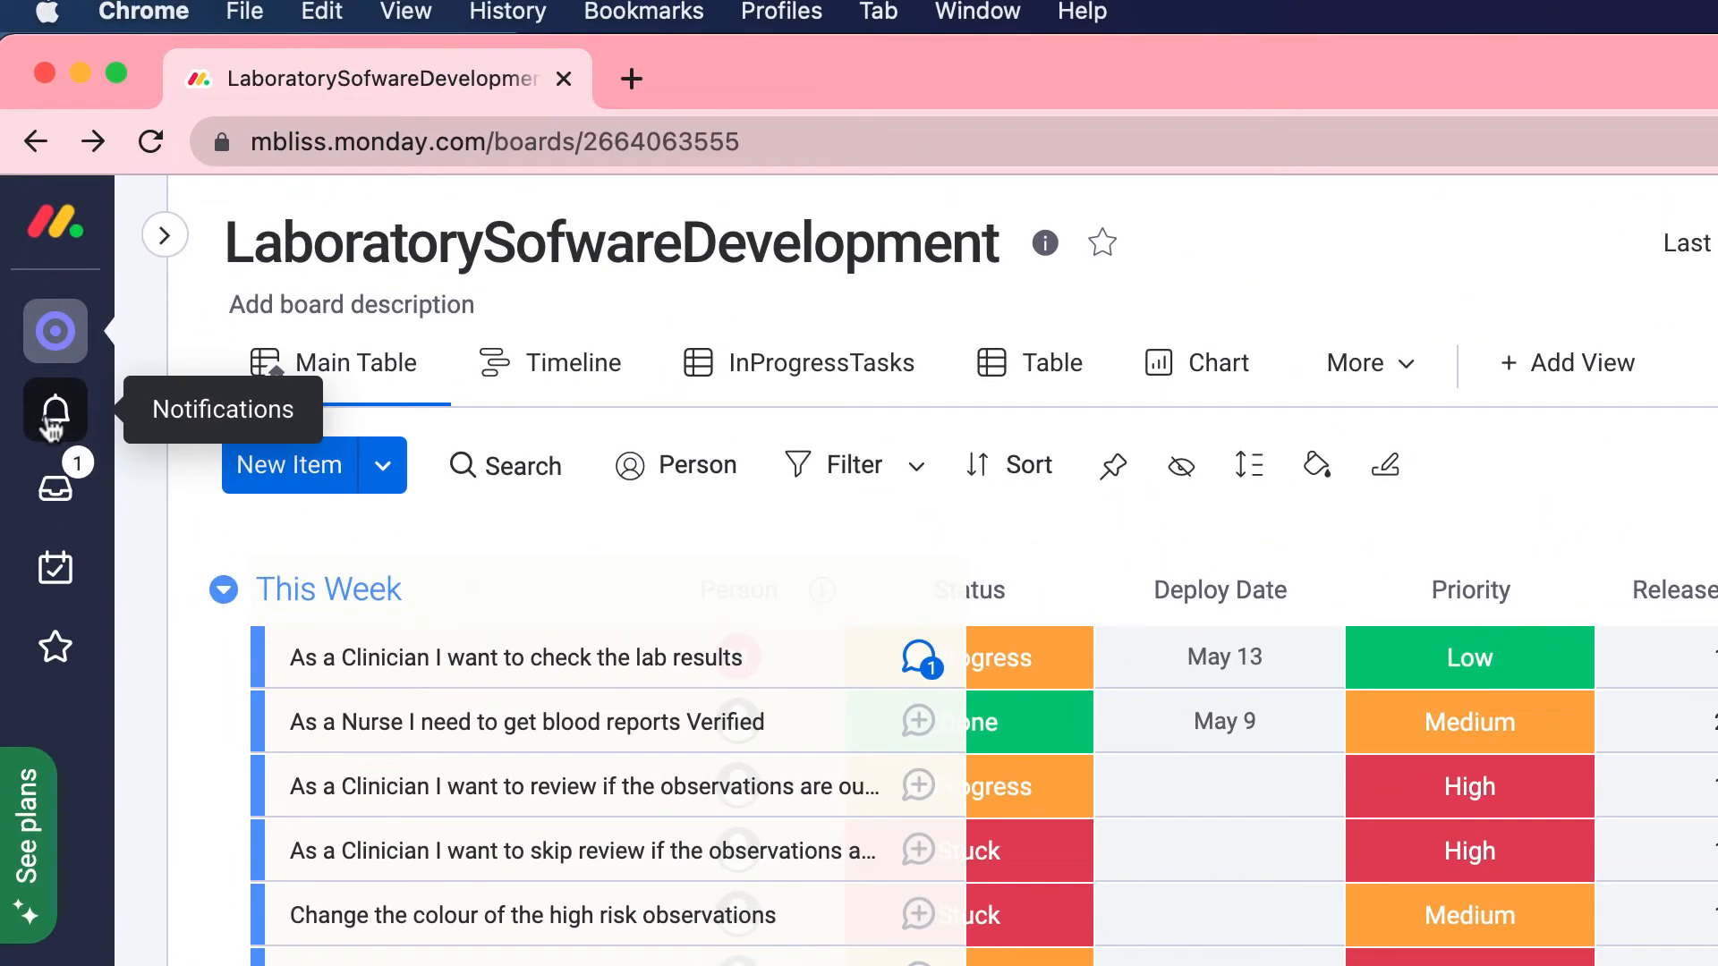
{"action": "left_click", "coordinate": [51, 420]}
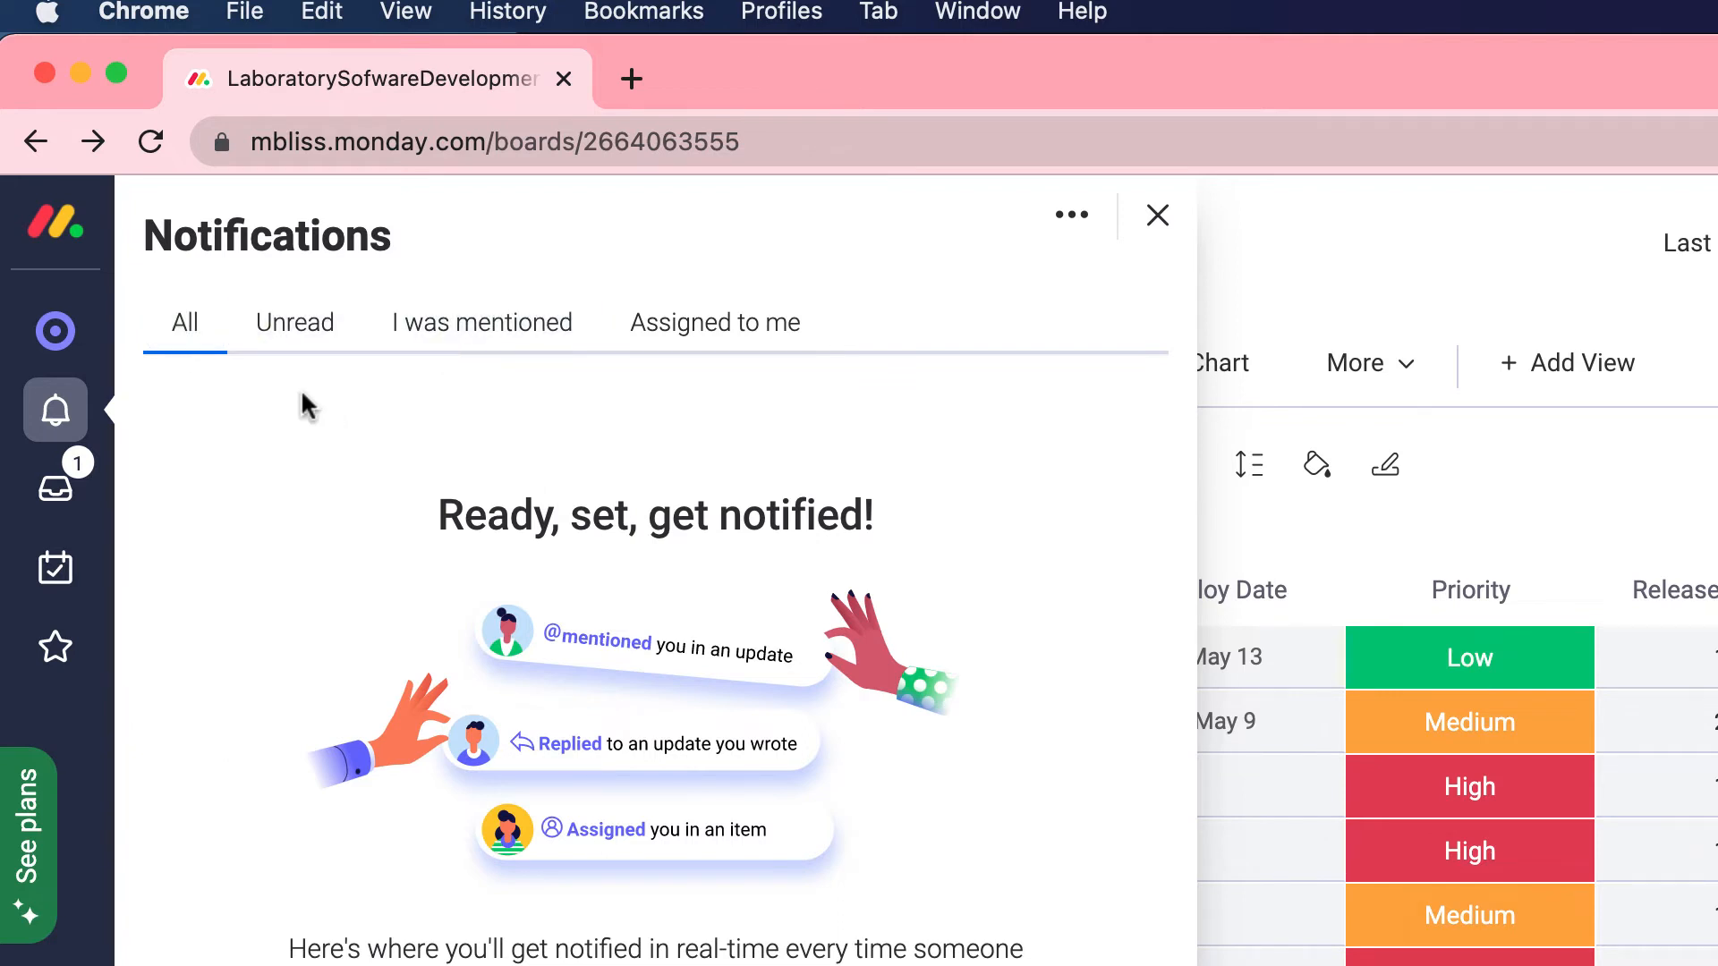
{"action": "left_click", "coordinate": [50, 497]}
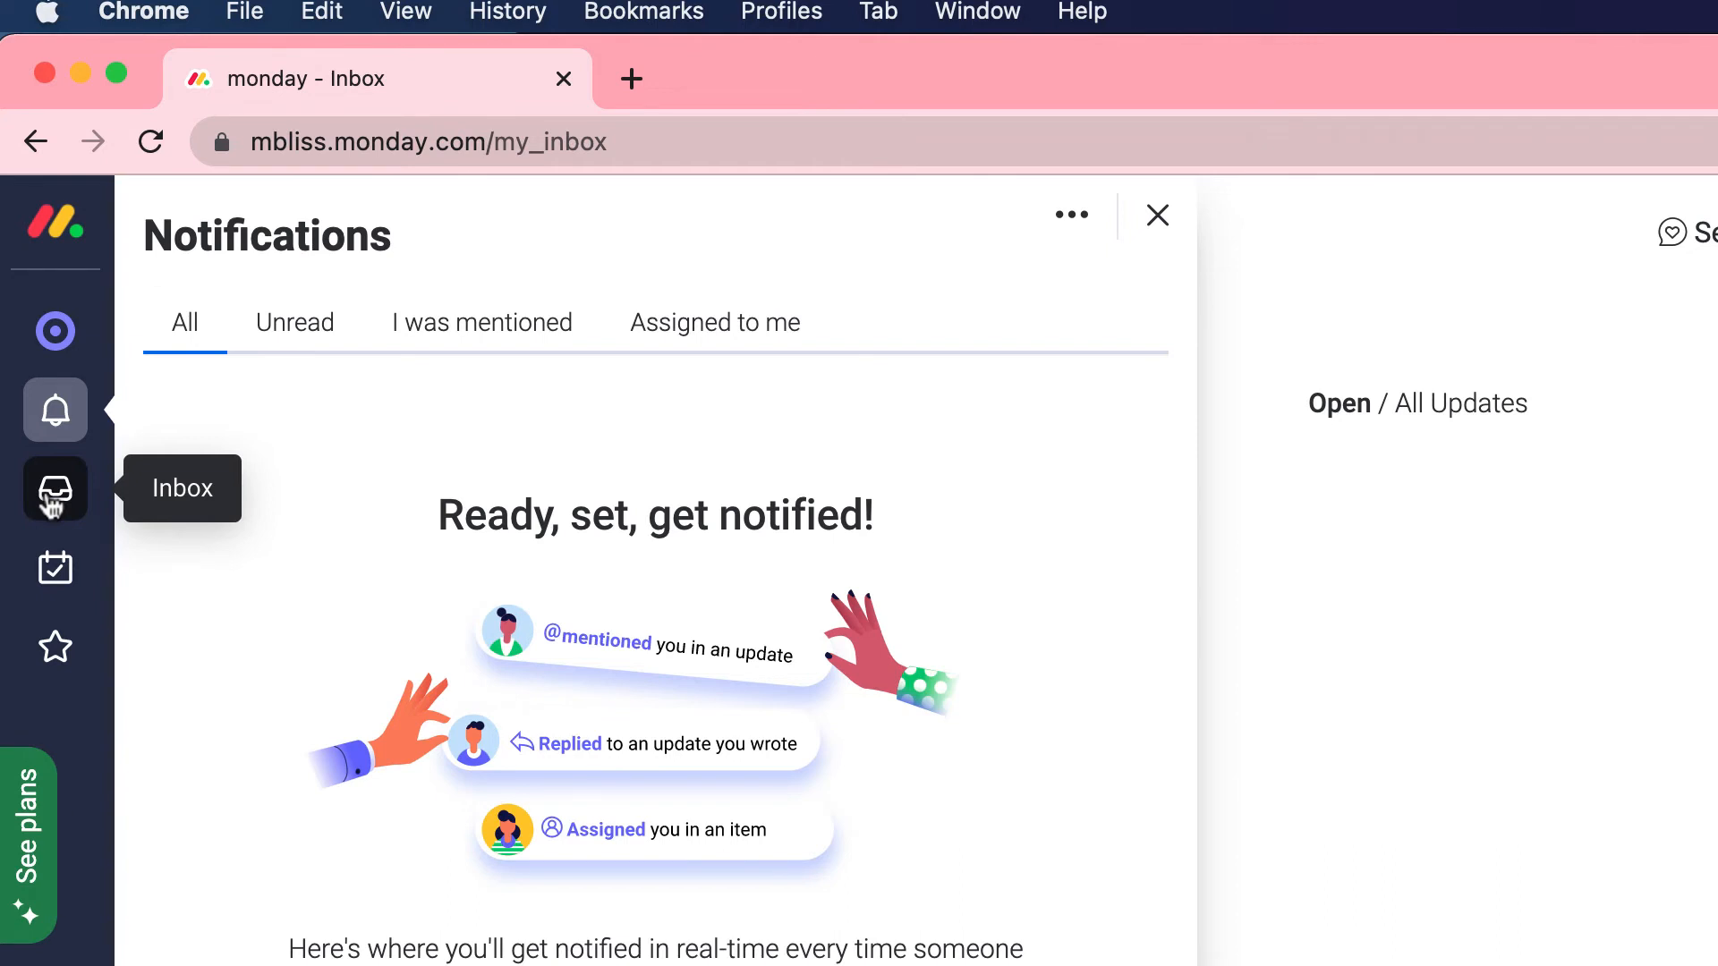
{"action": "left_click", "coordinate": [66, 583]}
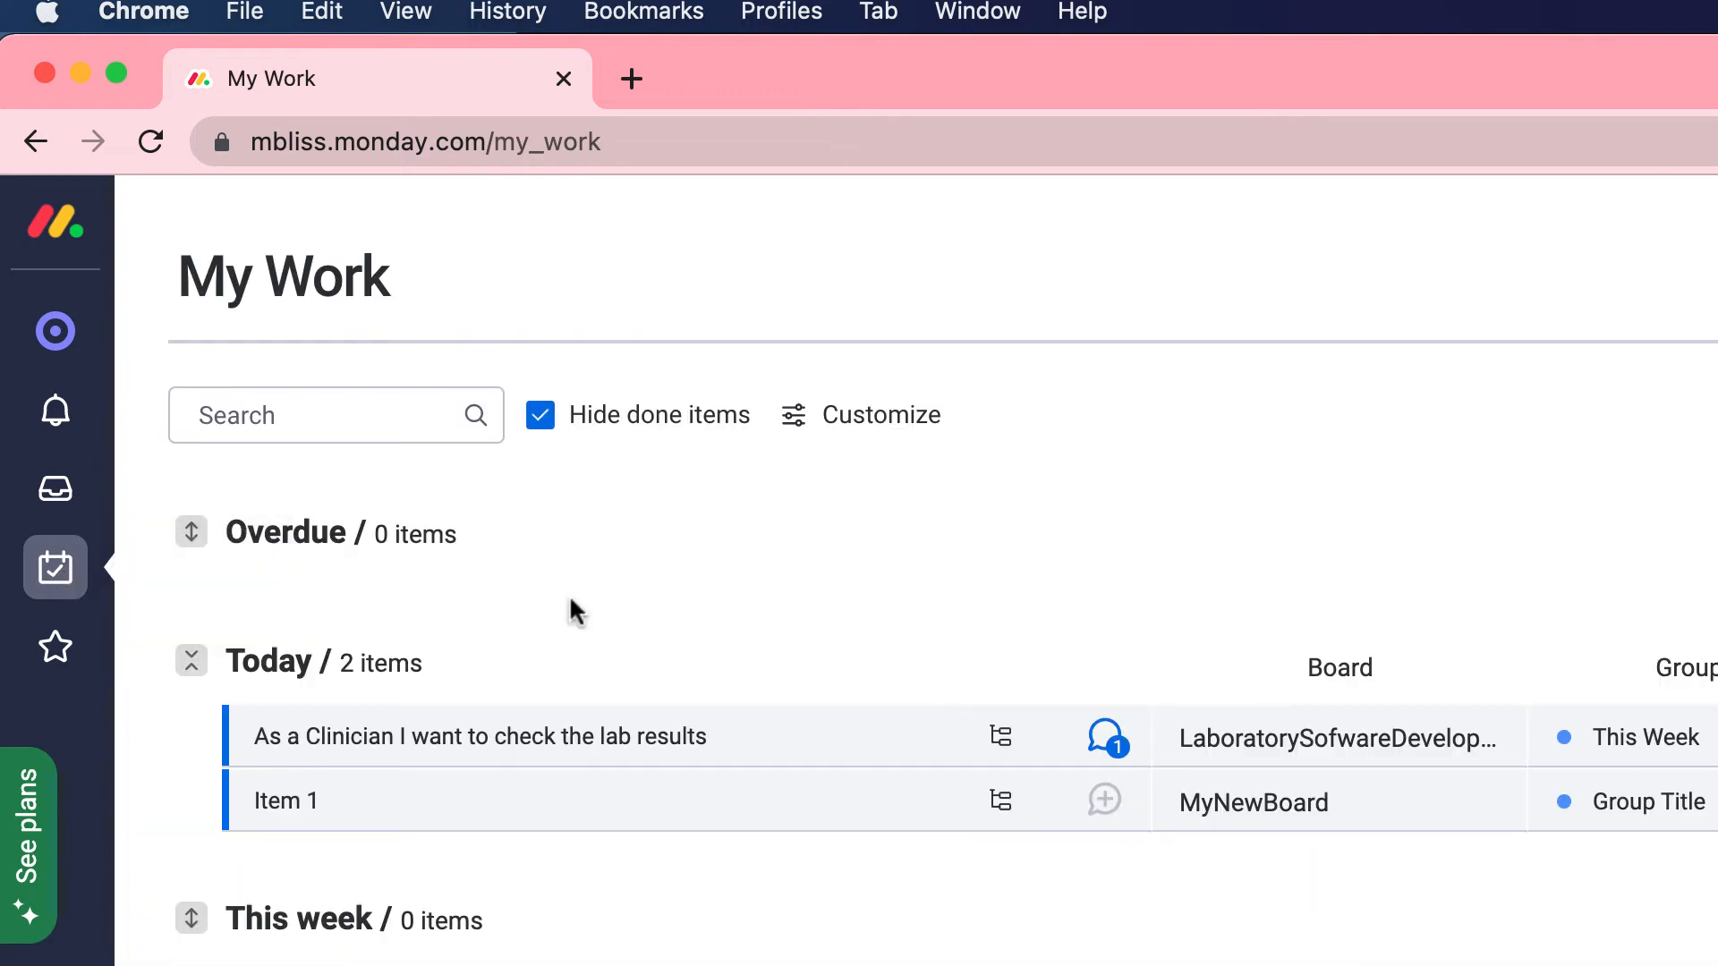
{"action": "scroll", "coordinate": [576, 612], "scroll_direction": "down", "scroll_amount": 1}
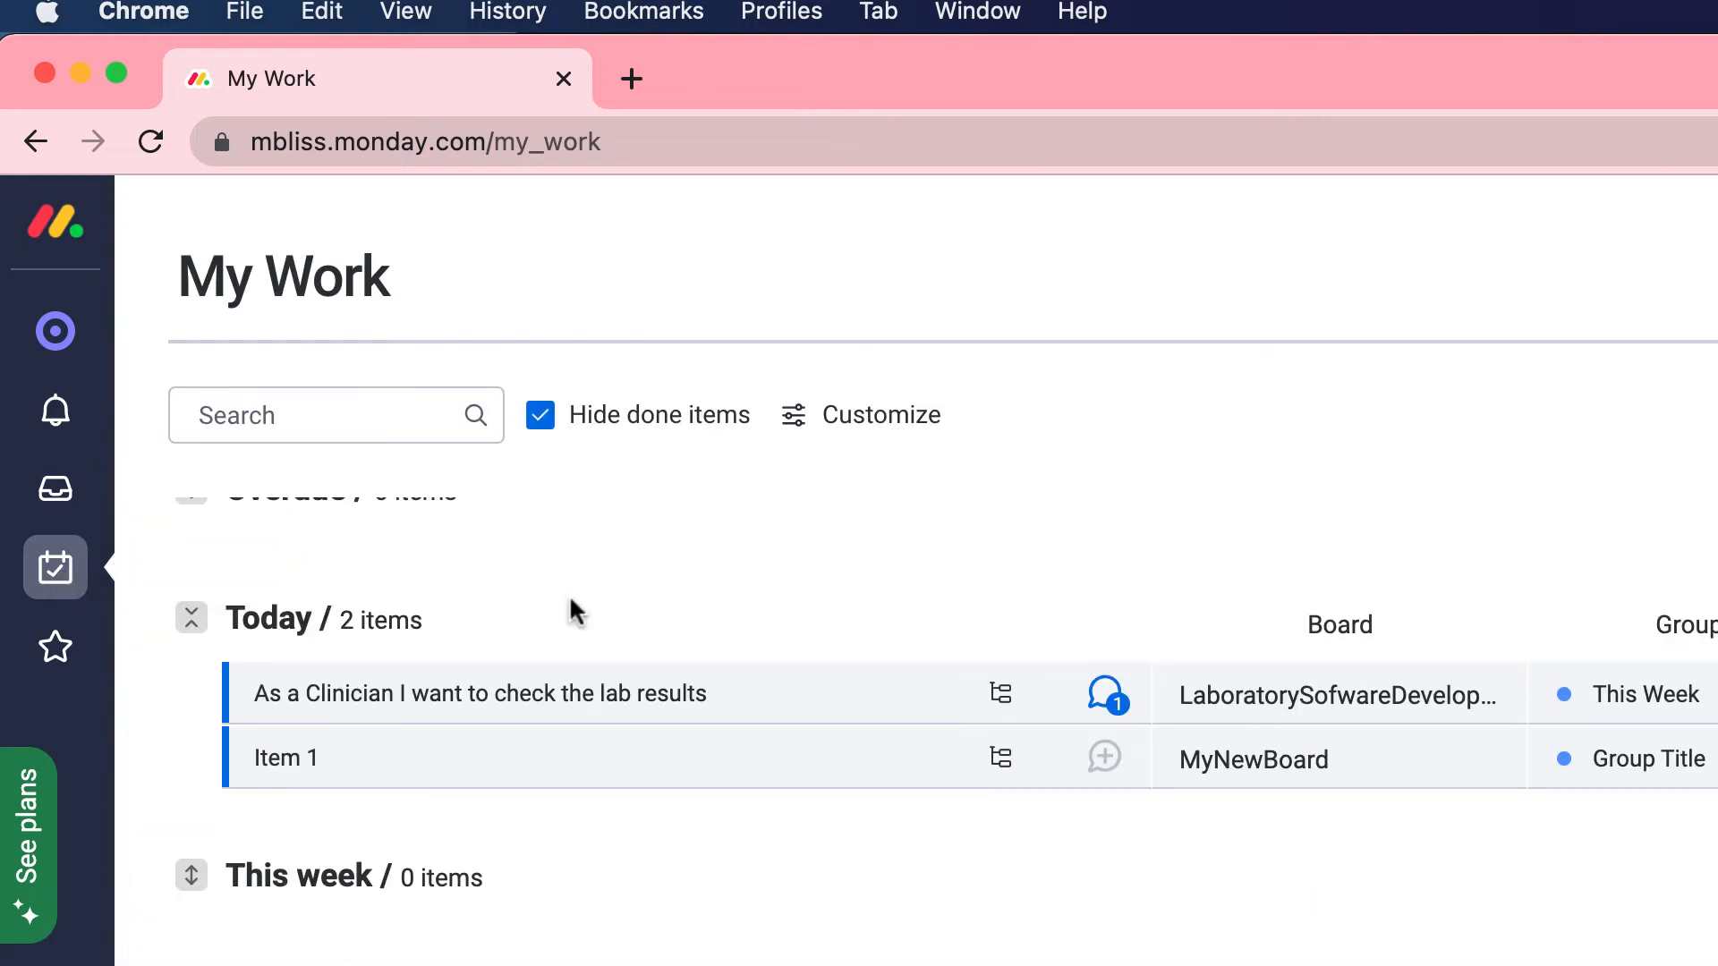
{"action": "scroll", "coordinate": [577, 613], "scroll_direction": "up", "scroll_amount": 1}
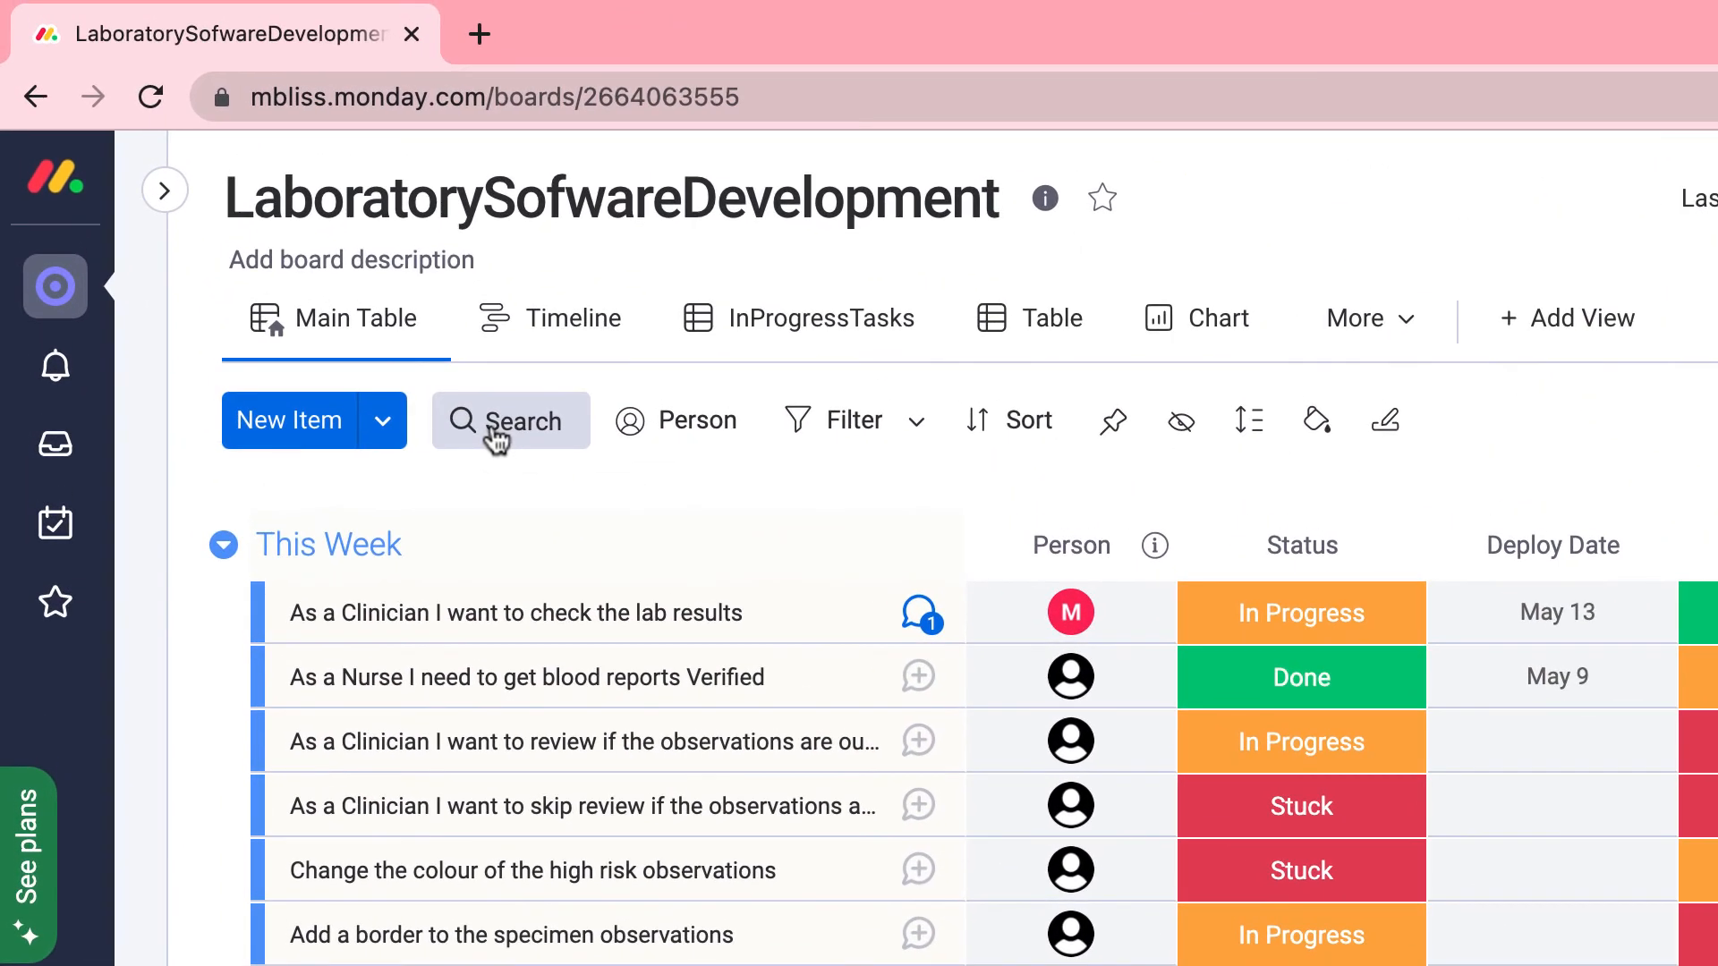
{"action": "left_click", "coordinate": [495, 439]}
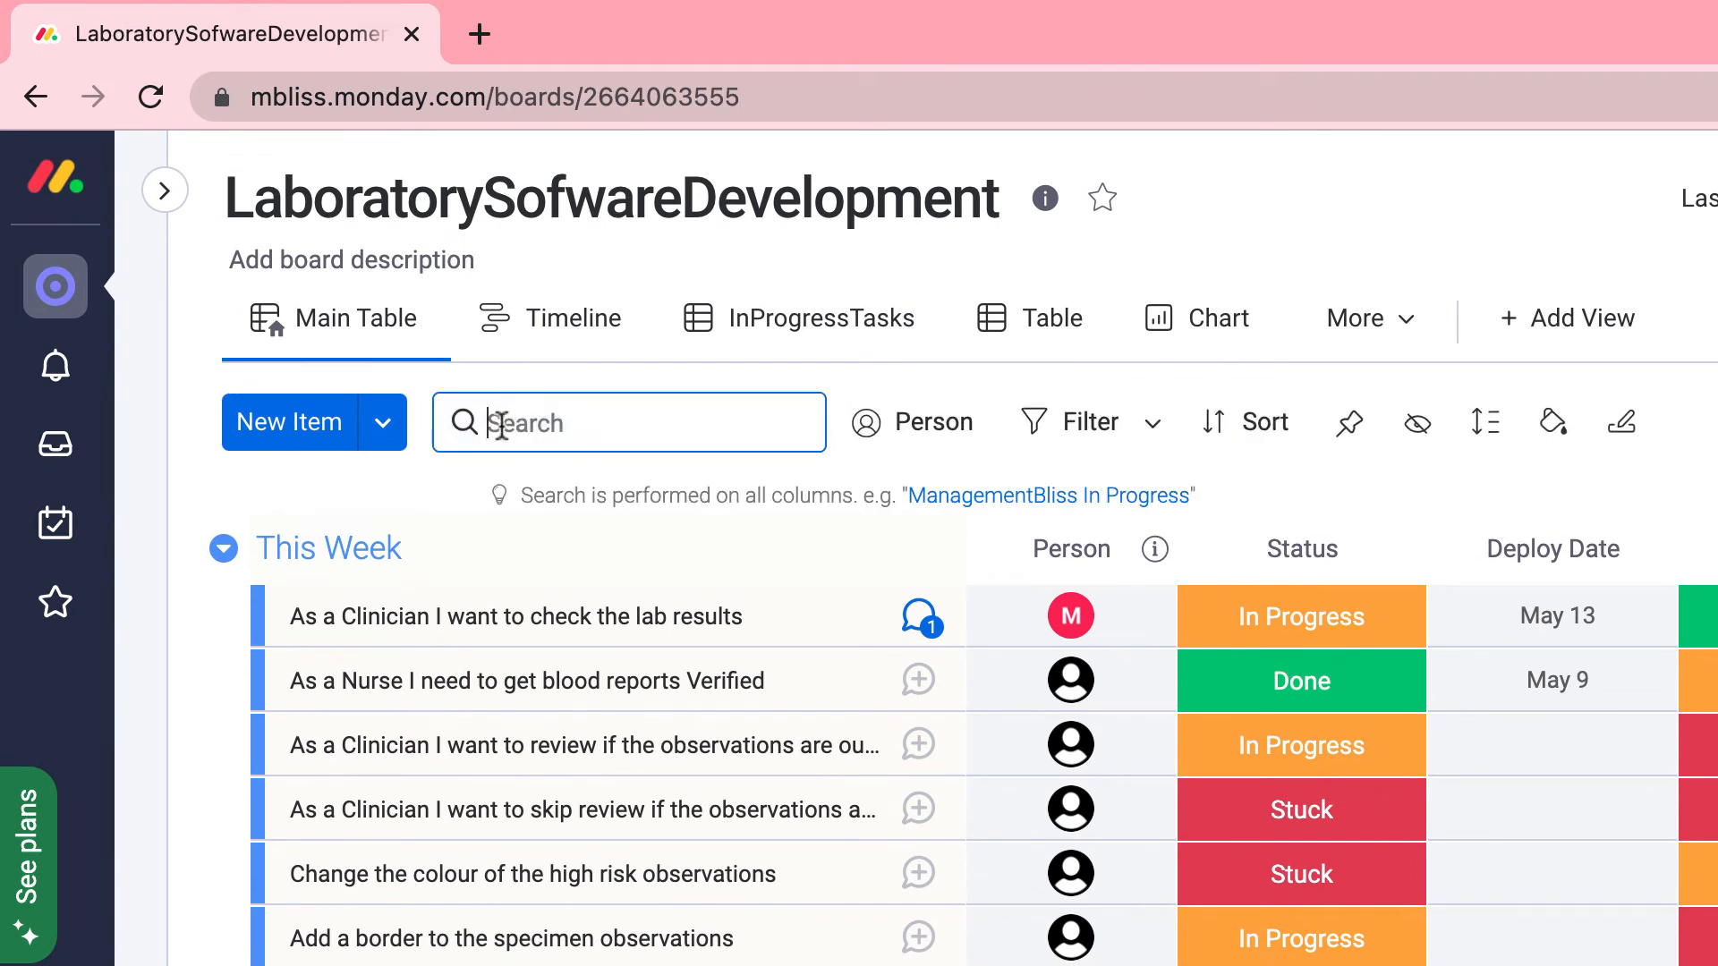
{"action": "type", "text": "In O"}
{"action": "key", "text": "BackSpace"}
{"action": "type", "text": "Progress"}
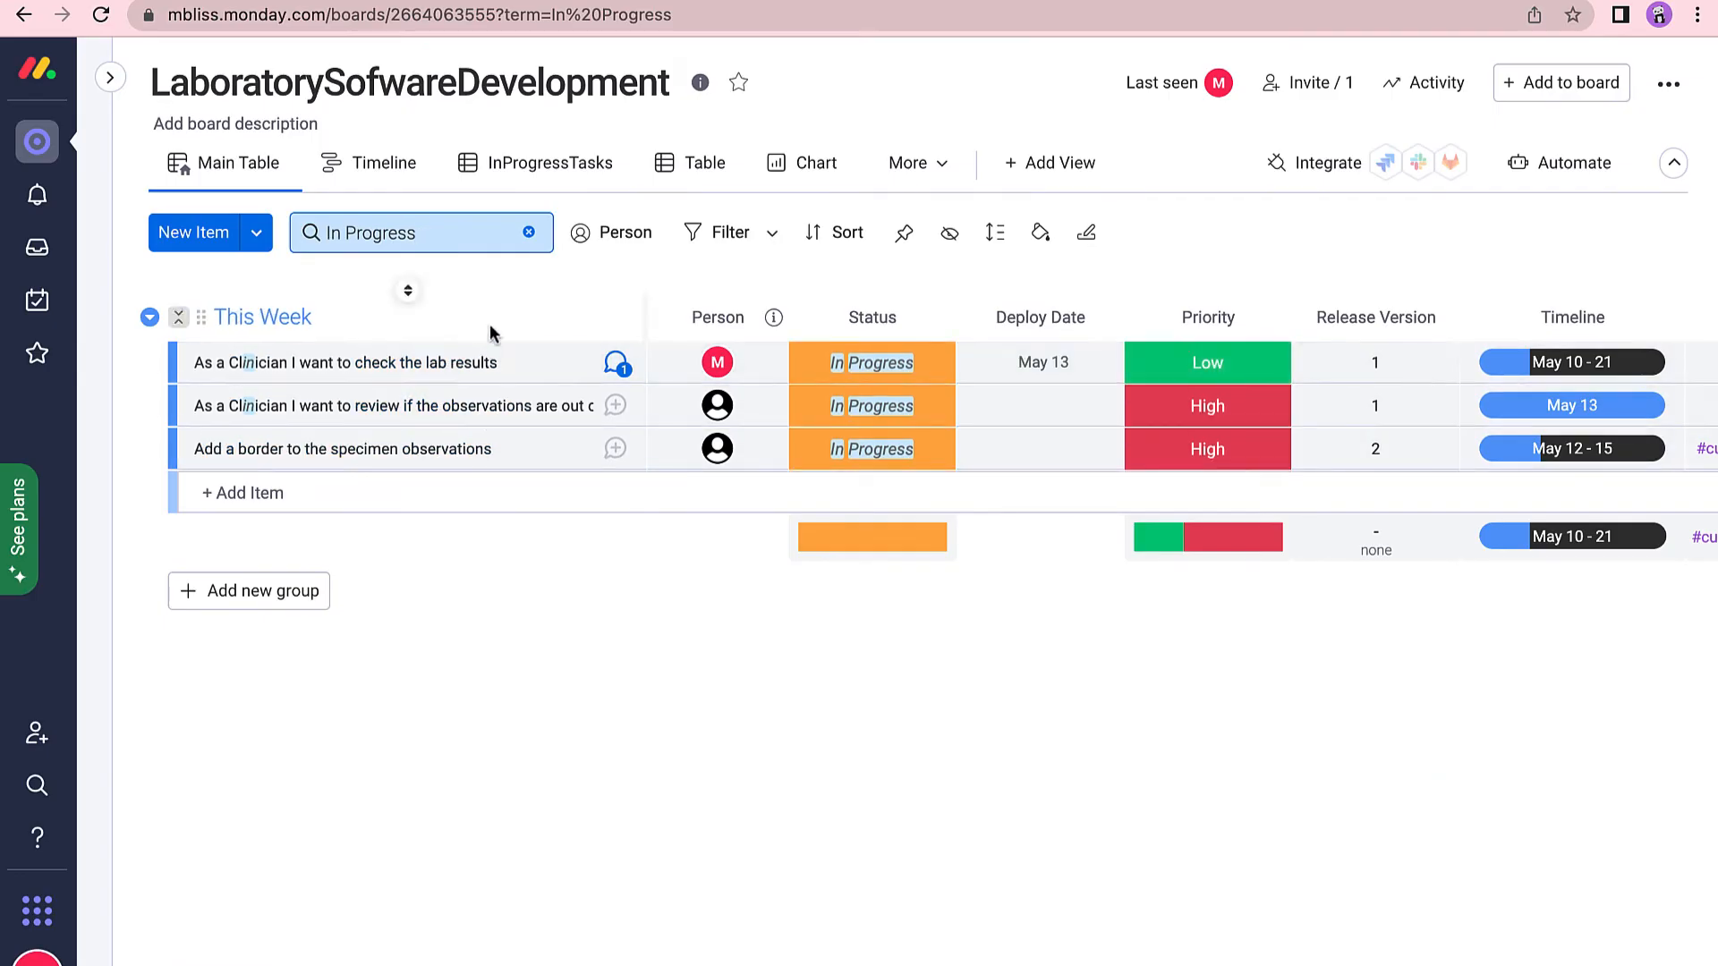
{"action": "triple_click", "coordinate": [397, 234]}
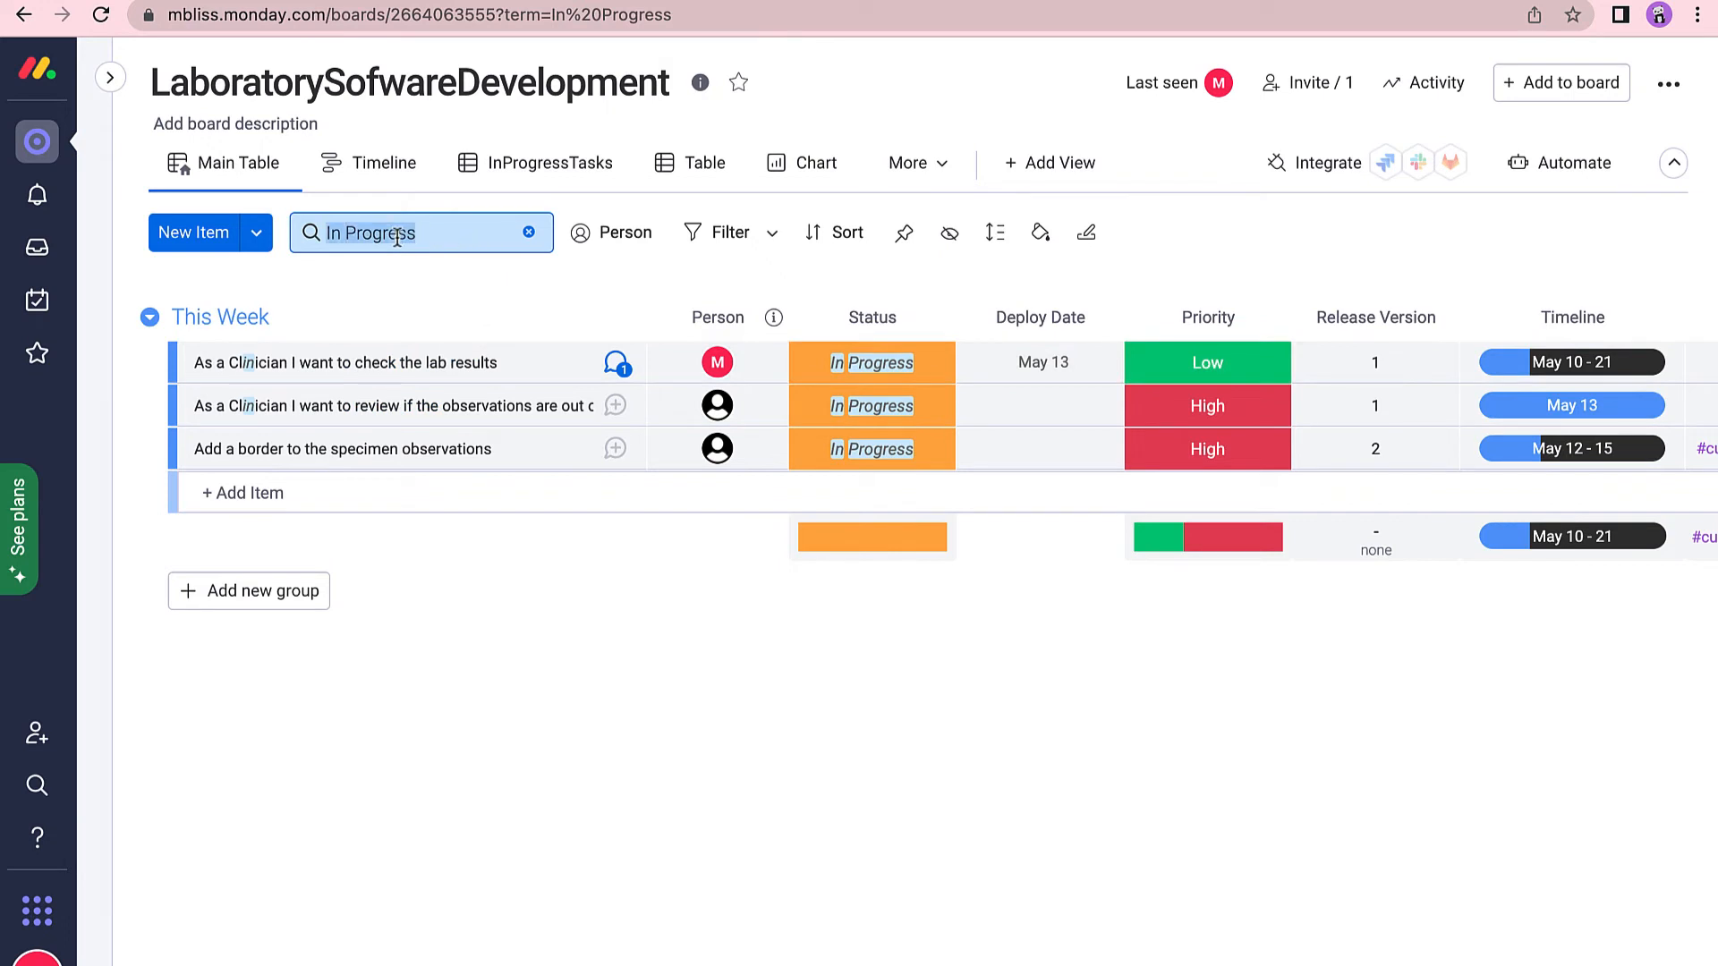
{"action": "key", "text": "BackSpace"}
{"action": "type", "text": "Low"}
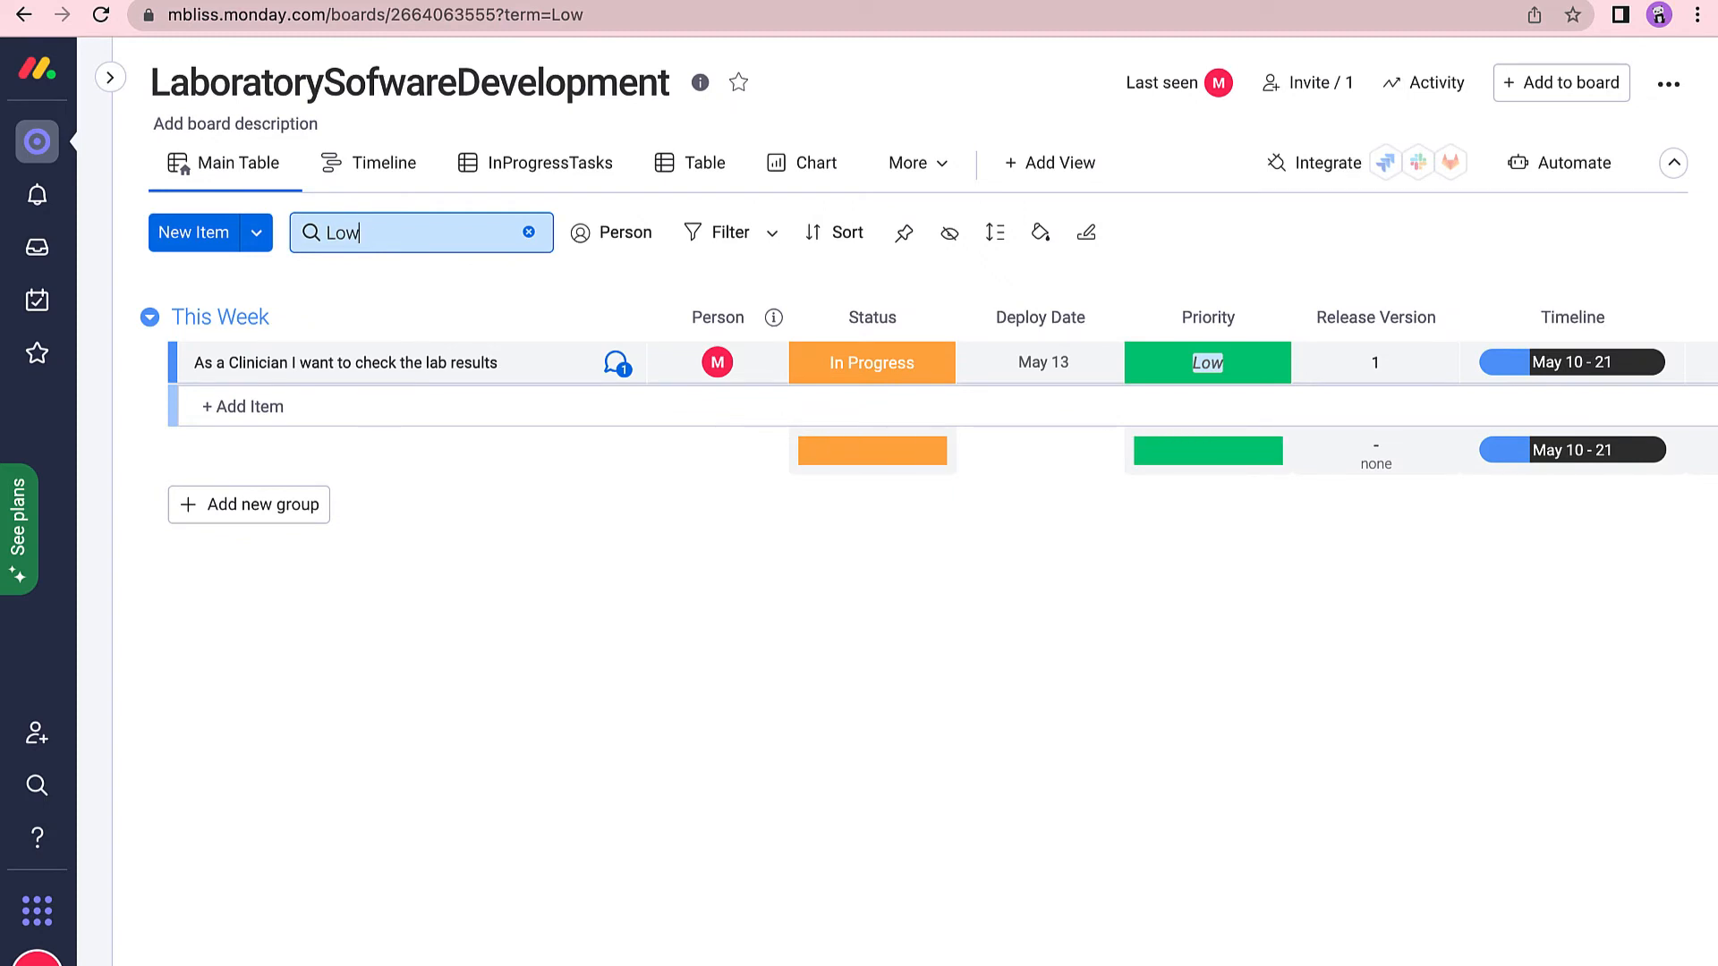
{"action": "left_click", "coordinate": [529, 232]}
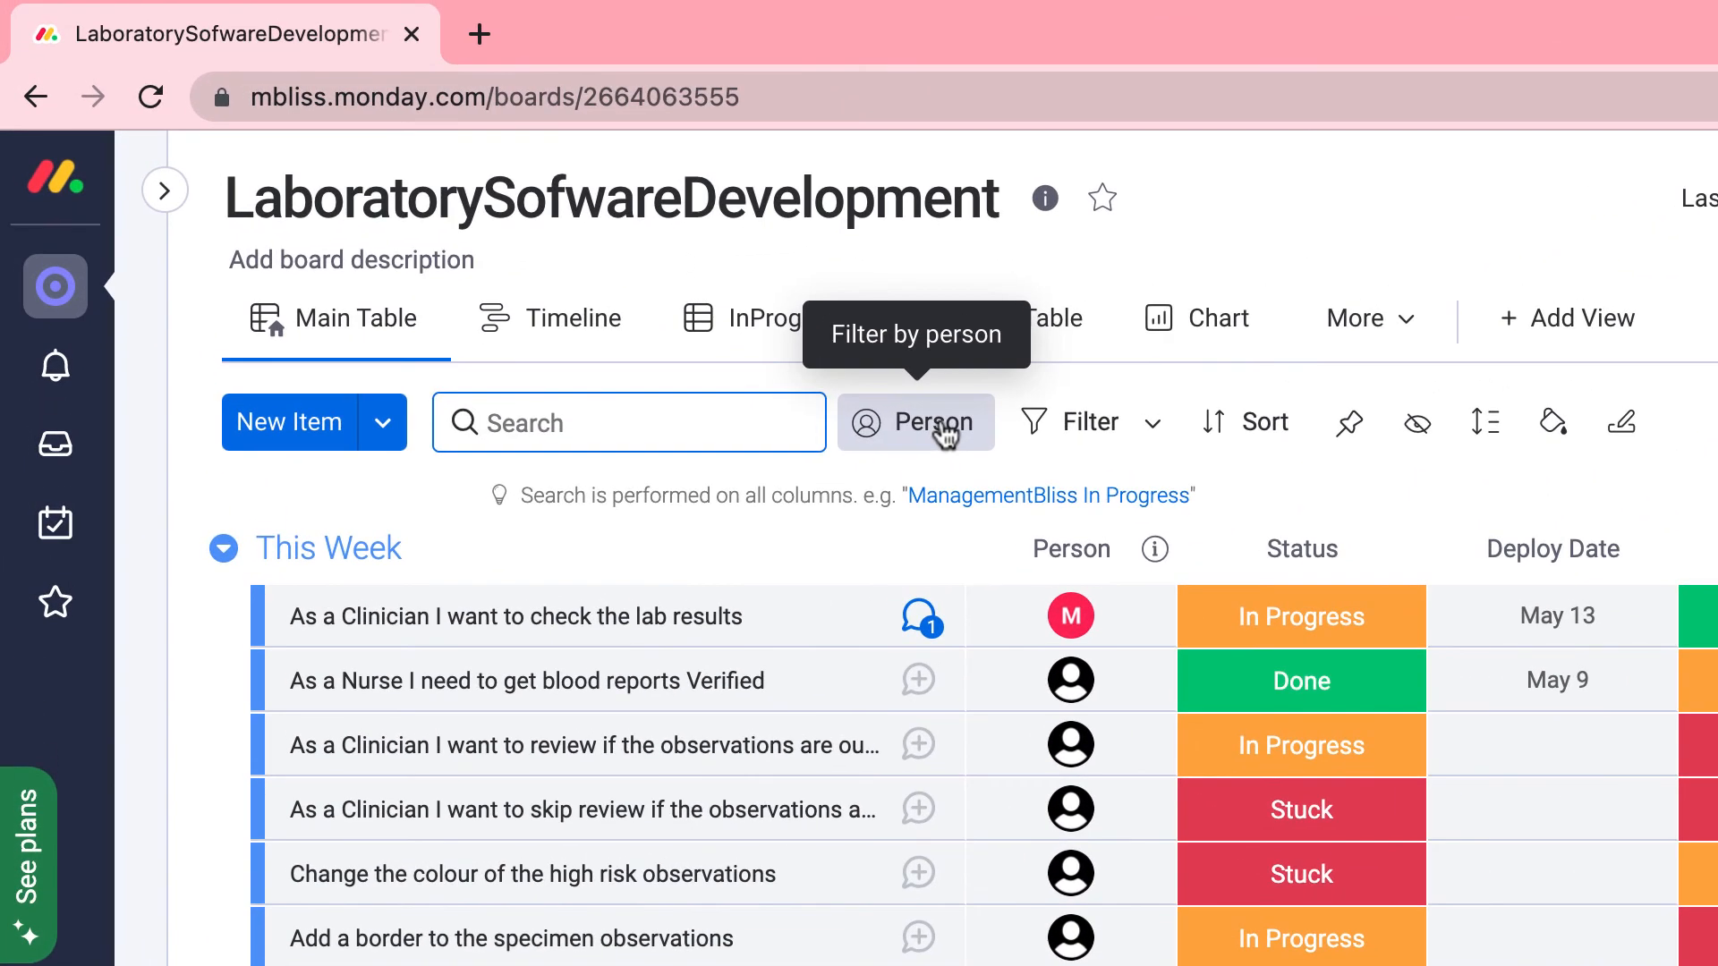
Filter the board to one person's items and save it as a new view named Table.
{"action": "left_click", "coordinate": [627, 242]}
{"action": "left_click", "coordinate": [677, 420]}
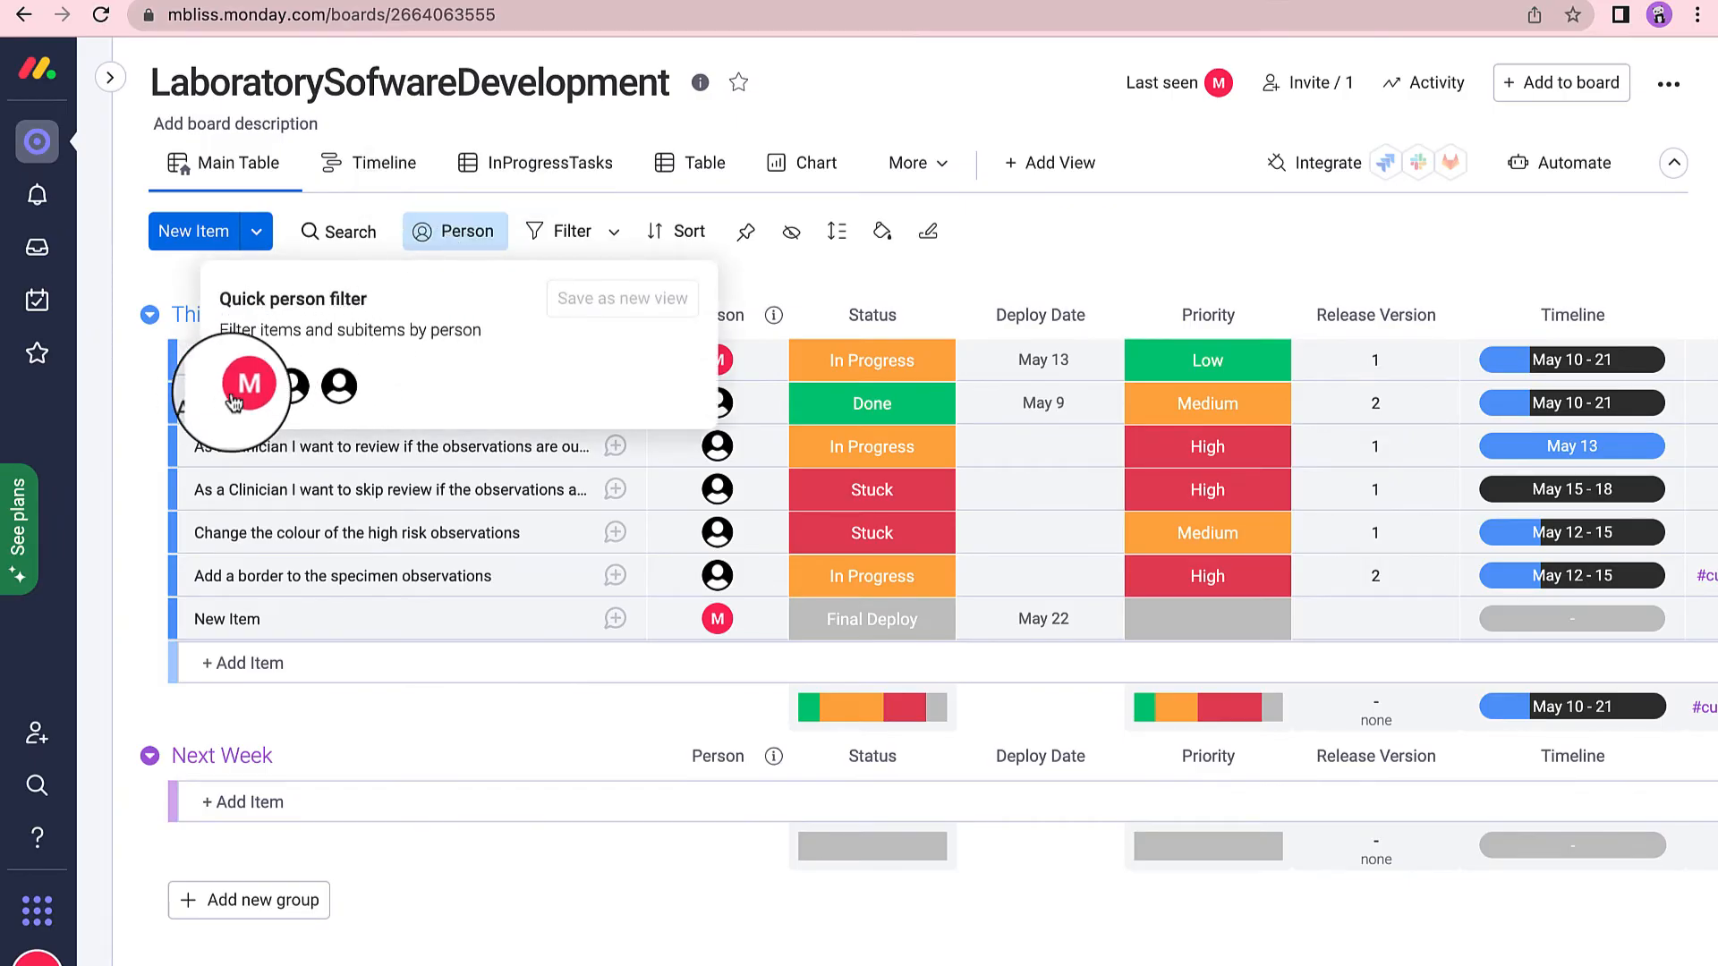
{"action": "left_click", "coordinate": [293, 392]}
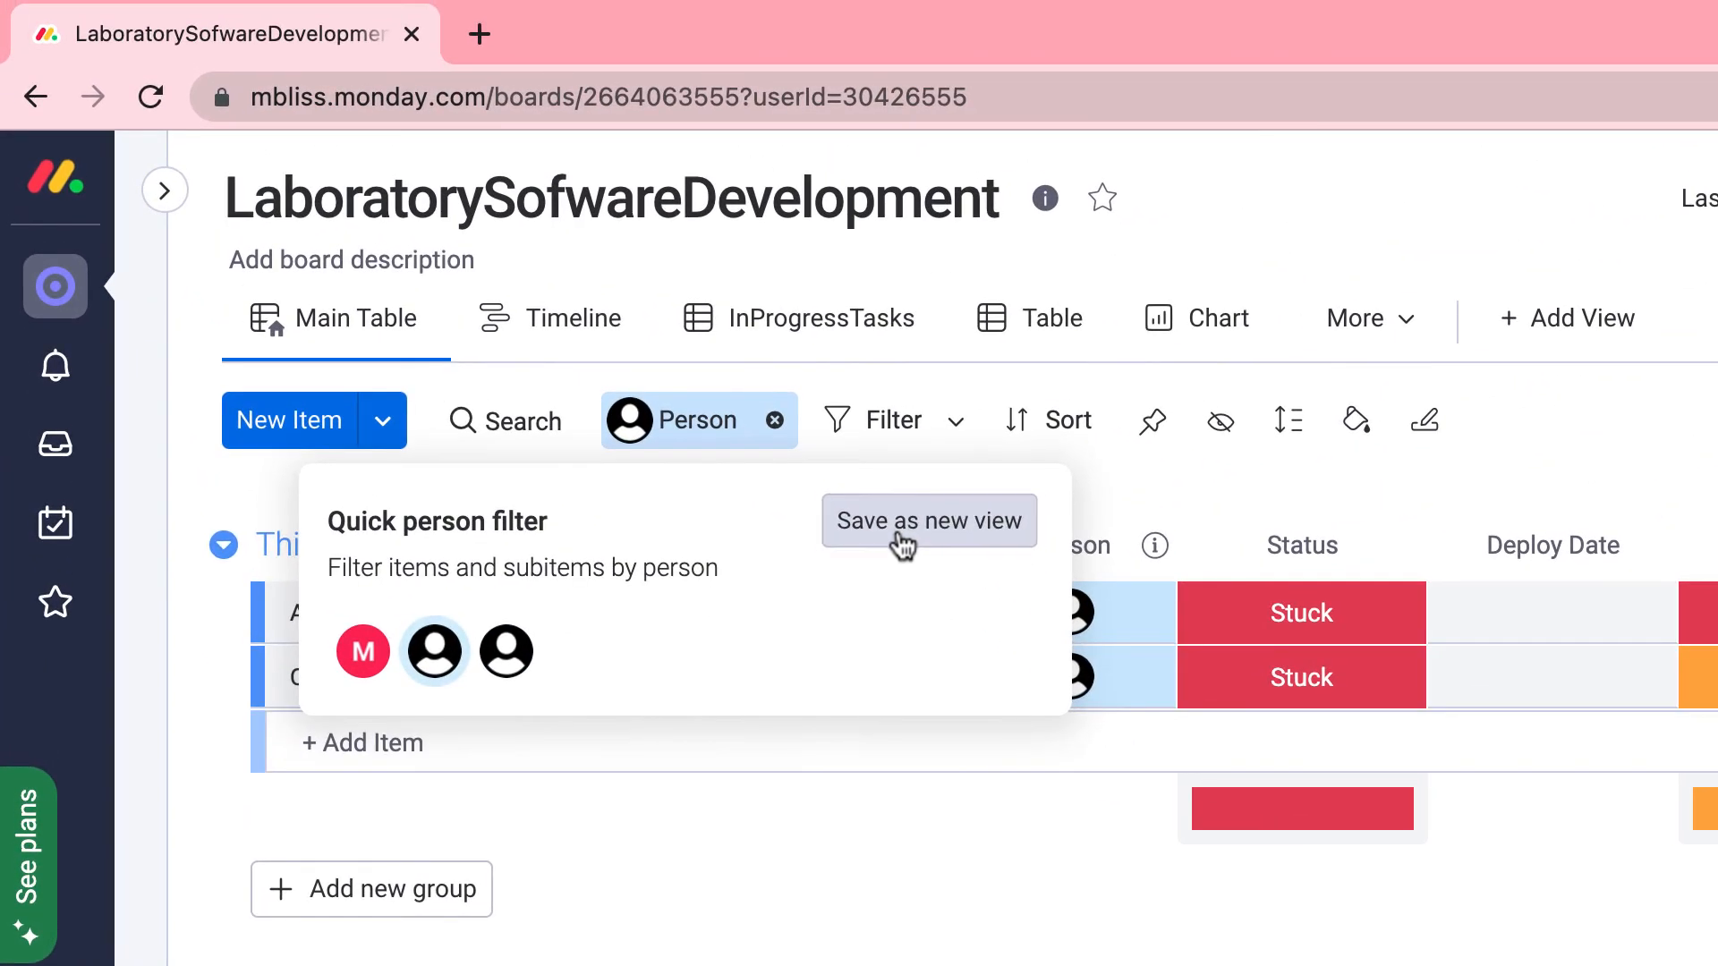
{"action": "left_click", "coordinate": [901, 543]}
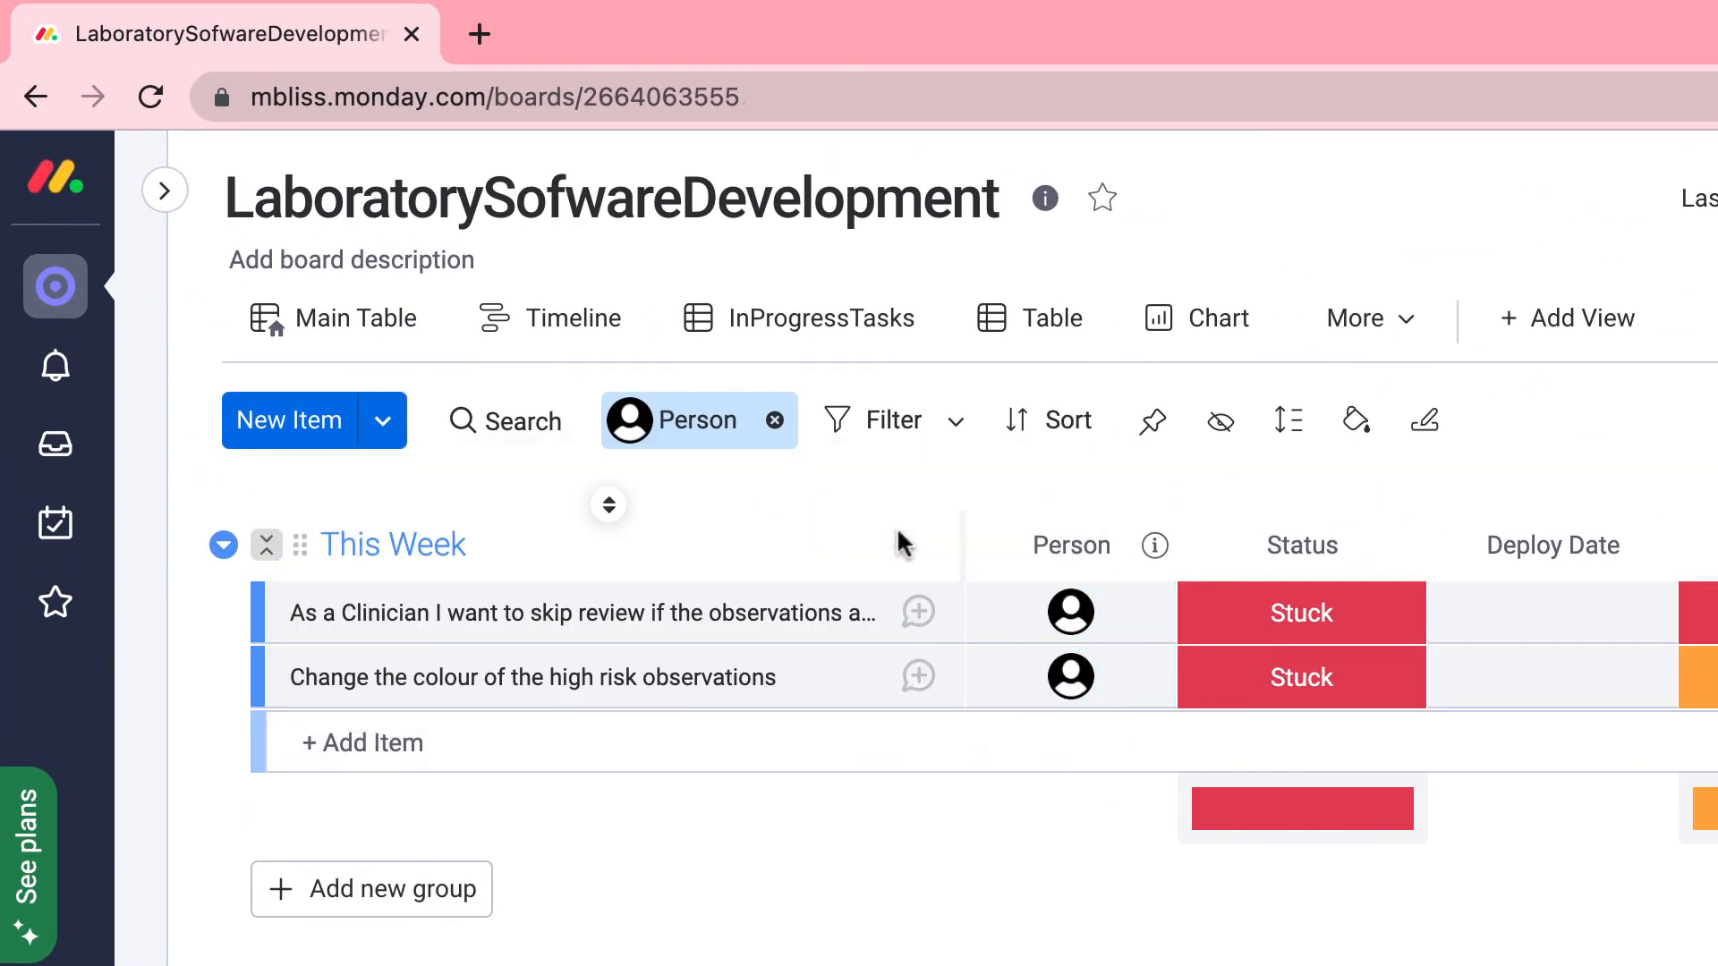
{"action": "left_click", "coordinate": [519, 231]}
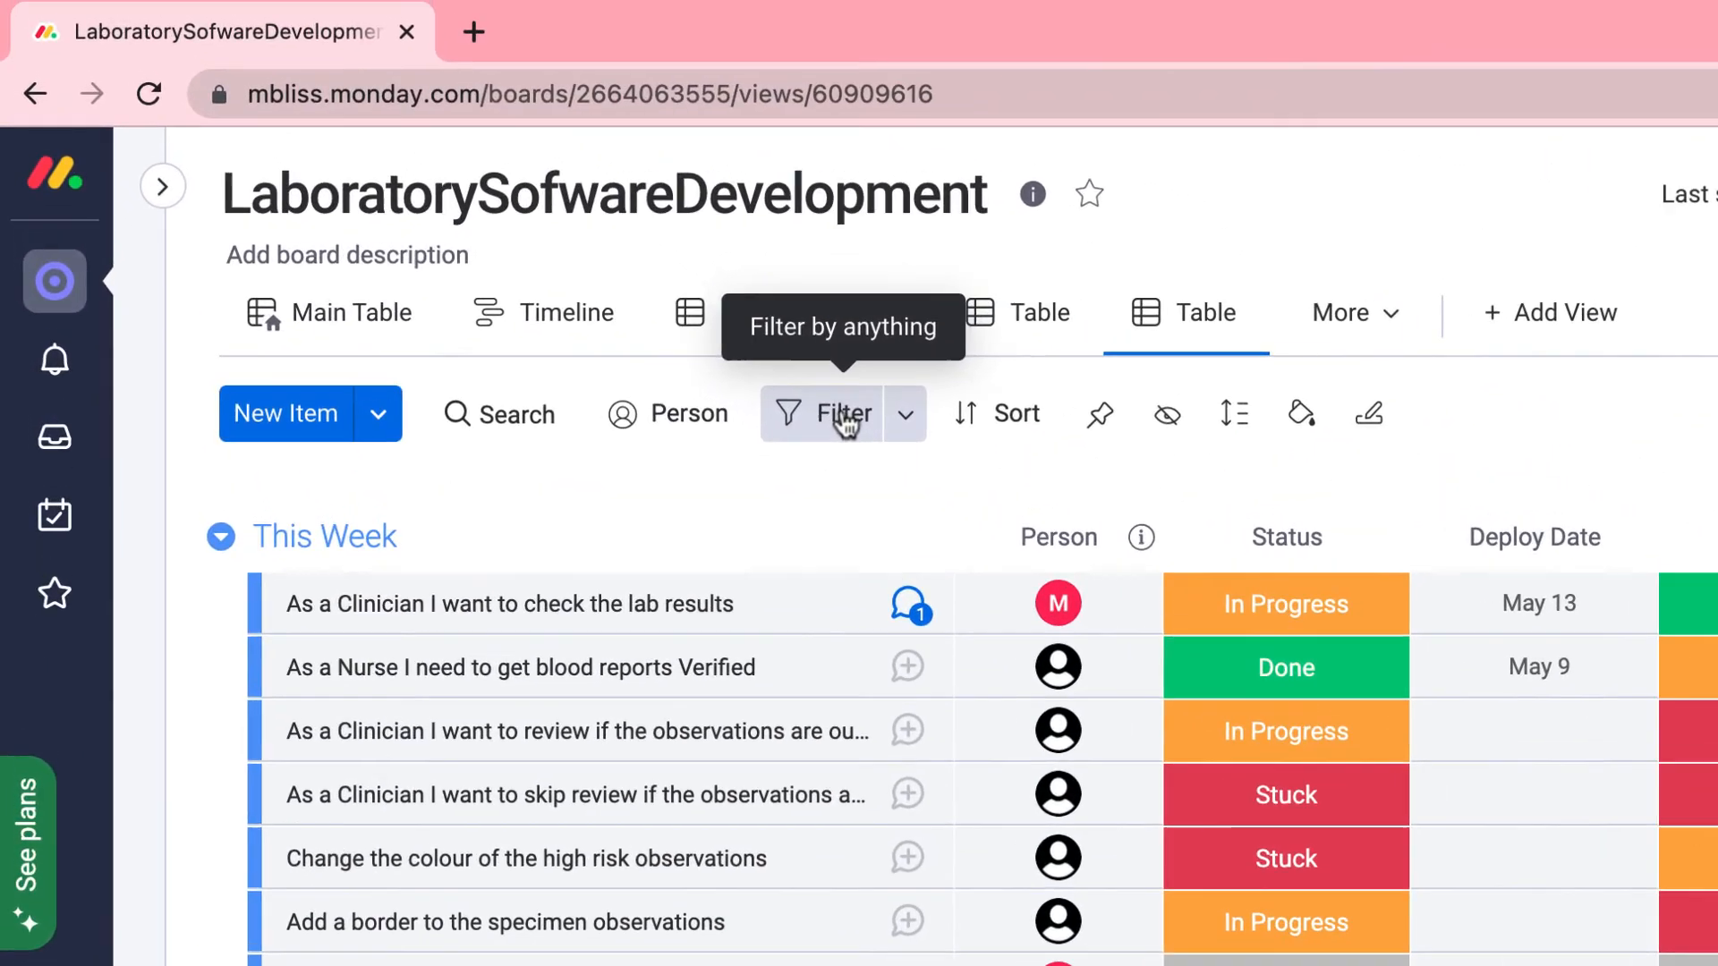
Save a This Week, one-person, In Progress filter to the Table view, then clear it.
{"action": "left_click", "coordinate": [855, 429]}
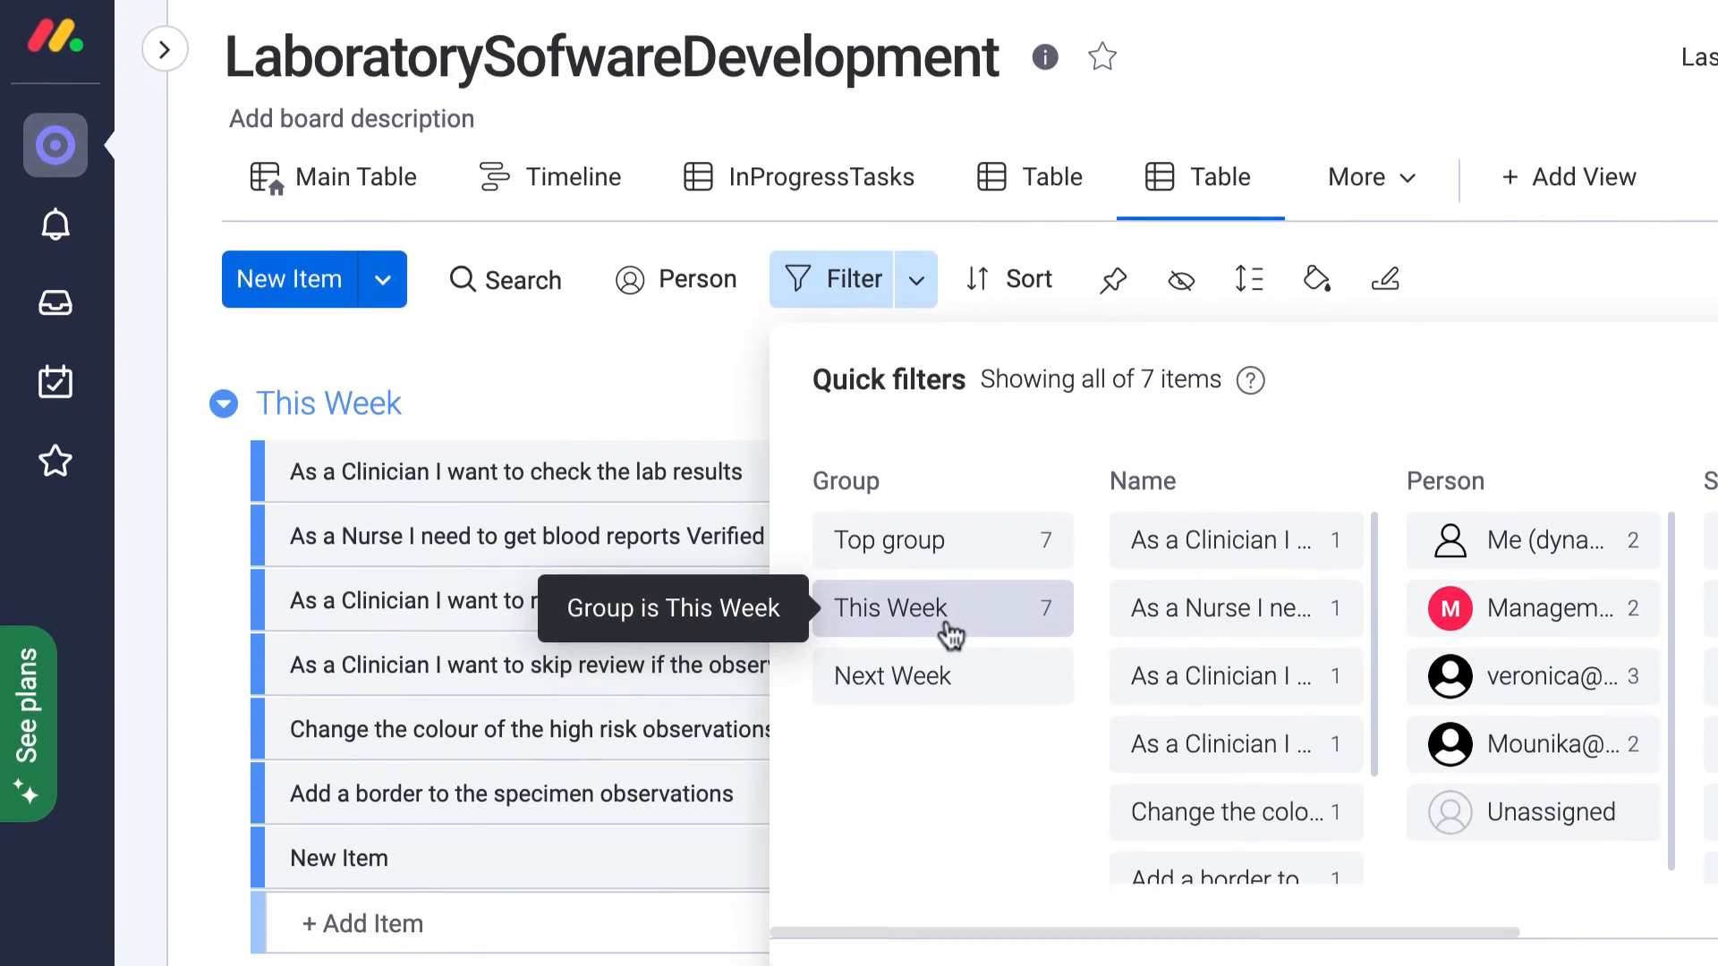
{"action": "left_click", "coordinate": [950, 568]}
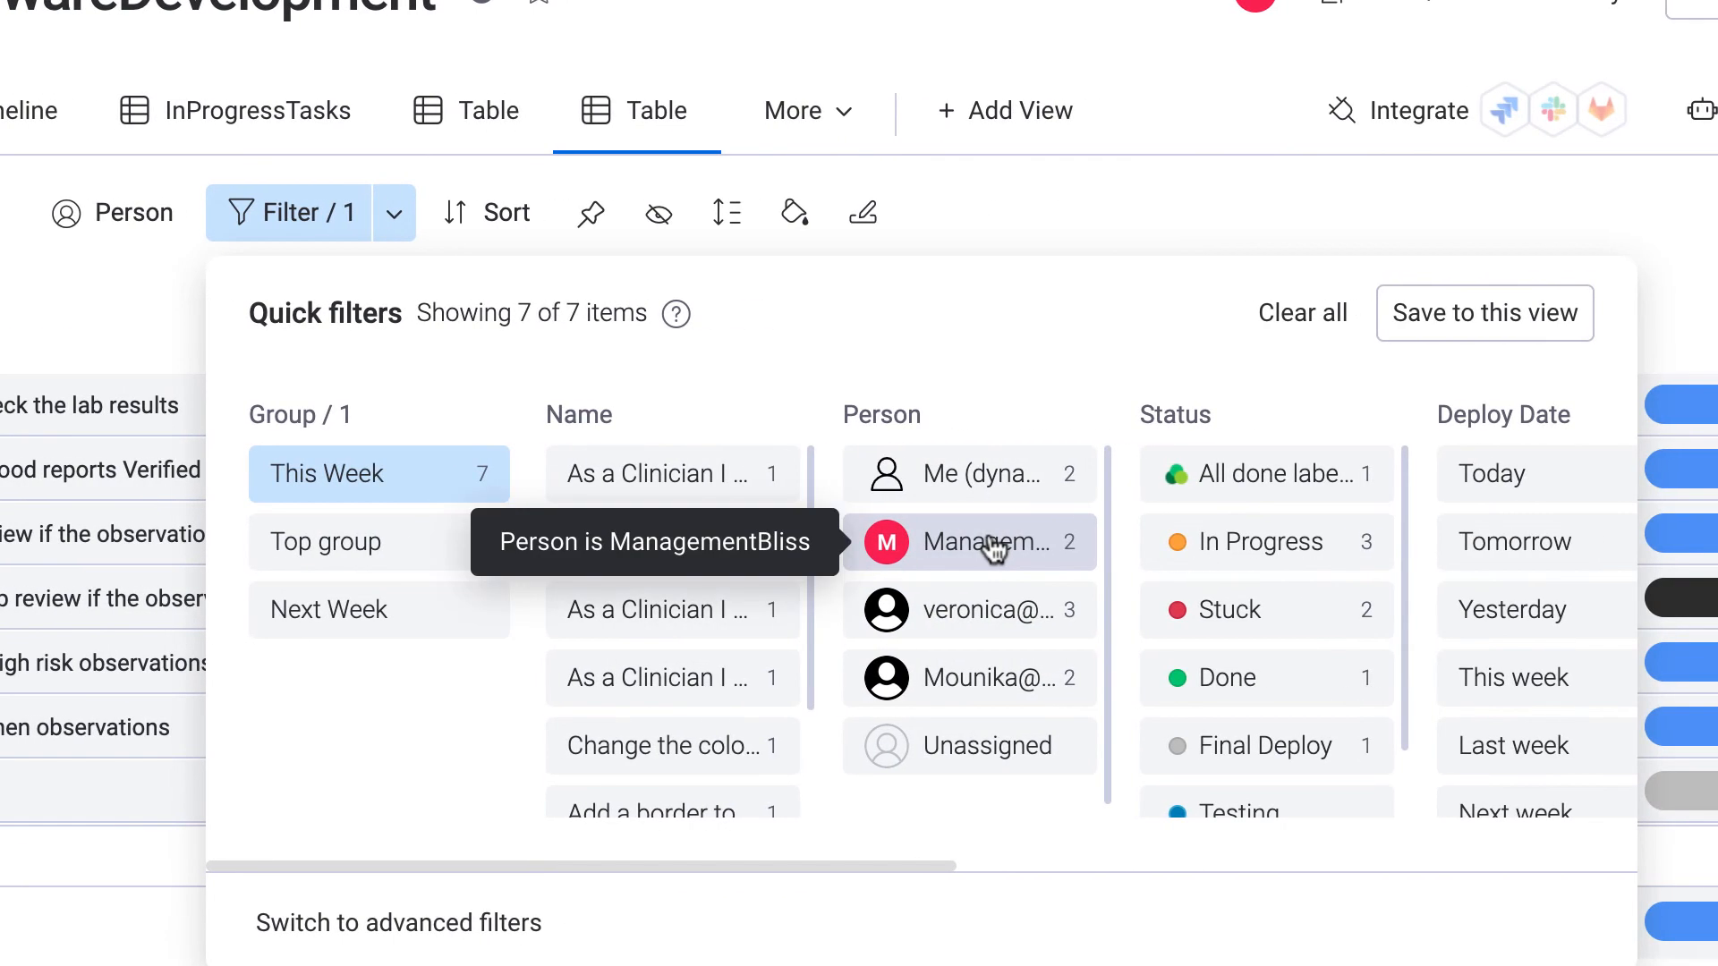
{"action": "left_click", "coordinate": [1274, 544]}
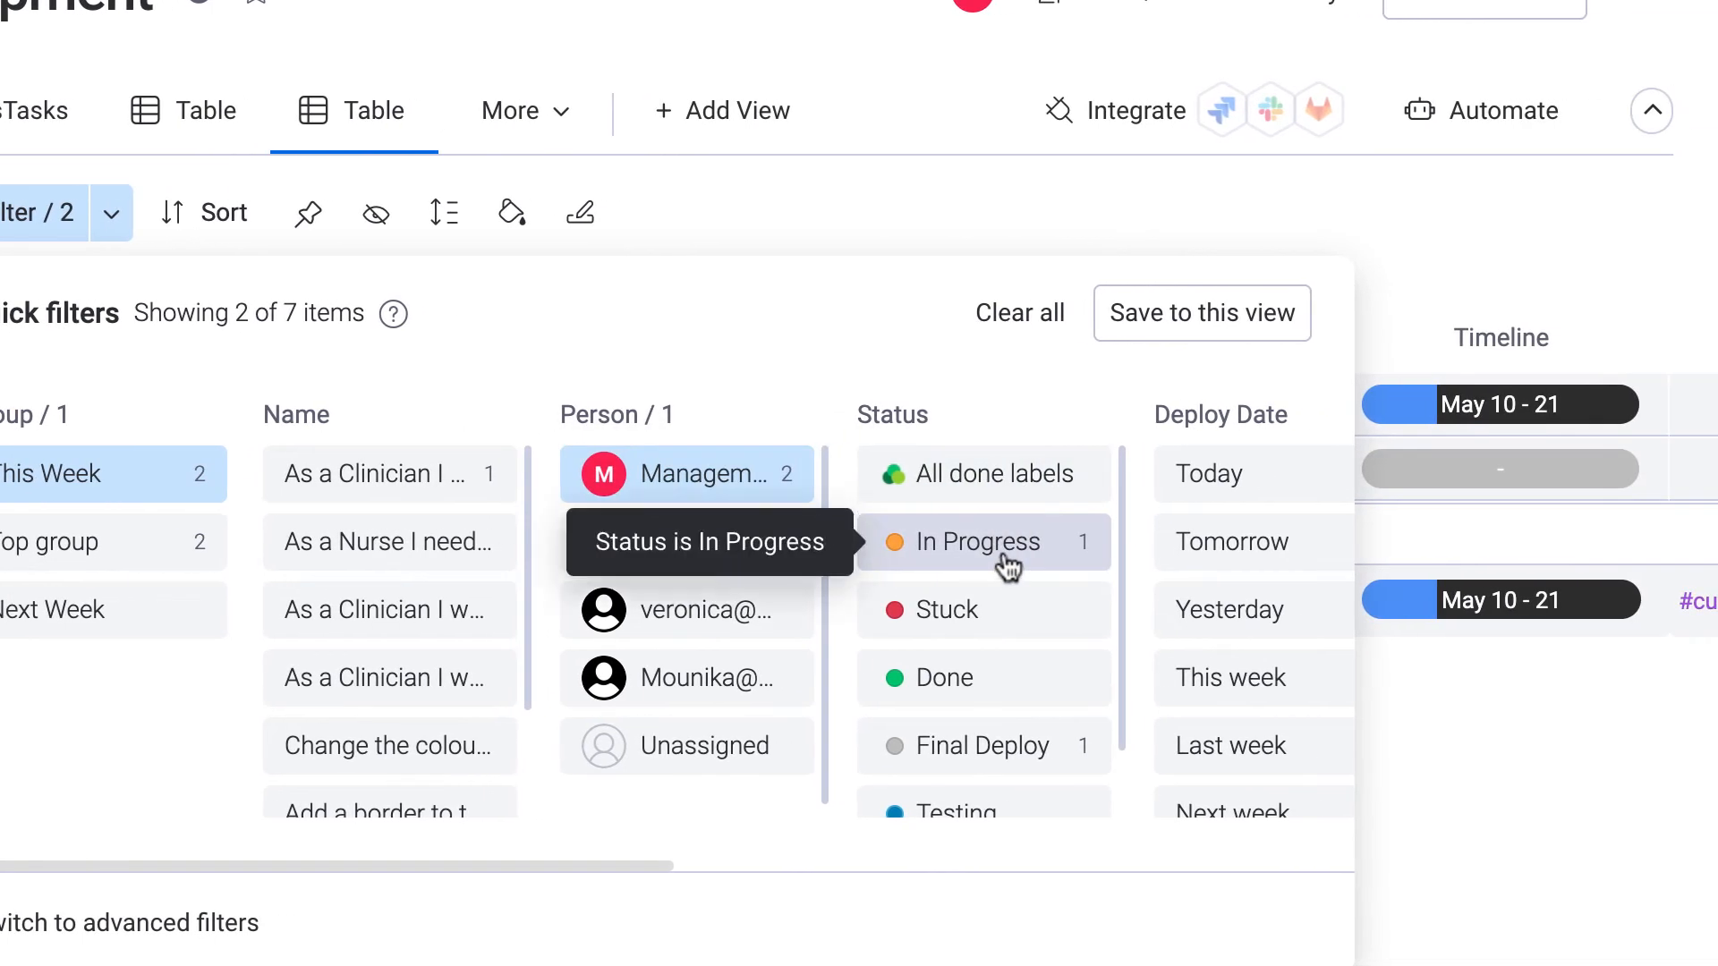
{"action": "left_click", "coordinate": [1147, 551]}
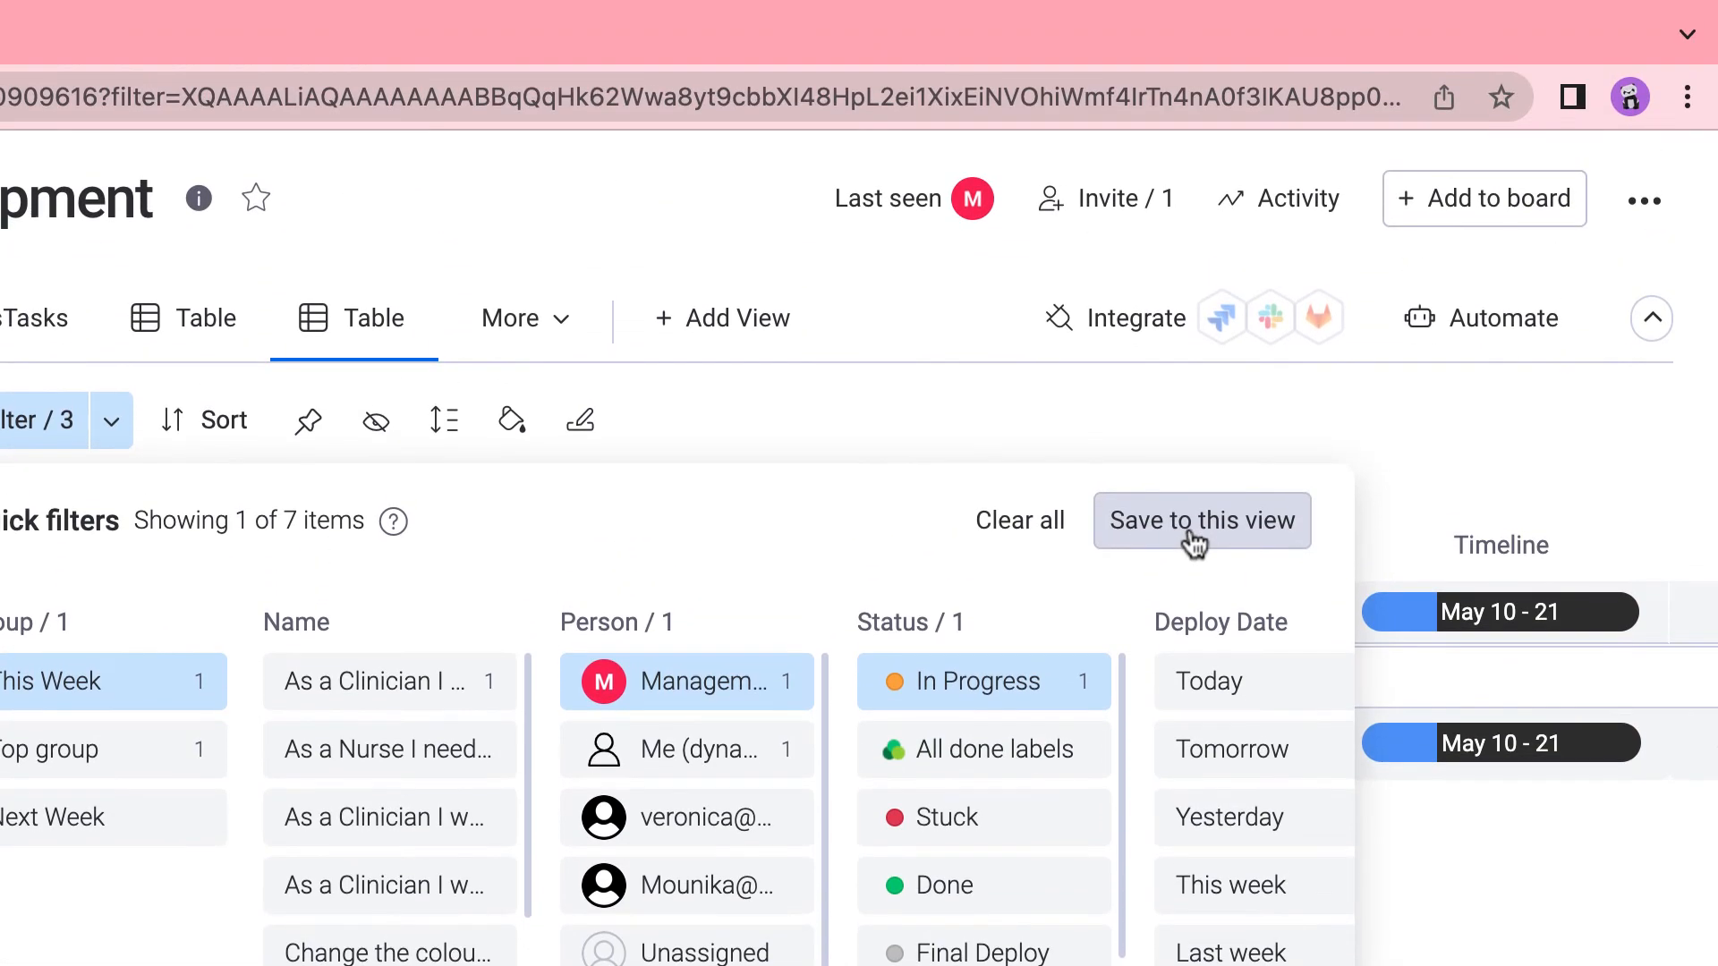
{"action": "left_click", "coordinate": [1196, 536]}
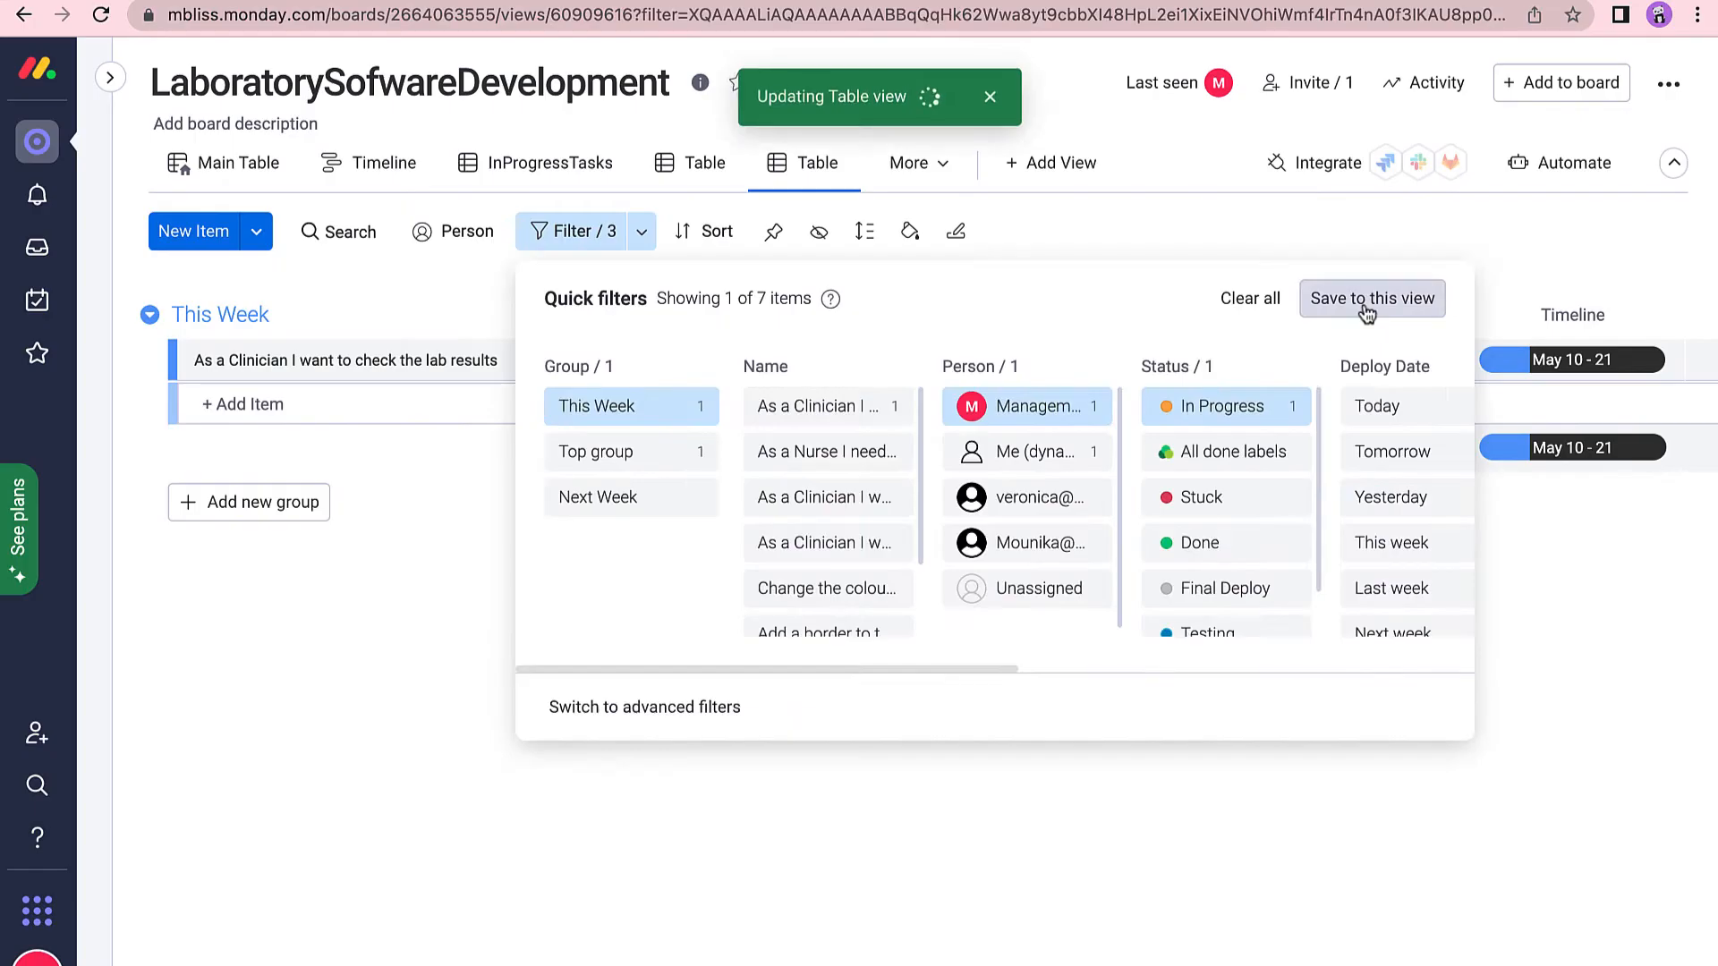
{"action": "left_click", "coordinate": [400, 742]}
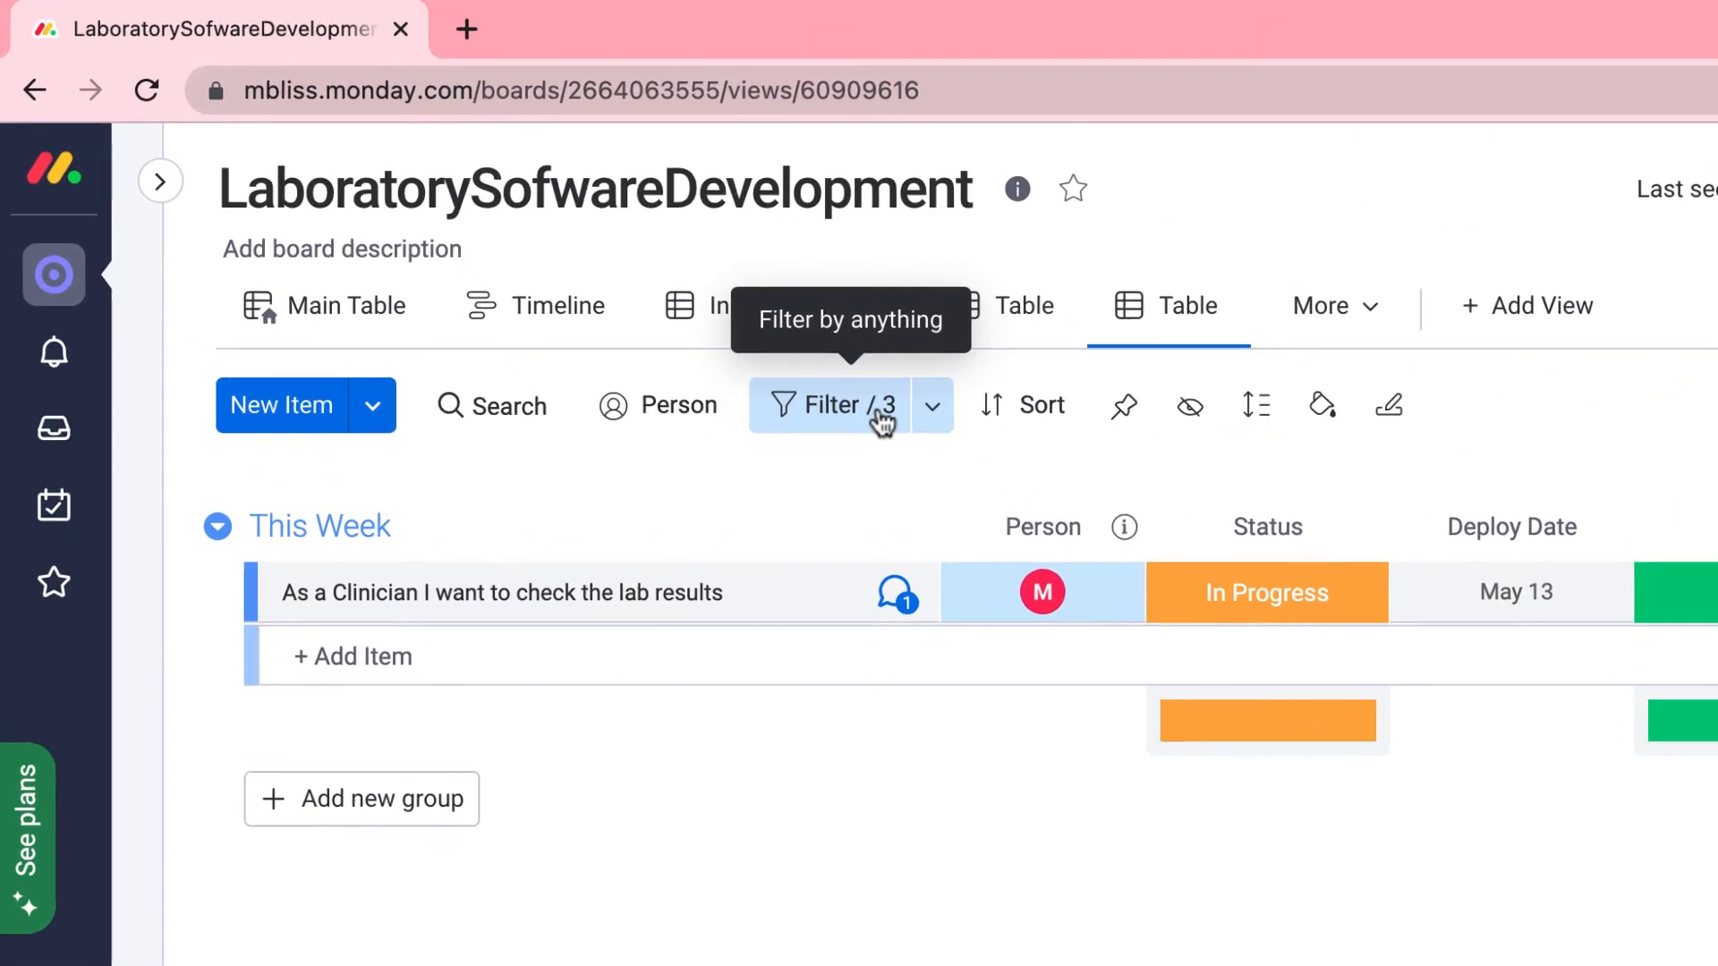
{"action": "left_click", "coordinate": [607, 238]}
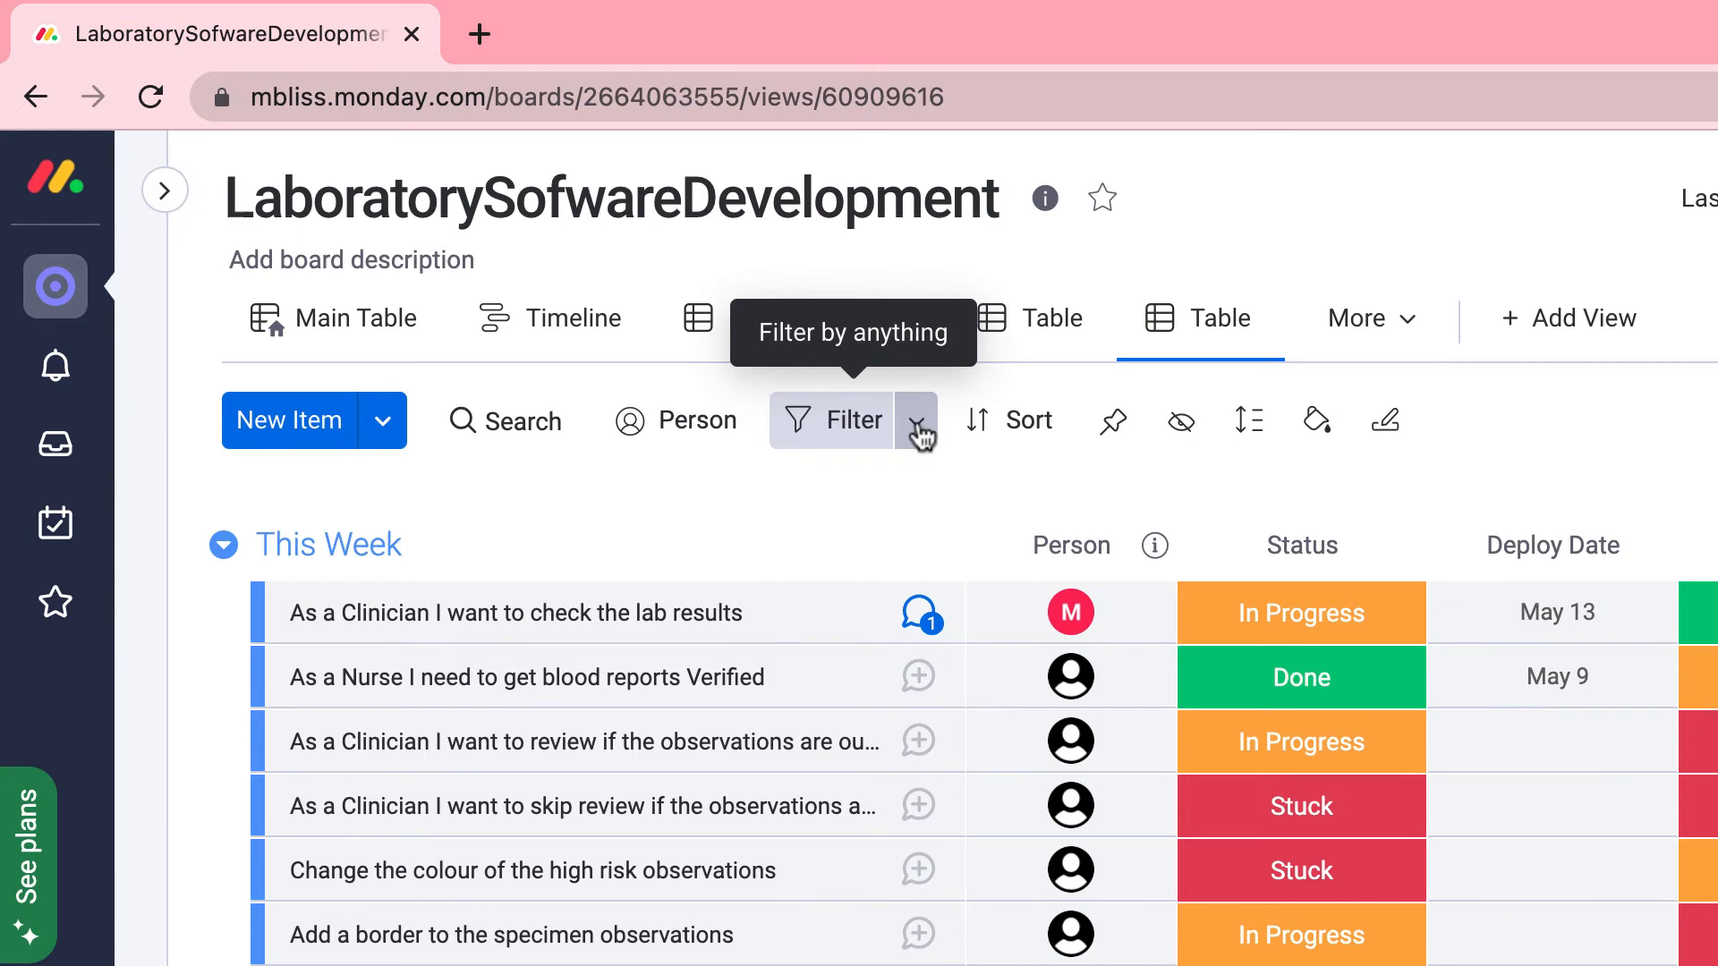
Add an advanced filter keeping only items tagged #customerUK.
{"action": "left_click", "coordinate": [917, 434]}
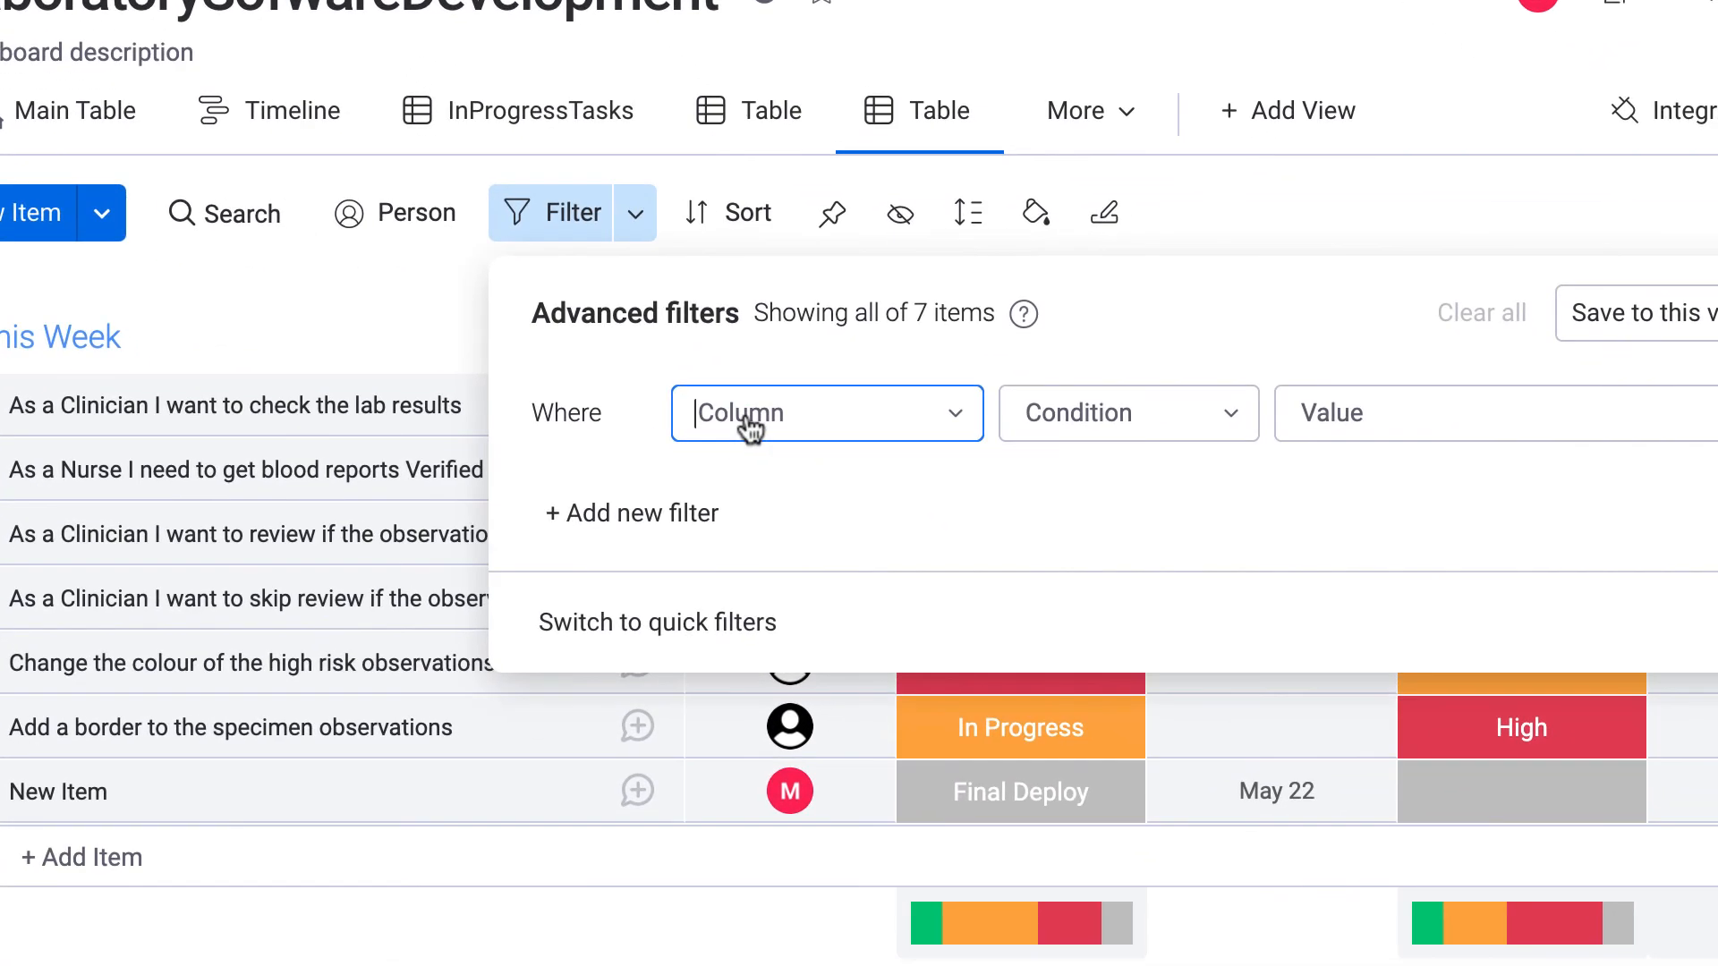
{"action": "left_click", "coordinate": [1030, 634]}
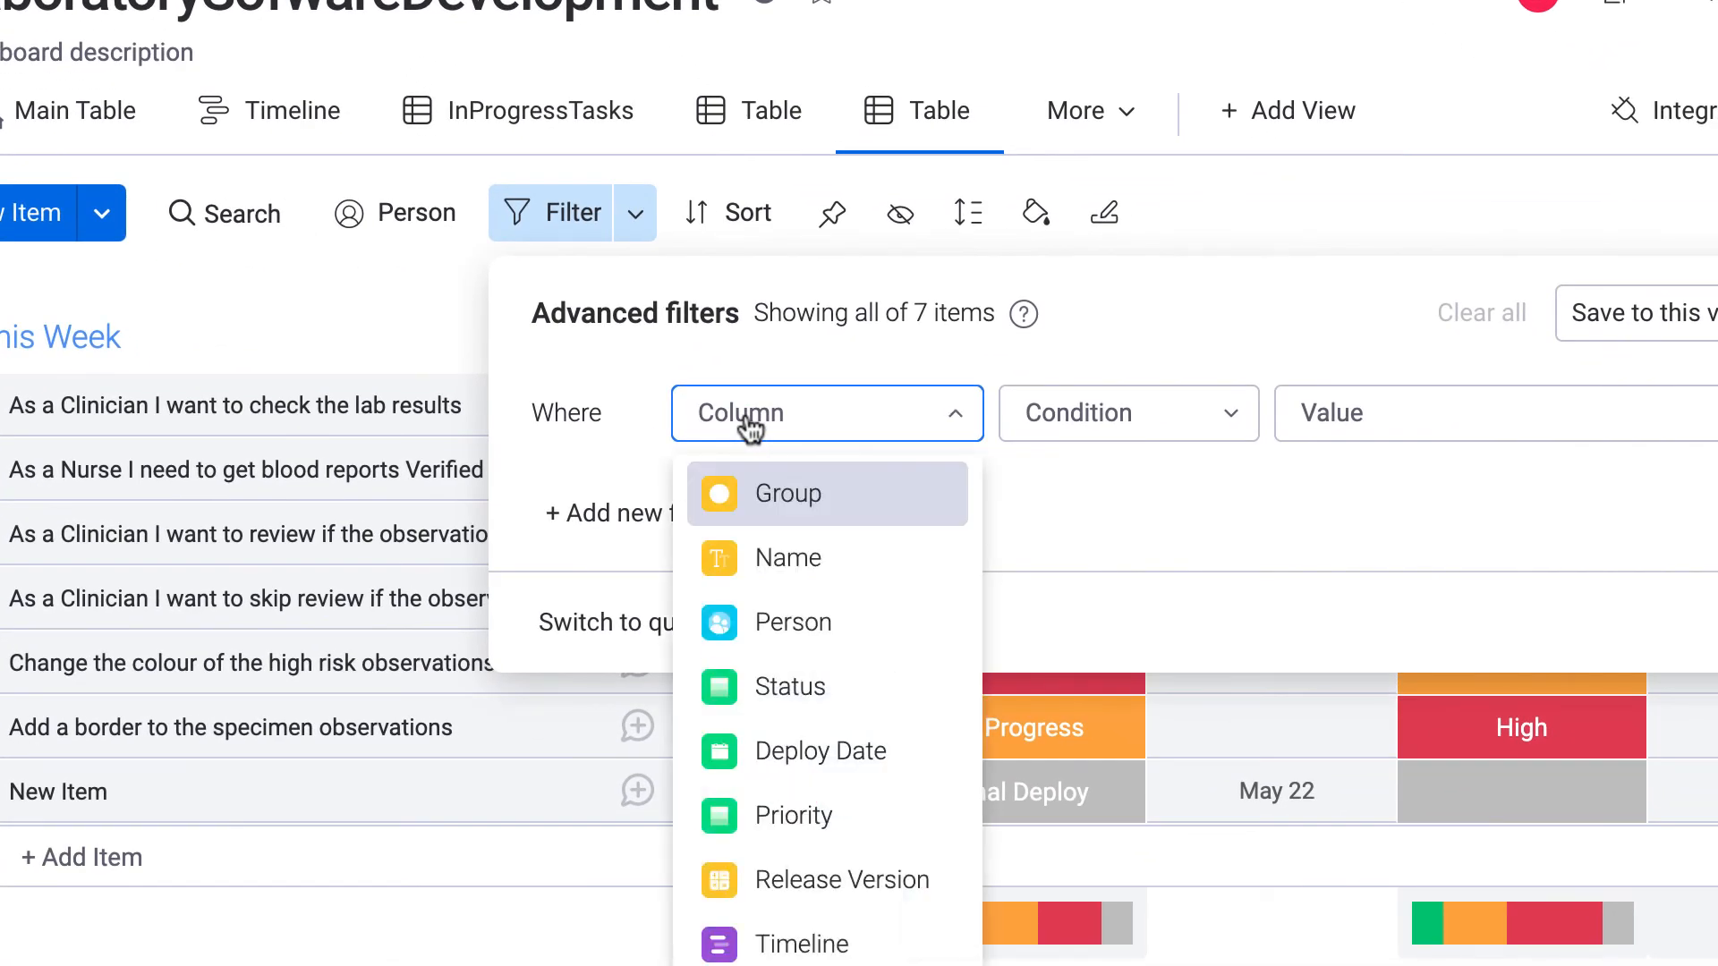
{"action": "left_click", "coordinate": [760, 425]}
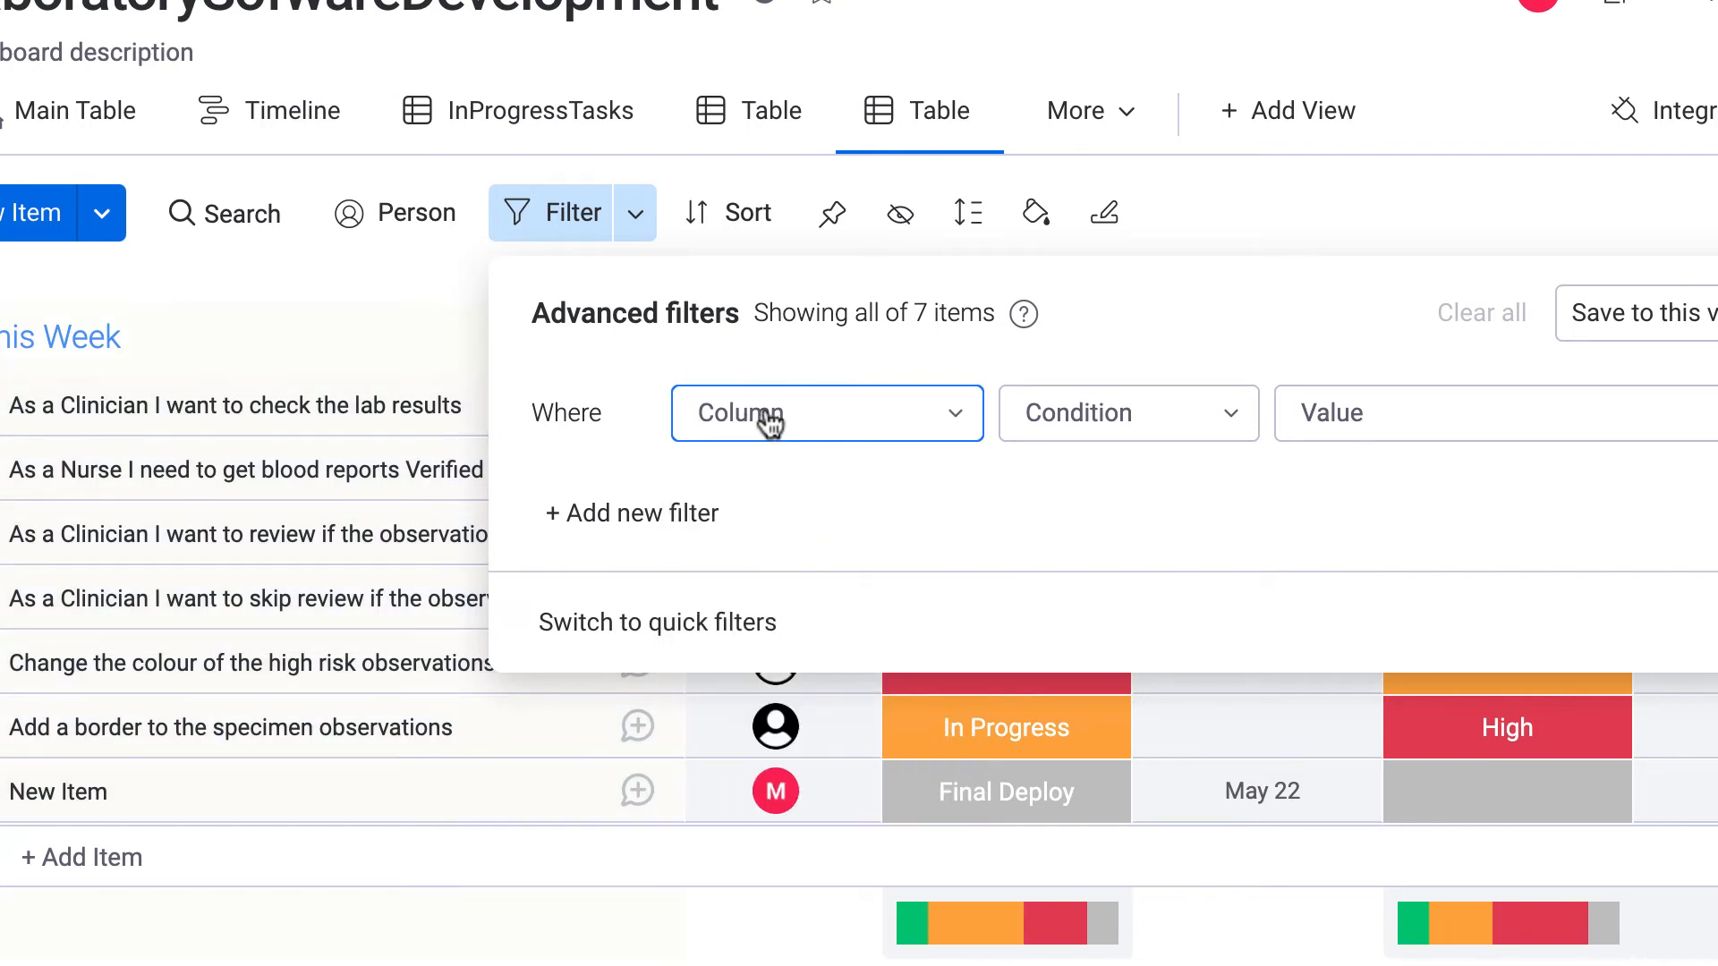
{"action": "left_click", "coordinate": [769, 424]}
{"action": "left_click", "coordinate": [778, 751]}
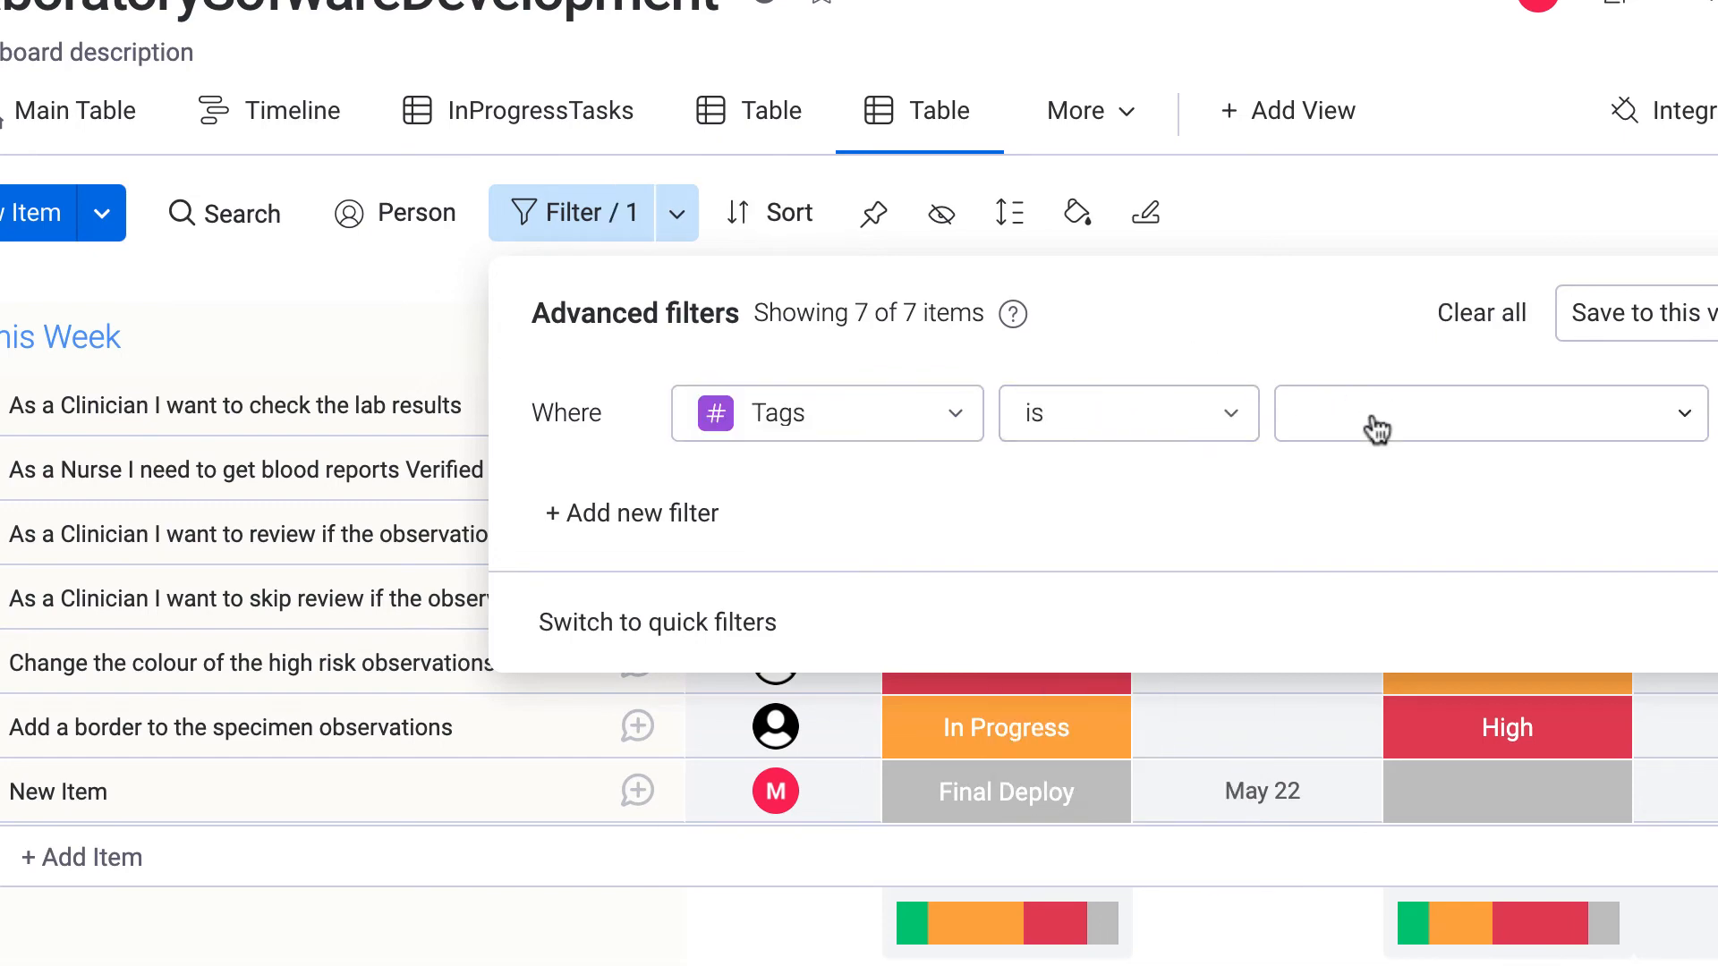
{"action": "left_click", "coordinate": [1376, 429]}
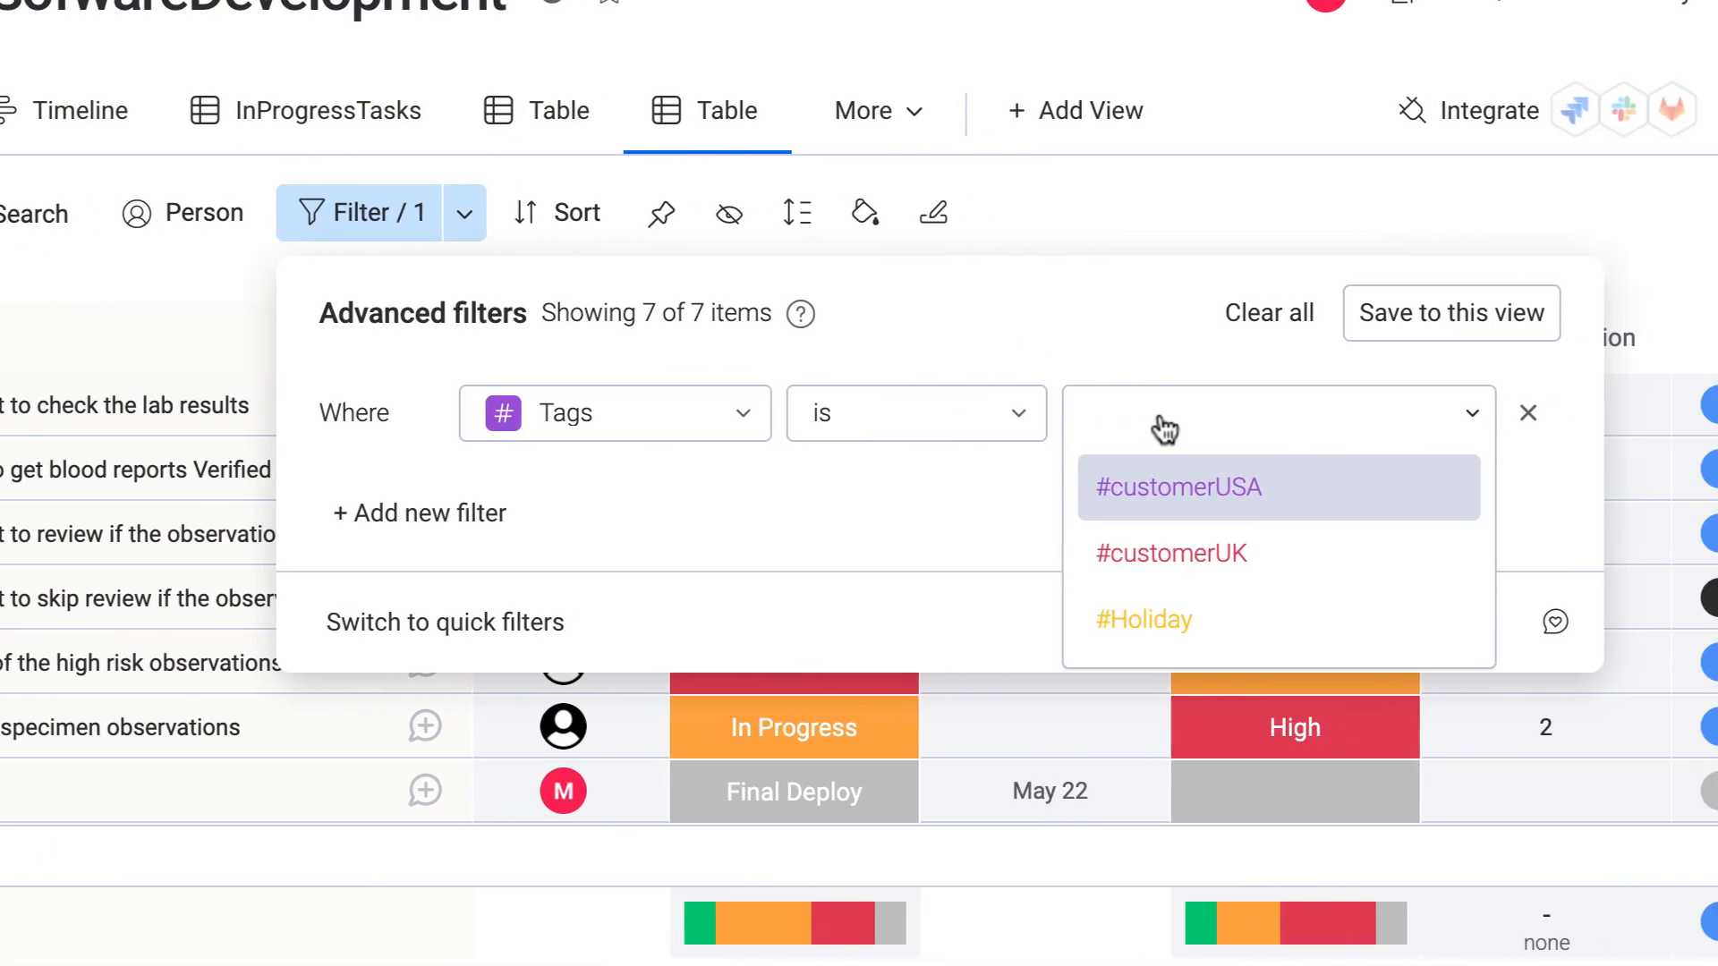
{"action": "left_click", "coordinate": [1391, 580]}
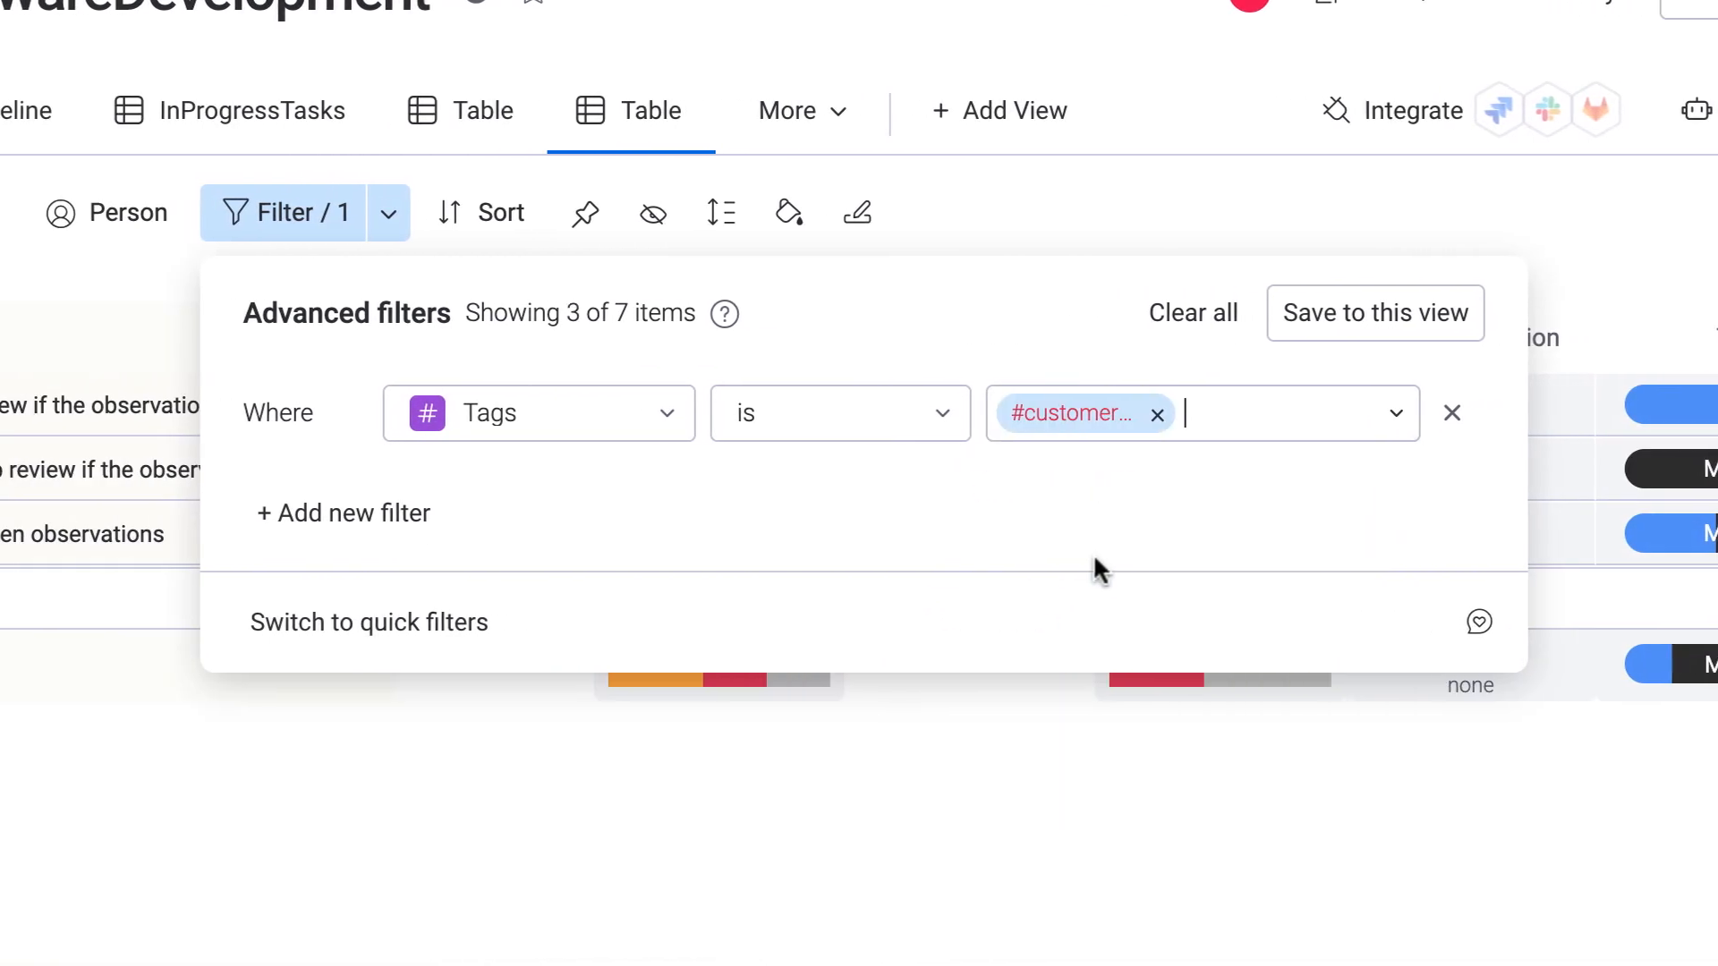
Add a second filter condition requiring High priority.
{"action": "left_click", "coordinate": [416, 515]}
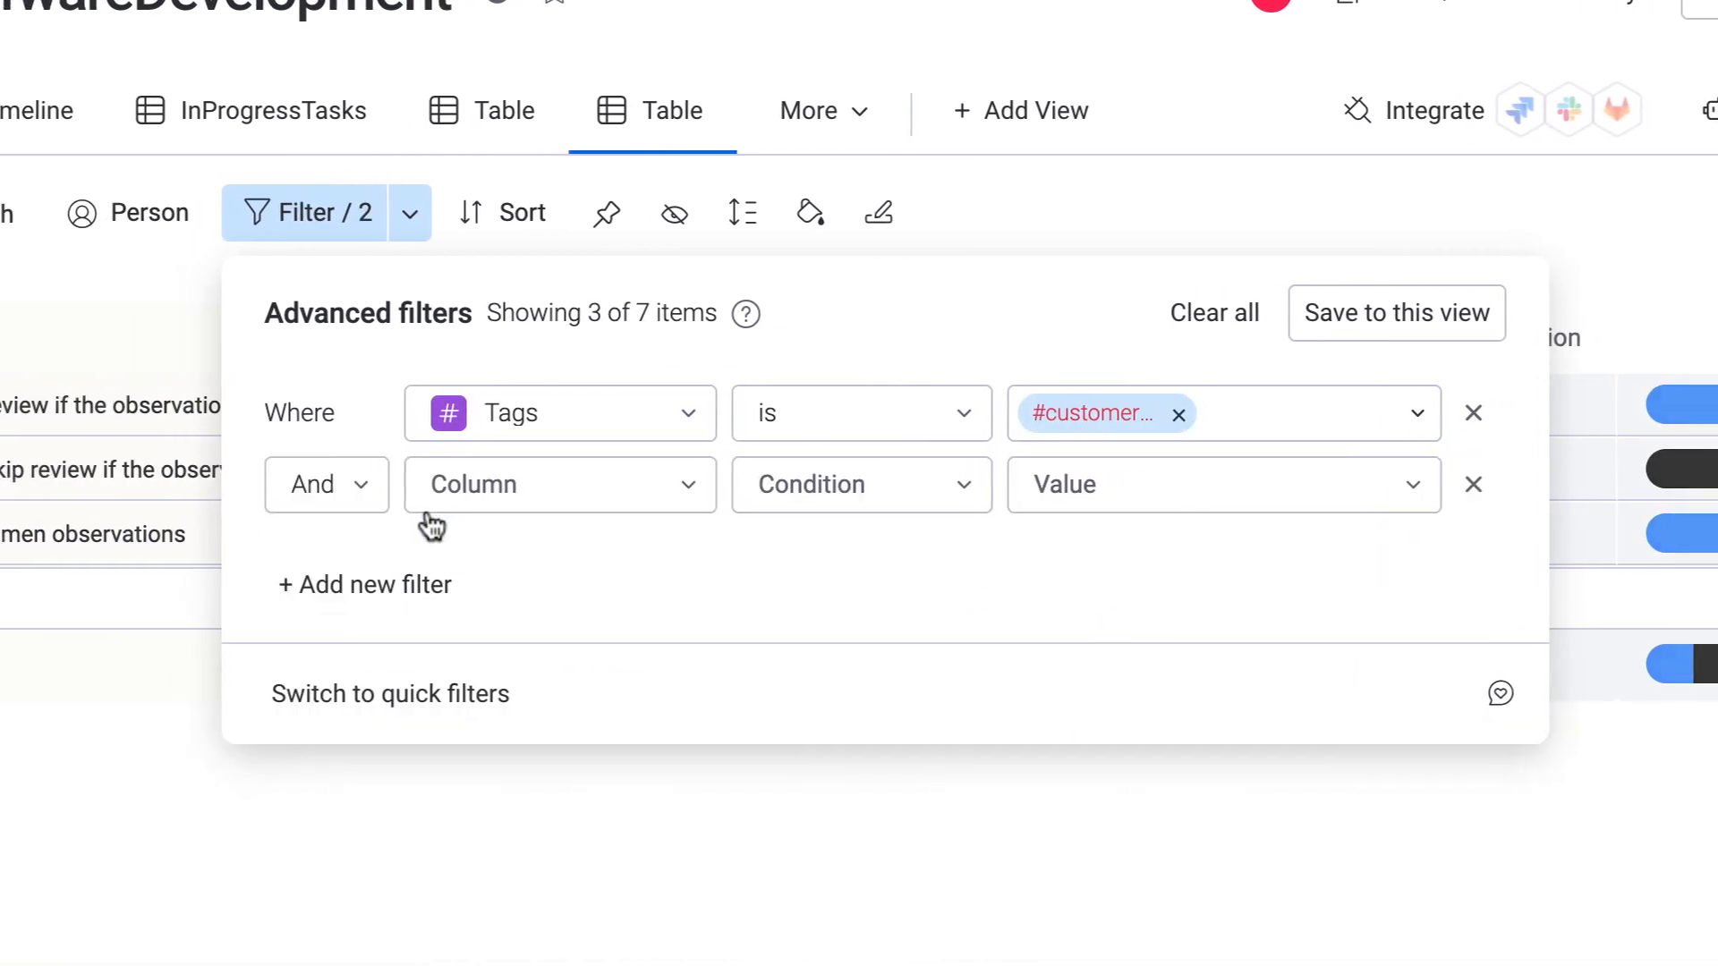
{"action": "left_click", "coordinate": [787, 370]}
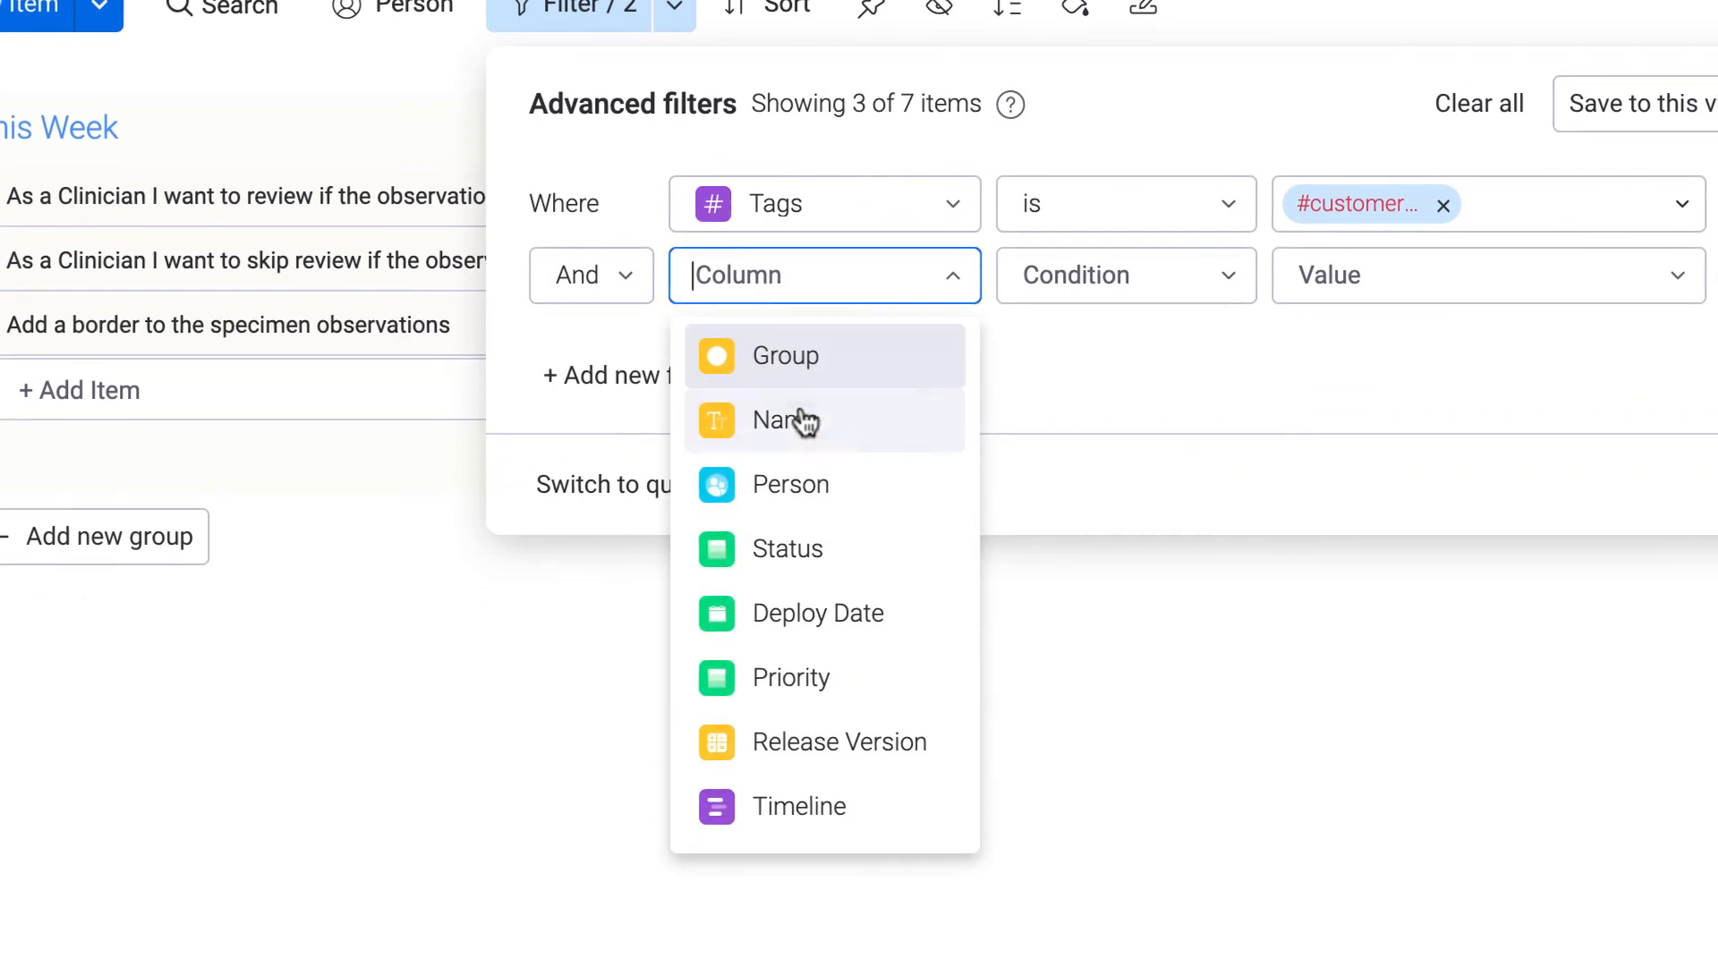
{"action": "left_click", "coordinate": [794, 724]}
{"action": "left_click", "coordinate": [1334, 368]}
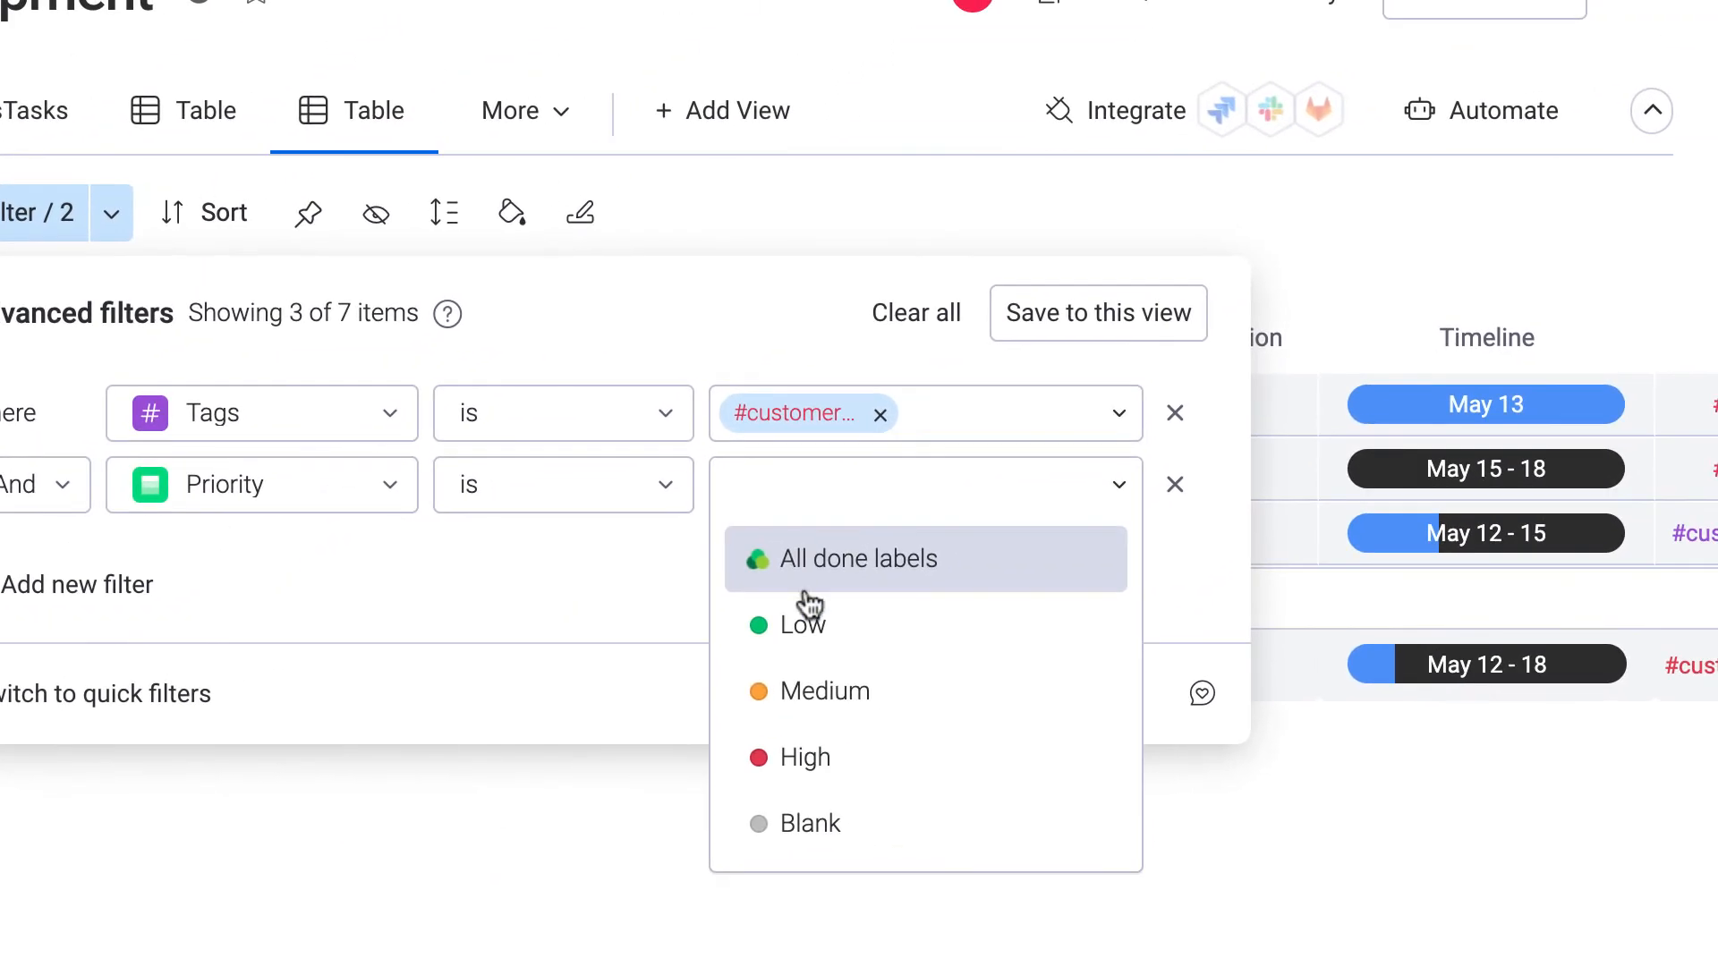
{"action": "left_click", "coordinate": [928, 666]}
Add a third condition for In Progress status and save the filters to the view.
{"action": "left_click", "coordinate": [189, 493]}
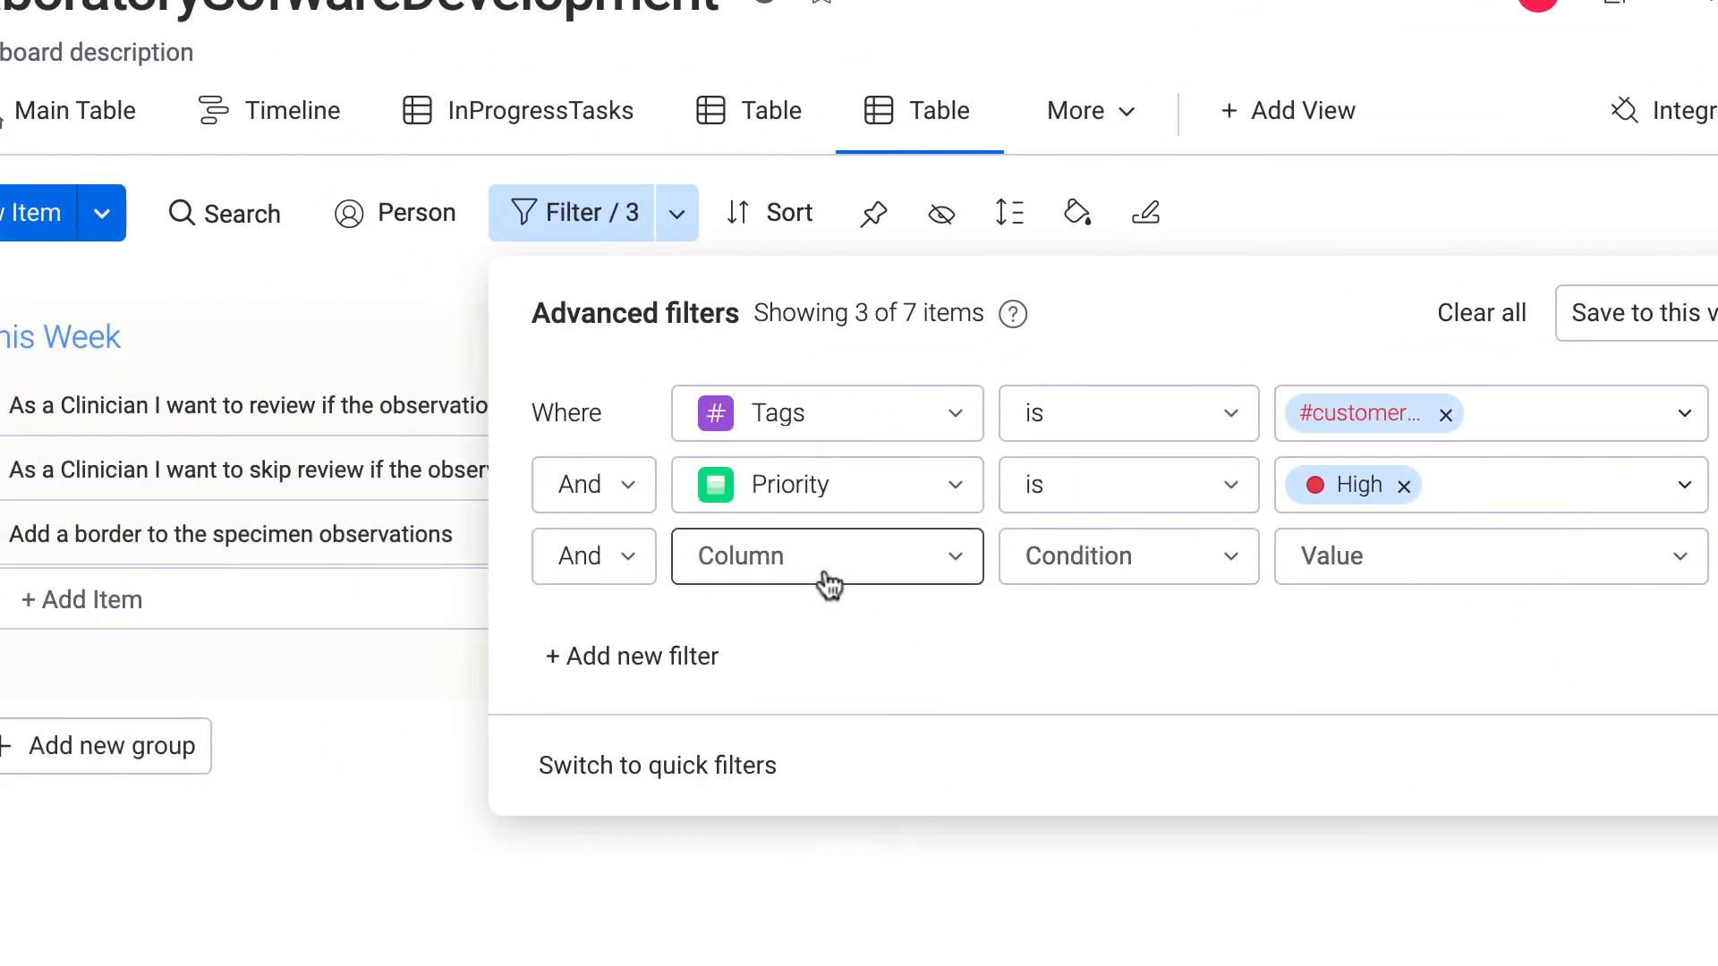
{"action": "left_click", "coordinate": [796, 565]}
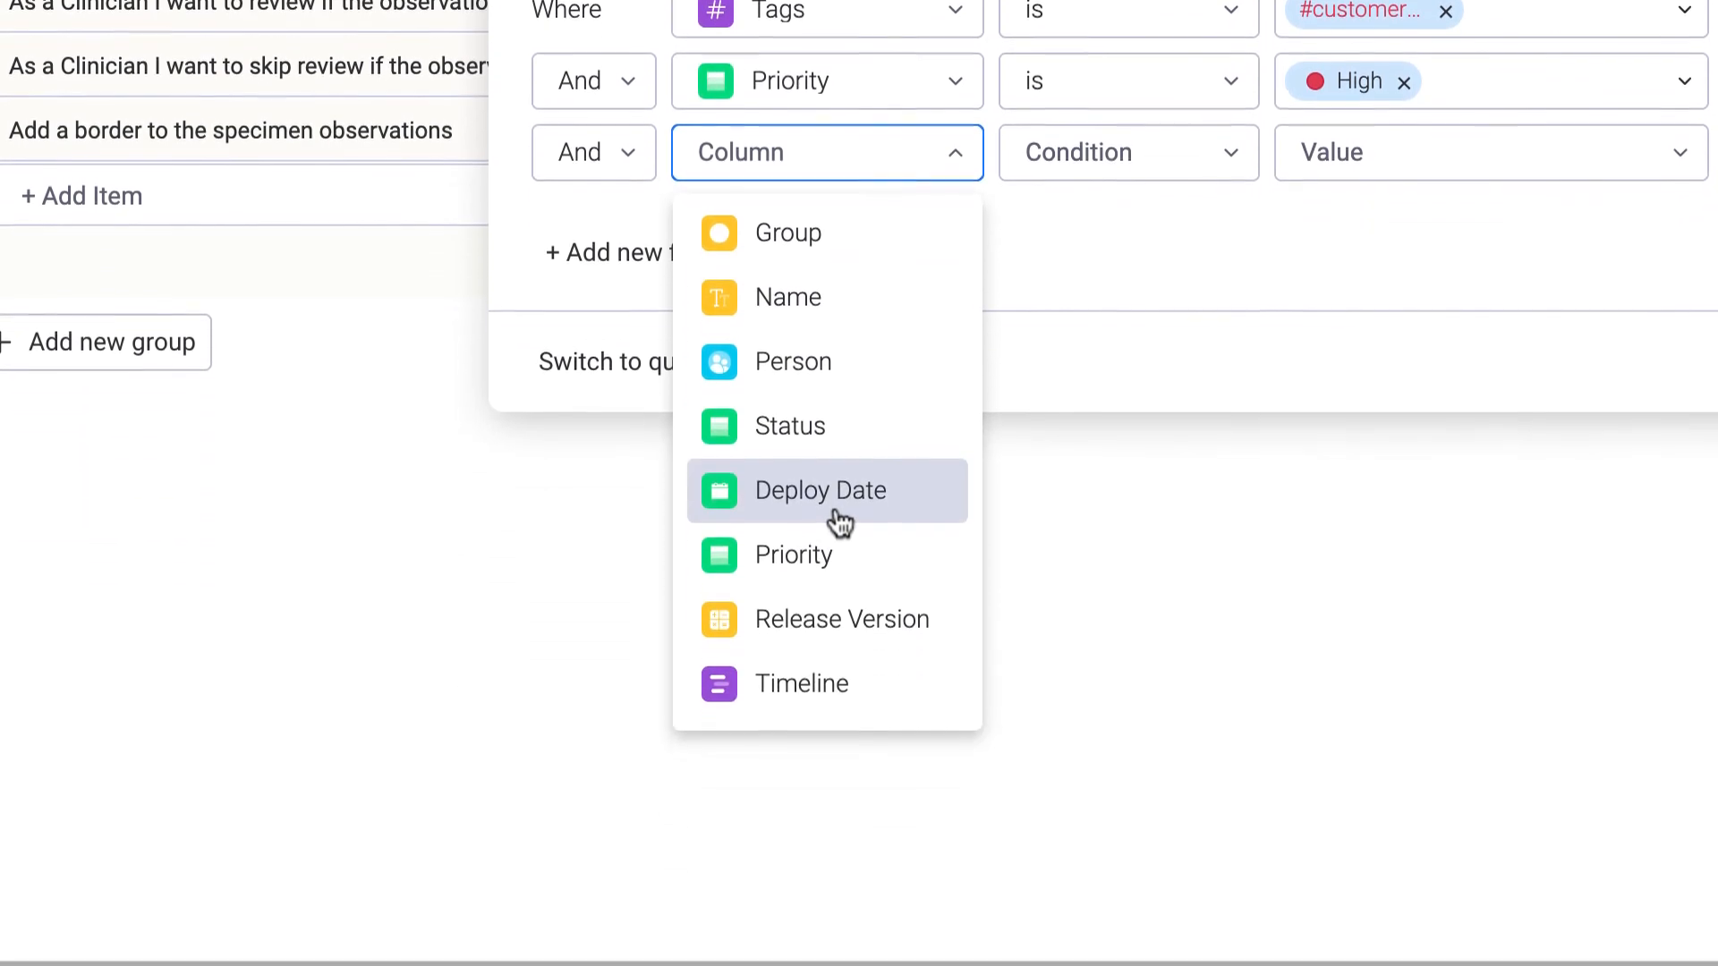
{"action": "left_click", "coordinate": [828, 747]}
{"action": "left_click", "coordinate": [1324, 462]}
{"action": "left_click", "coordinate": [866, 470]}
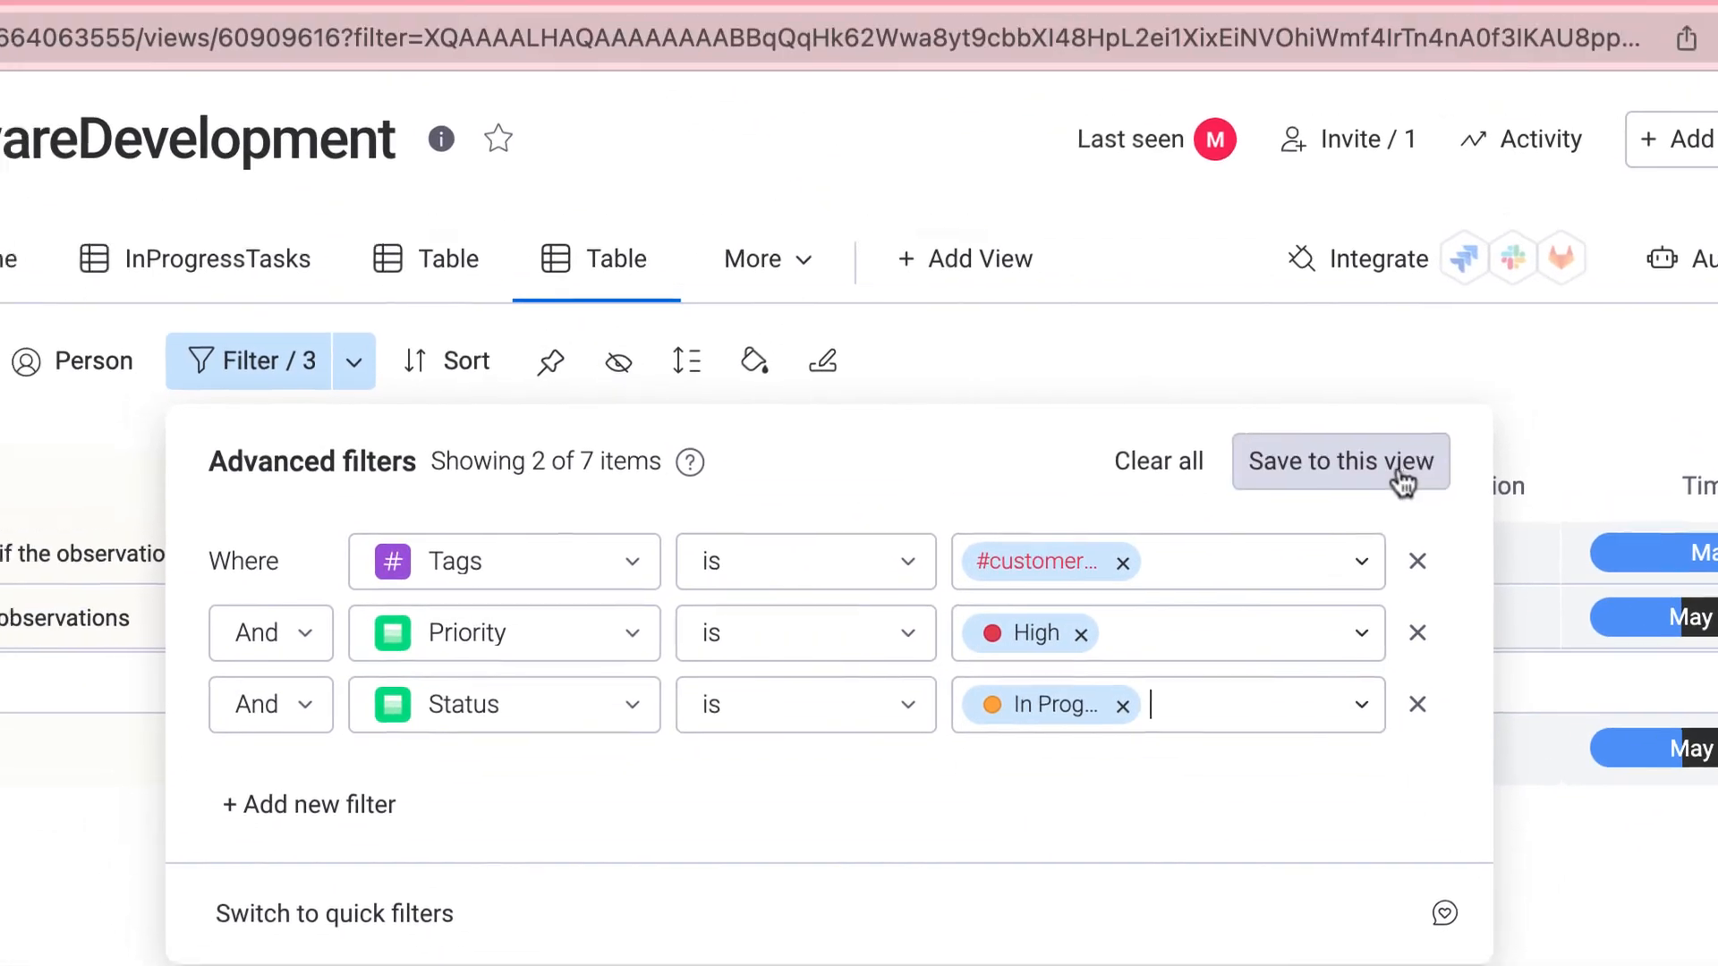
{"action": "left_click", "coordinate": [1402, 481]}
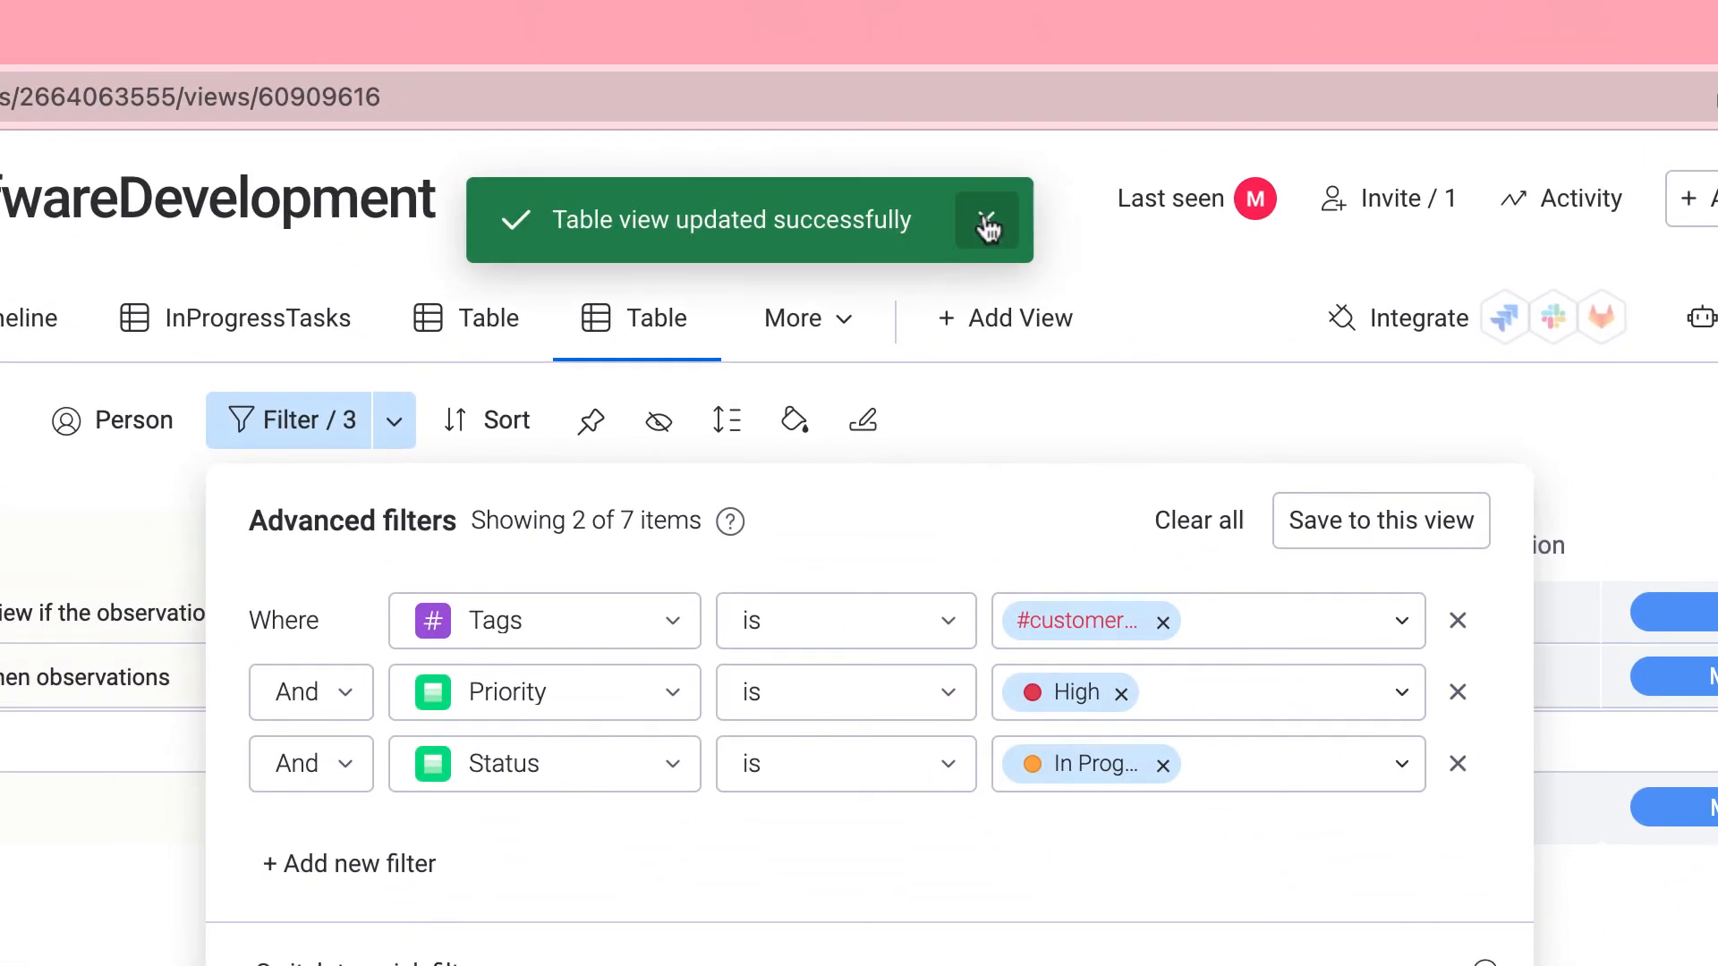
{"action": "left_click", "coordinate": [945, 166]}
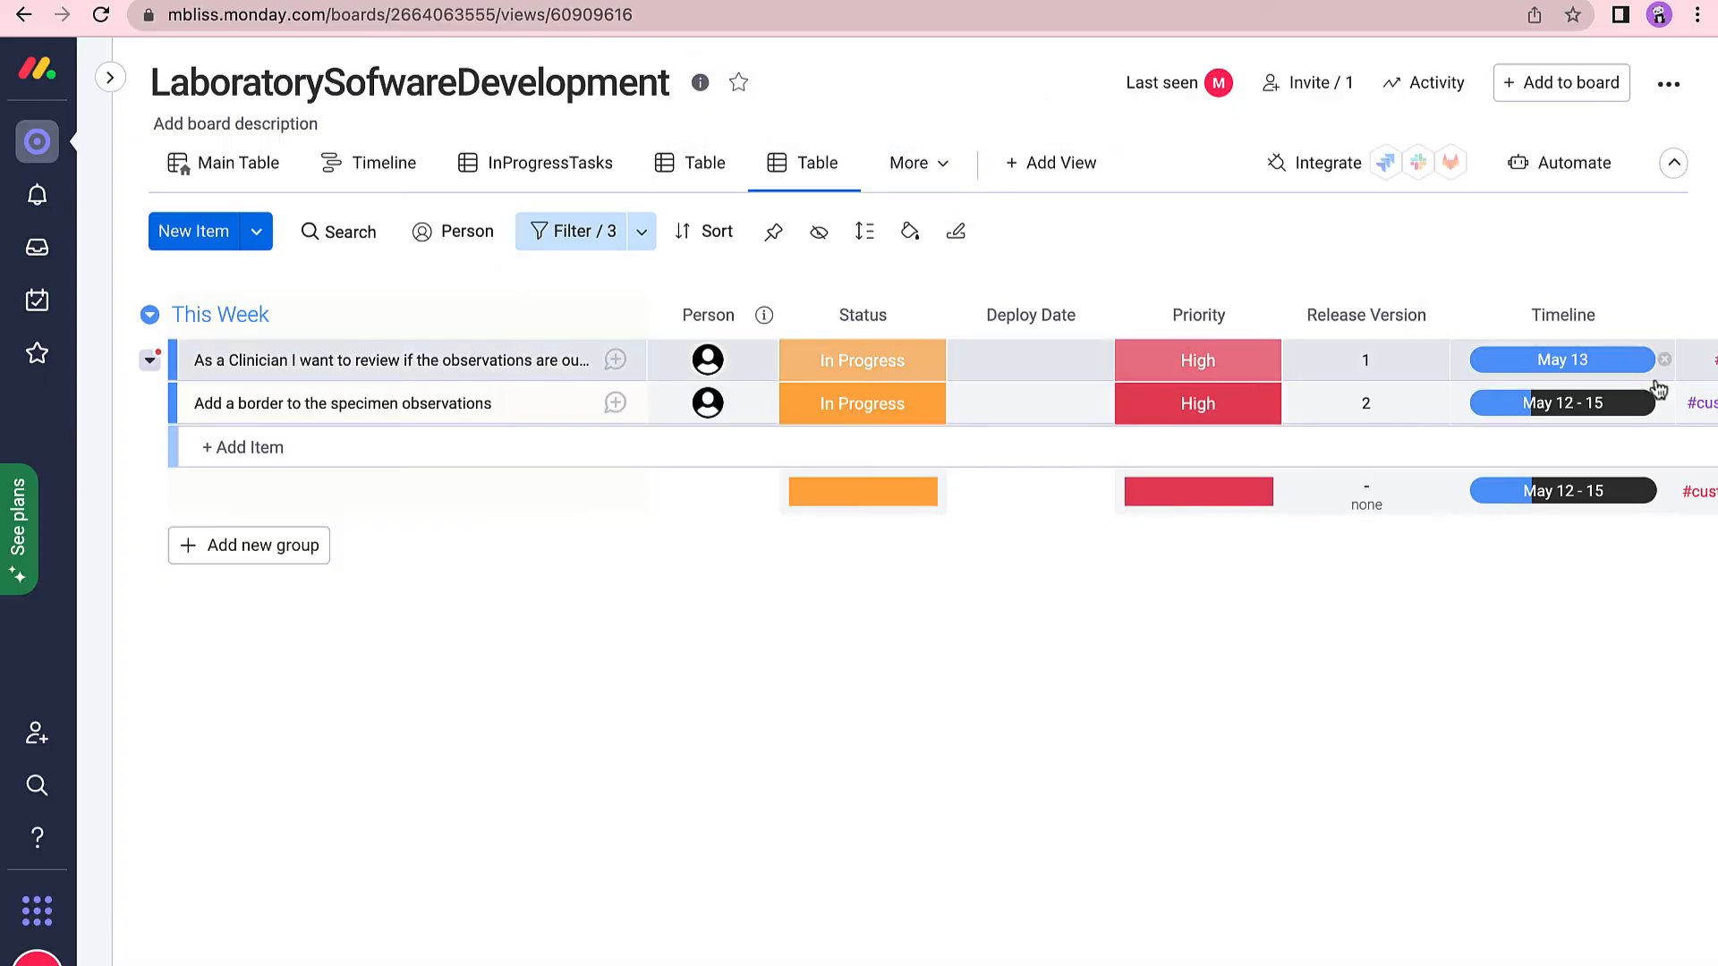
{"action": "mouse_move", "coordinate": [835, 163]}
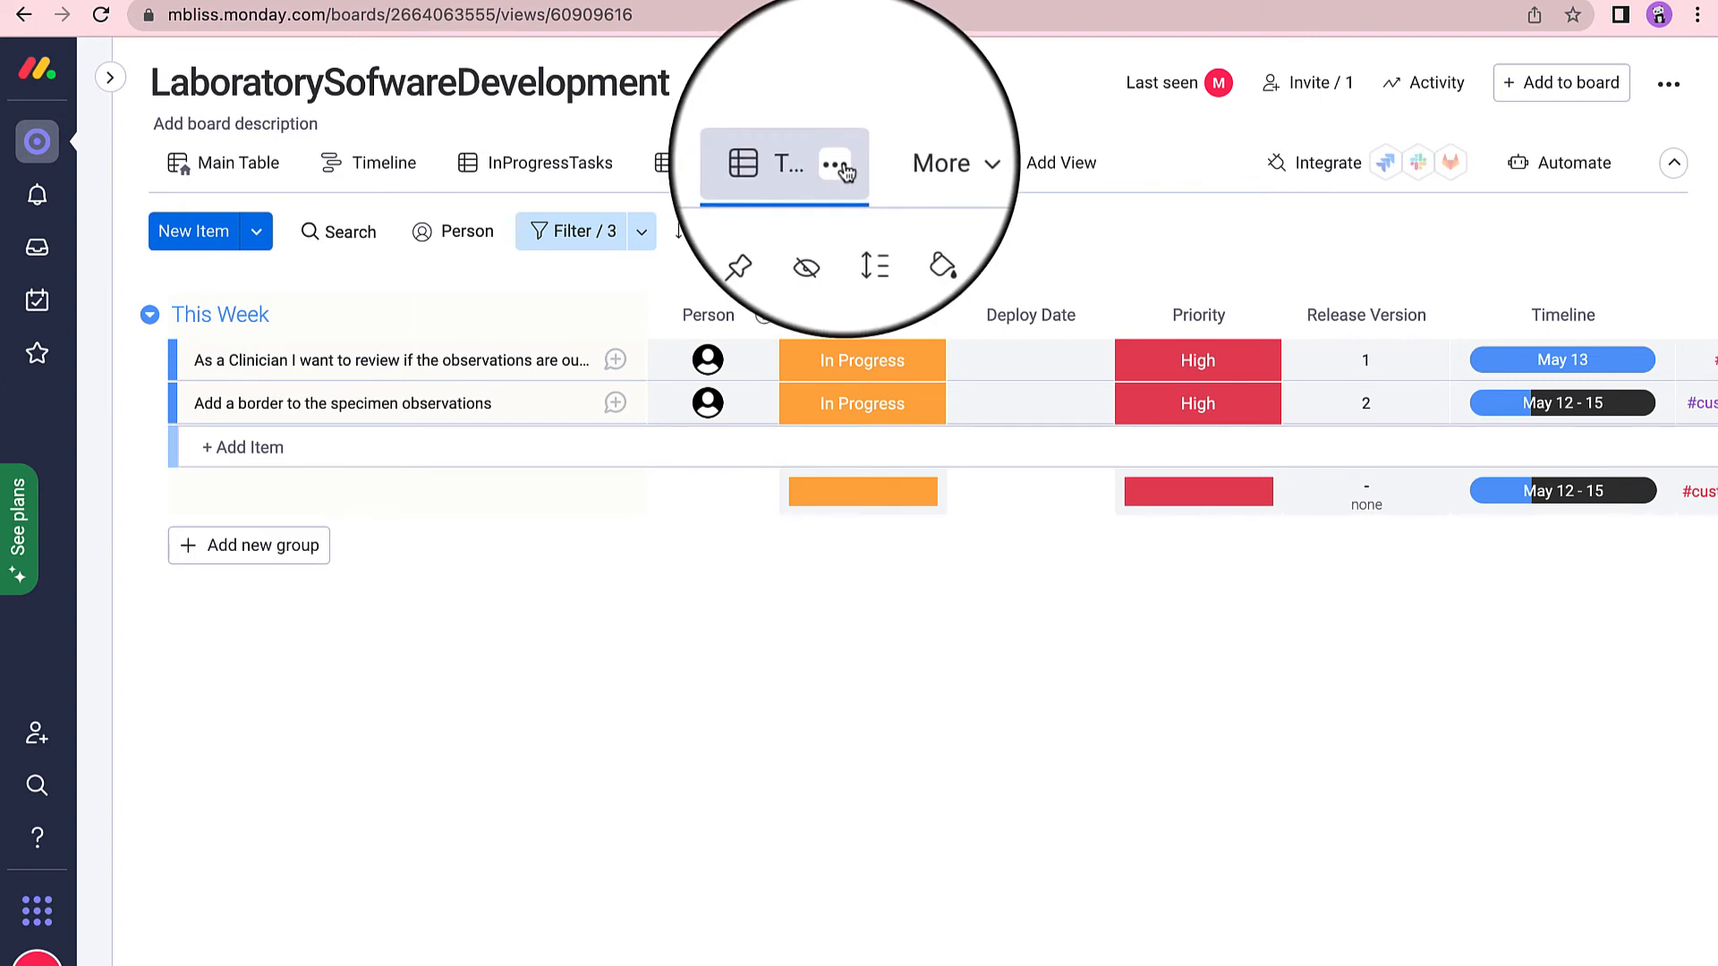
Rename the Table view to FilterUKCust.
{"action": "left_click", "coordinate": [838, 166]}
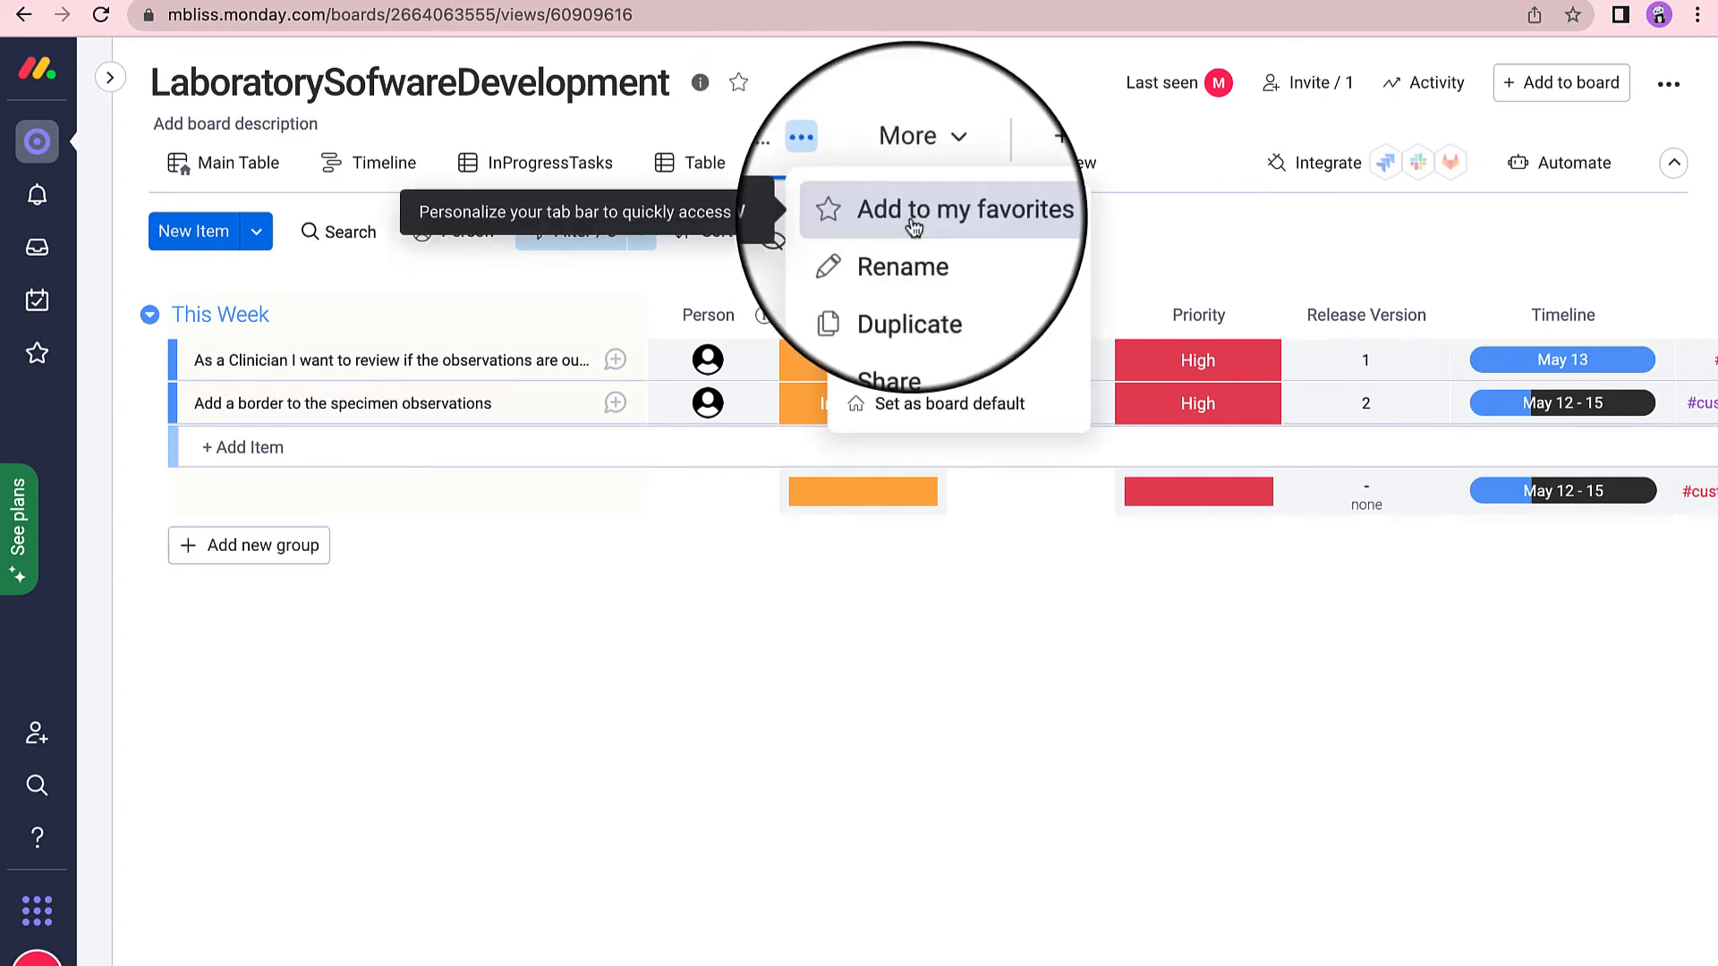
{"action": "left_click", "coordinate": [923, 267]}
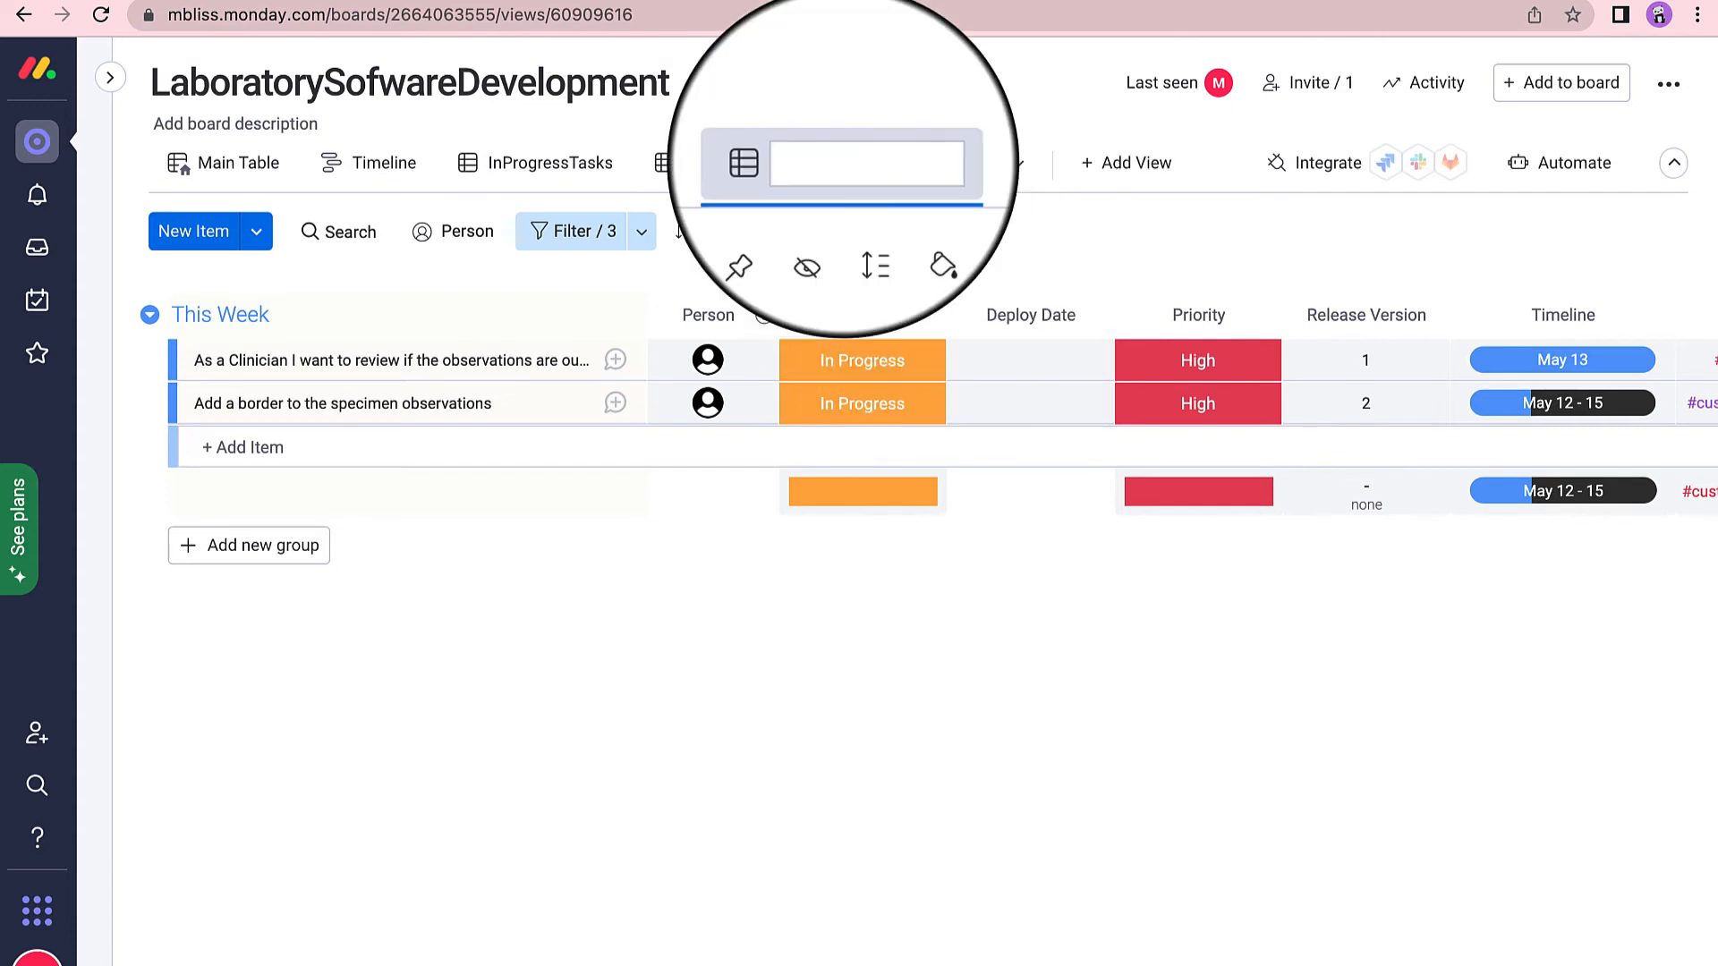
{"action": "type", "text": "FilterUKCust"}
{"action": "key", "text": "Return"}
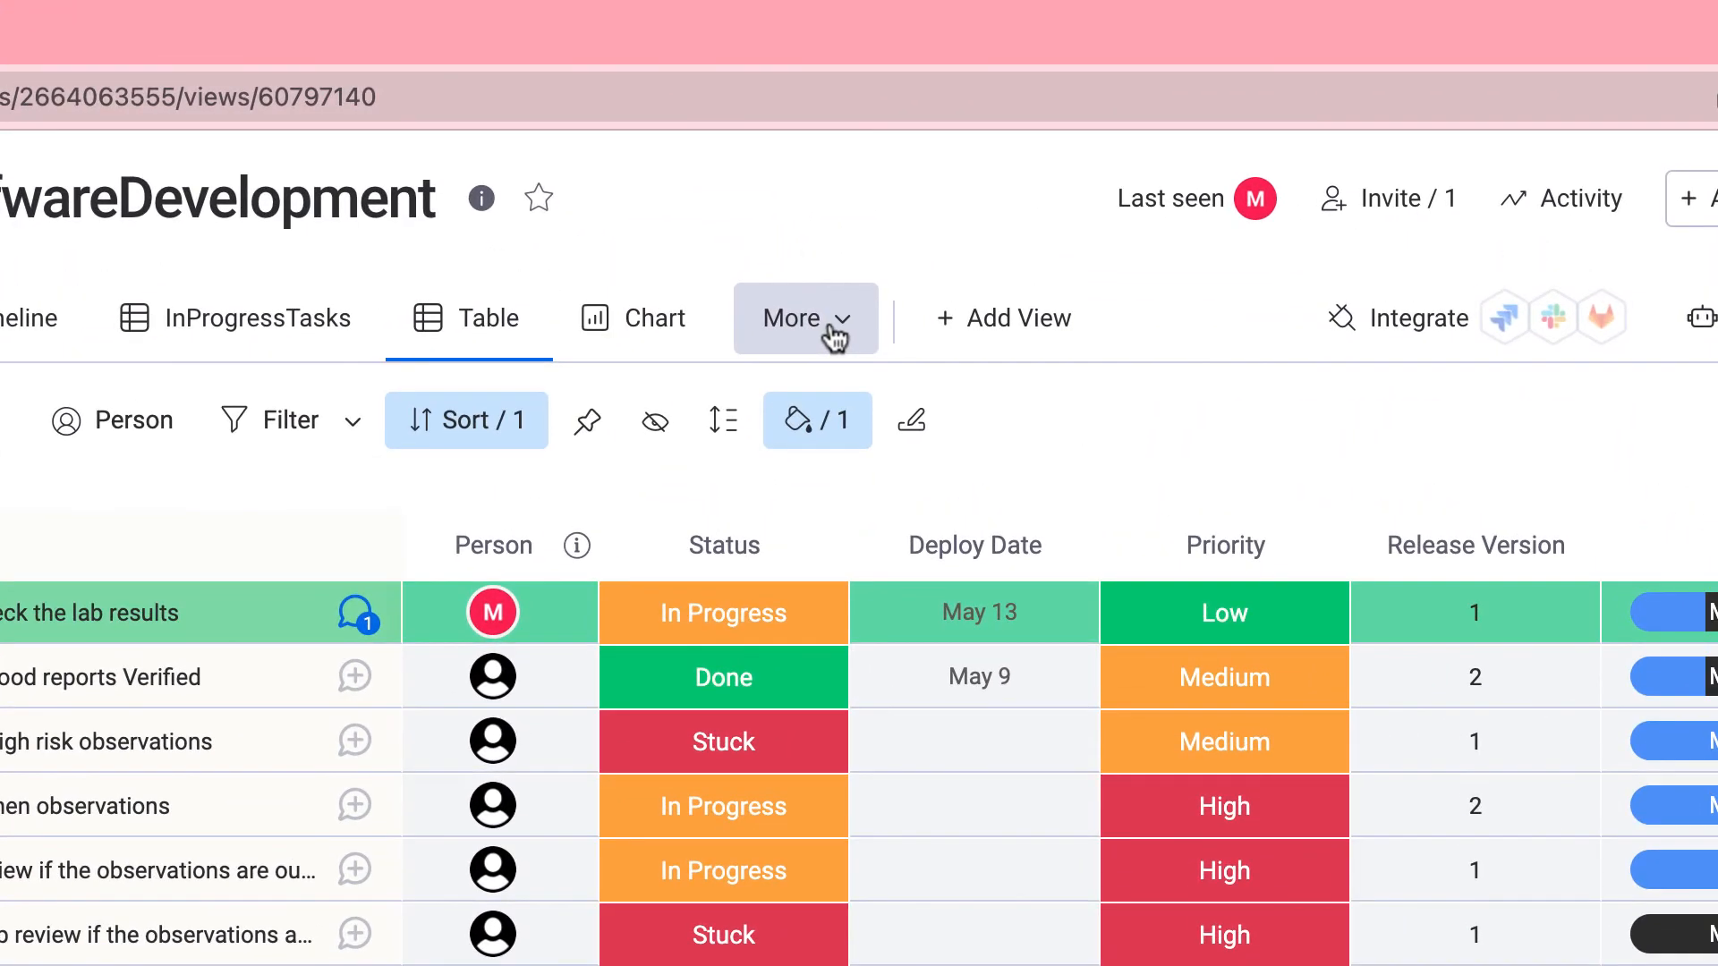
Reopen FilterUKCust from the views list, then switch back to the Main Table.
{"action": "left_click", "coordinate": [830, 332]}
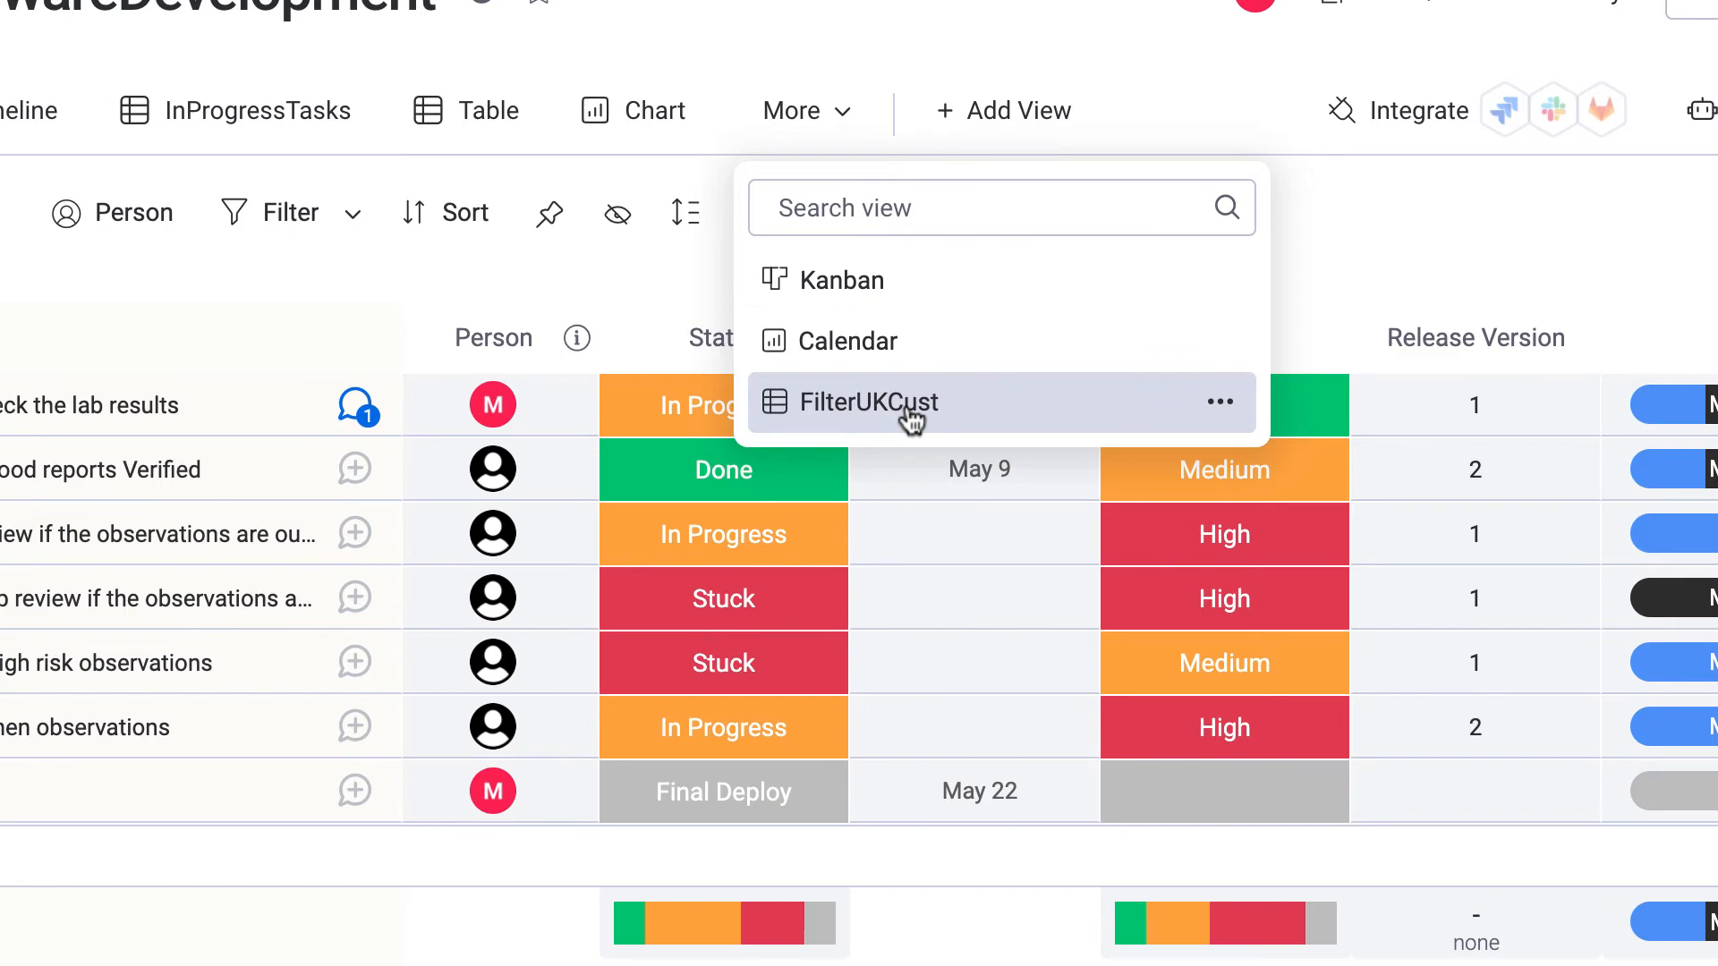
{"action": "left_click", "coordinate": [911, 419]}
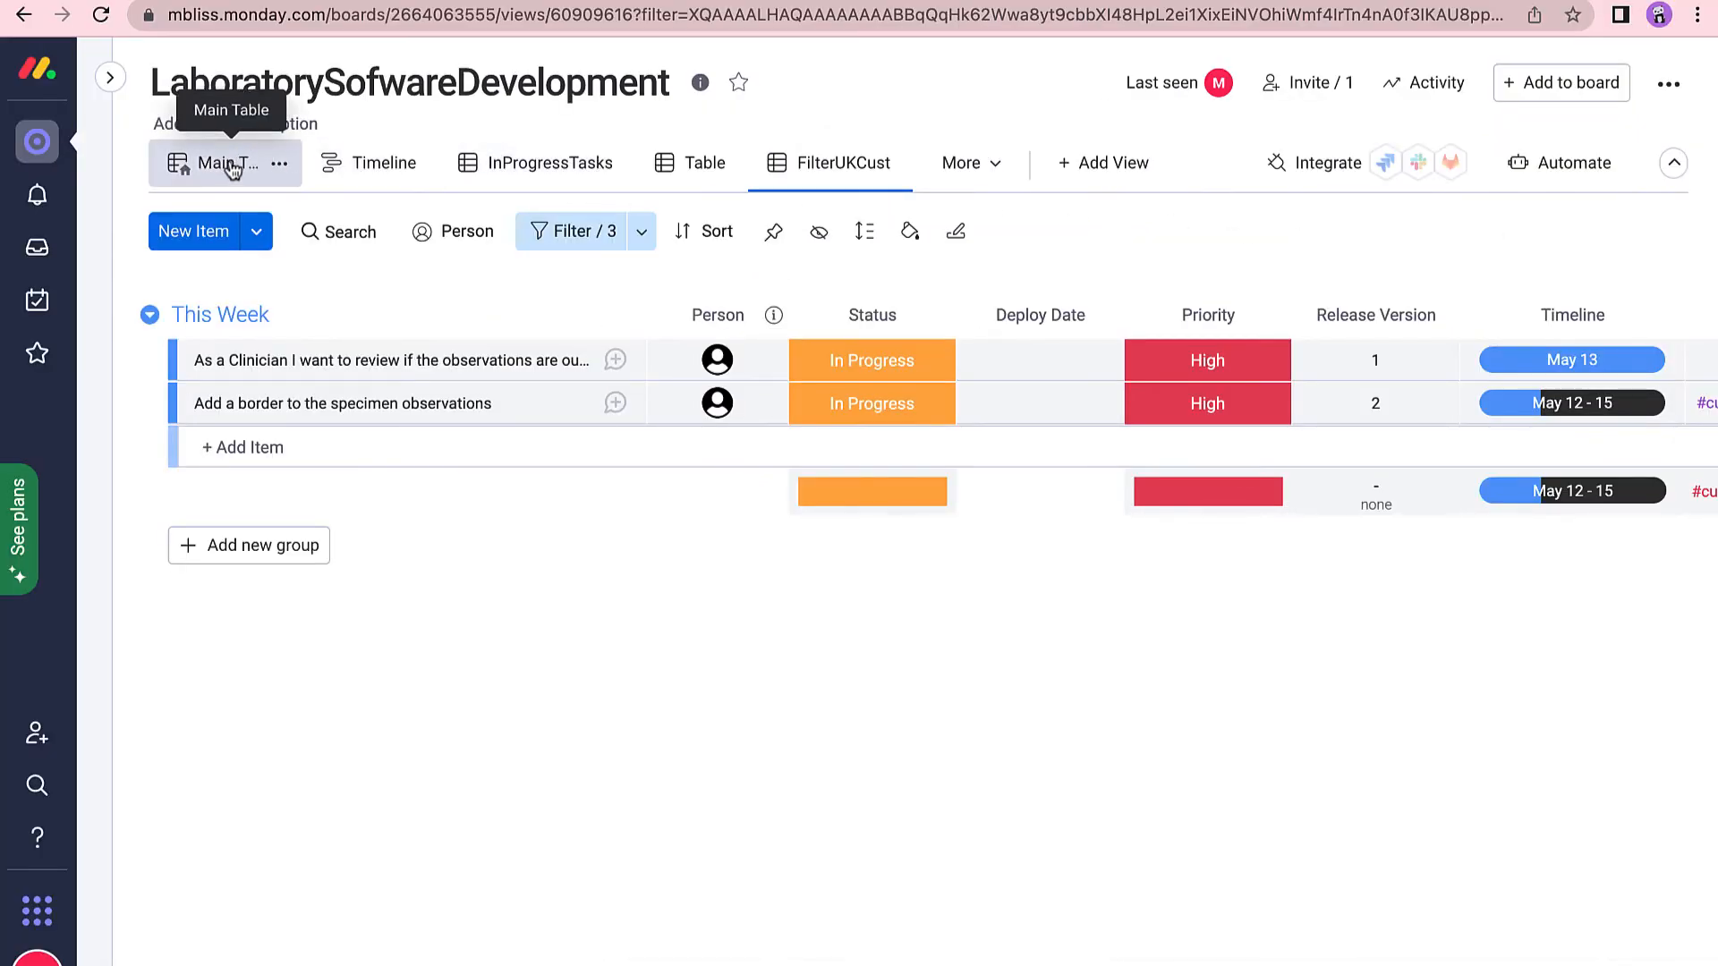
{"action": "left_click", "coordinate": [232, 168]}
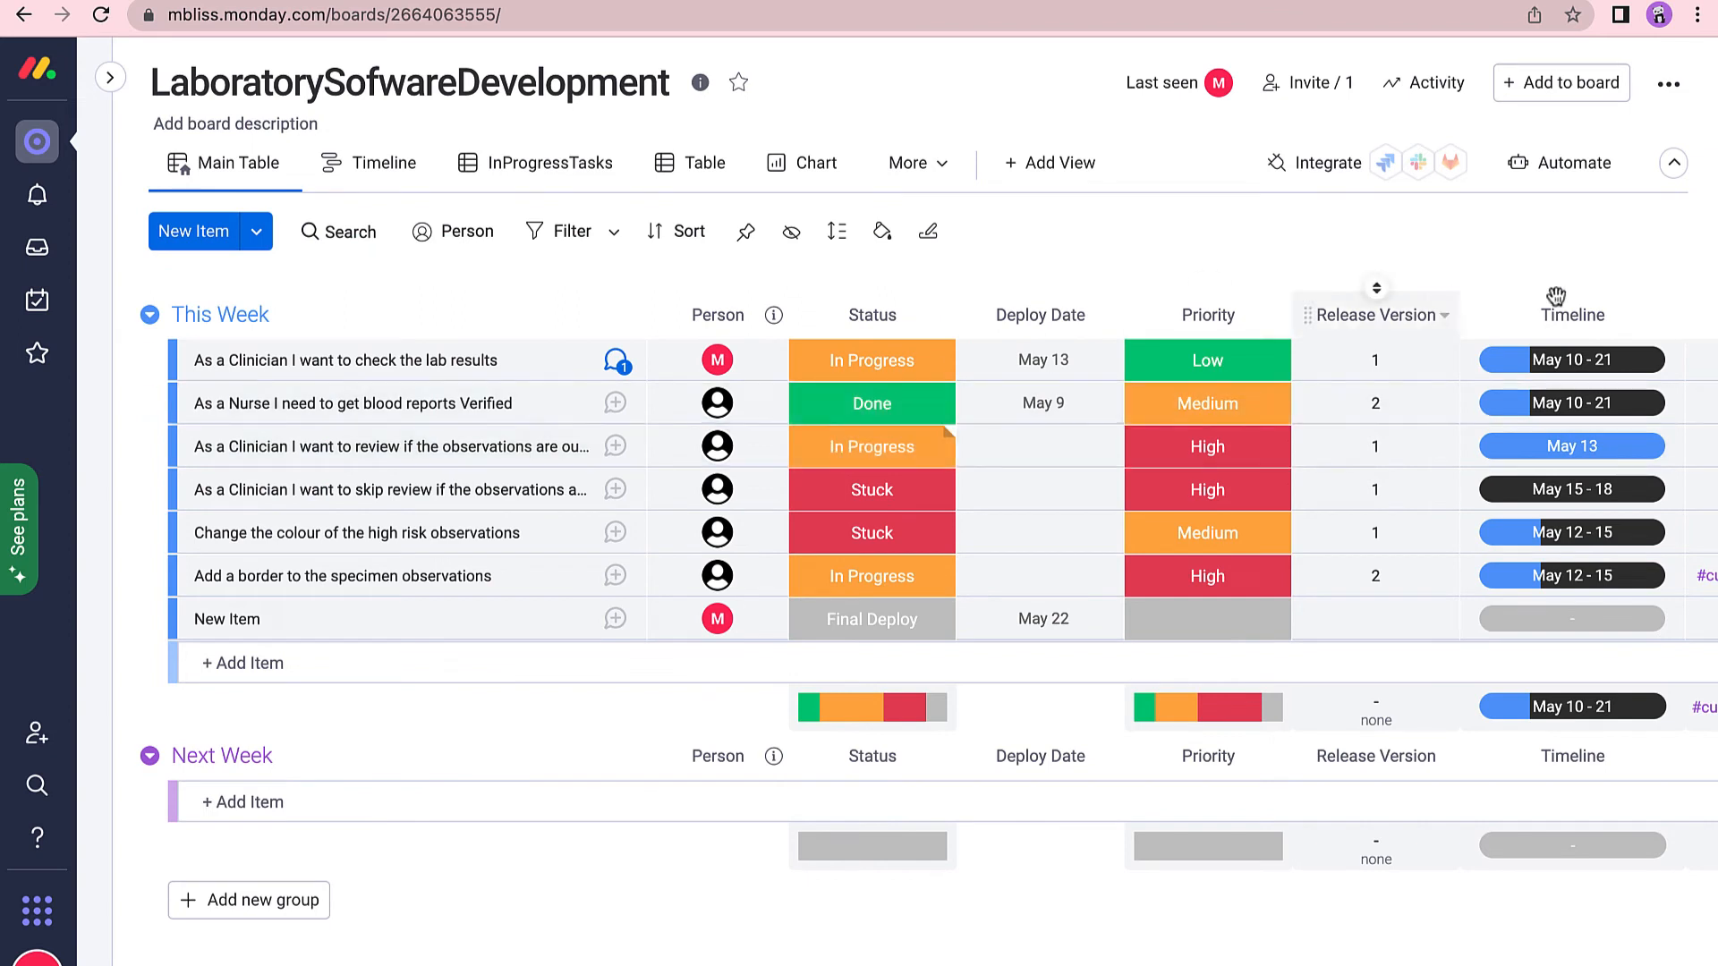
Start a custom automation triggered when Status changes to Final Deploy.
{"action": "left_click", "coordinate": [1557, 166]}
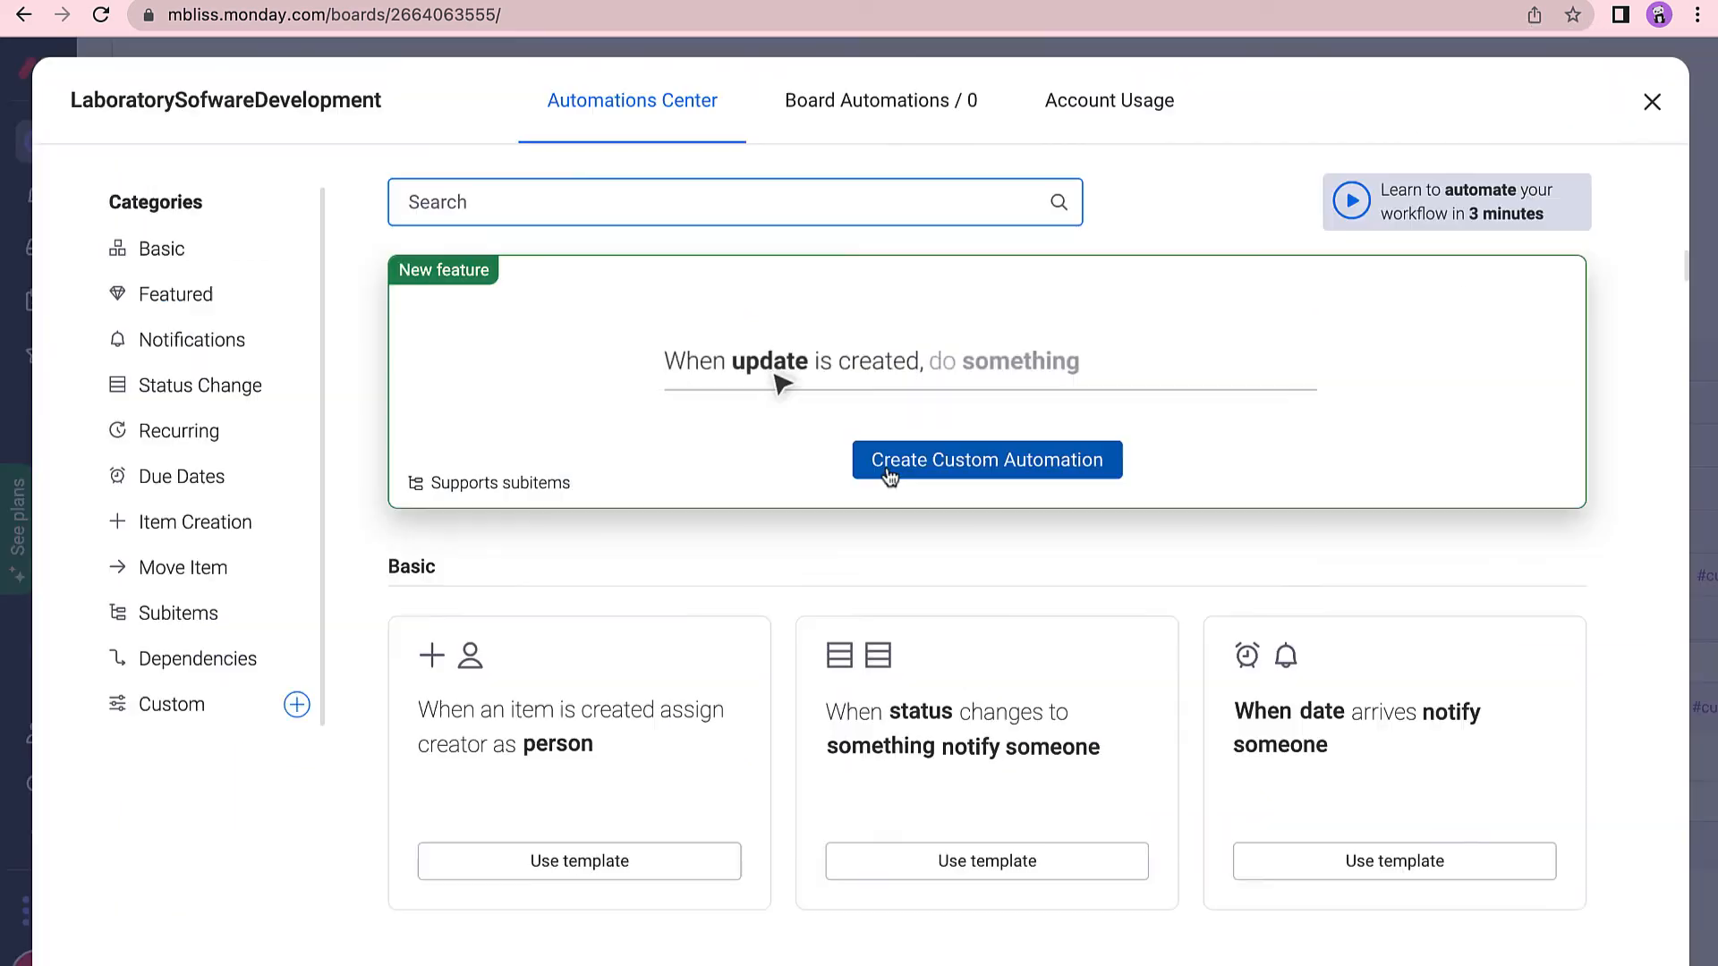
{"action": "left_click", "coordinate": [963, 463]}
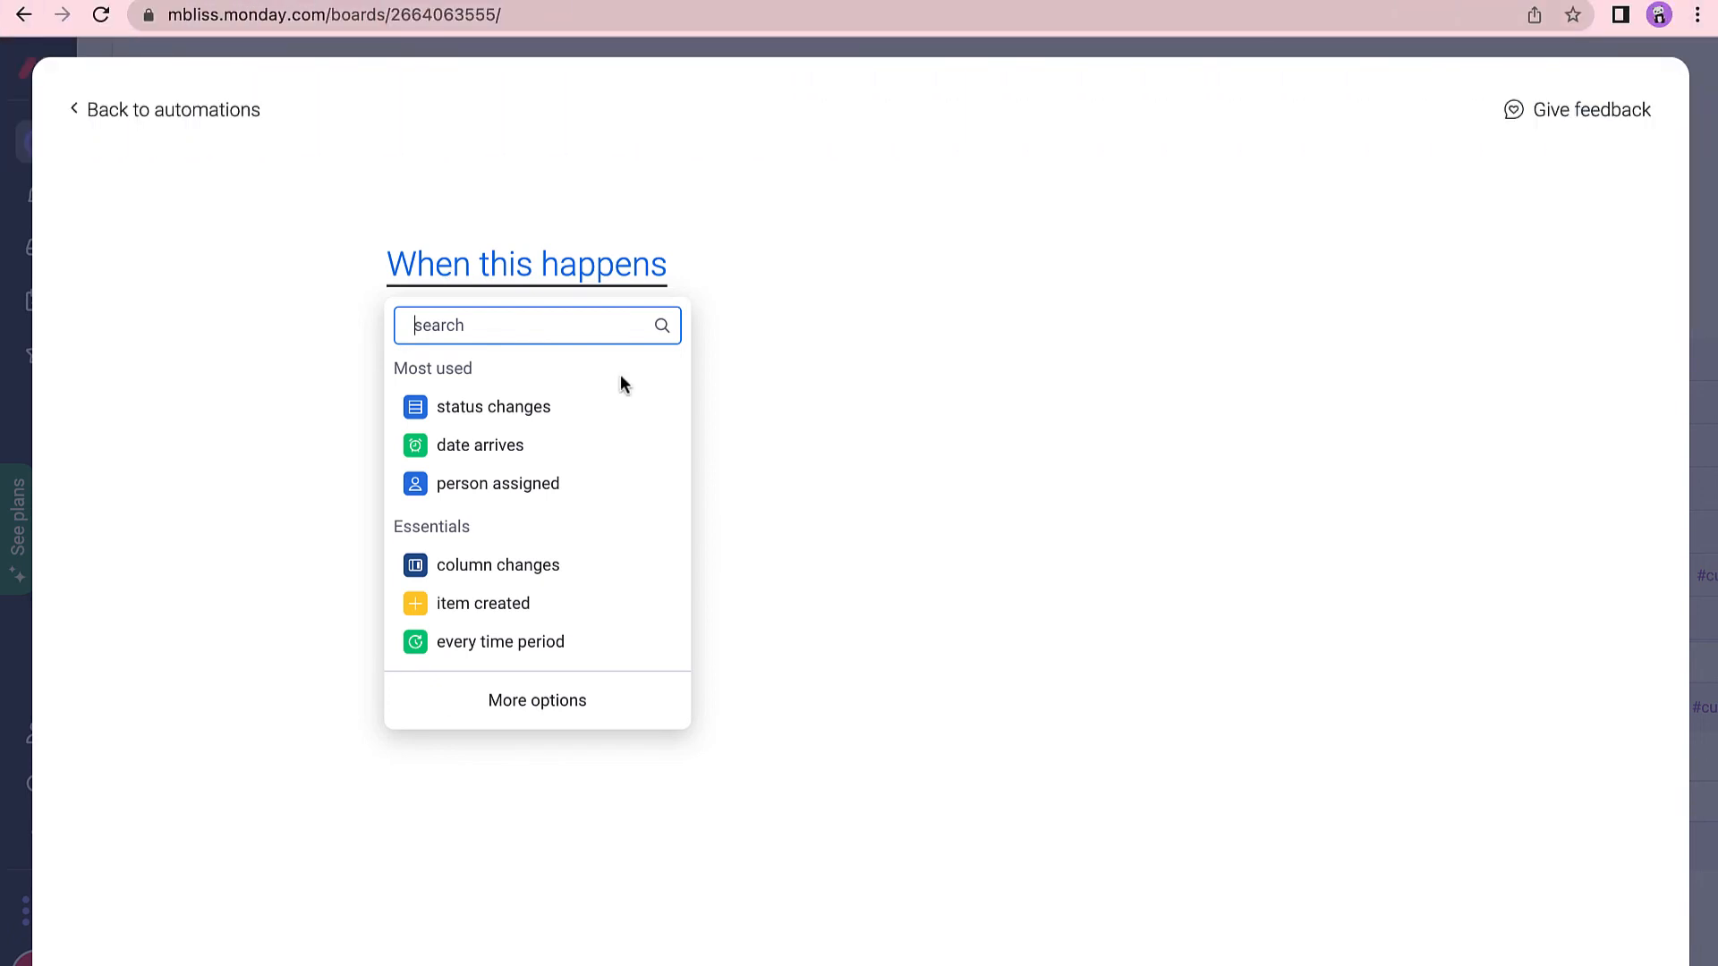
{"action": "left_click", "coordinate": [519, 407]}
{"action": "left_click", "coordinate": [546, 367]}
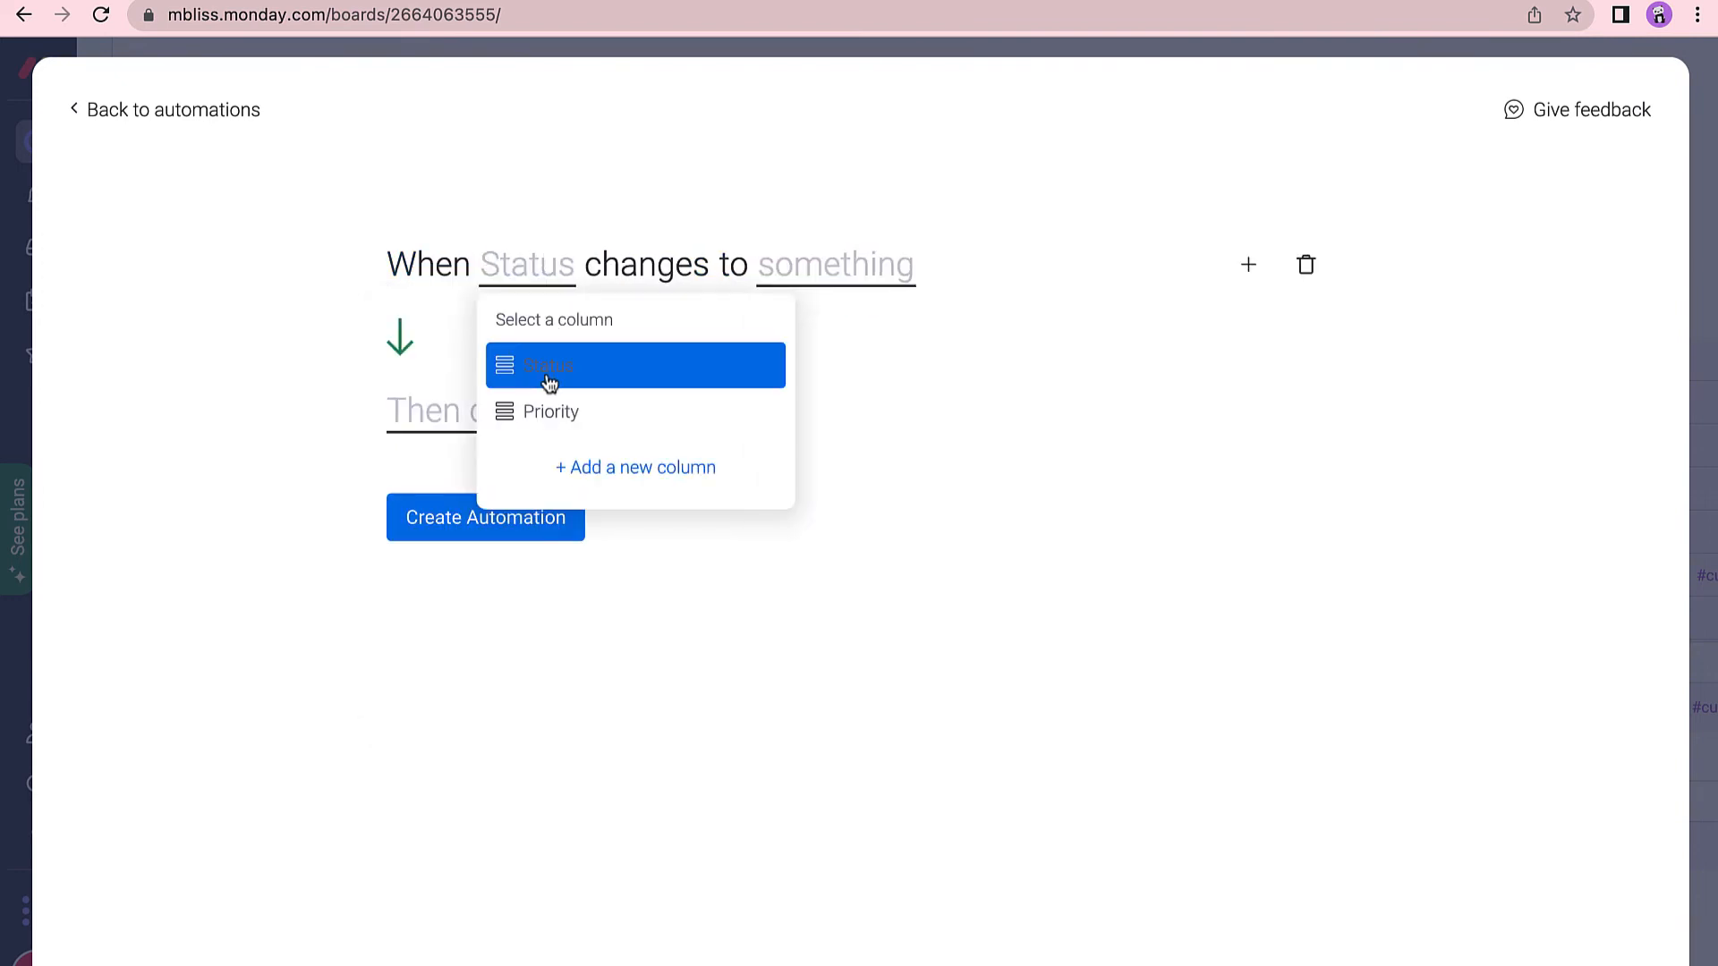
{"action": "left_click", "coordinate": [816, 276]}
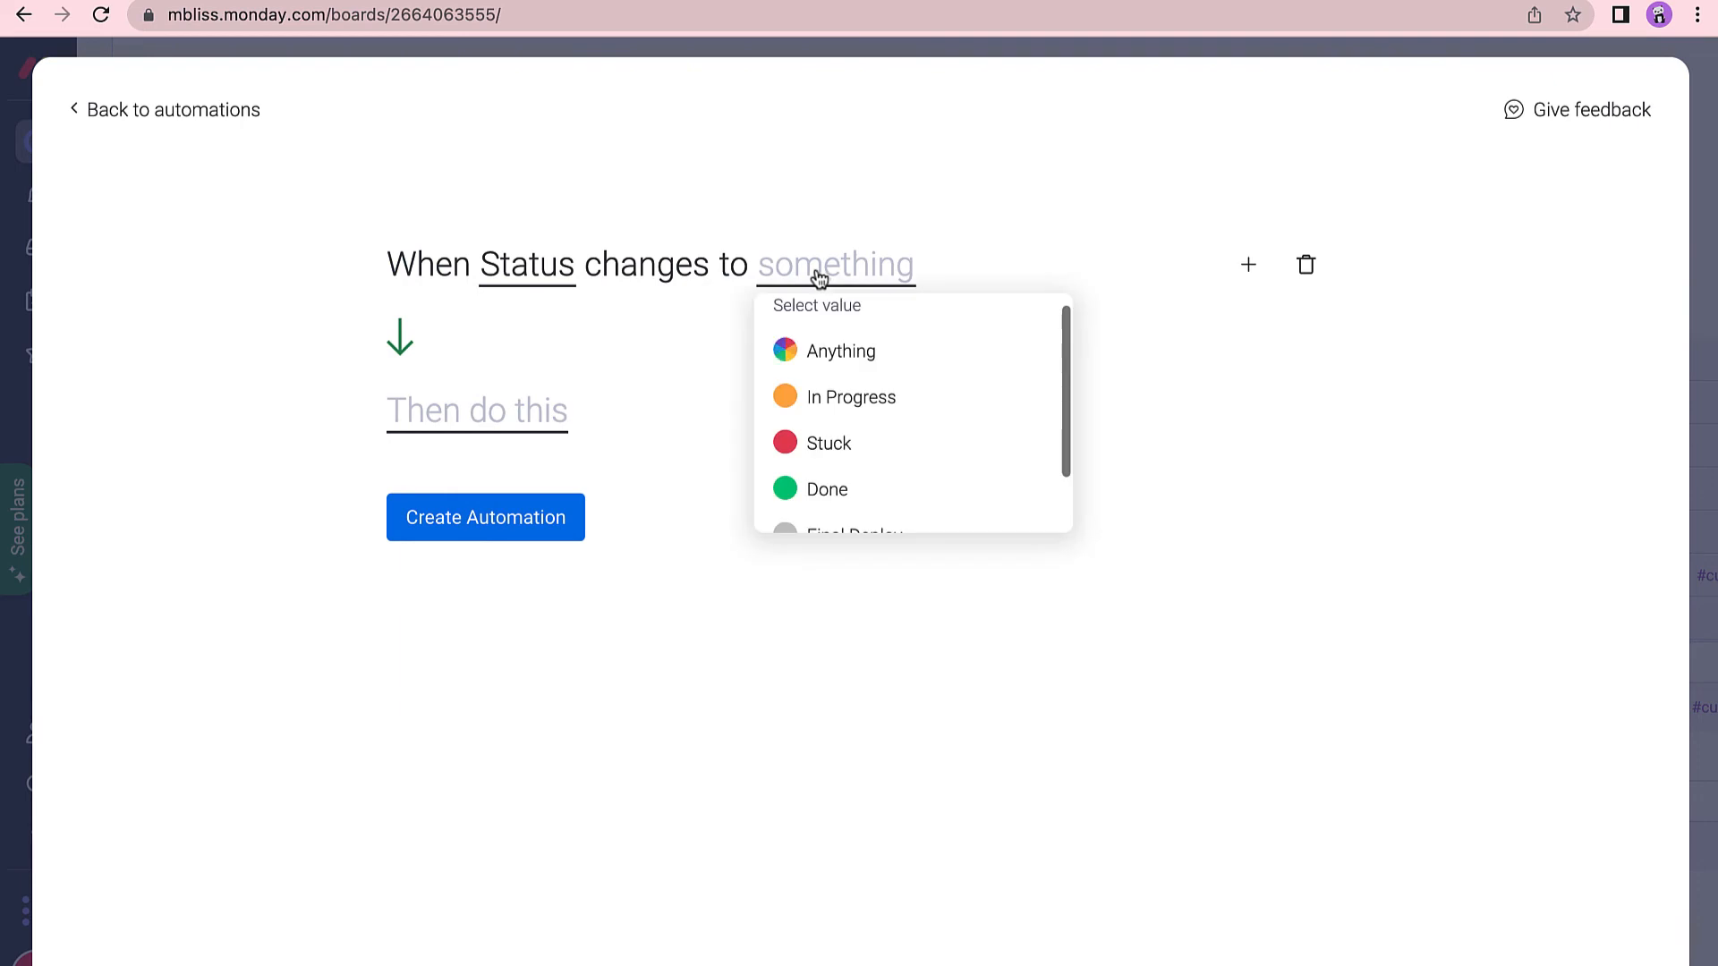
{"action": "scroll", "coordinate": [859, 448], "scroll_direction": "down", "scroll_amount": 2}
{"action": "left_click", "coordinate": [850, 468]}
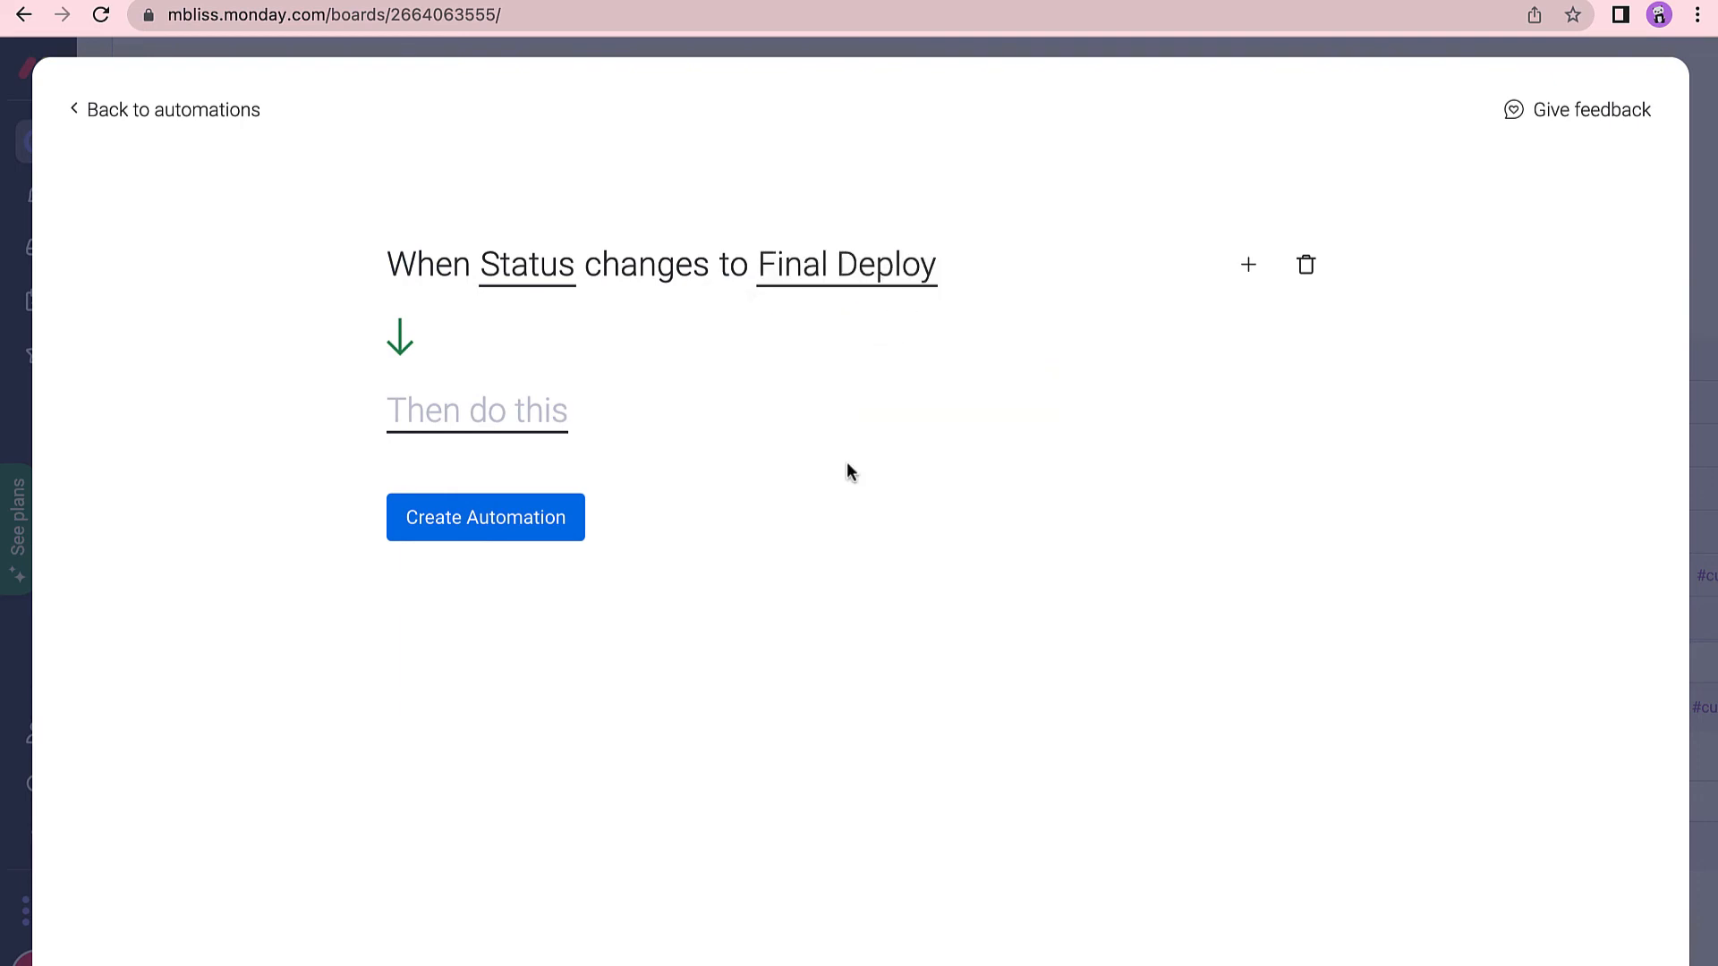
Make the action add a teammate as assignee in the Person column, and create it.
{"action": "left_click", "coordinate": [489, 416]}
{"action": "left_click", "coordinate": [501, 744]}
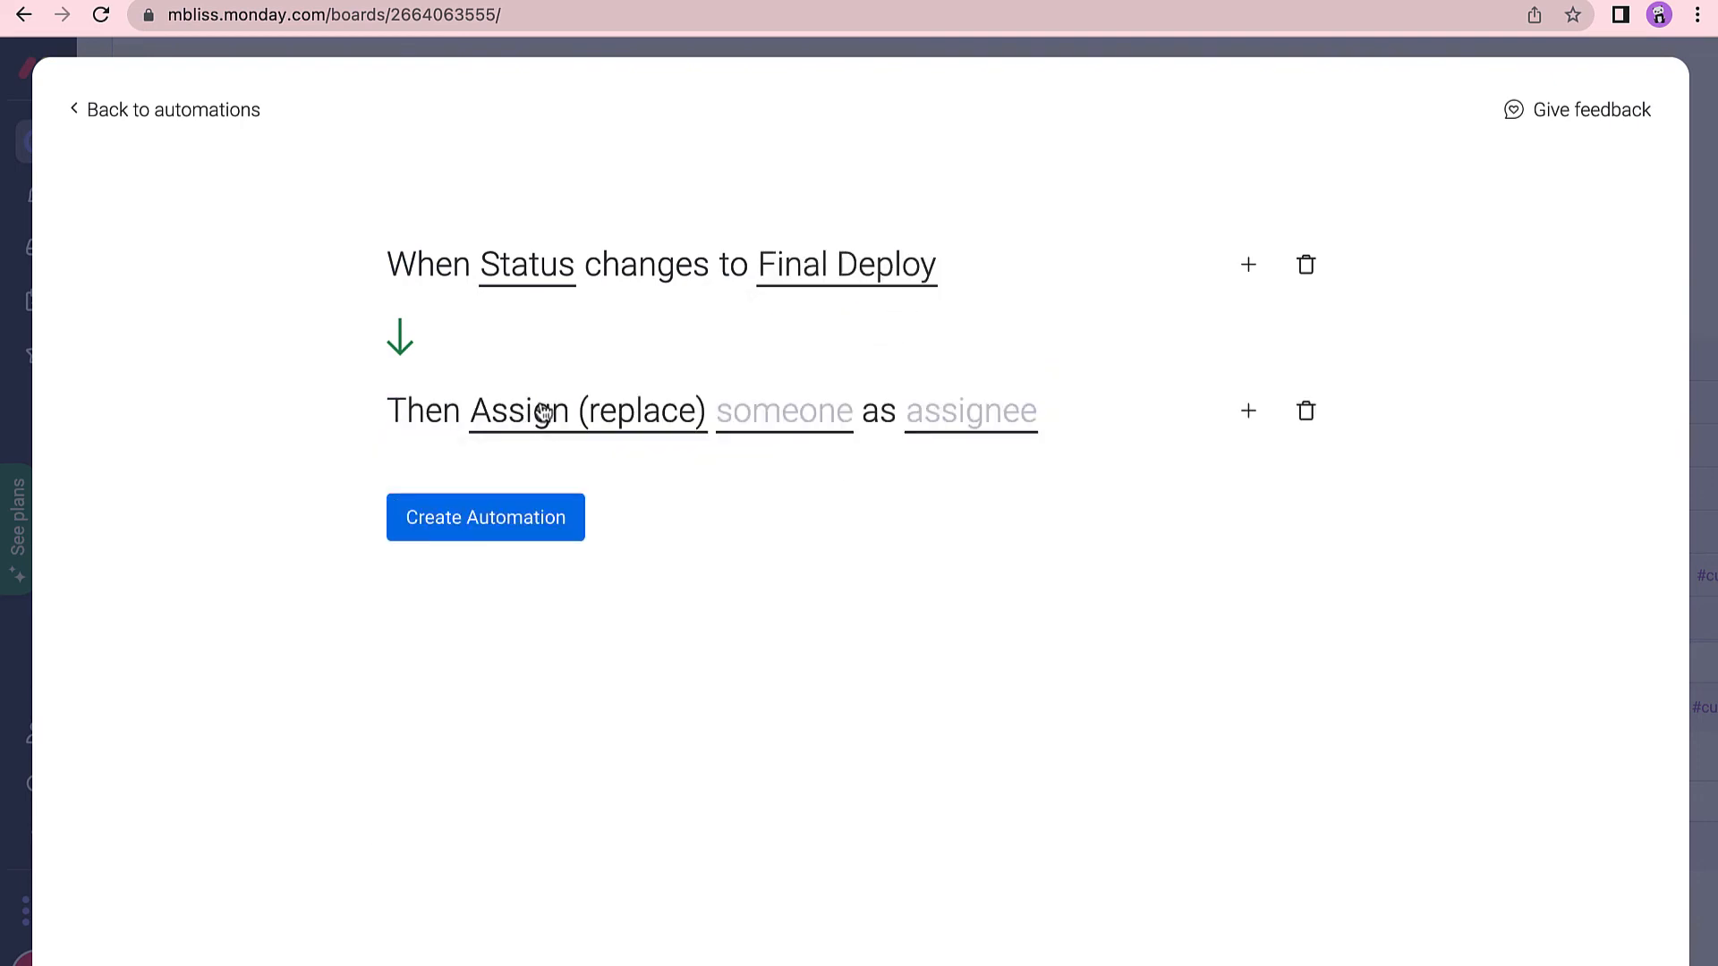
{"action": "left_click", "coordinate": [542, 413]}
{"action": "left_click", "coordinate": [546, 520]}
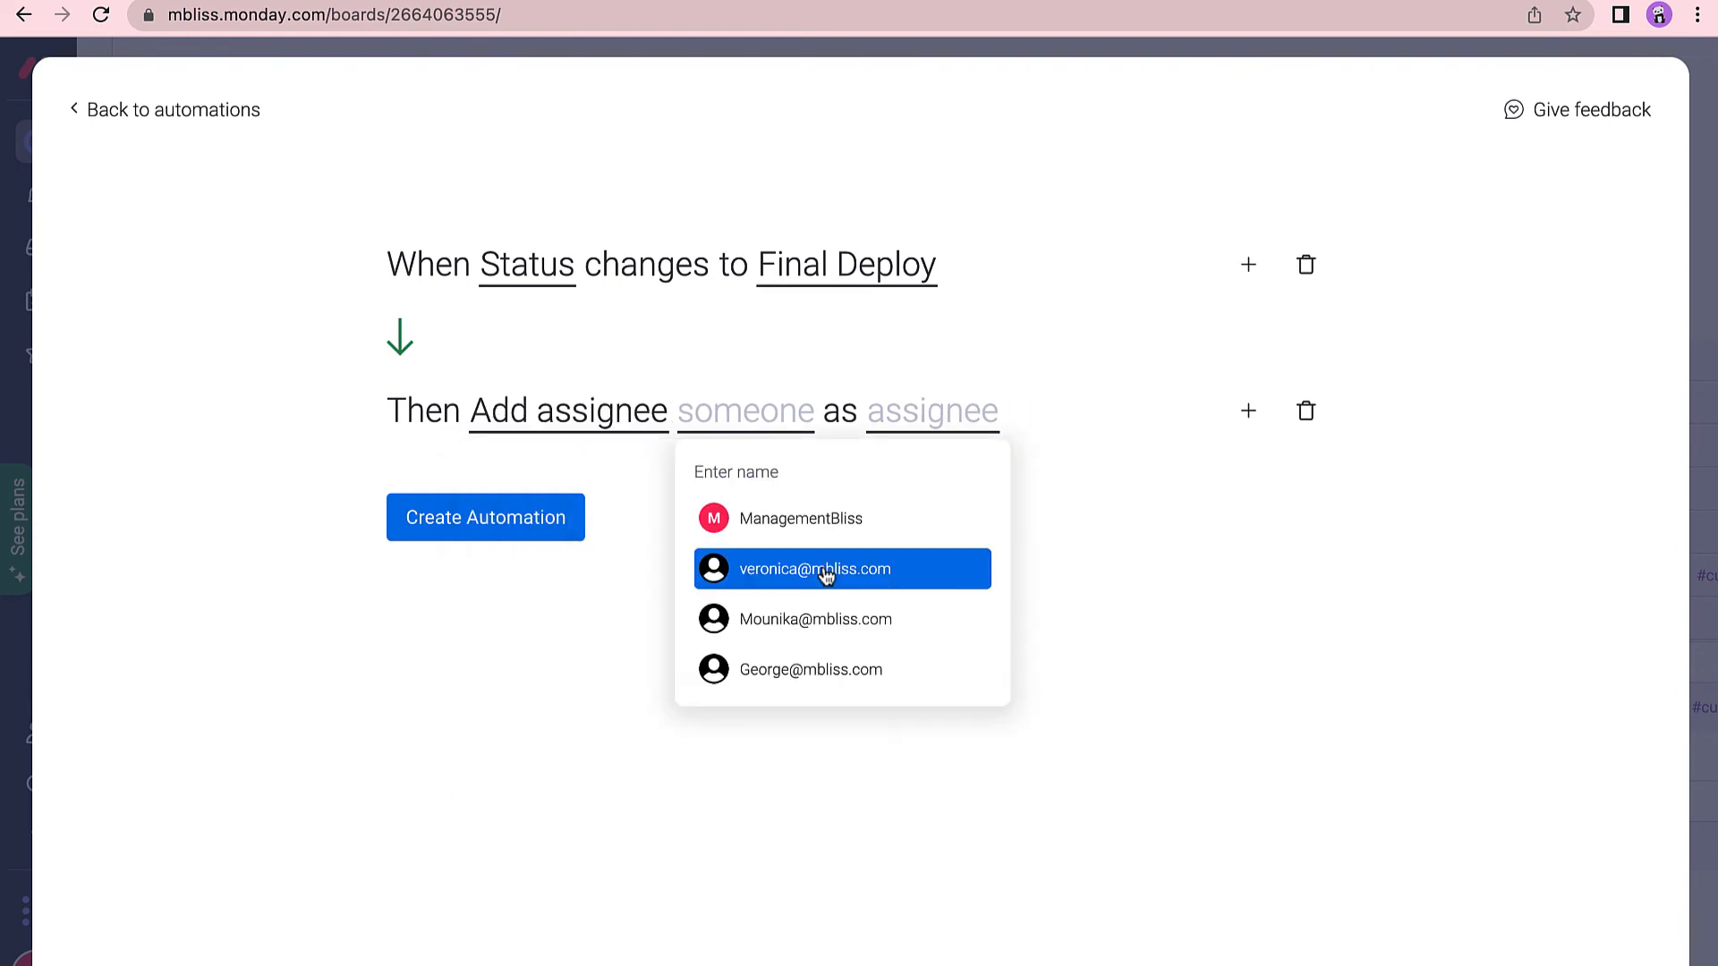
{"action": "left_click", "coordinate": [825, 573]}
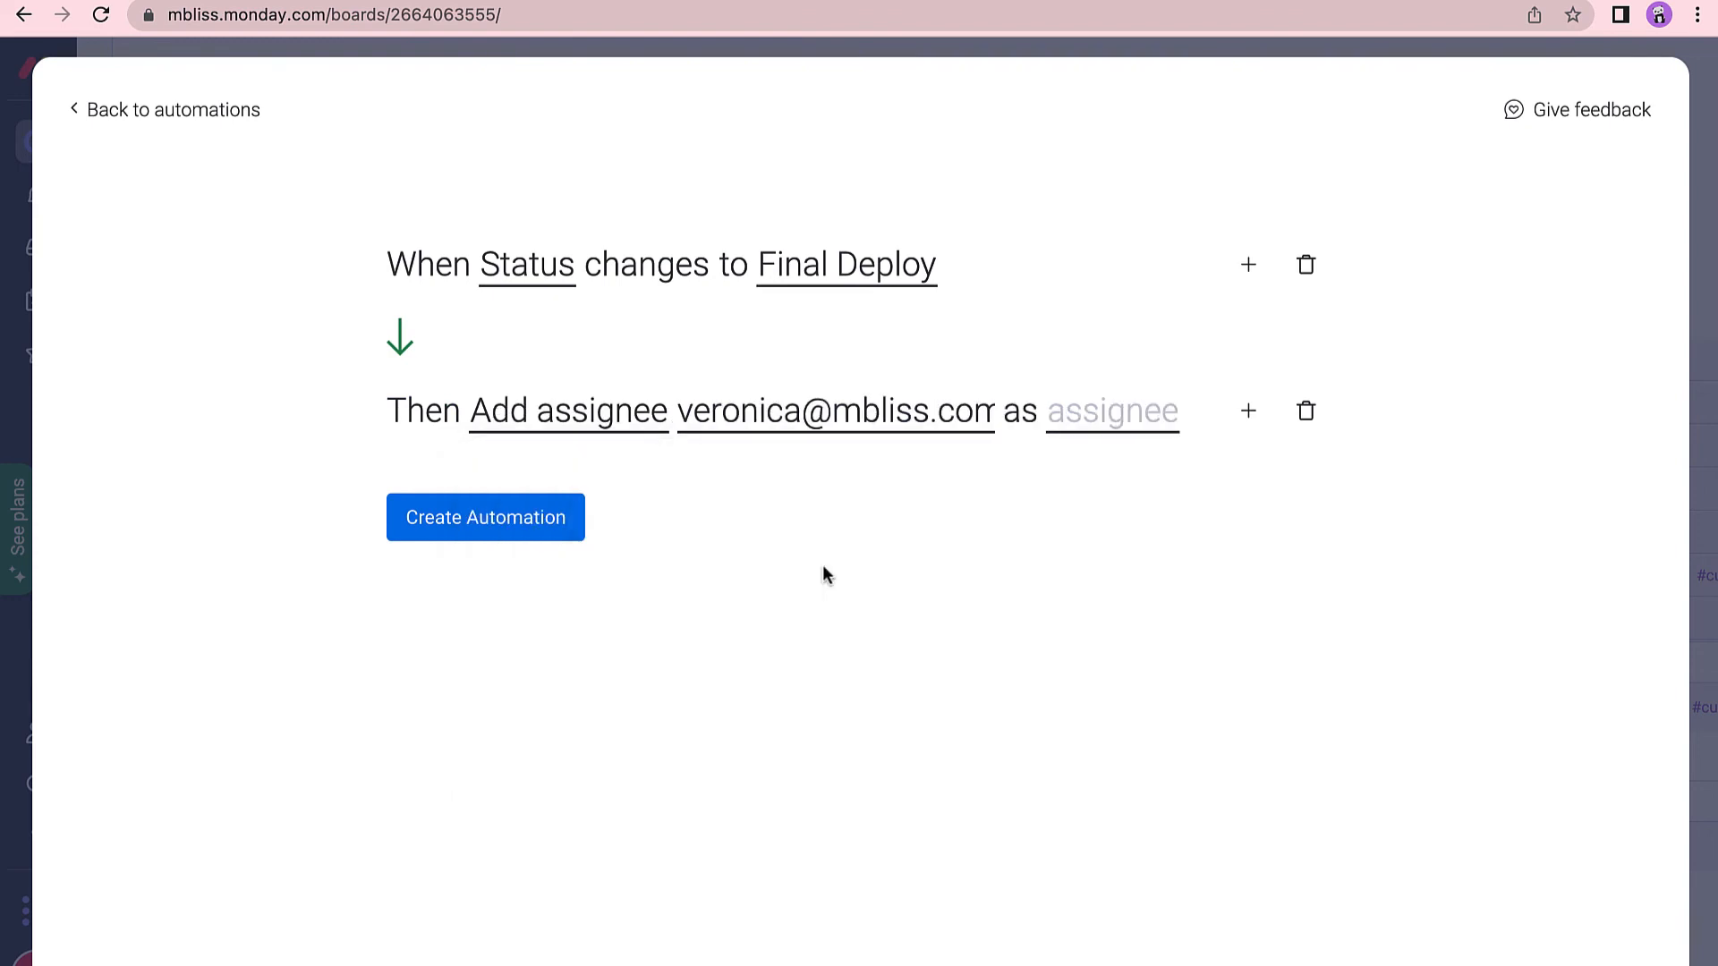
{"action": "left_click", "coordinate": [1093, 420]}
{"action": "left_click", "coordinate": [1118, 506]}
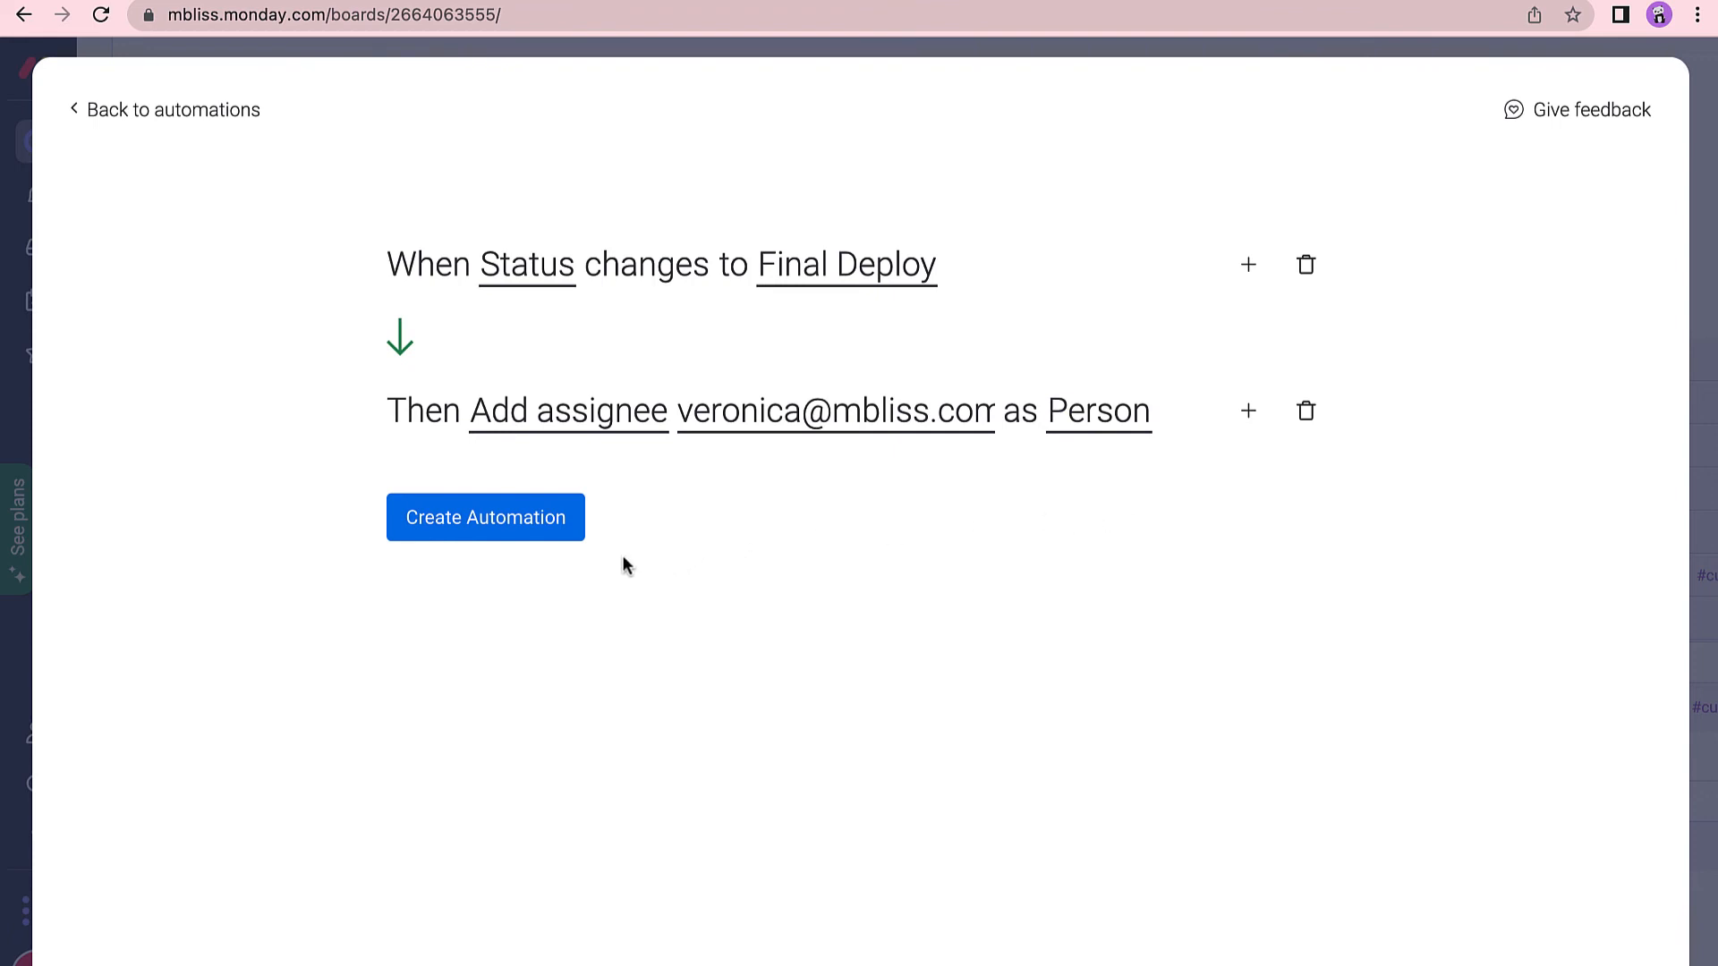
{"action": "left_click", "coordinate": [535, 529]}
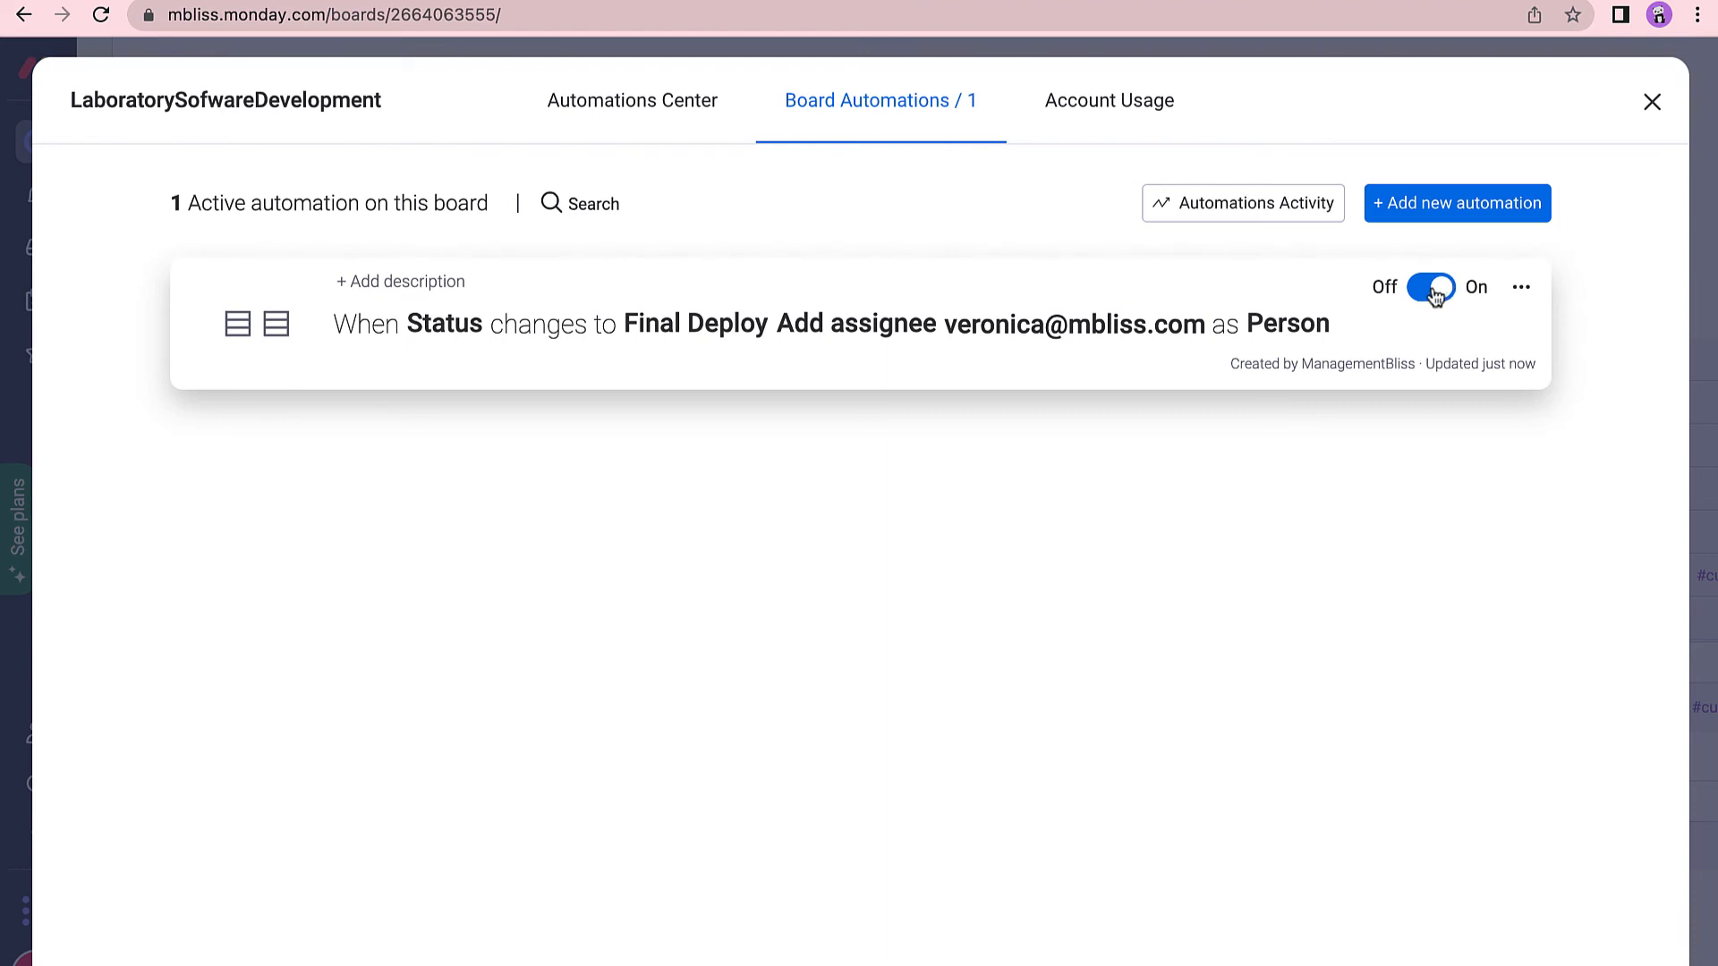
Toggle the Final Deploy automation off and back on, then close the automations list.
{"action": "left_click", "coordinate": [1421, 294]}
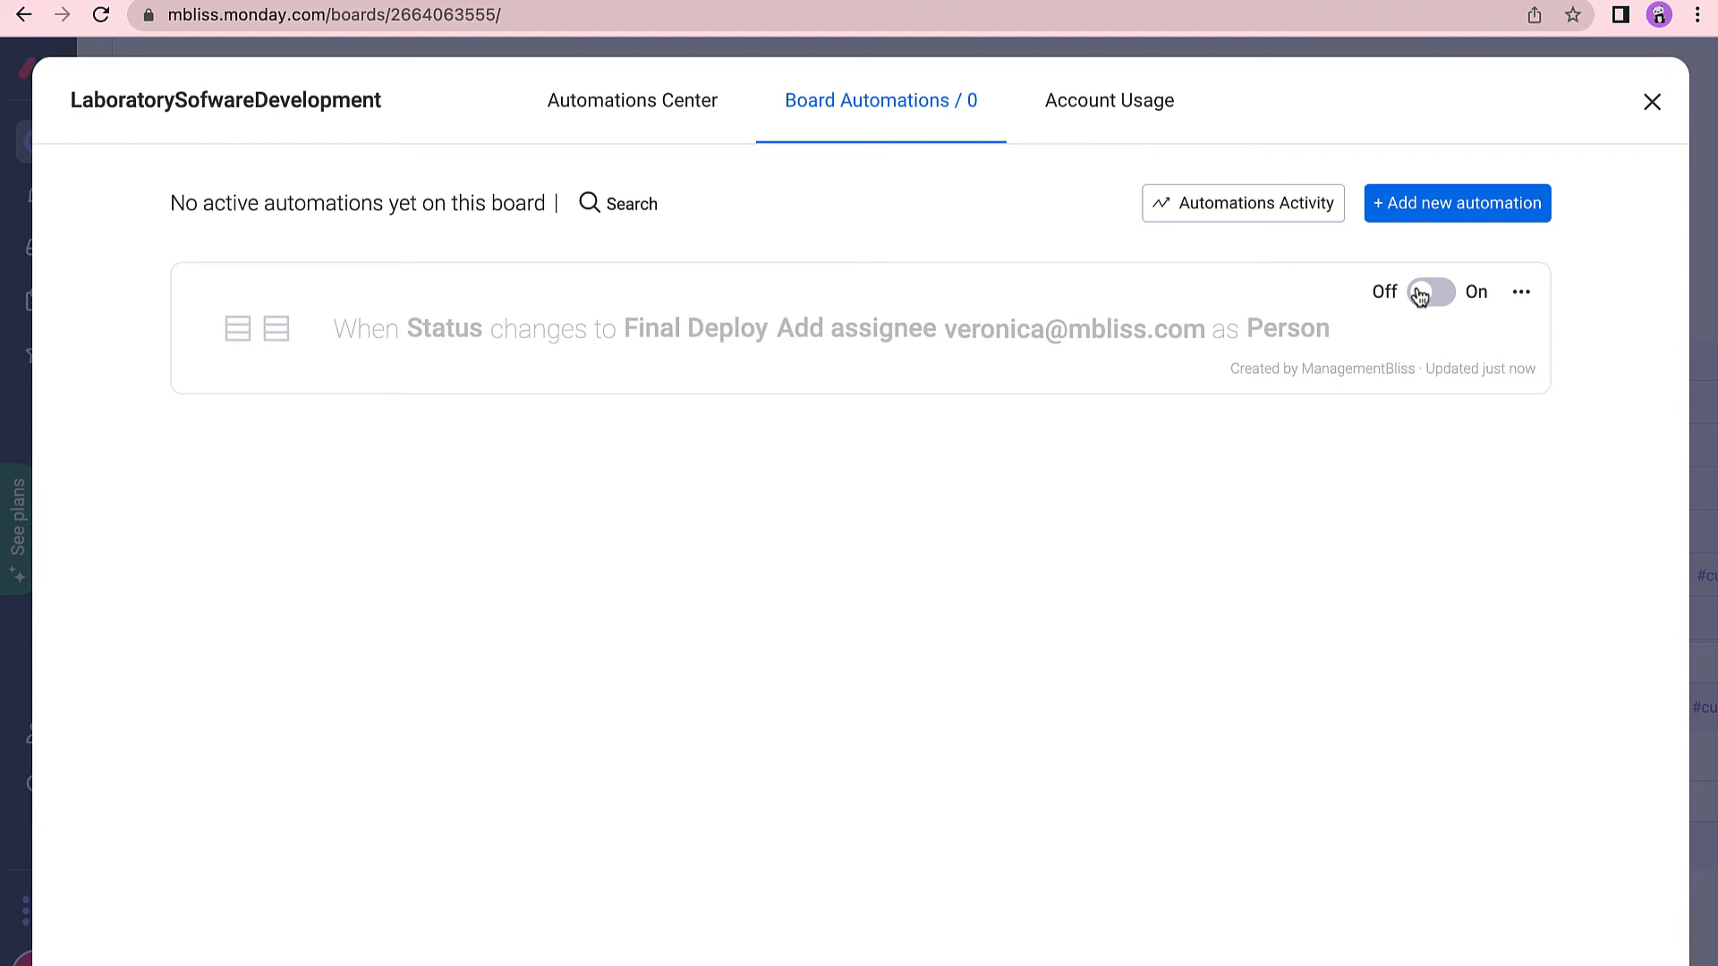
{"action": "left_click", "coordinate": [1431, 293]}
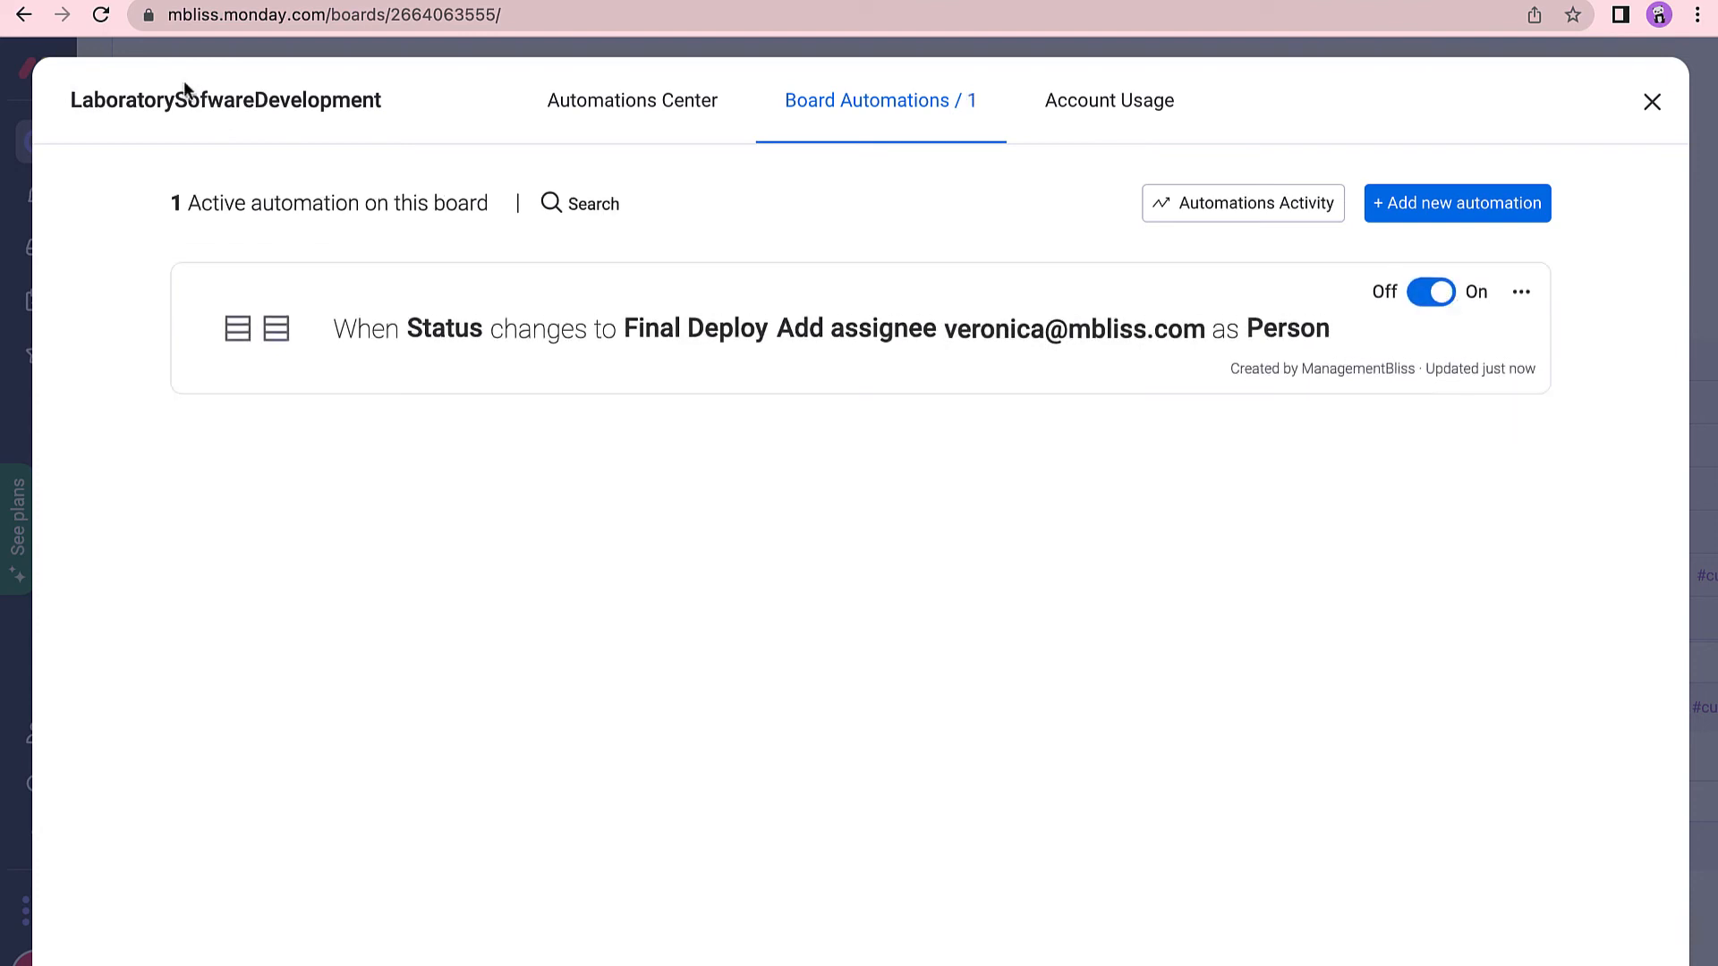
{"action": "left_click", "coordinate": [1653, 109]}
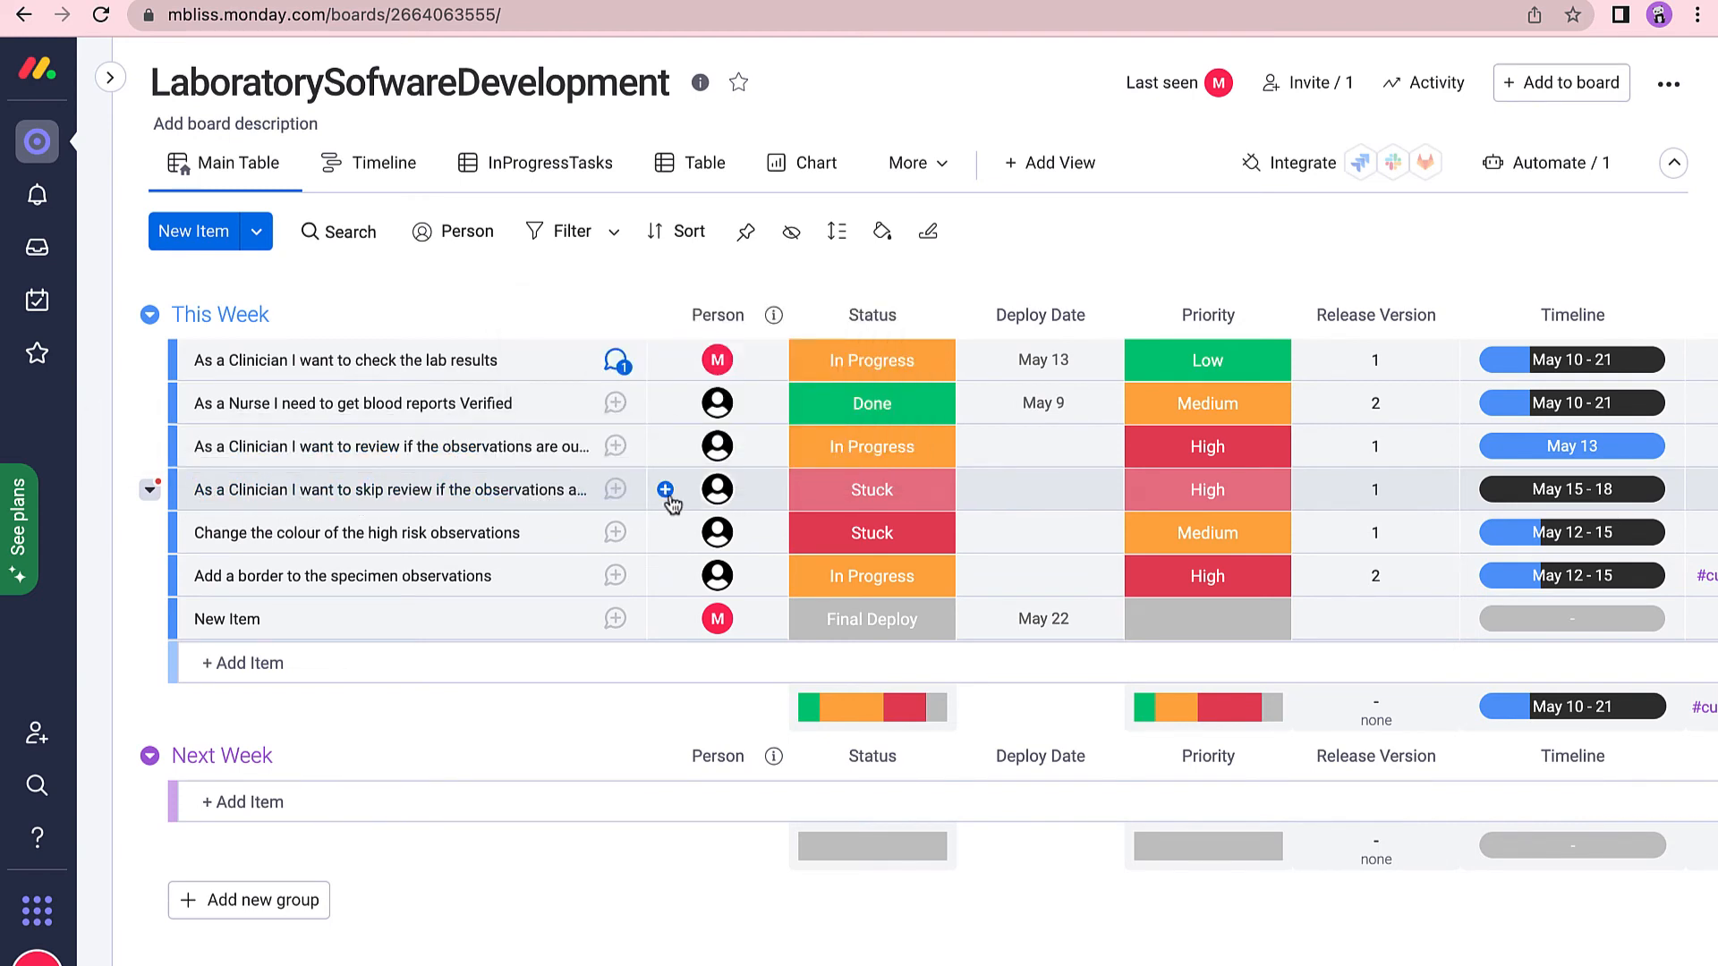
Change the skip-review item's status from Stuck to Final Deploy, then open the automations.
{"action": "mouse_move", "coordinate": [721, 504]}
{"action": "left_click", "coordinate": [933, 499]}
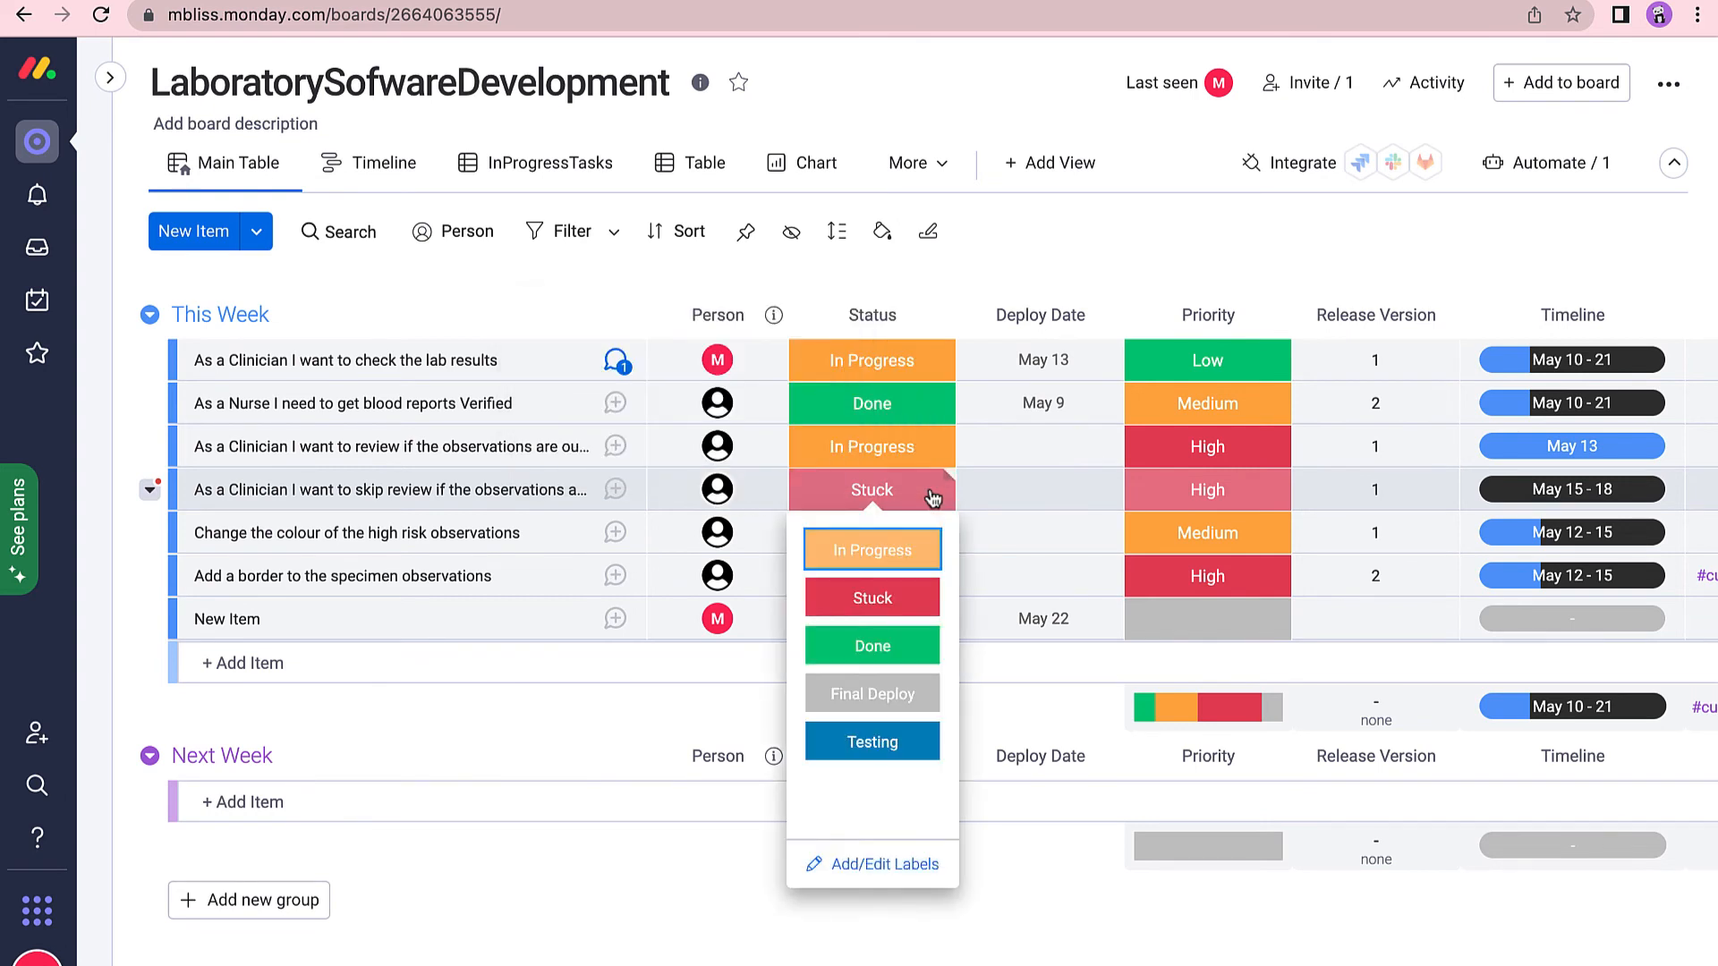
{"action": "left_click", "coordinate": [895, 698]}
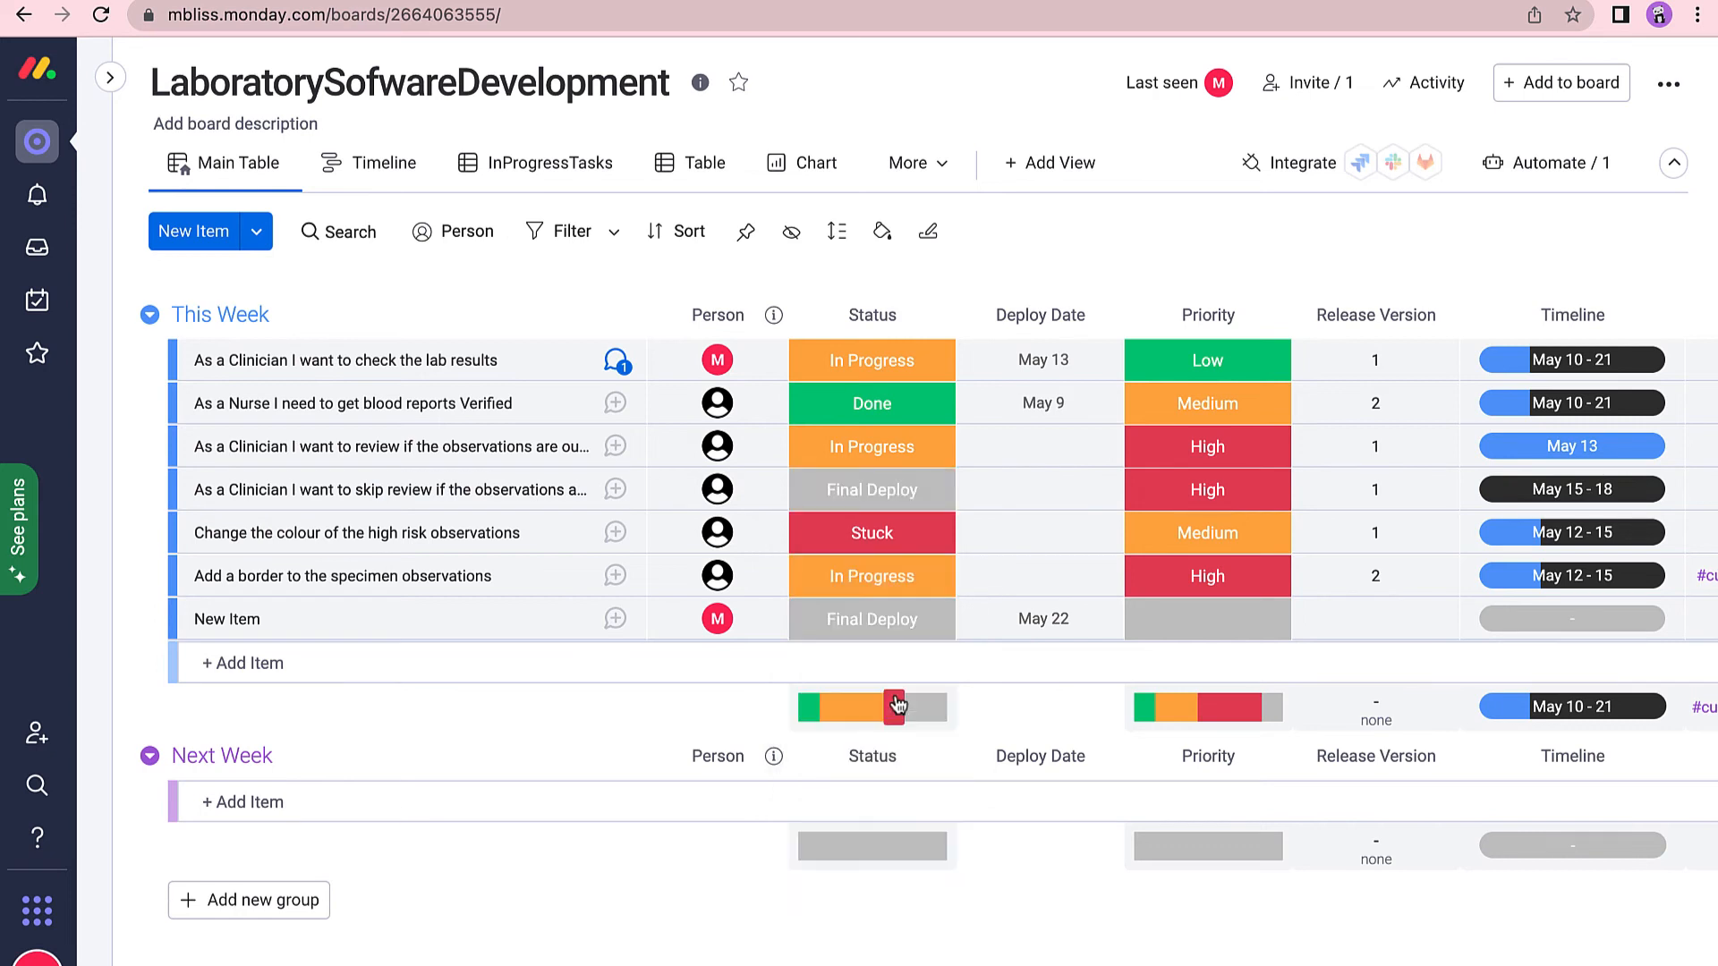
{"action": "mouse_move", "coordinate": [730, 498]}
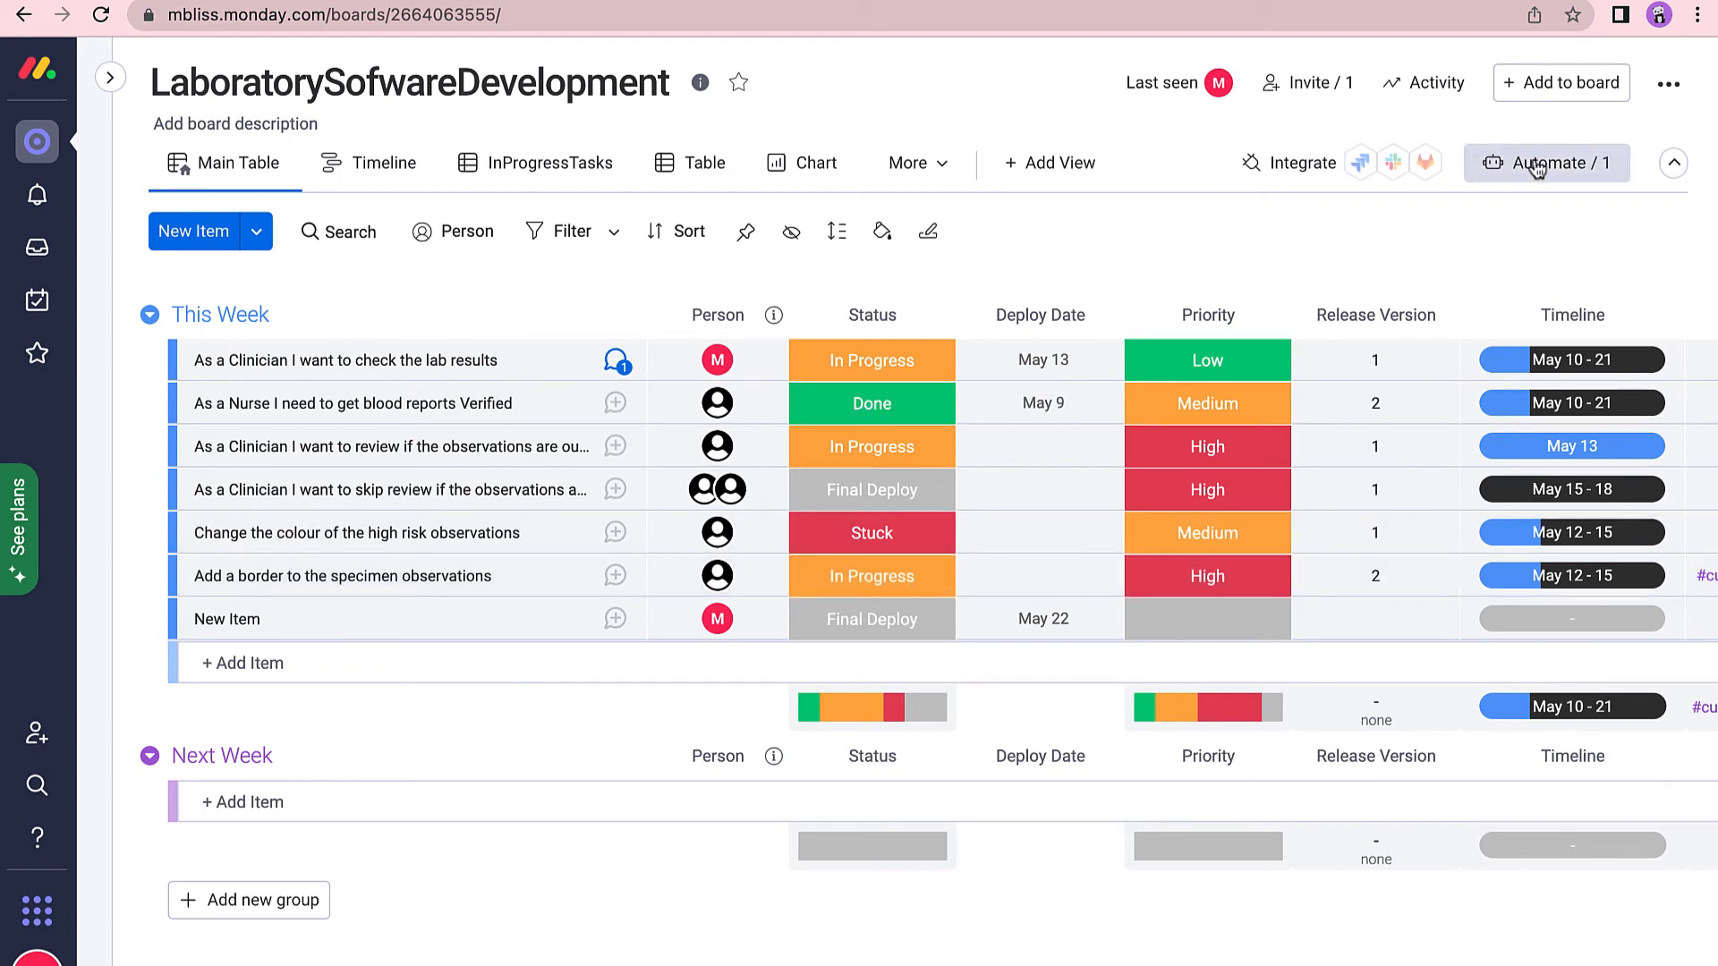
{"action": "left_click", "coordinate": [1536, 170]}
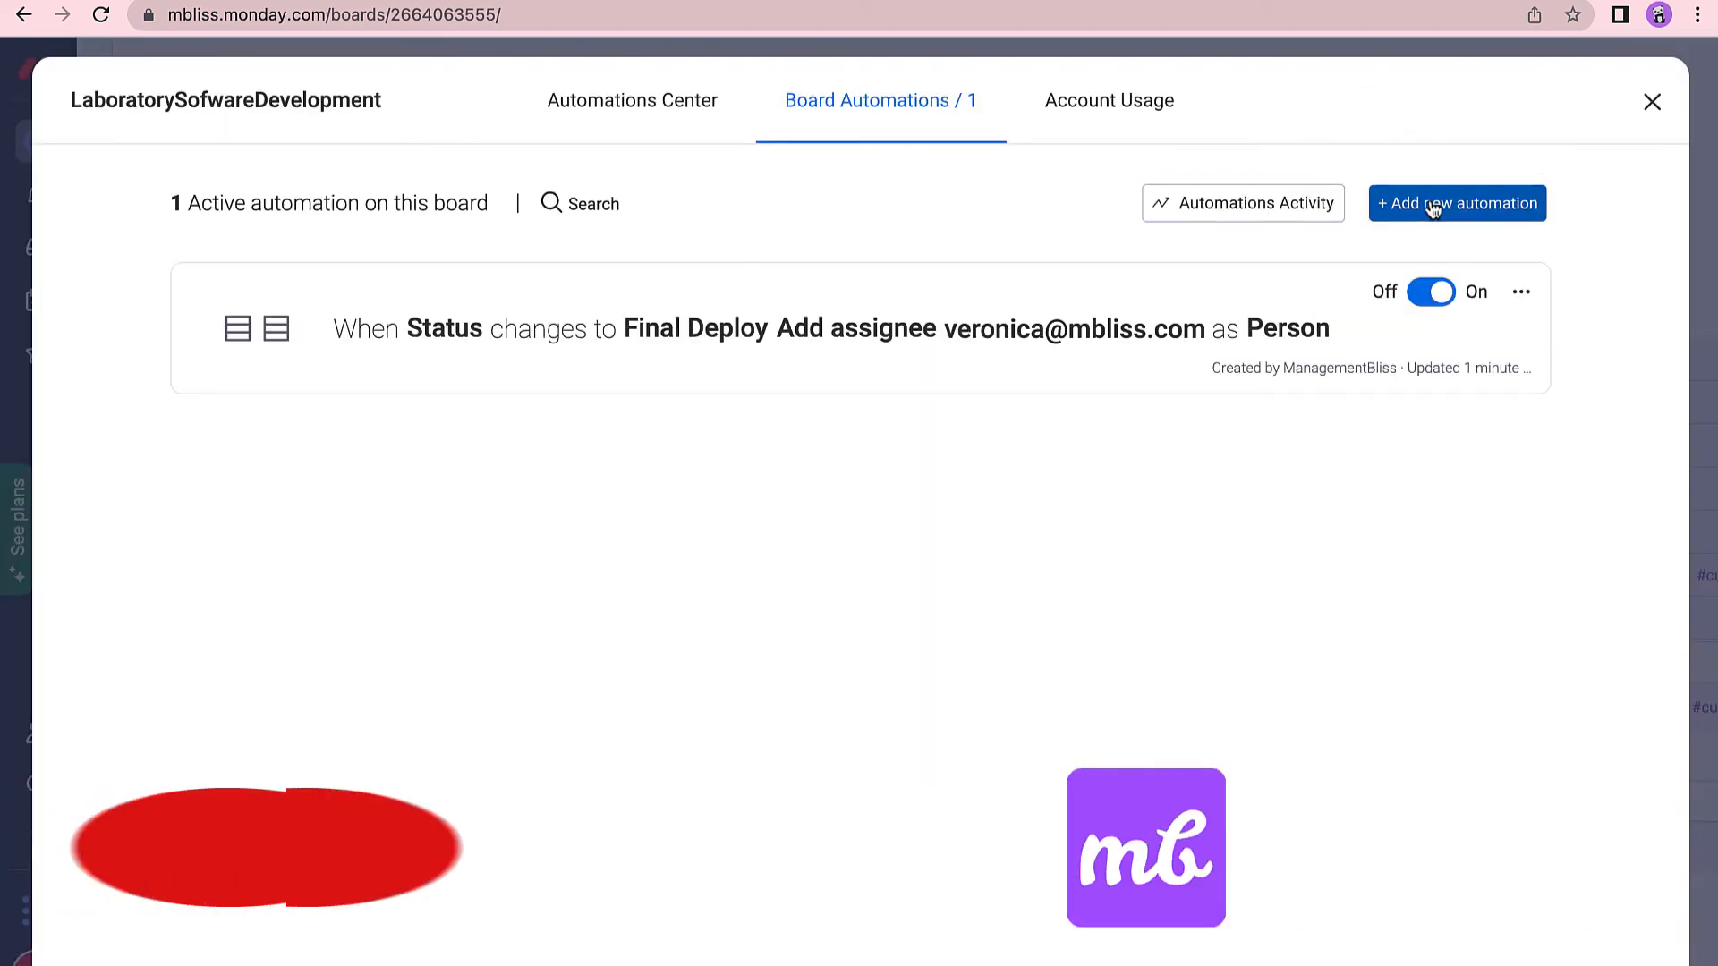
Start a new automation triggered when Person is assigned, only if assigned to you.
{"action": "left_click", "coordinate": [1432, 205]}
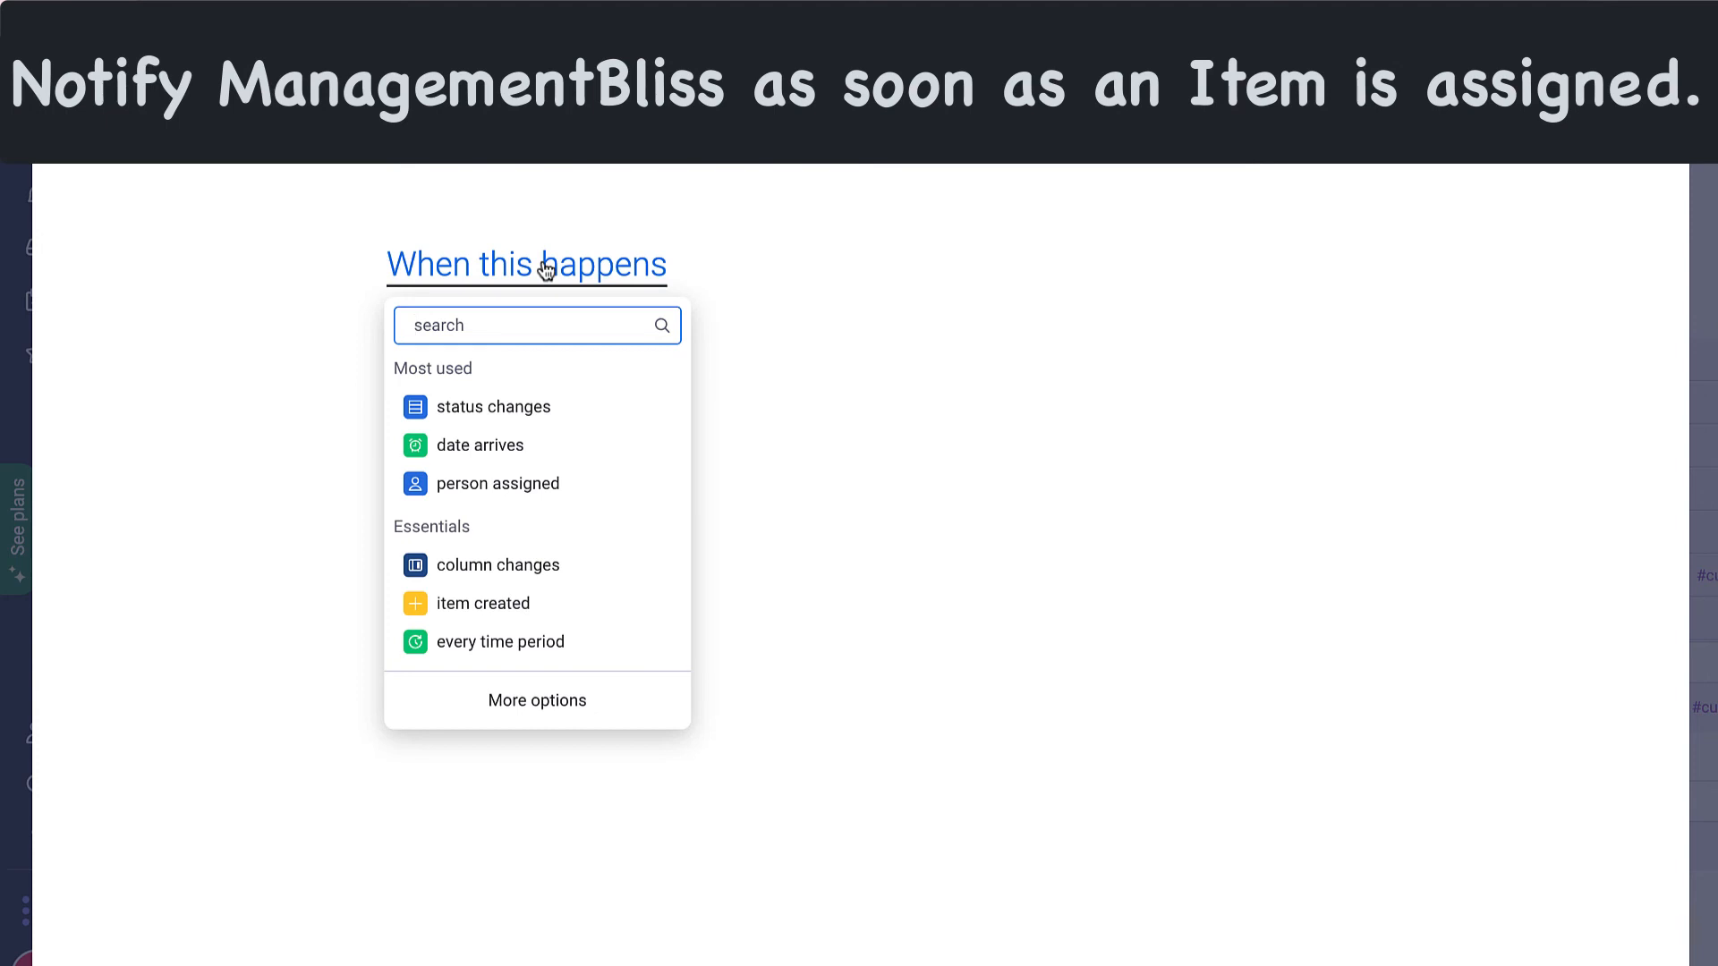
{"action": "left_click", "coordinate": [497, 484]}
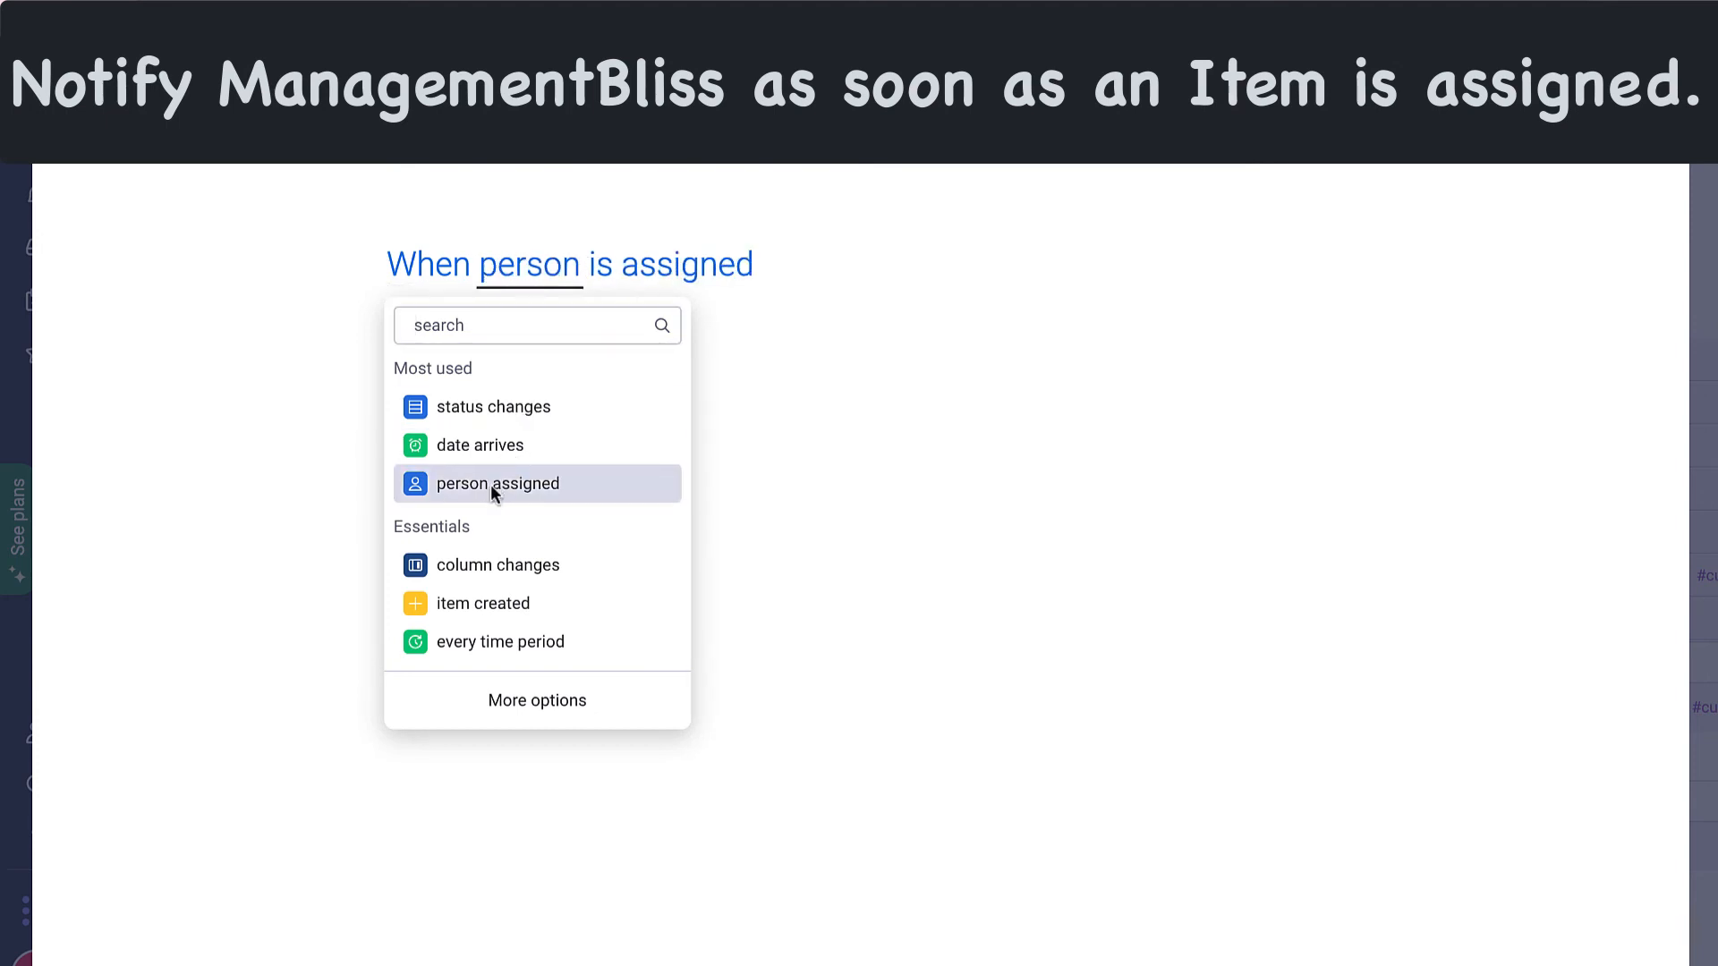
{"action": "left_click", "coordinate": [493, 488]}
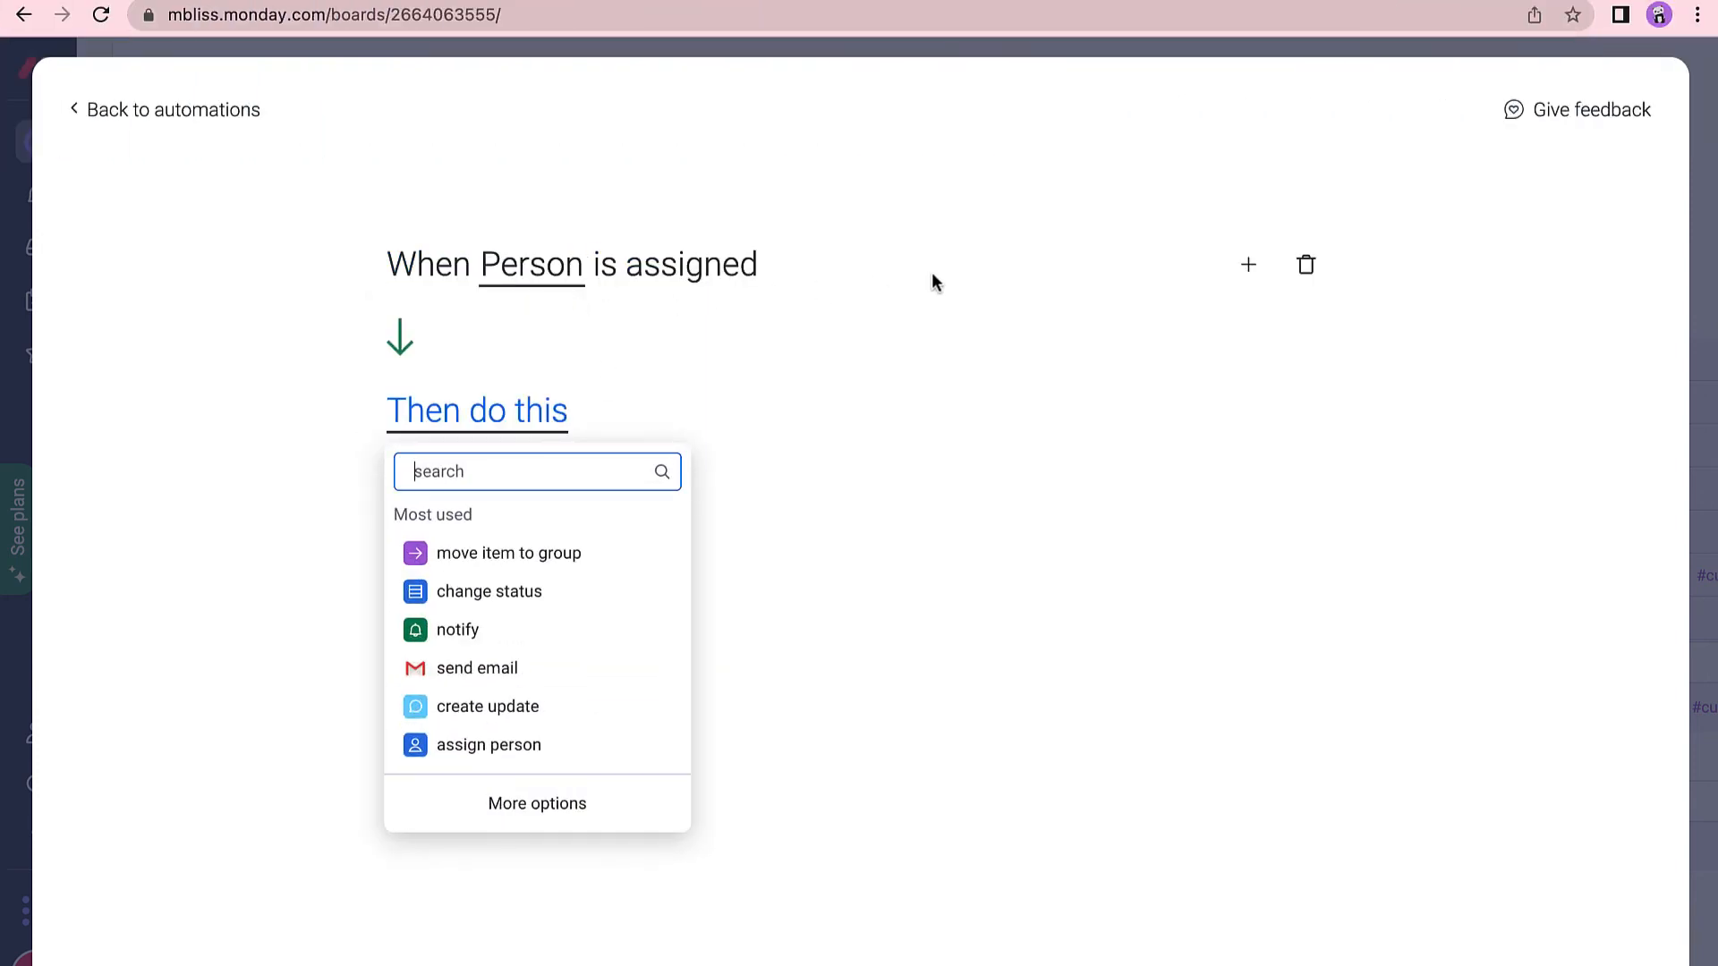
{"action": "left_click", "coordinate": [1249, 269]}
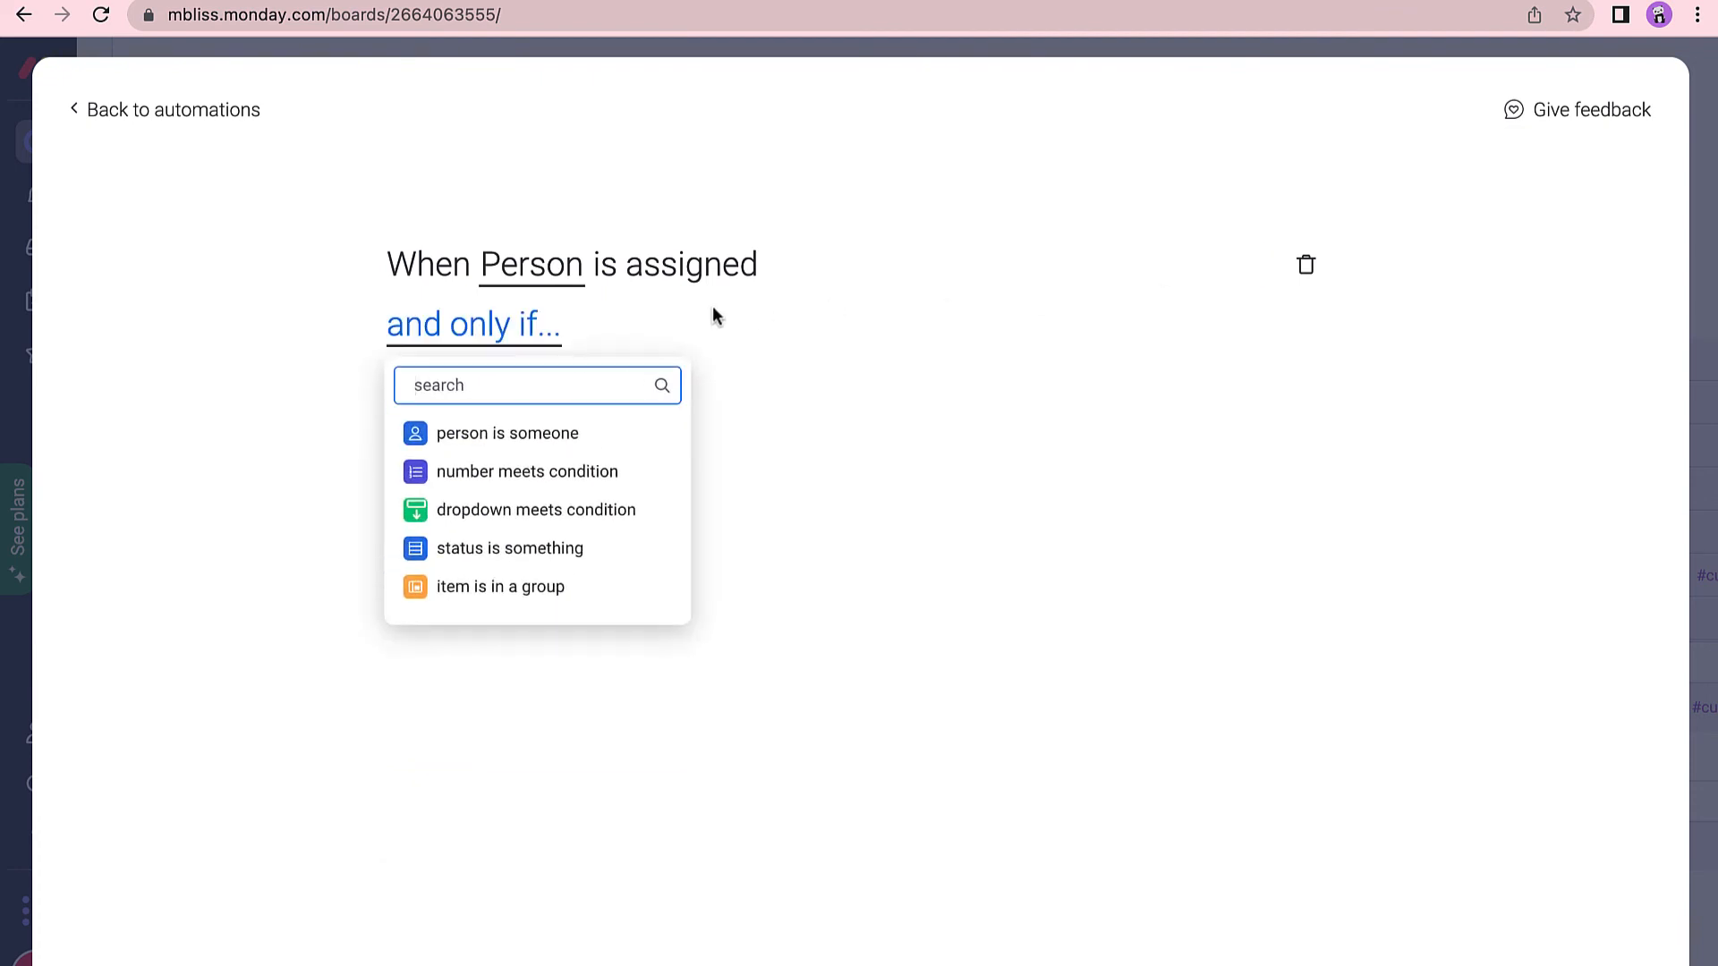
{"action": "left_click", "coordinate": [524, 445]}
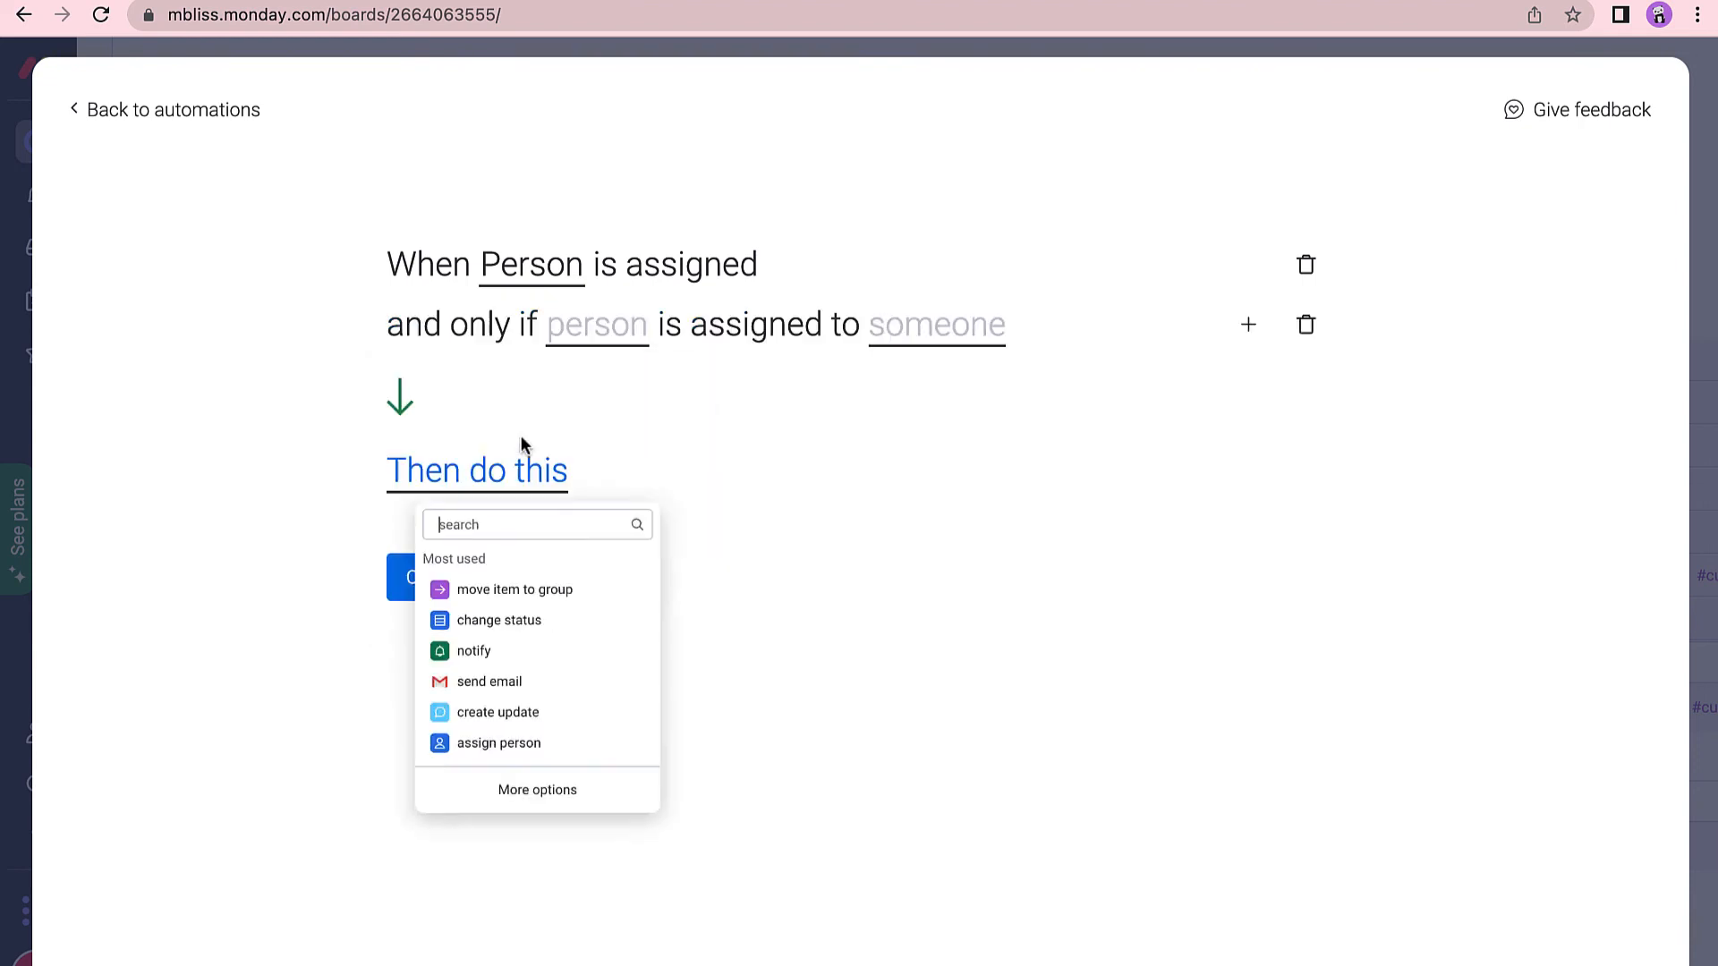
{"action": "left_click", "coordinate": [614, 333]}
{"action": "left_click", "coordinate": [927, 343]}
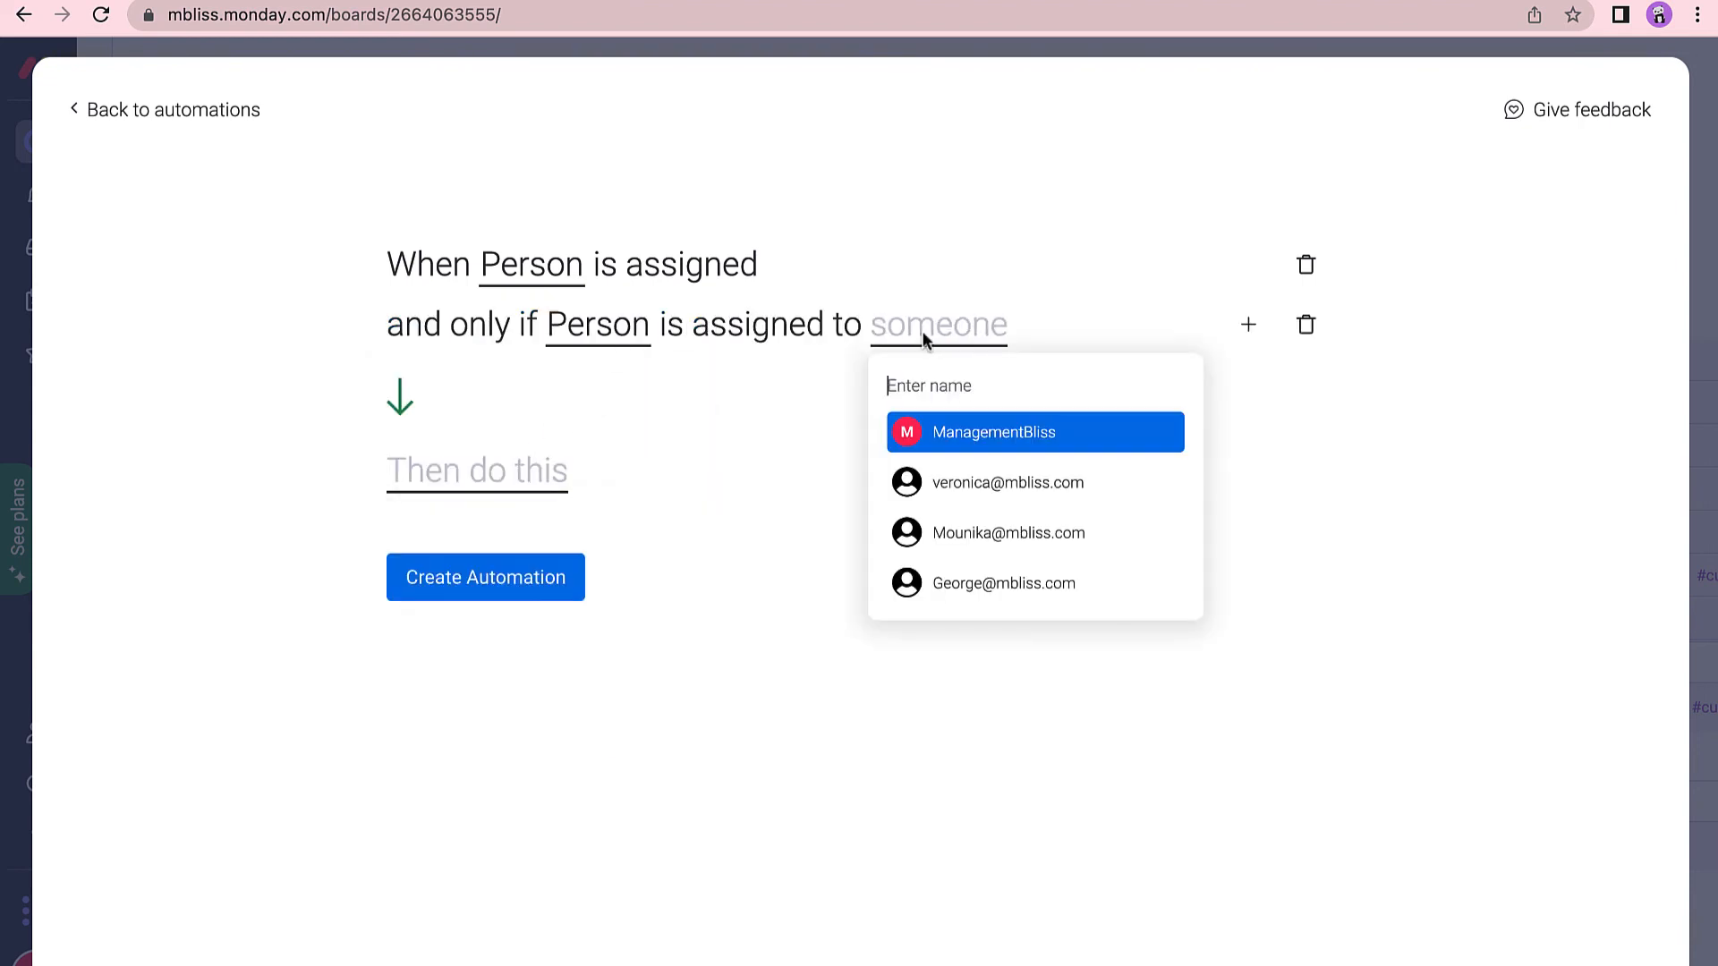
{"action": "left_click", "coordinate": [945, 436]}
Set the automation's action to notify you, opening the notification message editor.
{"action": "left_click", "coordinate": [483, 471]}
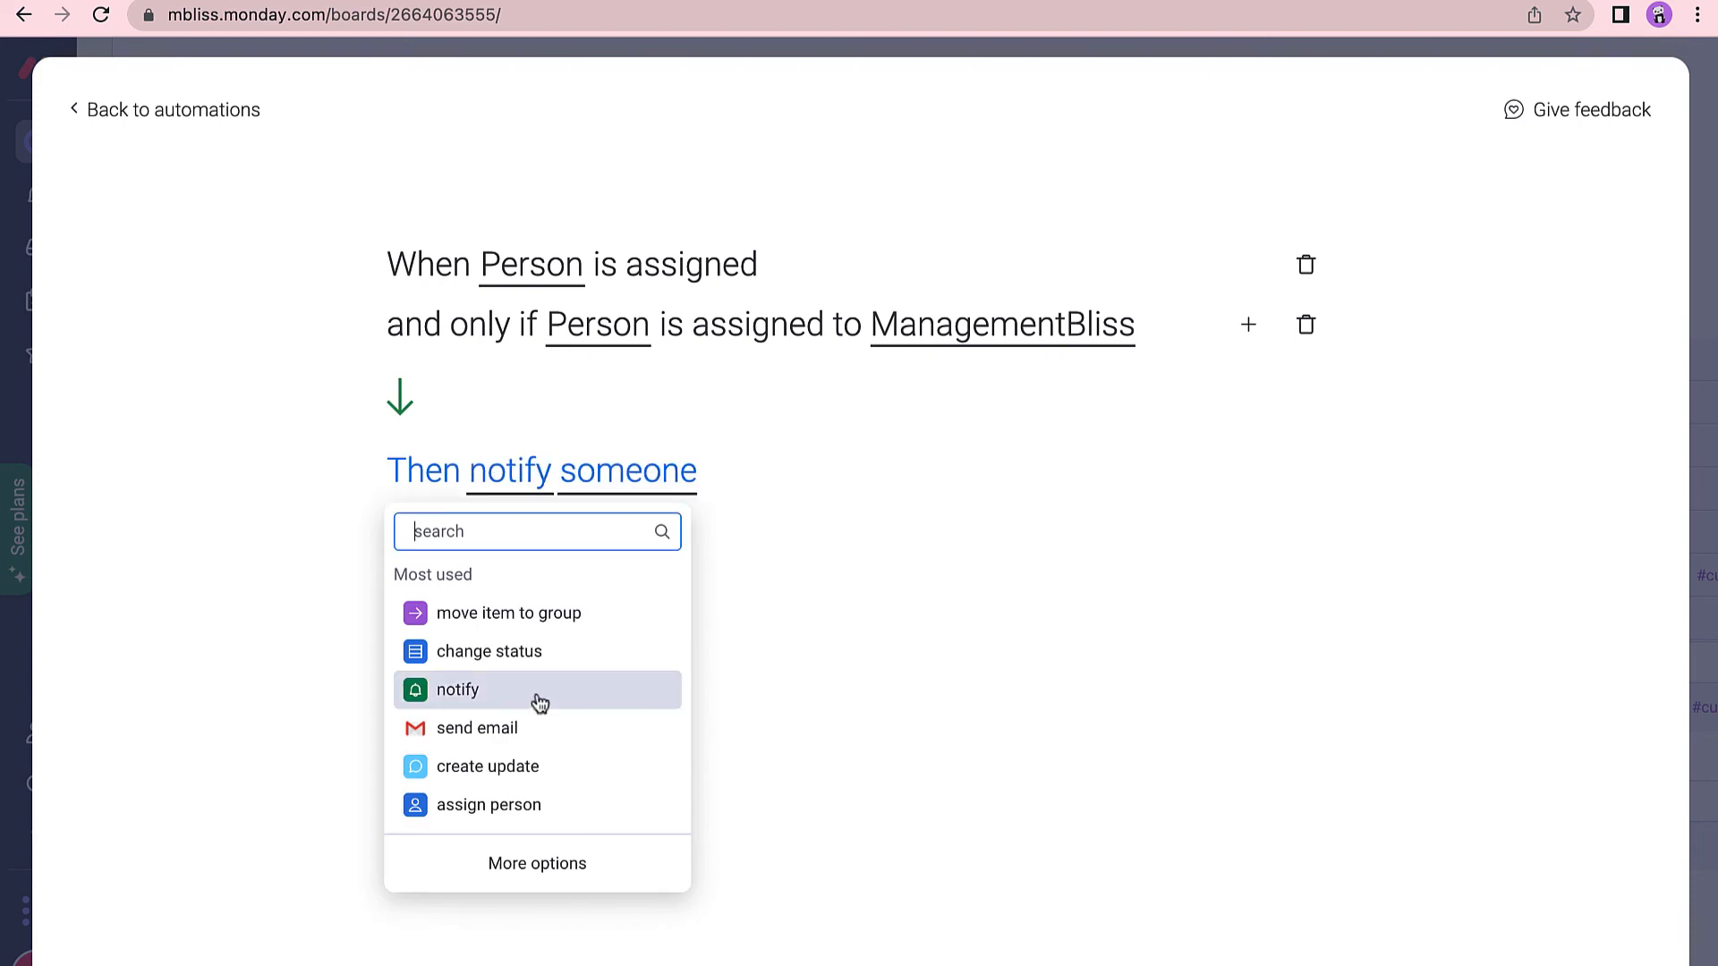
{"action": "left_click", "coordinate": [538, 705]}
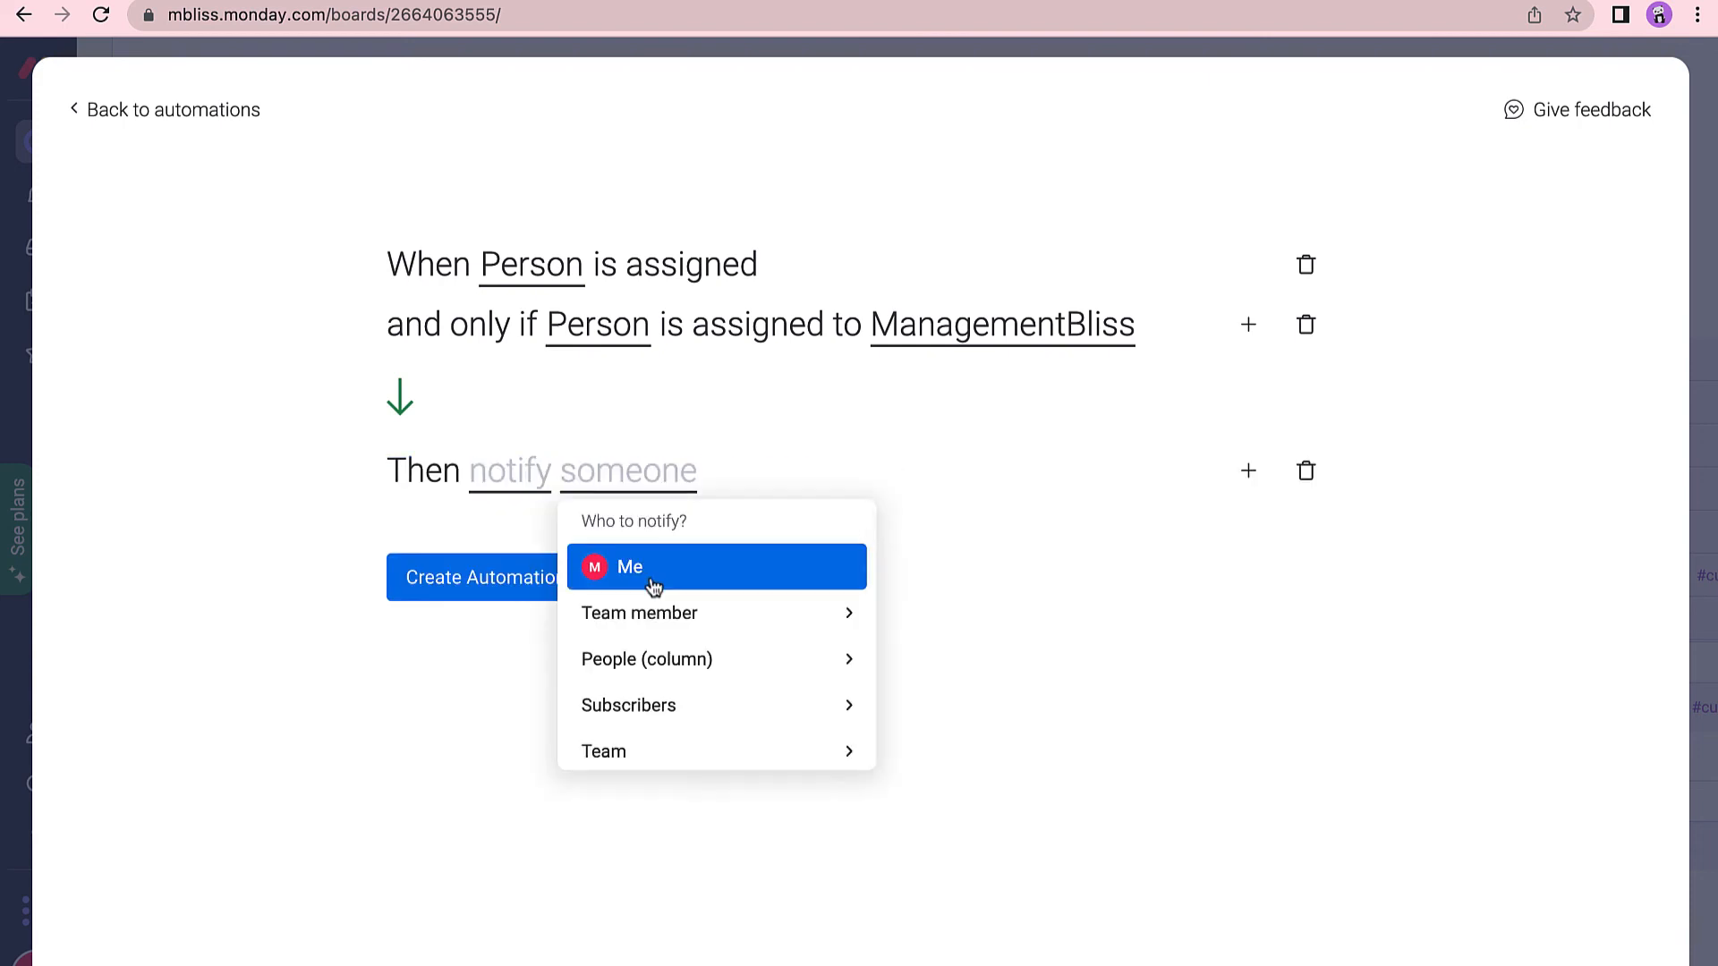
{"action": "left_click", "coordinate": [650, 576]}
{"action": "left_click", "coordinate": [548, 477]}
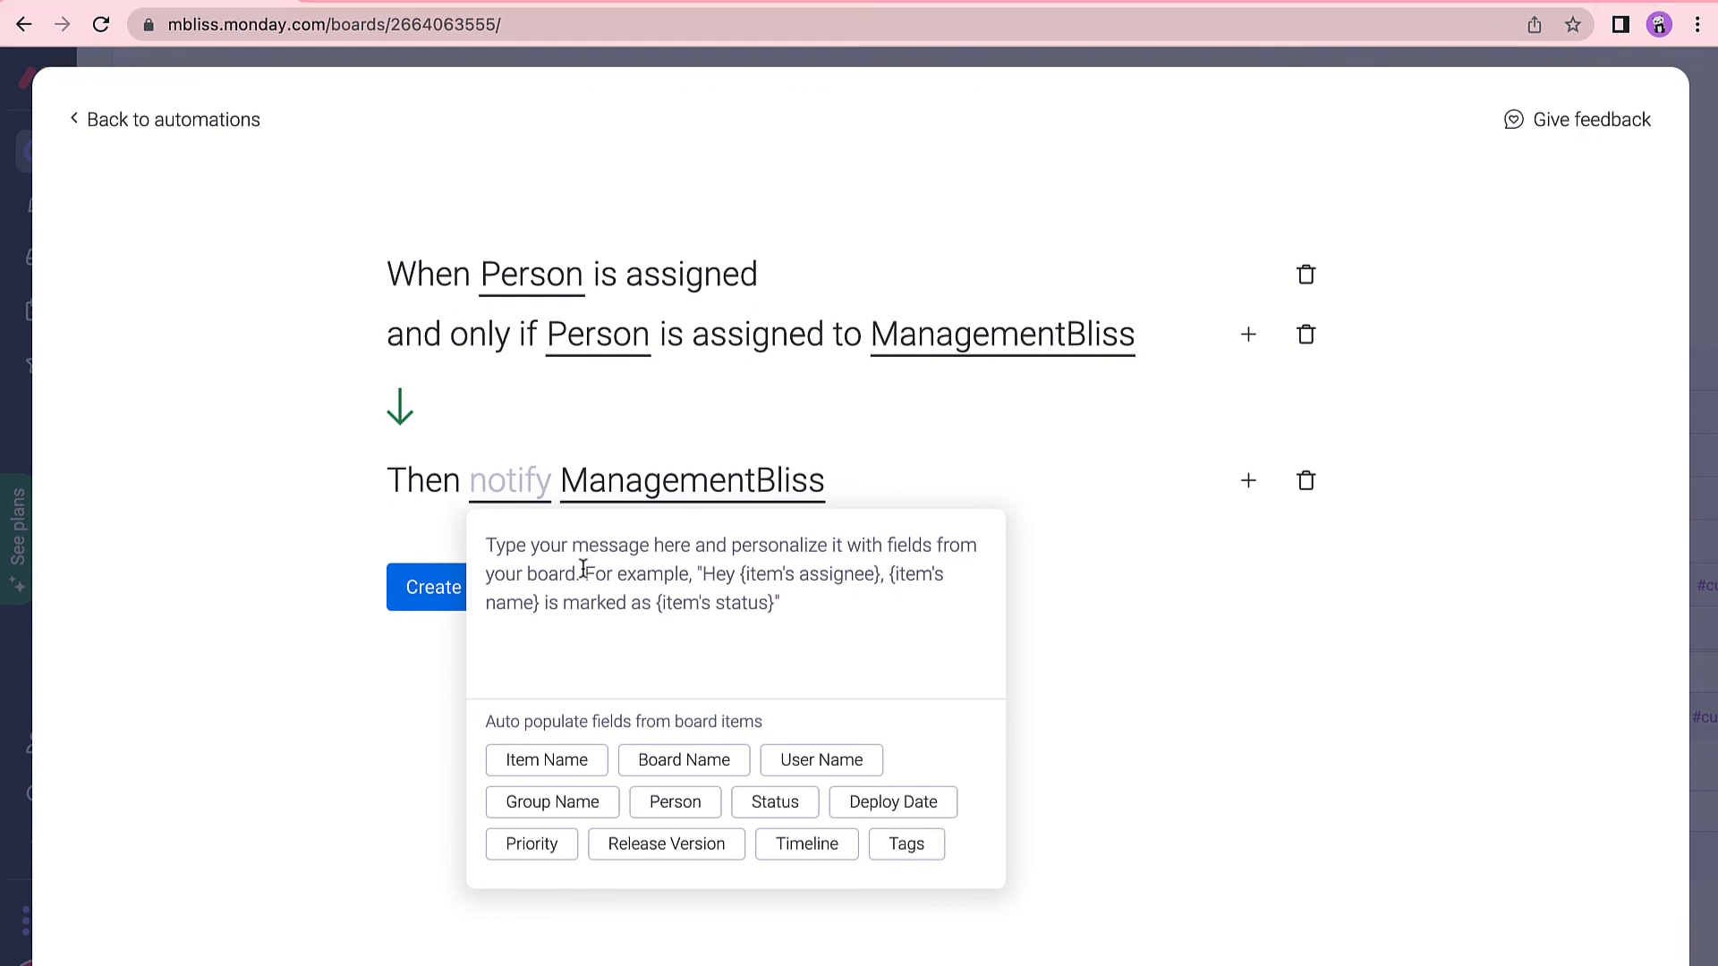
Write the notify message 'This {Item Name} from {Board Name} has been assigned to you.' and create the automation.
{"action": "type", "text": "This"}
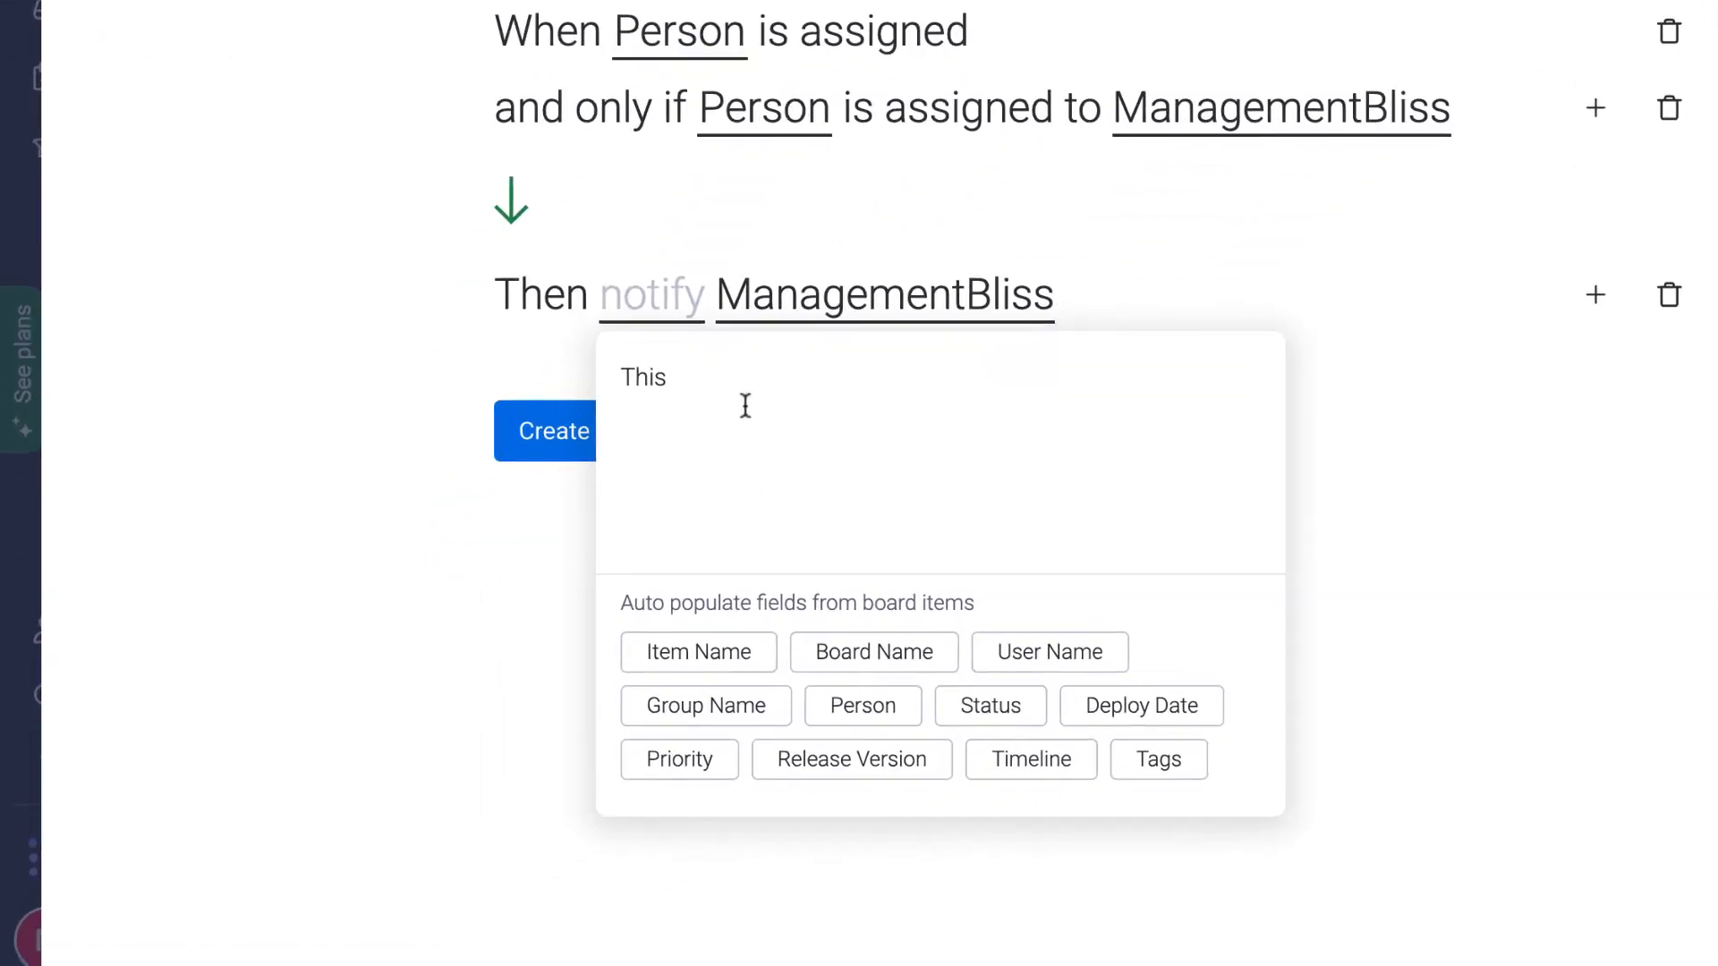
{"action": "left_click", "coordinate": [581, 769]}
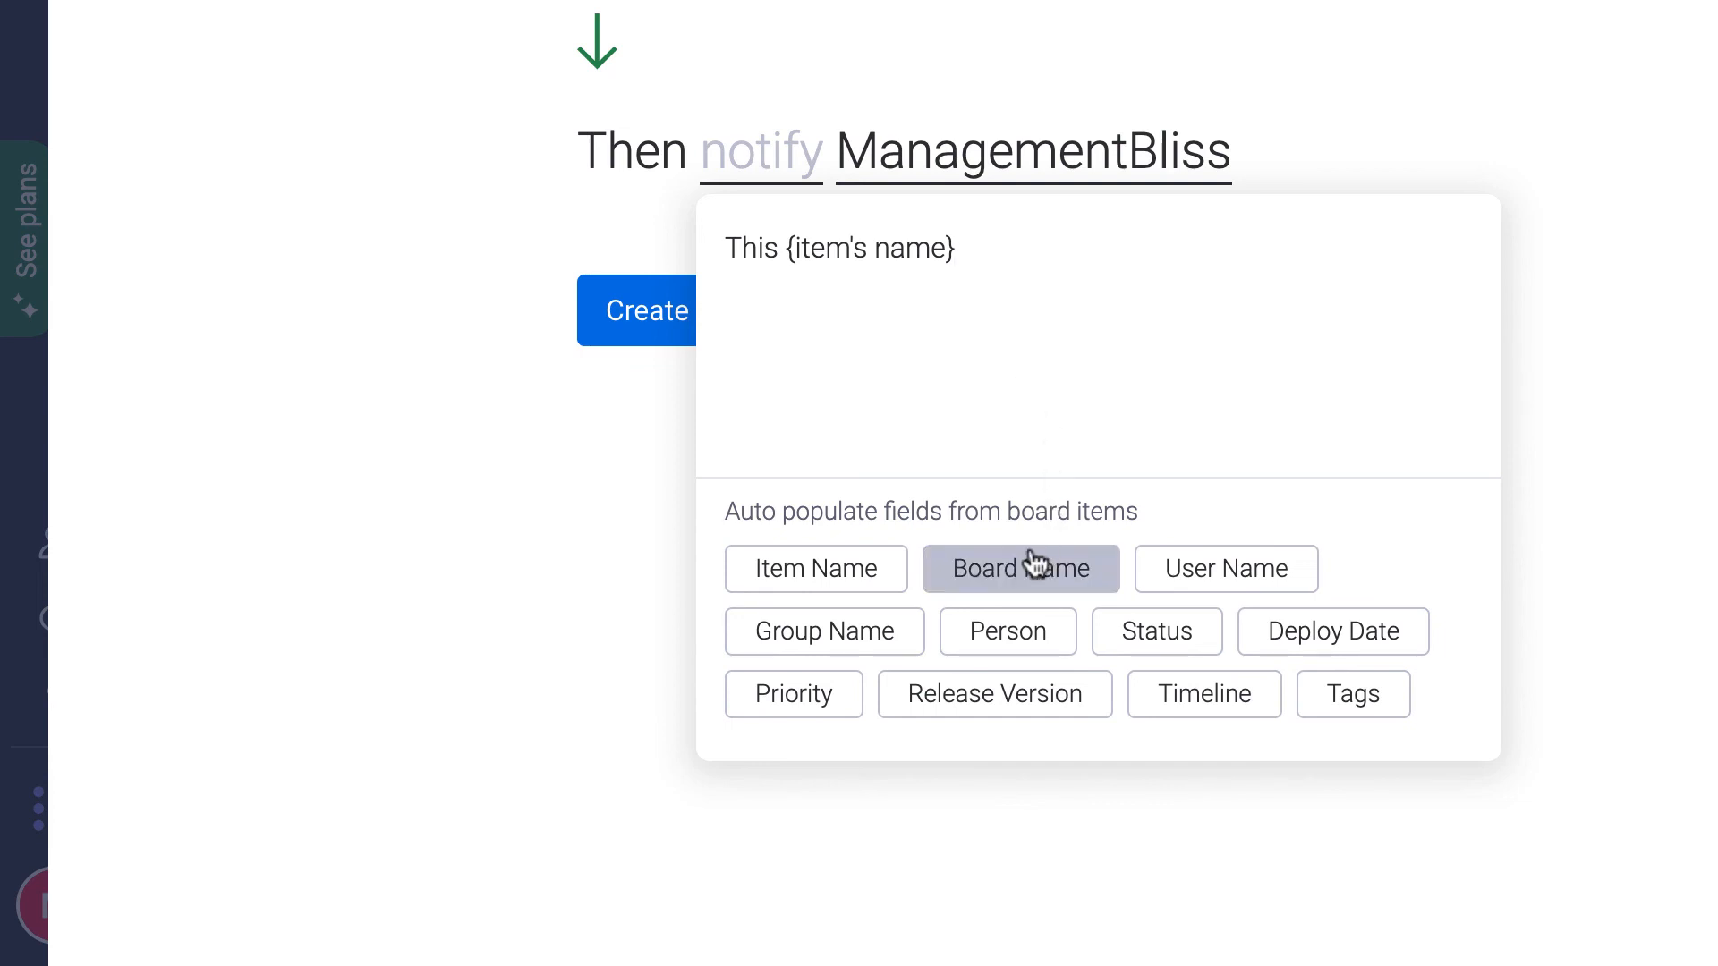
{"action": "type", "text": "from"}
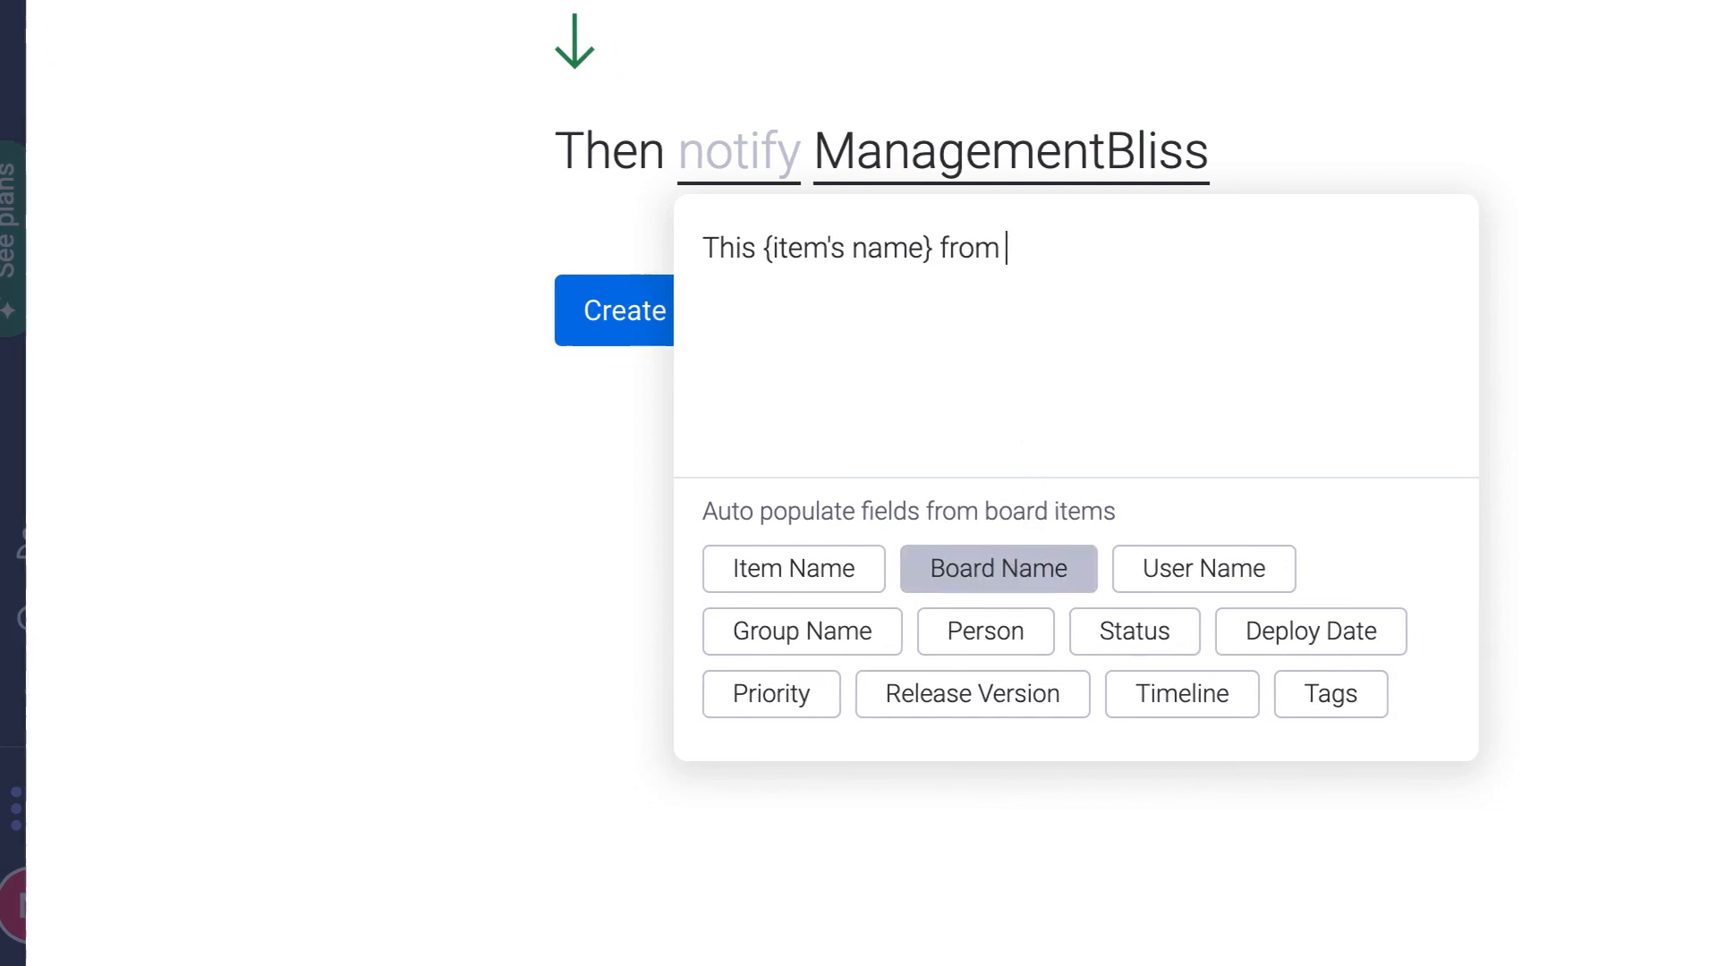
{"action": "left_click", "coordinate": [762, 583]}
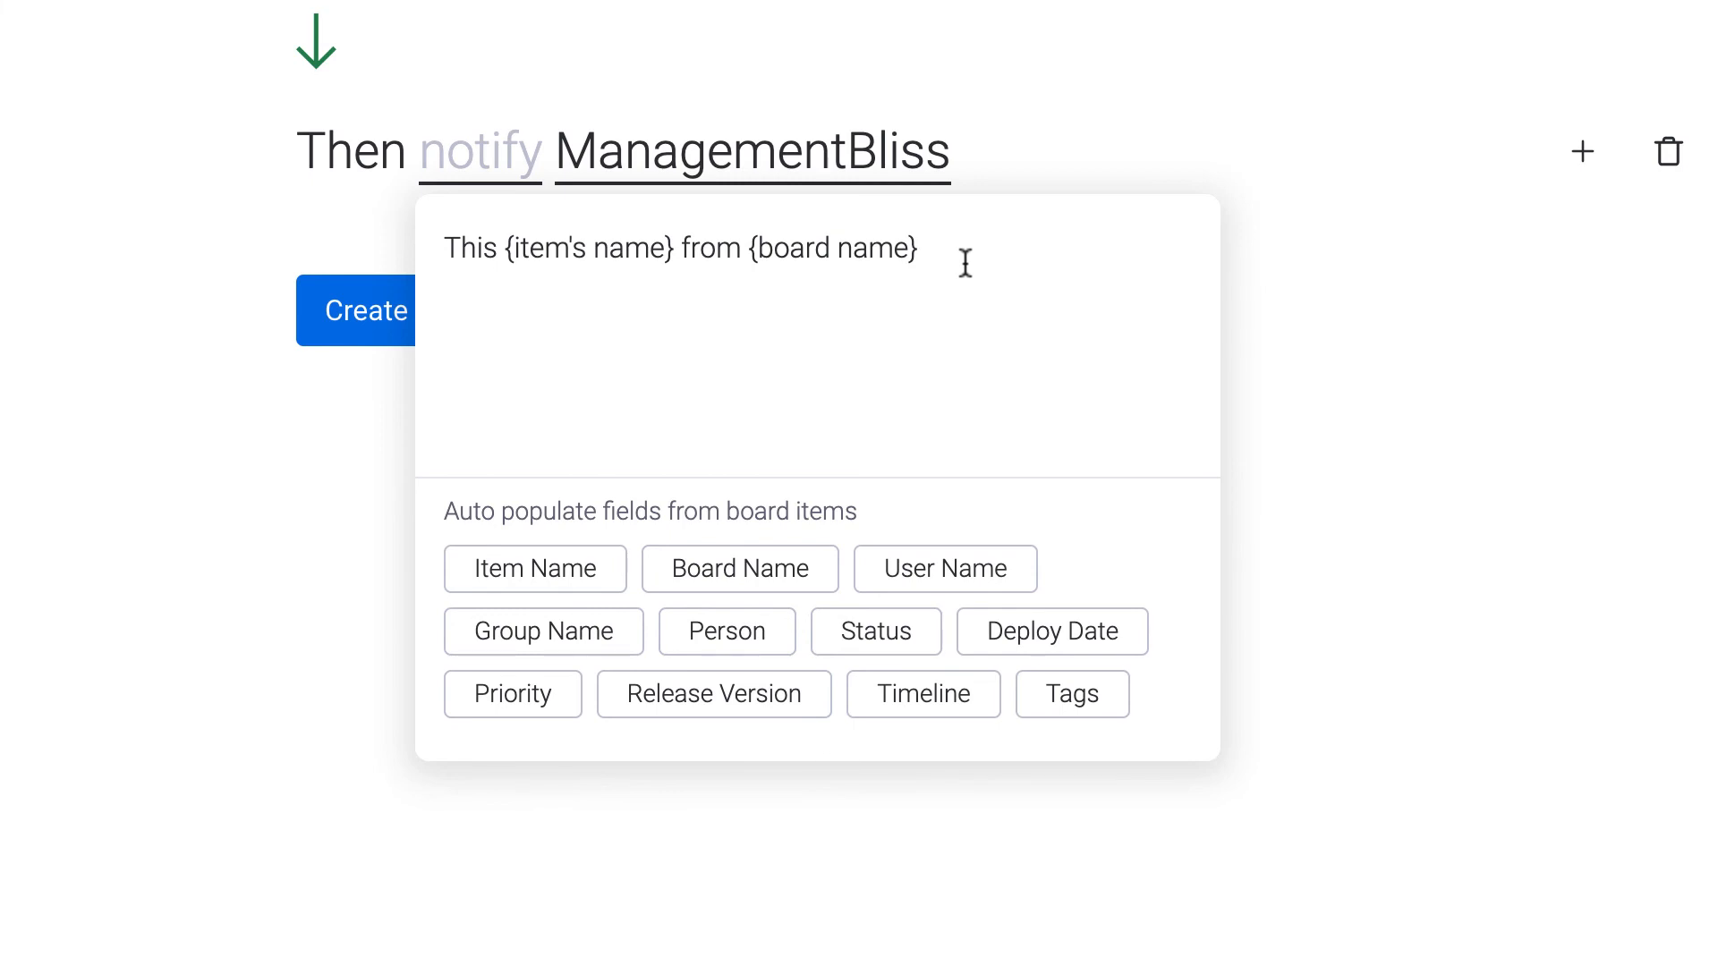
{"action": "type", "text": "has been assign"}
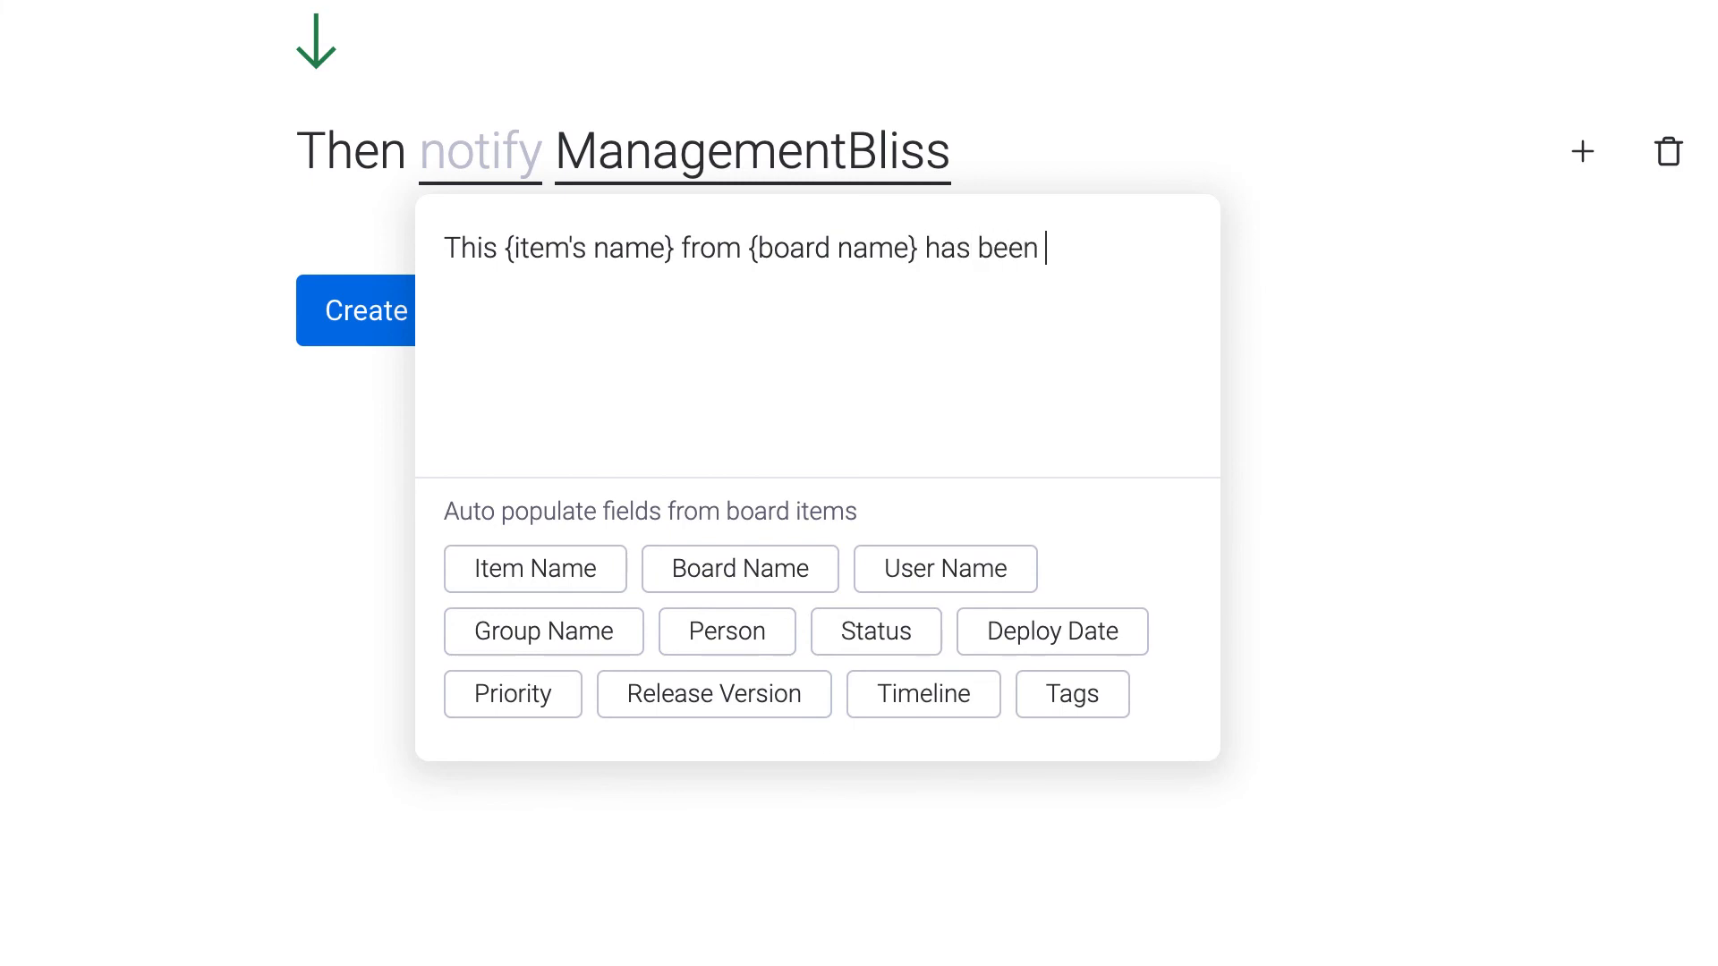
{"action": "type", "text": "ed to you."}
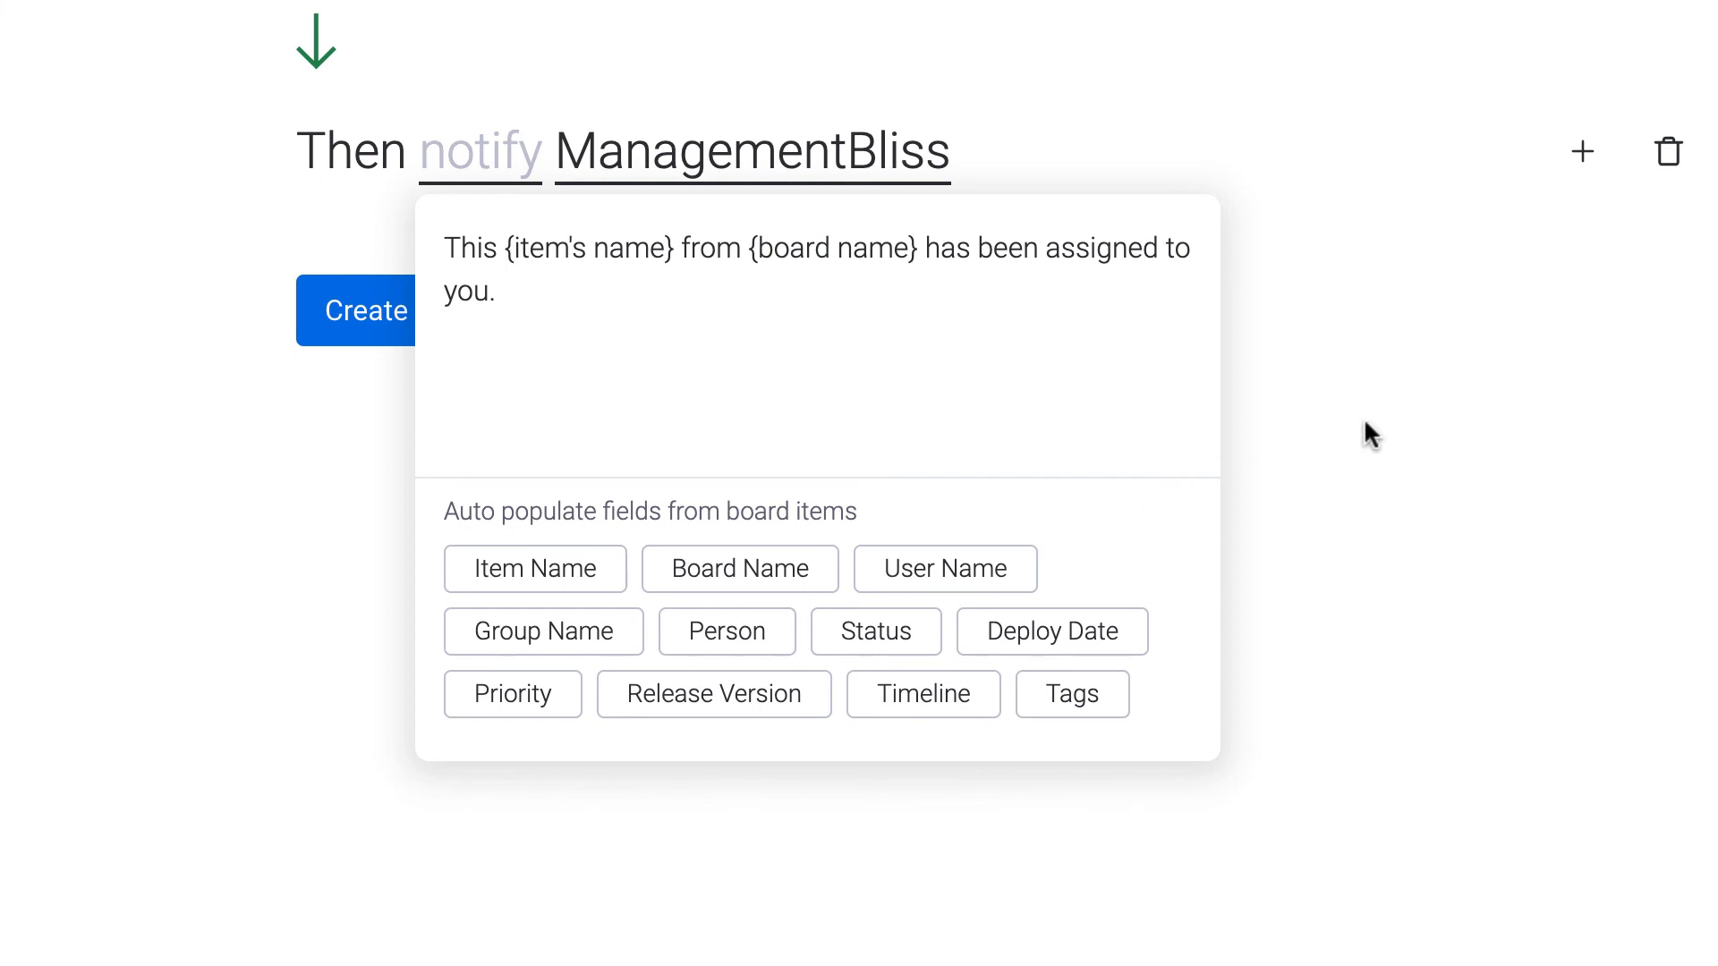
{"action": "left_click", "coordinate": [348, 408]}
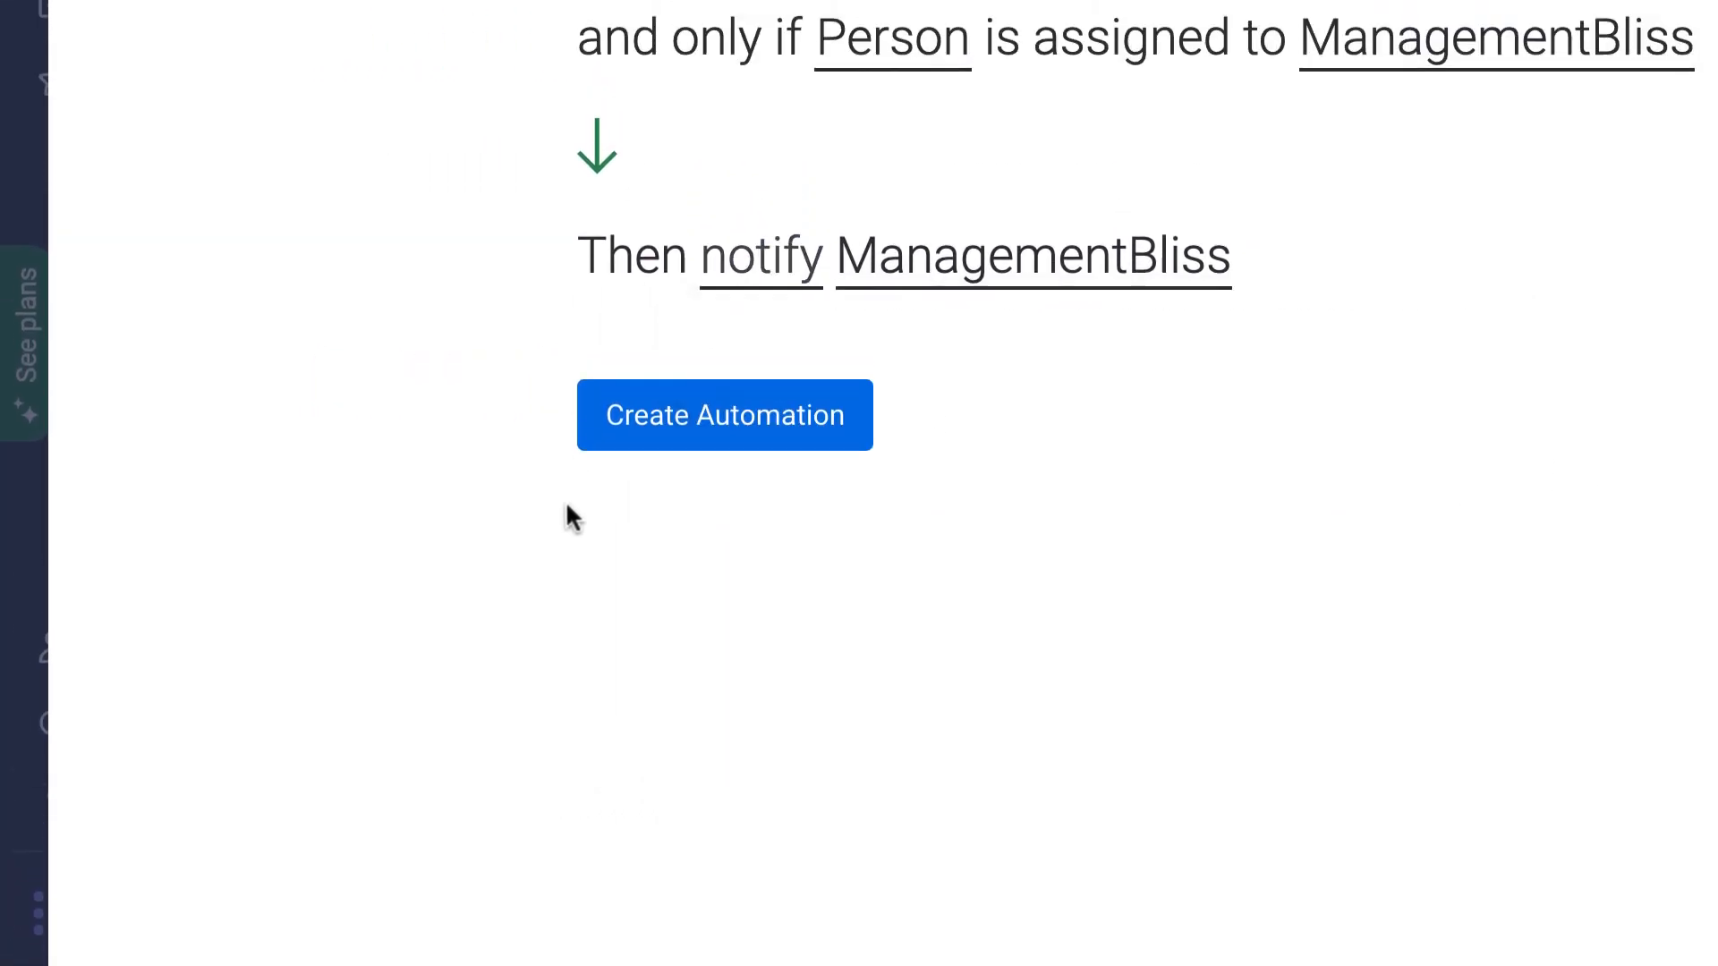
{"action": "left_click", "coordinate": [730, 540]}
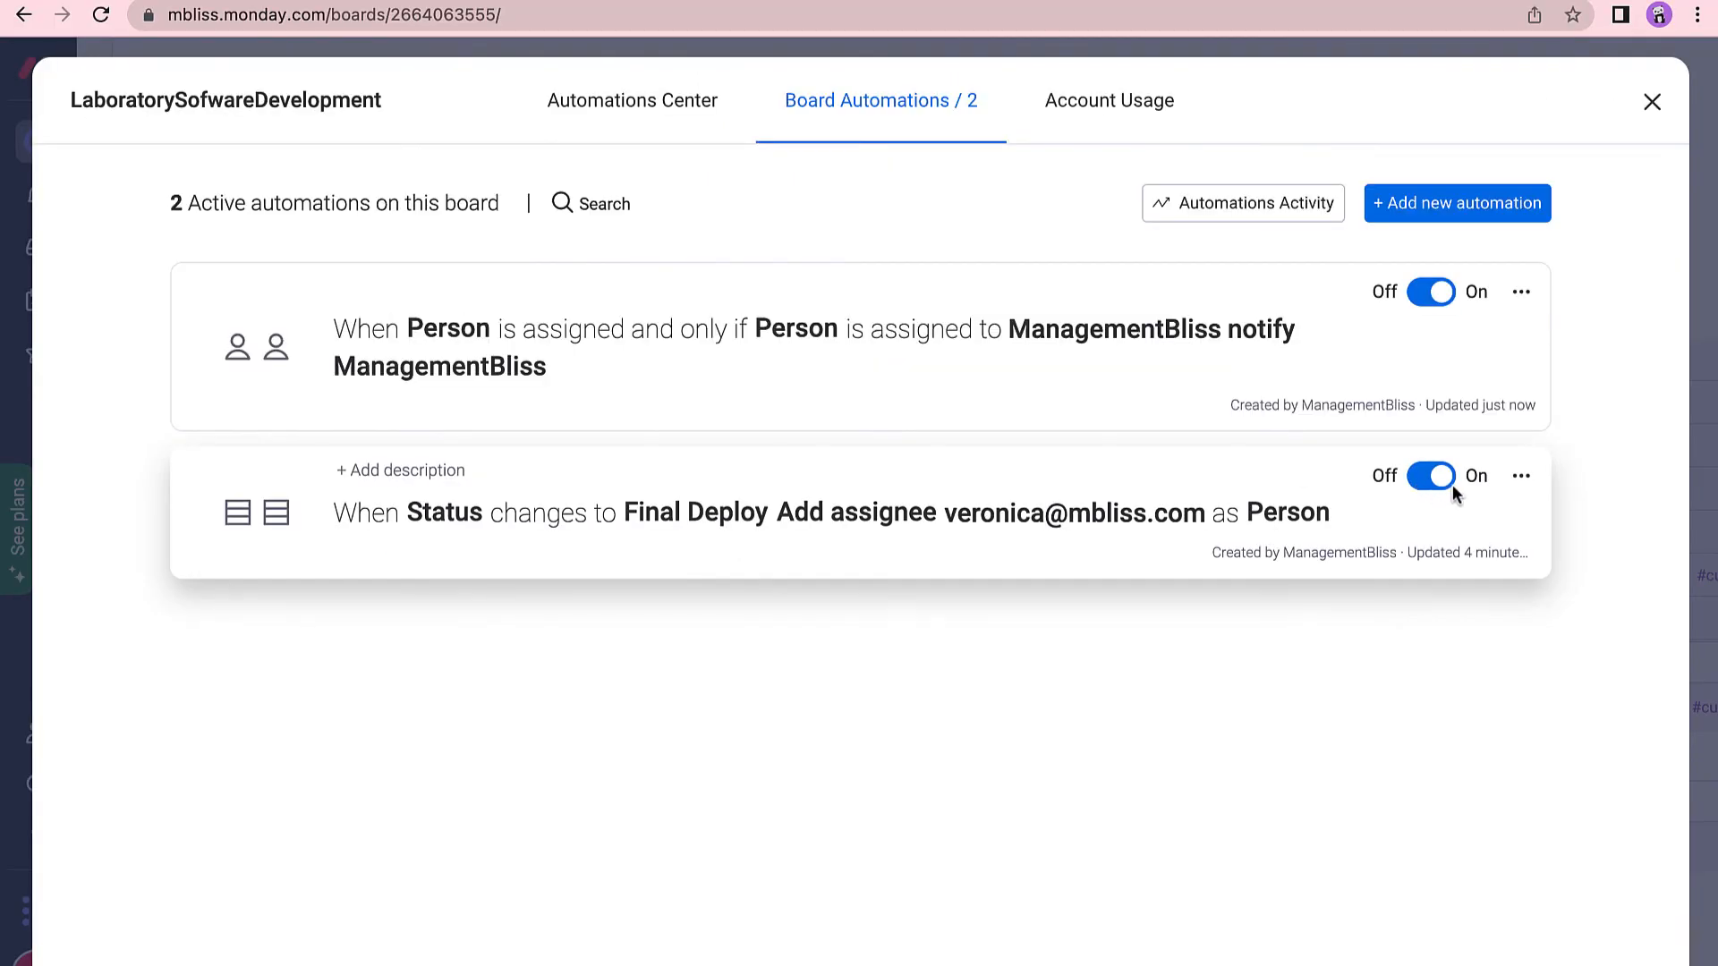
Add your own account as a second person on the 'As a Nurse I need to get blood reports Verified' row.
{"action": "left_click", "coordinate": [1650, 105]}
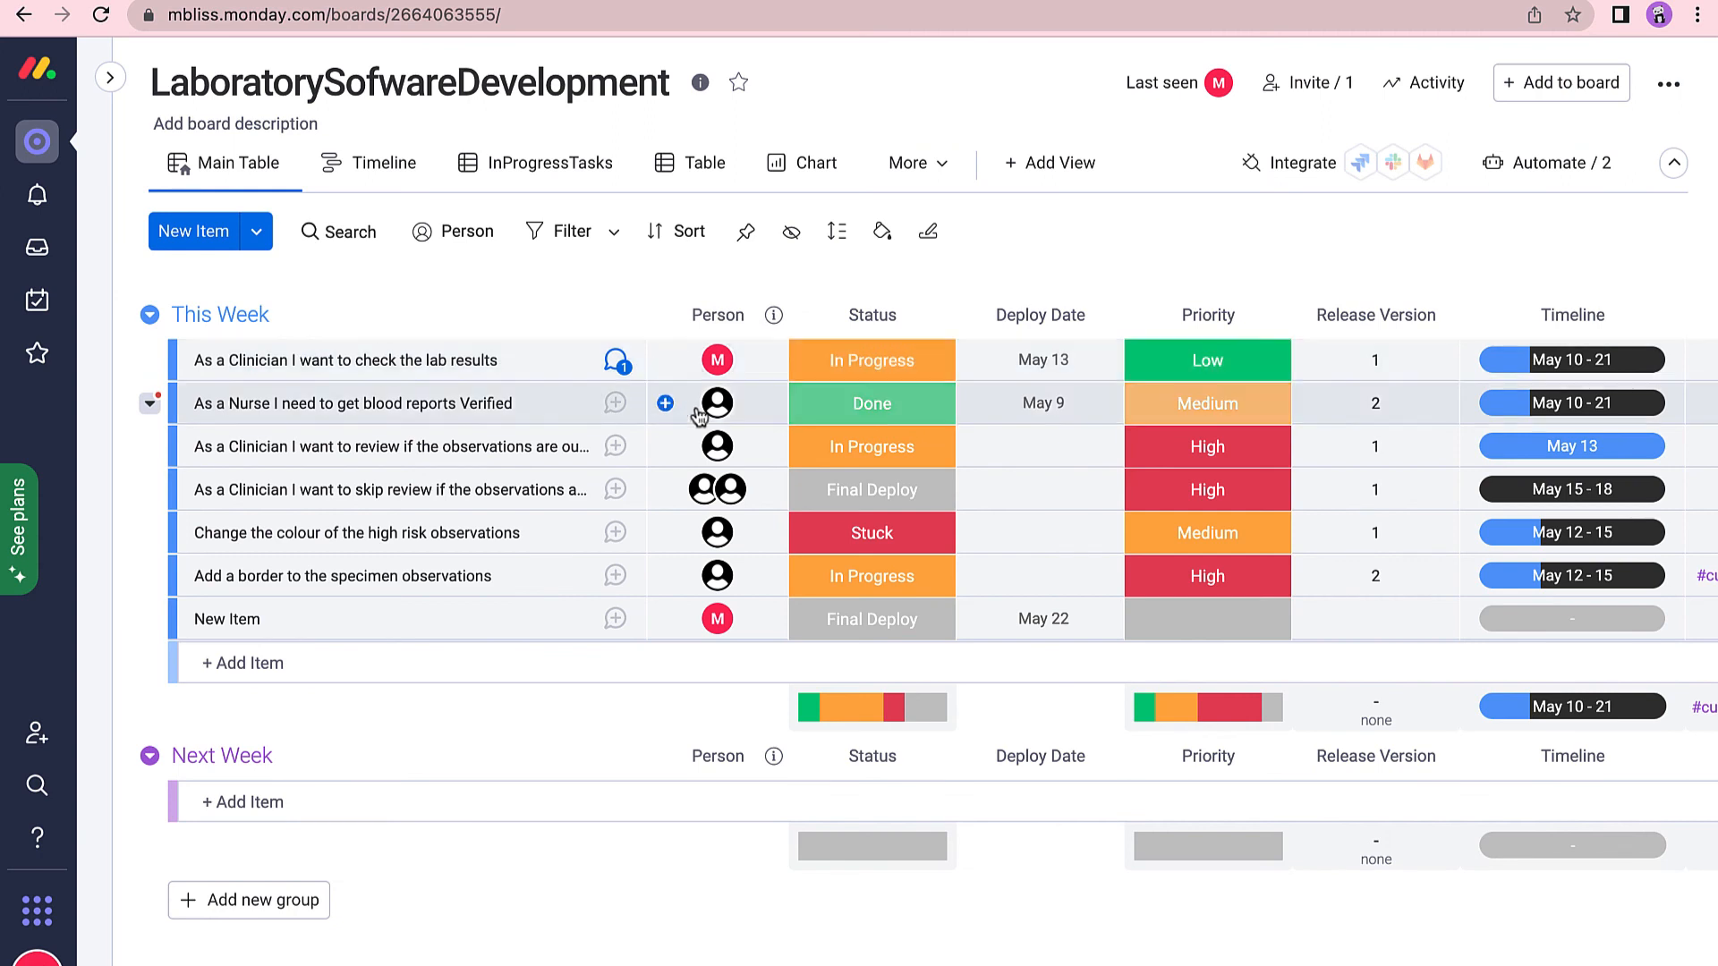
{"action": "left_click", "coordinate": [775, 417]}
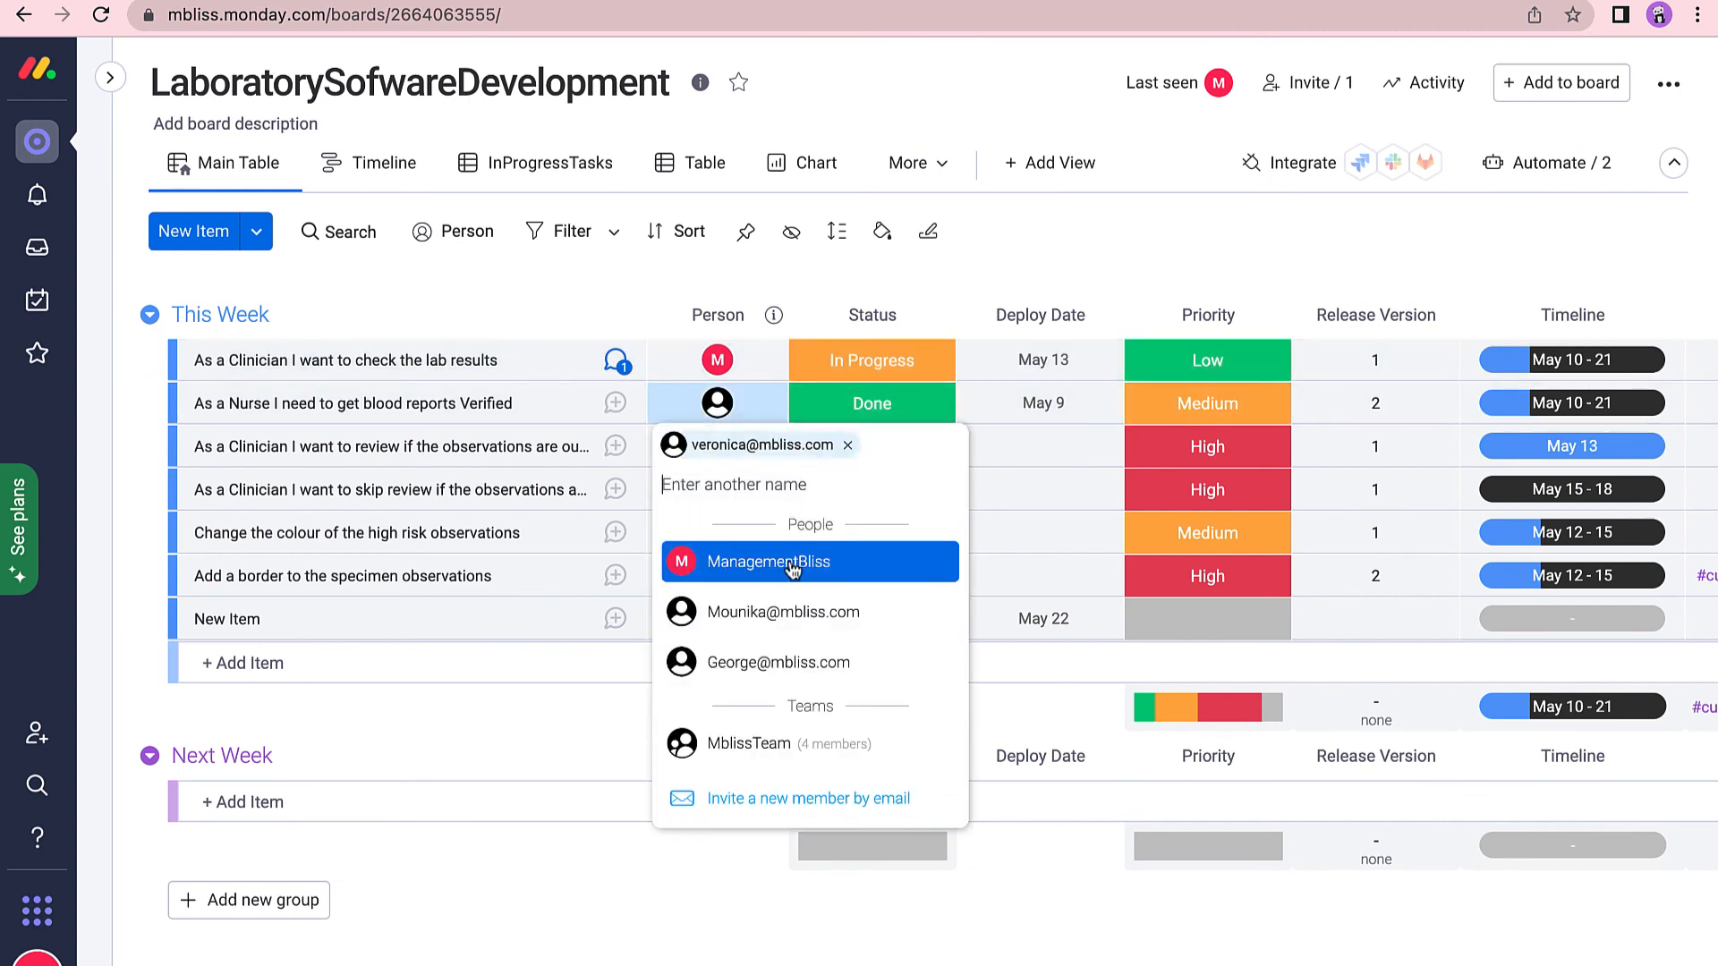
{"action": "left_click", "coordinate": [792, 562]}
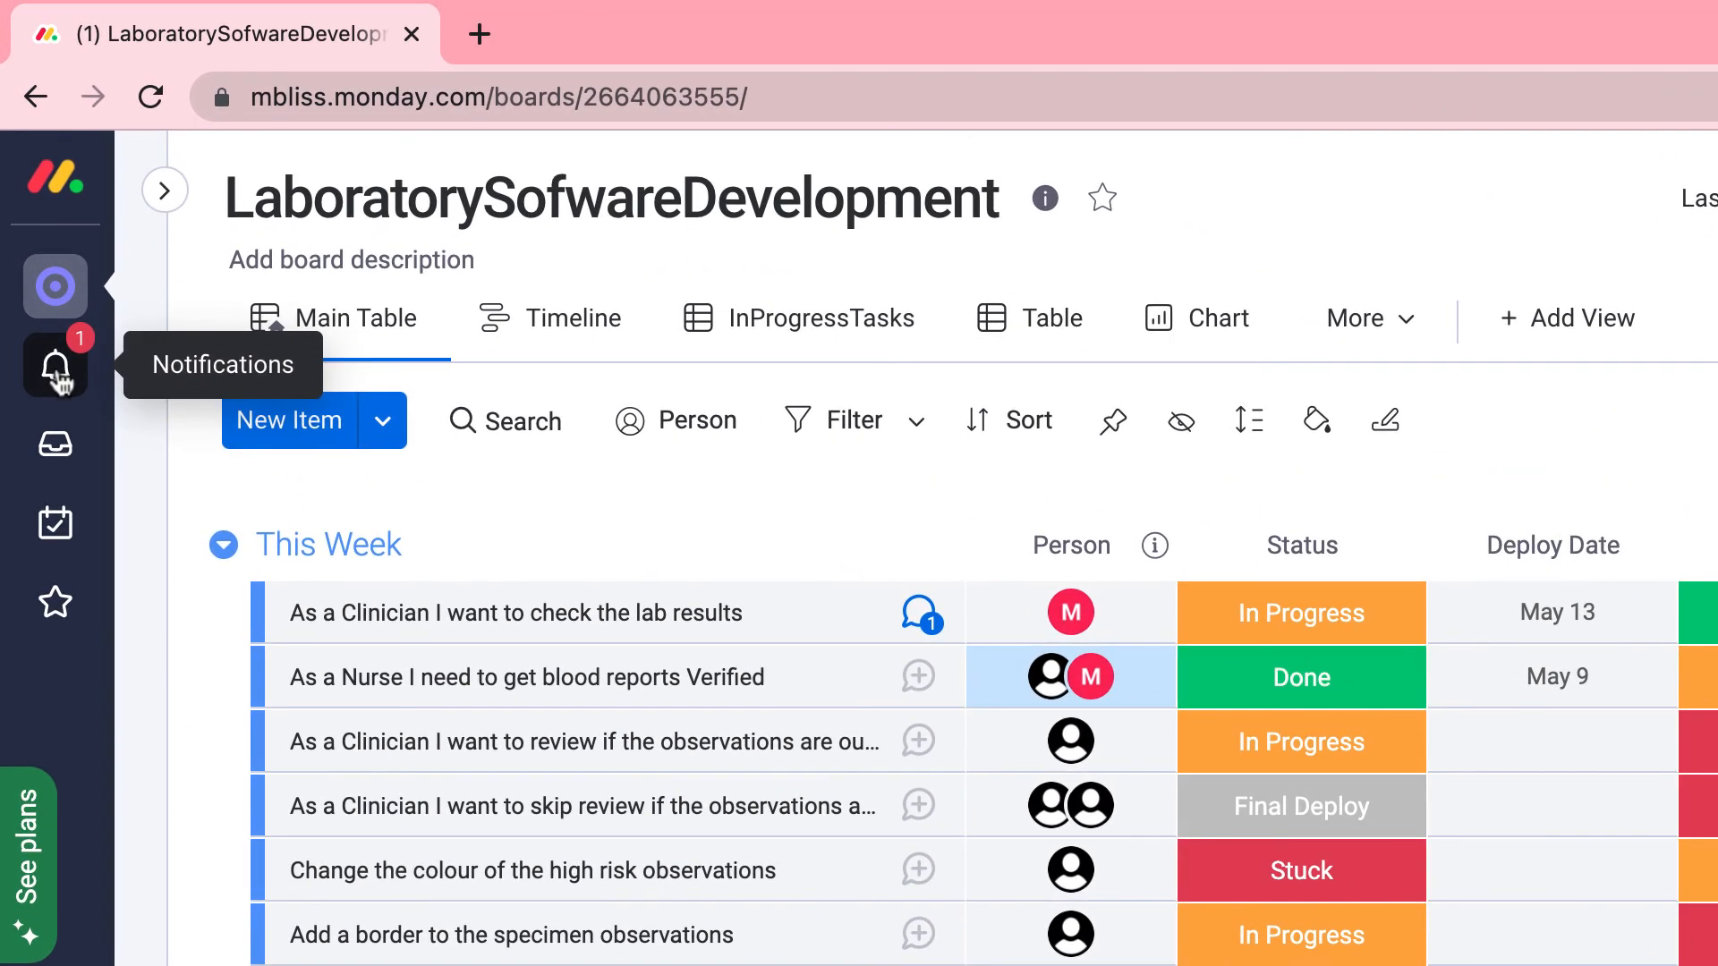
Review the automation notification that the Nurse blood-reports item was assigned to you.
{"action": "left_click", "coordinate": [49, 270]}
{"action": "mouse_move", "coordinate": [345, 445]}
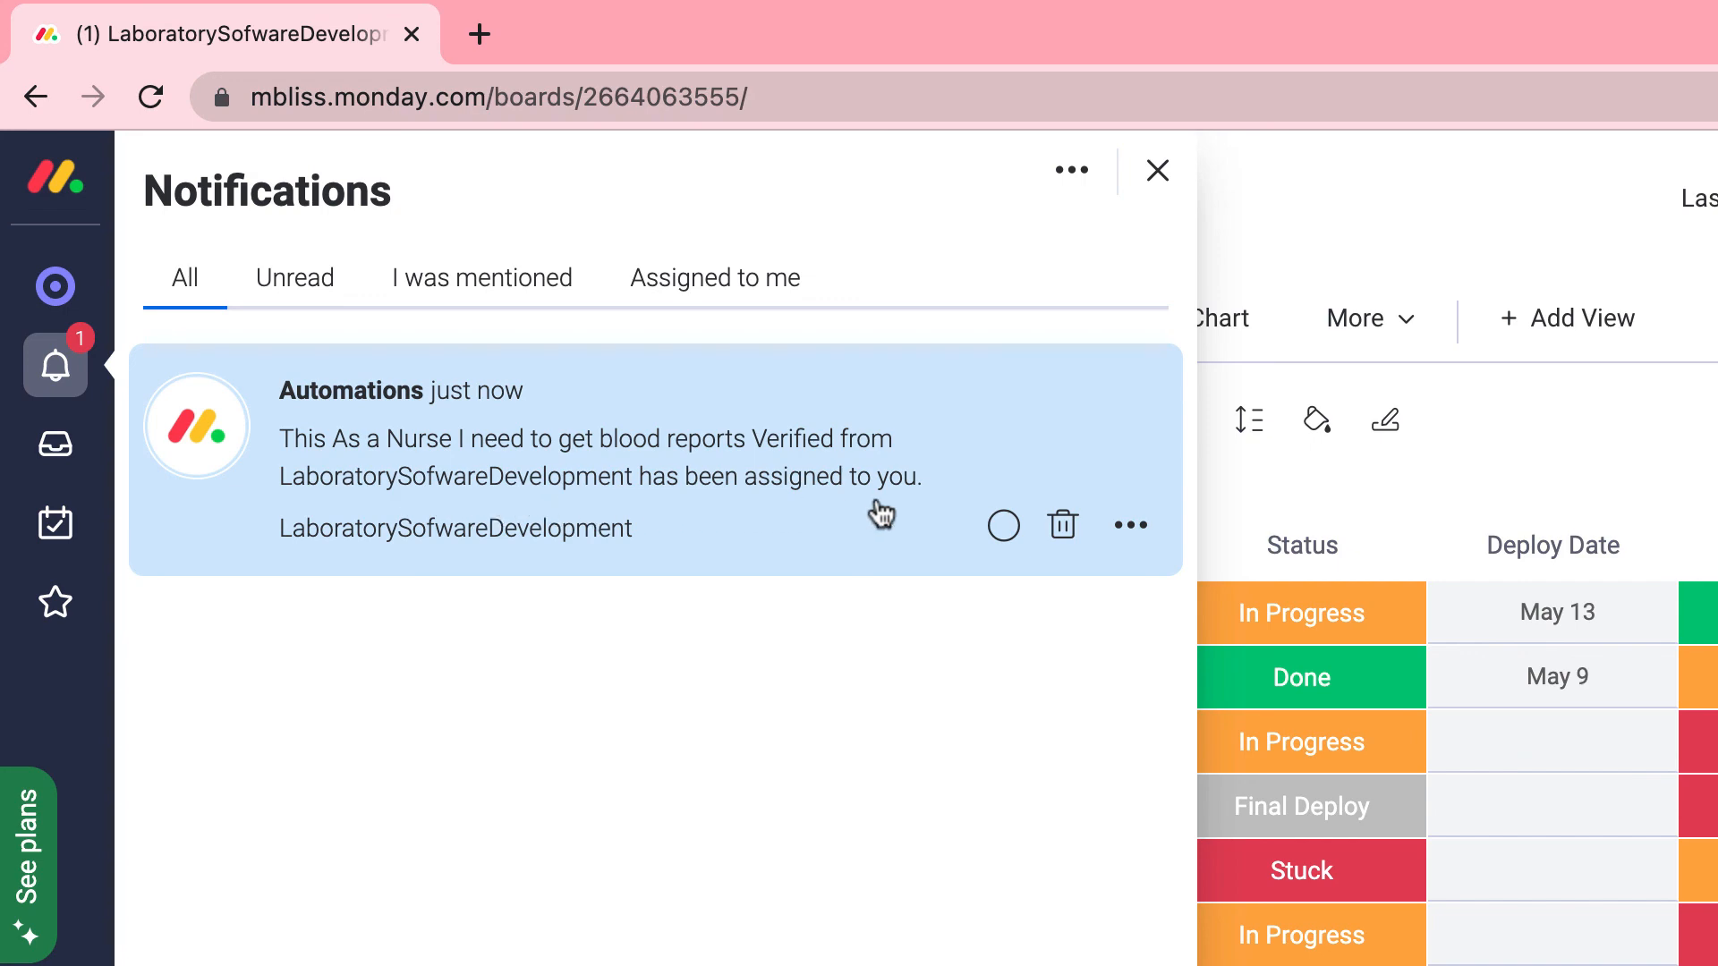
{"action": "left_click", "coordinate": [1161, 170]}
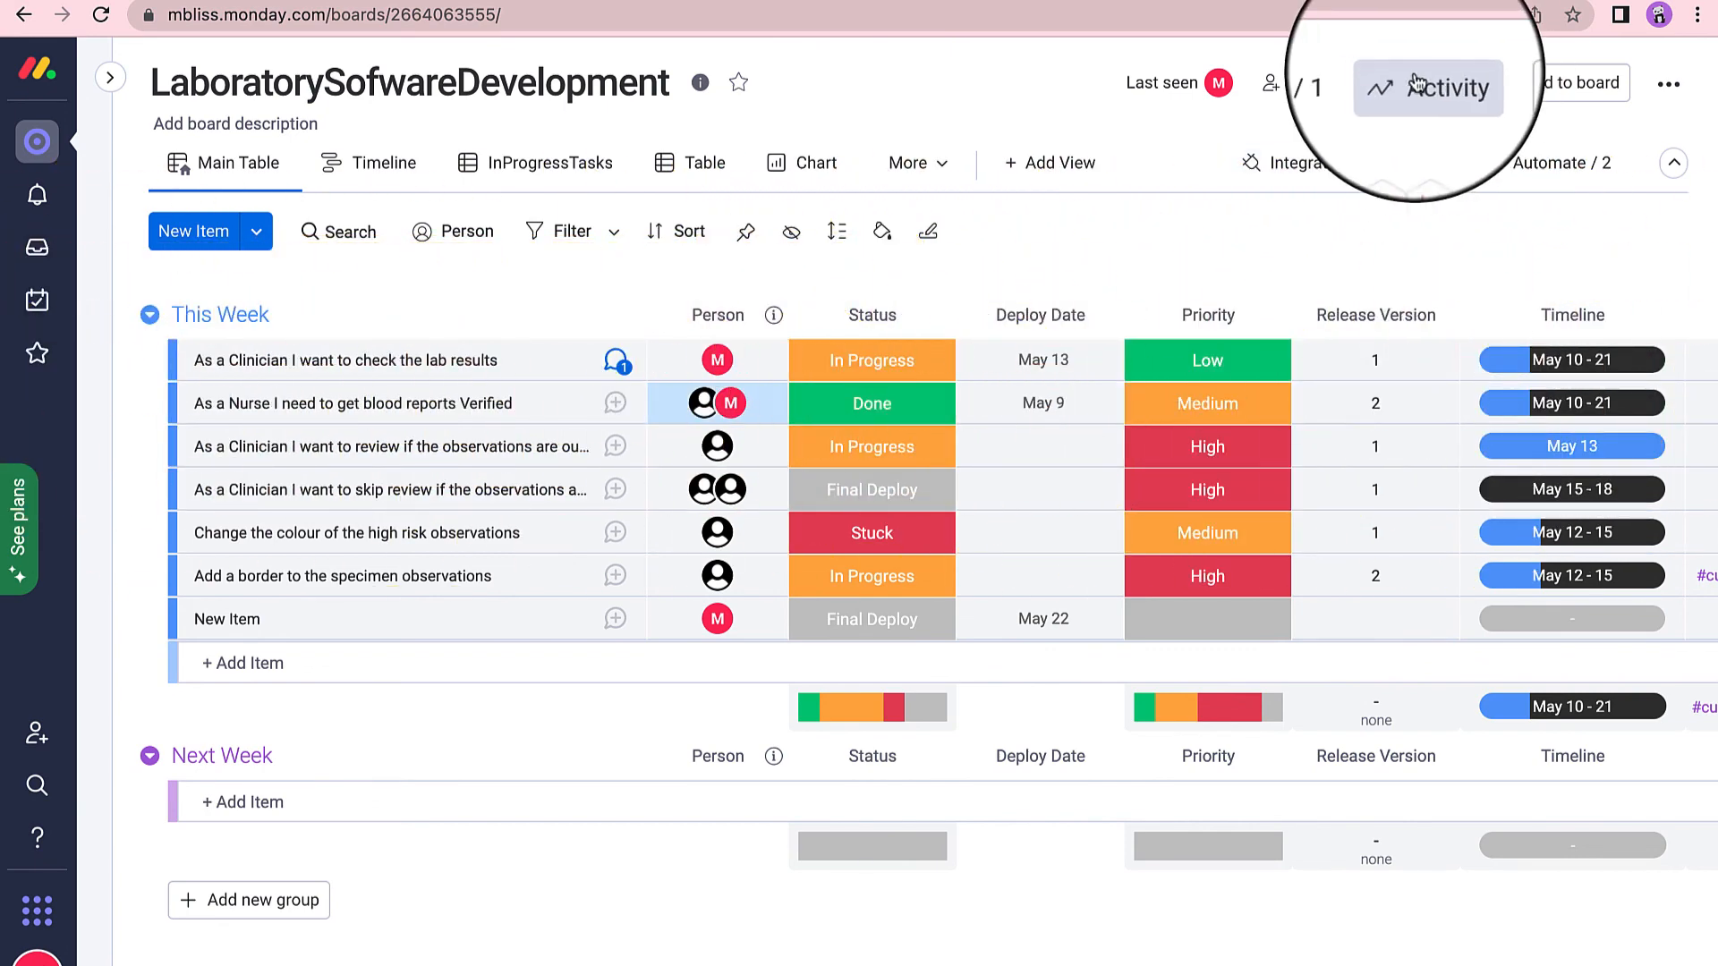
{"action": "left_click", "coordinate": [1422, 88]}
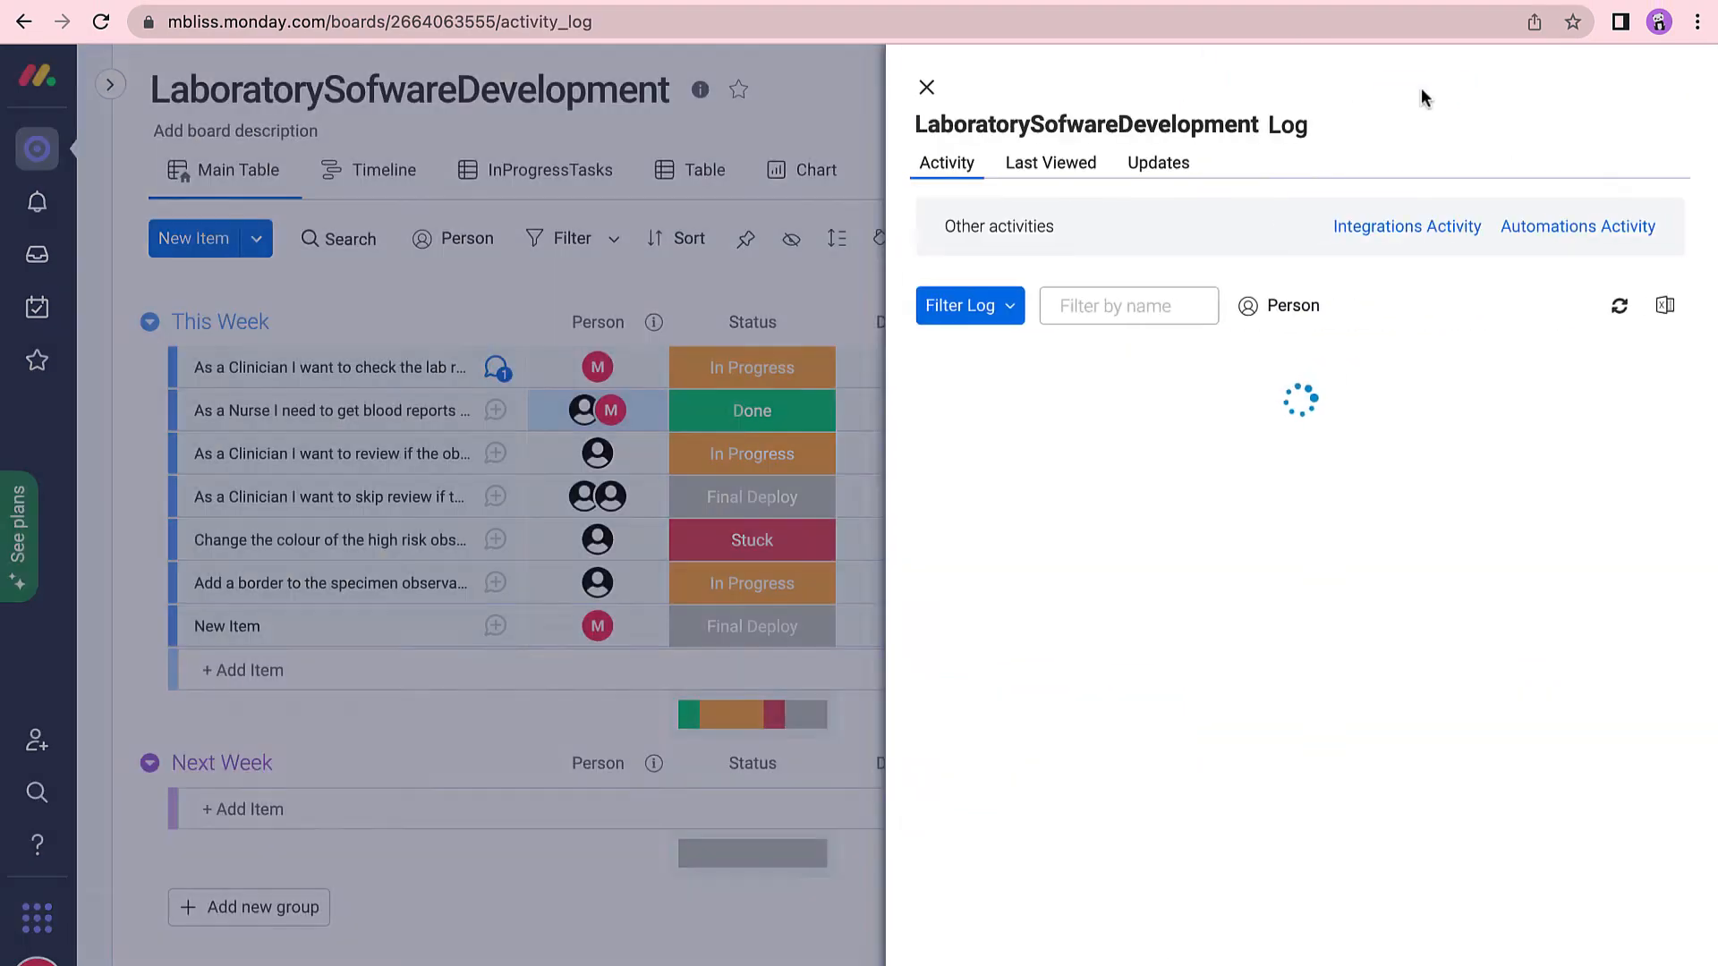
{"action": "scroll", "coordinate": [956, 572], "scroll_direction": "down", "scroll_amount": 10}
{"action": "scroll", "coordinate": [956, 571], "scroll_direction": "down", "scroll_amount": 15}
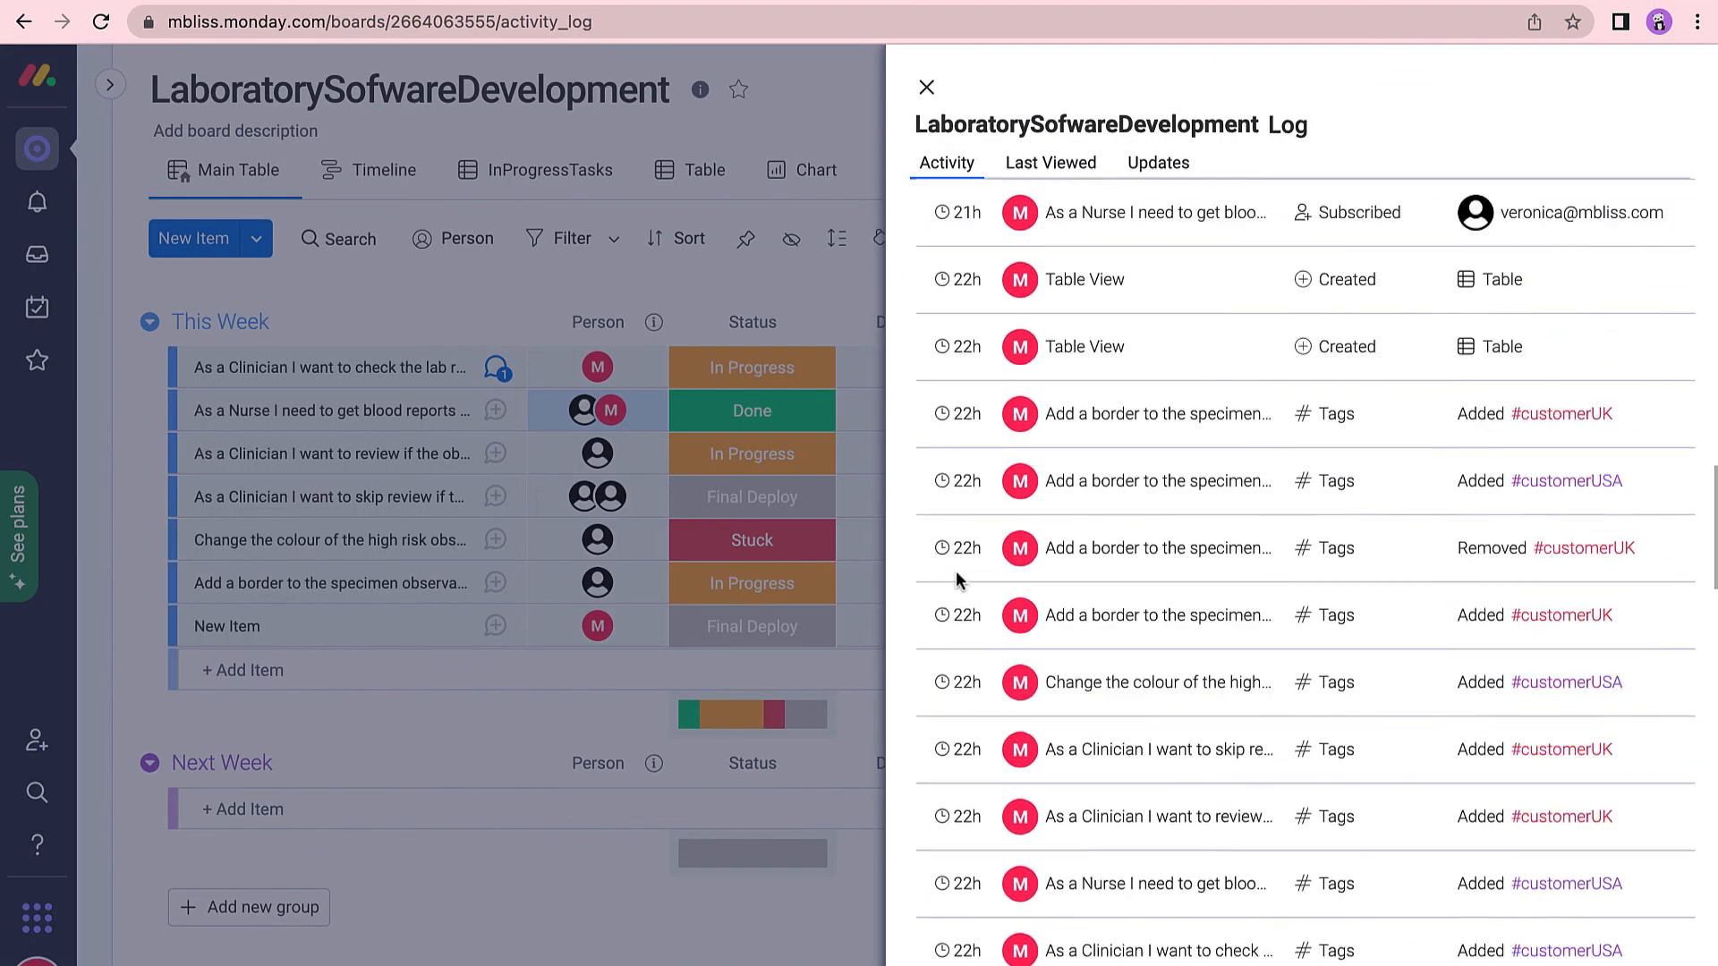
{"action": "scroll", "coordinate": [955, 571], "scroll_direction": "up", "scroll_amount": 20}
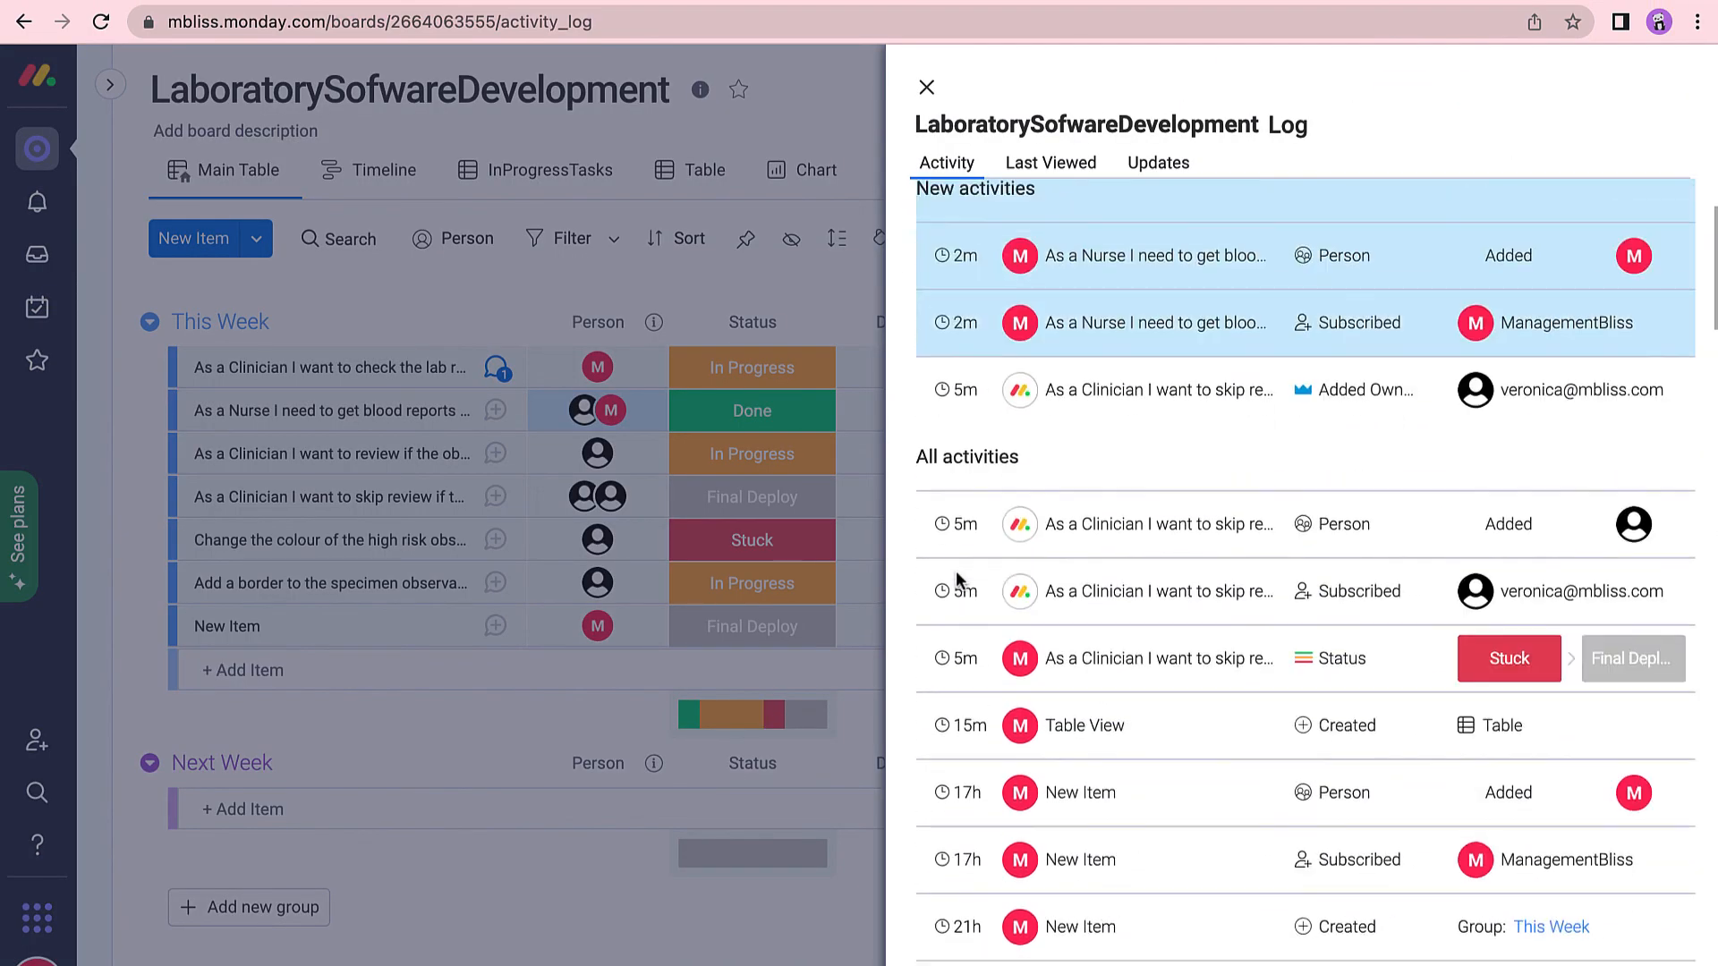
{"action": "scroll", "coordinate": [955, 571], "scroll_direction": "down", "scroll_amount": 10}
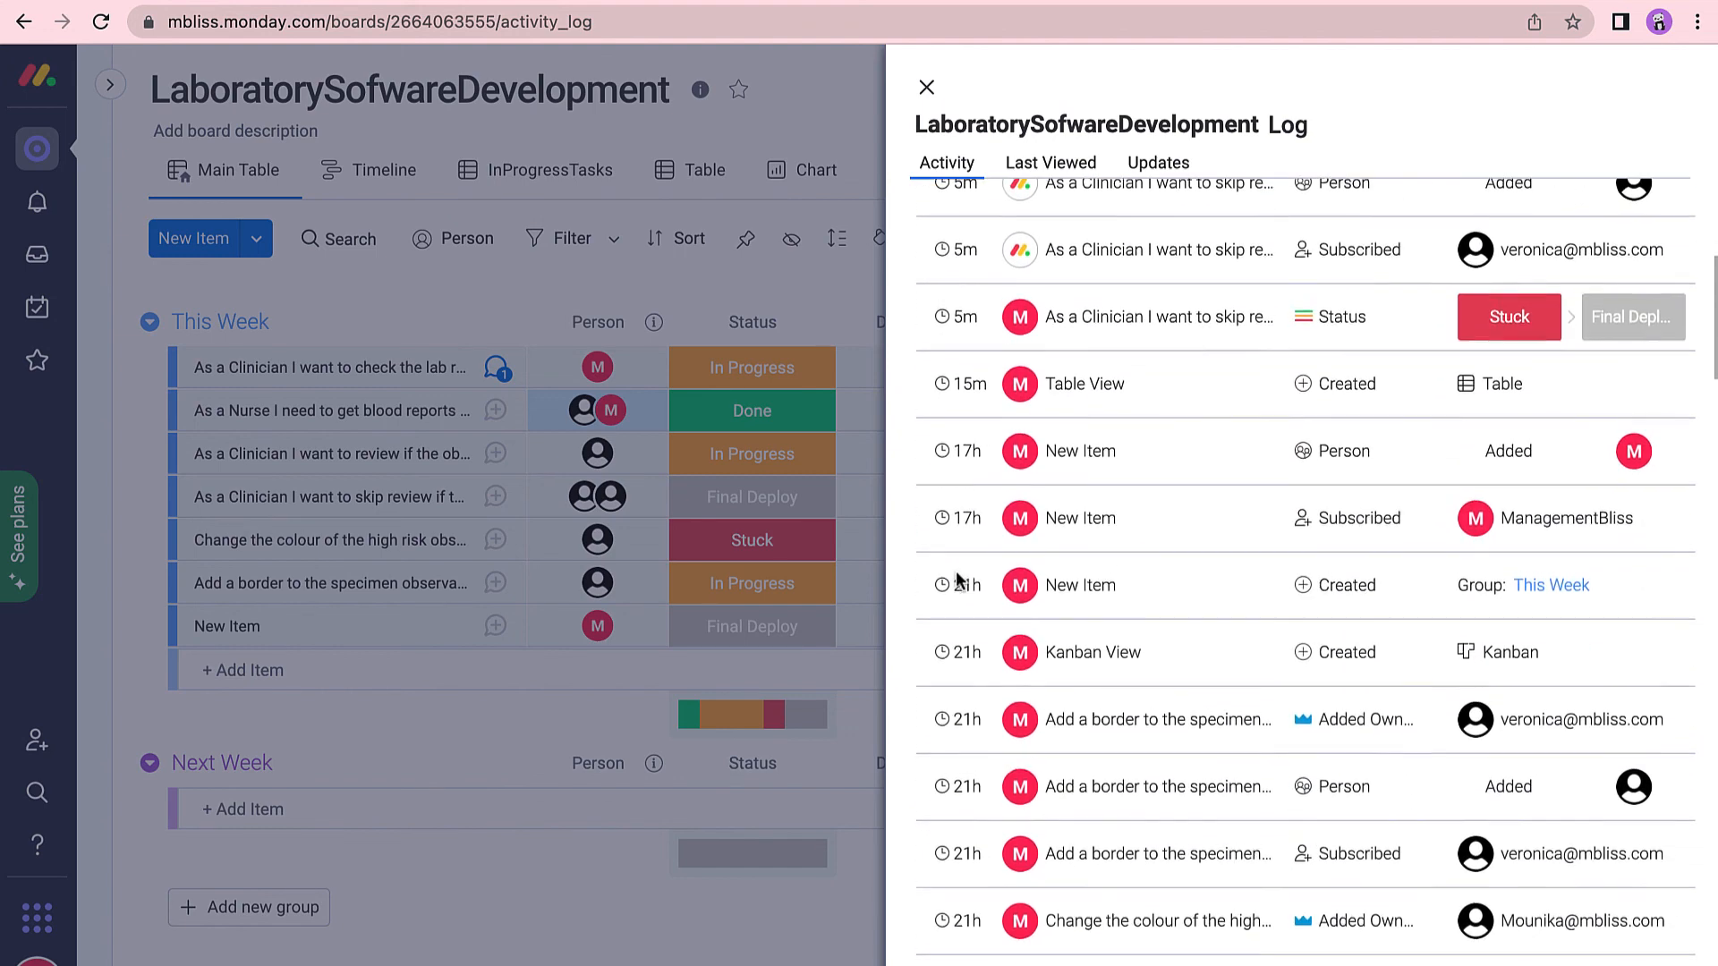
{"action": "scroll", "coordinate": [956, 577], "scroll_direction": "down", "scroll_amount": 5}
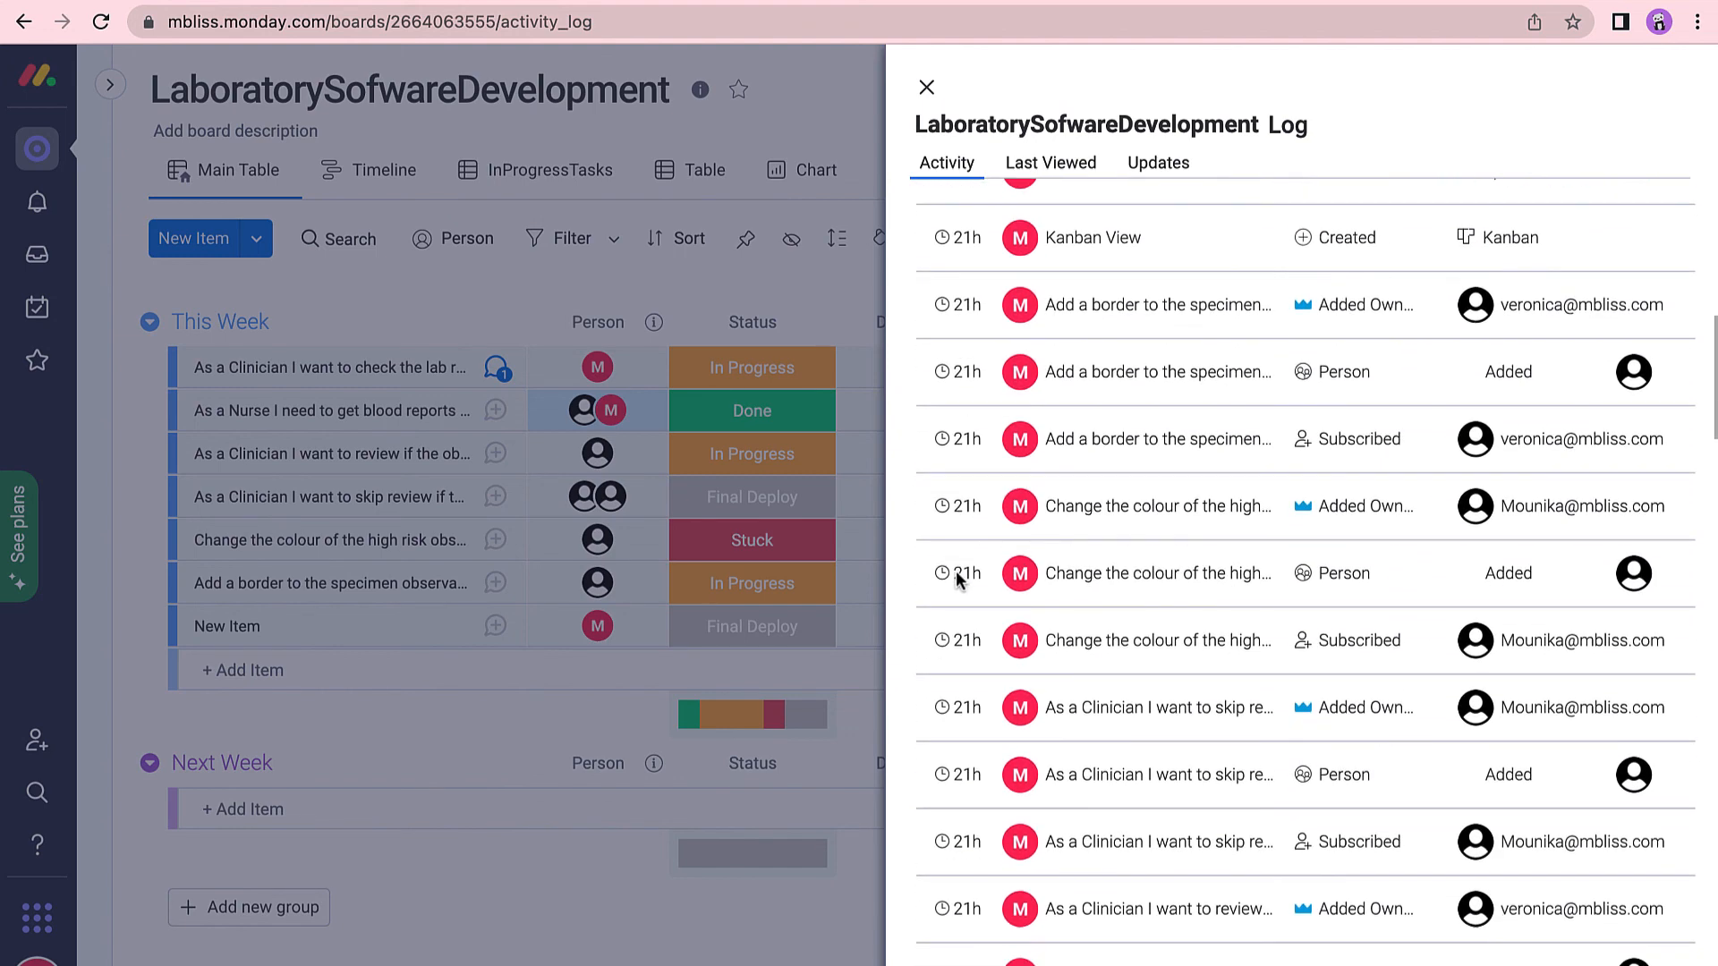
{"action": "left_click", "coordinate": [922, 90]}
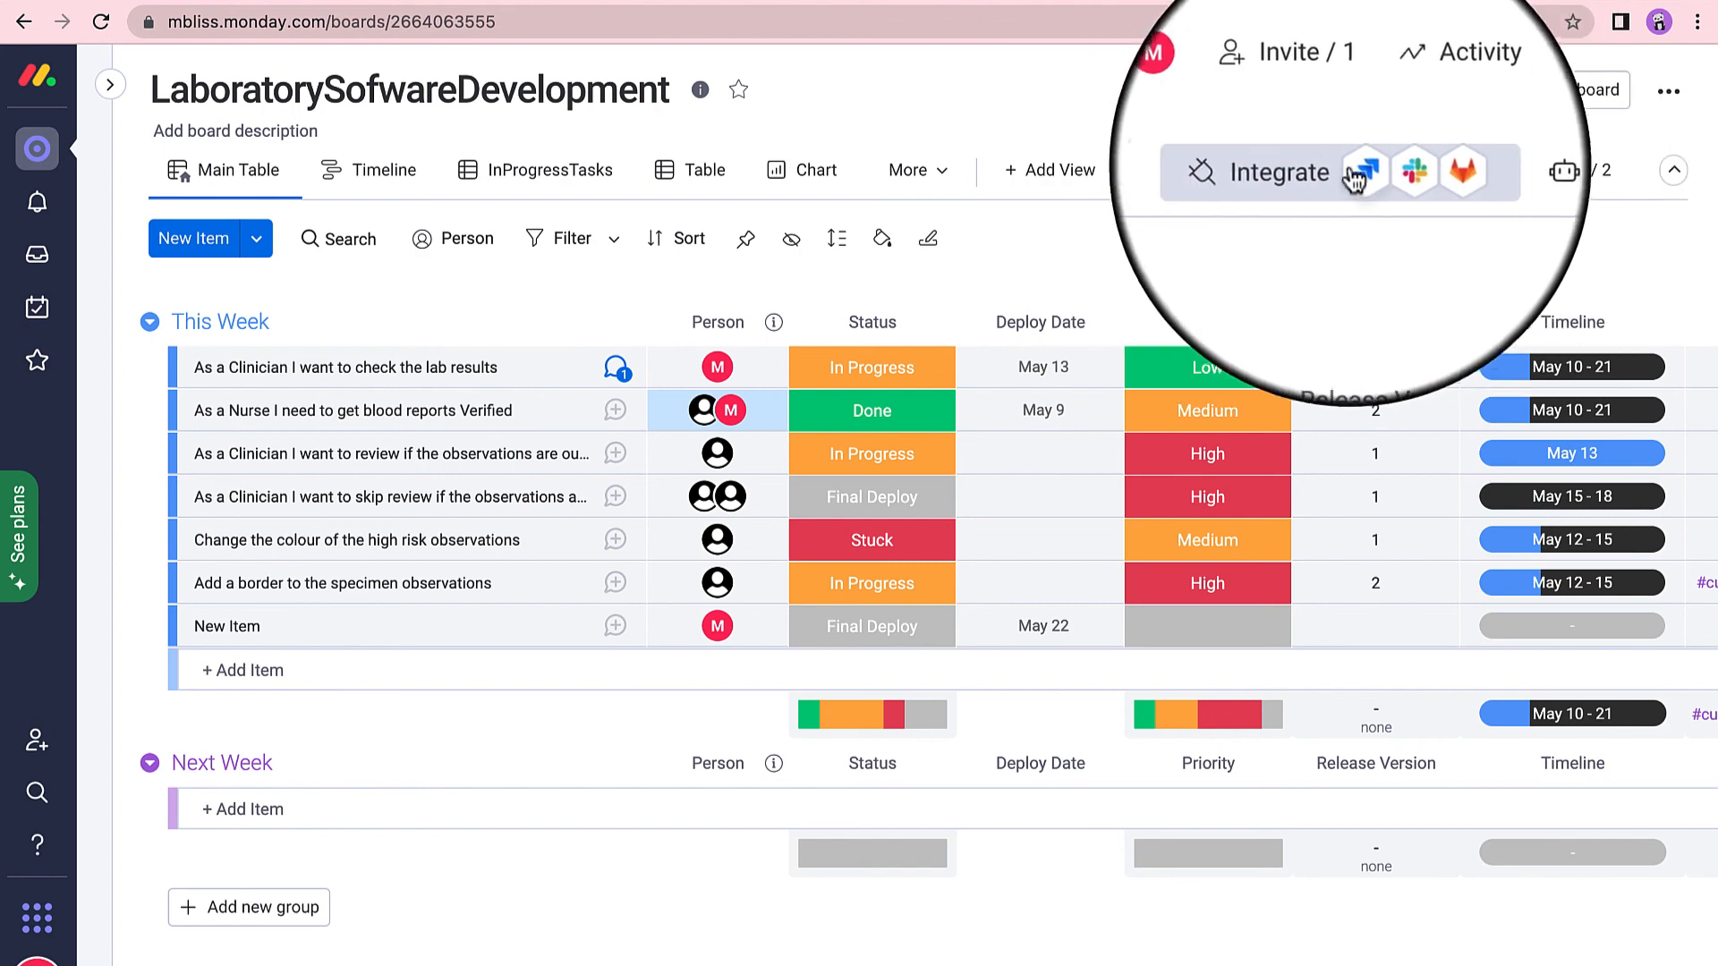
Open the Integrations Center showing app tiles like Twilio, Jira, Slack and Gmail.
{"action": "left_click", "coordinate": [1271, 179]}
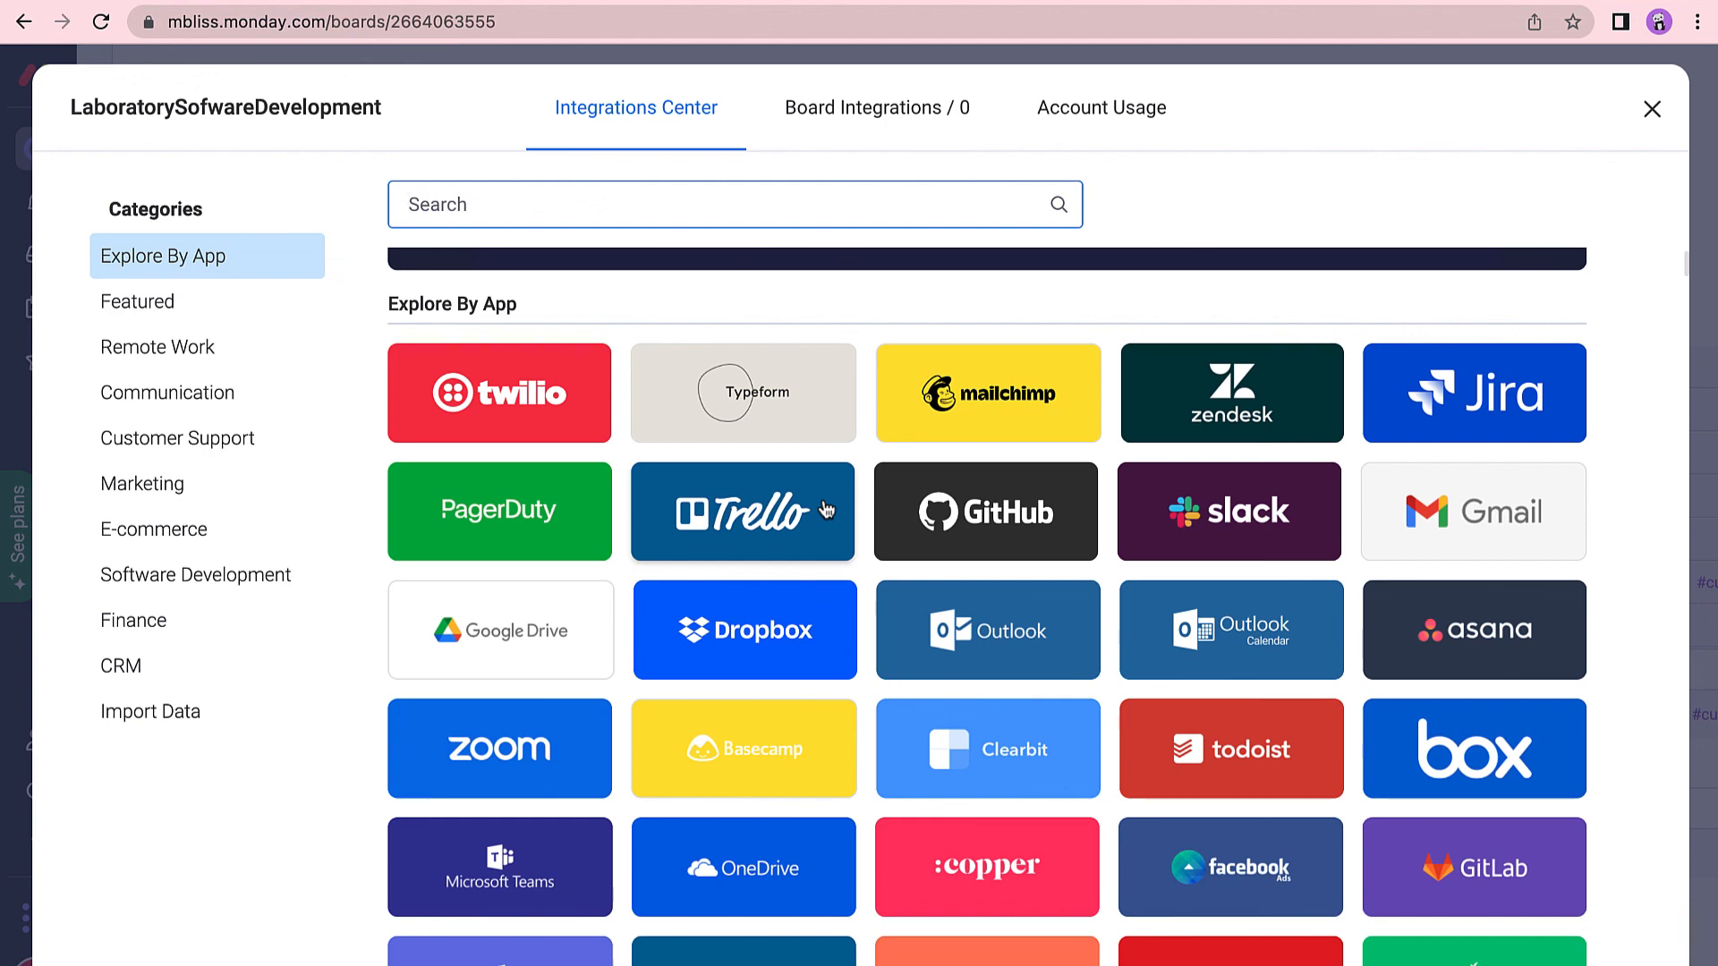
{"action": "scroll", "coordinate": [1175, 561], "scroll_direction": "up", "scroll_amount": 1}
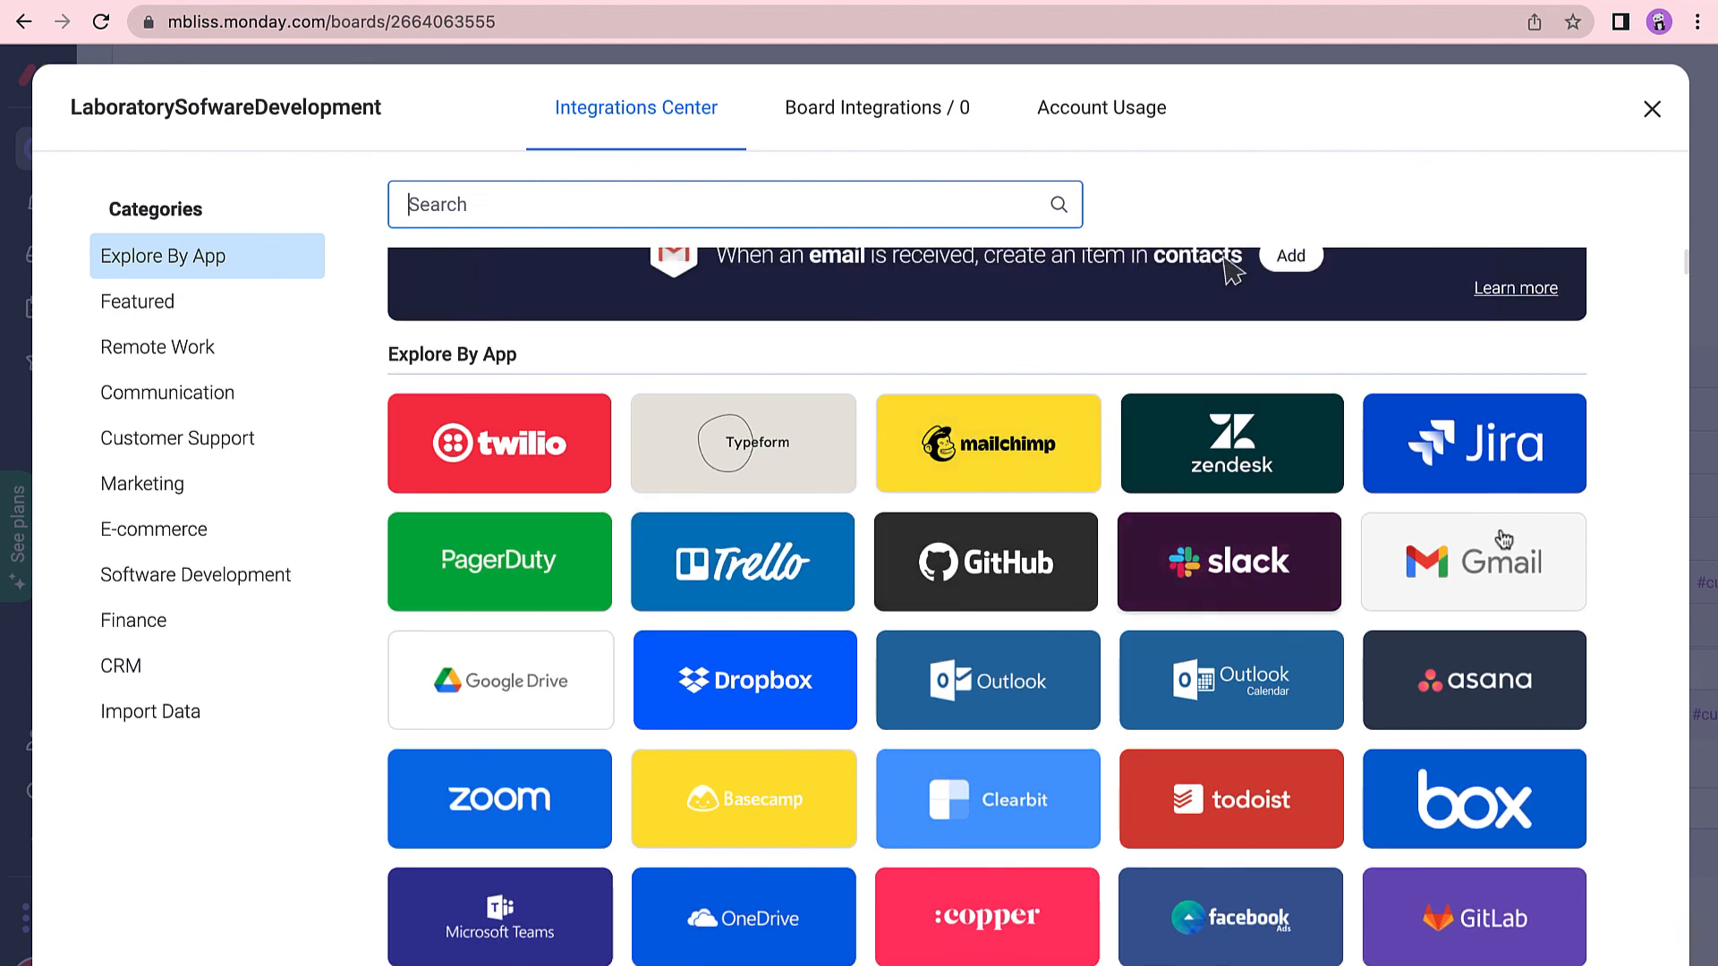